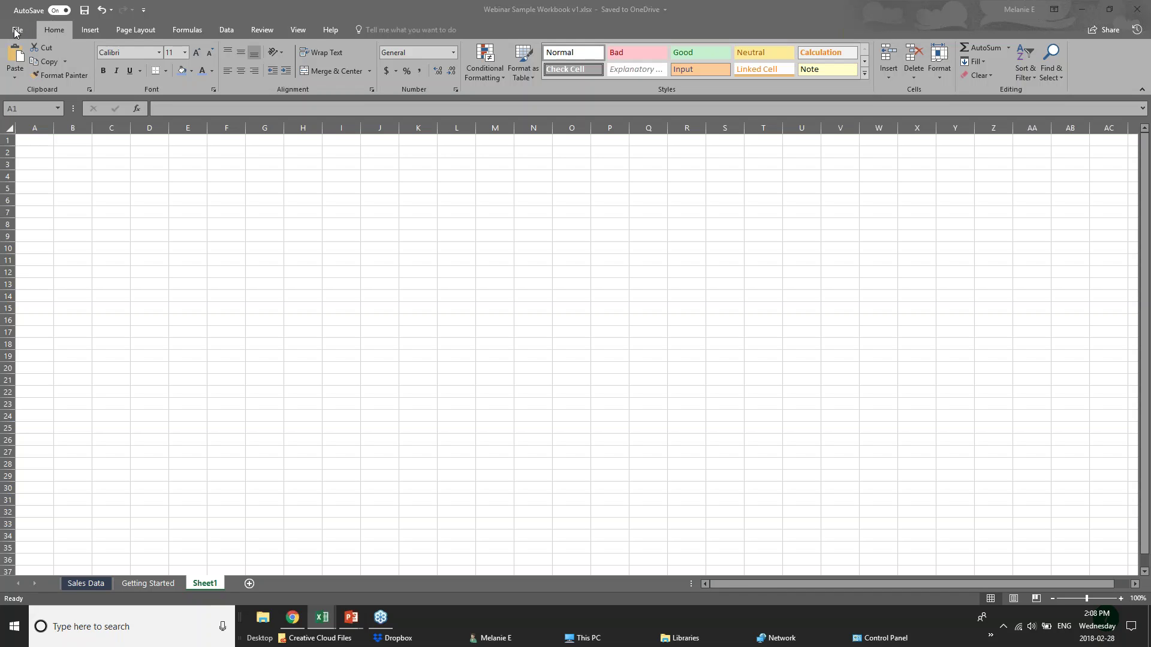
# Review the Quick Access Toolbar customization options and the workbook's Info page
pyautogui.click(145, 12)
pyautogui.click(145, 12)
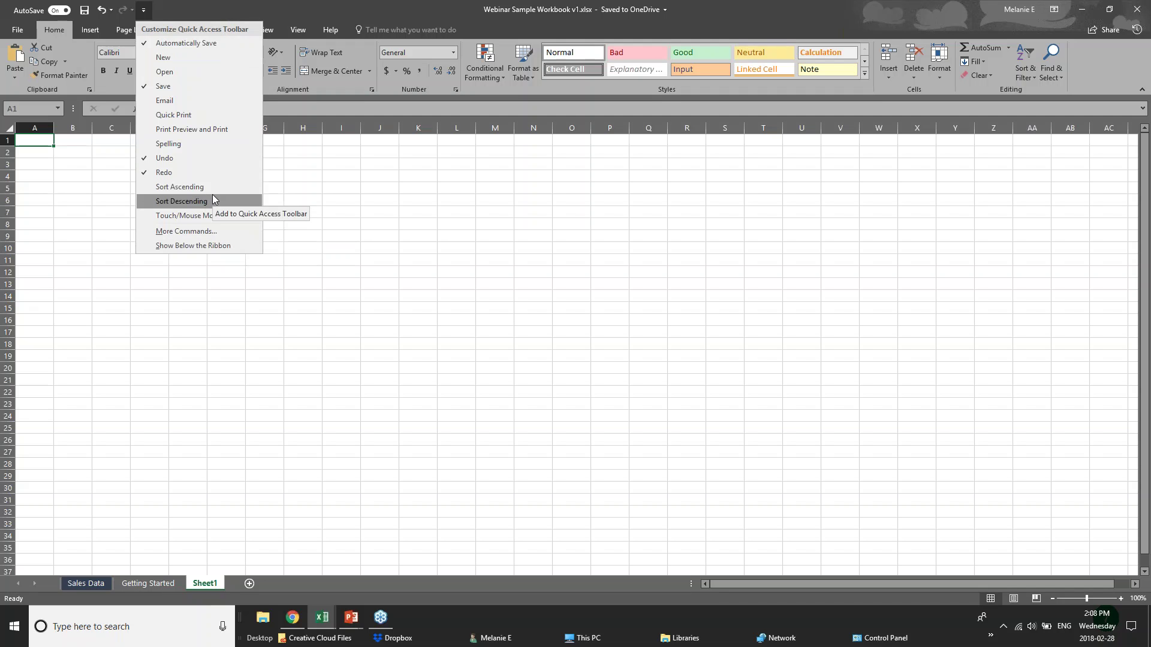
pyautogui.click(235, 4)
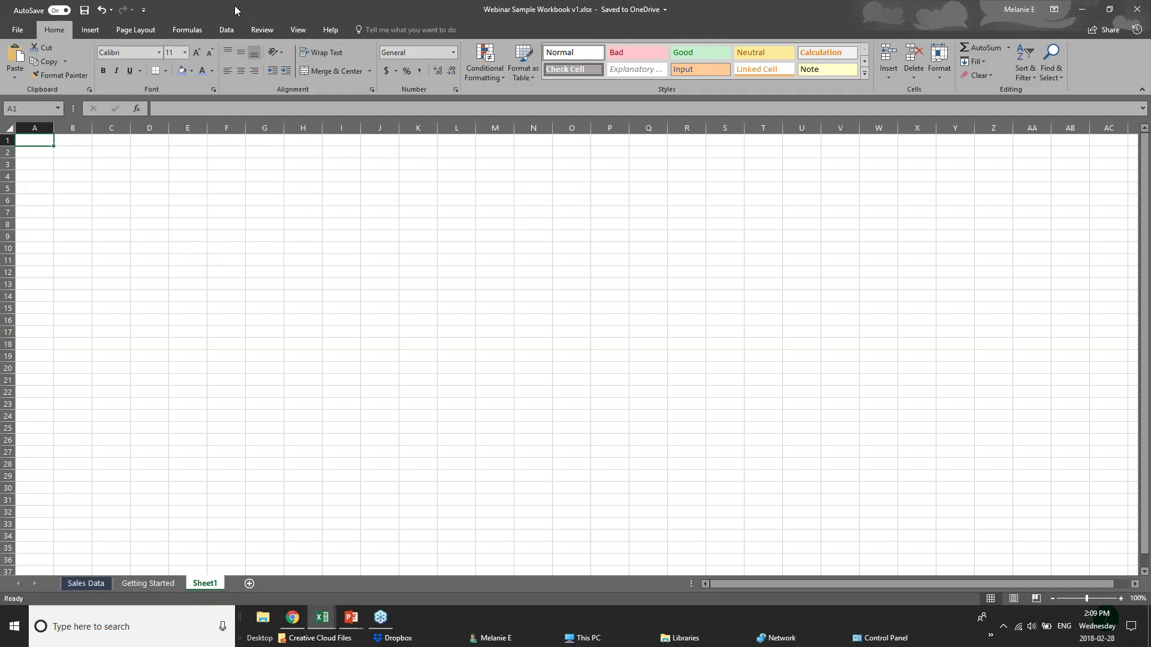
pyautogui.click(18, 32)
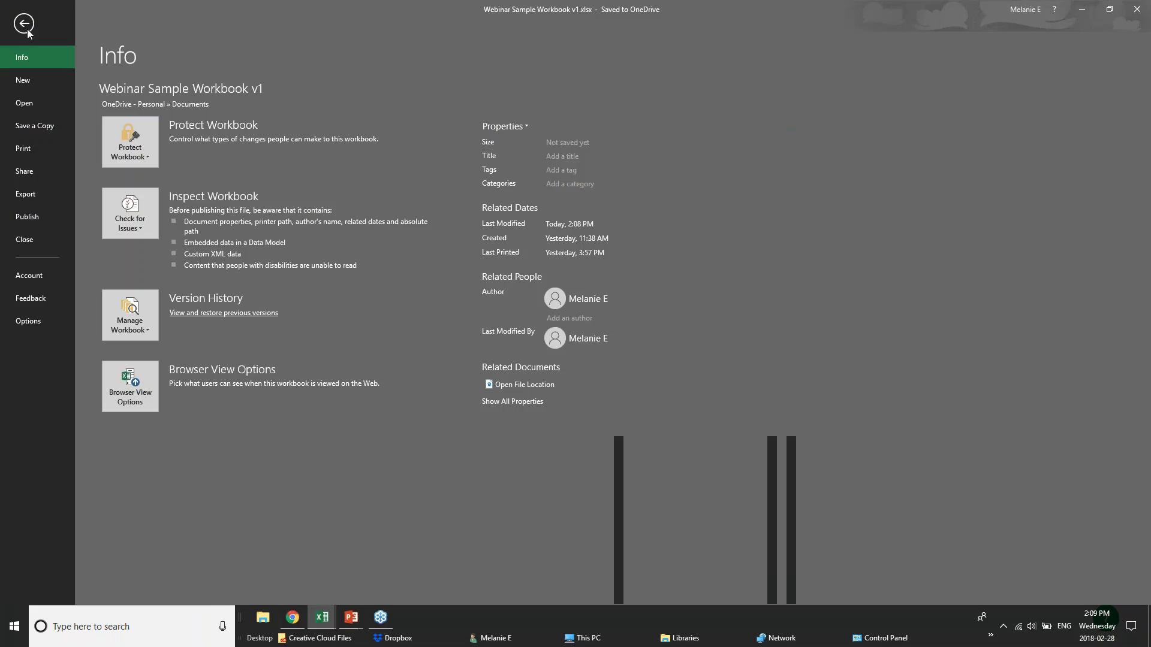
pyautogui.click(27, 28)
# Look through the ribbon commands for inserting, page layout, formulas, data, reviewing, viewing and help, ending on the Home commands
pyautogui.click(88, 31)
pyautogui.click(125, 31)
pyautogui.click(187, 30)
pyautogui.click(216, 31)
pyautogui.click(262, 30)
pyautogui.click(298, 30)
pyautogui.click(323, 31)
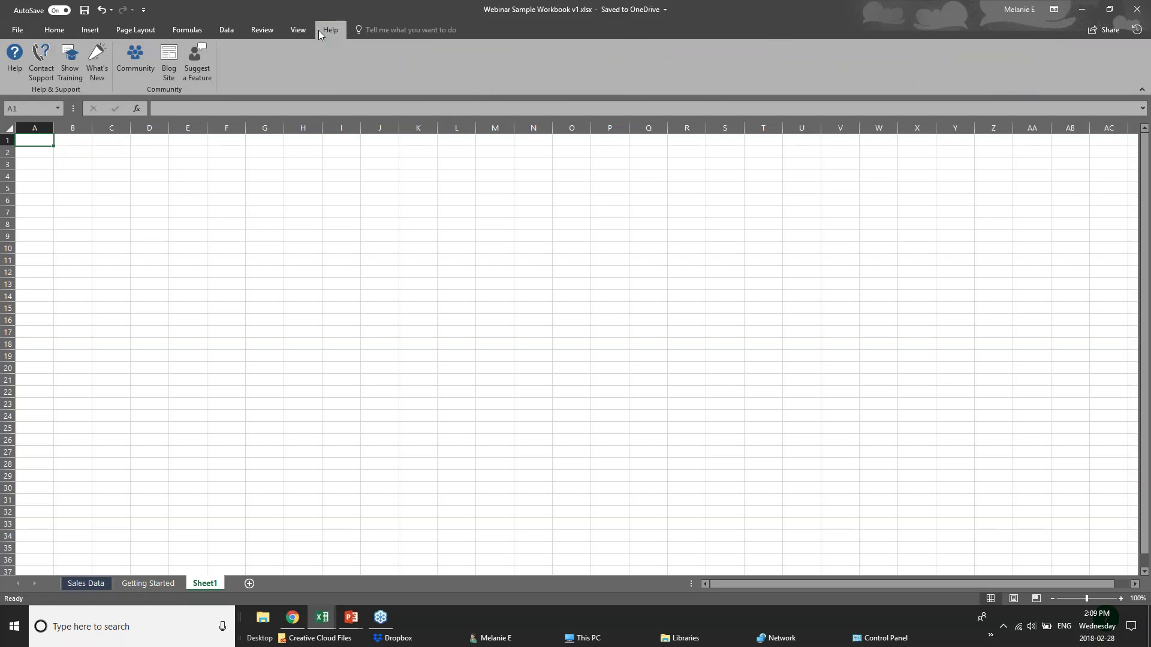
pyautogui.click(54, 30)
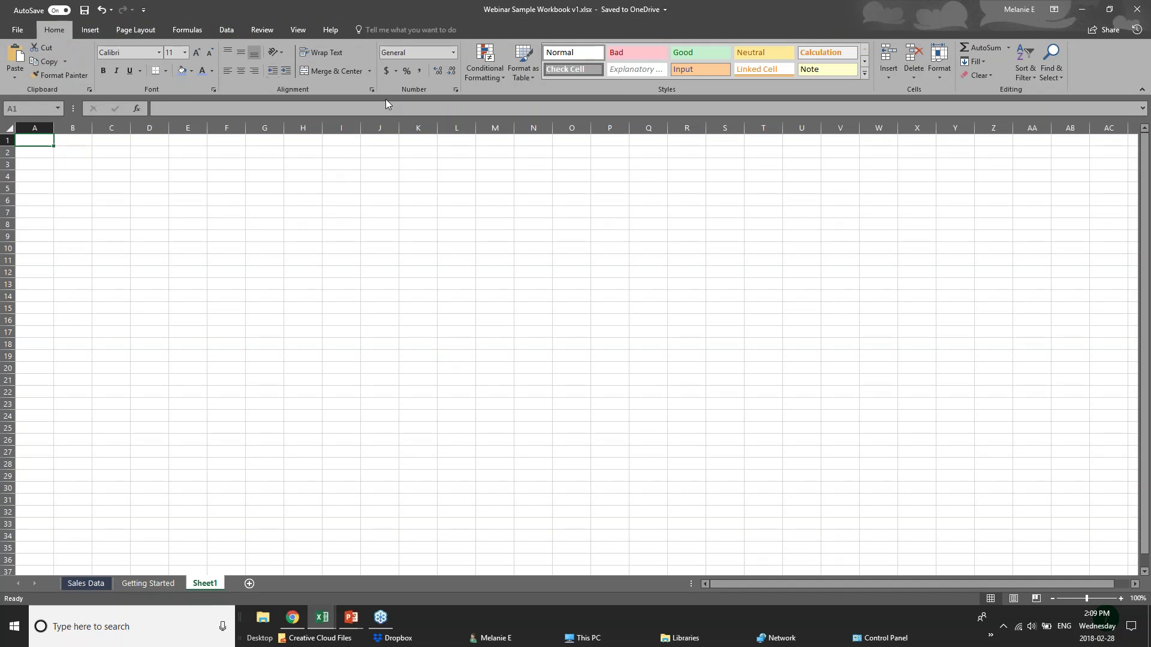
pyautogui.click(93, 33)
pyautogui.click(187, 30)
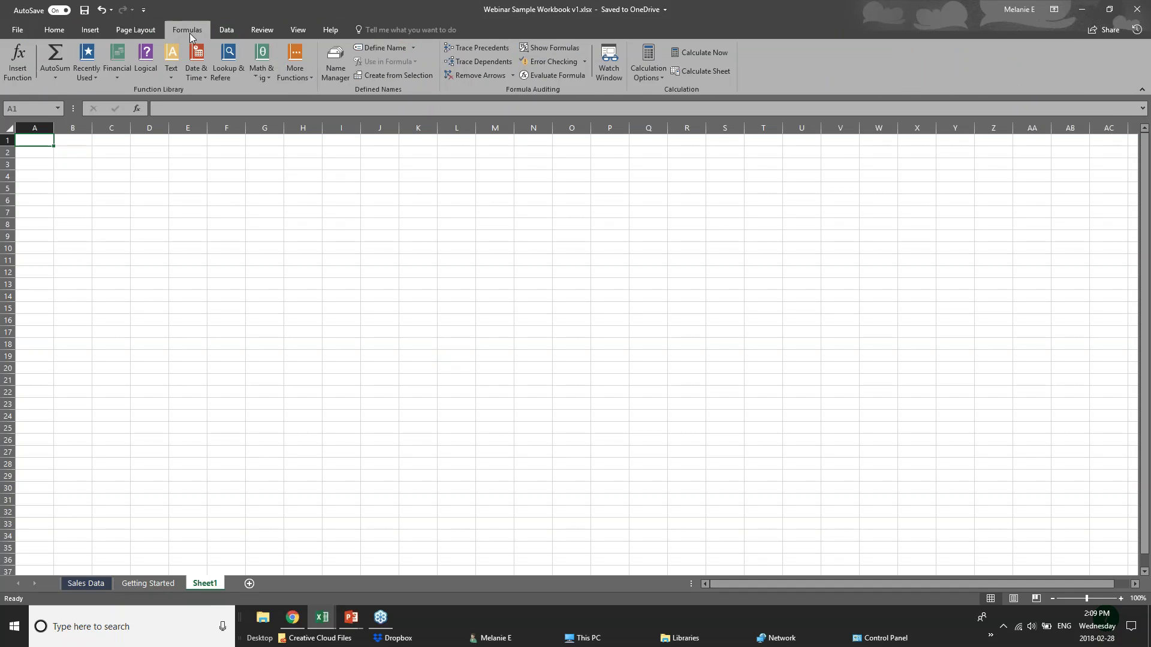
pyautogui.click(90, 33)
pyautogui.click(62, 31)
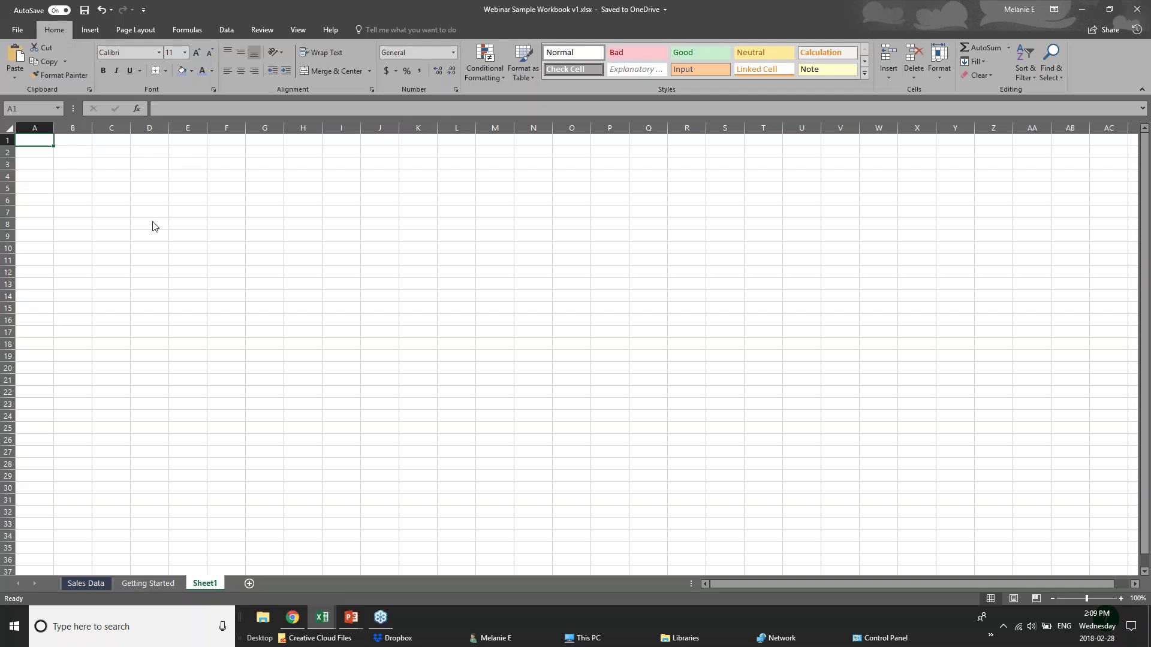
# Examine the cell references of several different cells across row 3 of Sheet1
pyautogui.click(133, 162)
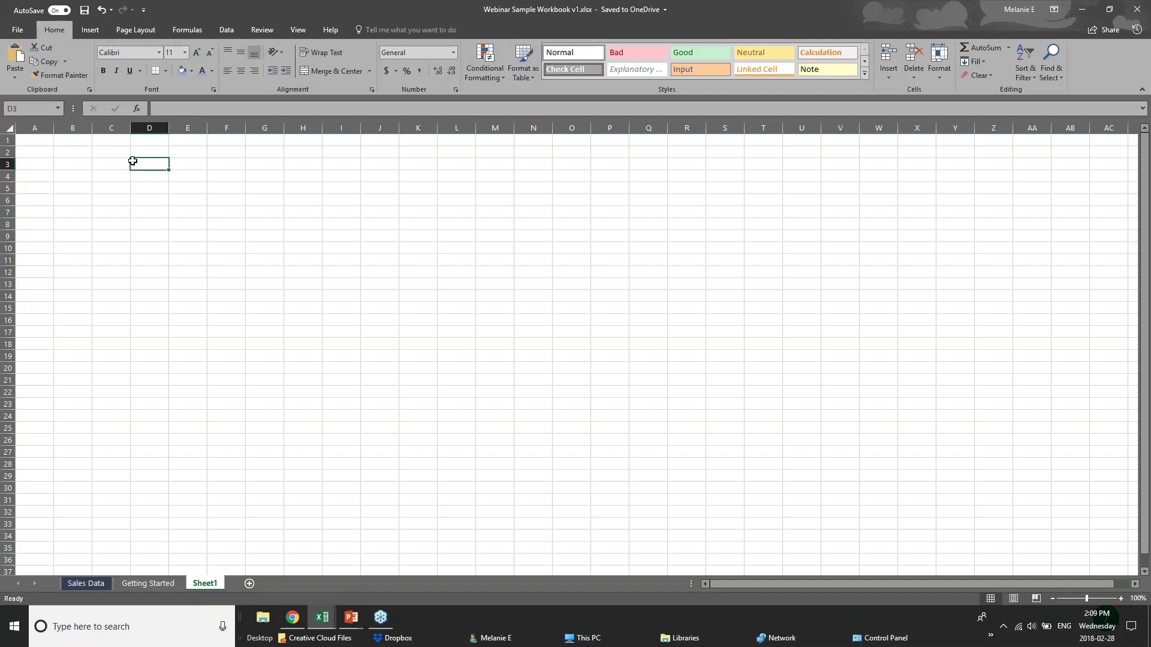
pyautogui.click(34, 111)
pyautogui.press('Escape')
pyautogui.click(67, 162)
pyautogui.click(121, 163)
pyautogui.click(144, 165)
pyautogui.click(179, 165)
pyautogui.click(18, 108)
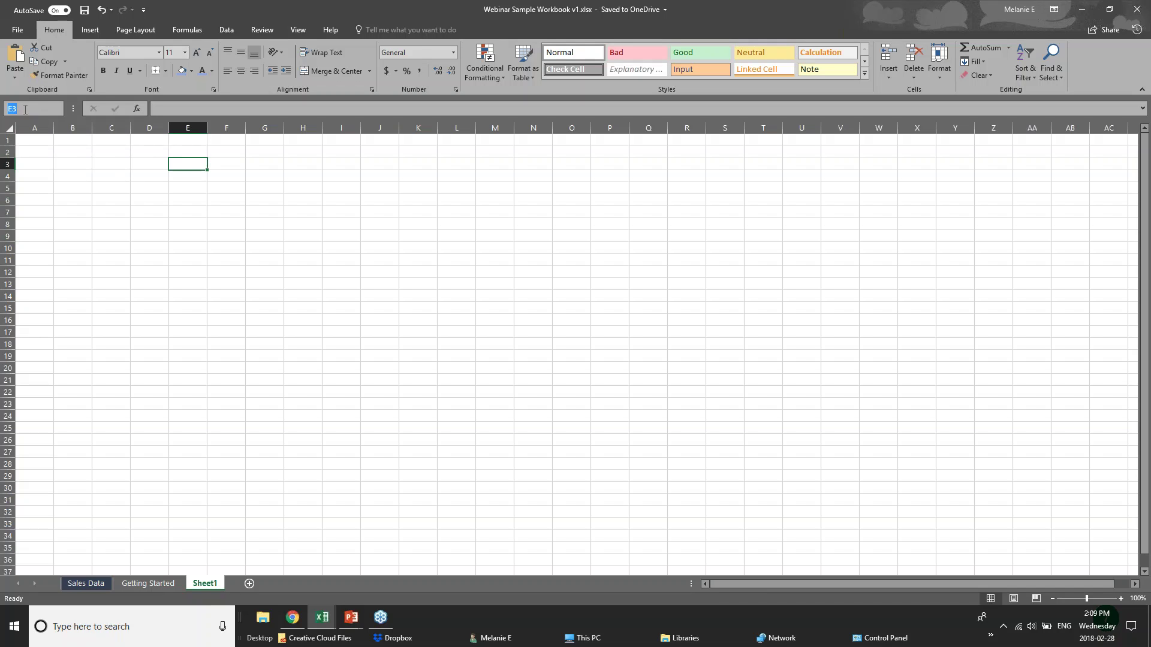
pyautogui.click(196, 165)
# Widen column A to about twice its width and enter the label "Sales Numbers" in cell A3
pyautogui.click(25, 162)
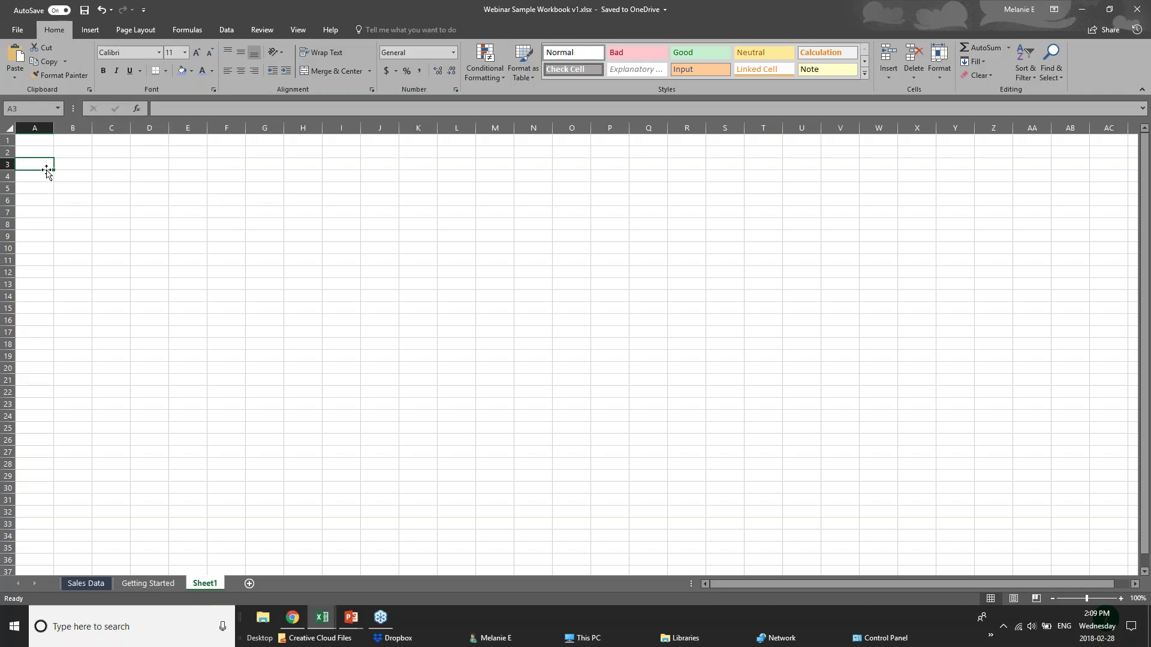
pyautogui.moveTo(87, 131); pyautogui.dragTo(92, 133)
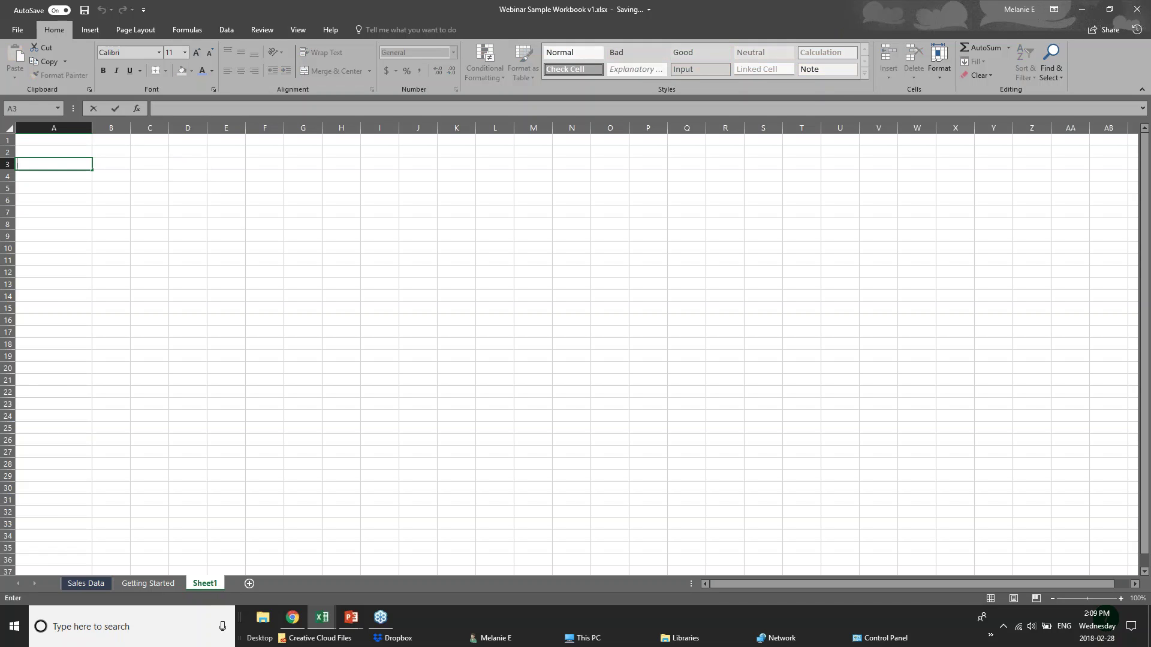
pyautogui.write('Sales Numnbe')
pyautogui.press('BackSpace')
pyautogui.press('BackSpace')
pyautogui.press('BackSpace')
pyautogui.write('ers')
pyautogui.click(72, 189)
pyautogui.click(70, 164)
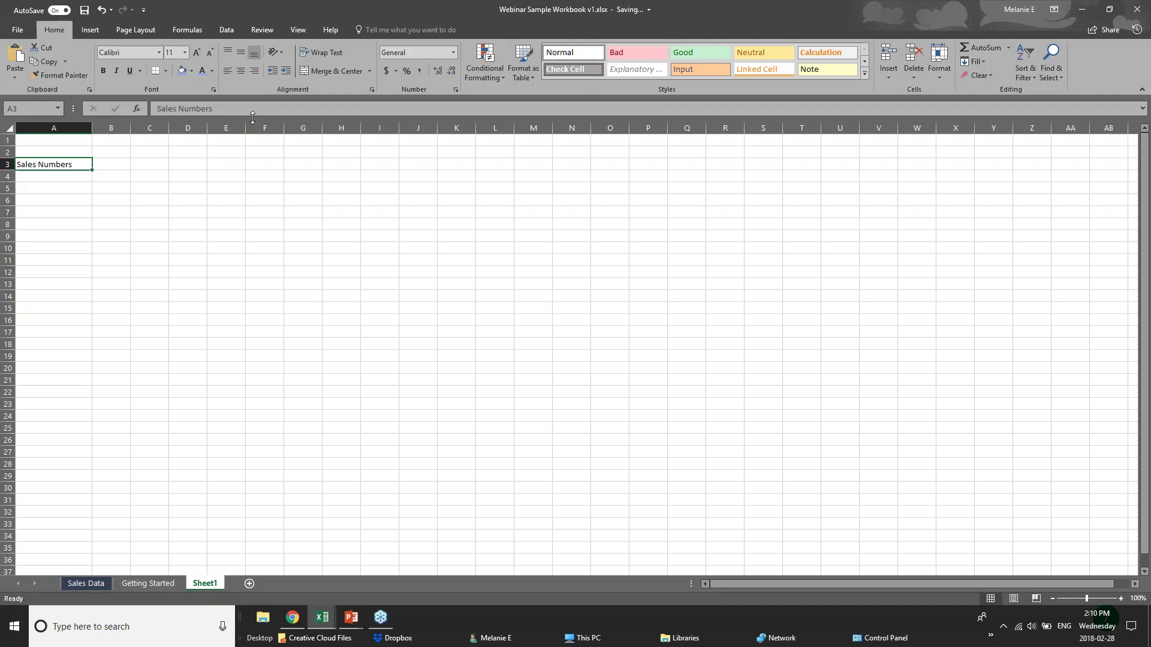
pyautogui.click(67, 178)
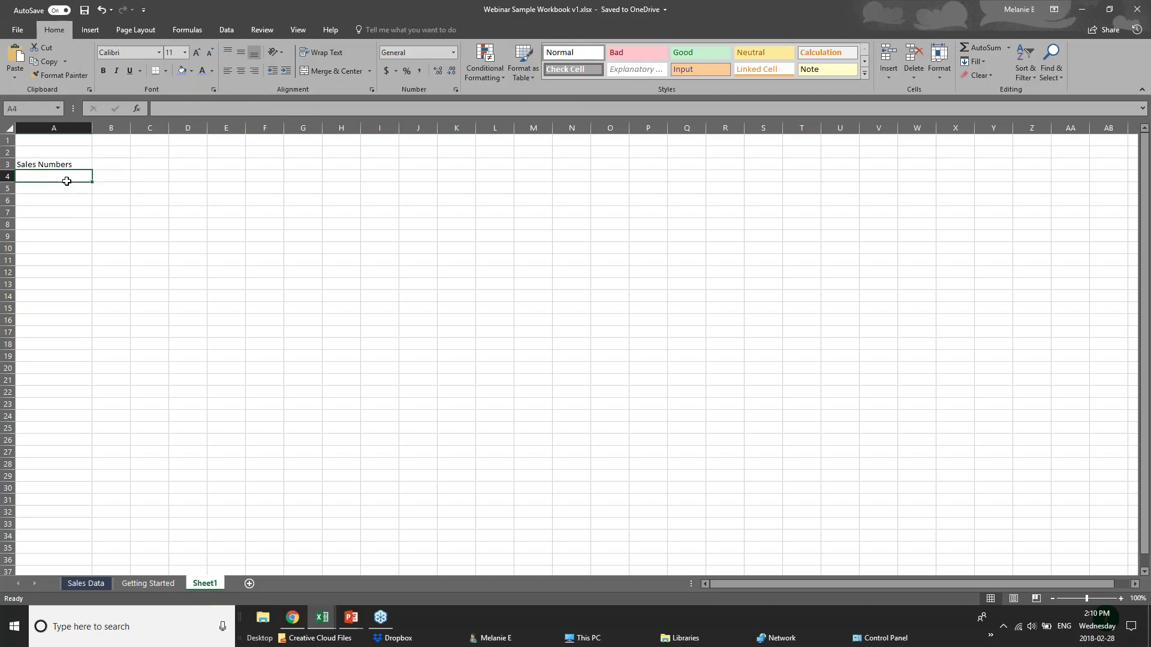
pyautogui.click(175, 109)
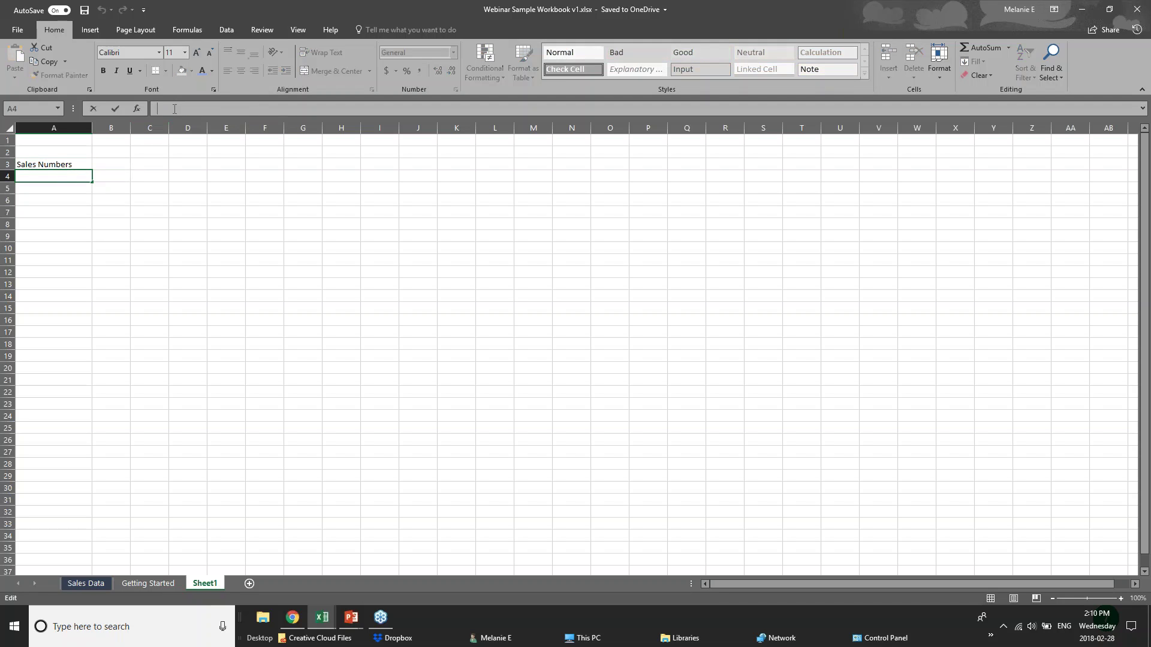
# Enter the date "Jan 2018" in cell B2 and the value 20 in cell B3
pyautogui.click(112, 168)
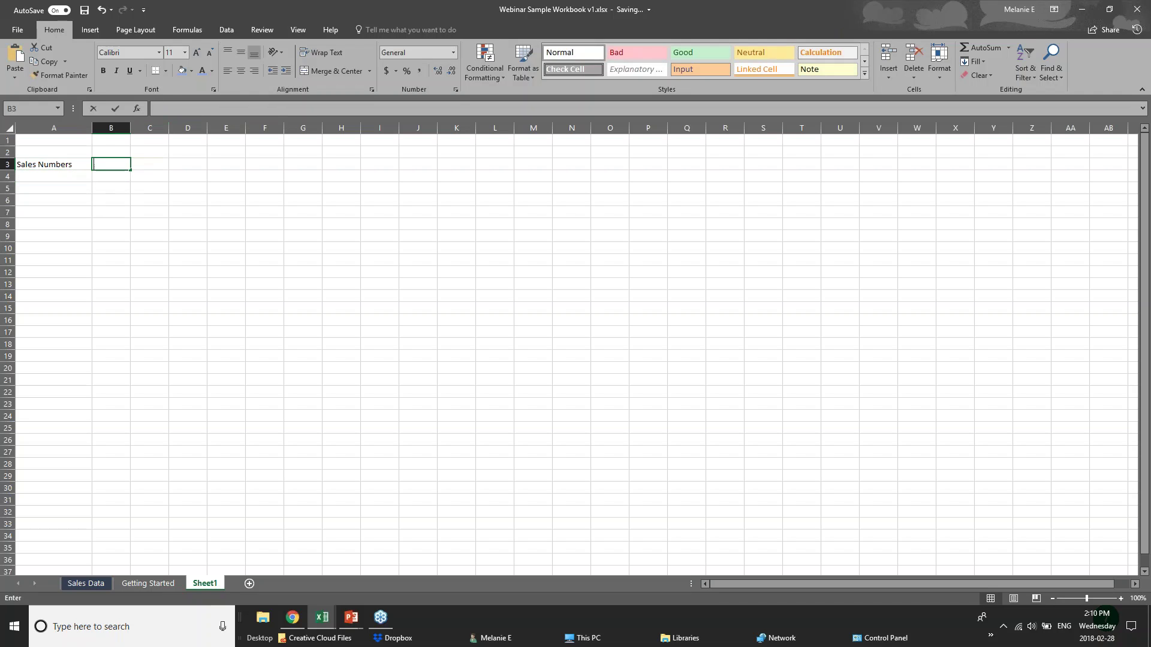
pyautogui.click(109, 151)
pyautogui.write('Jan')
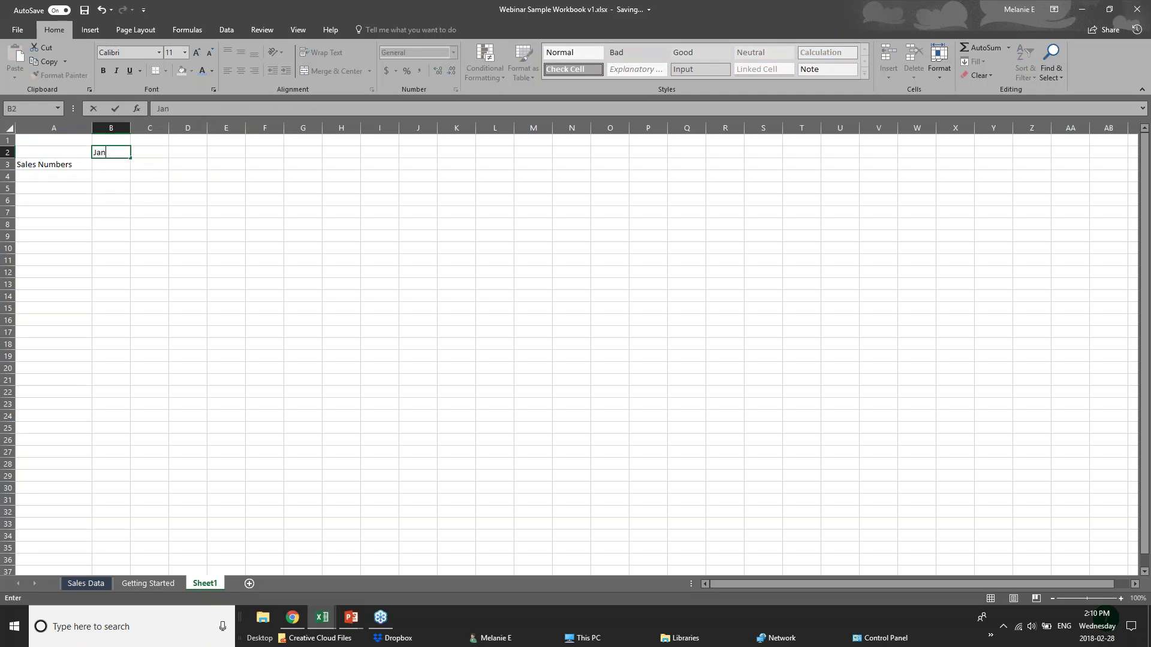
pyautogui.write(' 2018')
pyautogui.click(117, 165)
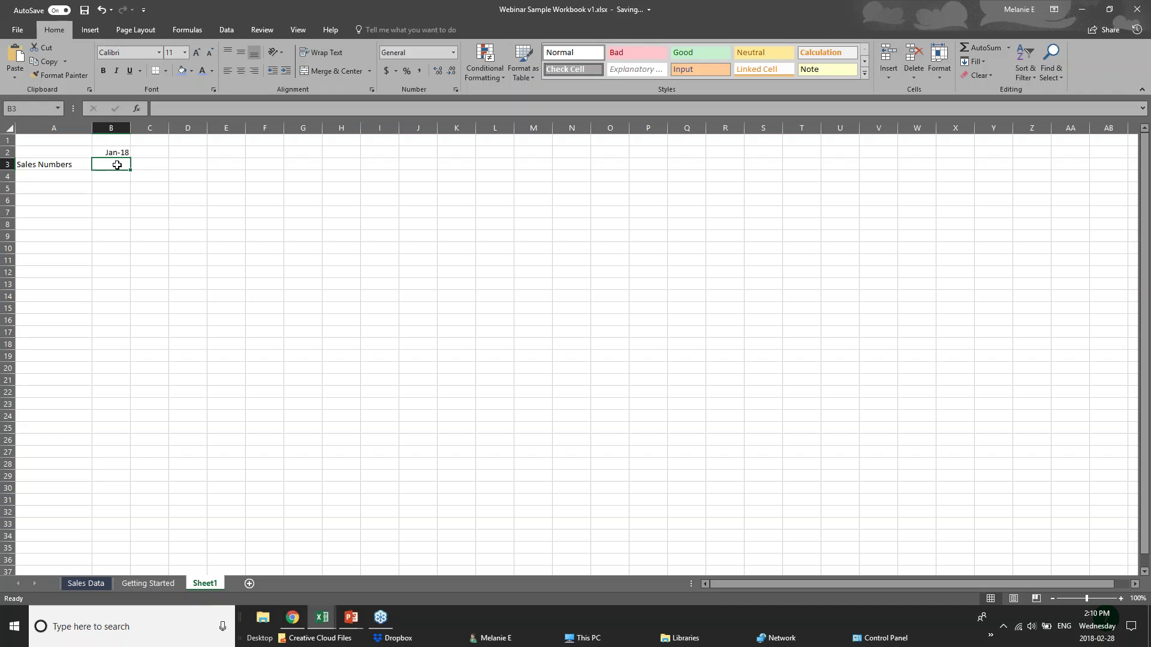
pyautogui.write('20')
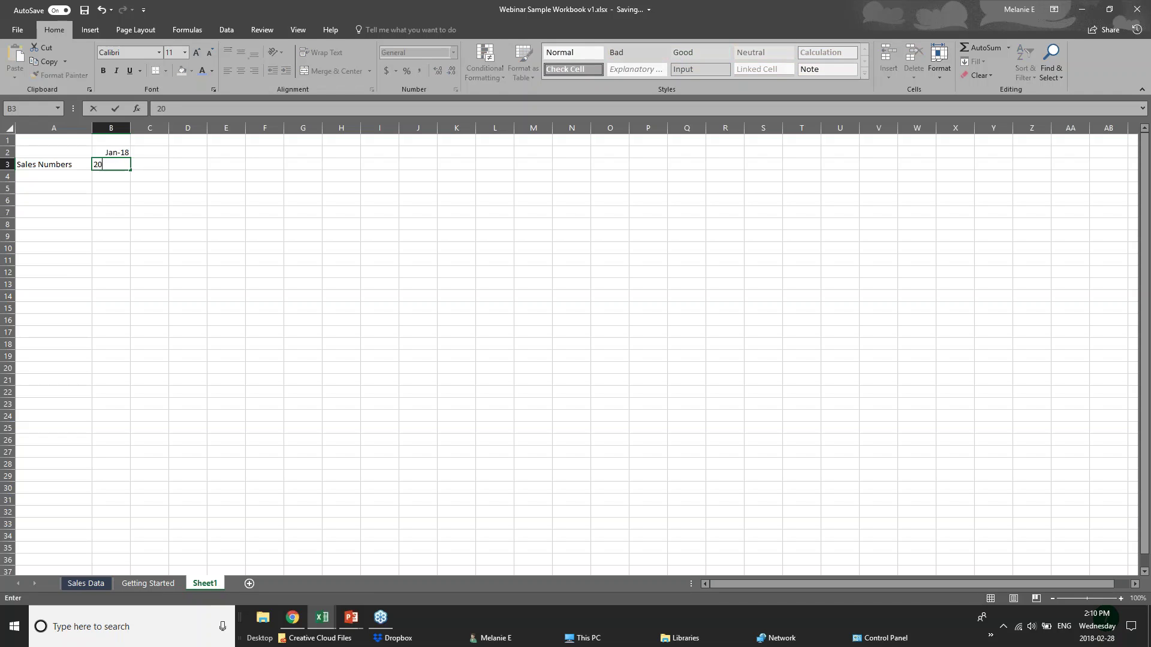
pyautogui.click(73, 187)
# Compare the underlying contents of the label in A3, the number in B3 and the date in B2
pyautogui.click(62, 165)
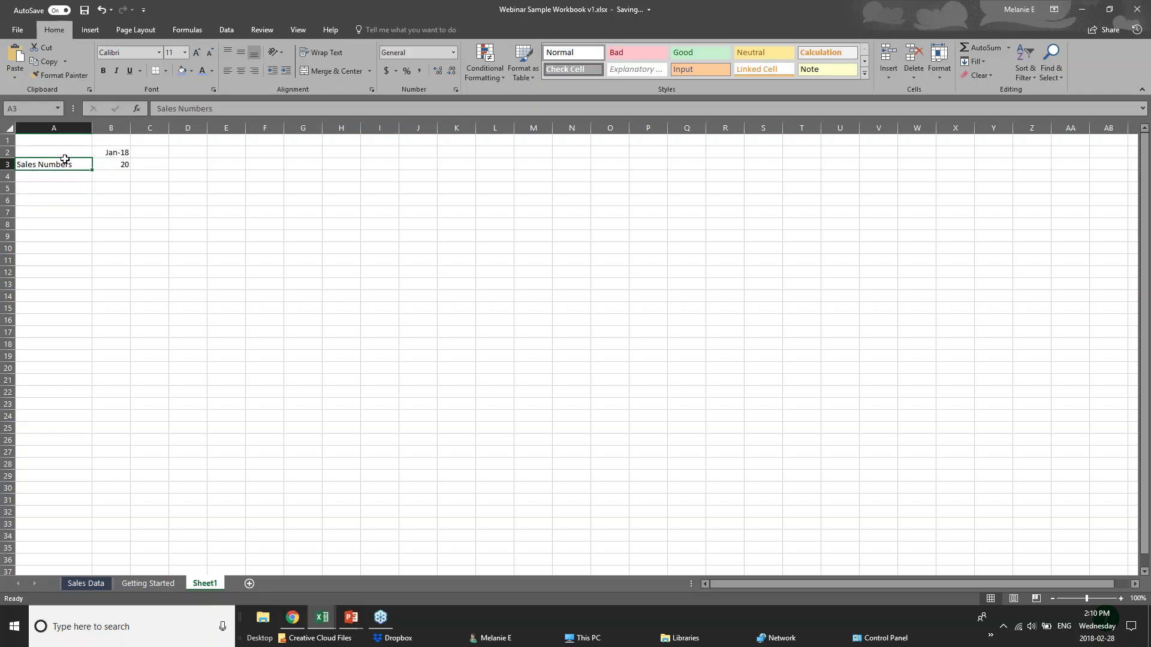
pyautogui.click(126, 169)
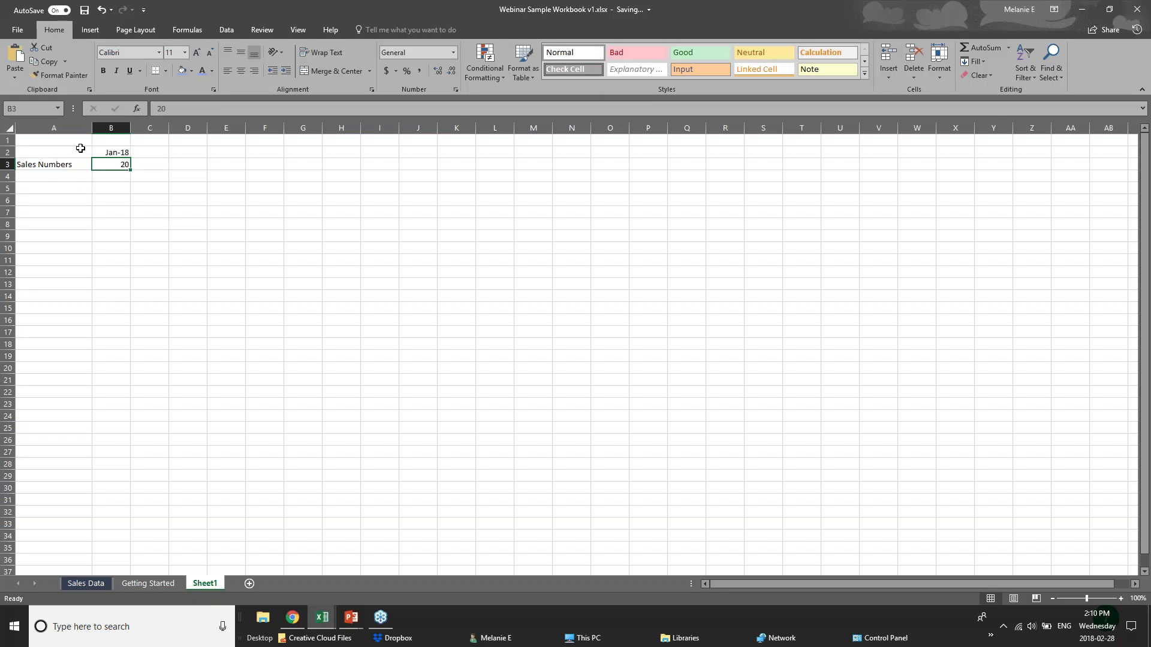
pyautogui.click(49, 168)
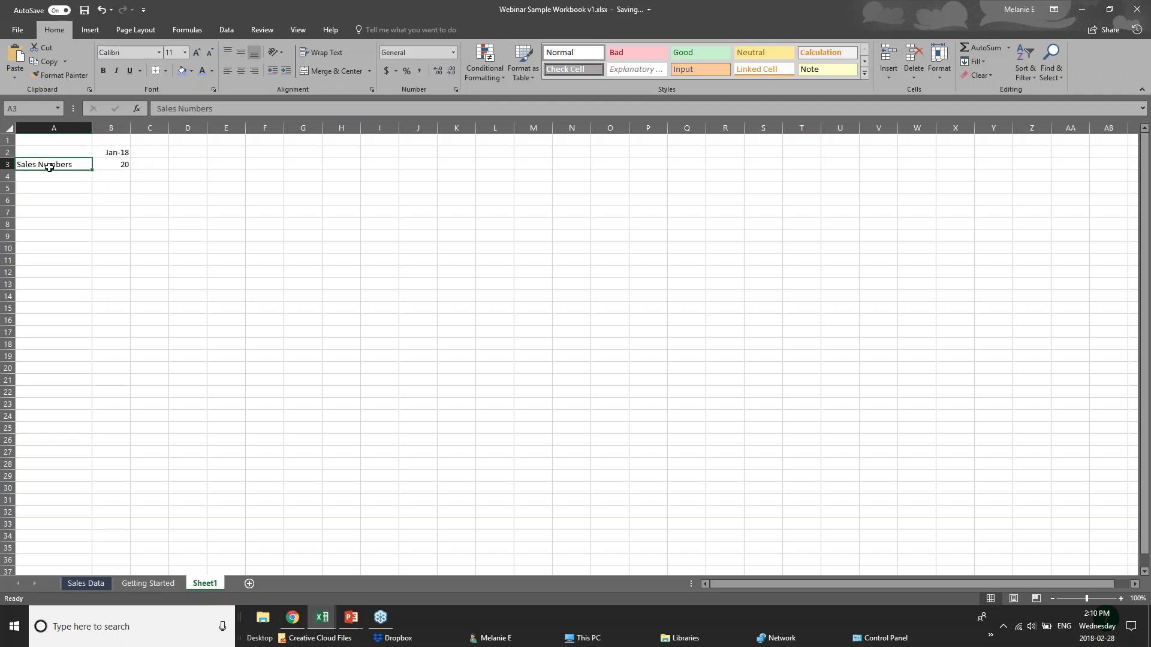
pyautogui.click(107, 154)
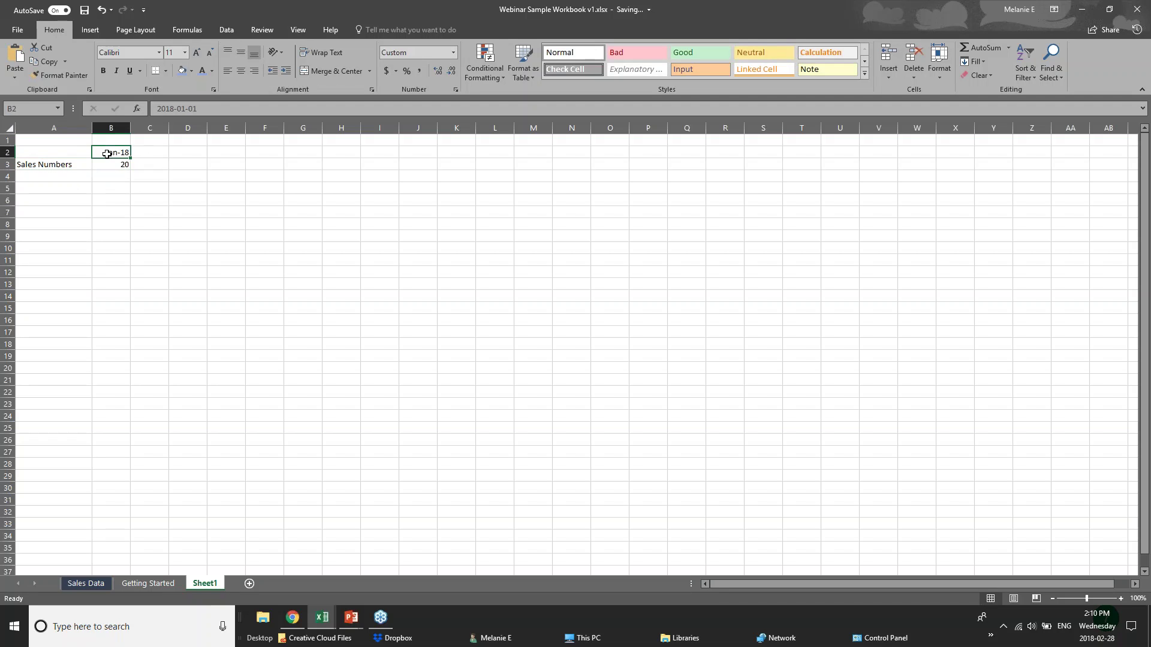
pyautogui.moveTo(155, 108); pyautogui.dragTo(200, 108)
pyautogui.press('Escape')
pyautogui.press('F2')
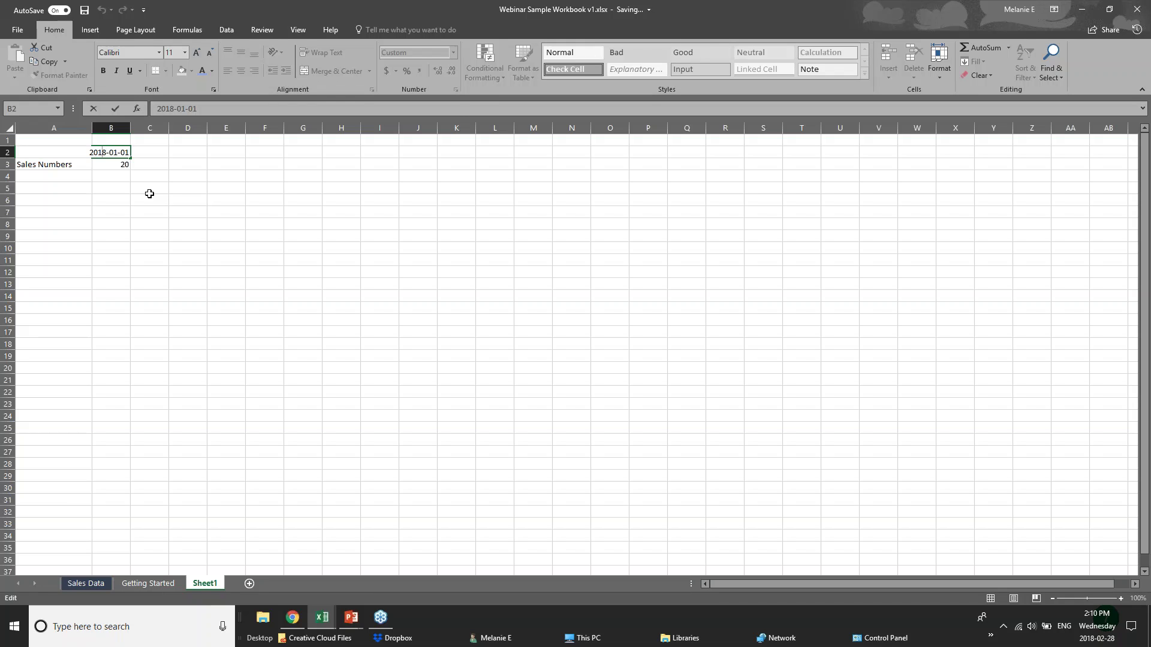
pyautogui.click(121, 178)
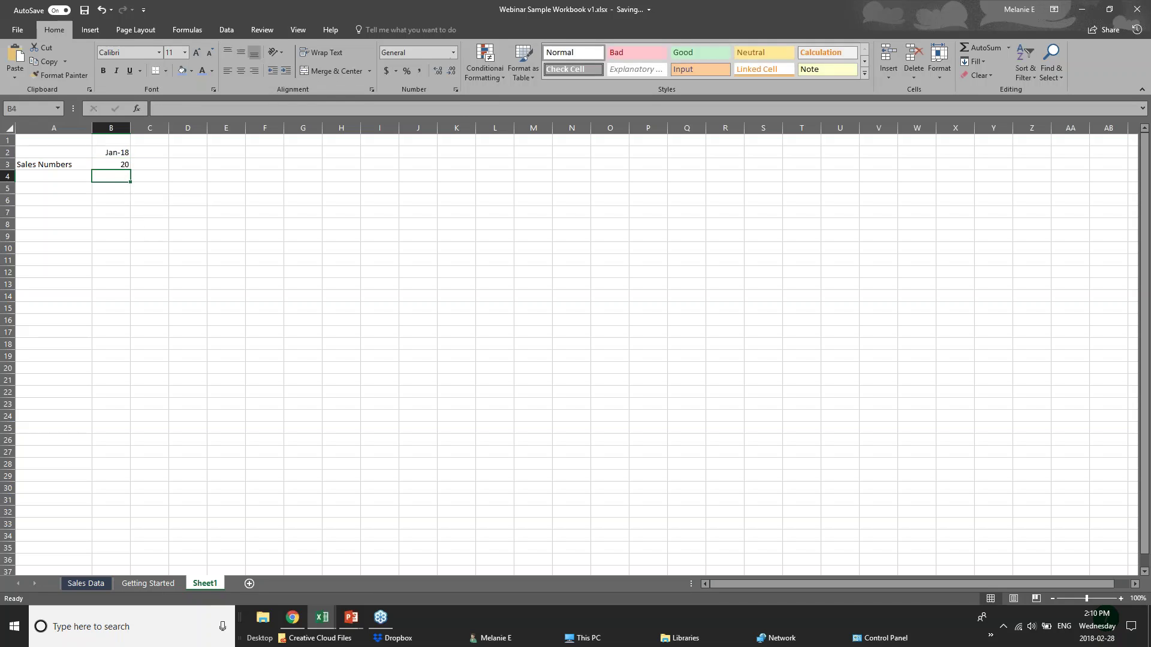
pyautogui.doubleClick(115, 154)
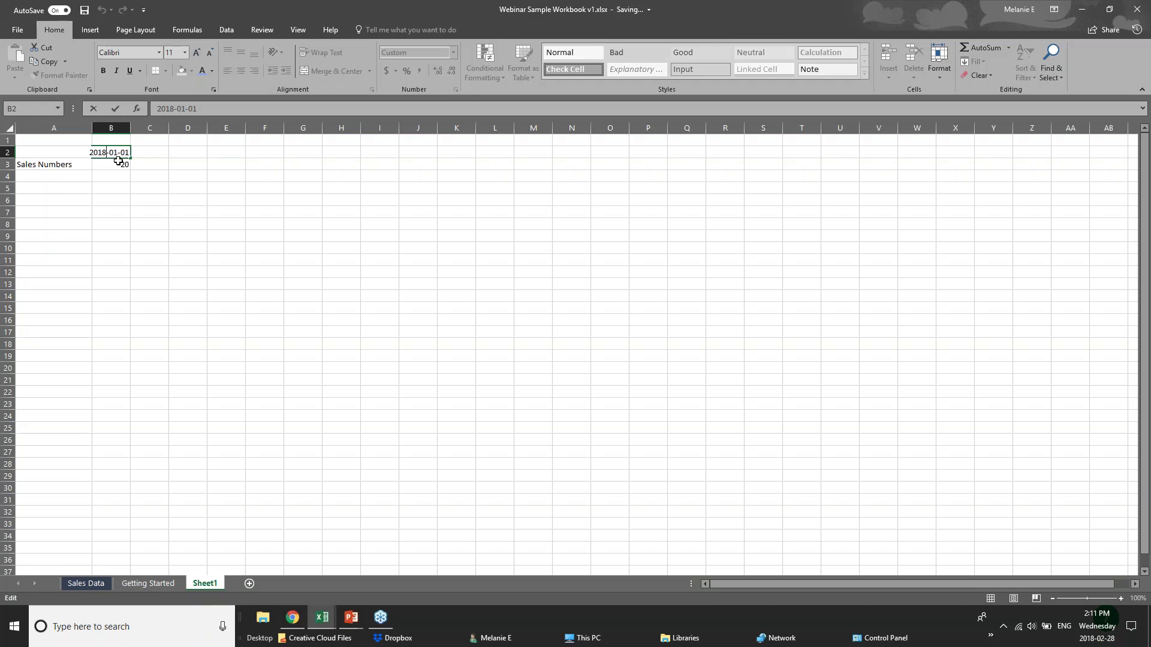
pyautogui.press('Return')
pyautogui.click(105, 181)
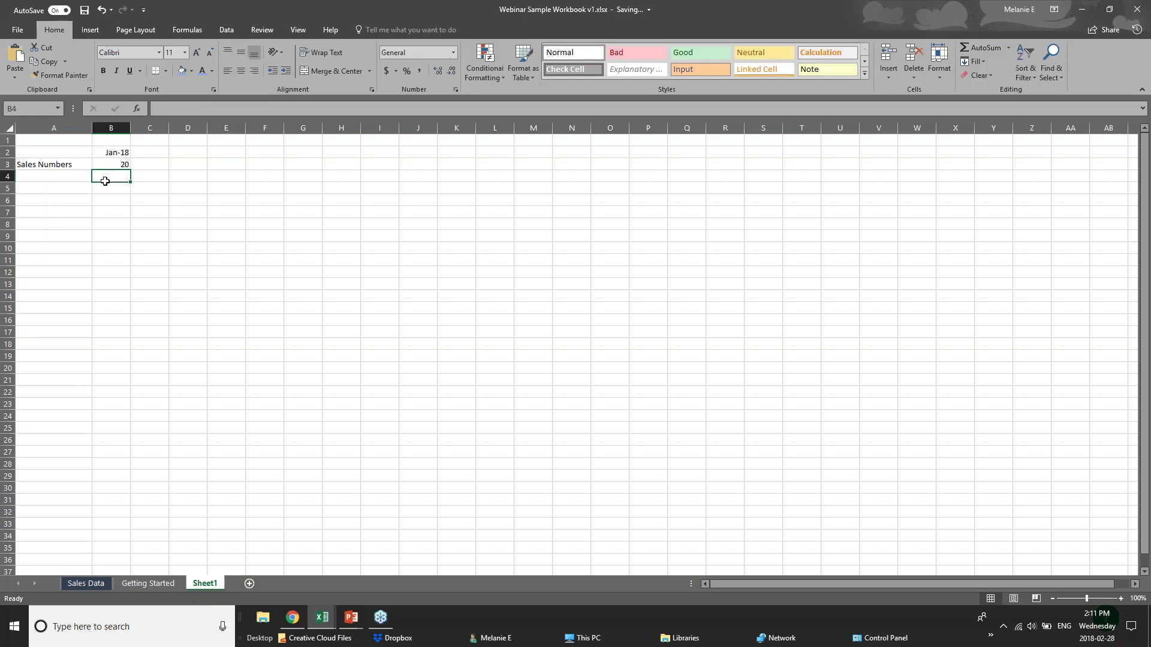
pyautogui.click(23, 174)
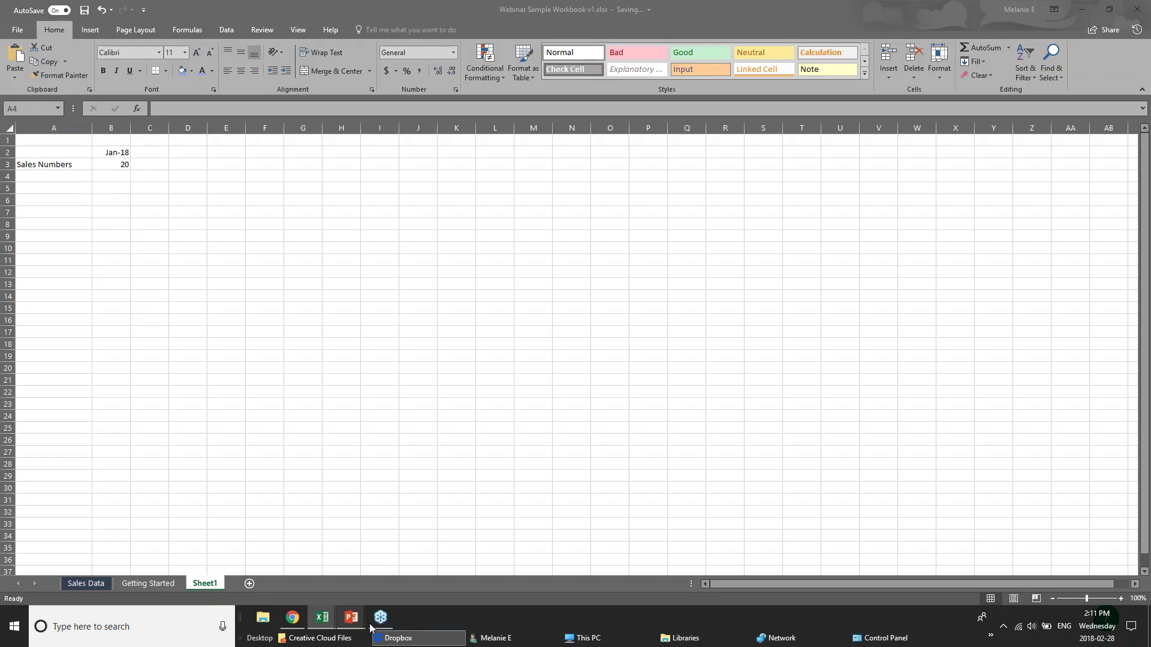
pyautogui.moveTo(352, 618)
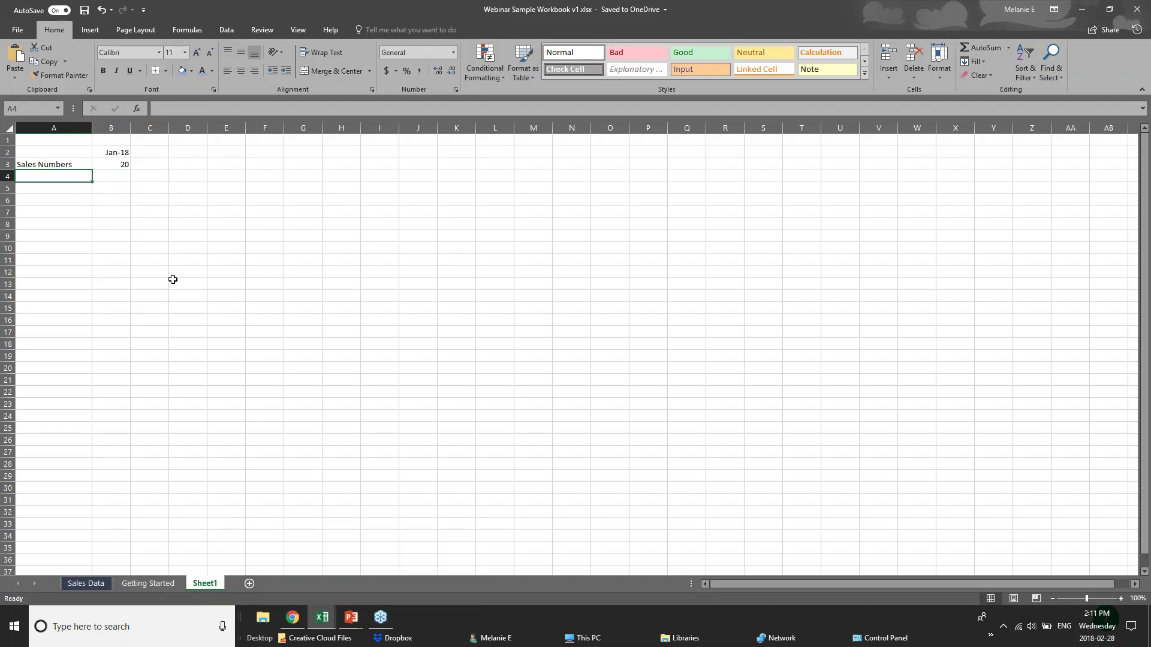
pyautogui.click(237, 185)
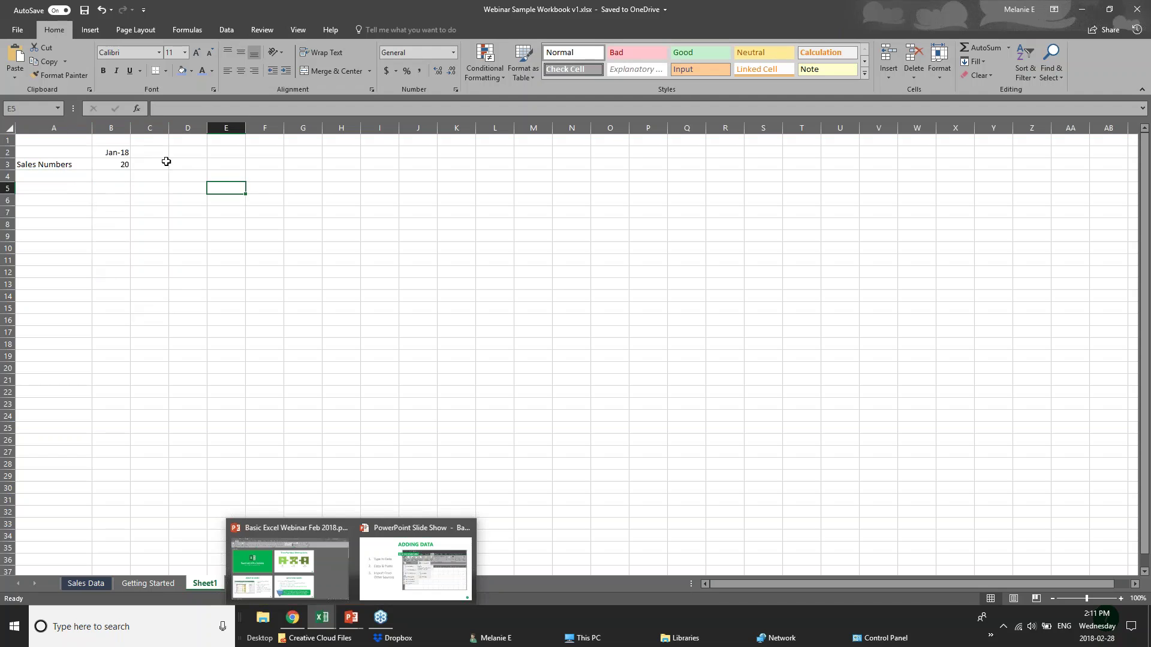
pyautogui.click(156, 154)
pyautogui.click(67, 176)
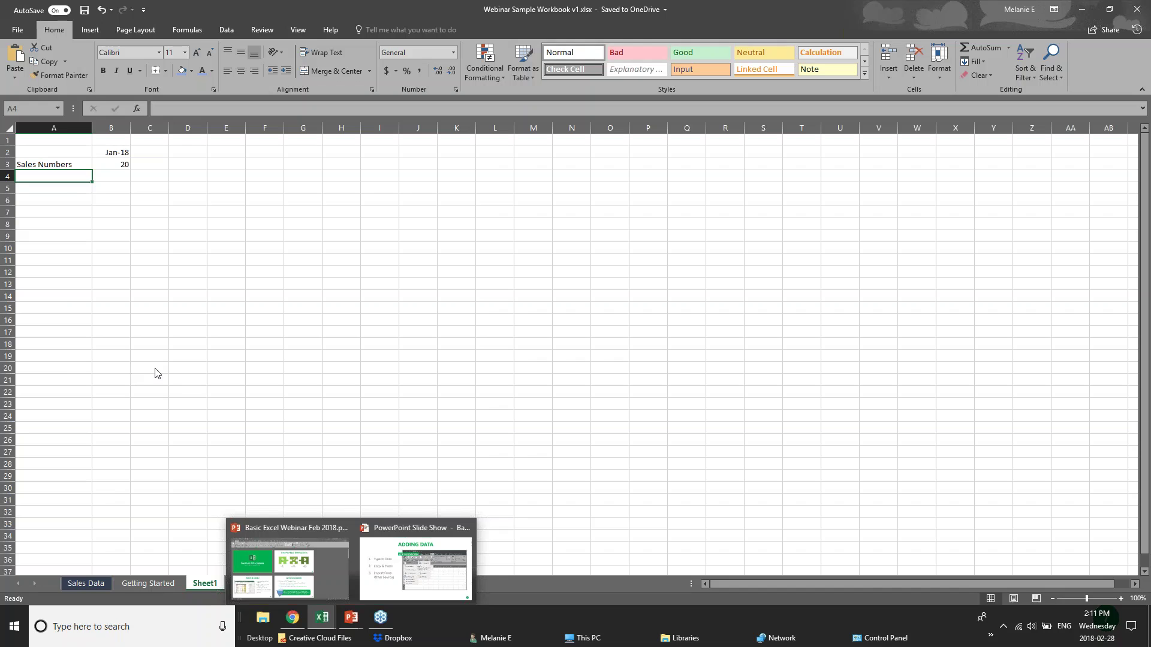
# Switch to the Getting Started sheet and examine its month headings, the Sales, Overhead and Profit rows, and the TOTAL column
pyautogui.click(125, 588)
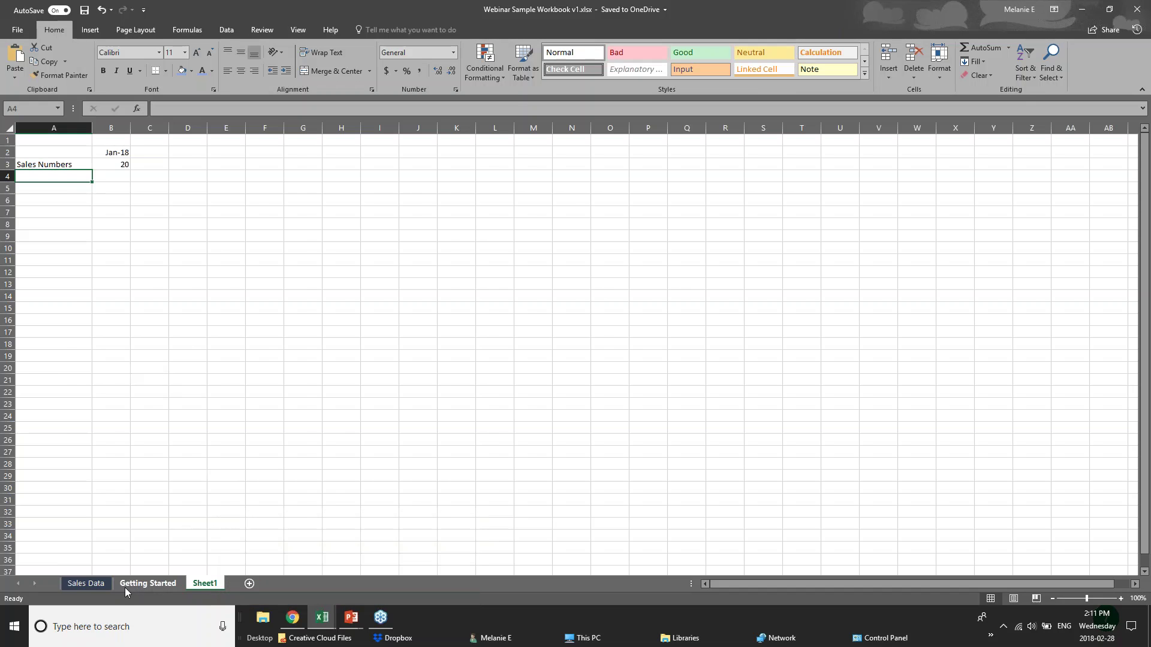
pyautogui.click(125, 587)
pyautogui.click(226, 327)
pyautogui.click(174, 264)
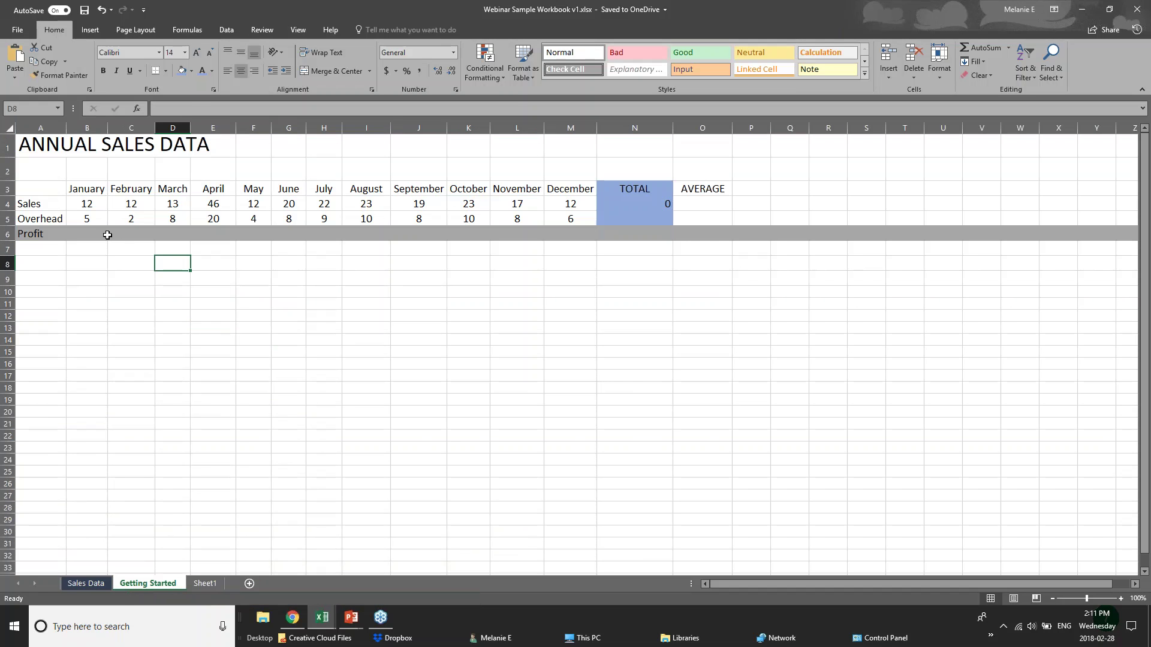
pyautogui.click(85, 224)
pyautogui.click(52, 189)
pyautogui.click(52, 217)
pyautogui.click(53, 203)
pyautogui.moveTo(53, 203); pyautogui.dragTo(659, 204)
pyautogui.click(254, 303)
pyautogui.moveTo(84, 190); pyautogui.dragTo(126, 205)
pyautogui.click(218, 252)
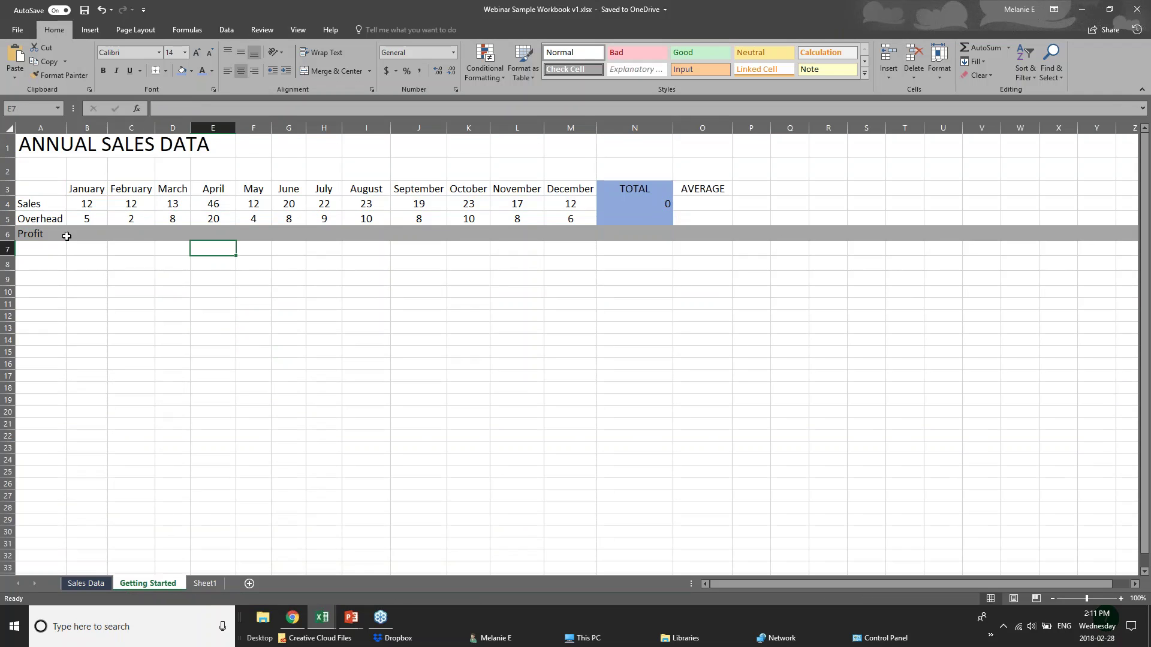
pyautogui.click(69, 236)
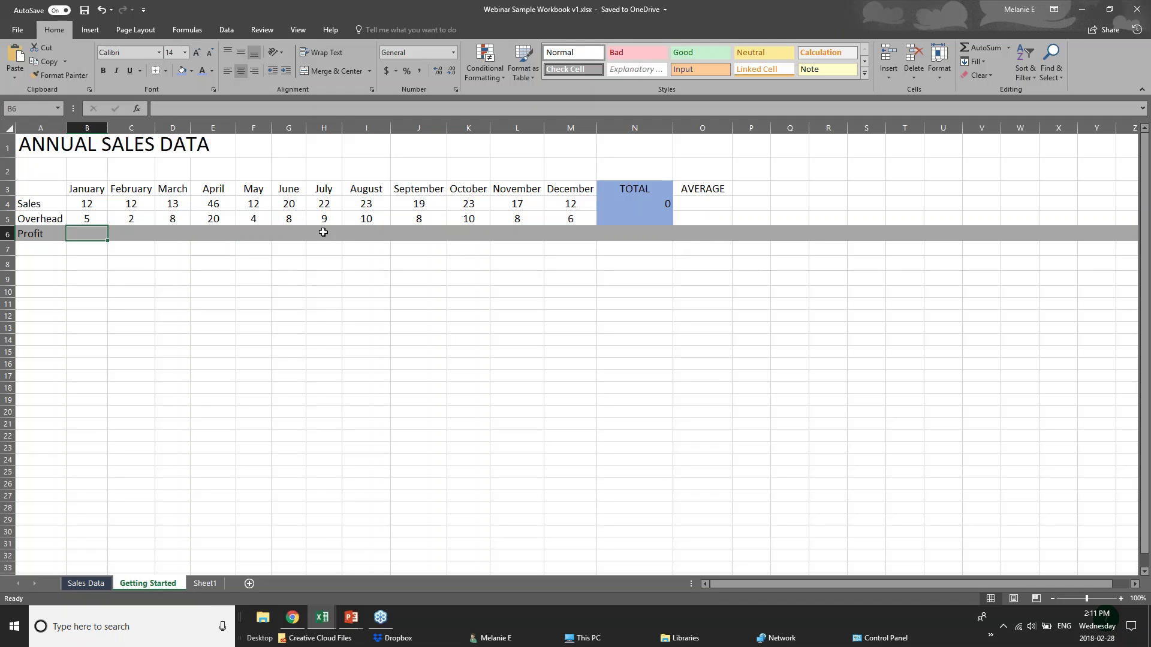
pyautogui.click(643, 237)
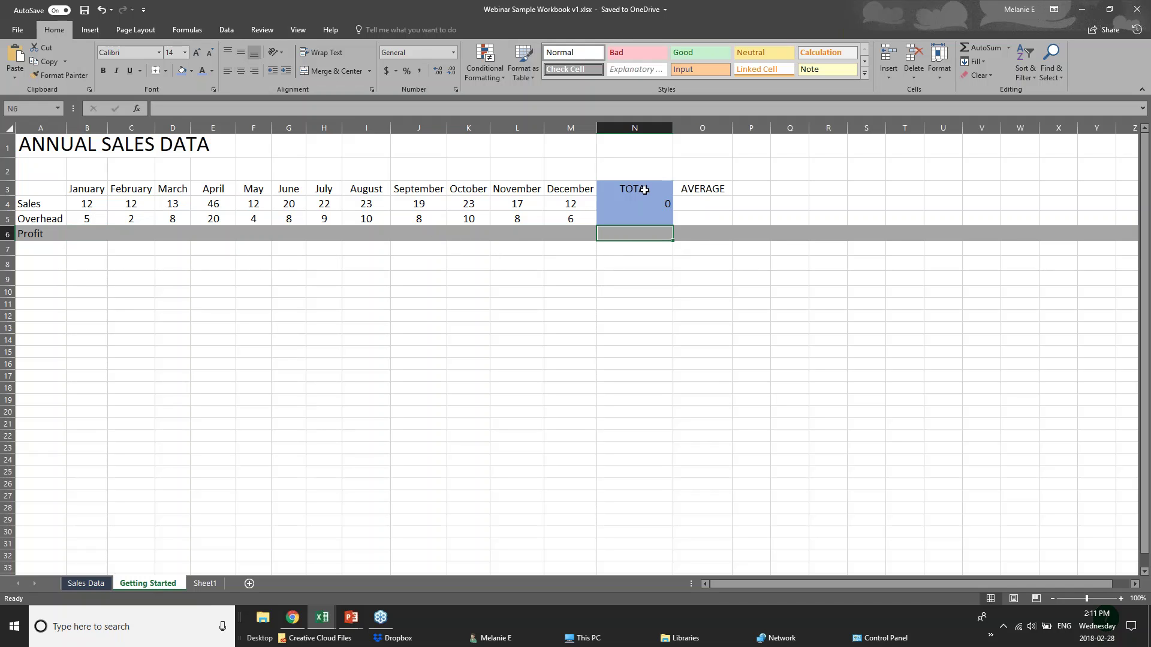
# Examine the TOTAL and AVERAGE columns, checking the formula behind the Sales total and the January sales cell
pyautogui.moveTo(645, 190); pyautogui.dragTo(645, 234)
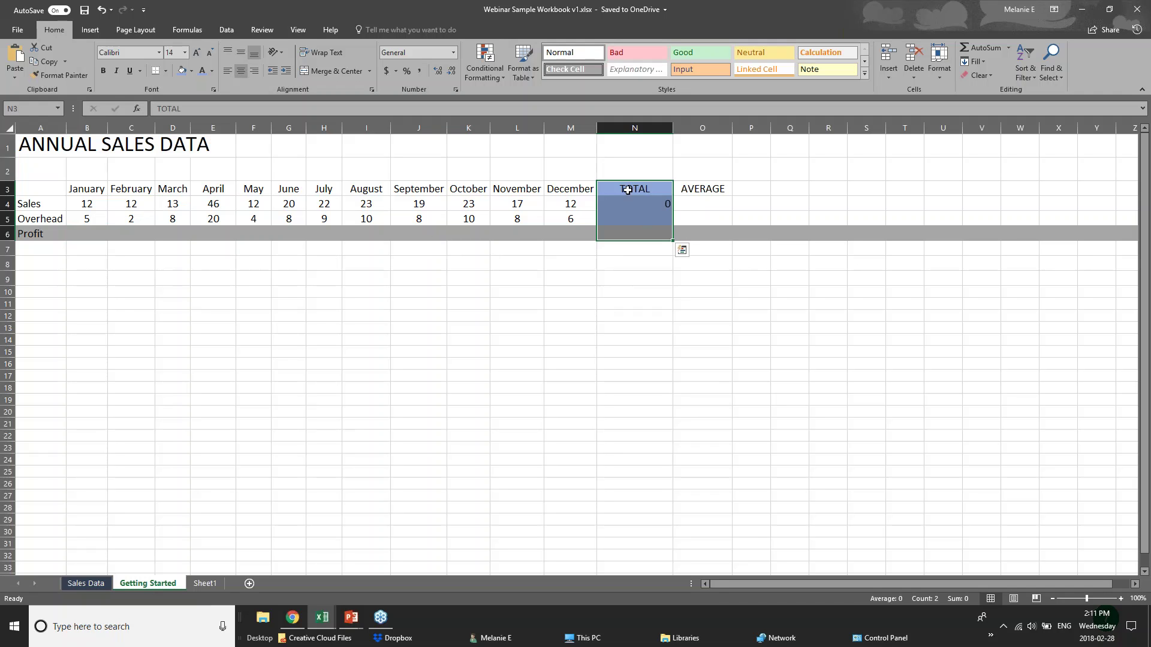
pyautogui.click(619, 206)
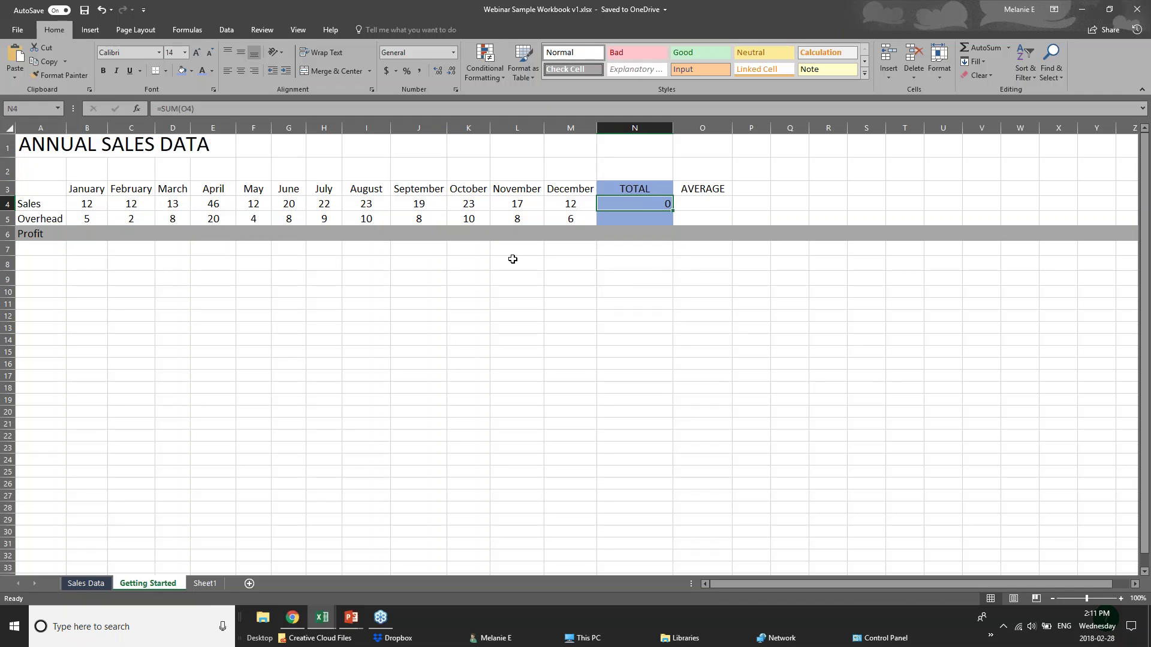
pyautogui.click(647, 222)
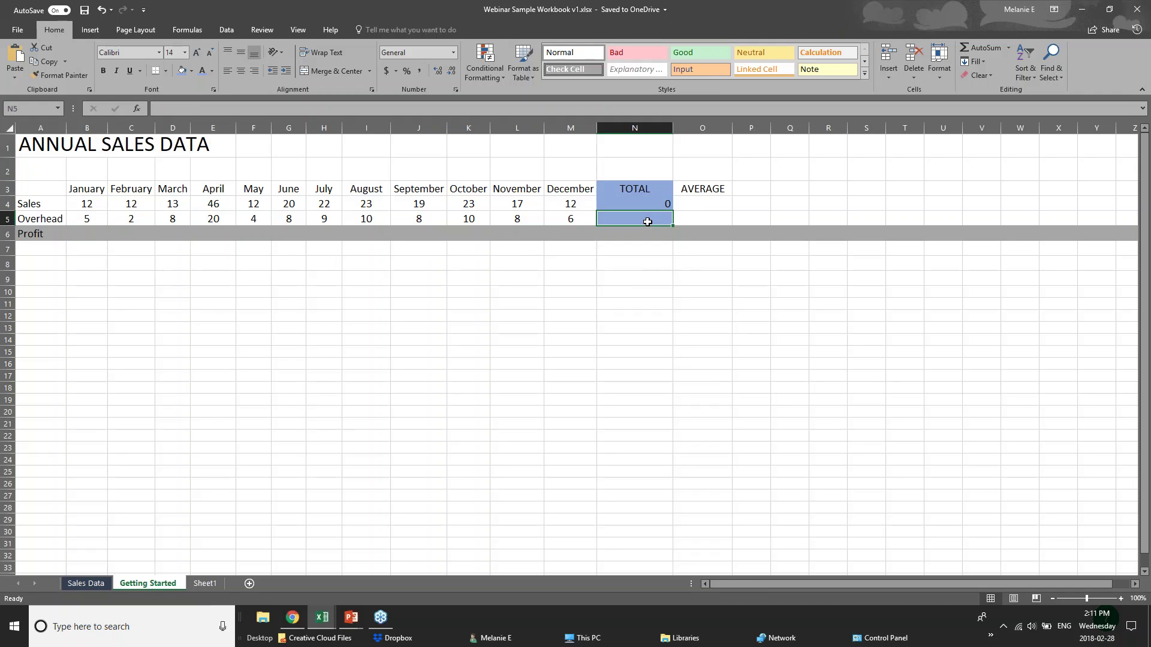
pyautogui.moveTo(689, 188); pyautogui.dragTo(699, 233)
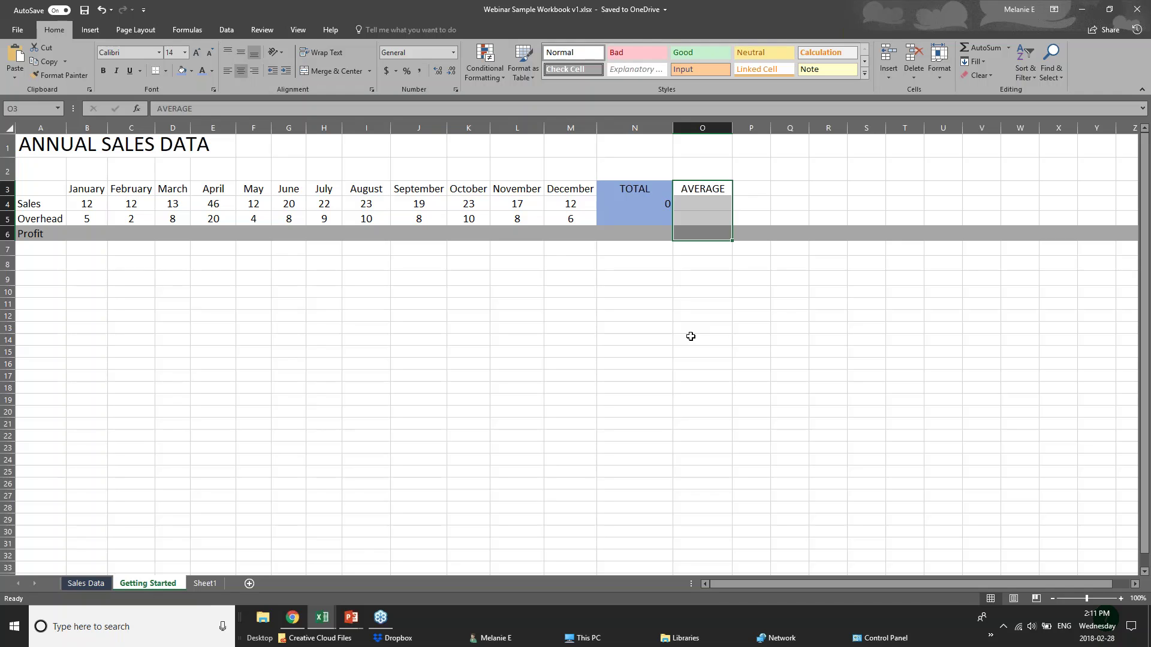
pyautogui.click(94, 208)
# Switch to the PowerPoint slide show to review the Adding Data slide, and return to the Excel sample workbook
pyautogui.moveTo(354, 619)
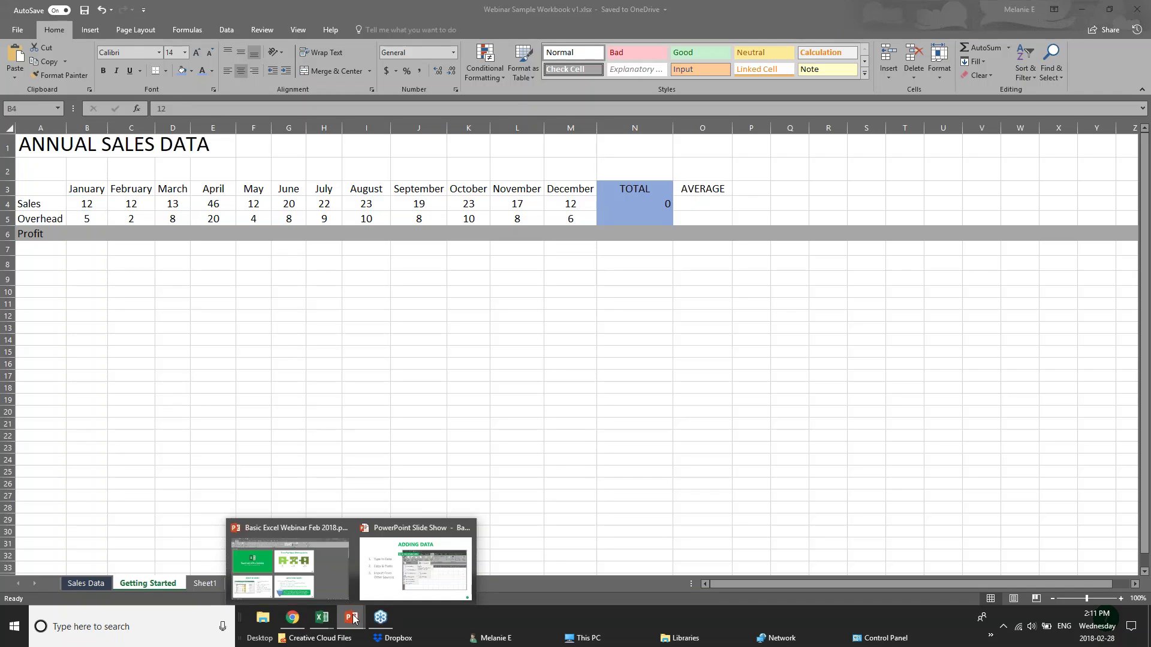
pyautogui.click(398, 574)
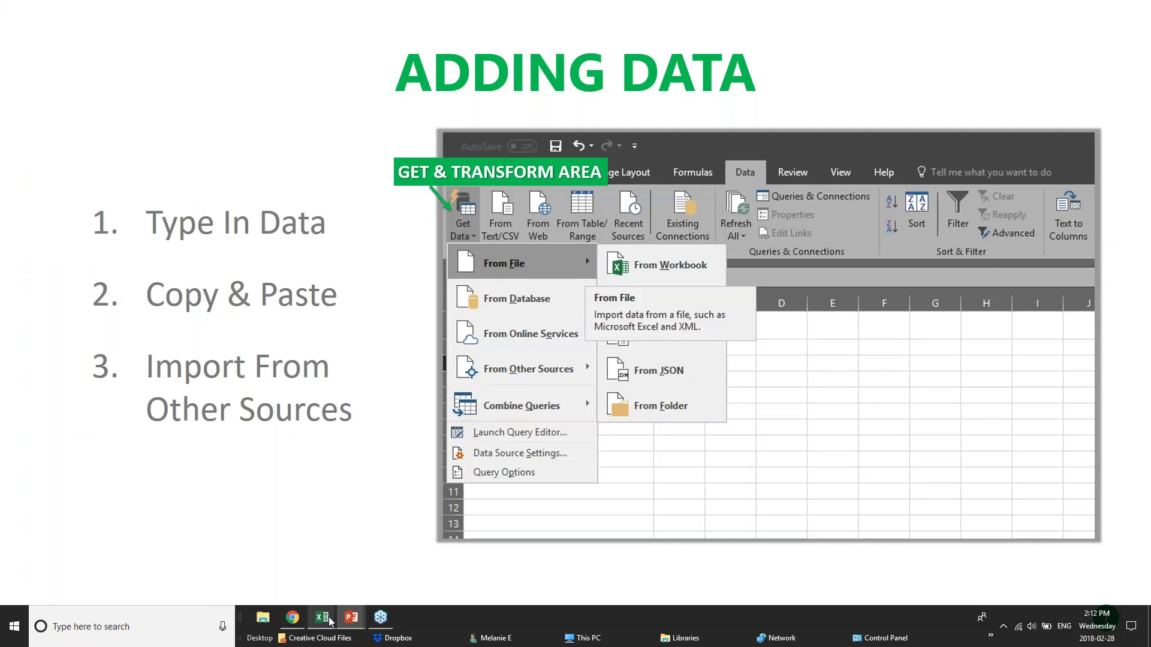
pyautogui.moveTo(328, 622)
pyautogui.click(416, 581)
# Start entering "Jan" in cell B8 and erase the text, keeping the cell open for editing
pyautogui.click(163, 269)
pyautogui.click(120, 263)
pyautogui.click(96, 262)
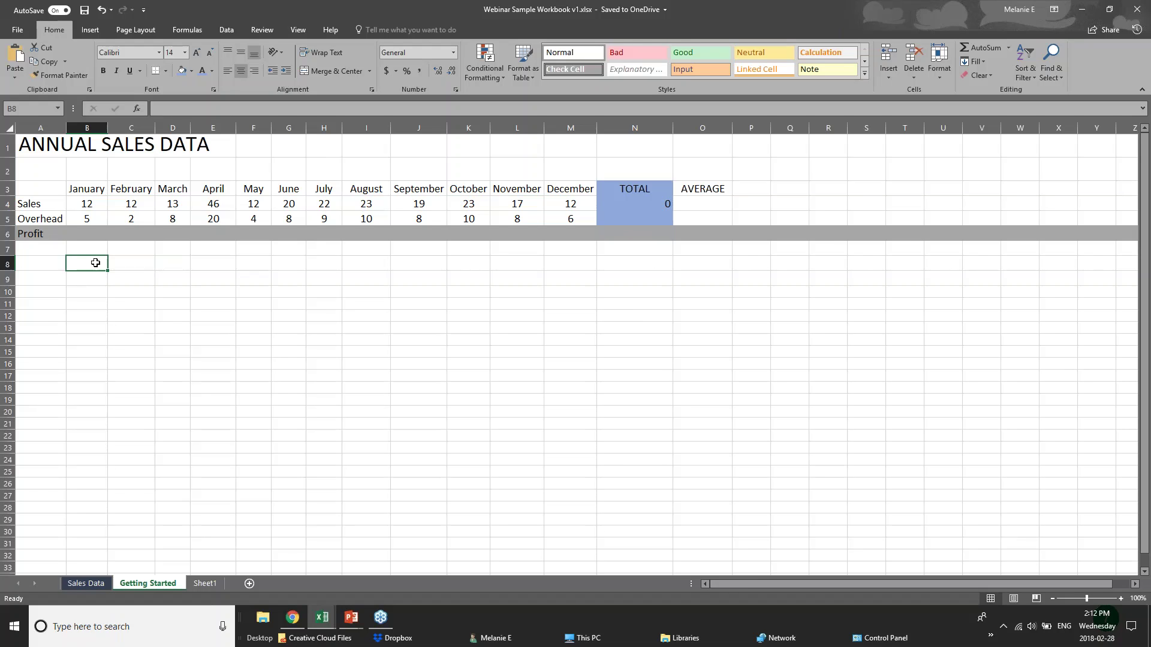
pyautogui.click(49, 268)
pyautogui.click(79, 265)
pyautogui.write('Jan')
pyautogui.press('BackSpace')
pyautogui.press('BackSpace')
pyautogui.press('BackSpace')
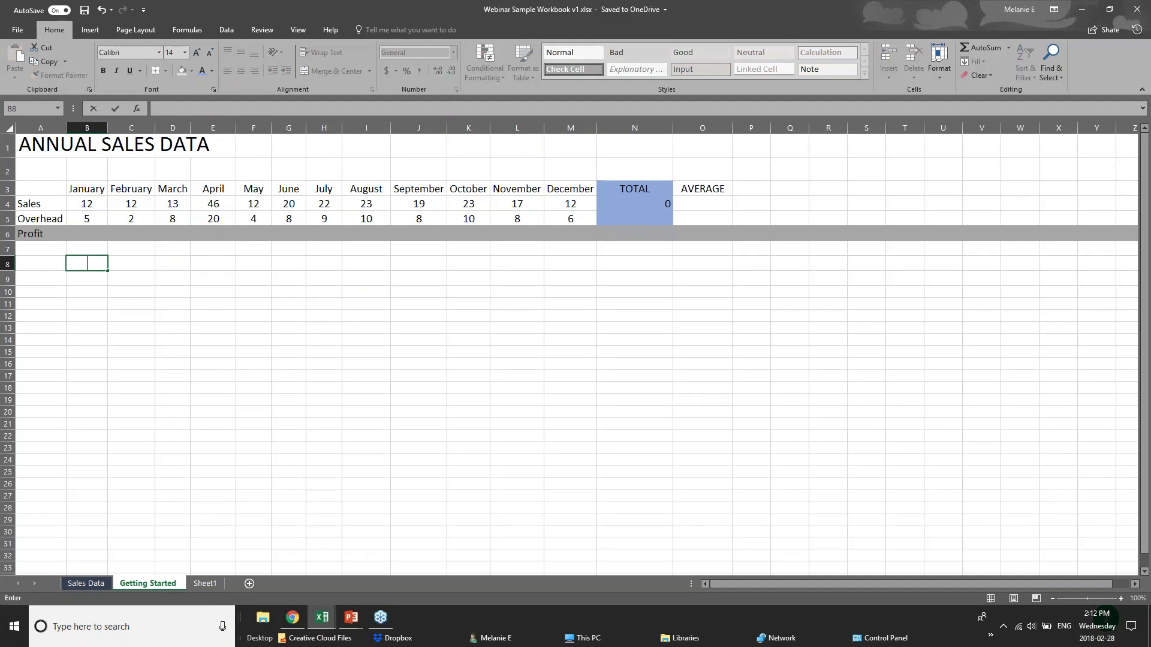
# Compare which Insert and Home commands are available while cell B8 is being edited and after leaving edit mode
pyautogui.click(86, 35)
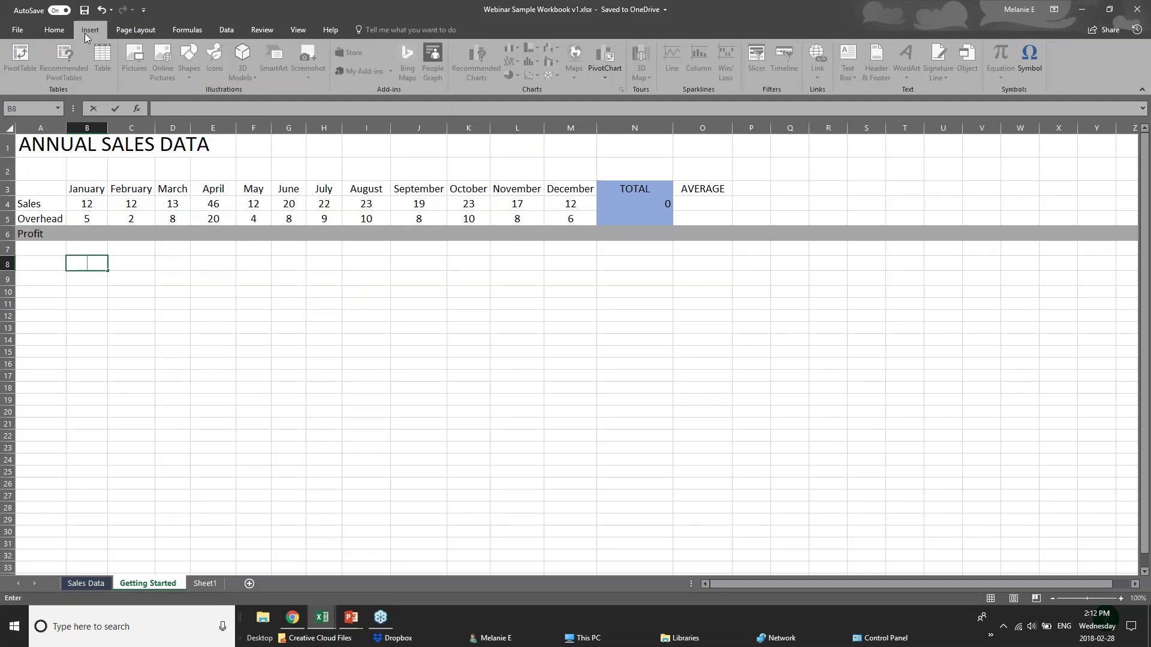
pyautogui.rightClick(90, 266)
pyautogui.press('Escape')
pyautogui.click(79, 268)
pyautogui.click(54, 29)
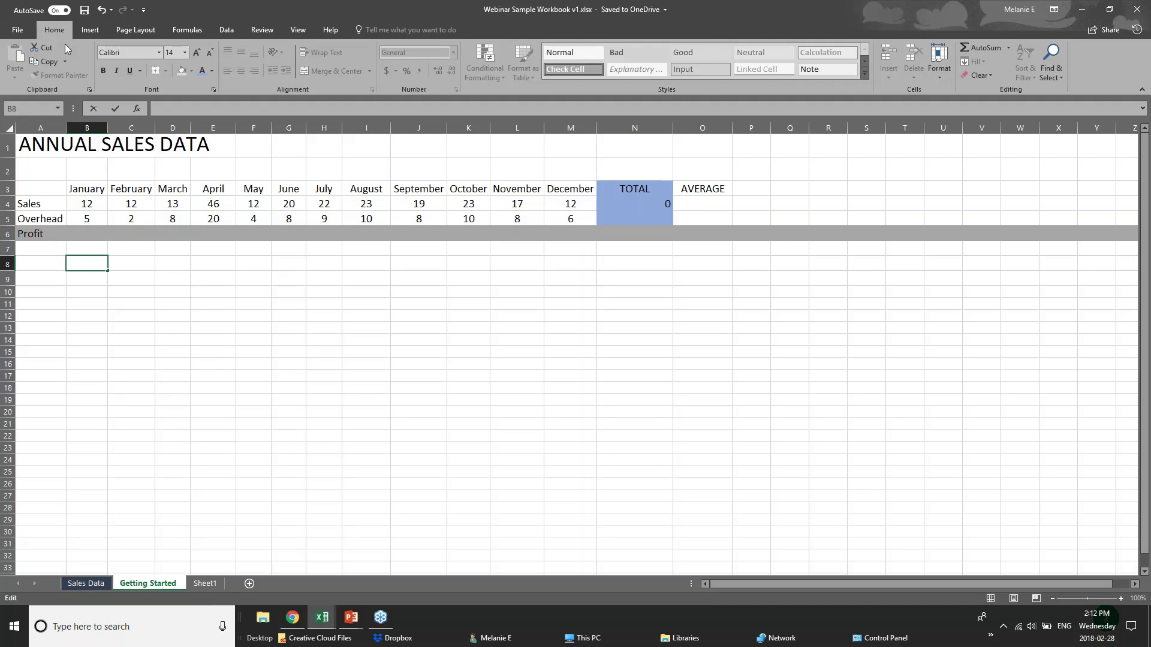
pyautogui.click(87, 304)
pyautogui.click(87, 279)
pyautogui.click(52, 267)
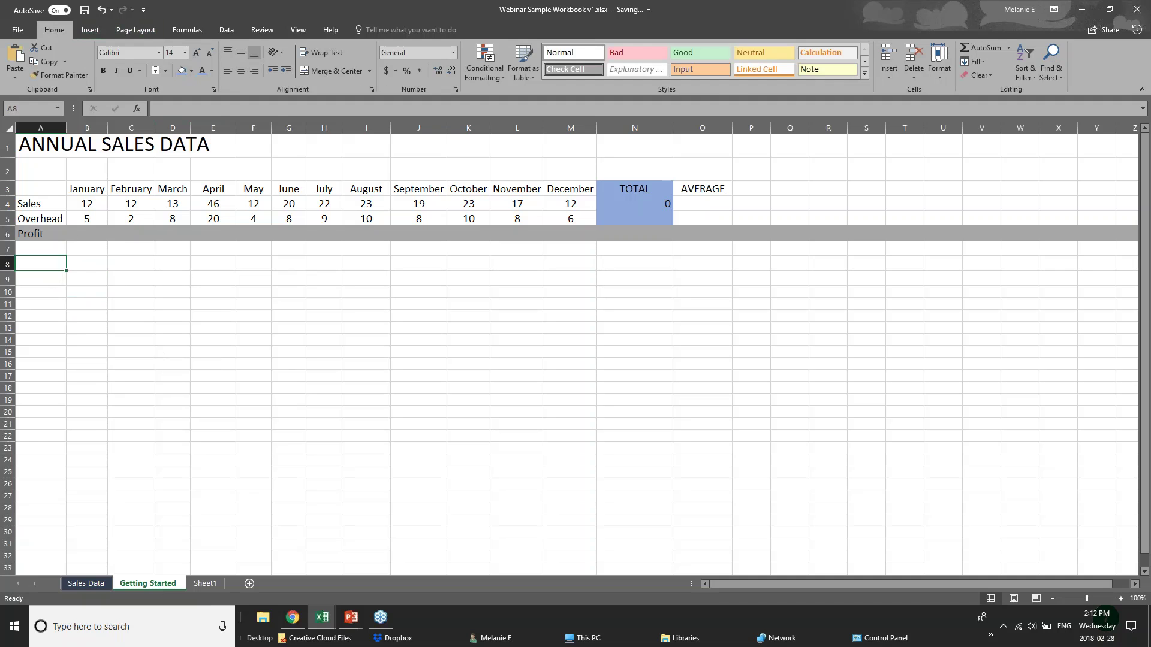
pyautogui.click(137, 345)
pyautogui.click(95, 259)
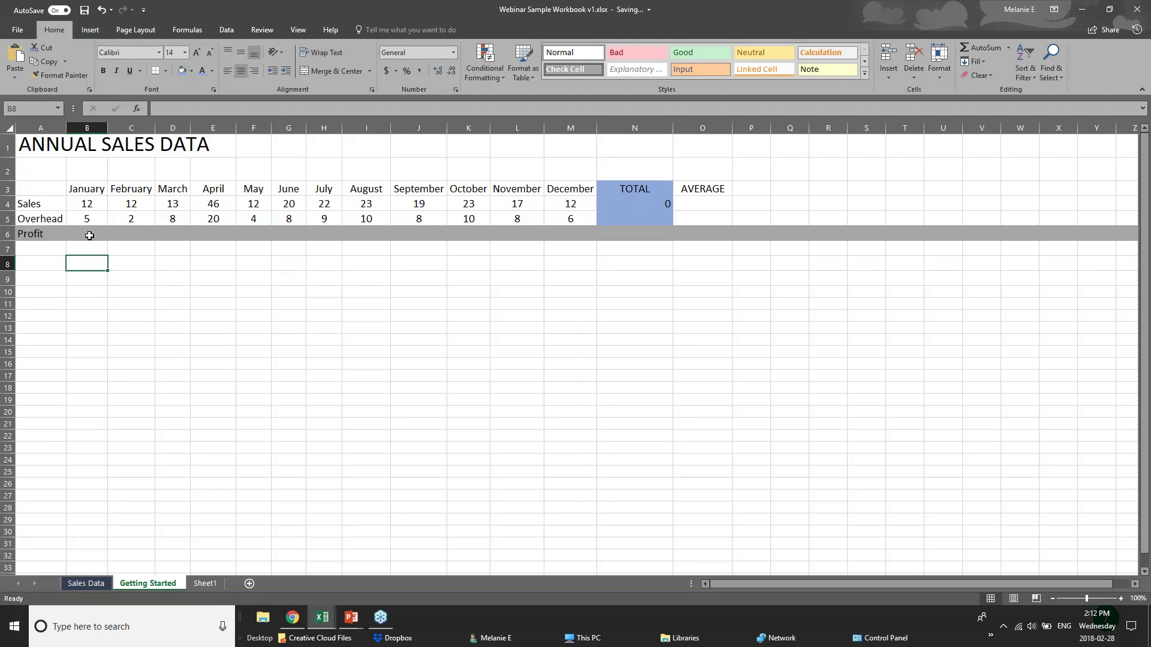
pyautogui.click(90, 234)
# Switch to the PowerPoint slide show and advance to the Adding Formulas slide
pyautogui.click(348, 624)
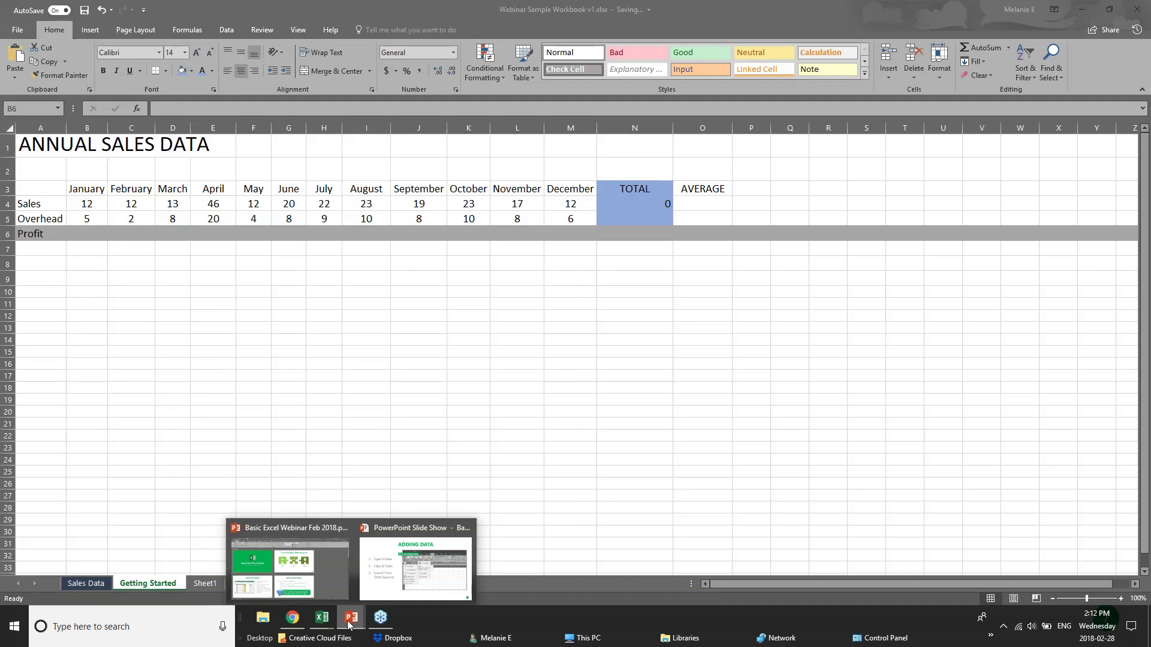
pyautogui.click(382, 578)
pyautogui.click(350, 561)
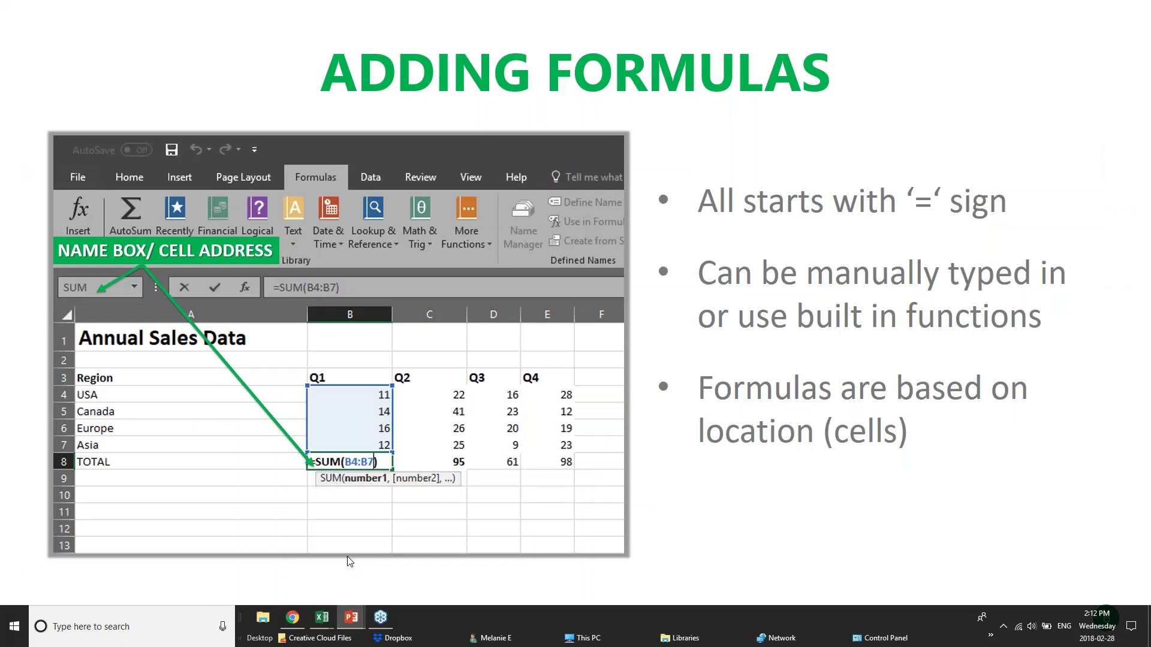
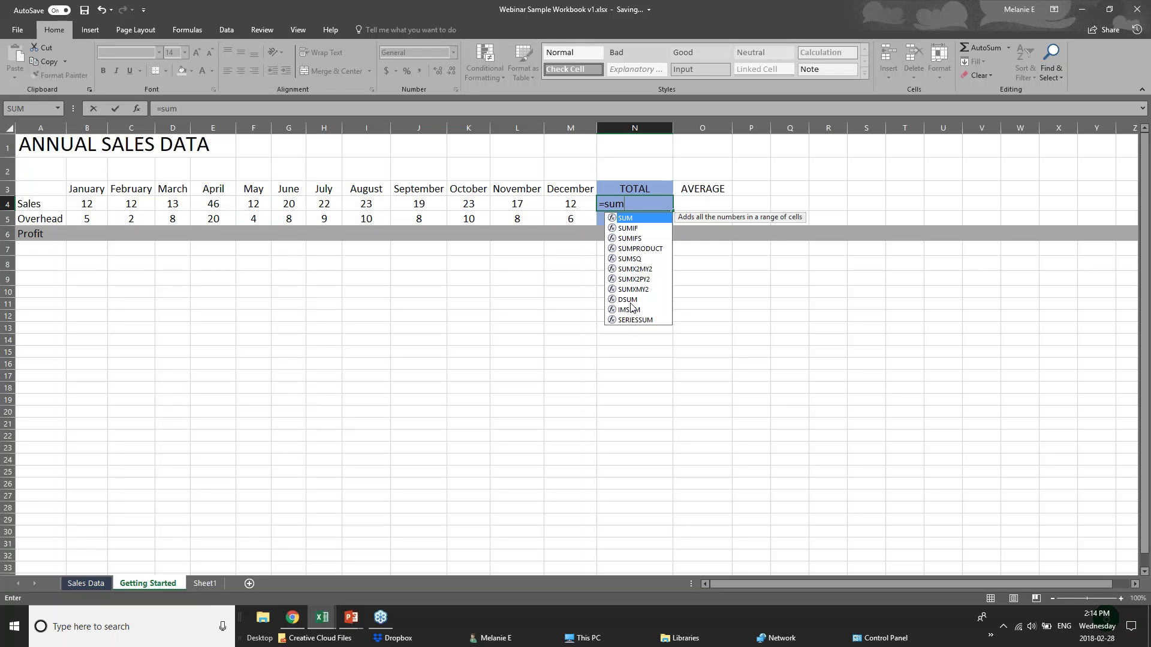
pyautogui.write('(')
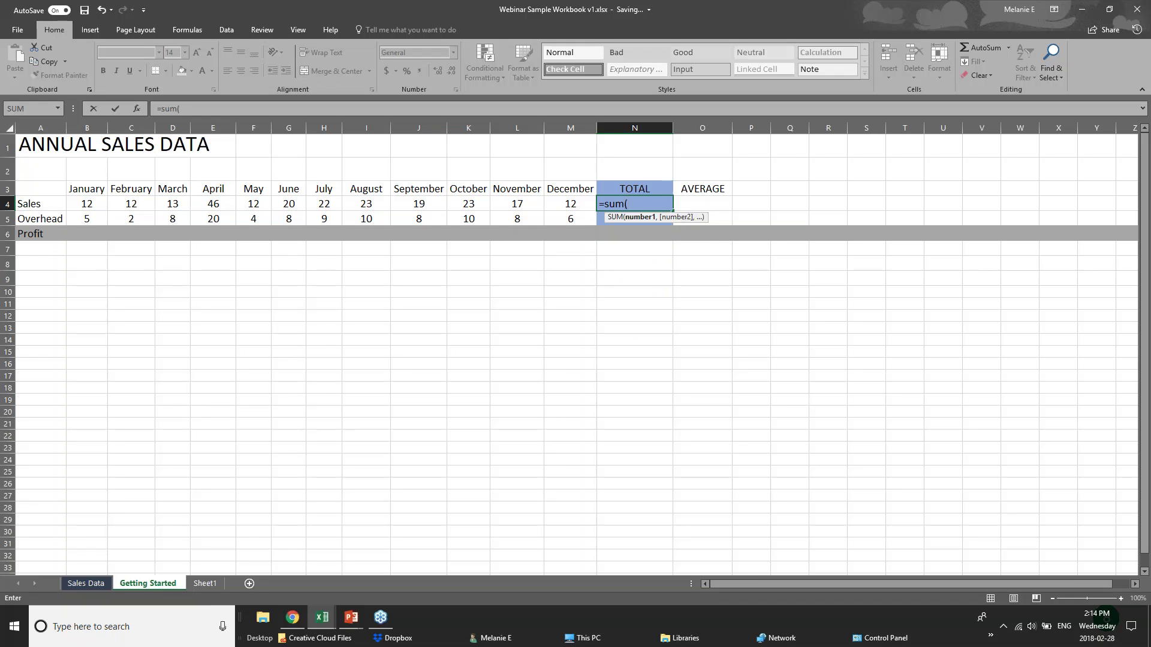
pyautogui.click(640, 198)
pyautogui.press('BackSpace')
pyautogui.press('BackSpace')
pyautogui.press('BackSpace')
pyautogui.press('BackSpace')
pyautogui.press('BackSpace')
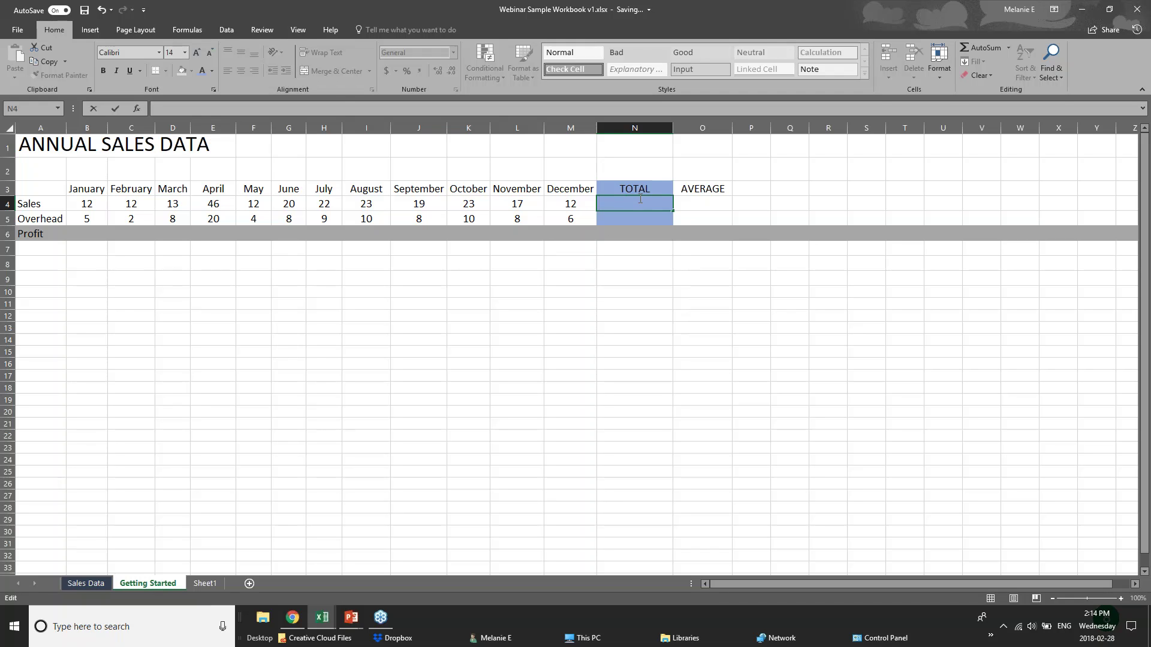
# Enter the typed-number formula =12+12 as the Sales total in cell N4
pyautogui.write('=')
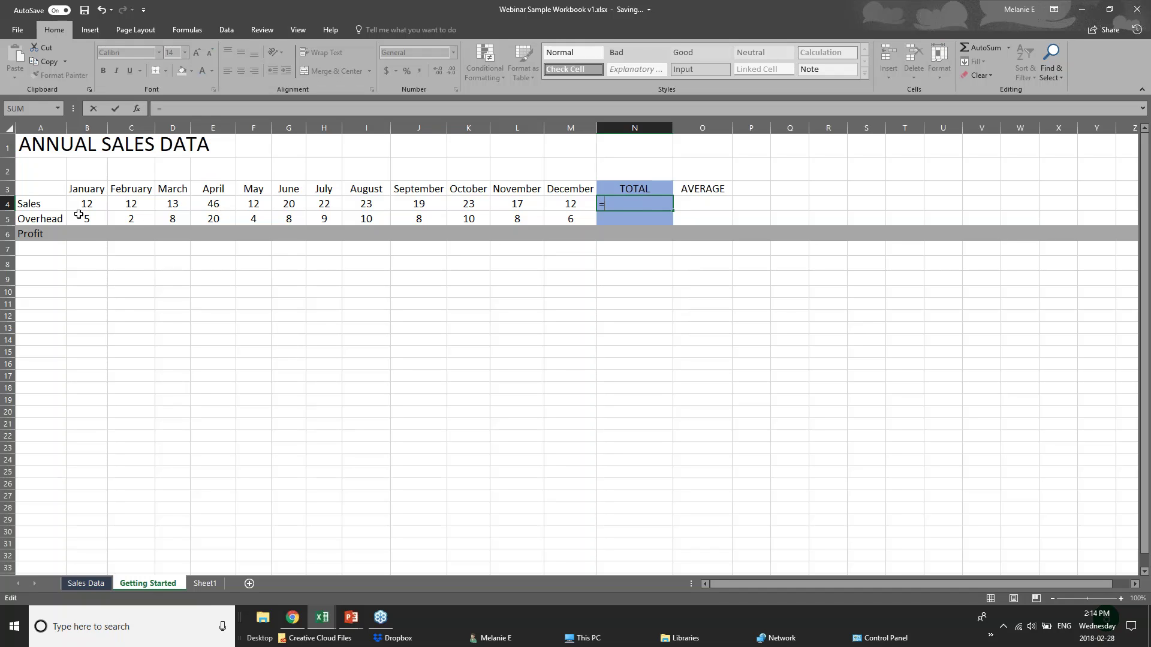
pyautogui.write('12=')
pyautogui.press('BackSpace')
pyautogui.write('=12')
pyautogui.press('BackSpace')
pyautogui.press('BackSpace')
pyautogui.press('BackSpace')
pyautogui.write('+12')
pyautogui.click(90, 205)
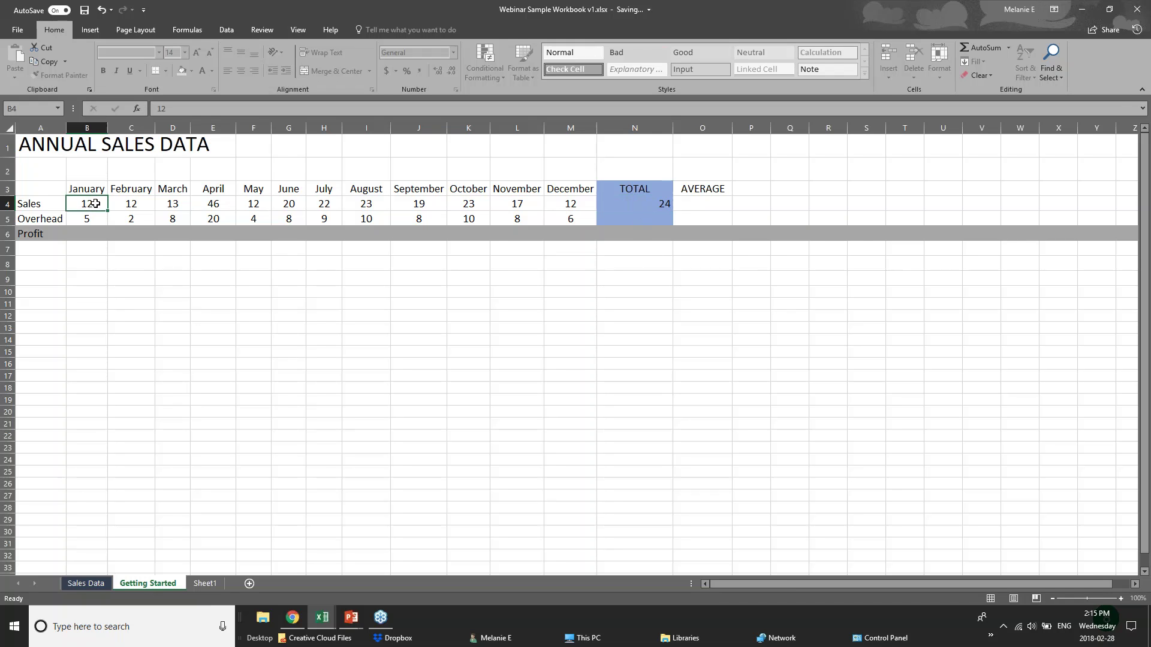
# Compare the sales values for February, March and April with the formula stored in cell N4
pyautogui.click(133, 206)
pyautogui.click(173, 205)
pyautogui.click(212, 205)
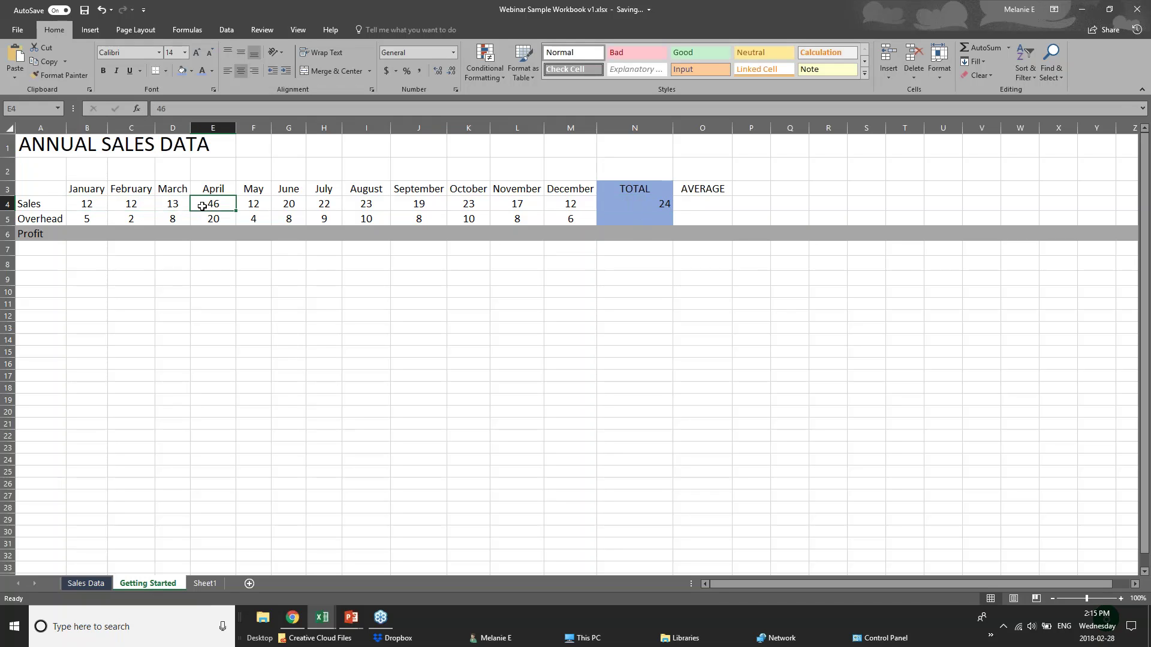
pyautogui.click(647, 205)
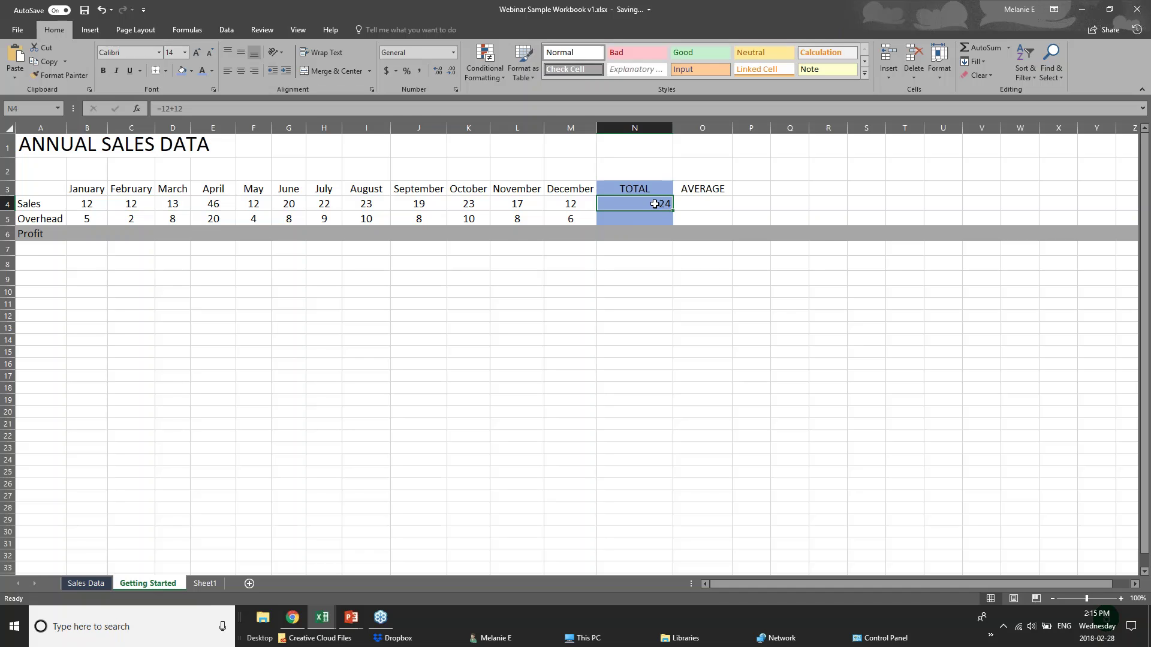
pyautogui.doubleClick(647, 205)
pyautogui.click(616, 284)
pyautogui.click(631, 205)
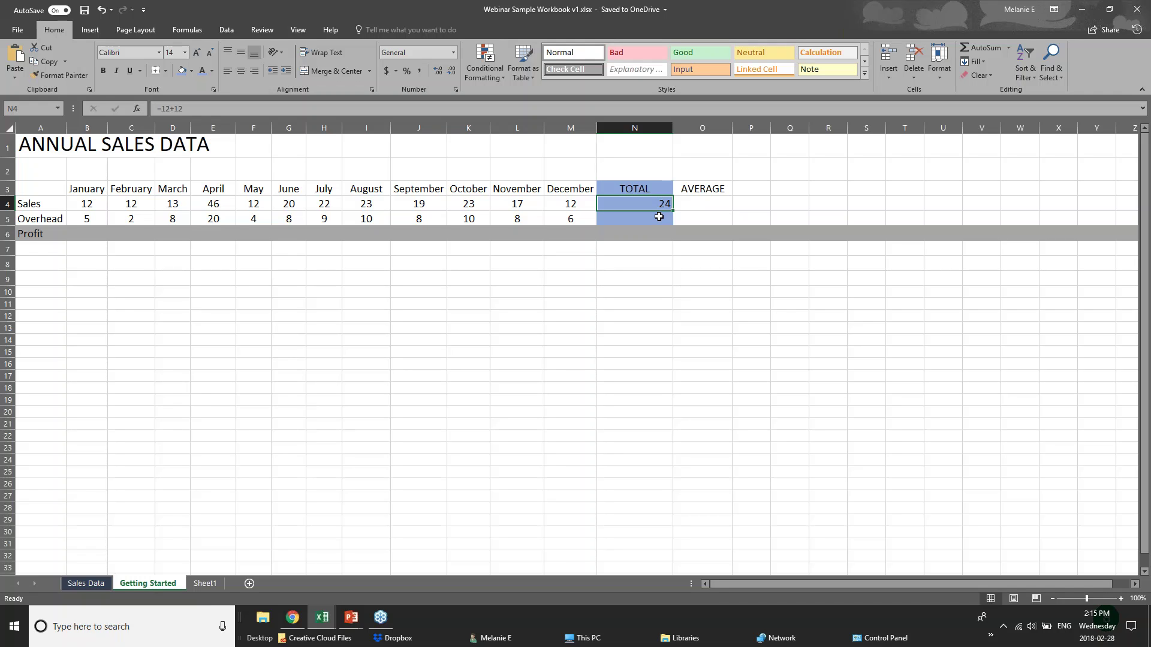
# Clear the =12+12 formula from the Sales total in cell N4
pyautogui.press('Down')
pyautogui.press('Down')
pyautogui.press('Down')
pyautogui.click(659, 204)
pyautogui.press('Delete')
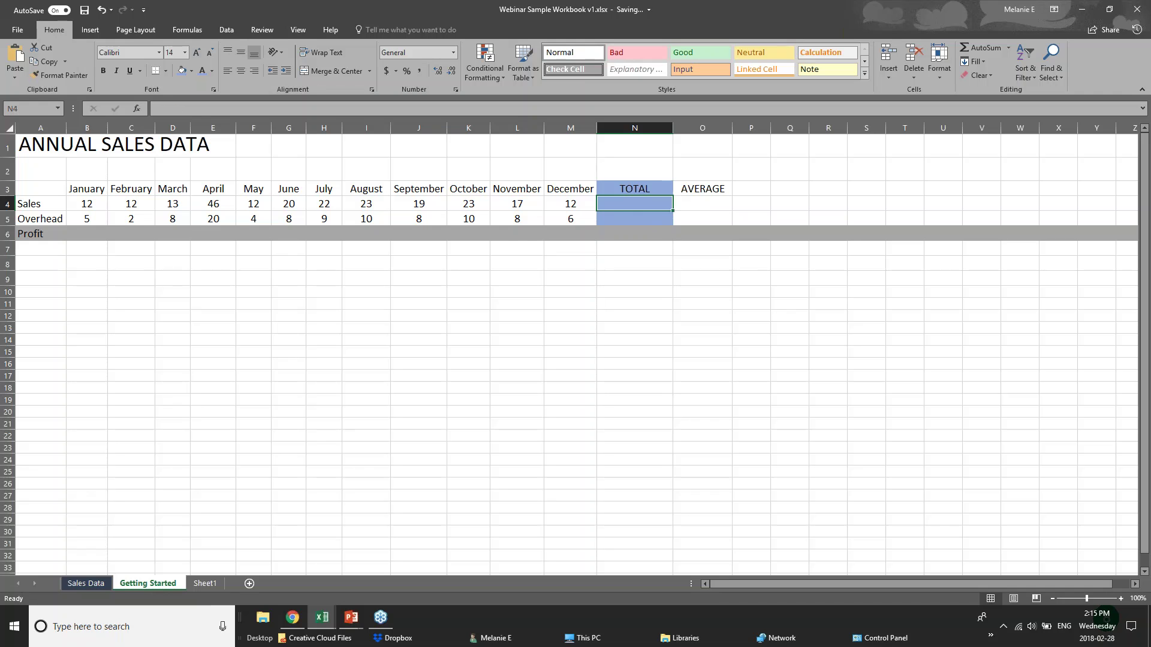
# Begin a SUM formula in cell N4 that adds the individual cells B4, C4 and D4 with plus signs
pyautogui.write('=su')
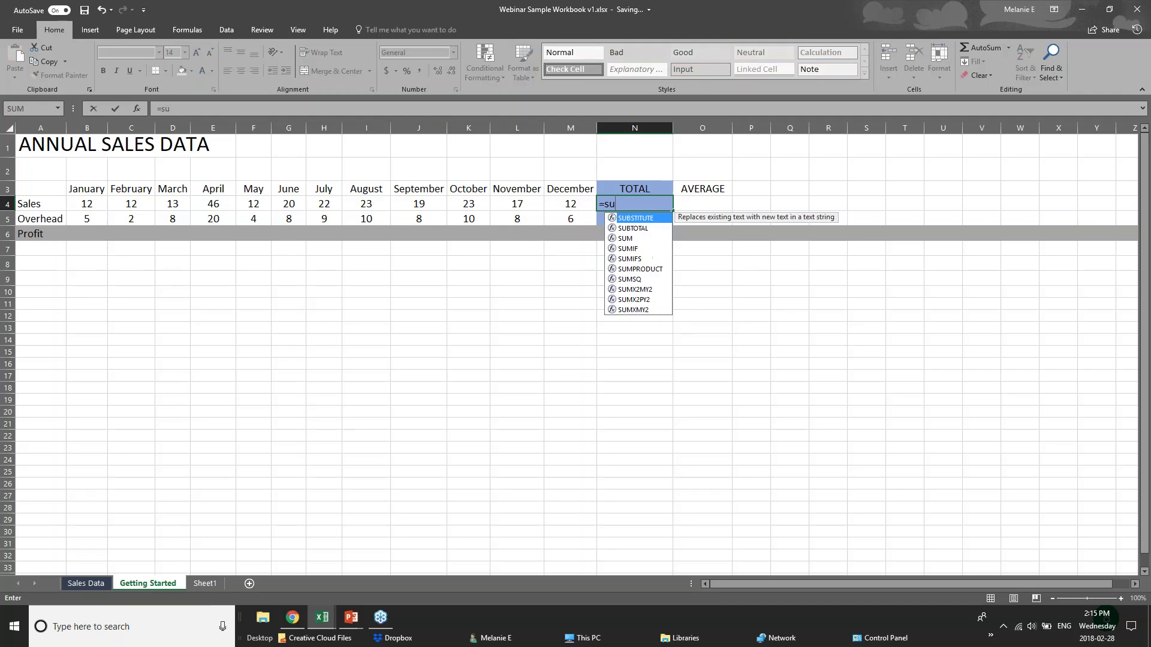
pyautogui.write('m(')
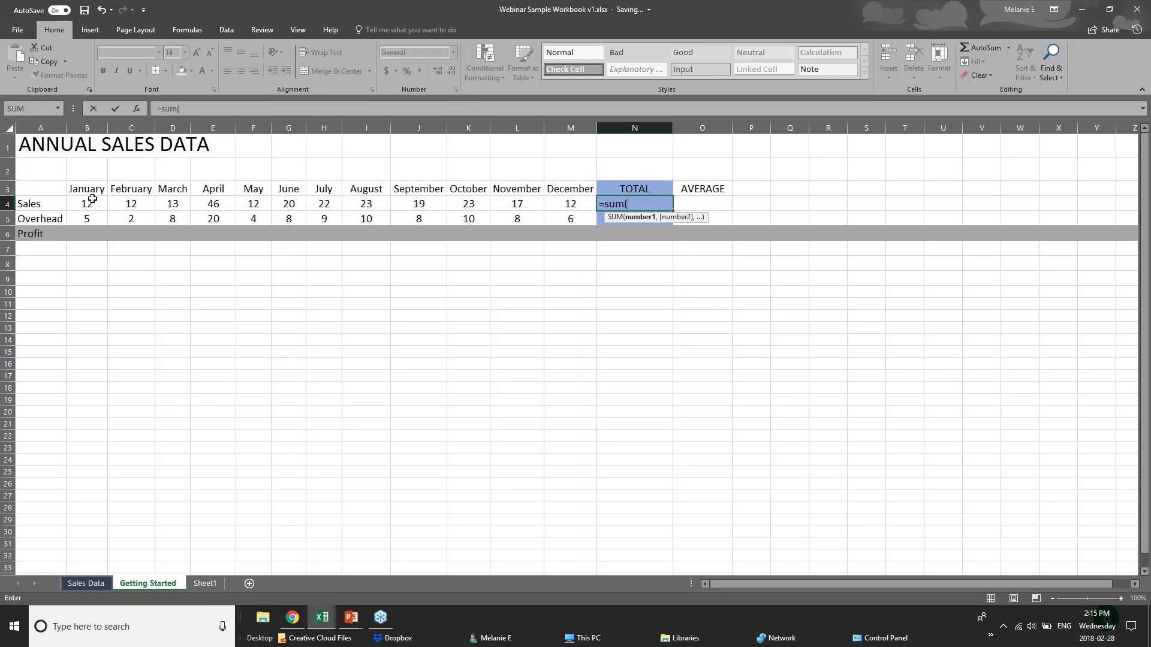
pyautogui.write('b4')
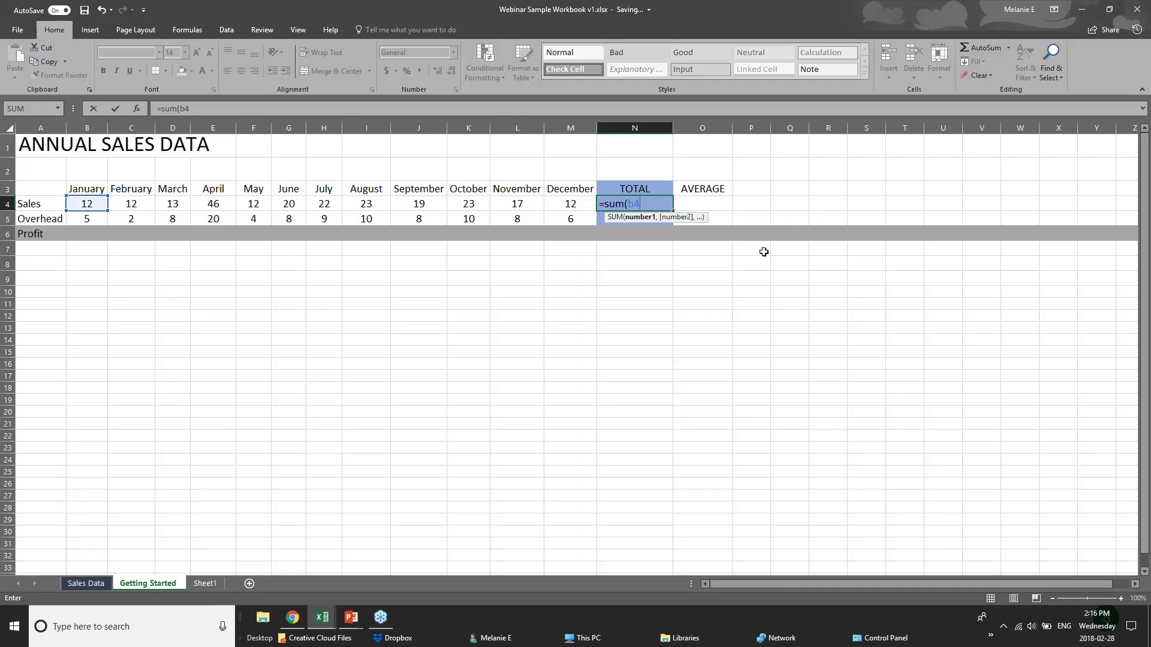
pyautogui.write('=')
pyautogui.press('BackSpace')
pyautogui.write('+c4')
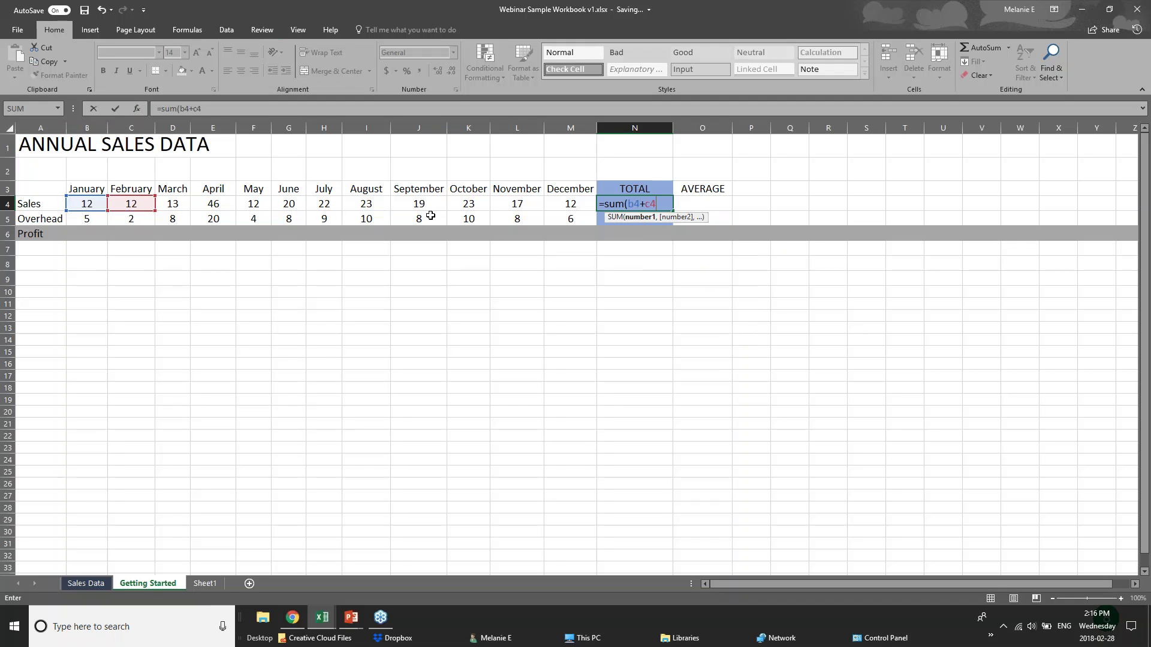
pyautogui.write('+d')
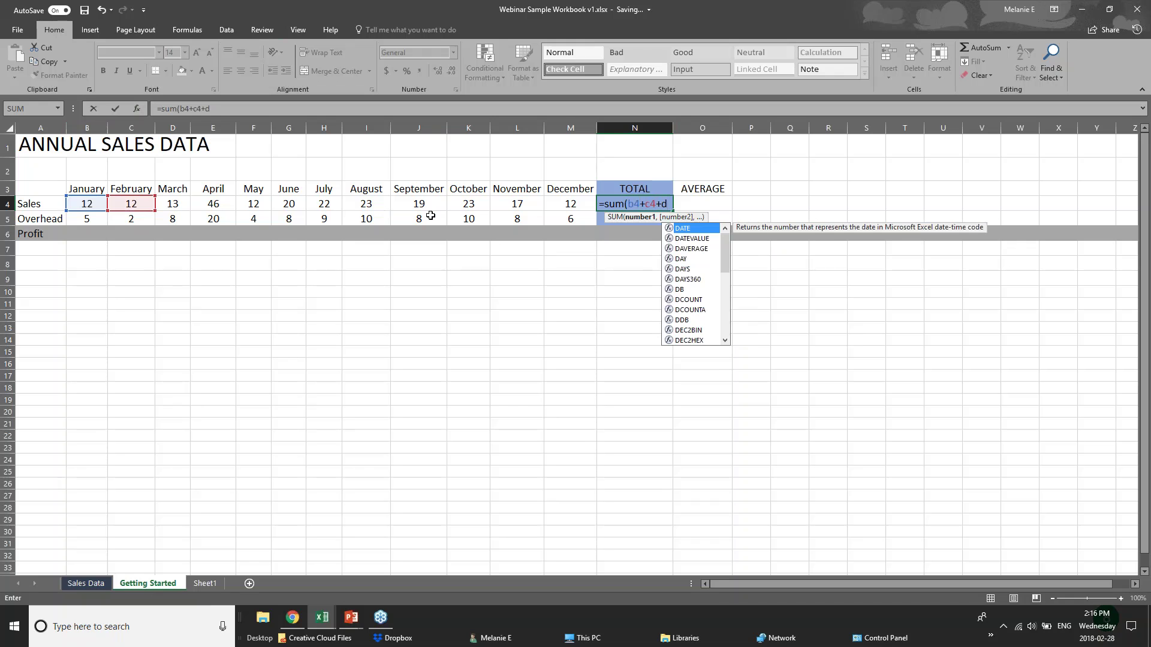
pyautogui.write('4')
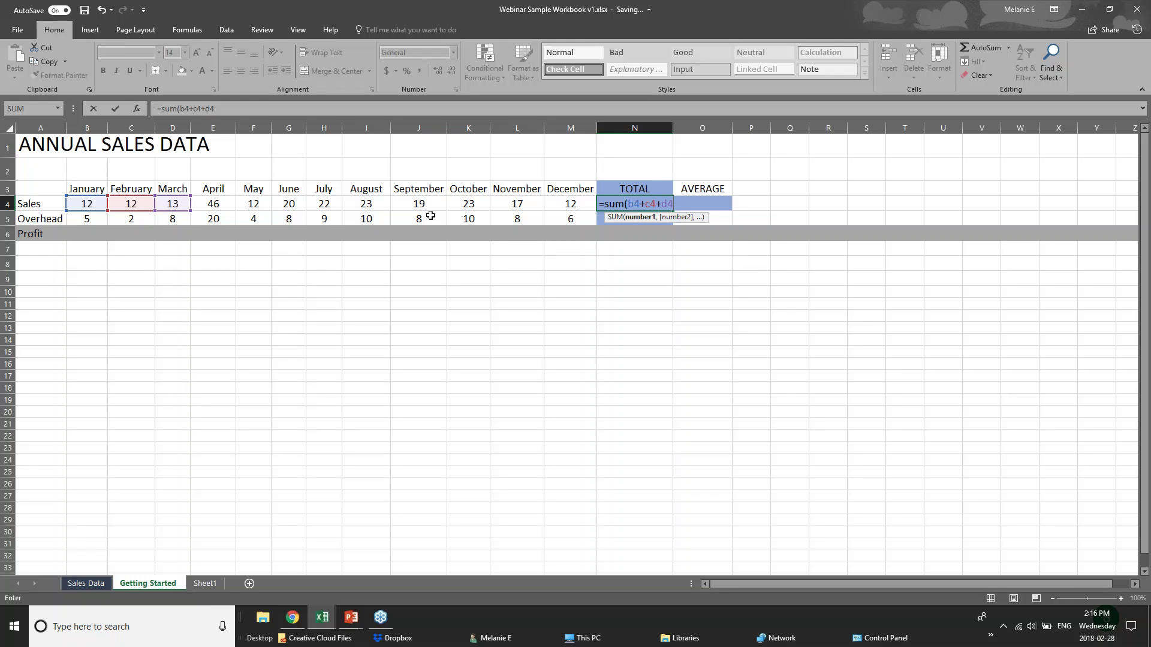
# Replace the individual references in the N4 SUM formula with the January-to-December range B4:M4 and complete it
pyautogui.press('BackSpace')
pyautogui.press('BackSpace')
pyautogui.press('BackSpace')
pyautogui.press('BackSpace')
pyautogui.press('BackSpace')
pyautogui.press('BackSpace')
pyautogui.press('BackSpace')
pyautogui.press('BackSpace')
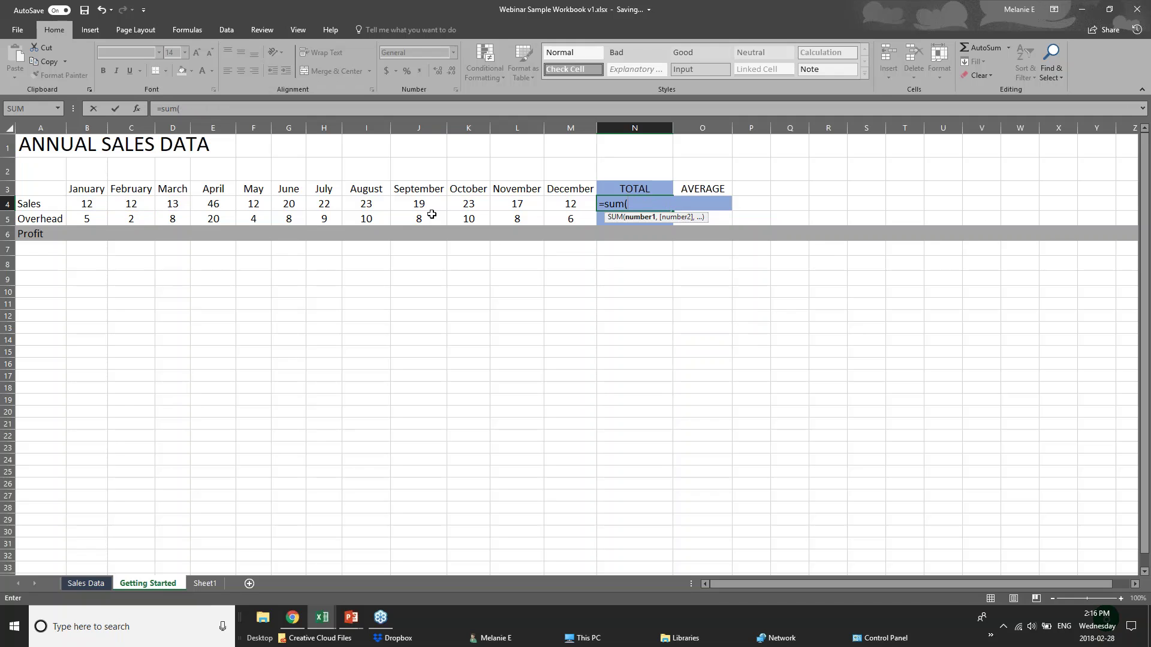
pyautogui.click(90, 206)
pyautogui.moveTo(90, 206); pyautogui.dragTo(556, 206)
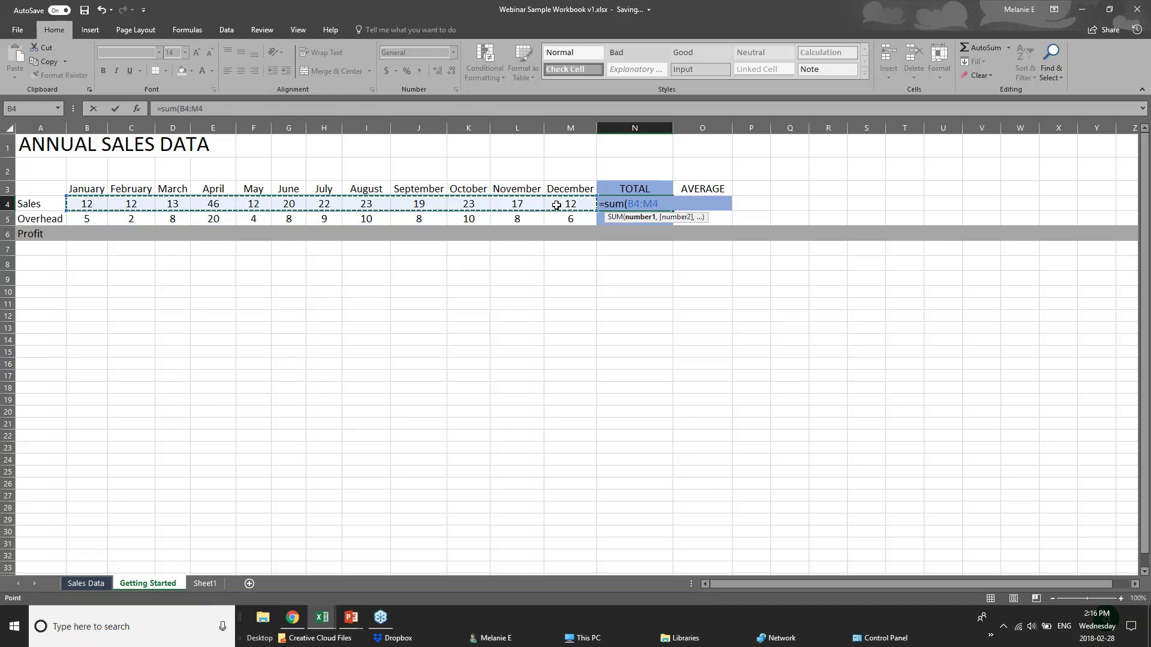
pyautogui.press('Return')
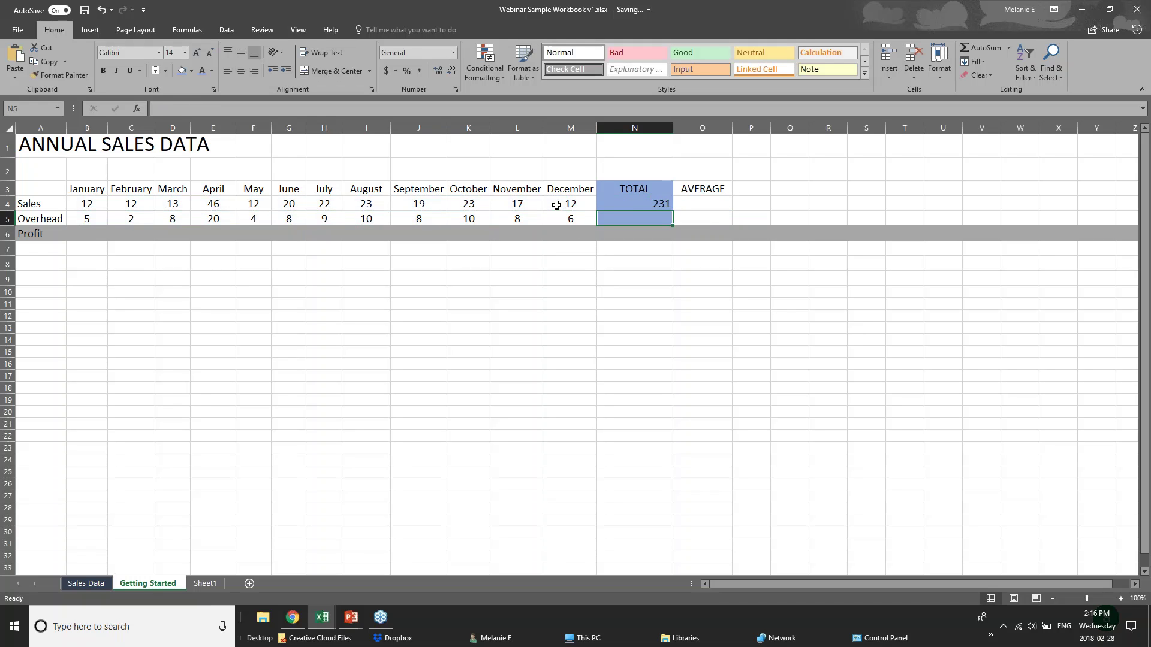
# Clear the SUM formula from the Sales total in cell N4
pyautogui.click(633, 205)
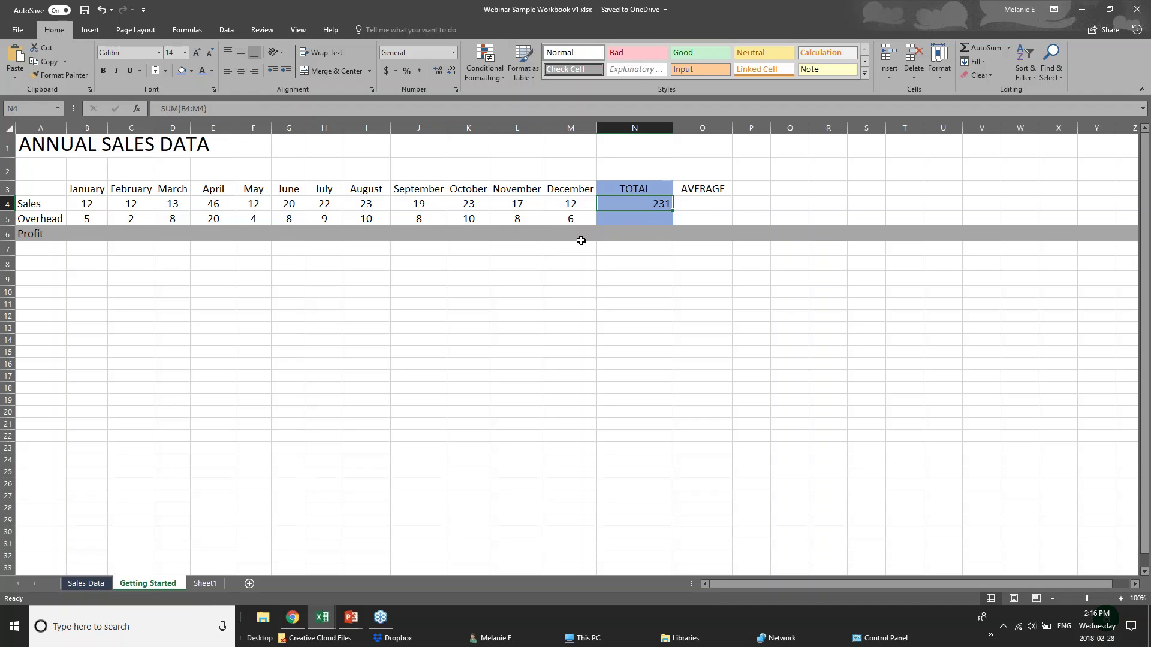
pyautogui.press('Delete')
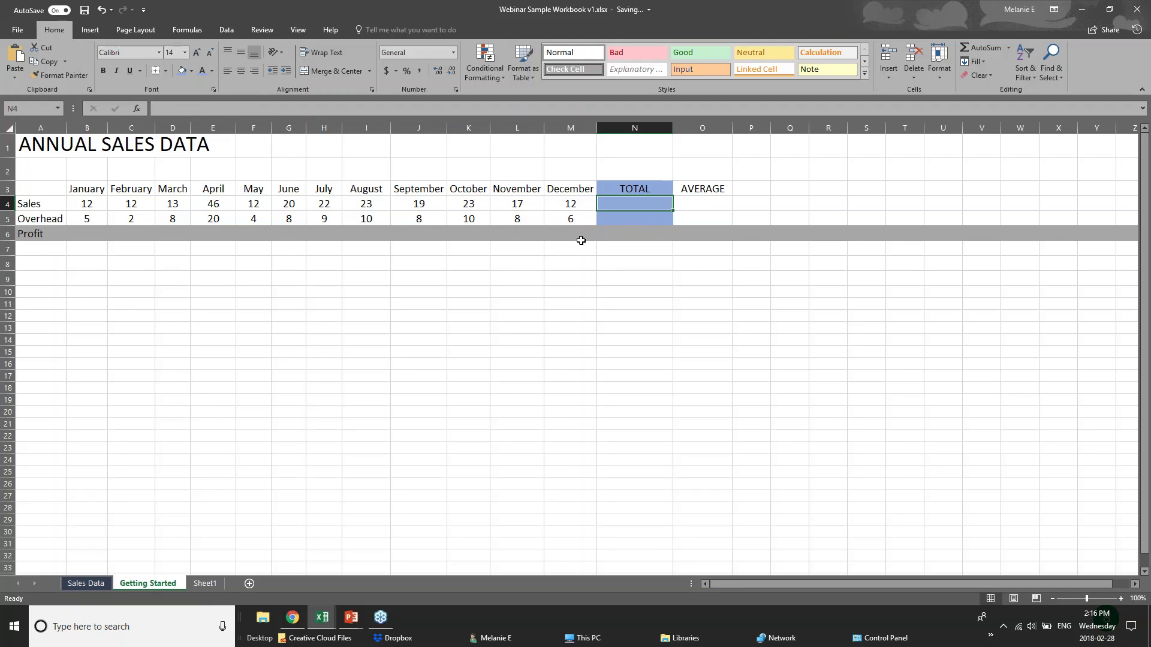
pyautogui.click(1137, 11)
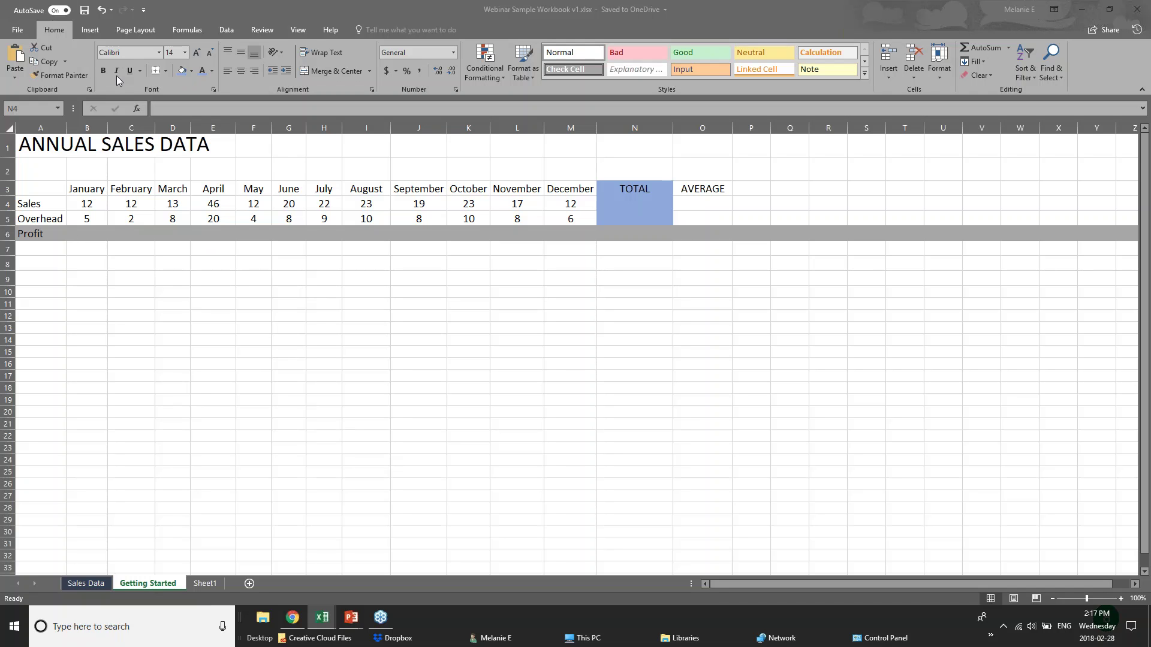
# Use AutoSum to total the January-to-December sales B4:M4 in cell N4, and check the summed row
pyautogui.click(1008, 51)
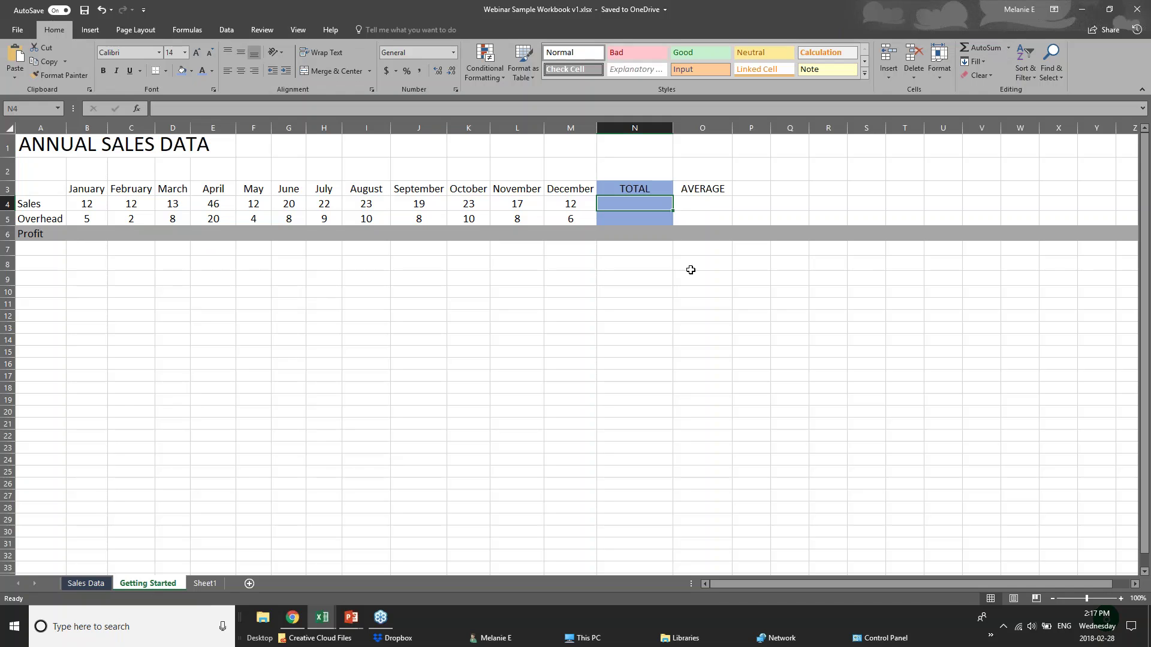
pyautogui.click(973, 48)
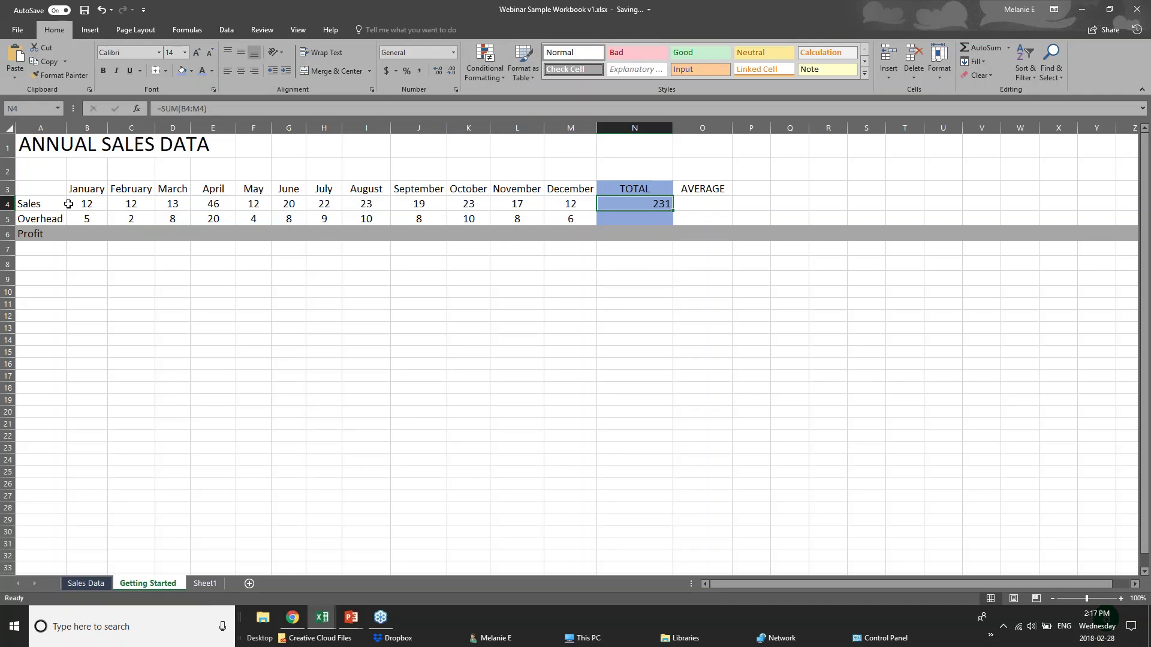
pyautogui.moveTo(81, 205); pyautogui.dragTo(600, 212)
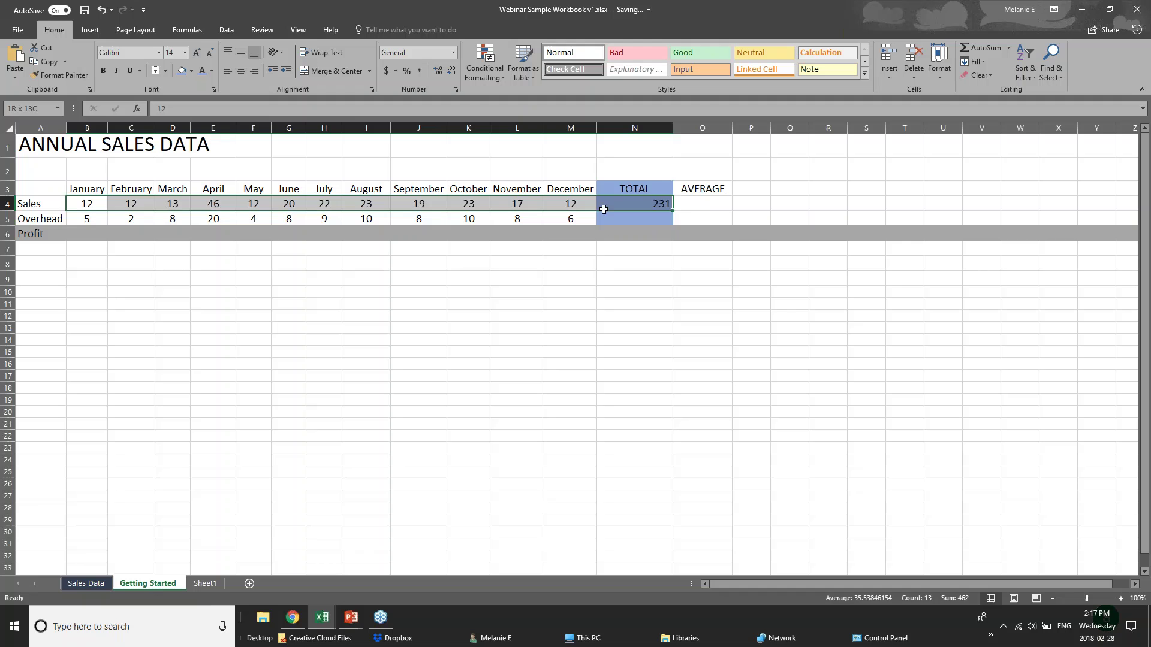
pyautogui.click(609, 205)
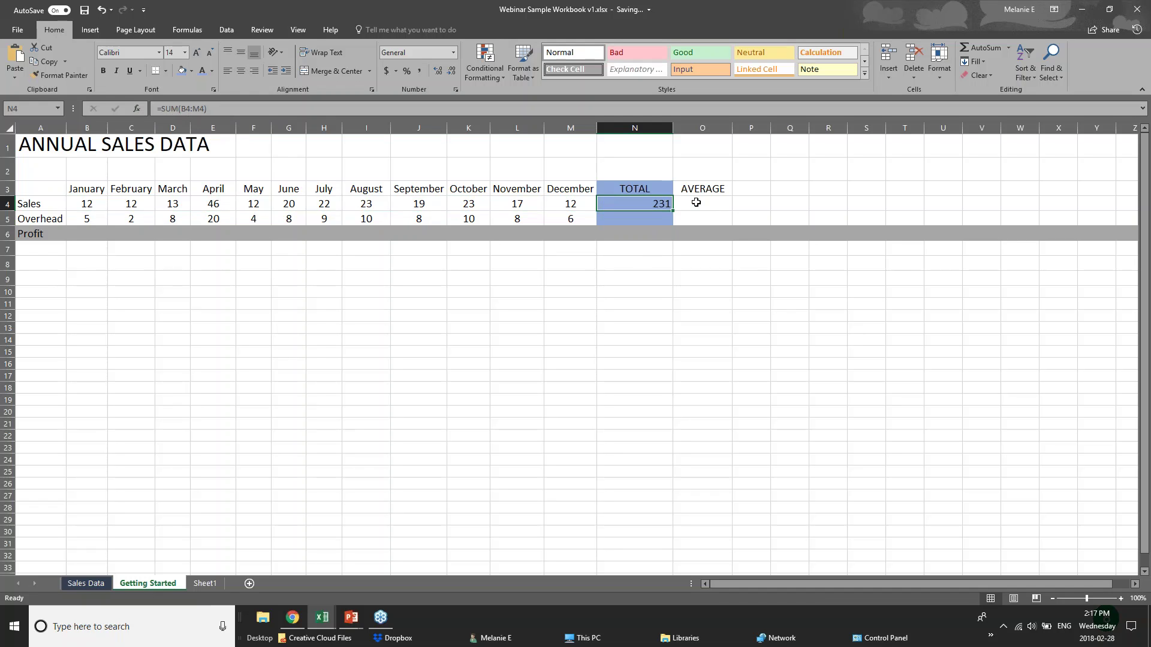
# Insert the AVERAGE function in the Overhead row's total cell N5
pyautogui.click(664, 220)
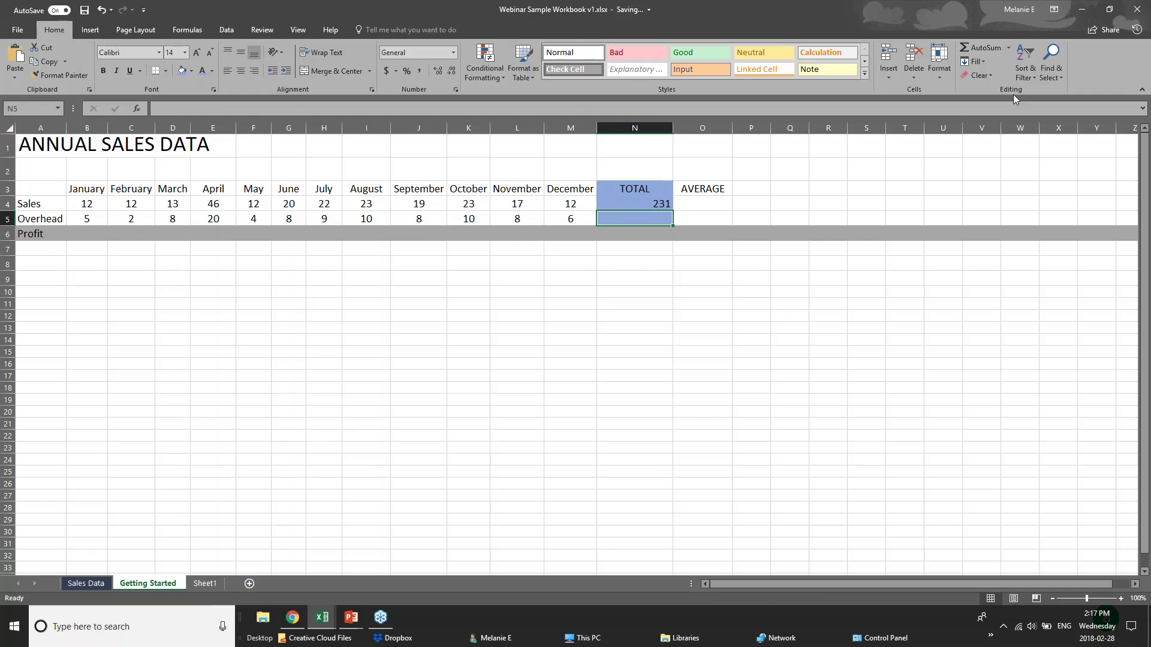
pyautogui.doubleClick(986, 48)
pyautogui.press('Delete')
pyautogui.click(1008, 49)
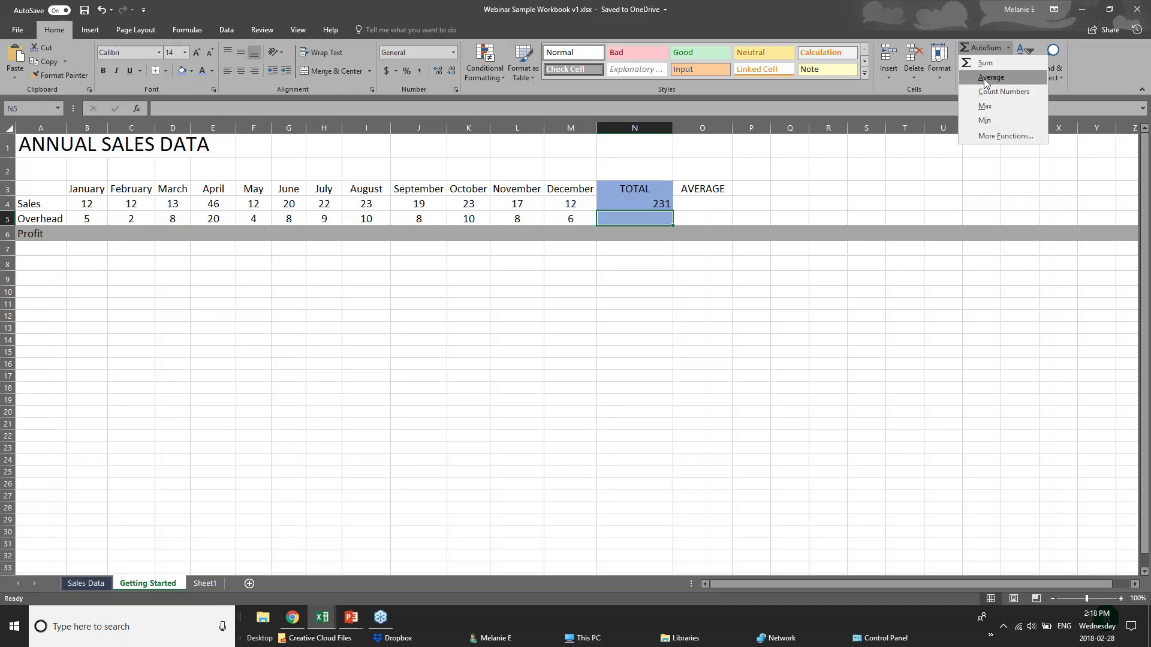
pyautogui.click(984, 78)
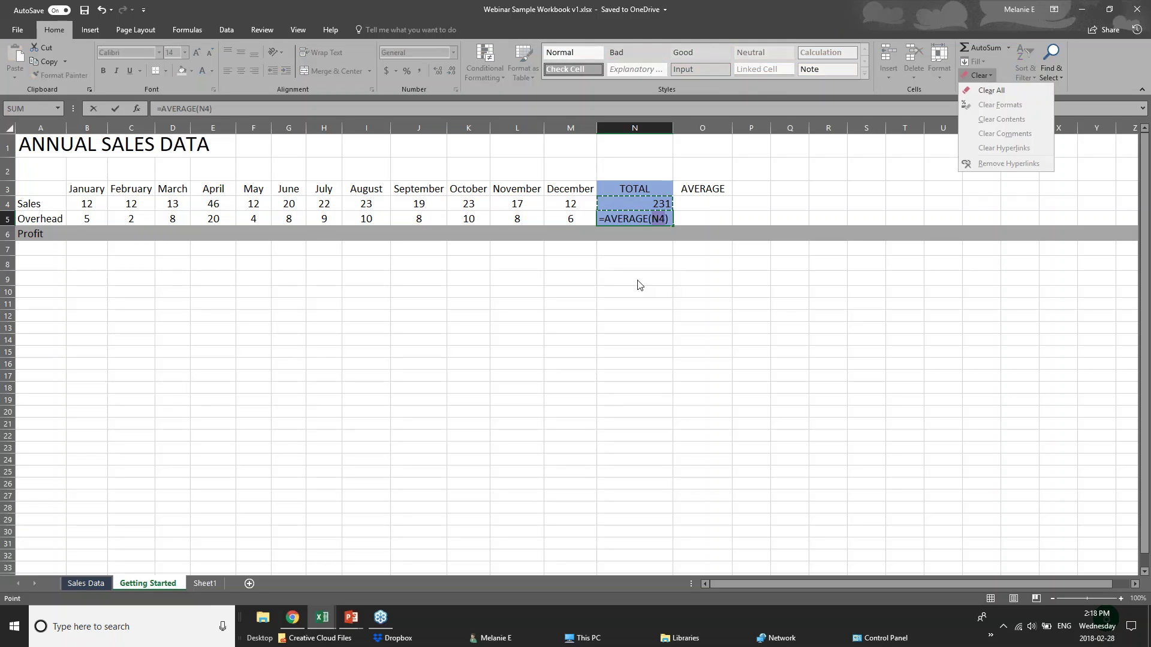
# Replace the N4 reference in the N5 AVERAGE formula with the overhead range B5:M5, complete it, and check the averaged cells
pyautogui.click(652, 220)
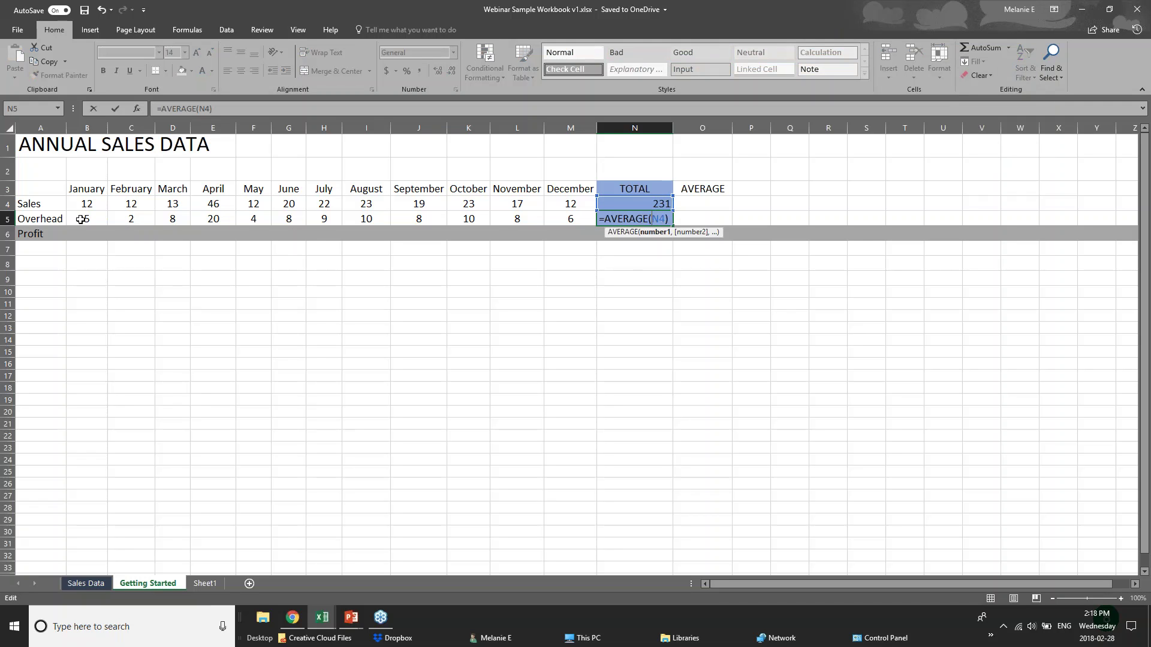
pyautogui.click(102, 219)
pyautogui.moveTo(102, 219); pyautogui.dragTo(575, 218)
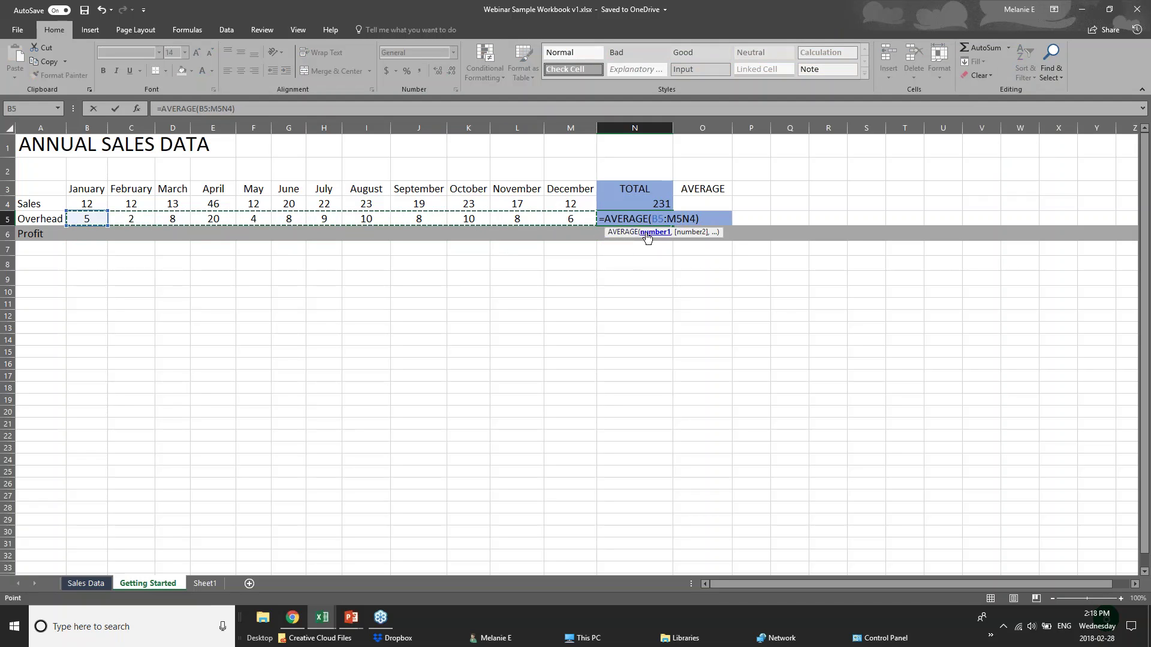
pyautogui.press('Delete')
pyautogui.press('Delete')
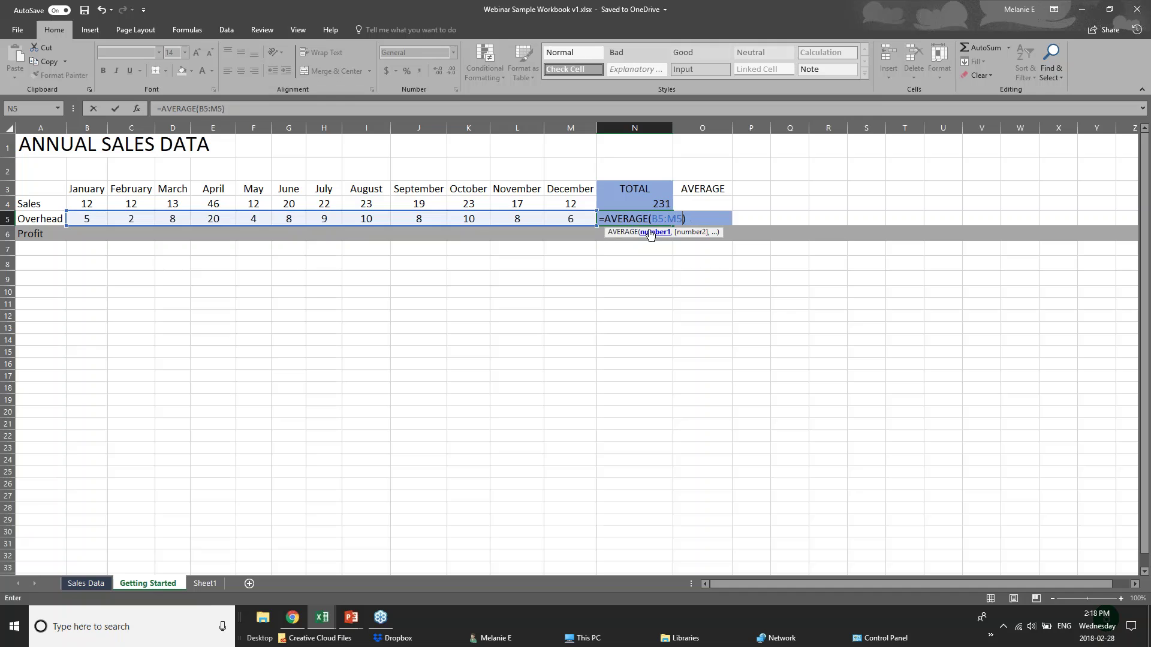
pyautogui.press('Return')
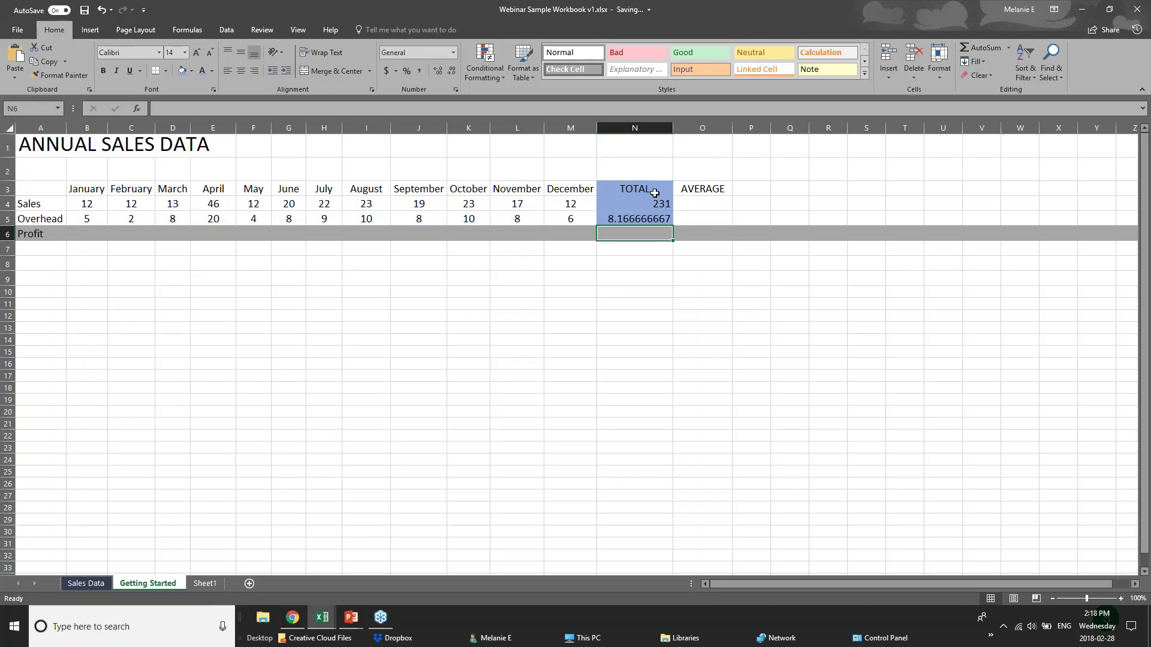
pyautogui.click(635, 219)
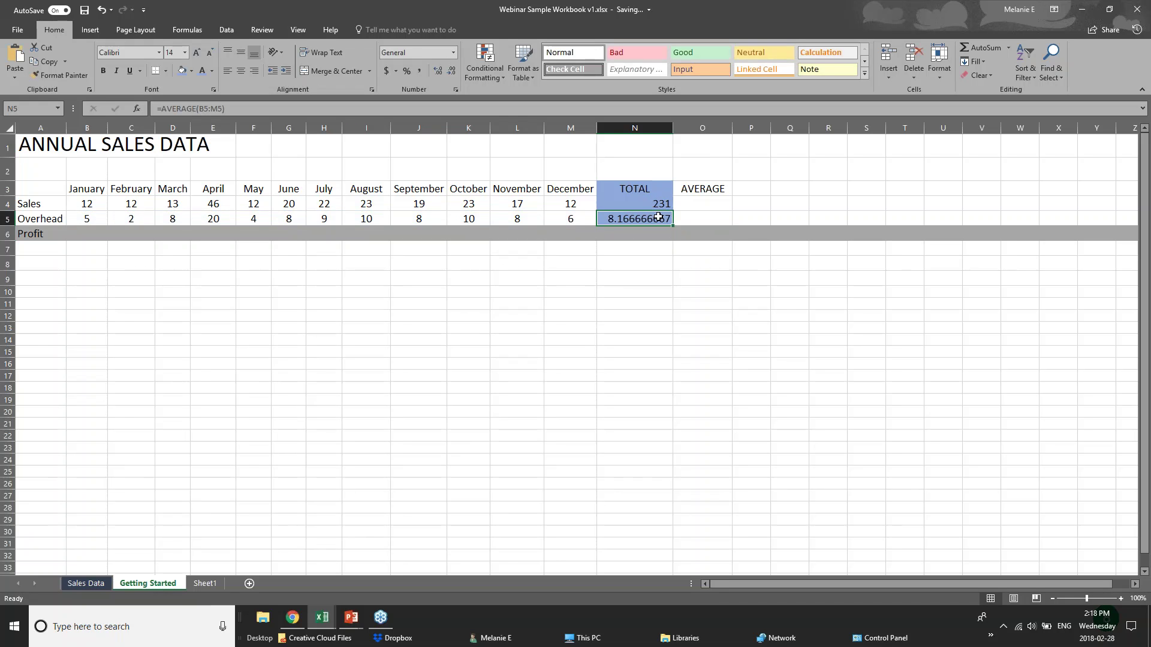
pyautogui.moveTo(93, 218); pyautogui.dragTo(560, 218)
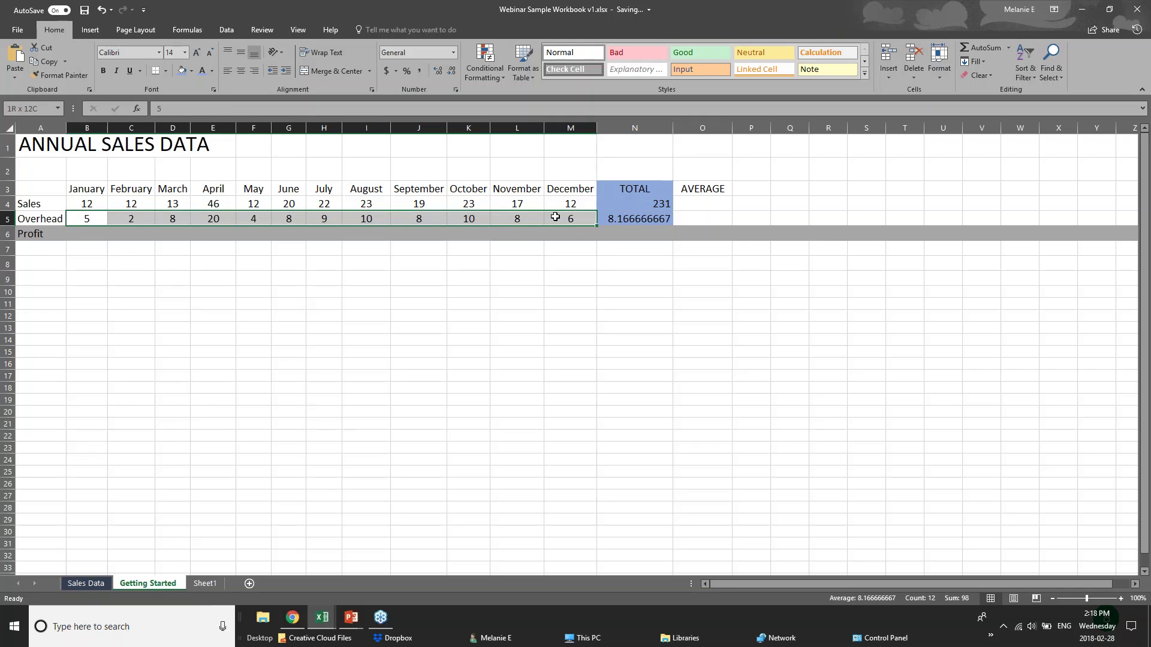
pyautogui.click(616, 220)
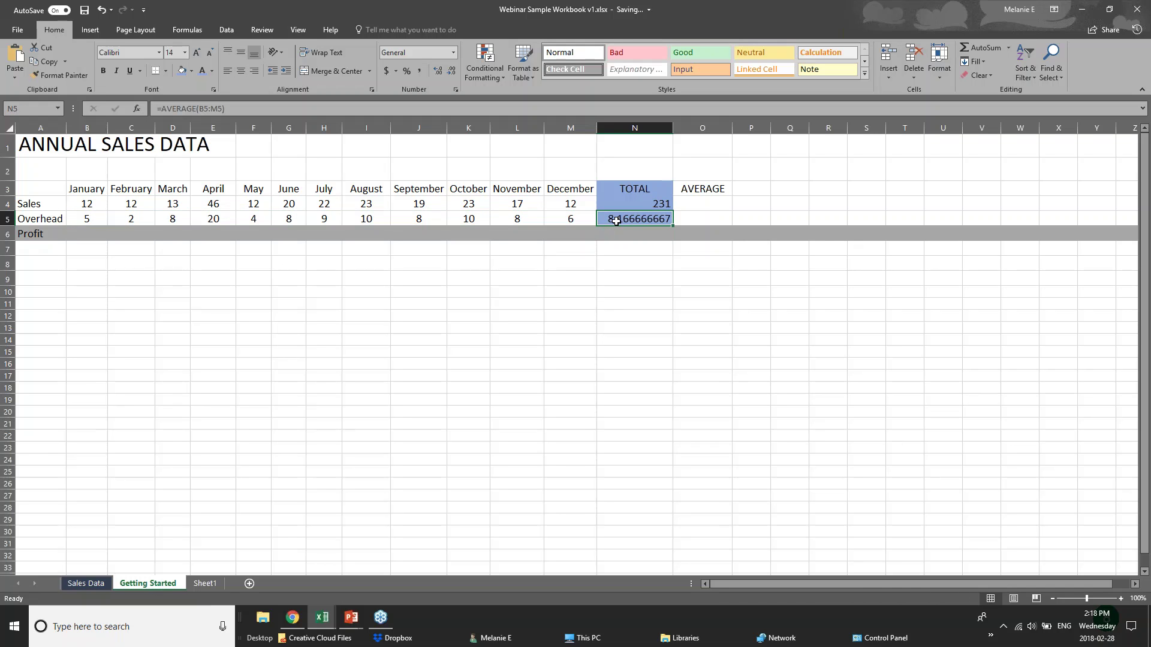
pyautogui.click(81, 208)
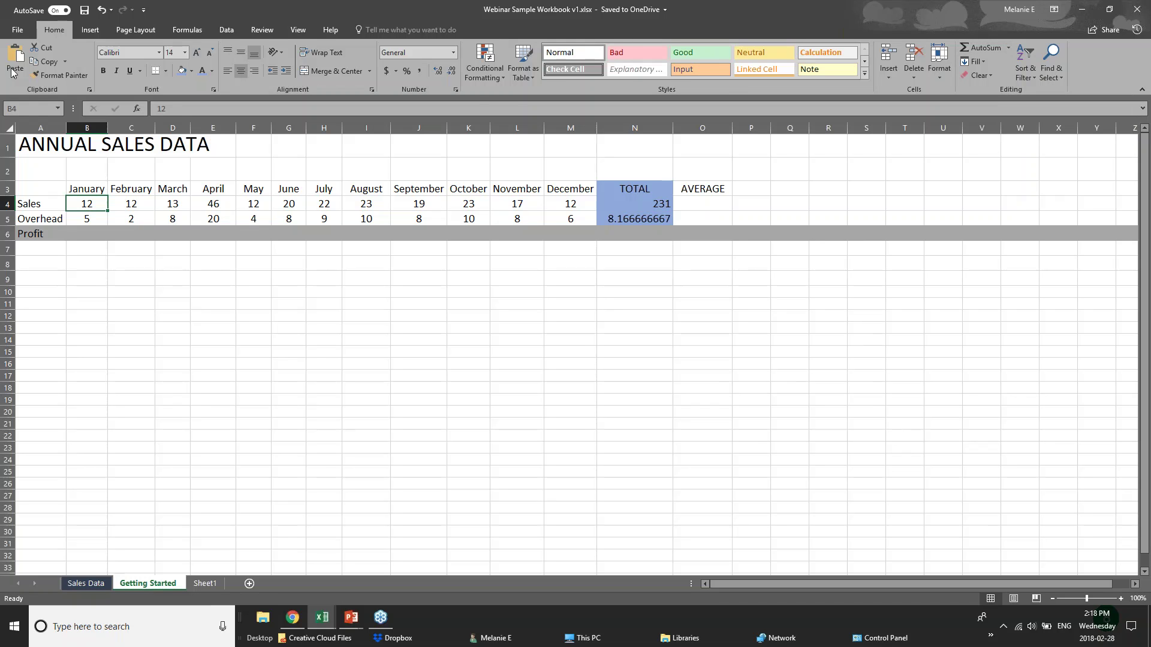
pyautogui.click(195, 30)
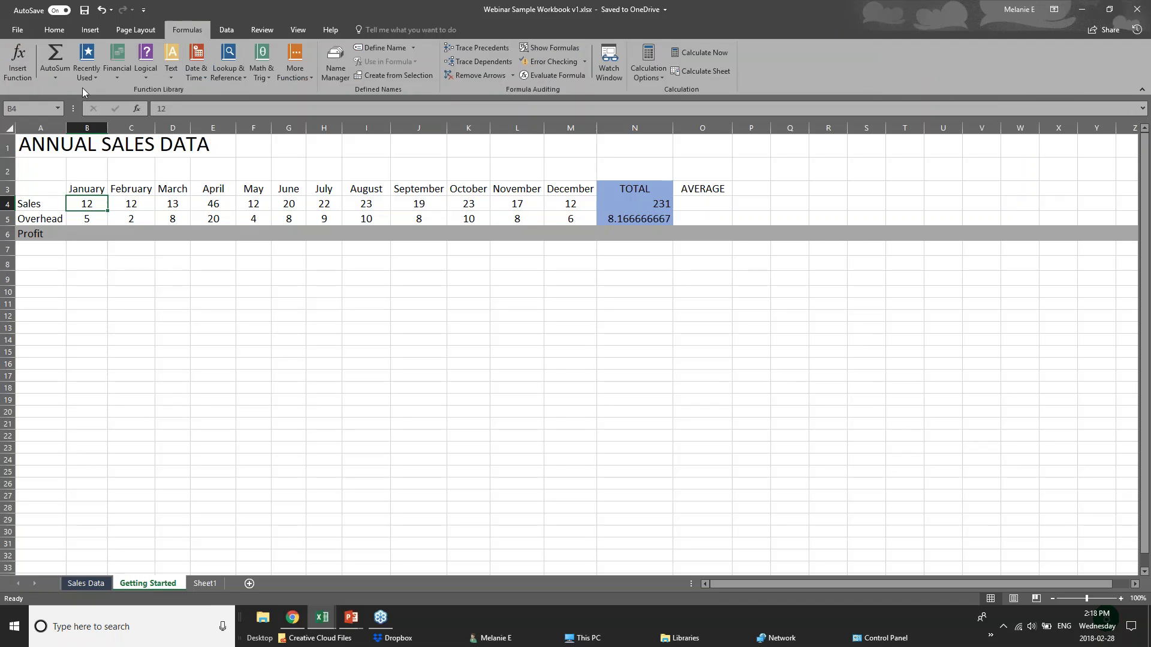
pyautogui.click(62, 81)
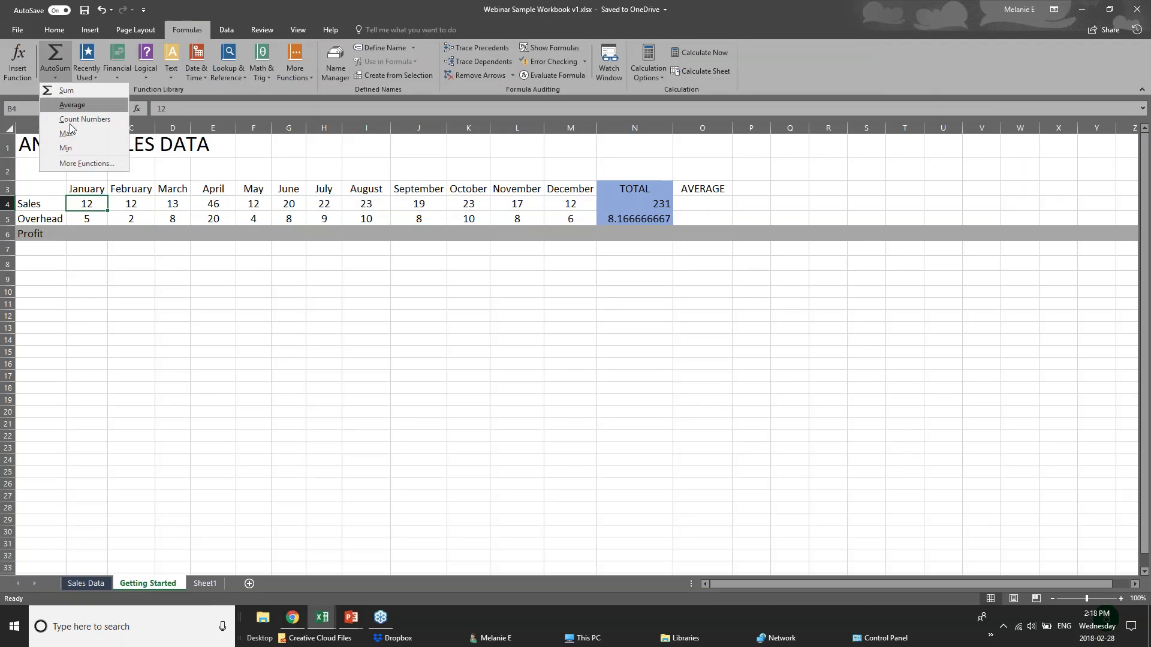
pyautogui.click(58, 53)
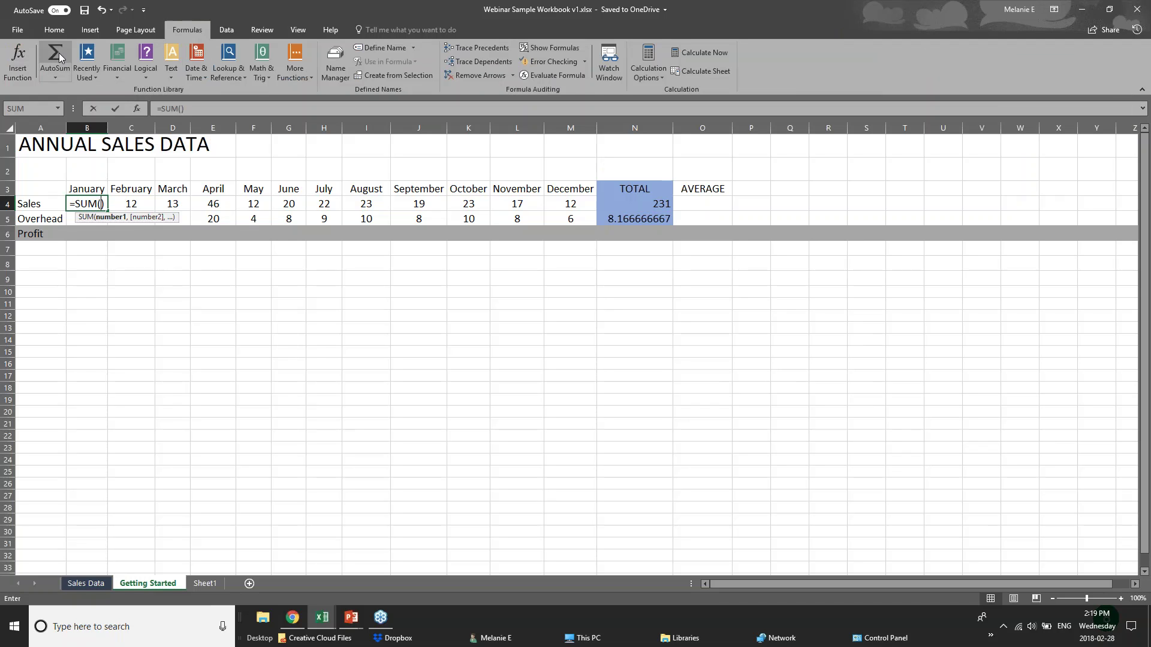
pyautogui.hotkey('ctrl', 'z')
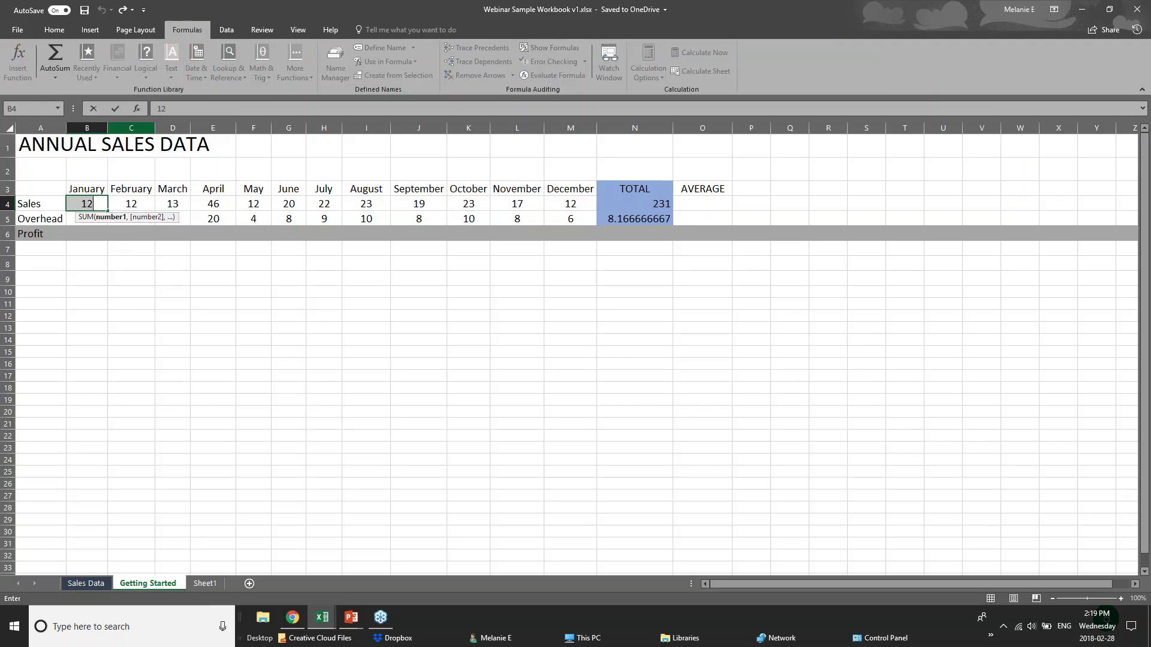
pyautogui.click(196, 316)
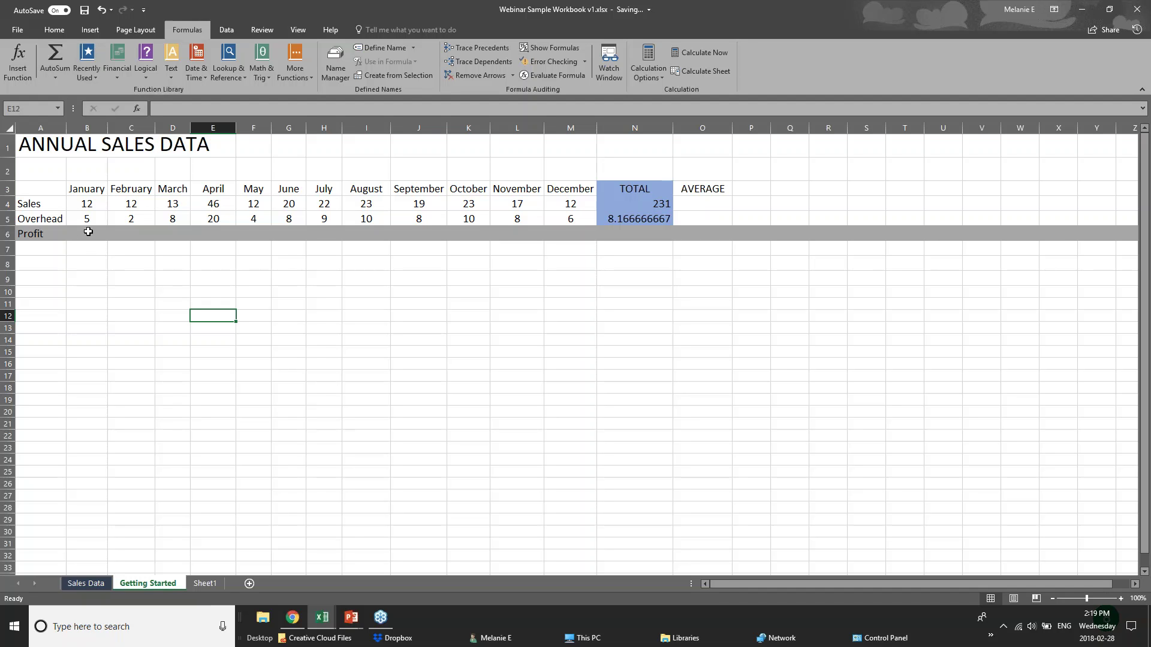
# Examine the function library's recently used, logical, text, math and trig, lookup and reference, date and time, and AutoSum lists
pyautogui.click(97, 249)
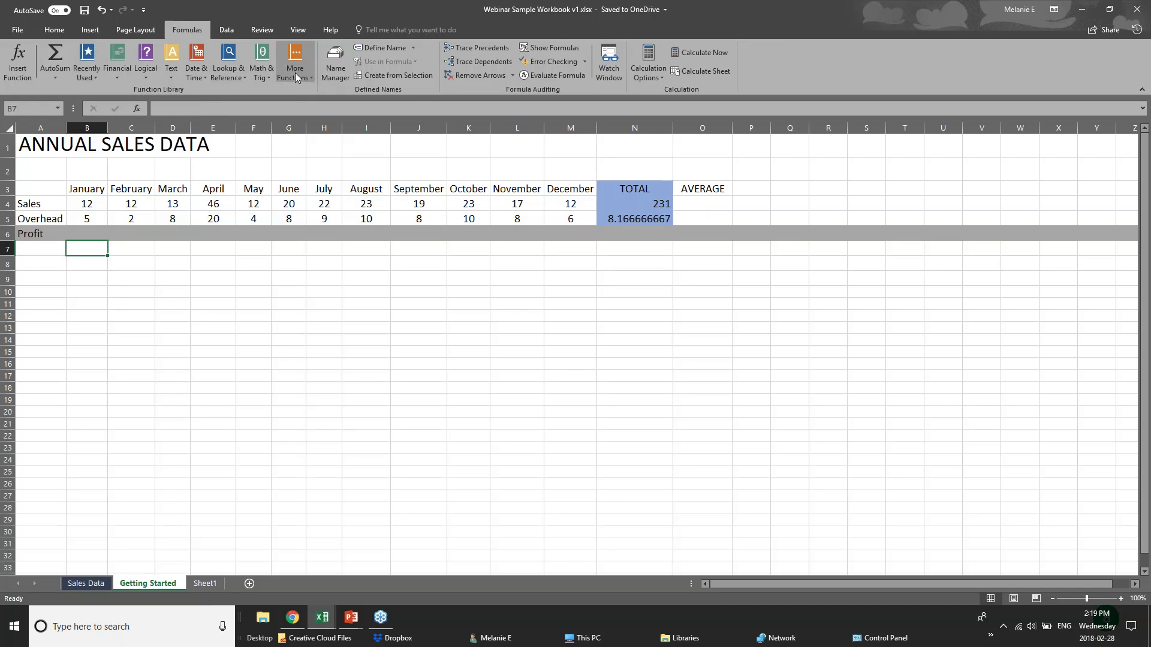
pyautogui.click(84, 78)
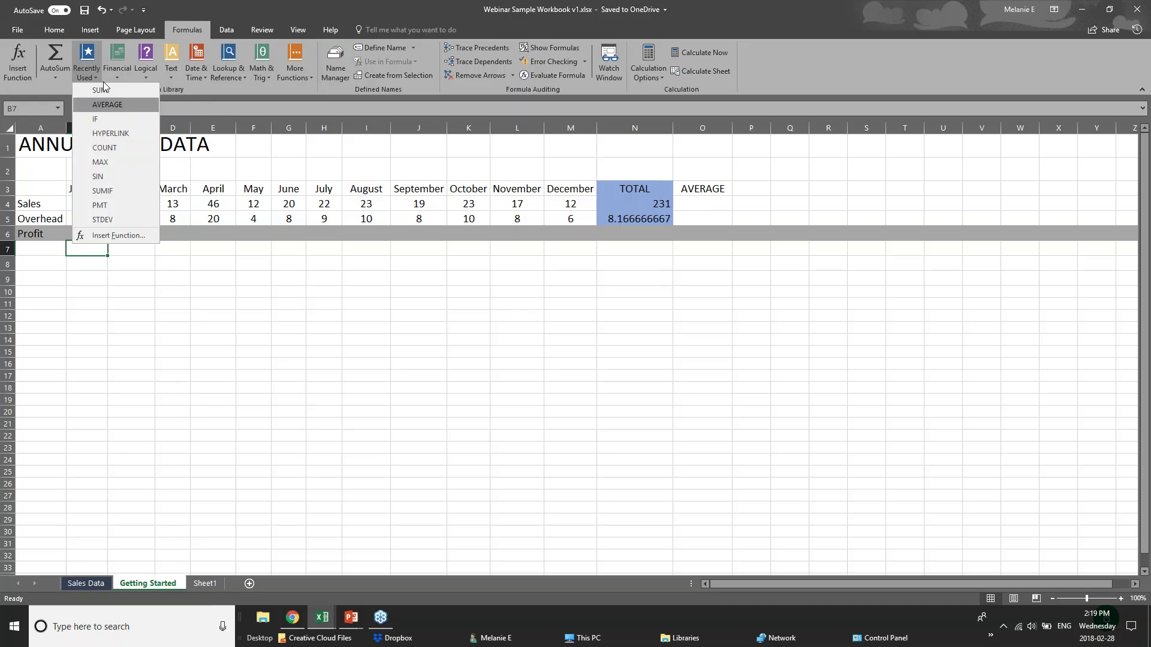
pyautogui.click(174, 82)
pyautogui.click(145, 76)
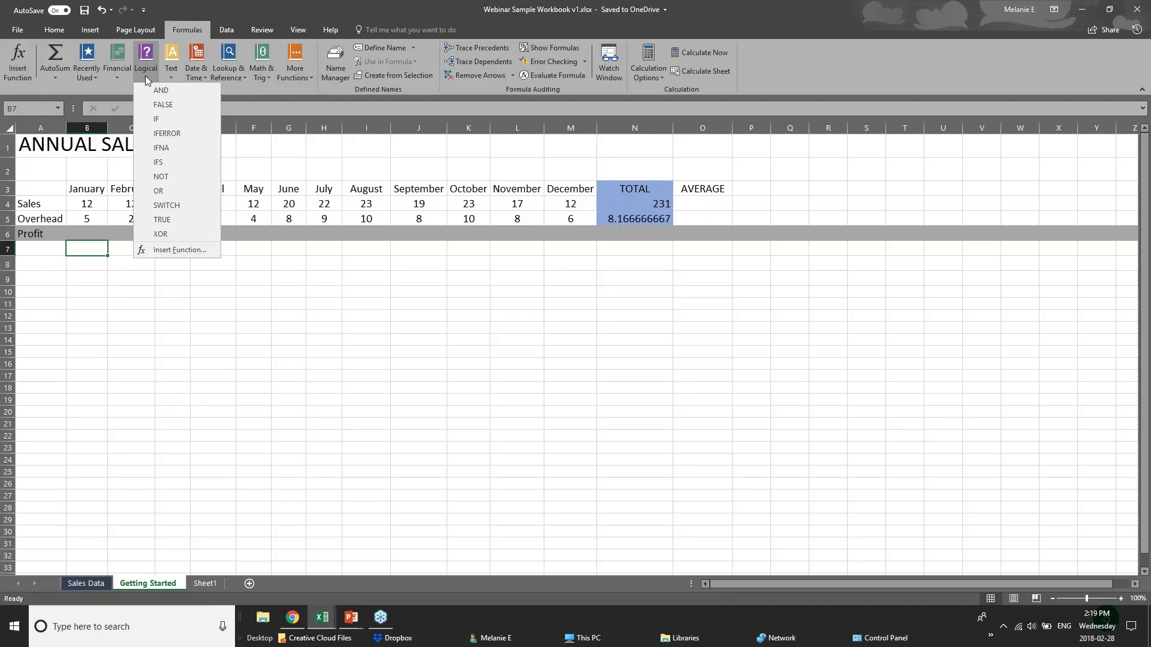
pyautogui.click(226, 91)
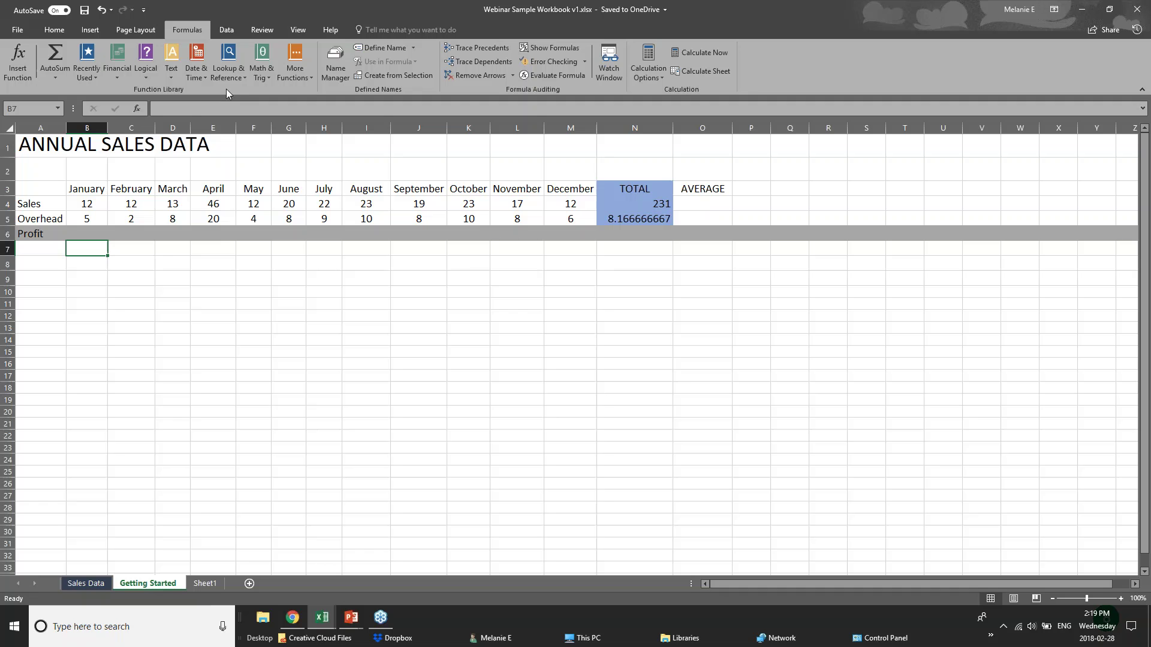
pyautogui.click(172, 80)
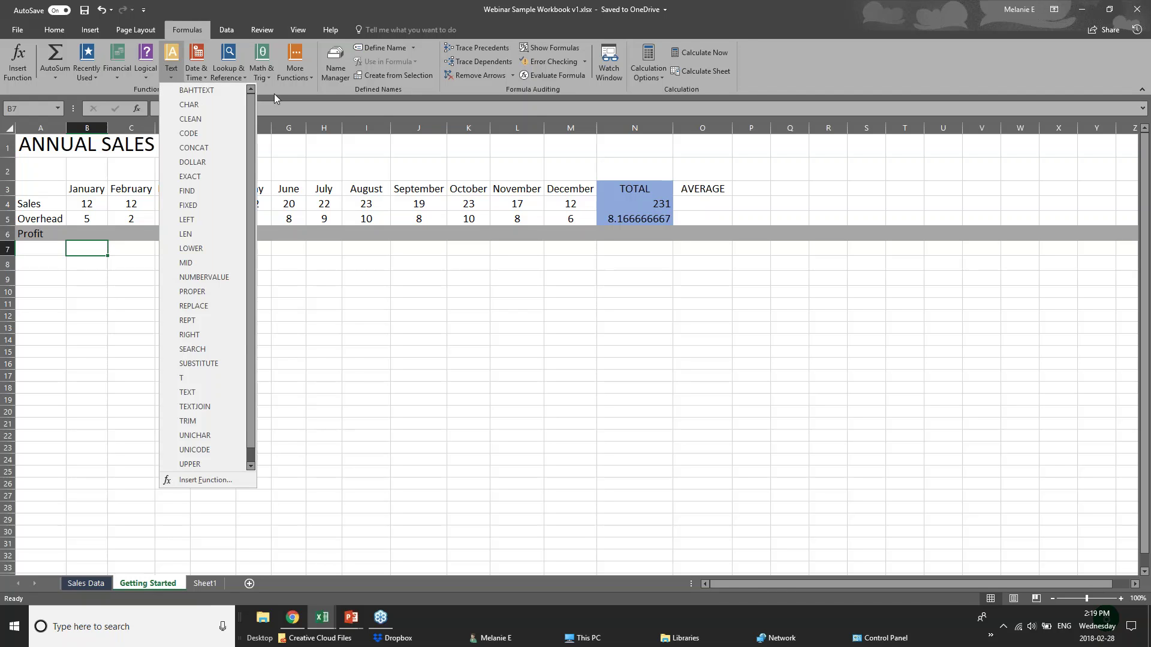
pyautogui.click(264, 78)
pyautogui.click(264, 78)
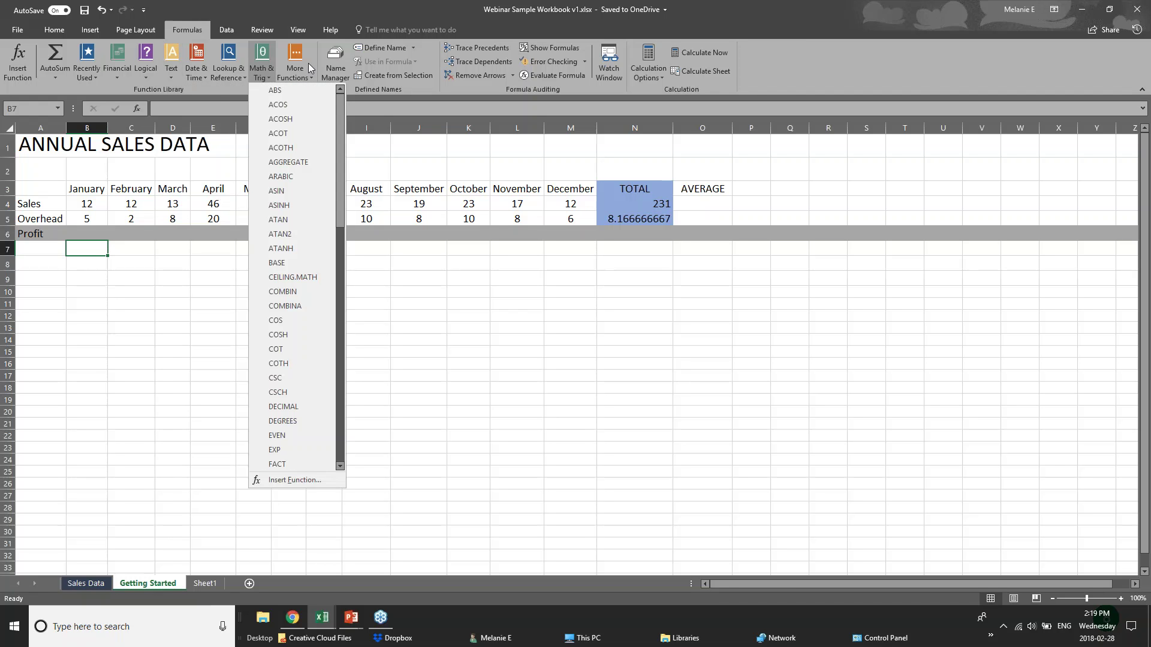
pyautogui.click(225, 78)
pyautogui.click(225, 78)
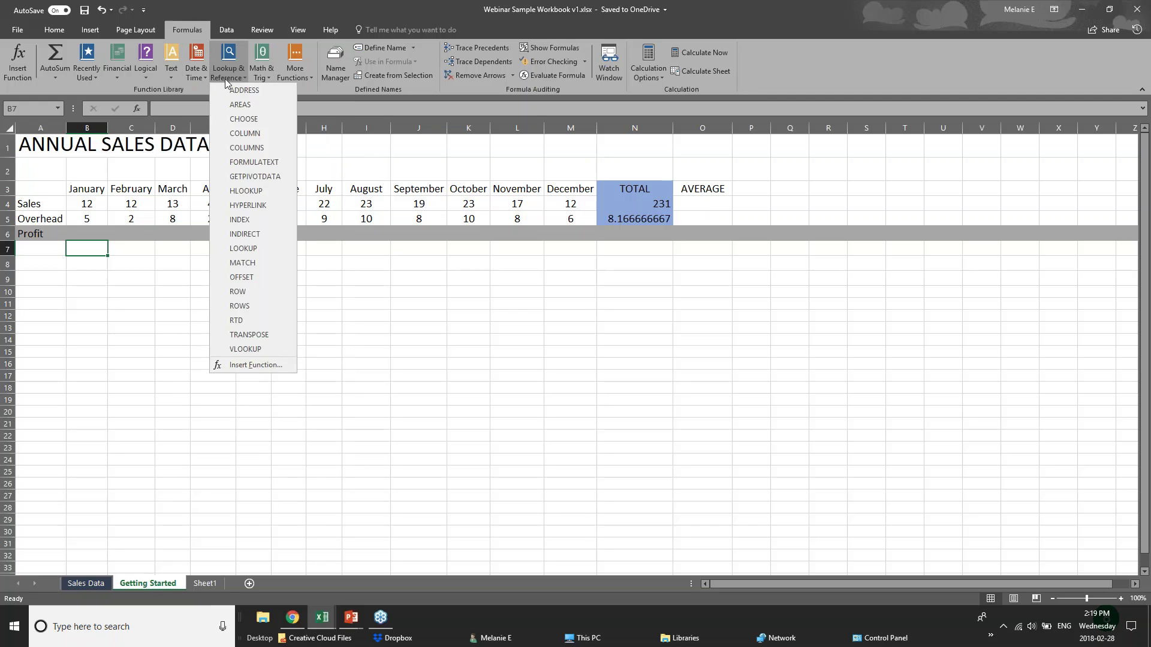
pyautogui.click(194, 78)
pyautogui.click(194, 78)
pyautogui.click(276, 87)
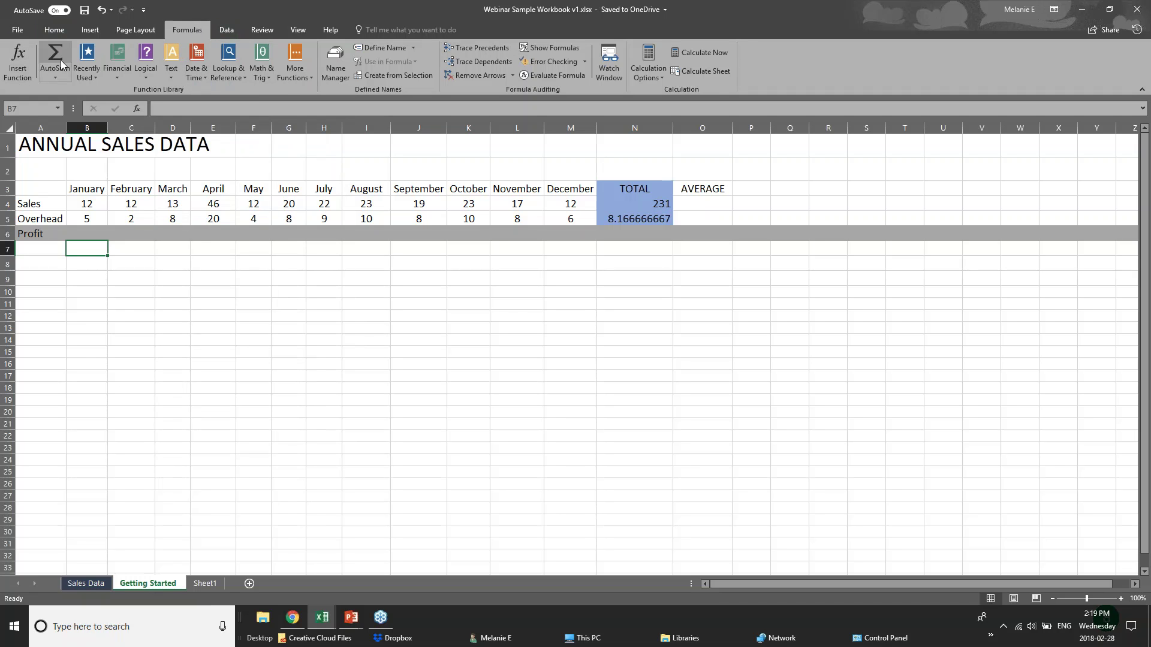
pyautogui.click(62, 77)
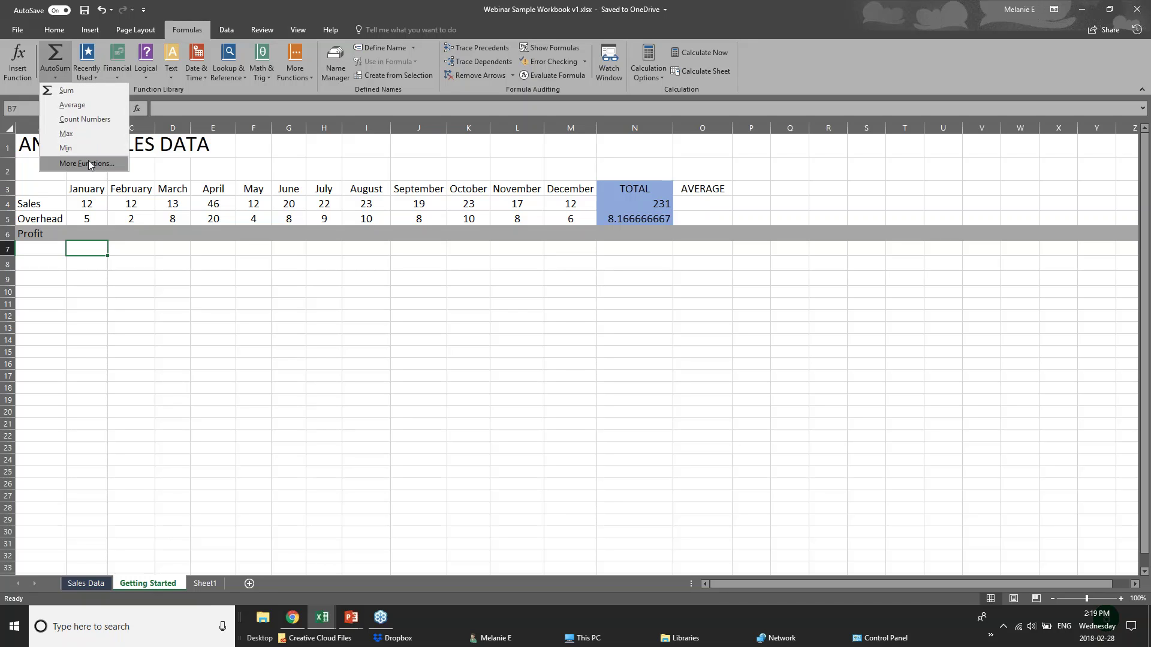
pyautogui.click(96, 236)
# Begin a formula with an equals sign in the January Profit cell B6
pyautogui.click(95, 233)
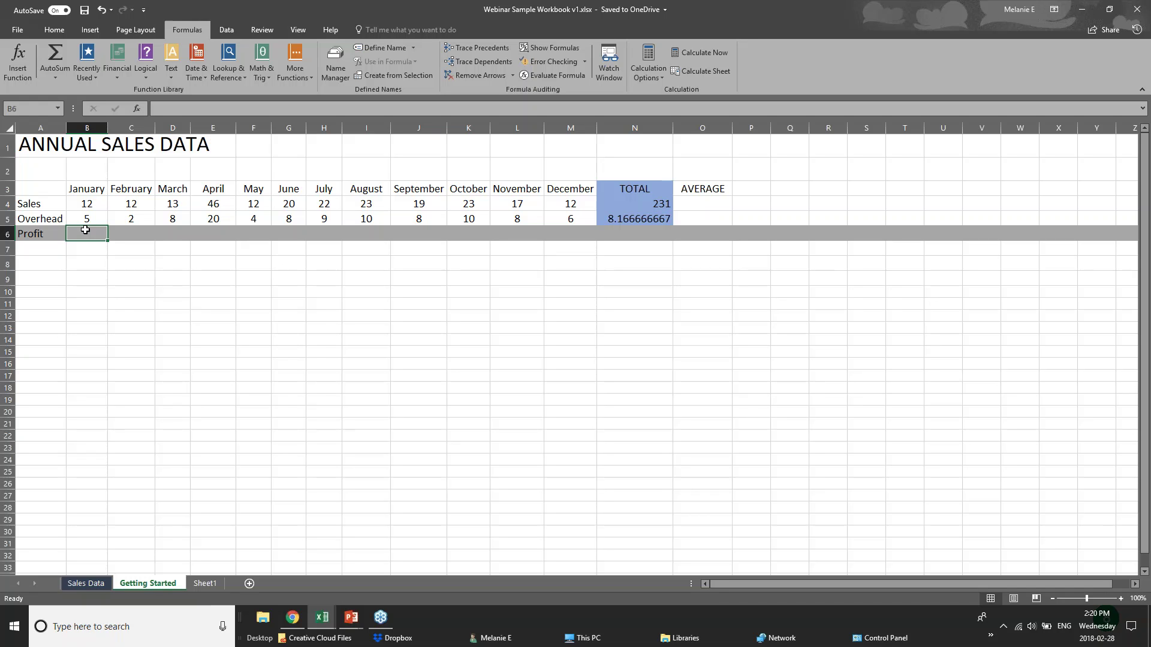
pyautogui.click(87, 206)
pyautogui.click(88, 220)
pyautogui.click(88, 233)
pyautogui.write('=')
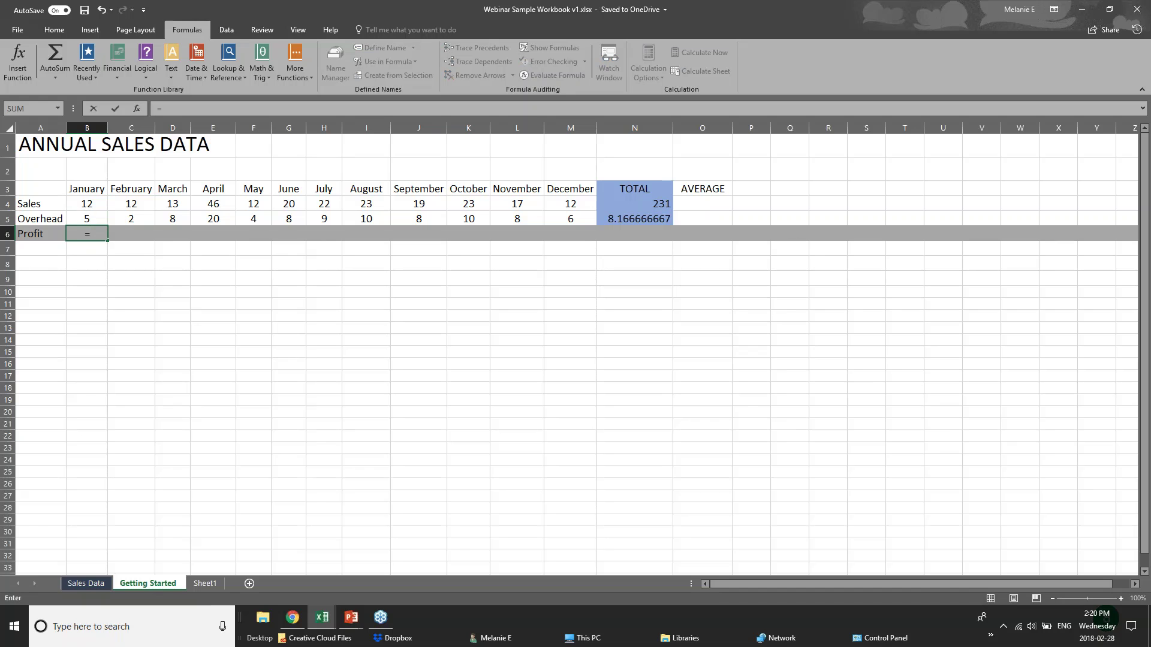
pyautogui.write('sub')
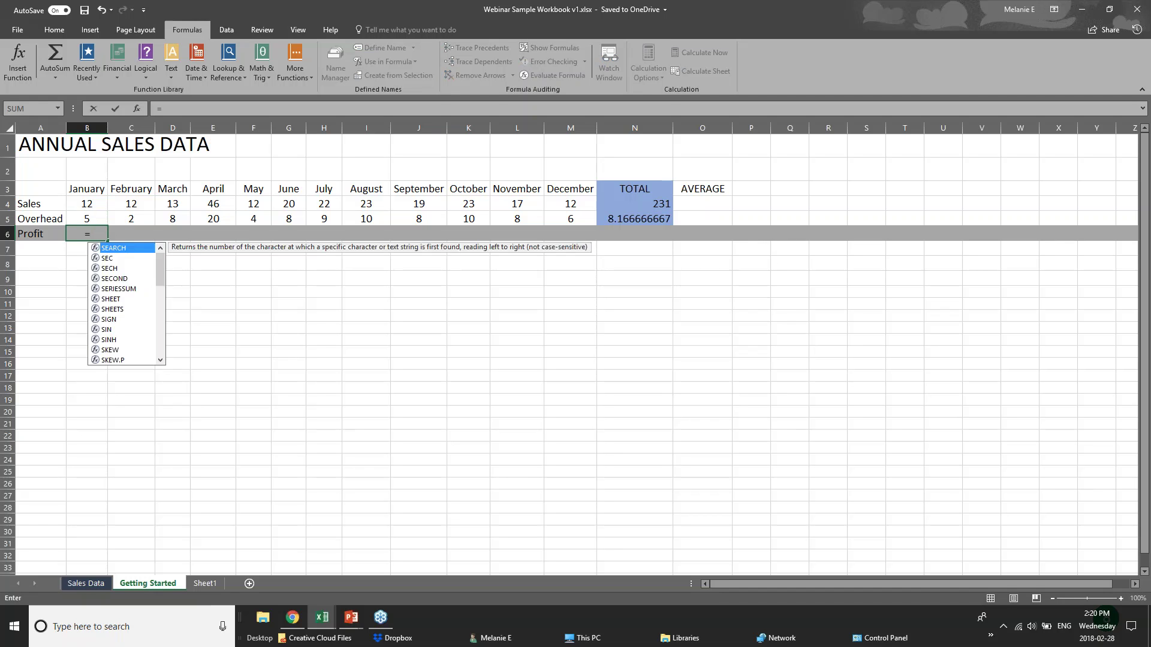
pyautogui.press('BackSpace')
pyautogui.press('BackSpace')
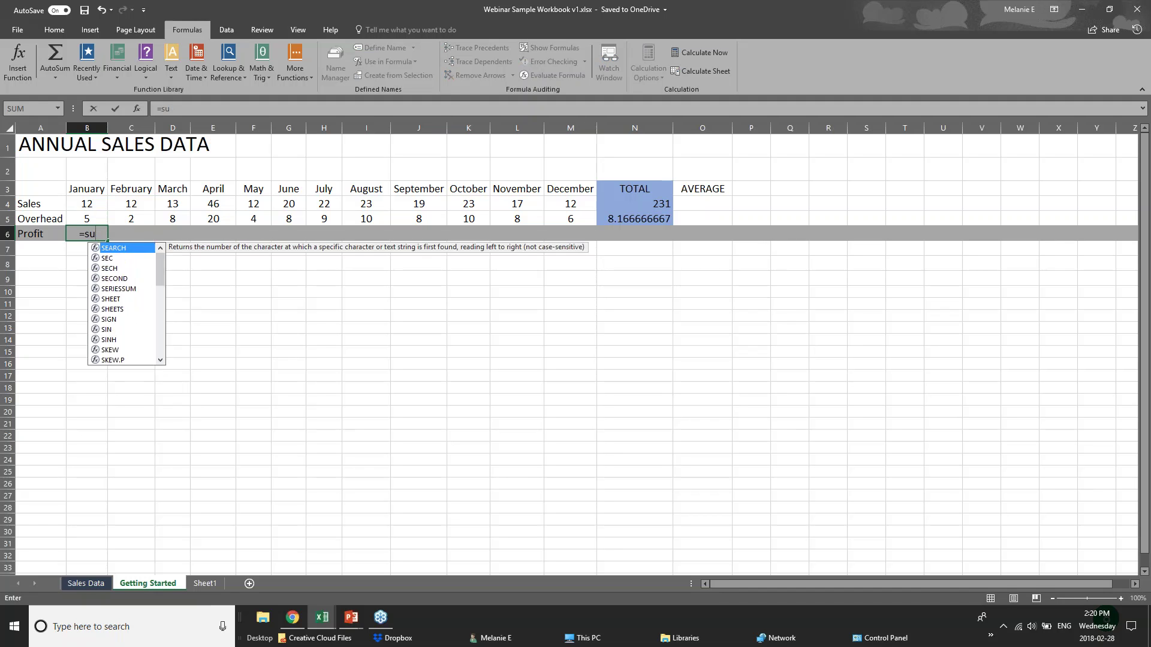
pyautogui.write('ub')
pyautogui.press('BackSpace')
pyautogui.press('BackSpace')
pyautogui.press('BackSpace')
# Complete the January profit formula in B6 as =B4-B5, subtracting overhead from sales
pyautogui.click(95, 203)
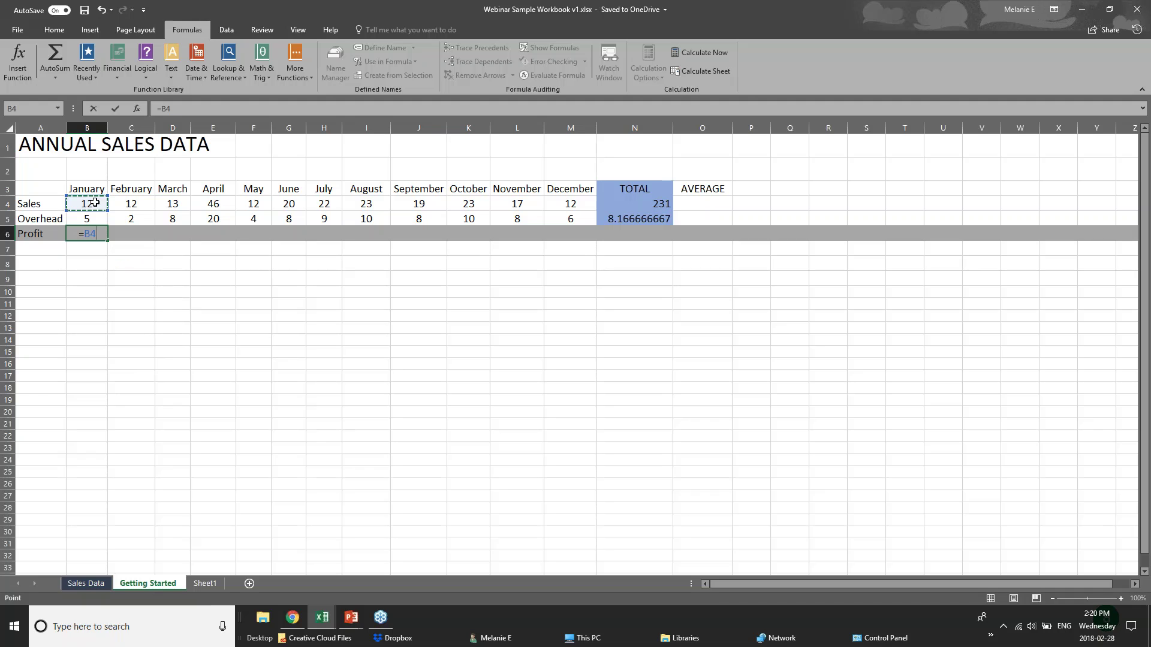
pyautogui.write('-')
pyautogui.click(98, 219)
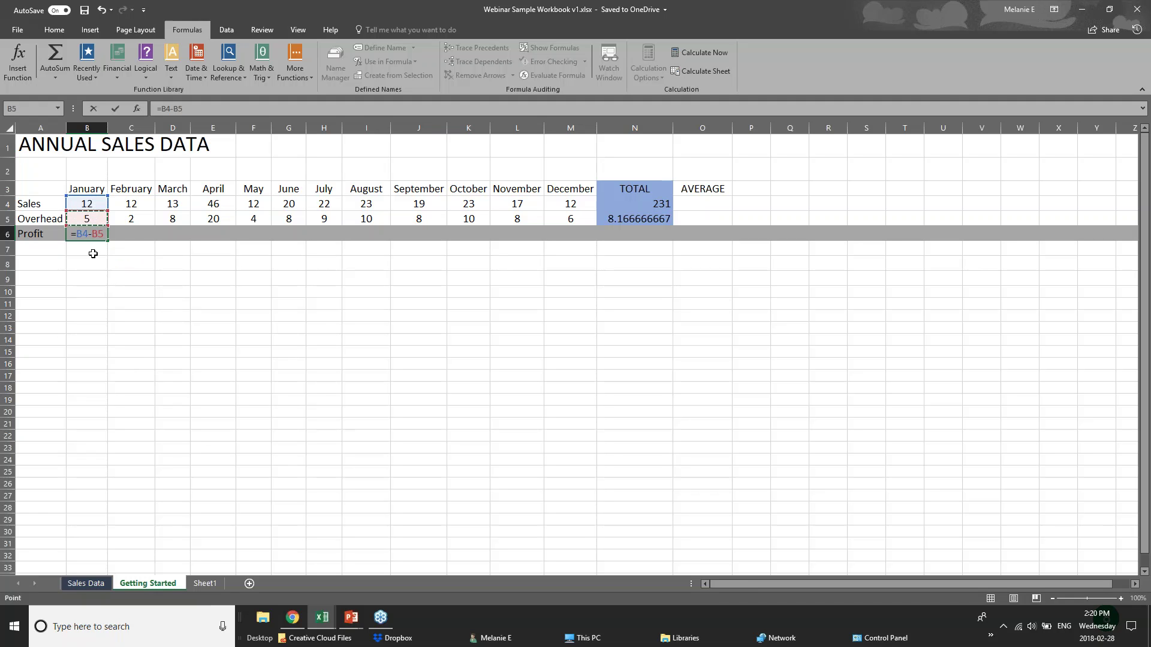
pyautogui.press('Return')
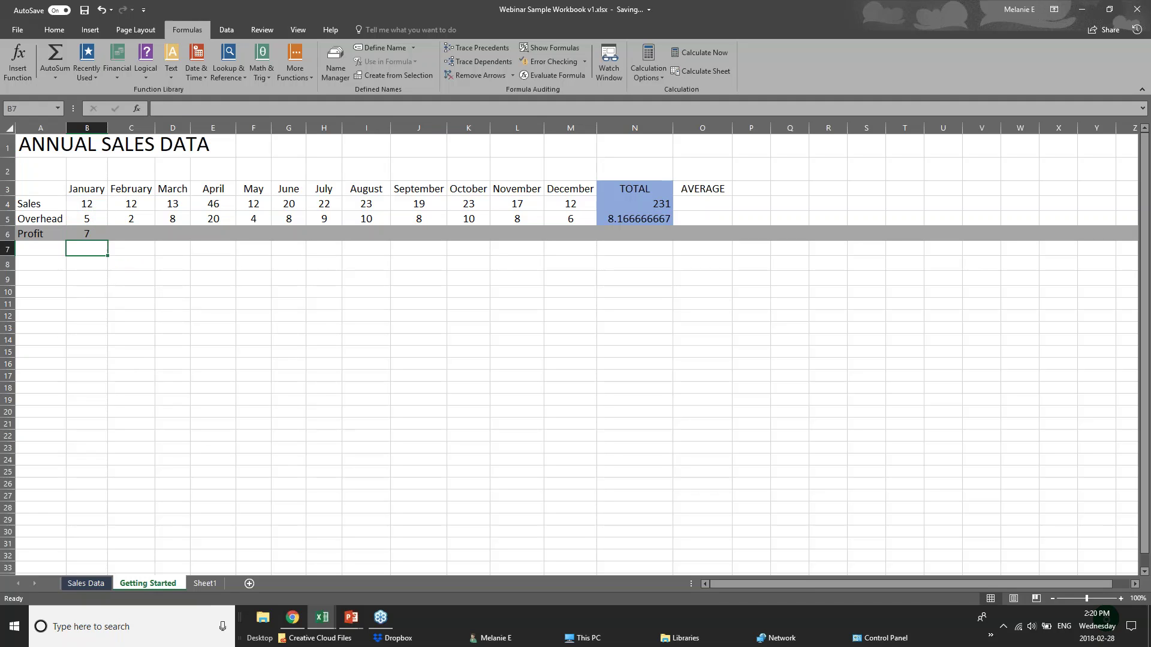
# Copy the January profit formula from B6 and paste only the formula into the February Profit cell C6
pyautogui.click(87, 233)
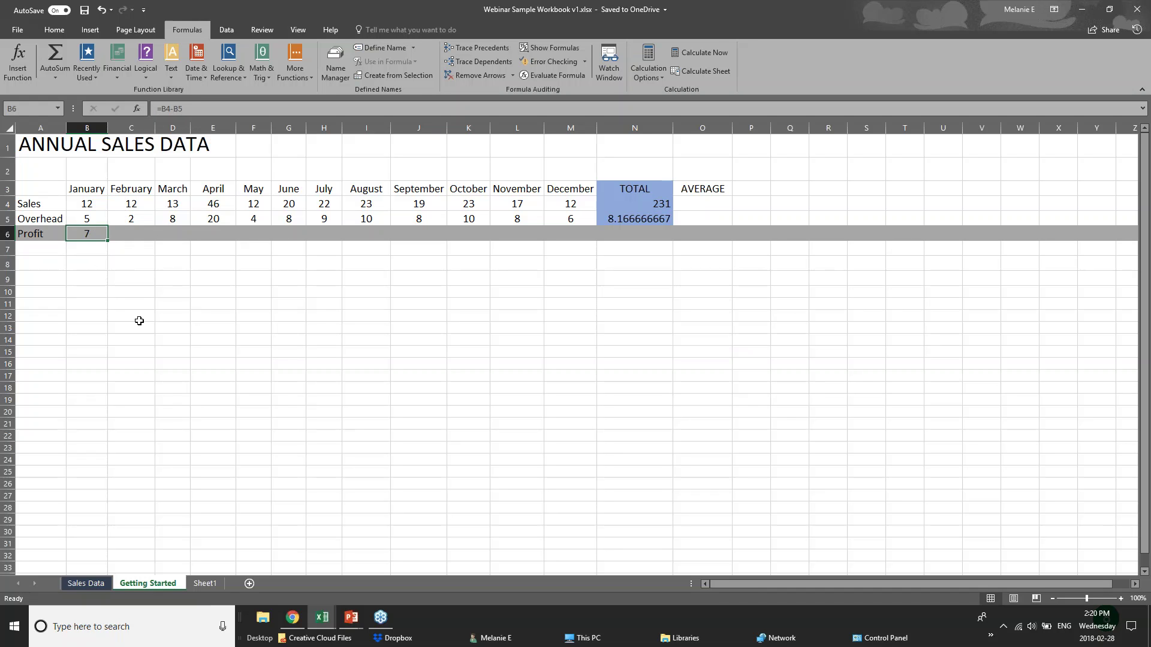
pyautogui.click(142, 232)
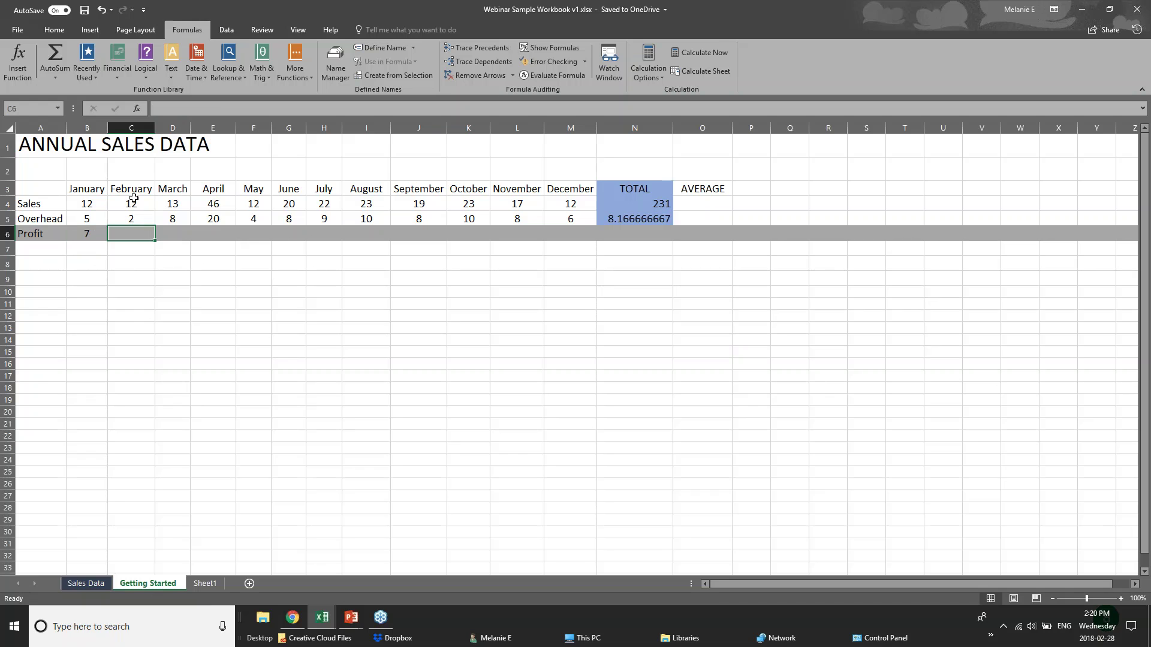
pyautogui.click(76, 235)
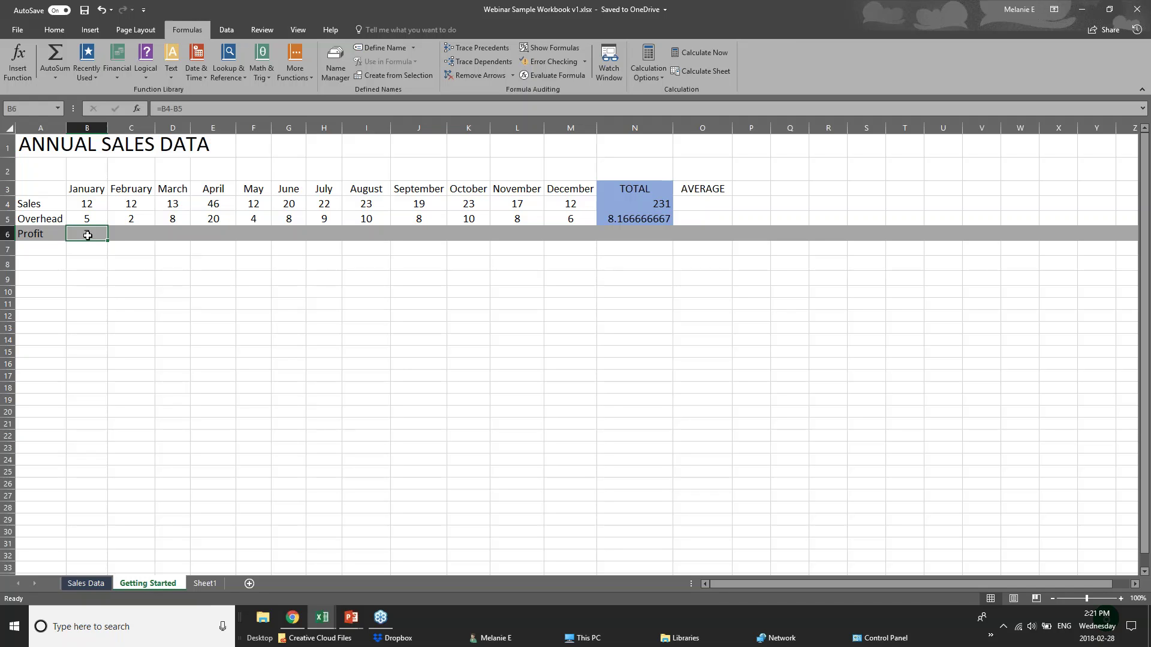
pyautogui.rightClick(88, 235)
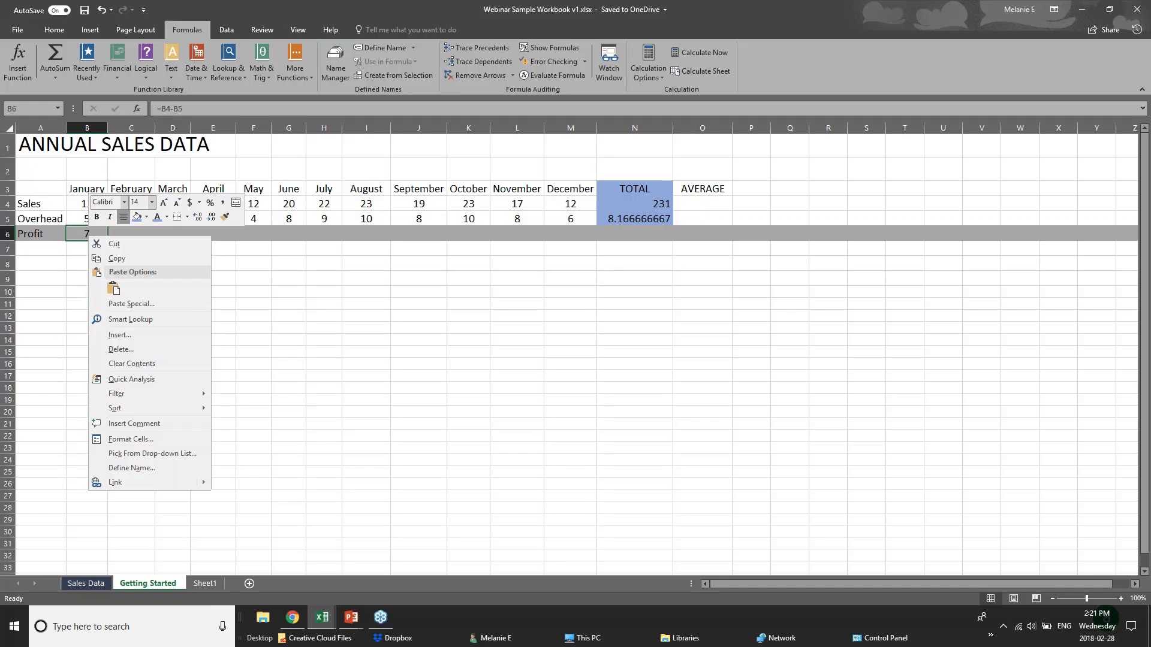
pyautogui.click(114, 258)
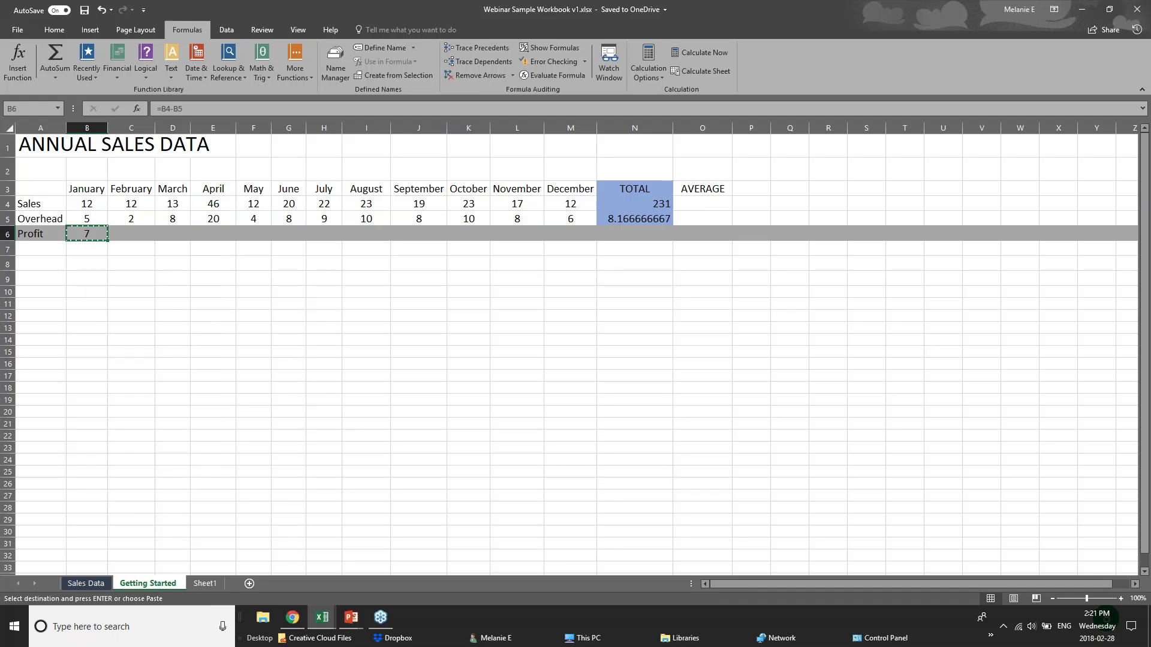
pyautogui.rightClick(129, 235)
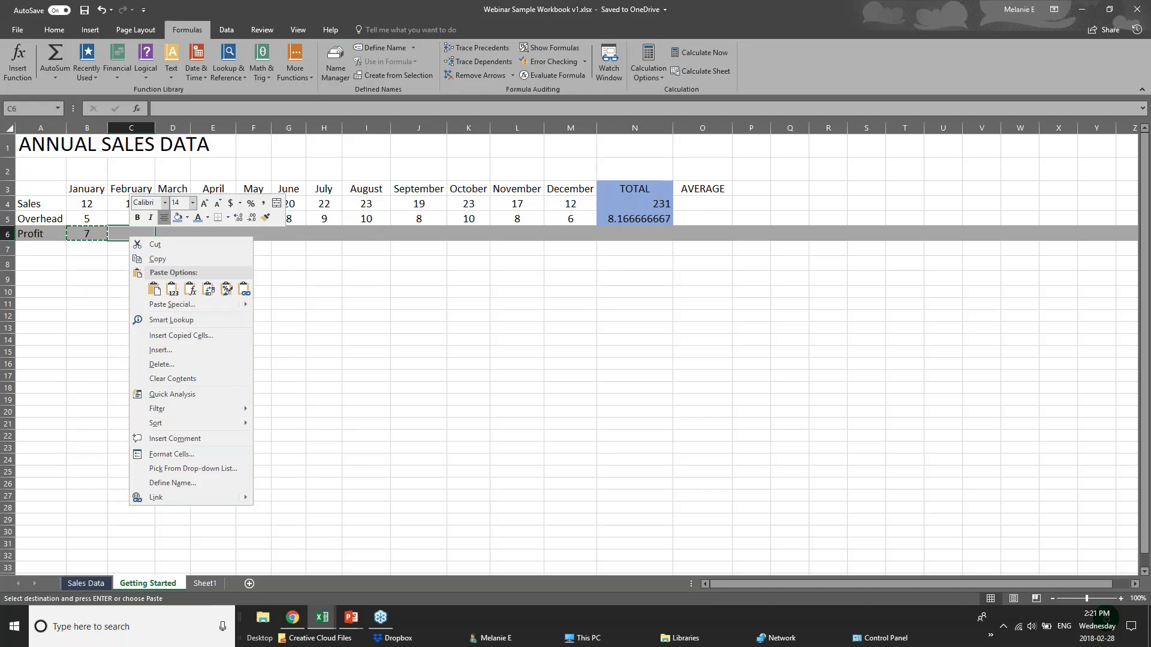
pyautogui.click(171, 290)
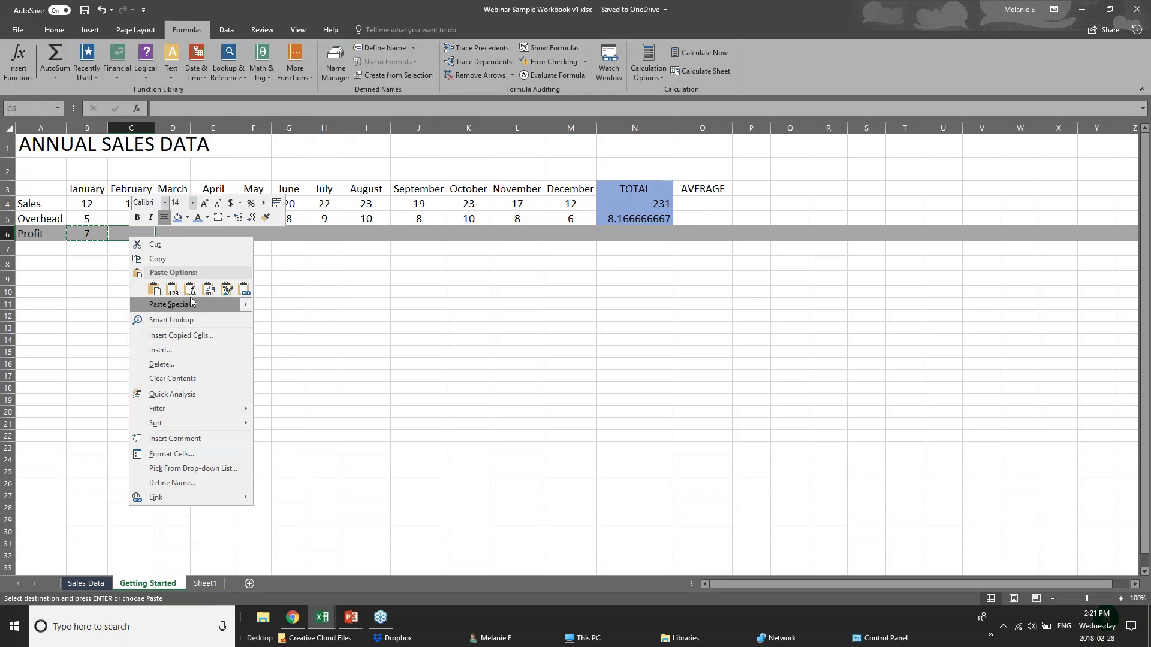
pyautogui.click(191, 294)
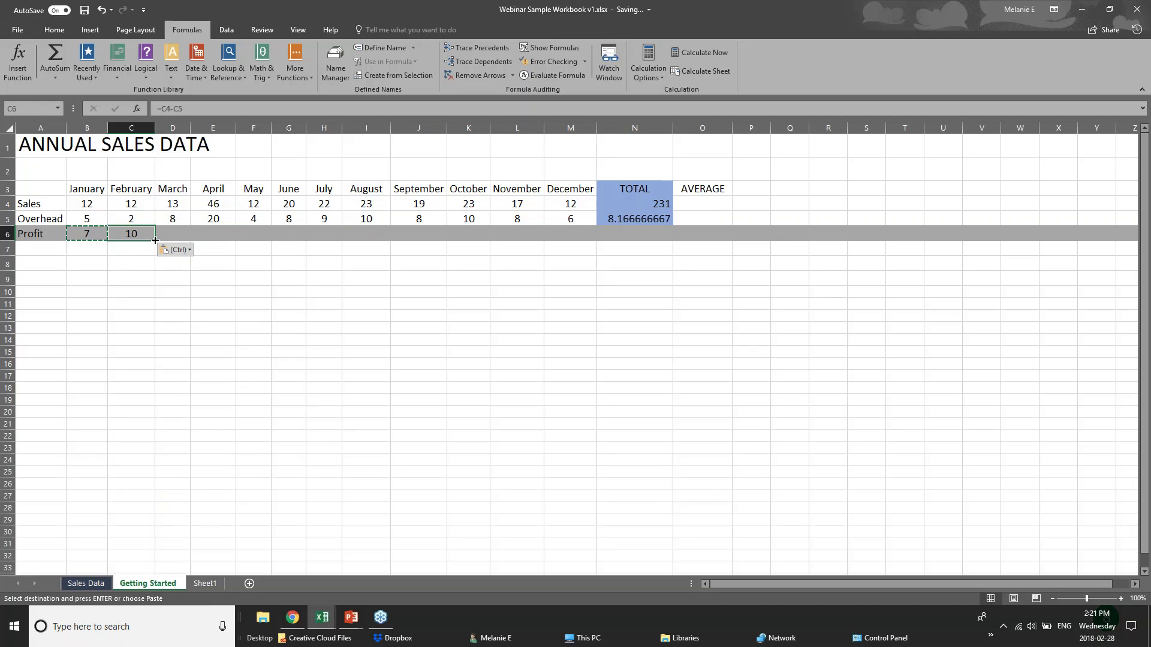
# Fill the February profit formula across the Profit row through December, and check the January figures and total cell
pyautogui.moveTo(155, 241); pyautogui.dragTo(593, 242)
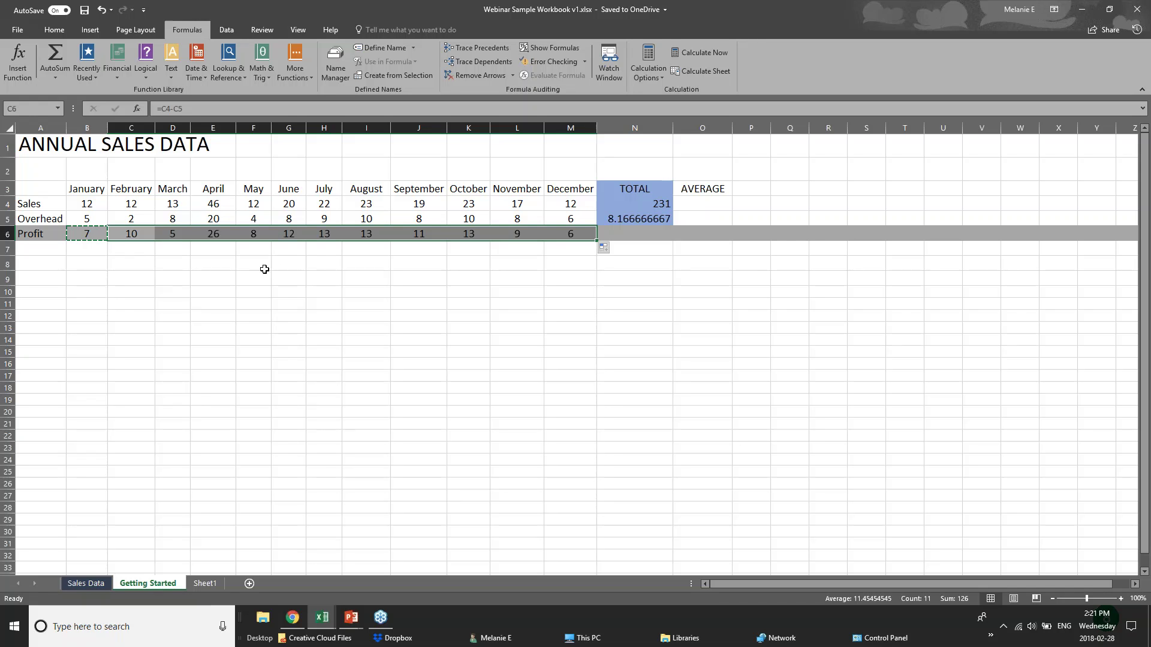
pyautogui.click(50, 242)
pyautogui.click(72, 202)
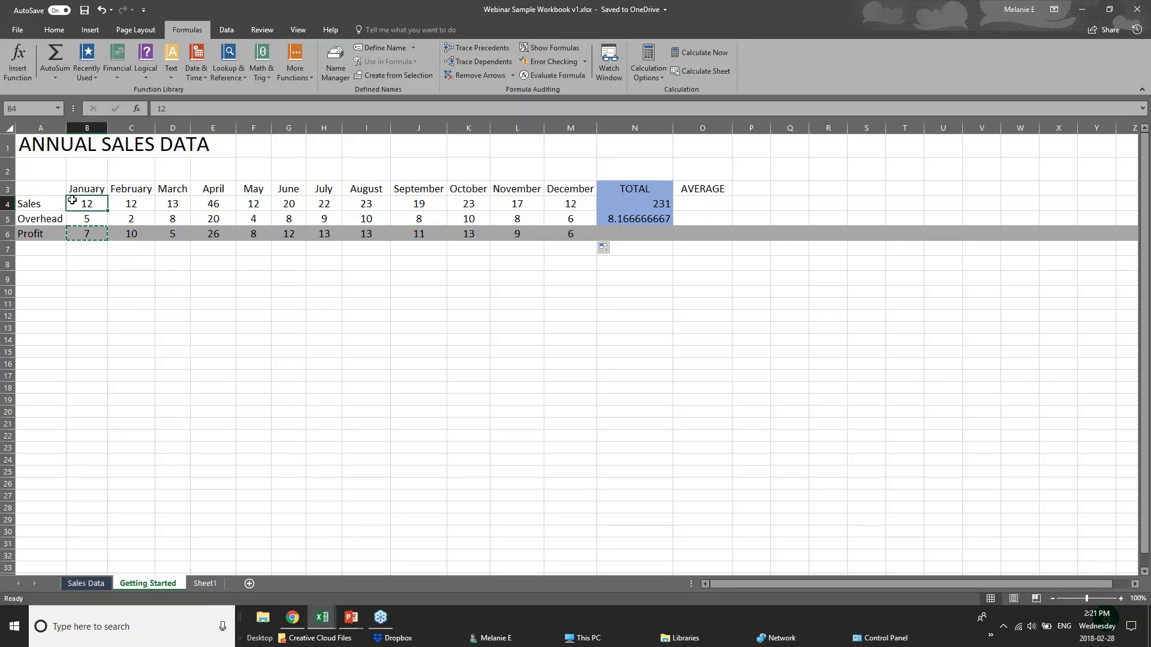
pyautogui.click(99, 247)
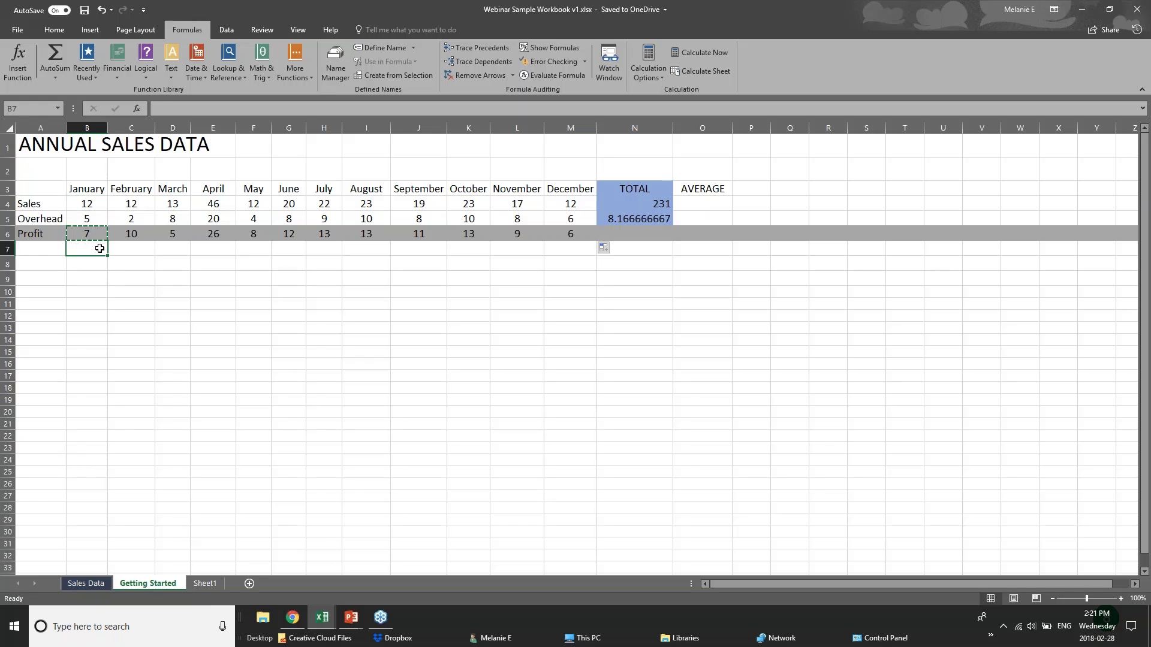
pyautogui.click(656, 235)
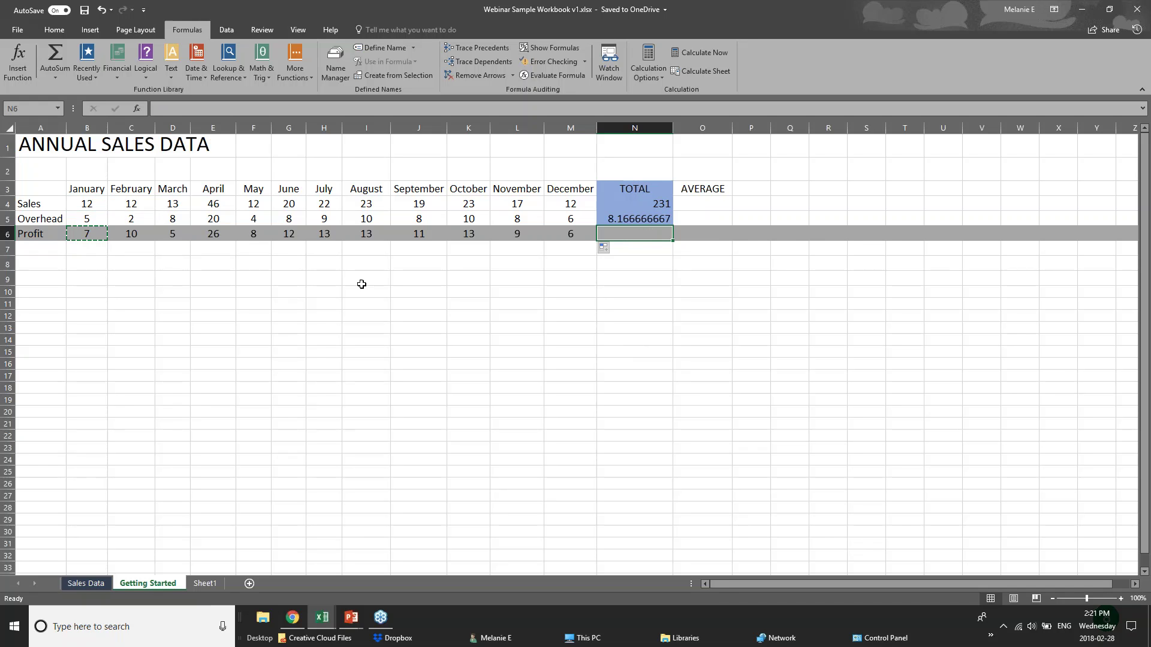
# Switch to the PowerPoint presentation and advance from the Adding Formulas slide to the Formatting Worksheets slide
pyautogui.click(352, 618)
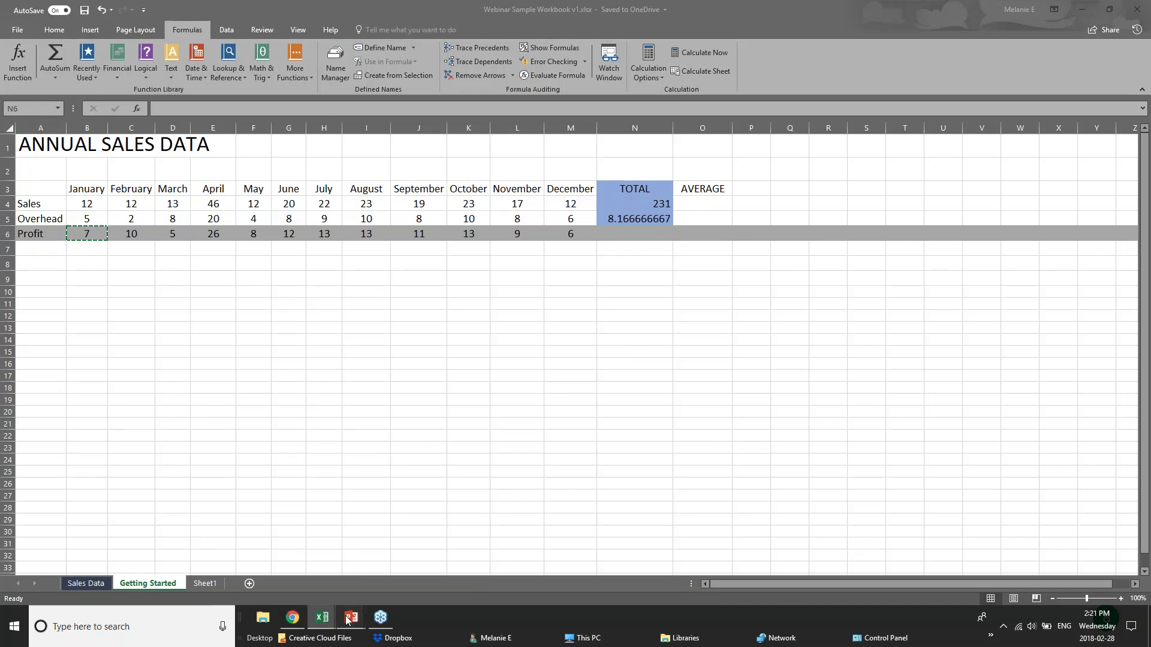
pyautogui.click(398, 559)
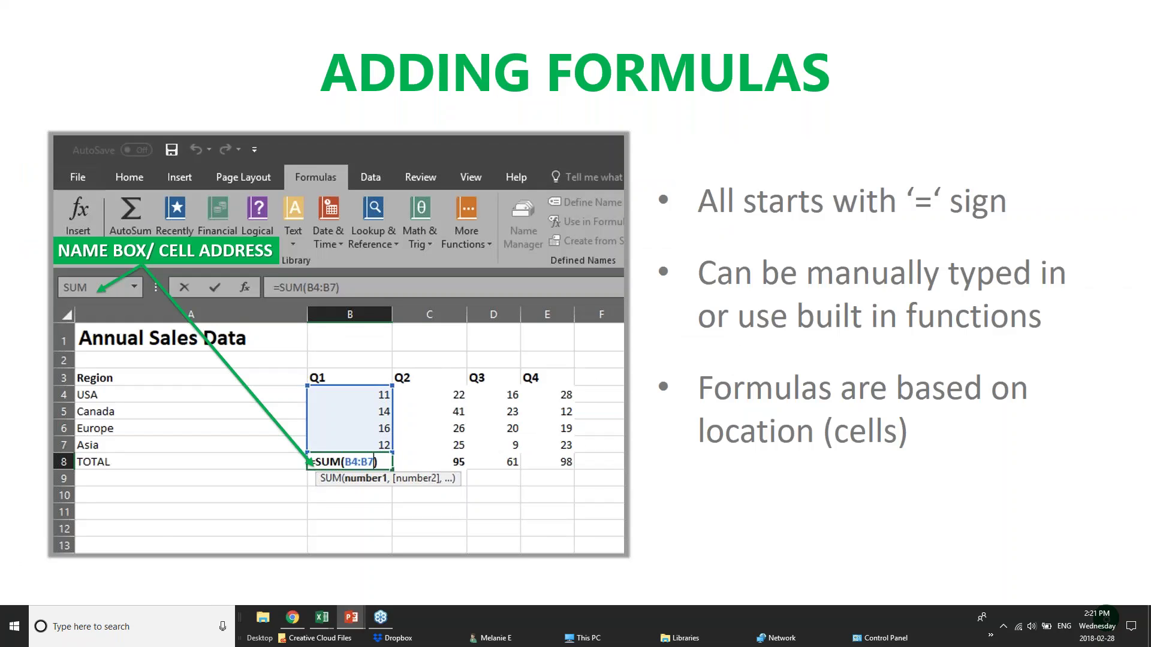
pyautogui.press('Right')
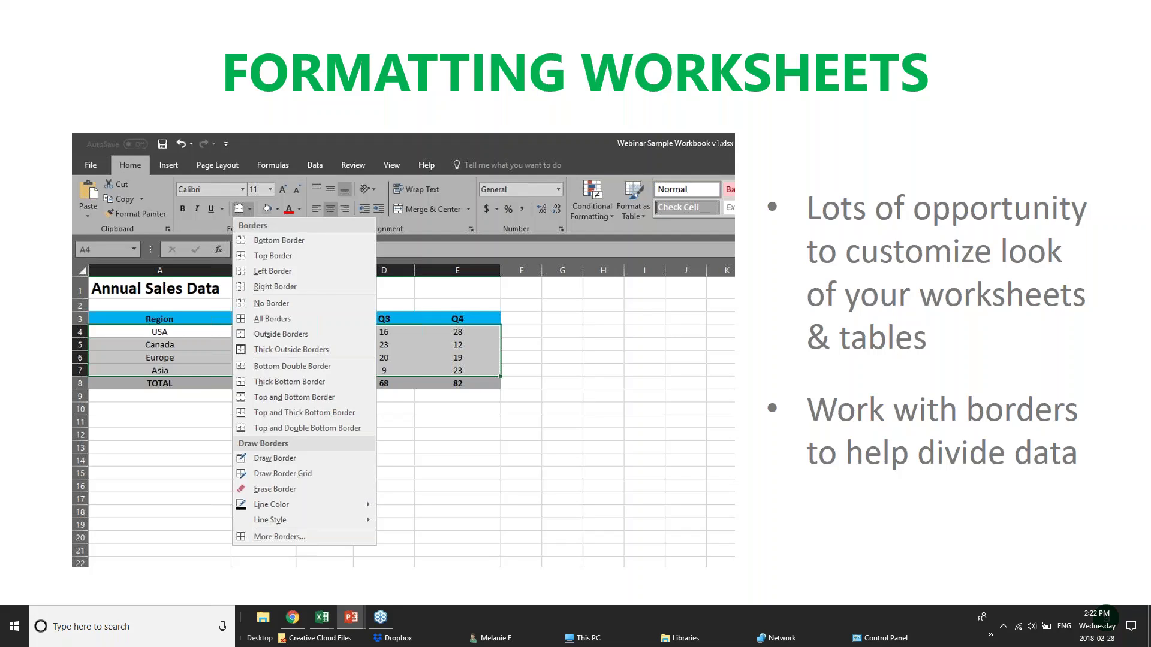
# Return to the Webinar Sample Workbook in Excel and view the formatted table on the Sales Data sheet
pyautogui.moveTo(322, 617)
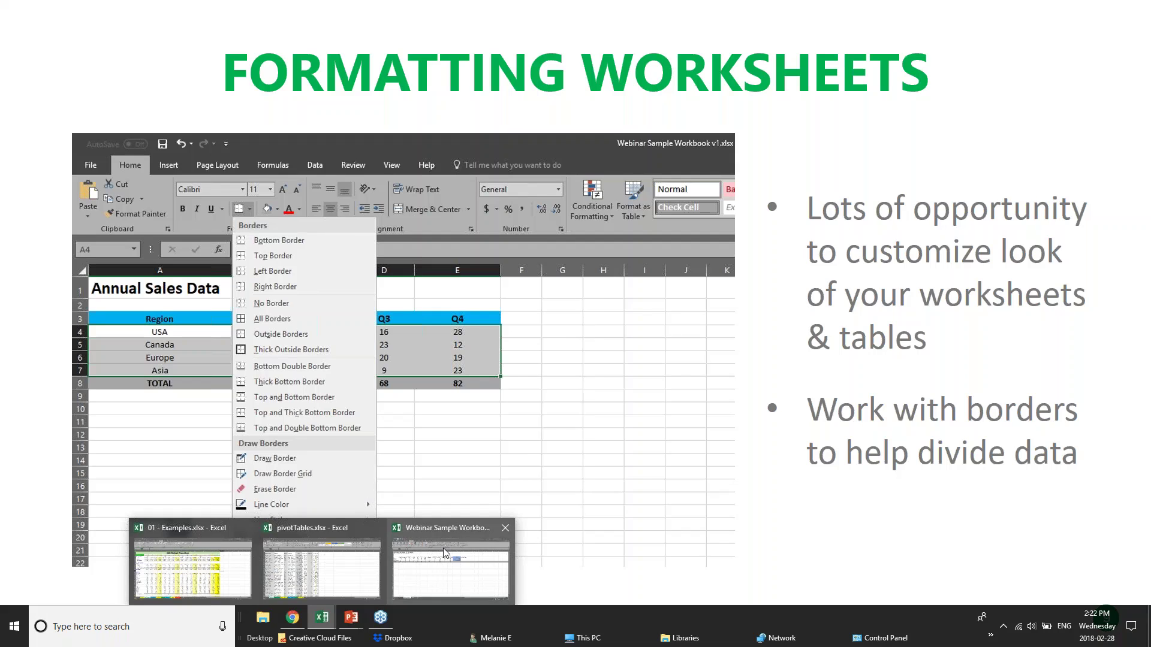
pyautogui.click(445, 553)
pyautogui.click(324, 278)
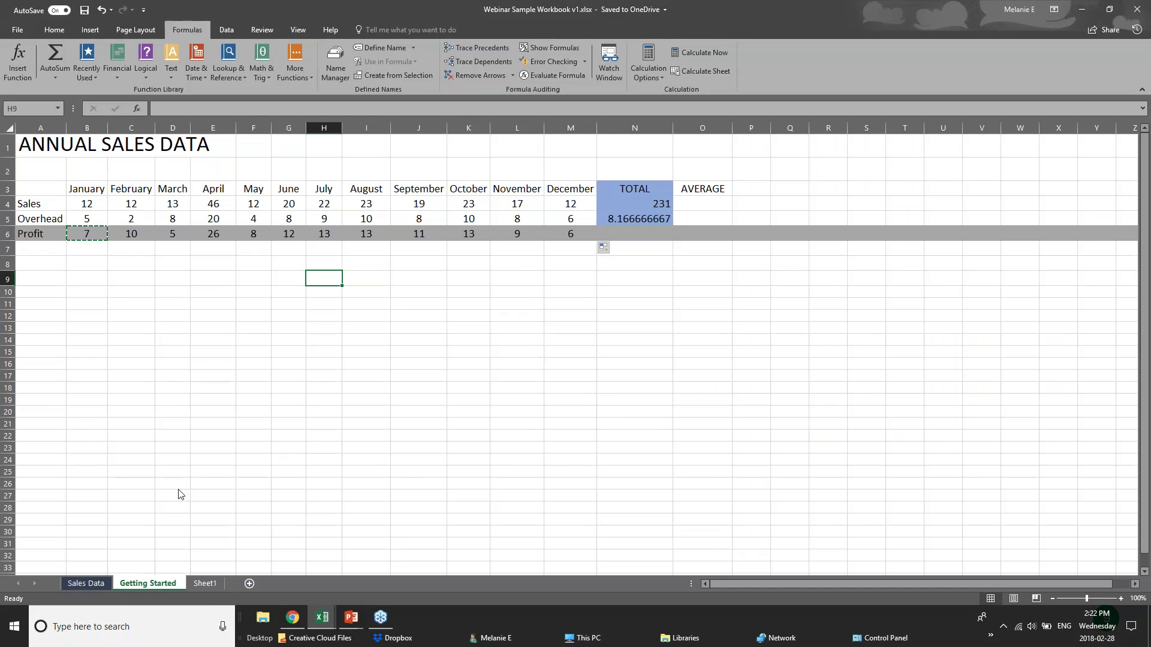
pyautogui.click(84, 583)
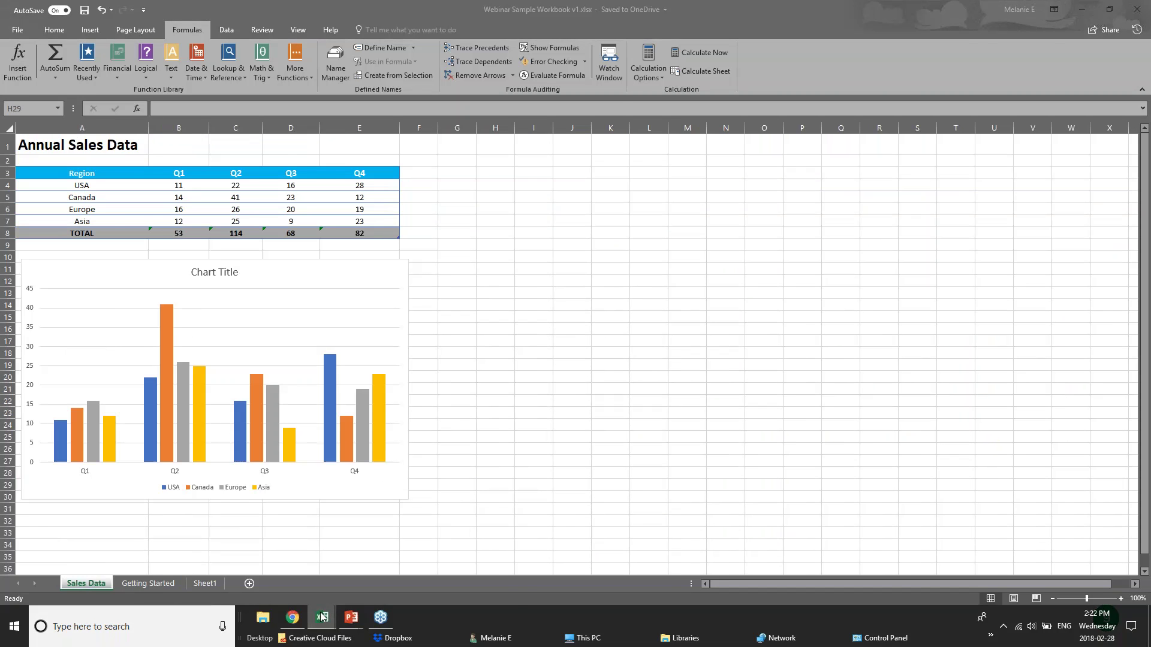
# Switch to the pivotTables.xlsx workbook and look through the sales records and headings on the Creating sheet
pyautogui.moveTo(322, 617)
pyautogui.click(191, 564)
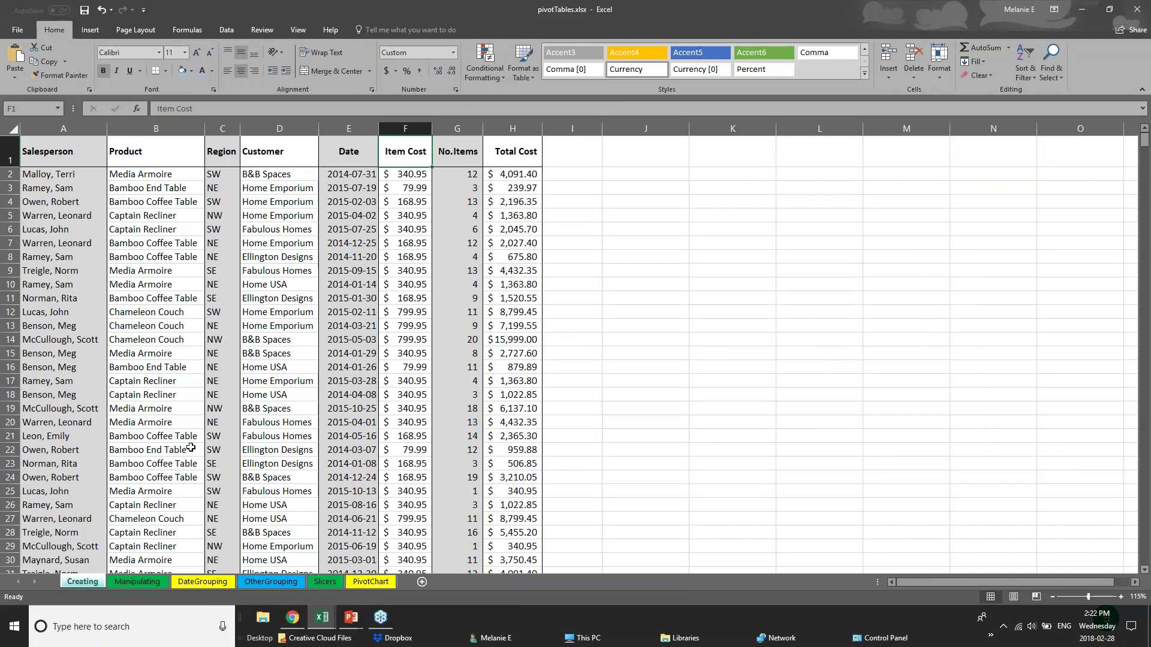
pyautogui.scroll(-13, 191, 448)
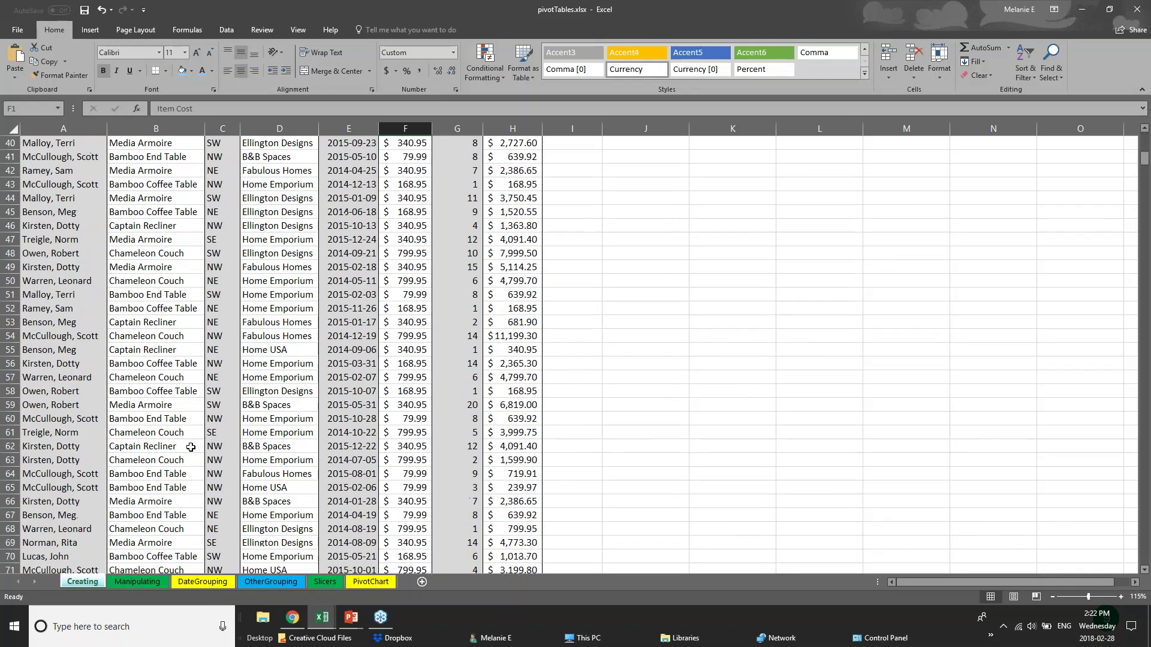
pyautogui.scroll(-20, 190, 448)
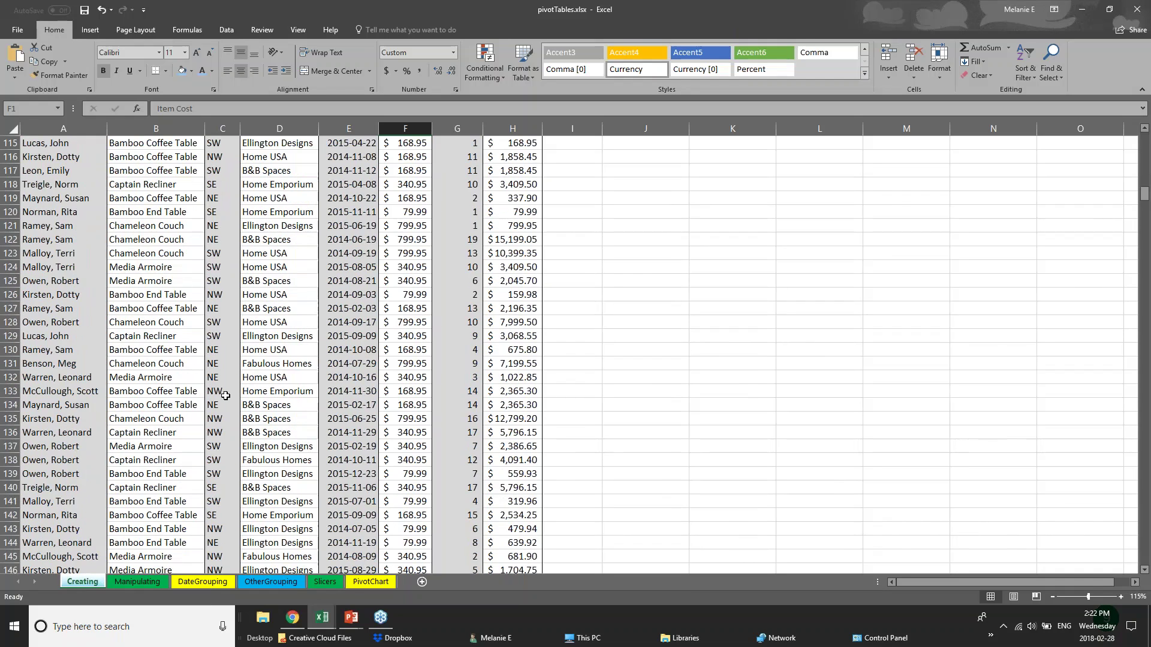
pyautogui.scroll(20, 225, 395)
pyautogui.click(69, 190)
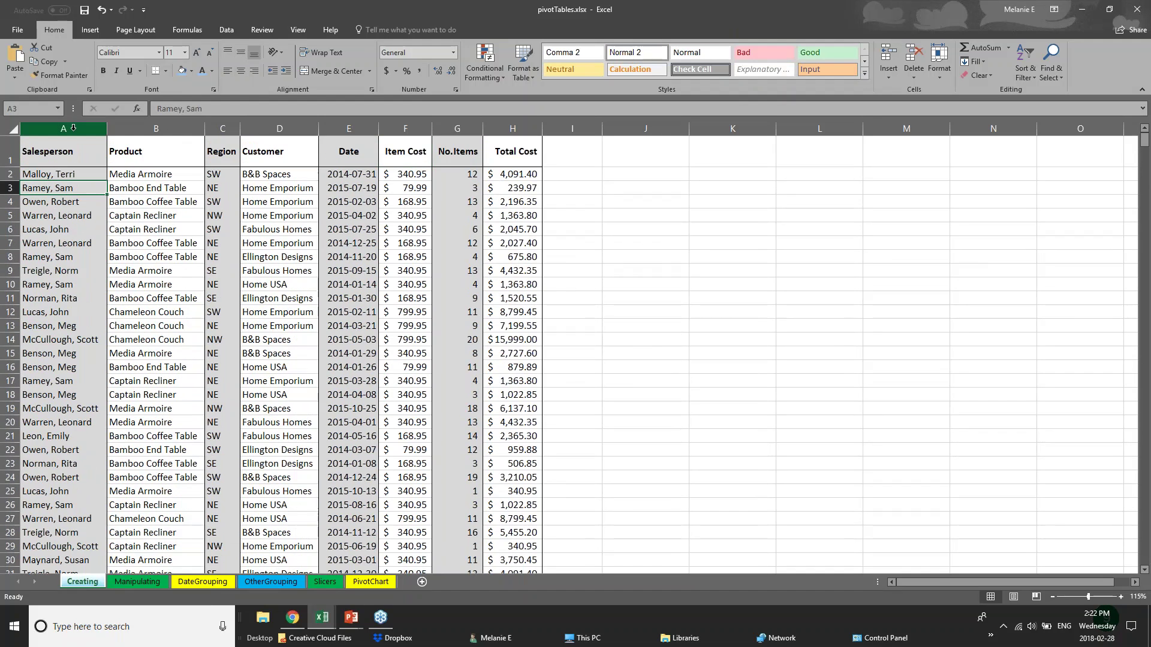
pyautogui.click(76, 154)
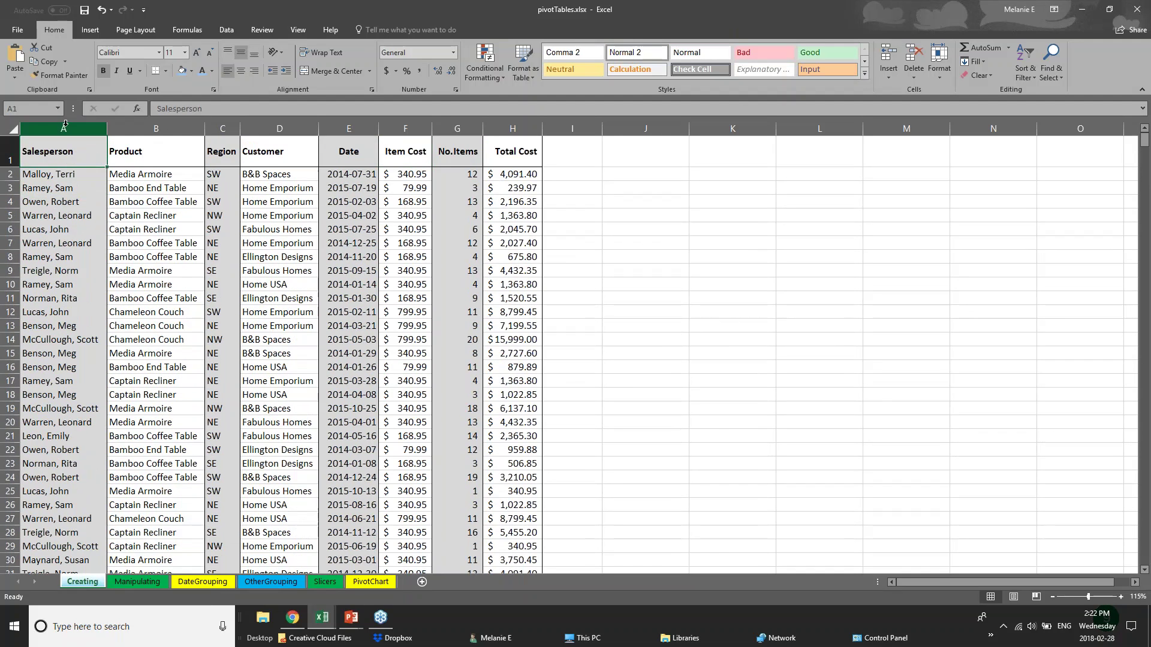
# Select the Region through Total Cost columns in turn to examine the alternating column shading
pyautogui.moveTo(222, 128); pyautogui.dragTo(271, 121)
pyautogui.click(274, 125)
pyautogui.click(344, 125)
pyautogui.click(404, 125)
pyautogui.click(456, 125)
pyautogui.click(511, 125)
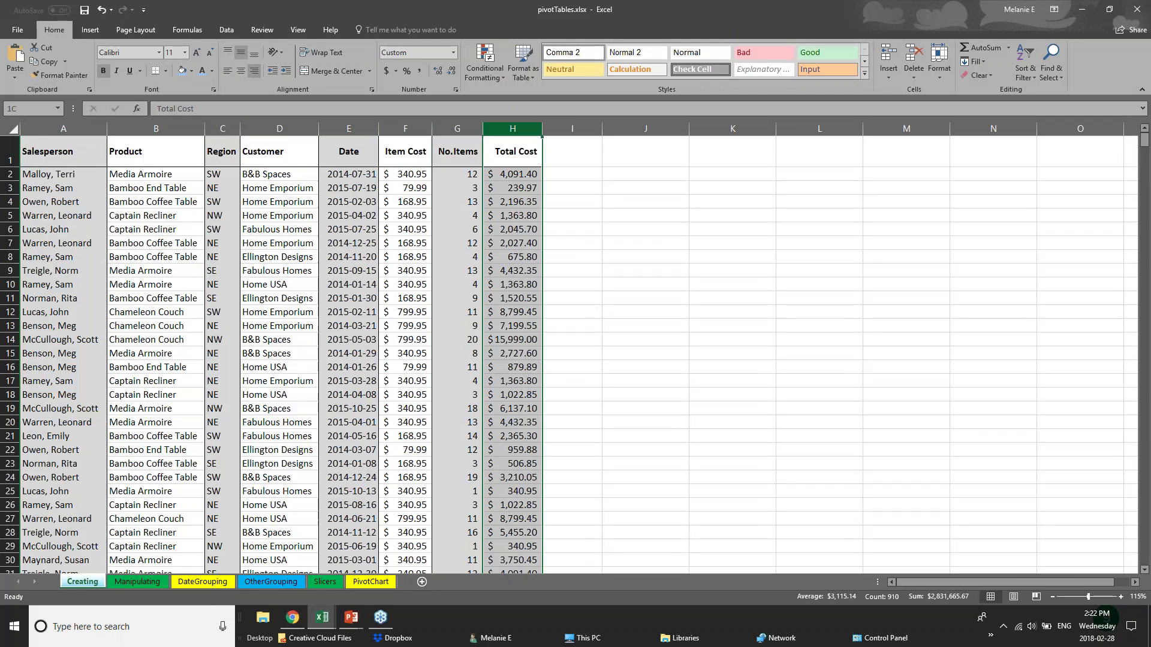
# Fill the entire Salesperson column A with a light blue theme colour
pyautogui.click(64, 127)
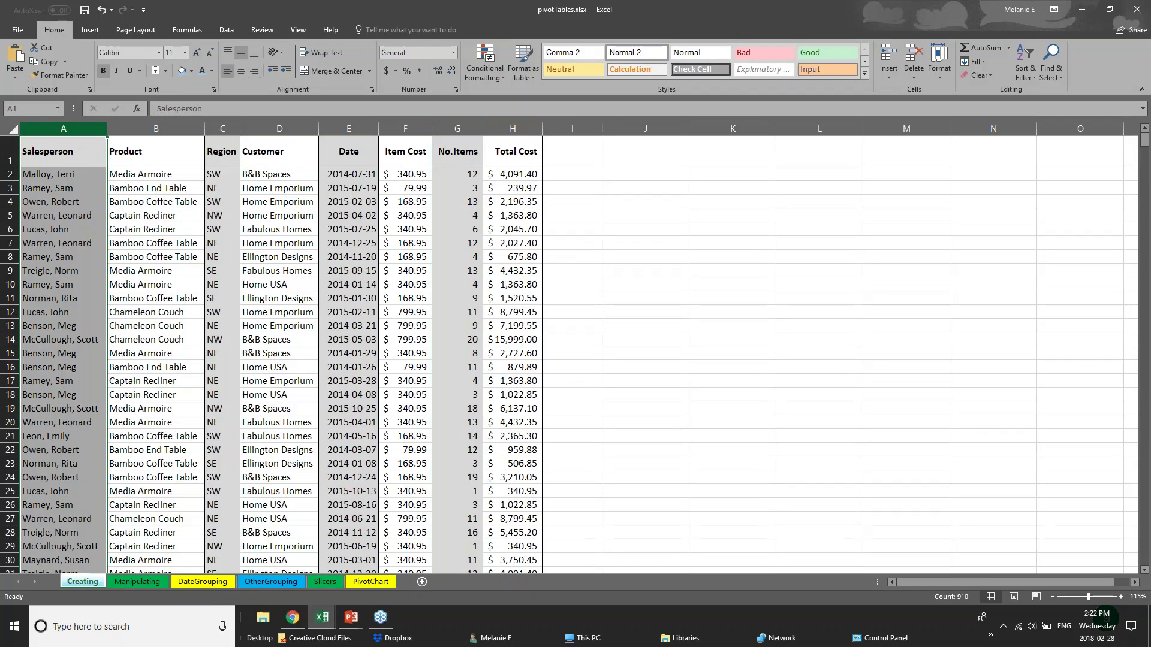
pyautogui.rightClick(64, 127)
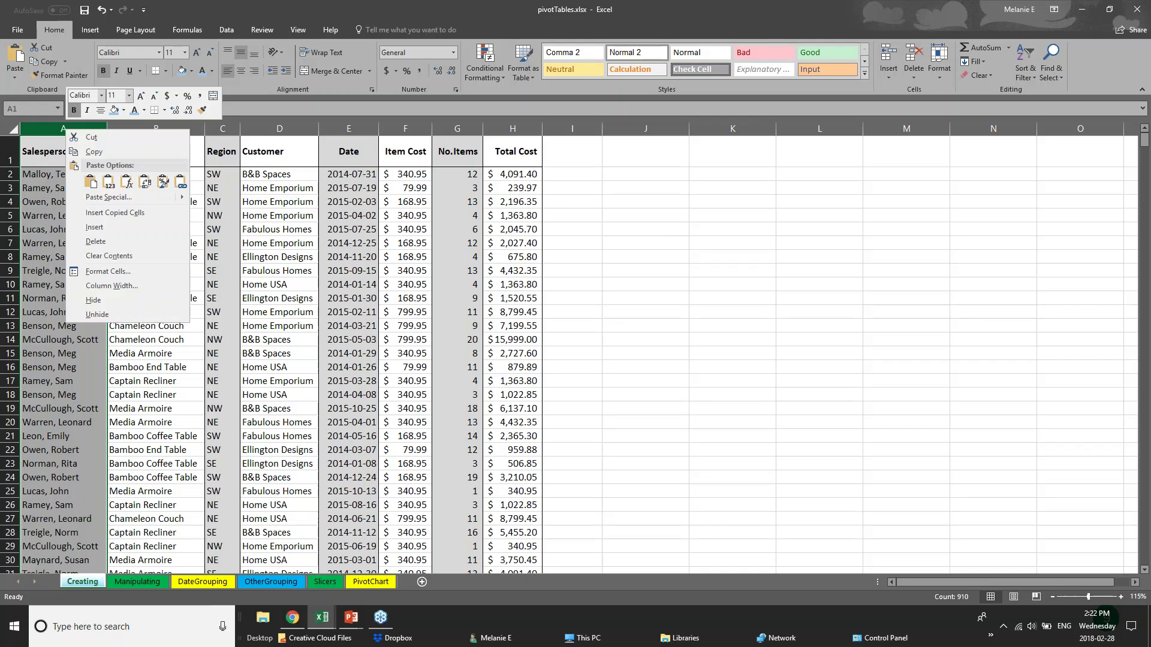
pyautogui.click(124, 111)
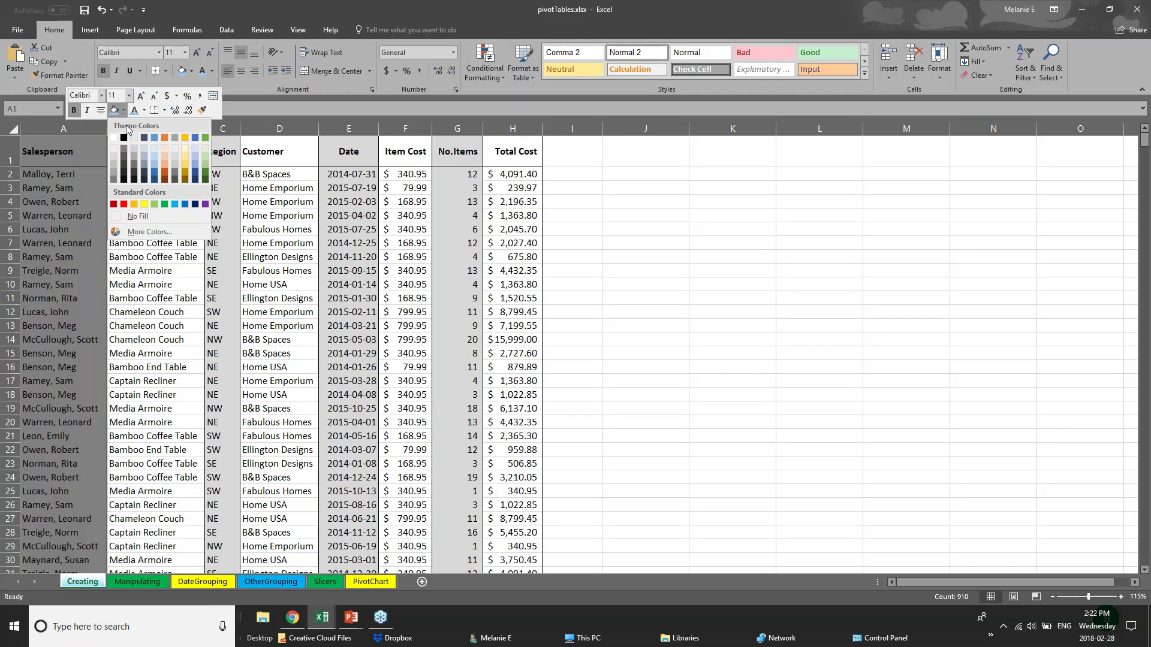
pyautogui.click(154, 163)
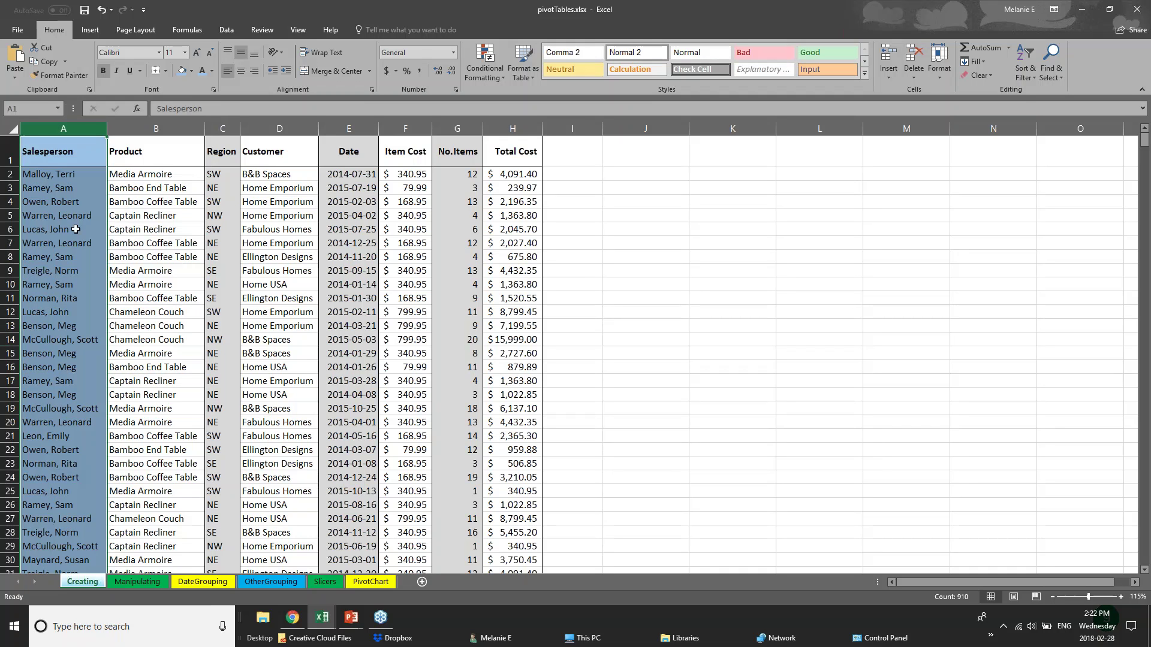
pyautogui.click(59, 191)
# Select the entire header row 1 of the records table and examine the available border options
pyautogui.moveTo(39, 155); pyautogui.dragTo(525, 161)
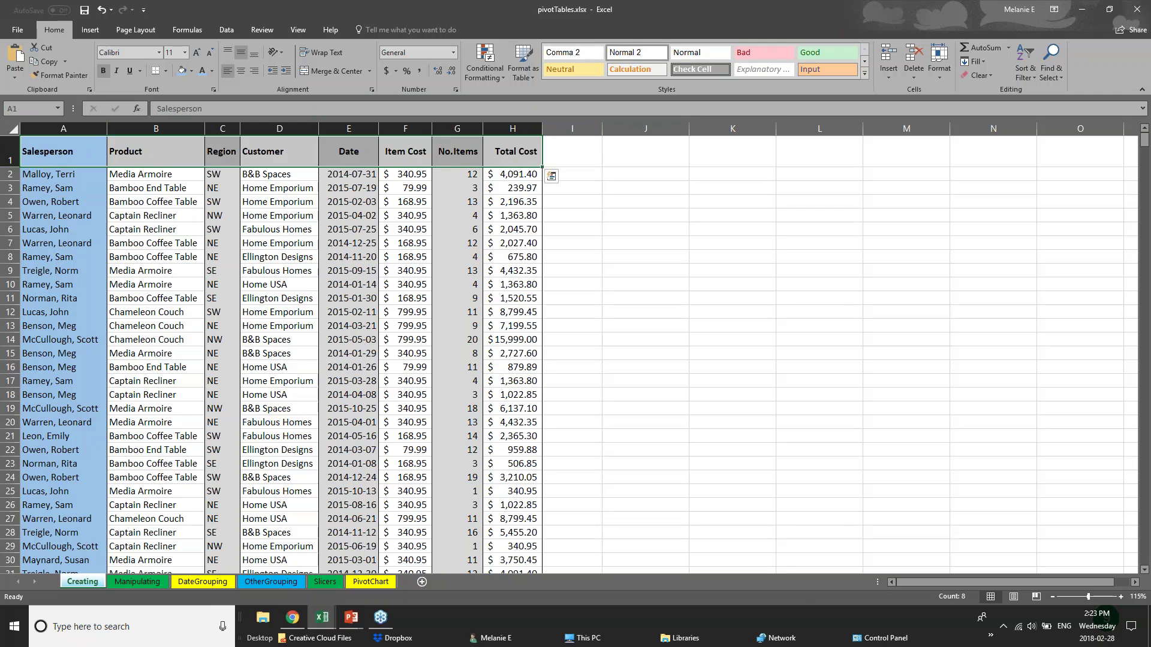
pyautogui.click(12, 154)
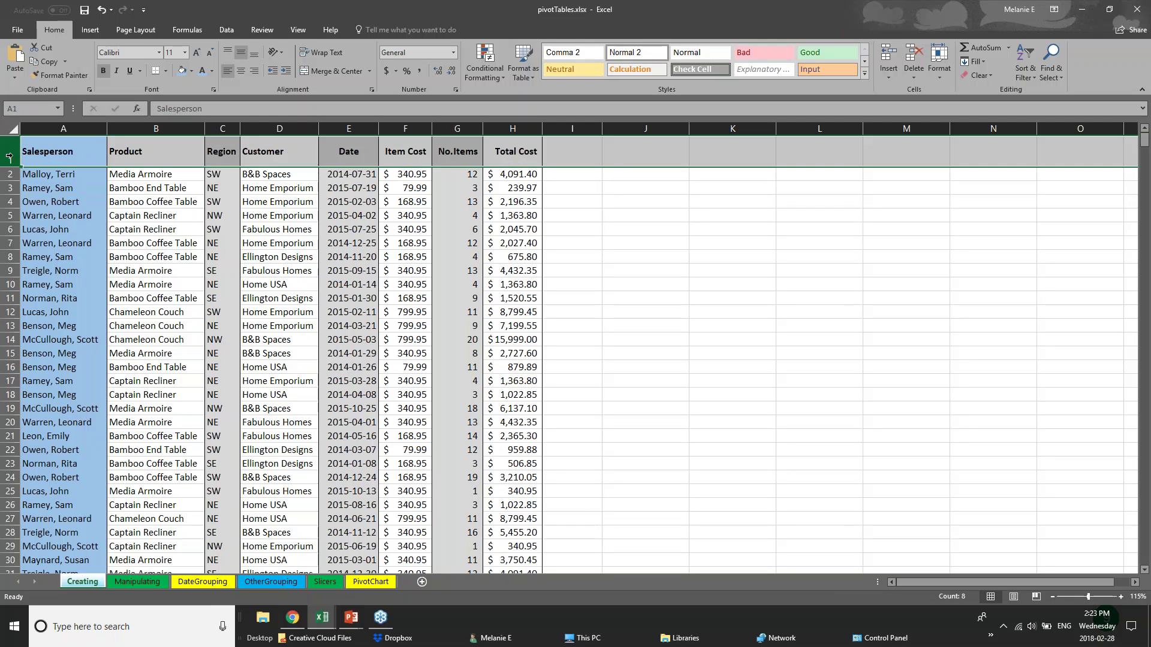
pyautogui.click(167, 71)
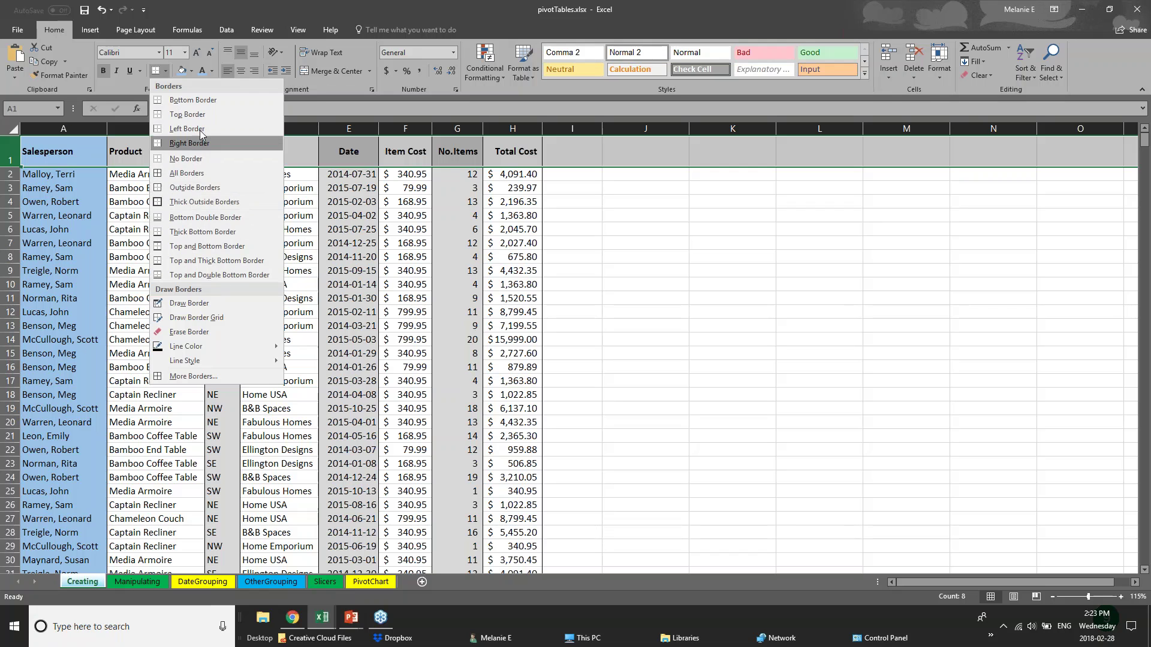
pyautogui.click(8, 152)
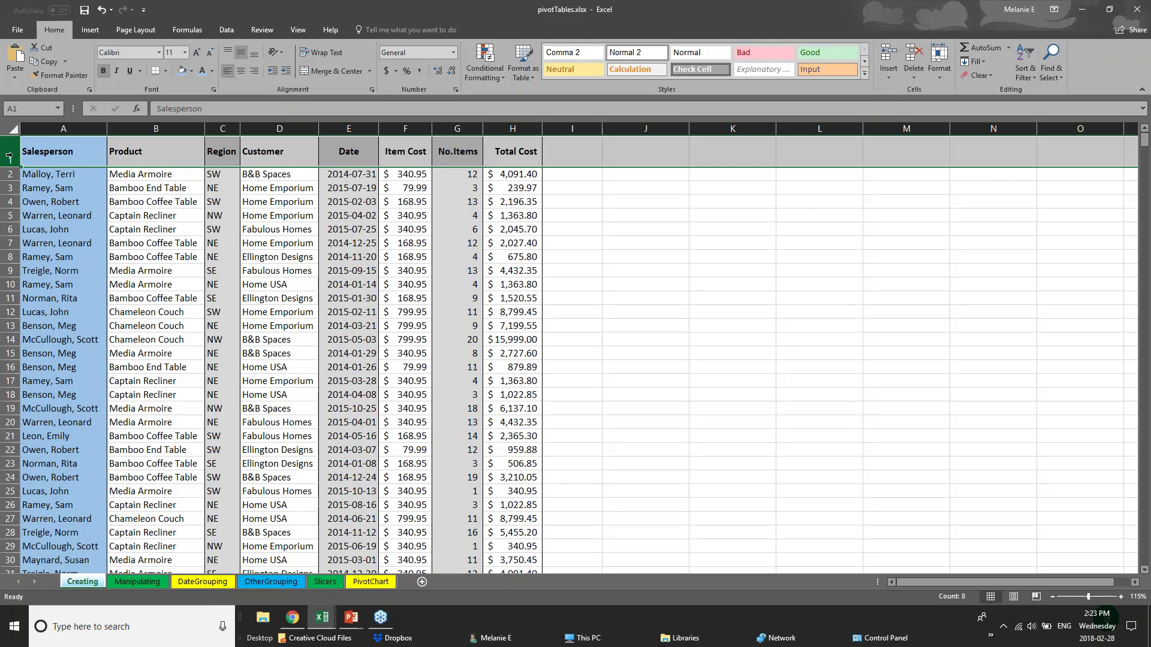
# Apply a thick bottom border to header row 1 of the sales records and check the header cells
pyautogui.click(165, 71)
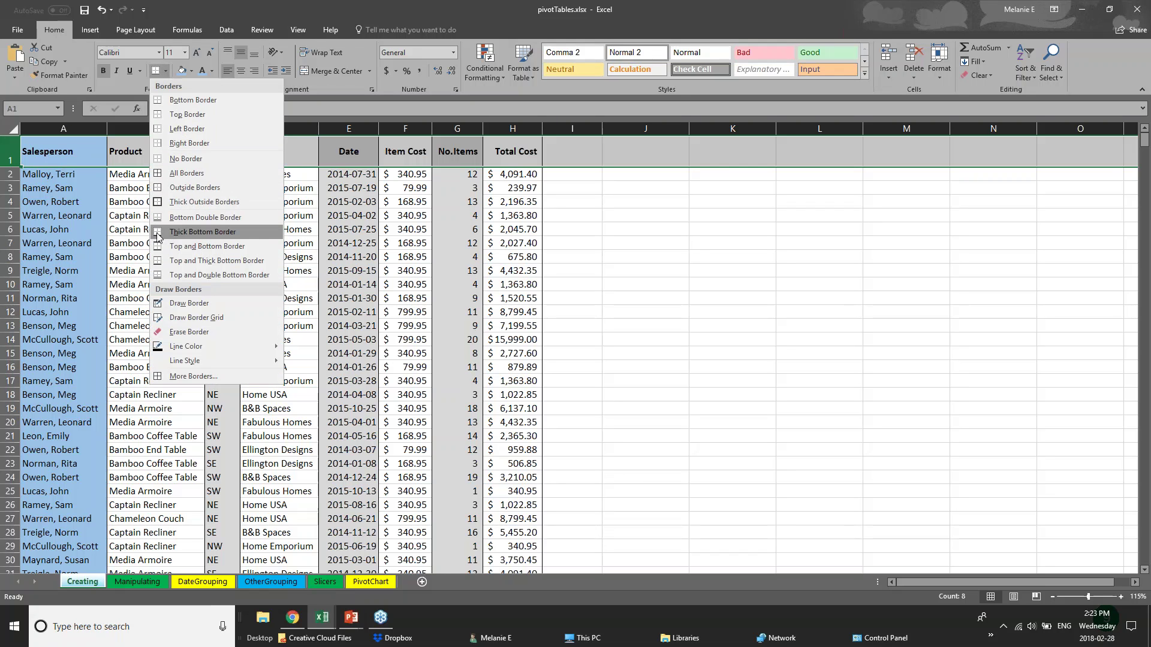
pyautogui.click(180, 232)
pyautogui.click(560, 217)
pyautogui.moveTo(69, 157); pyautogui.dragTo(509, 157)
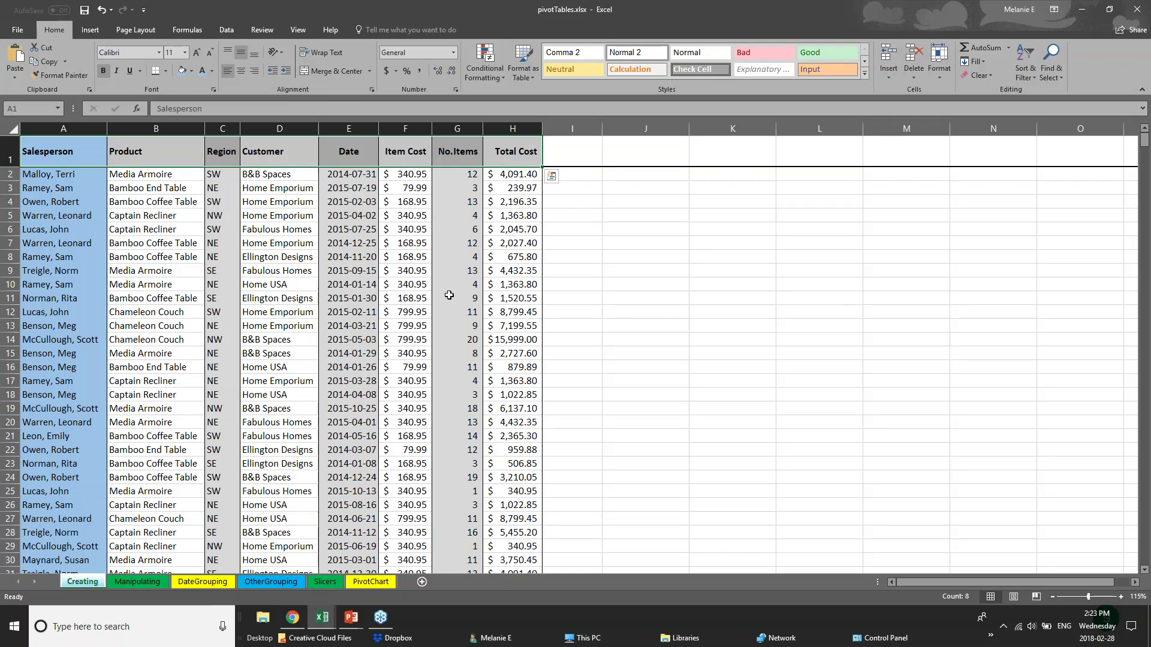
pyautogui.click(268, 364)
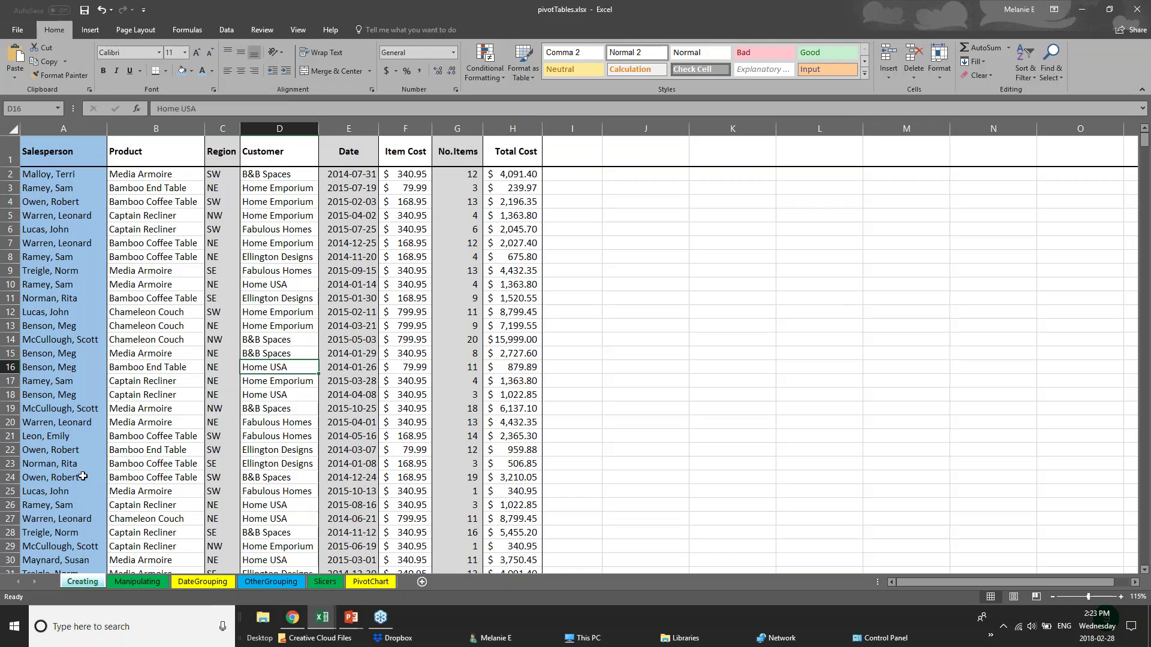
# Look through the sales records and the DateGrouping, OtherGrouping, Slicers and PivotChart sheets
pyautogui.scroll(-1, 82, 477)
pyautogui.scroll(-8, 83, 477)
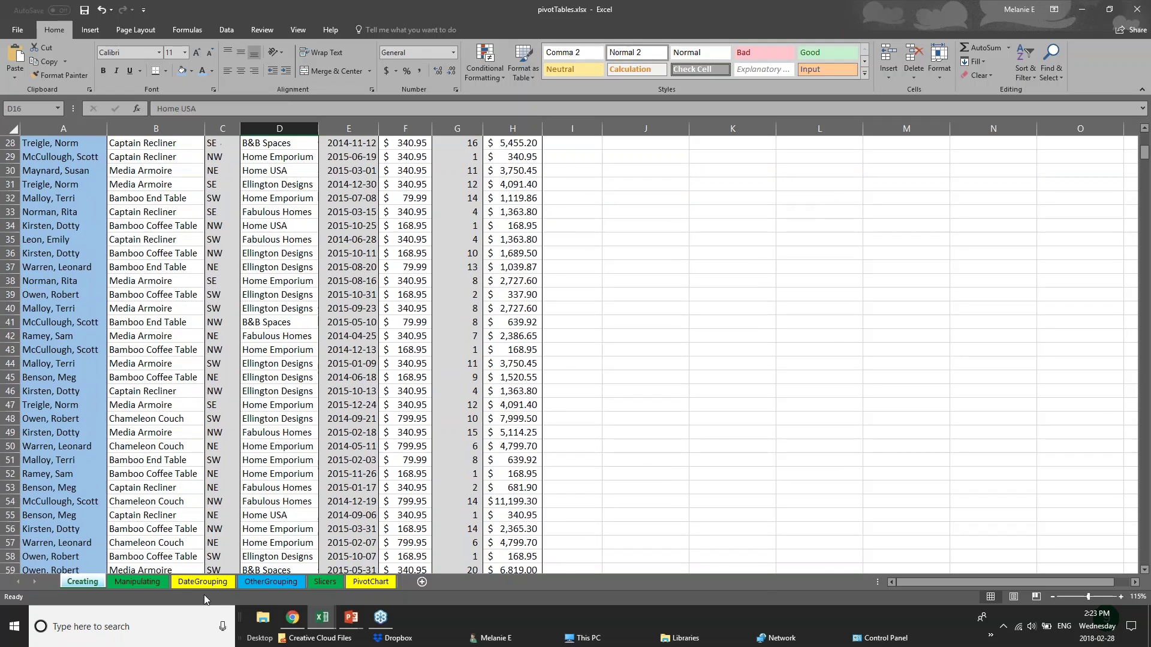
pyautogui.click(202, 581)
pyautogui.click(252, 583)
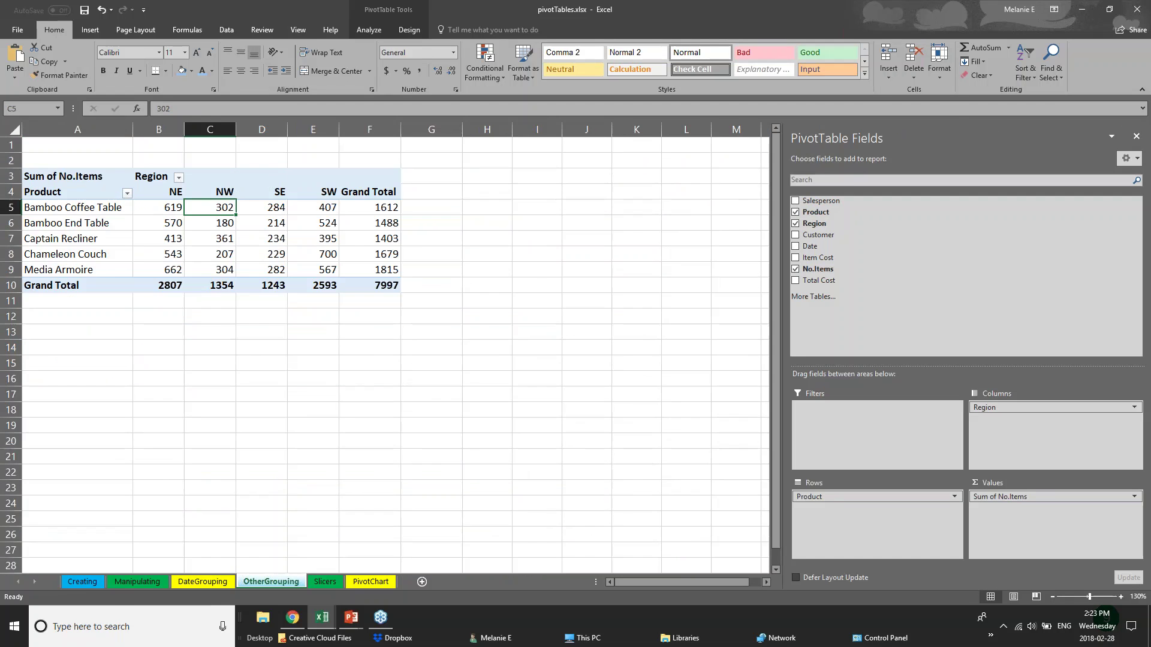
pyautogui.click(327, 582)
pyautogui.click(360, 582)
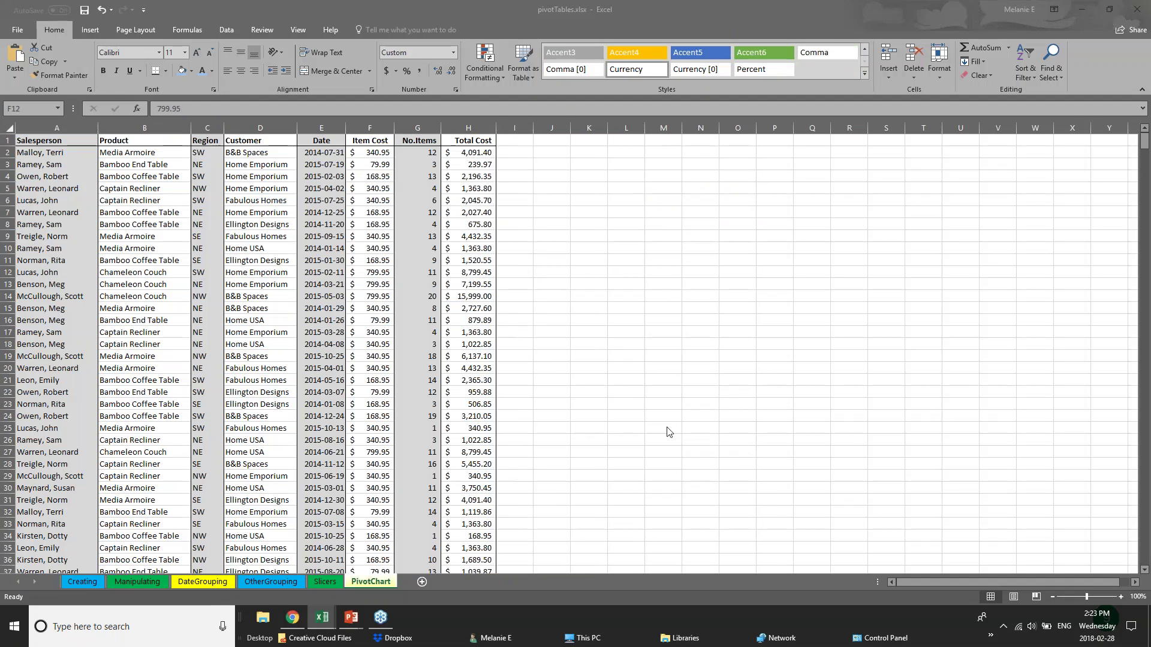
# Switch to the 01 - Examples.xlsx workbook and examine the quarter columns, Gross Revenue row and month headings on the 2017 Budget sheet
pyautogui.moveTo(327, 621)
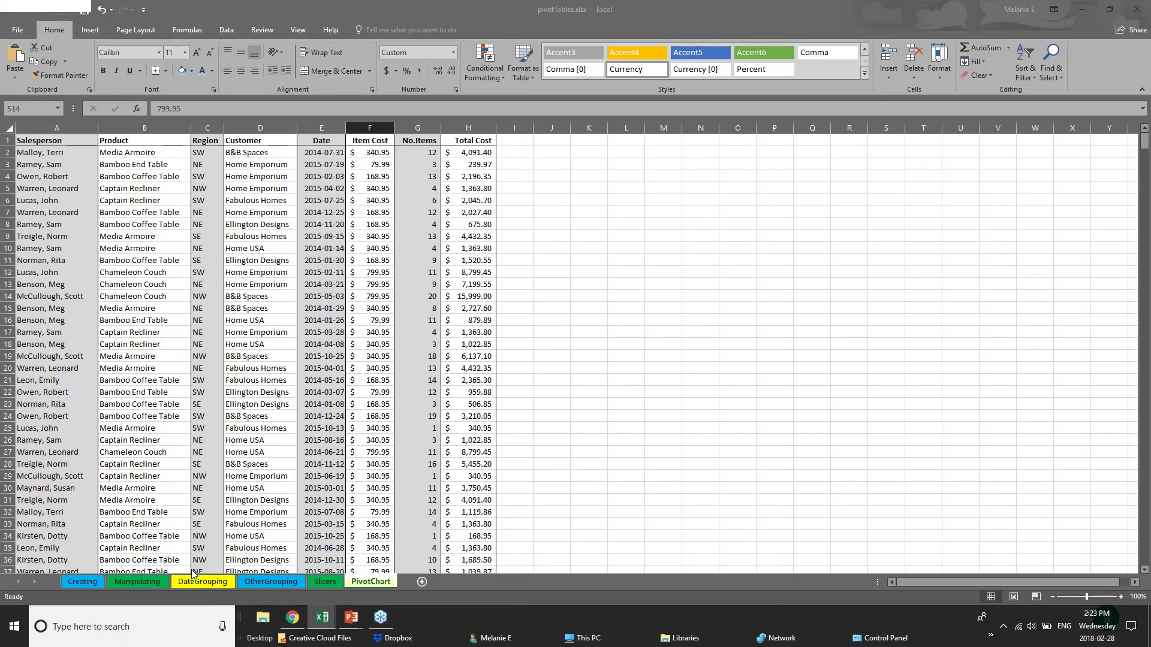
pyautogui.hotkey('ctrl', 'Tab')
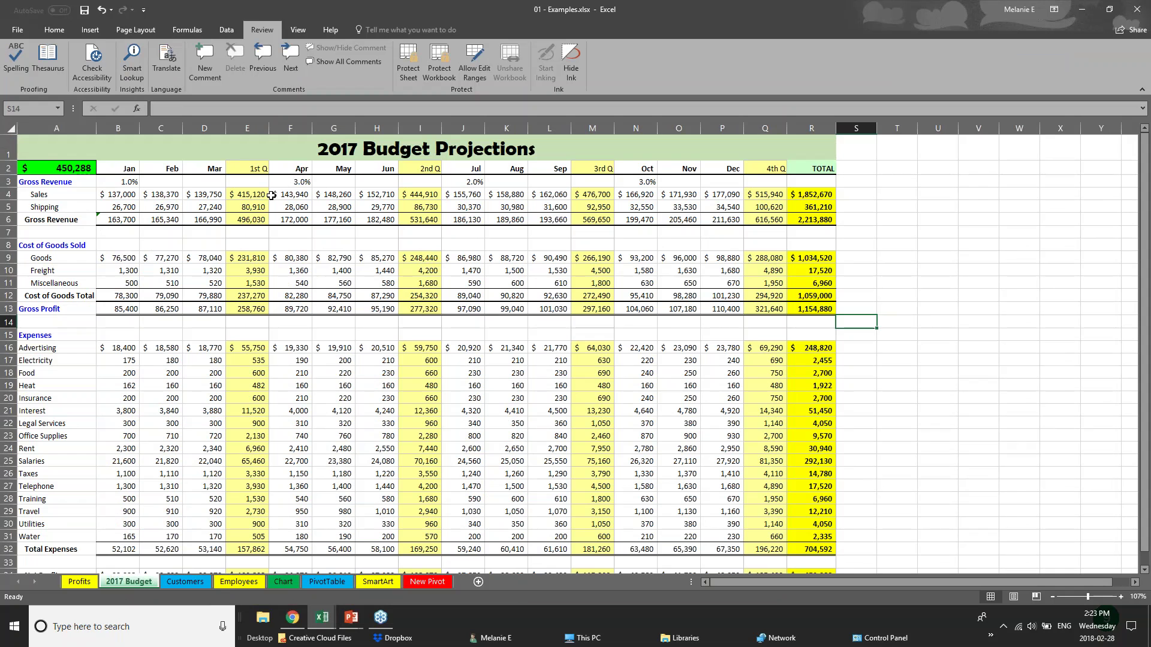
pyautogui.click(247, 128)
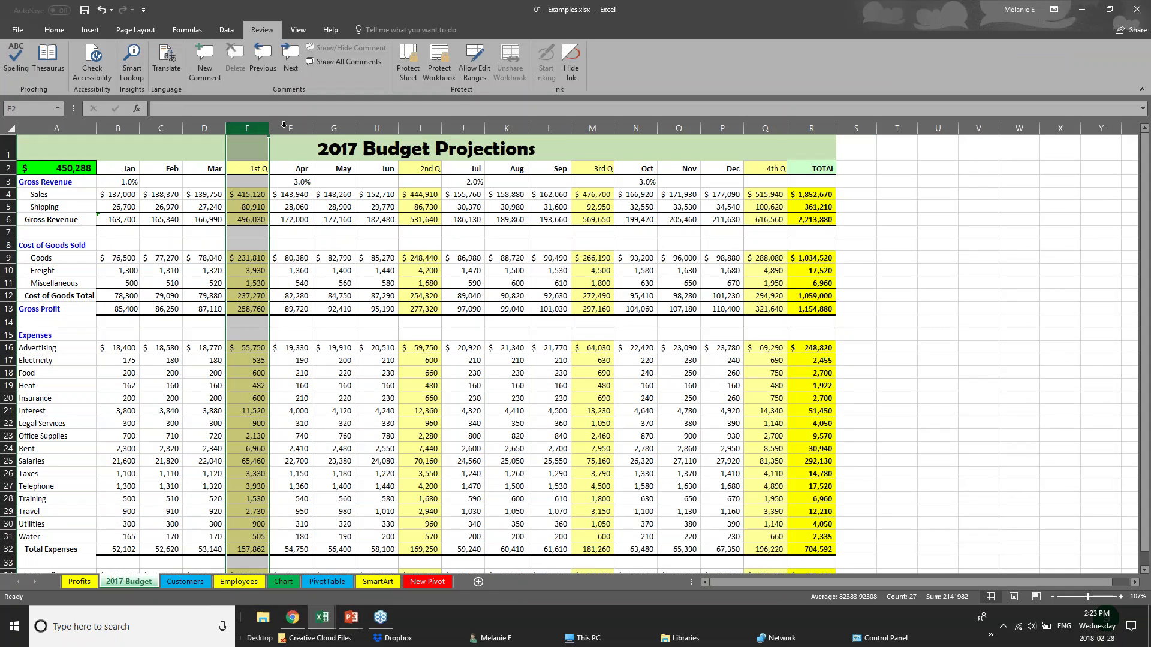
pyautogui.click(426, 127)
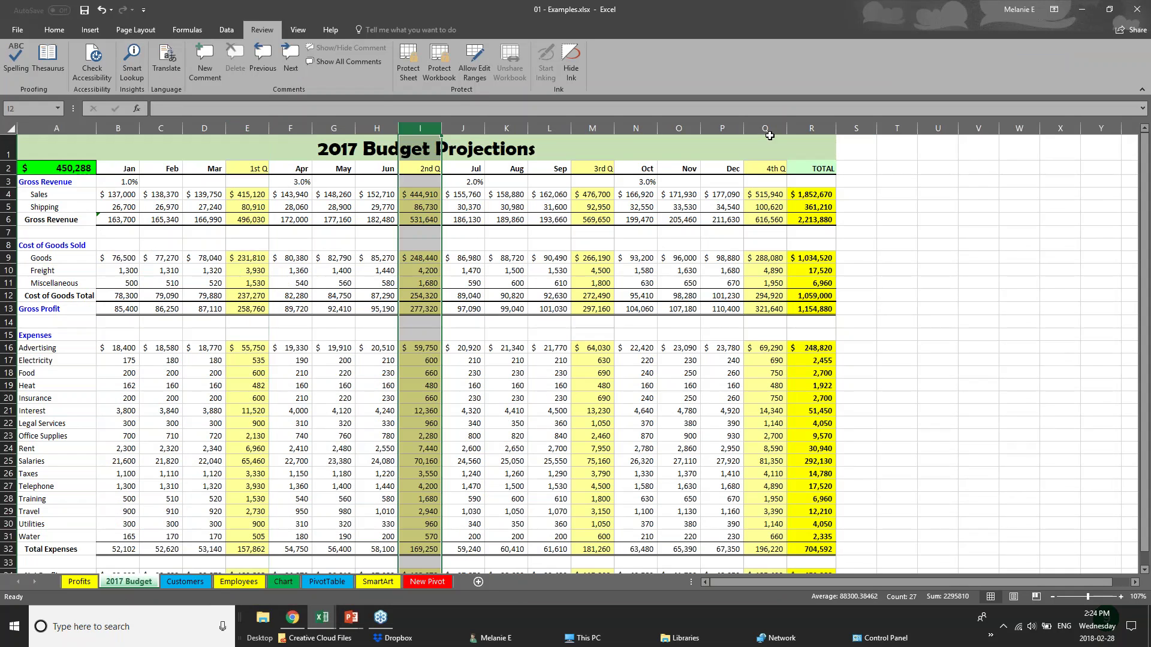
pyautogui.click(767, 127)
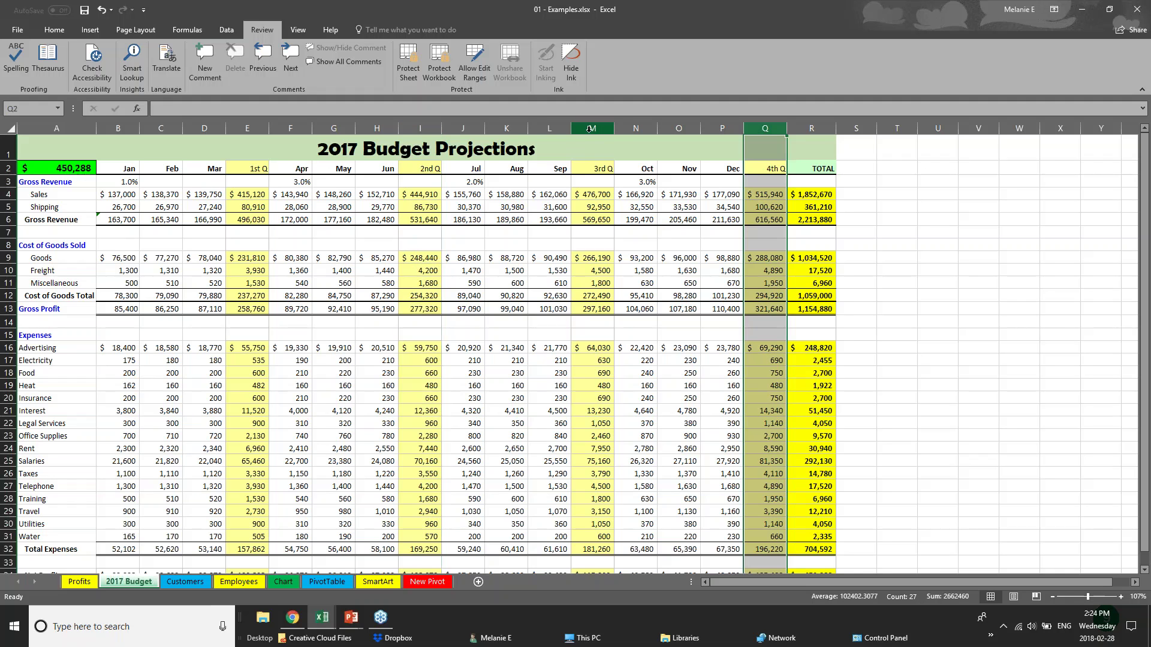
pyautogui.click(592, 128)
pyautogui.moveTo(119, 221); pyautogui.dragTo(809, 220)
pyautogui.moveTo(133, 168); pyautogui.dragTo(809, 166)
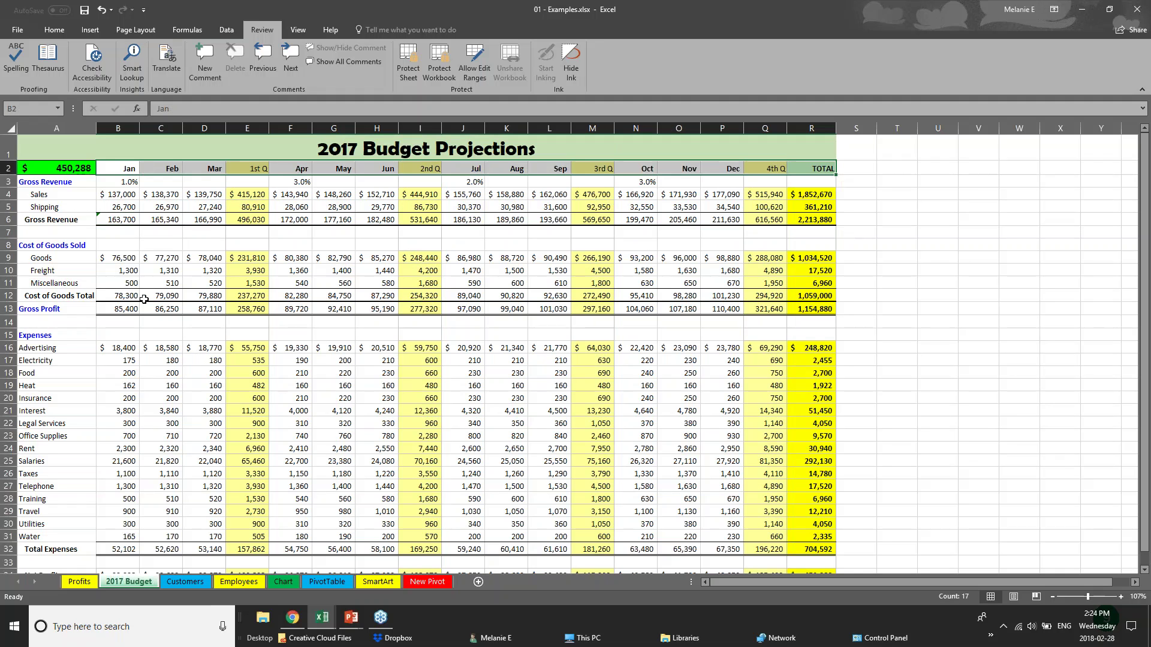
# Remove all borders from the entire 2017 Budget sheet
pyautogui.scroll(-1, 547, 502)
pyautogui.scroll(1, 547, 503)
pyautogui.click(12, 129)
pyautogui.click(52, 30)
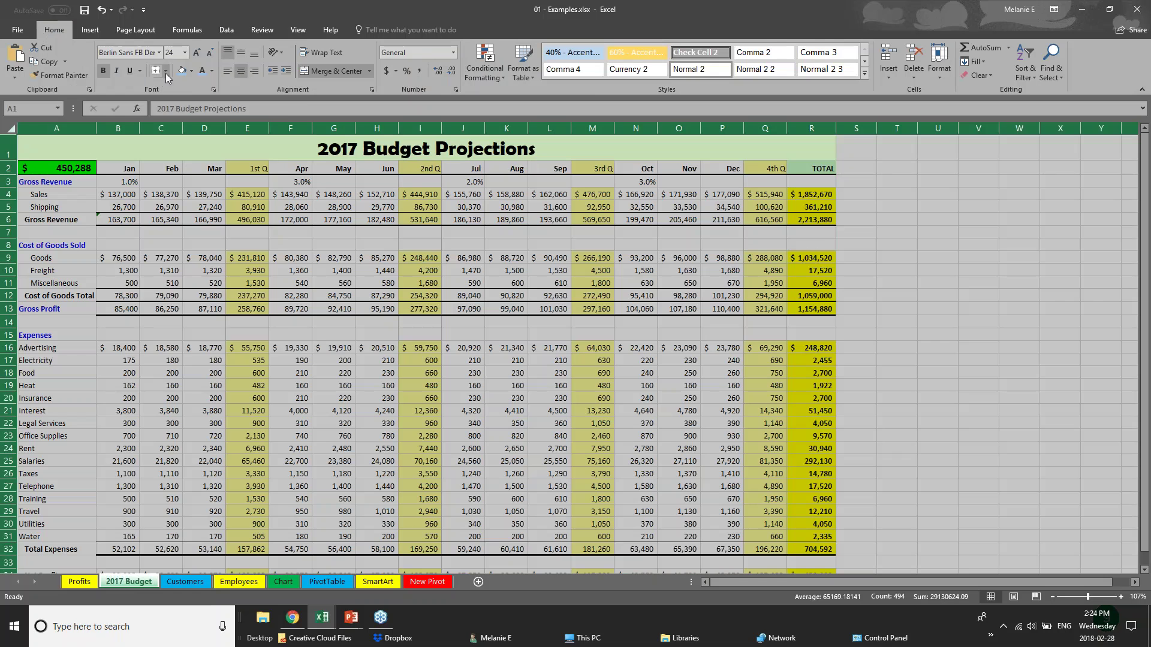
pyautogui.click(165, 71)
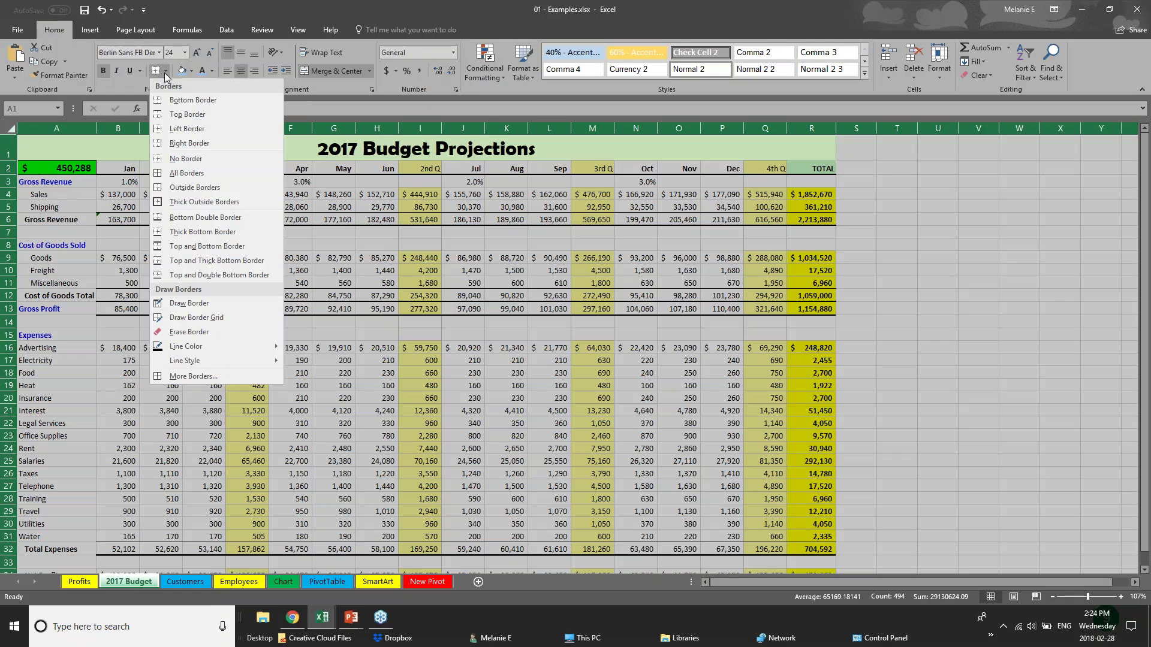
pyautogui.click(197, 160)
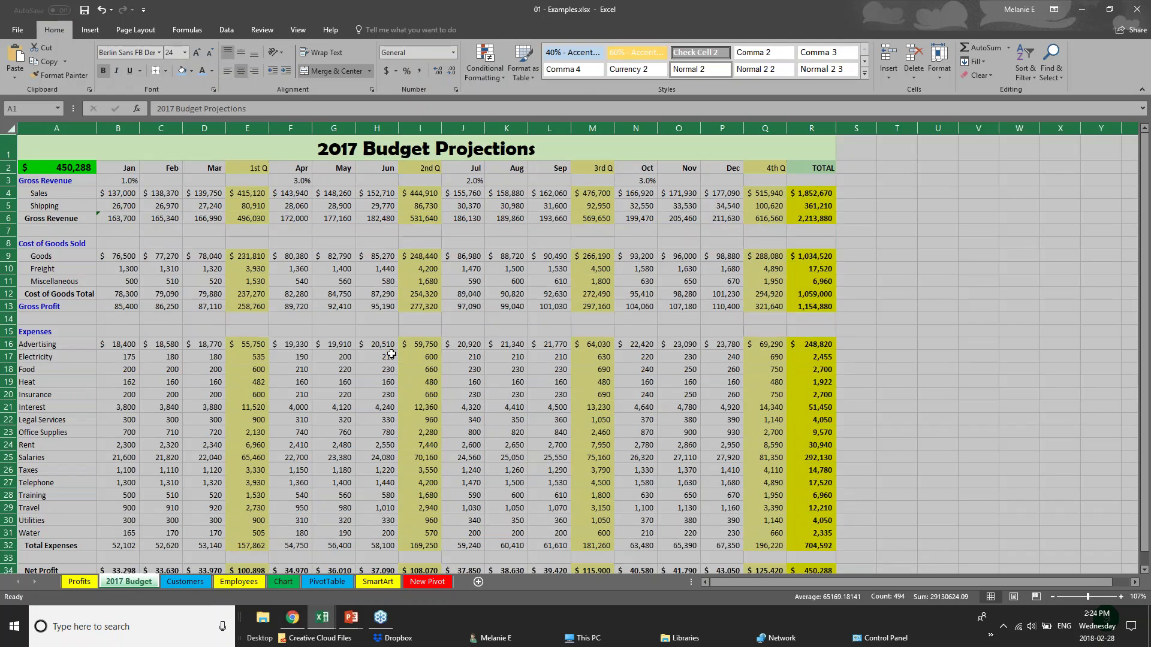
pyautogui.click(443, 328)
# Apply a top and bottom border and a light blue fill to the month and quarter headings in B2:R2
pyautogui.moveTo(128, 170); pyautogui.dragTo(821, 169)
pyautogui.click(166, 71)
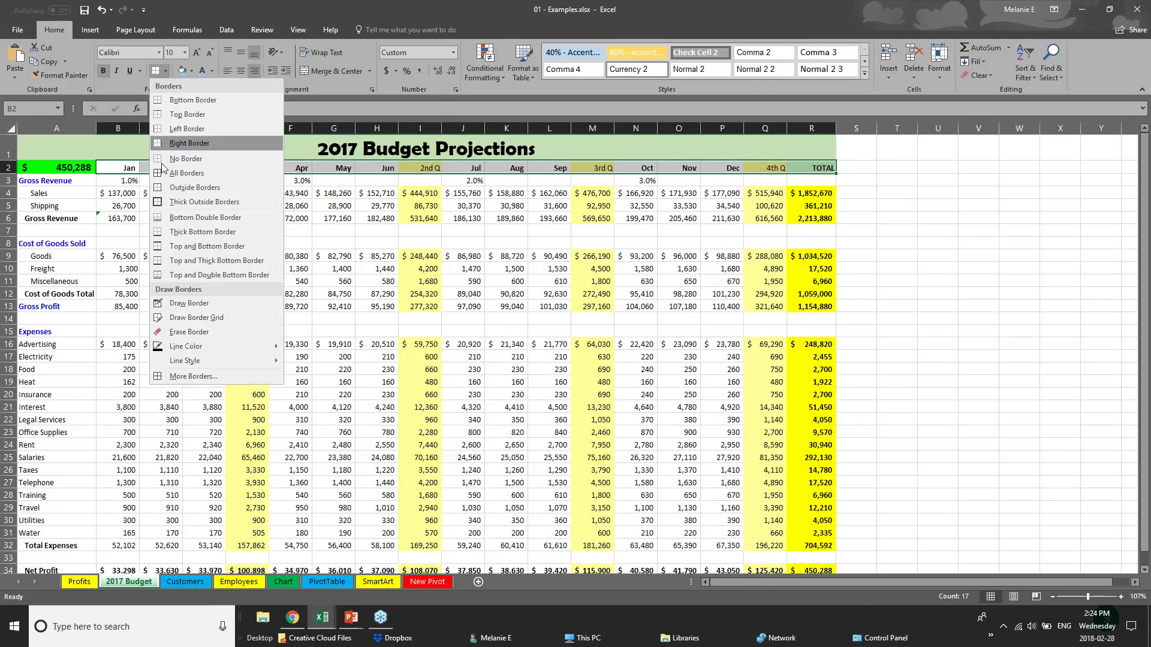
pyautogui.click(180, 247)
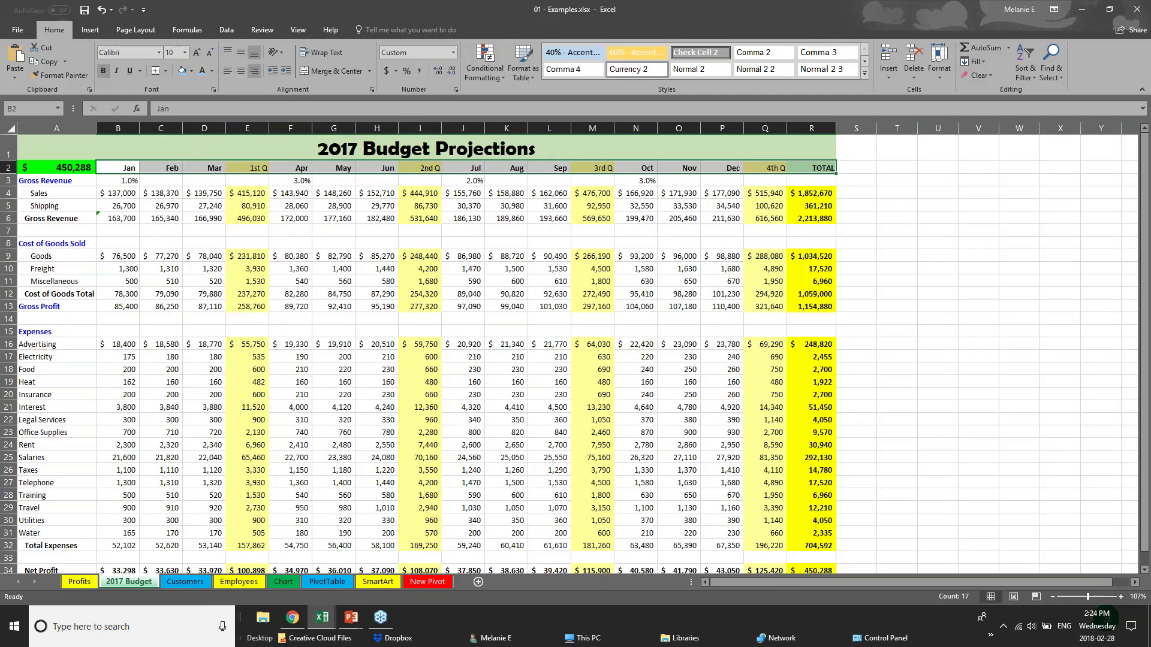
pyautogui.click(172, 281)
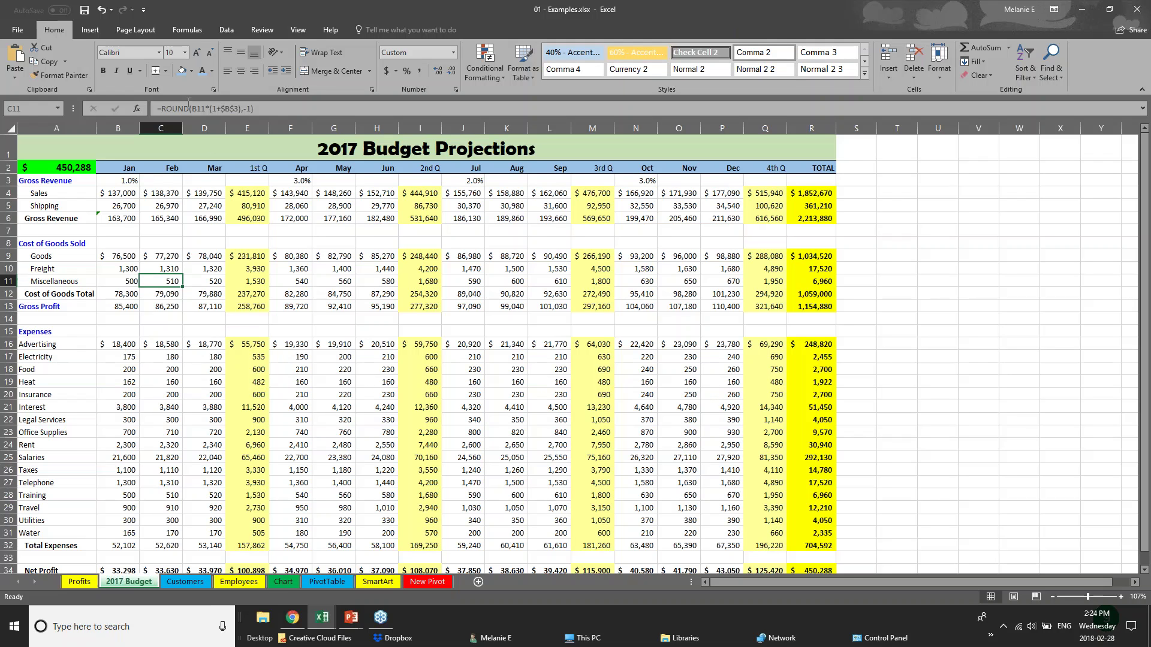
pyautogui.click(180, 216)
# Change the font of the 2017 Budget Projections title to Arial and look at the title text's quick formatting options
pyautogui.click(320, 149)
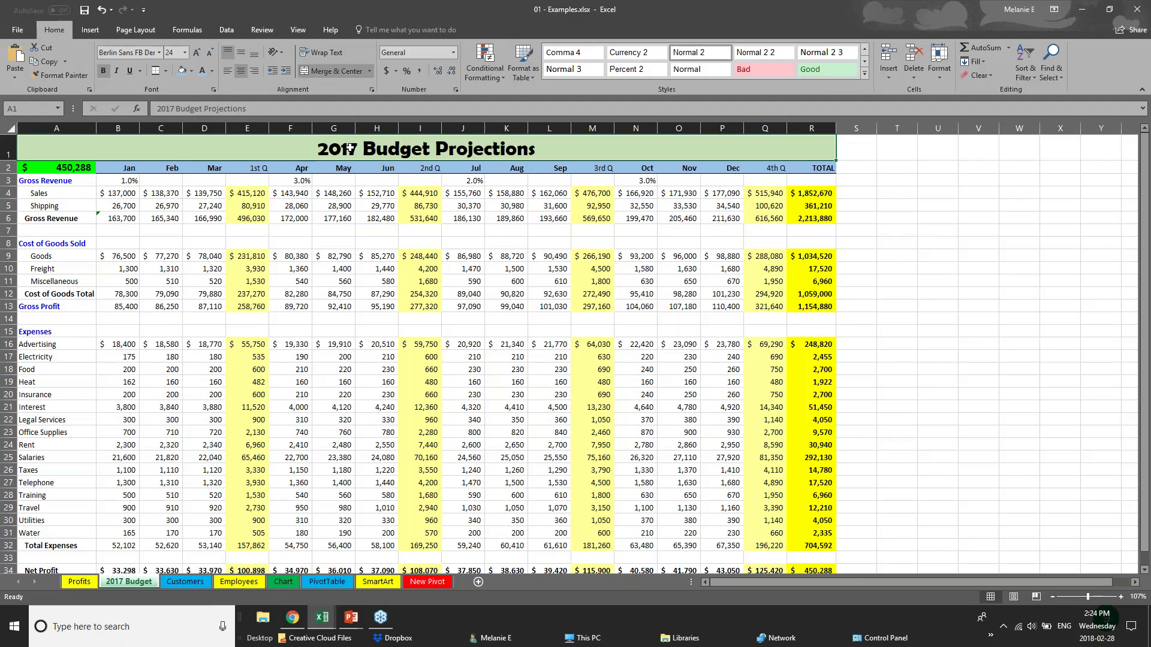
pyautogui.click(108, 193)
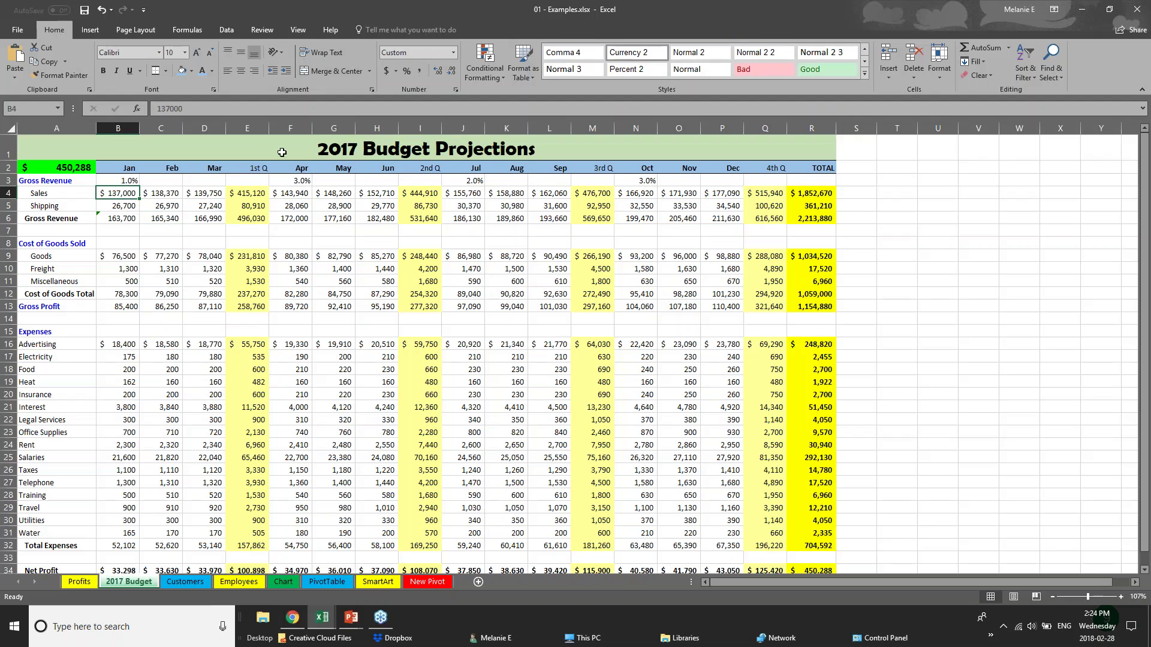
pyautogui.click(8, 147)
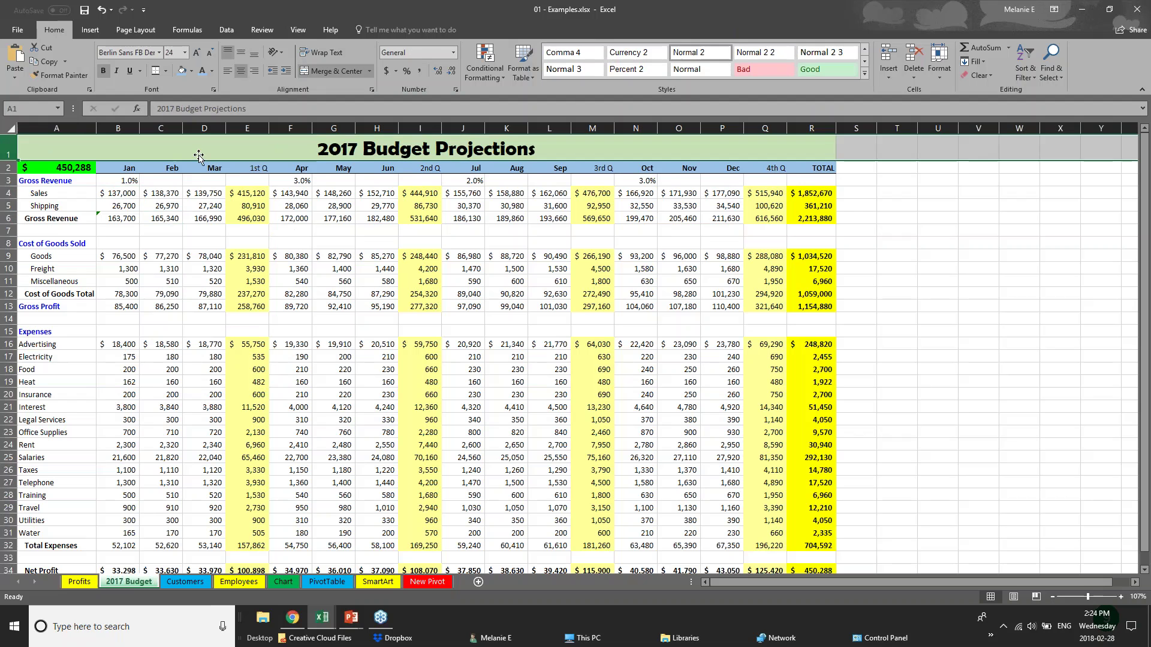
pyautogui.doubleClick(322, 150)
pyautogui.moveTo(321, 150); pyautogui.dragTo(537, 152)
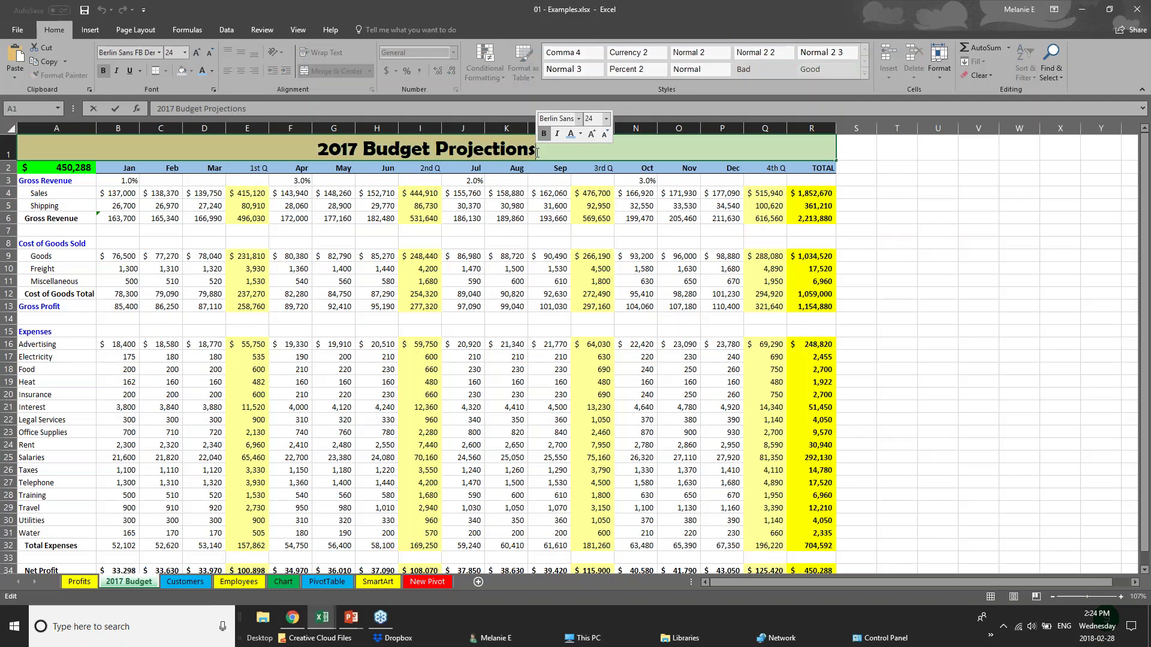
pyautogui.click(160, 54)
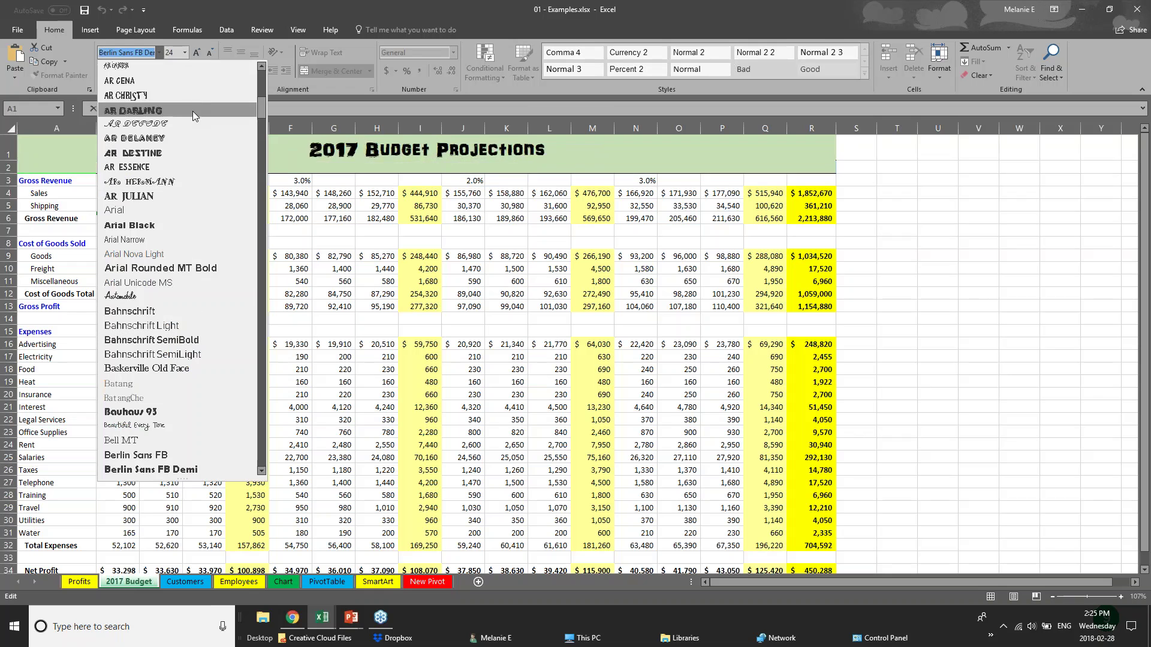
pyautogui.click(181, 213)
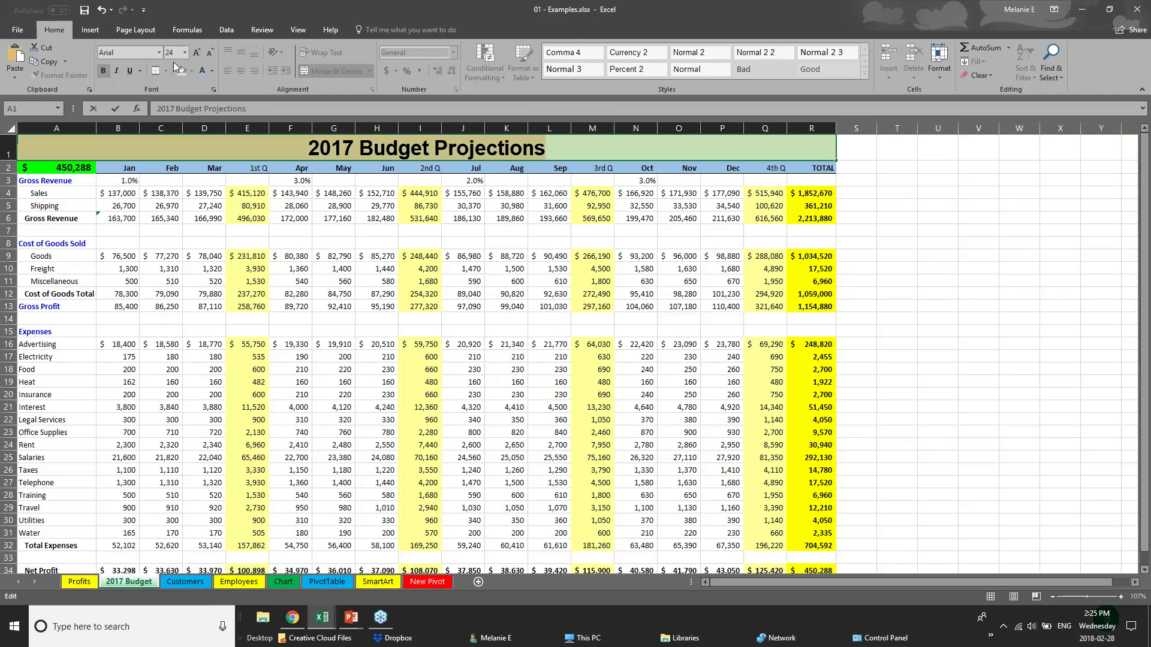
pyautogui.rightClick(408, 151)
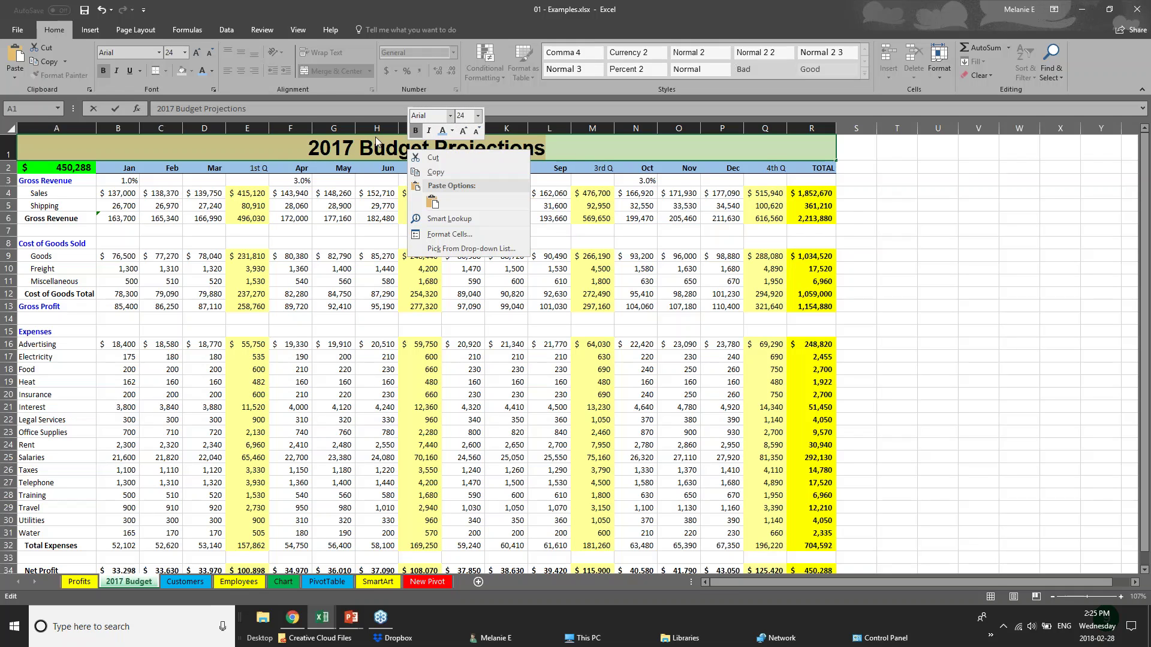
pyautogui.press('Escape')
pyautogui.press('Escape')
pyautogui.click(305, 493)
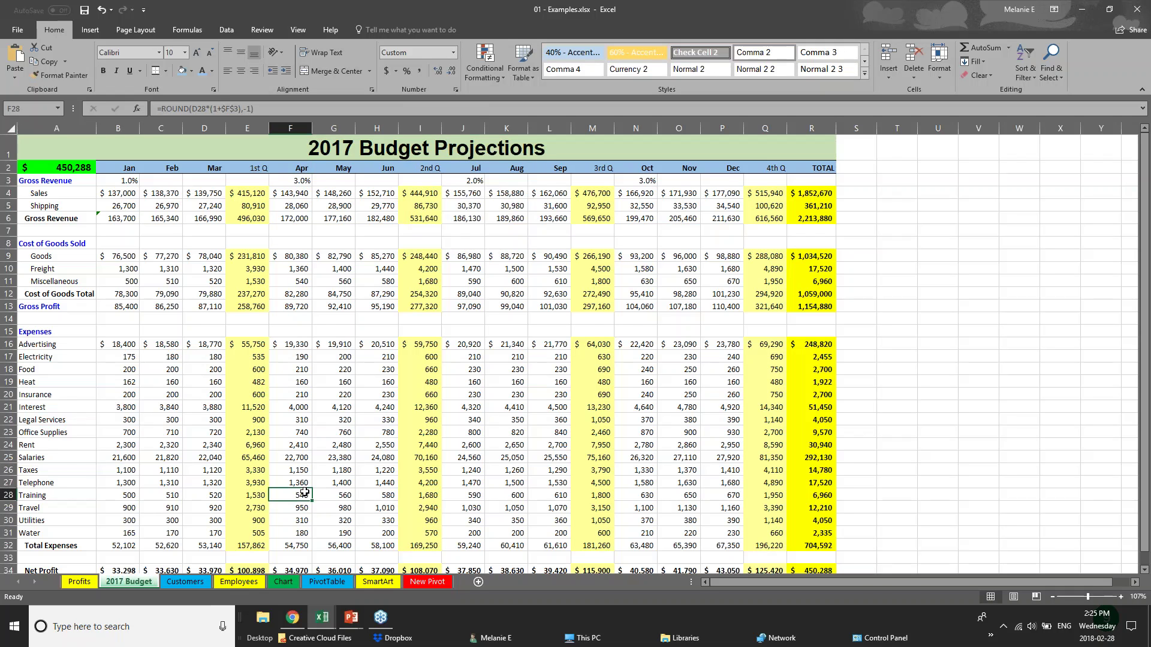
# Fill the Net Profit row A34:R34 with dark grey and set its text colour to white
pyautogui.scroll(-3, 305, 492)
pyautogui.moveTo(815, 444); pyautogui.dragTo(18, 439)
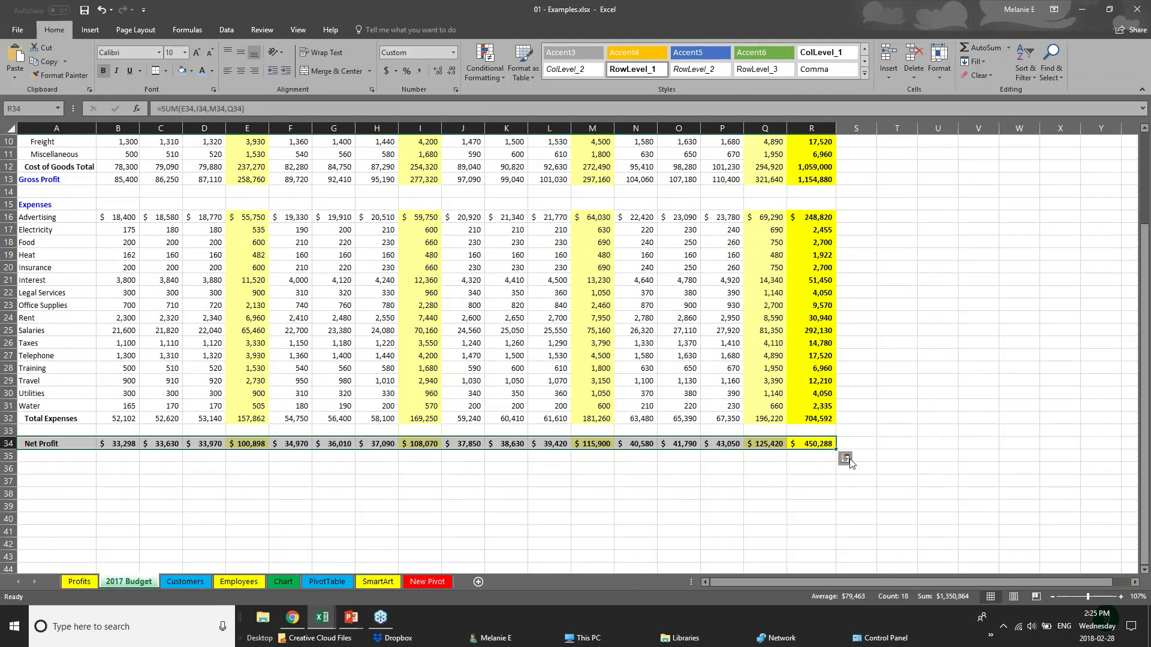
pyautogui.click(191, 70)
pyautogui.click(193, 89)
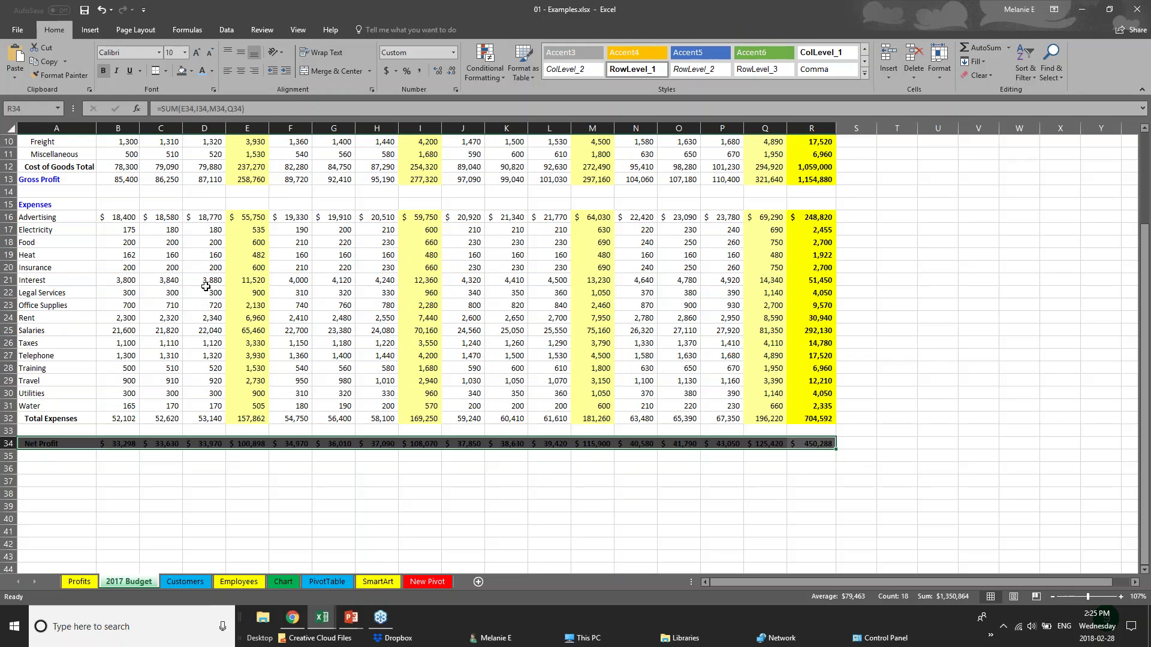
pyautogui.click(212, 71)
pyautogui.click(202, 113)
pyautogui.click(452, 470)
pyautogui.scroll(1, 453, 470)
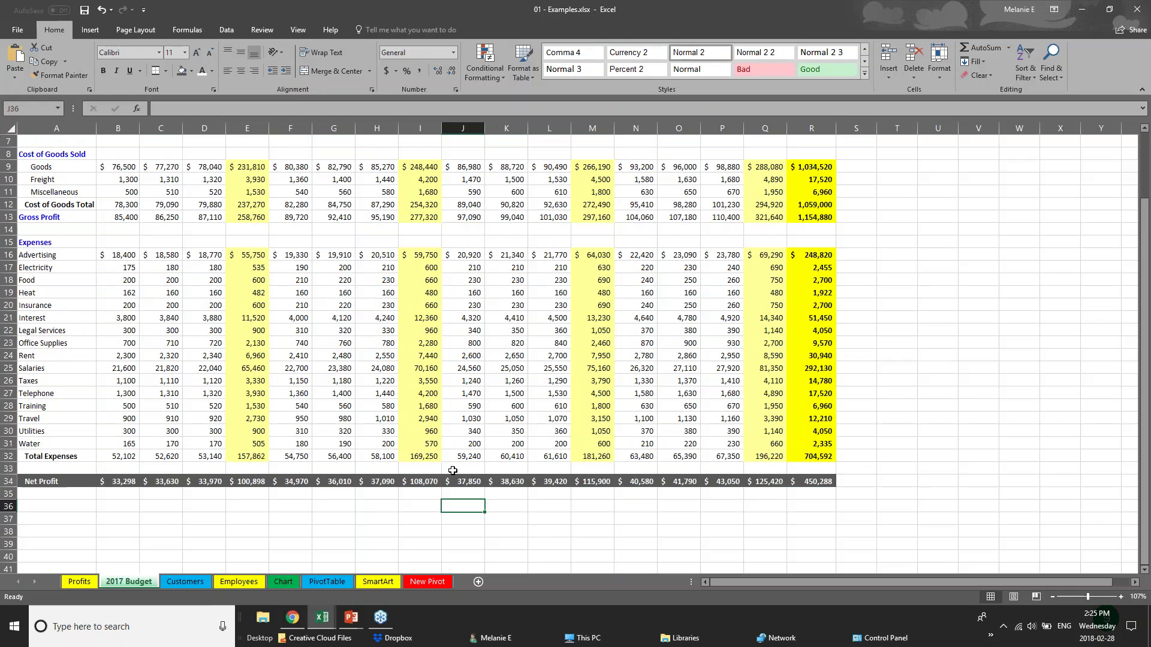
pyautogui.scroll(2, 452, 470)
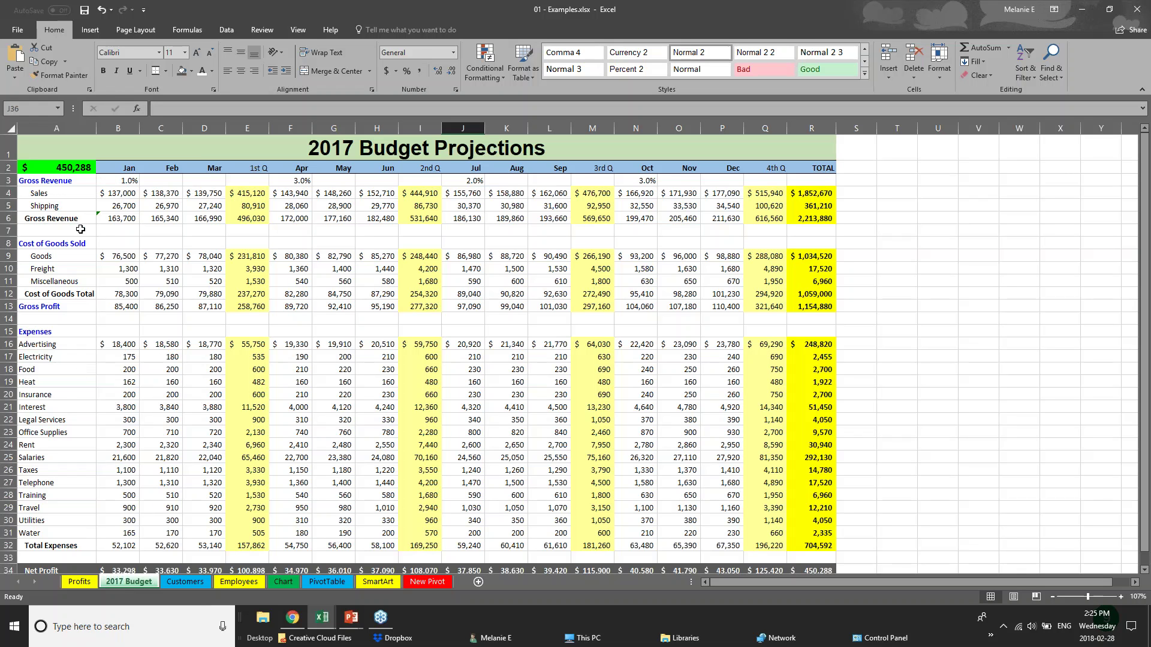
# Switch to the PowerPoint slideshow and advance from Formatting Worksheets to the Creating Charts slide
pyautogui.click(352, 619)
pyautogui.click(426, 595)
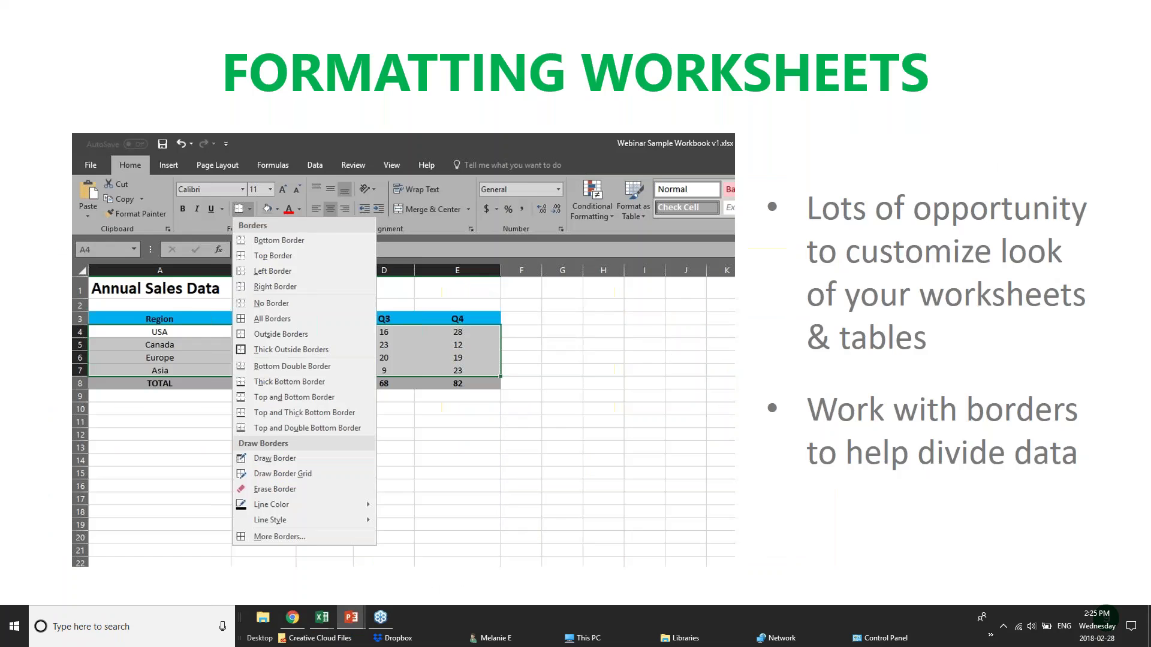
pyautogui.click(593, 470)
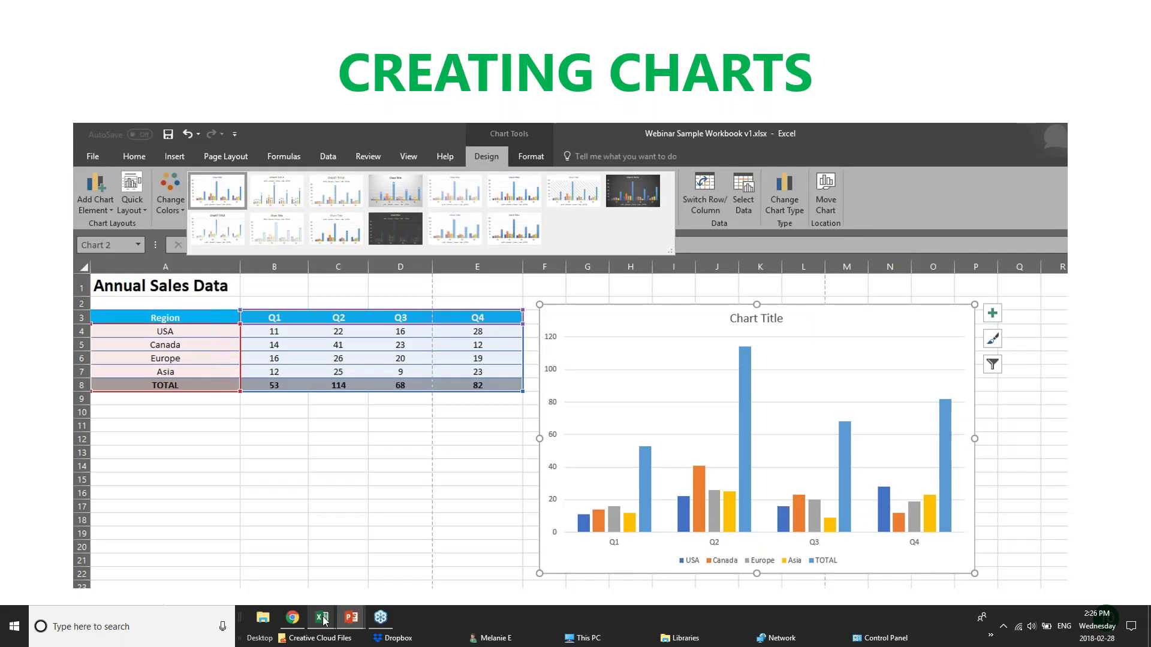
# Switch to Webinar Sample Workbook v1.xlsx in Excel and examine the Annual Sales Data table values alongside the column chart
pyautogui.moveTo(322, 618)
pyautogui.click(401, 574)
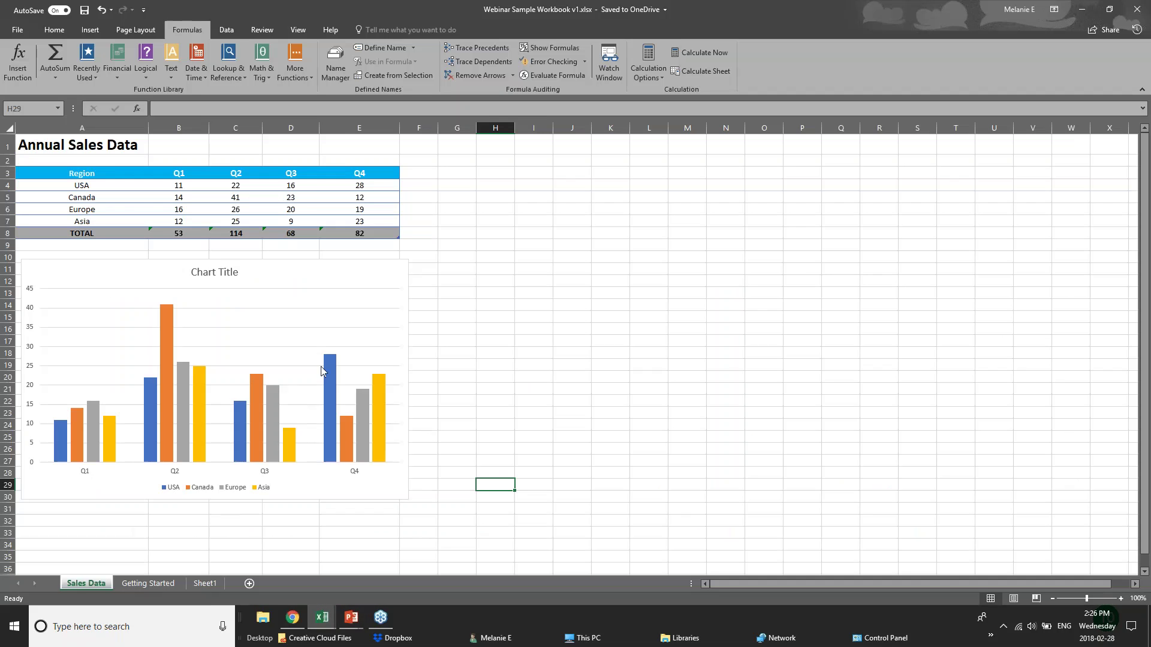
pyautogui.click(310, 196)
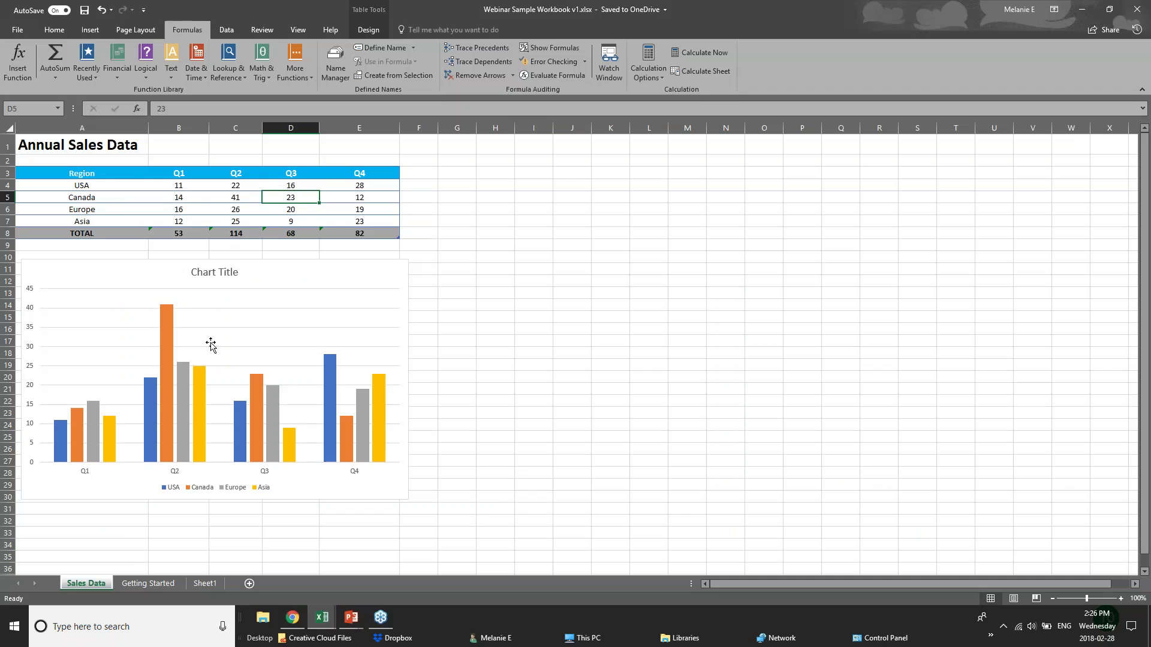
pyautogui.click(201, 188)
pyautogui.click(246, 189)
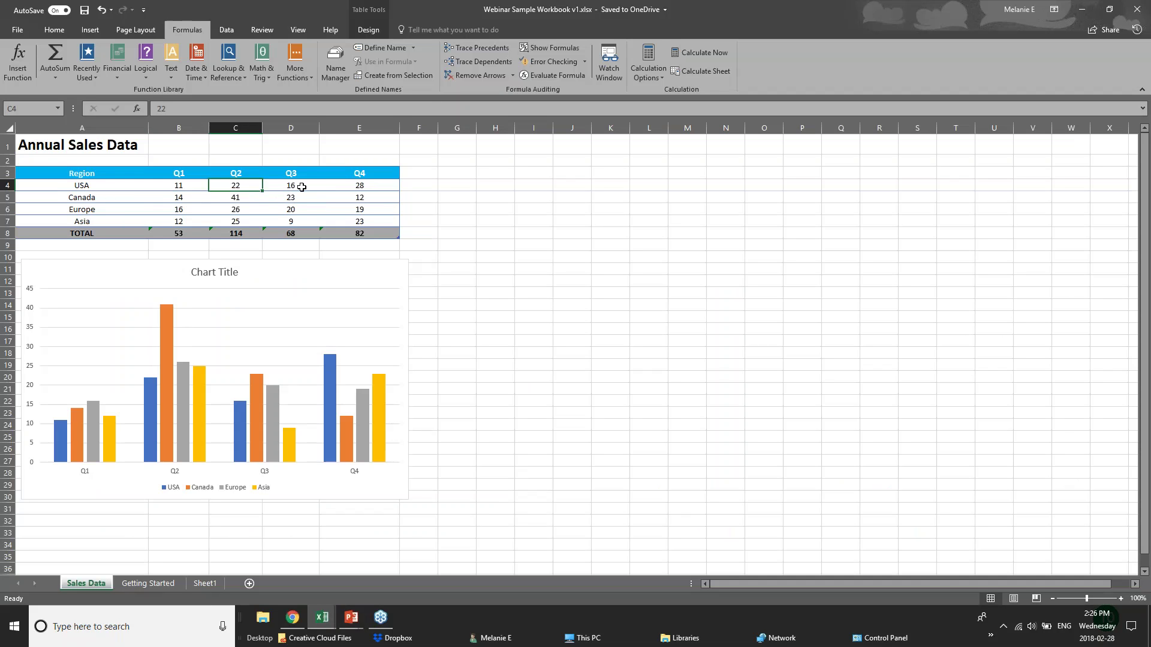
# Examine the USA row's Q3 and Q4 values and the Q4 and Q1 totals in the Annual Sales Data table
pyautogui.click(301, 187)
pyautogui.click(355, 183)
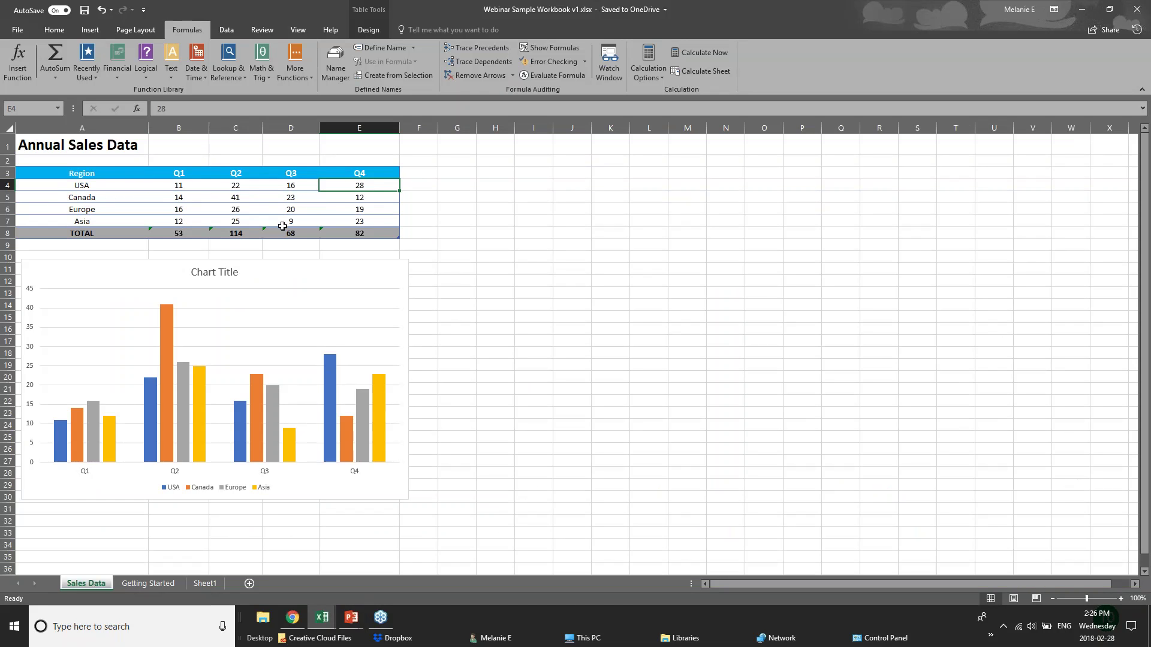
pyautogui.click(377, 232)
pyautogui.click(180, 233)
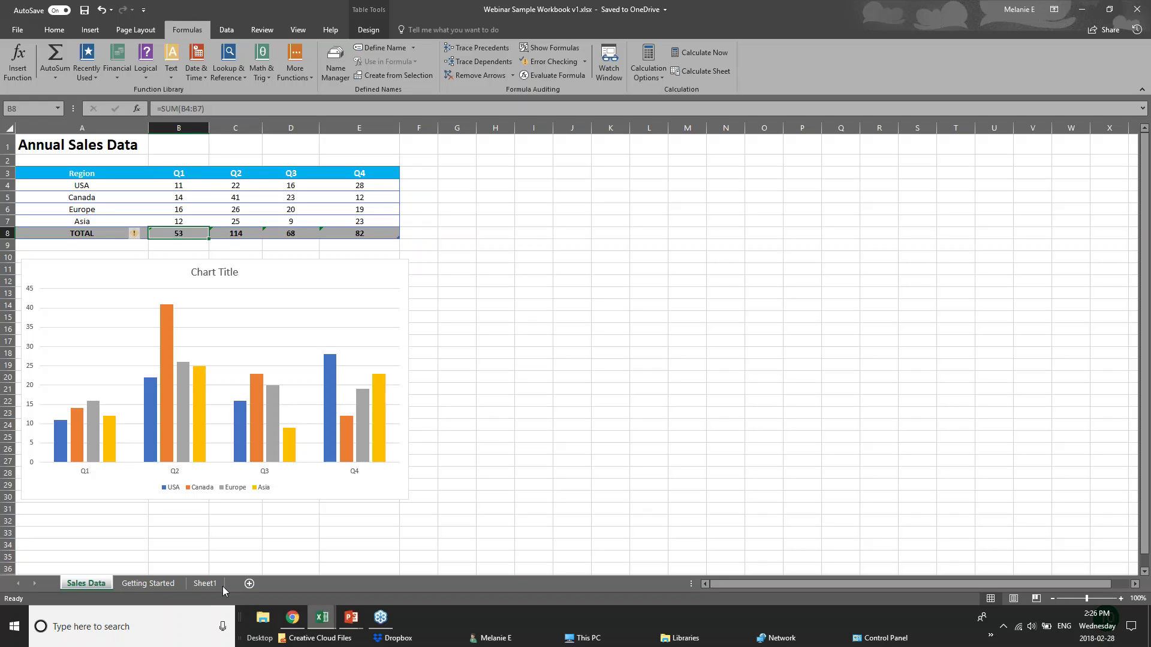
# Switch to the 01 - Examples.xlsx workbook and open its Chart worksheet
pyautogui.click(318, 620)
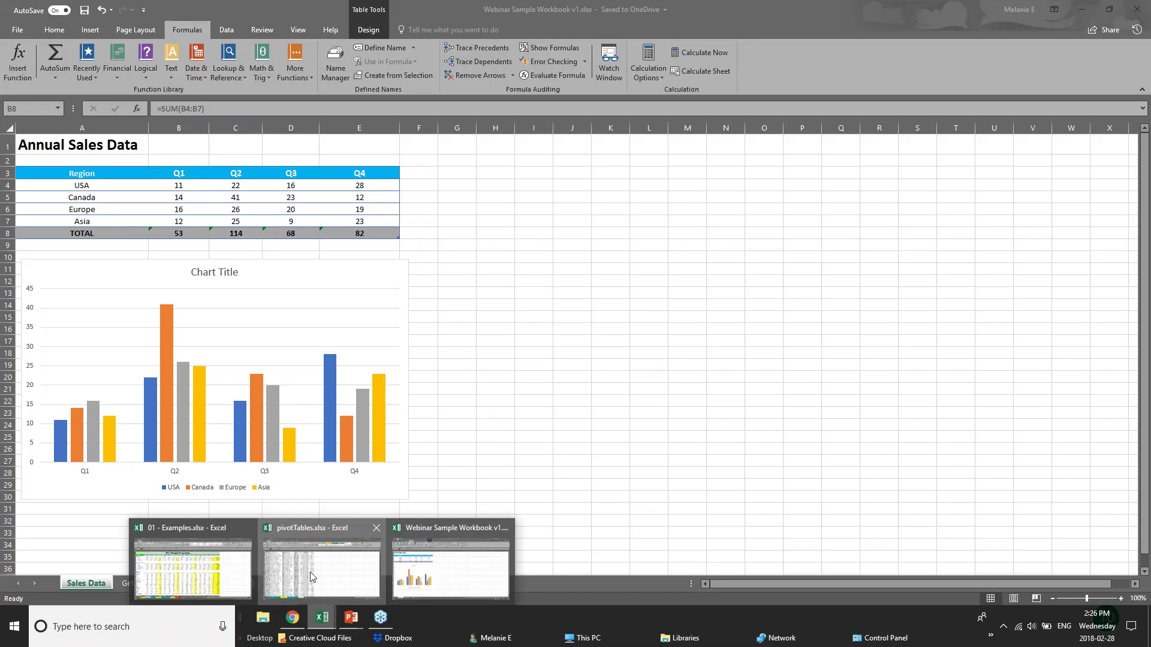
pyautogui.click(316, 576)
pyautogui.click(321, 620)
pyautogui.click(263, 584)
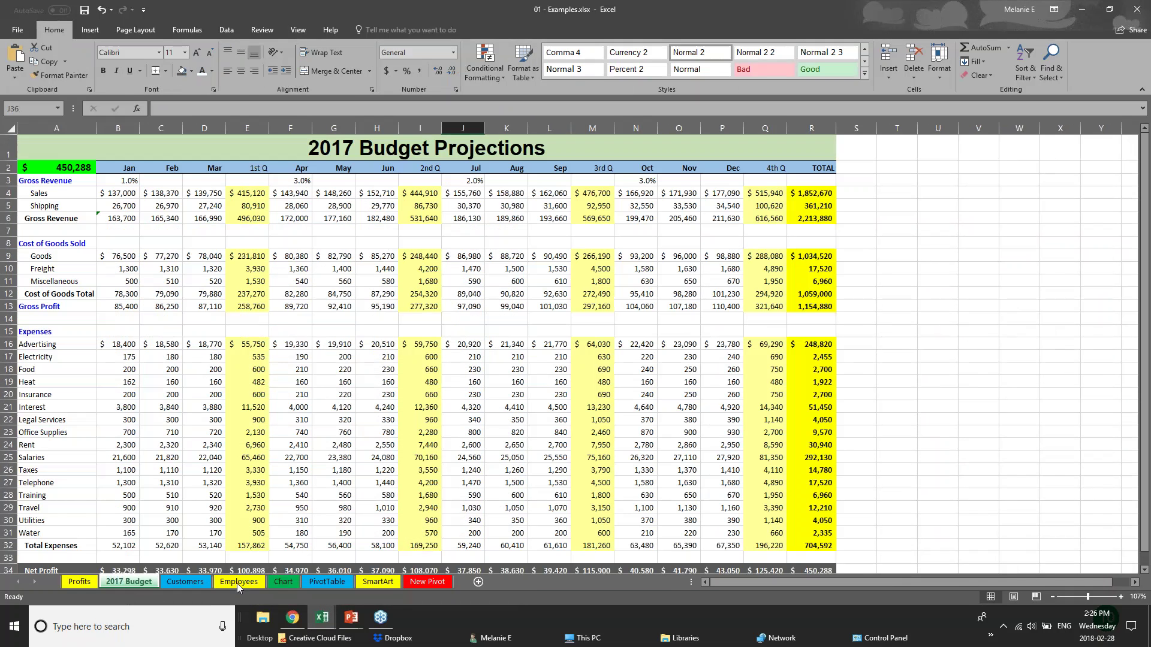
pyautogui.click(282, 582)
# Delete the existing dark Furniture Sales by Region column chart from the Chart worksheet
pyautogui.moveTo(738, 375); pyautogui.dragTo(910, 380)
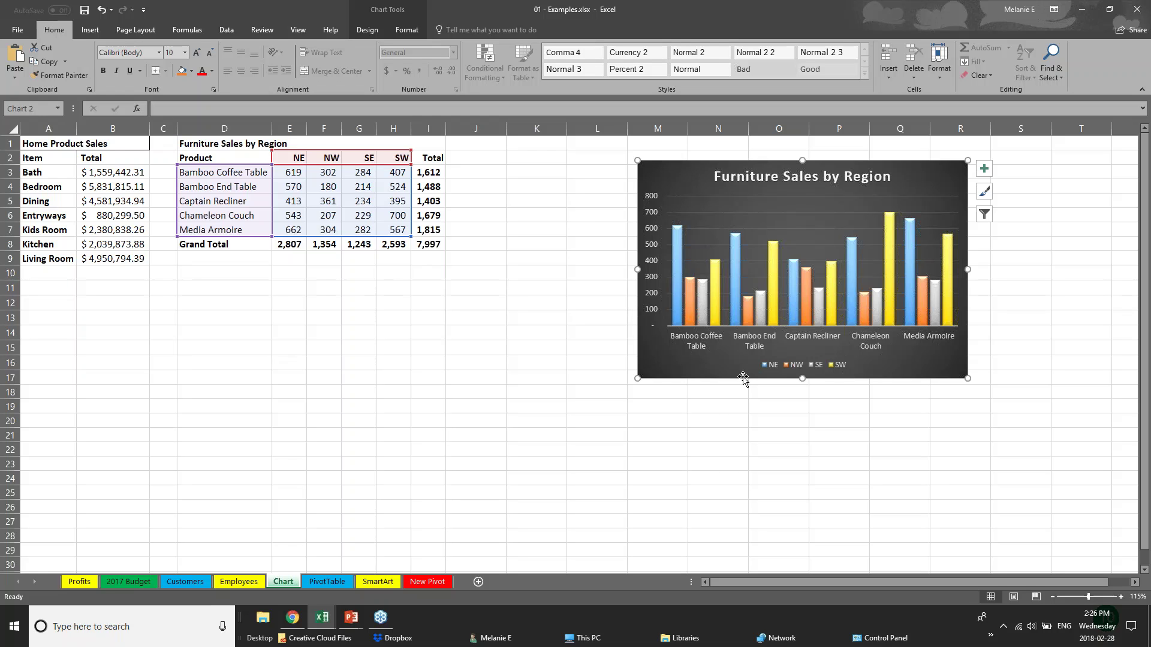
pyautogui.moveTo(779, 376); pyautogui.dragTo(861, 371)
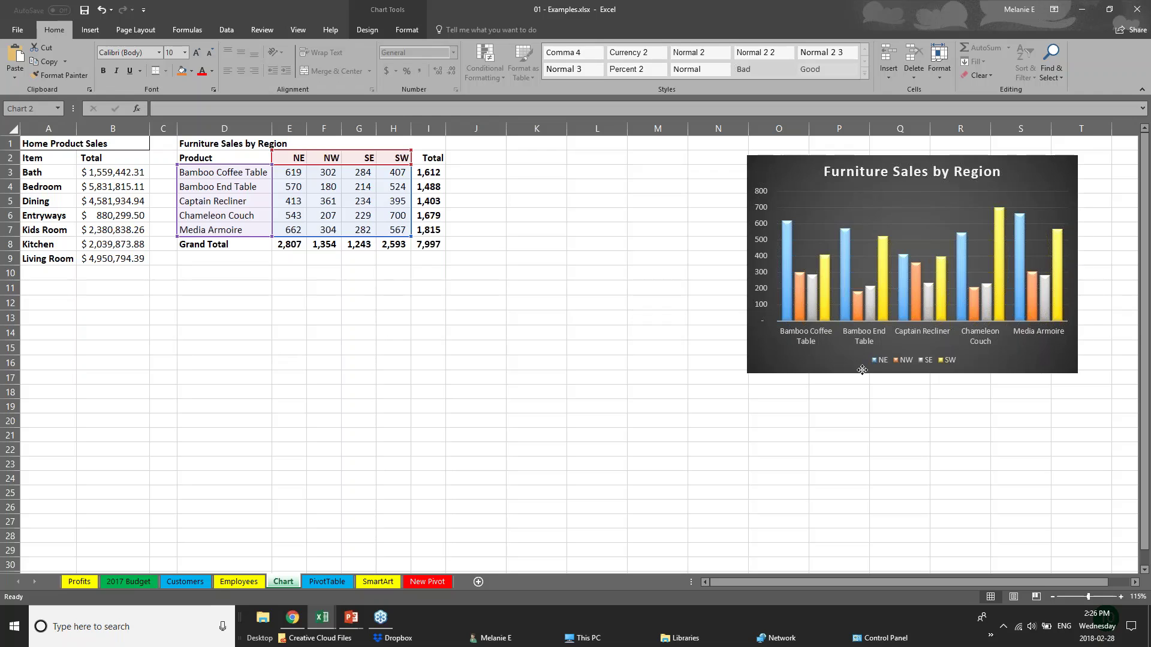
pyautogui.press('Delete')
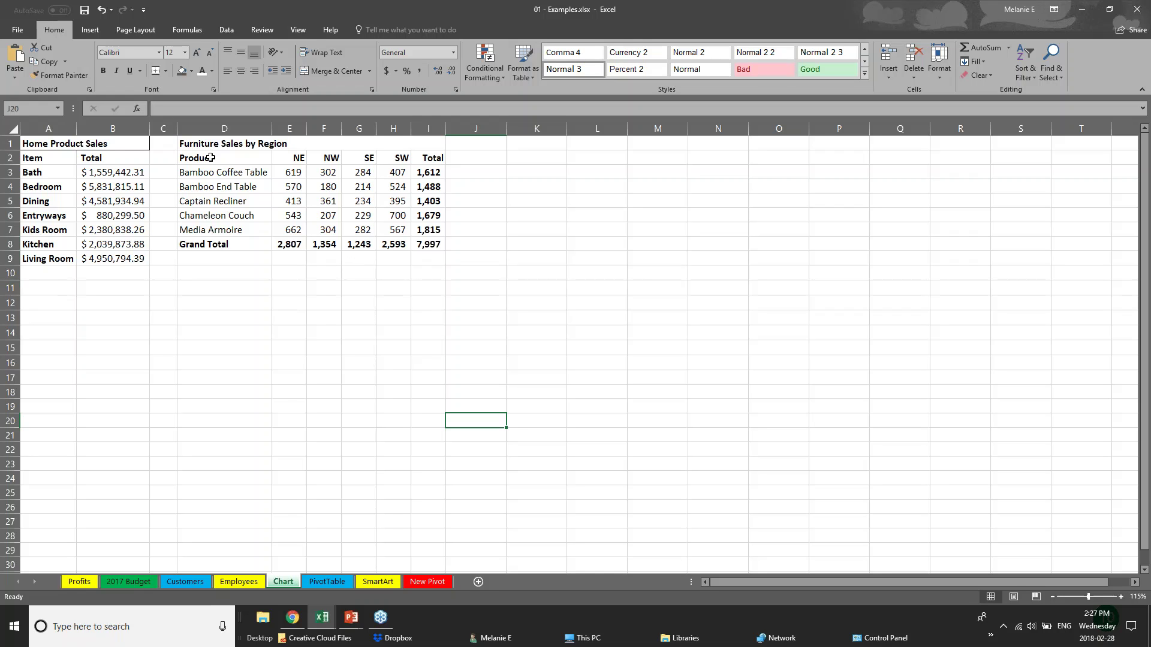
# Examine the Total column and the Grand Total row of the Furniture Sales by Region table
pyautogui.click(310, 322)
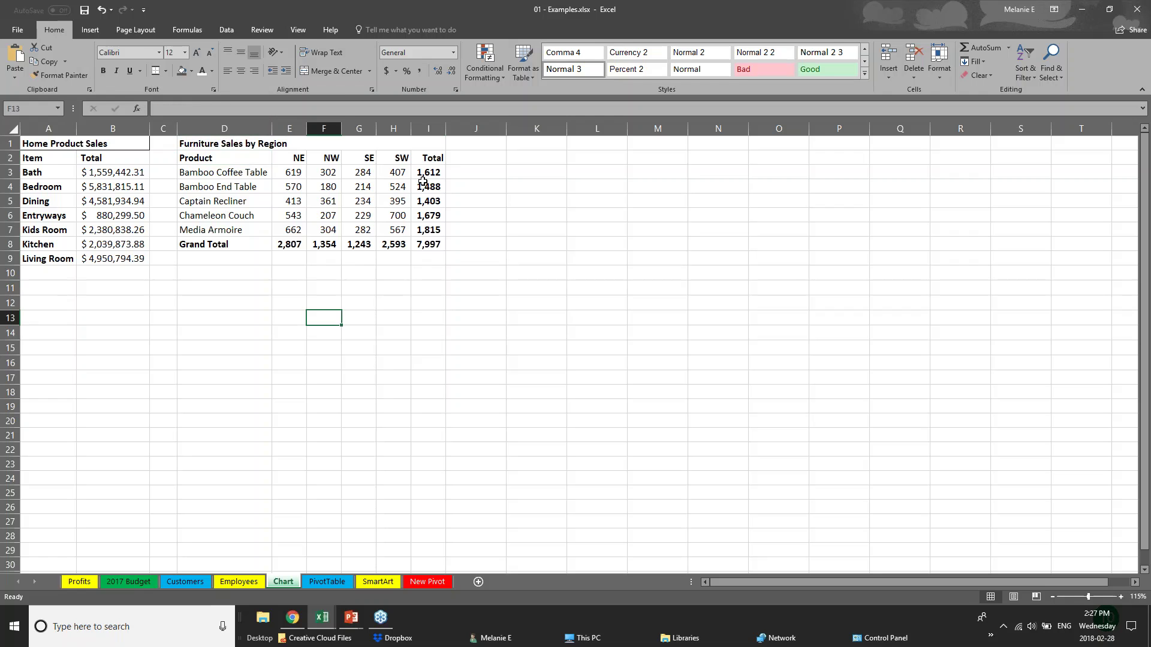
pyautogui.moveTo(427, 172); pyautogui.dragTo(438, 239)
pyautogui.moveTo(226, 244); pyautogui.dragTo(337, 238)
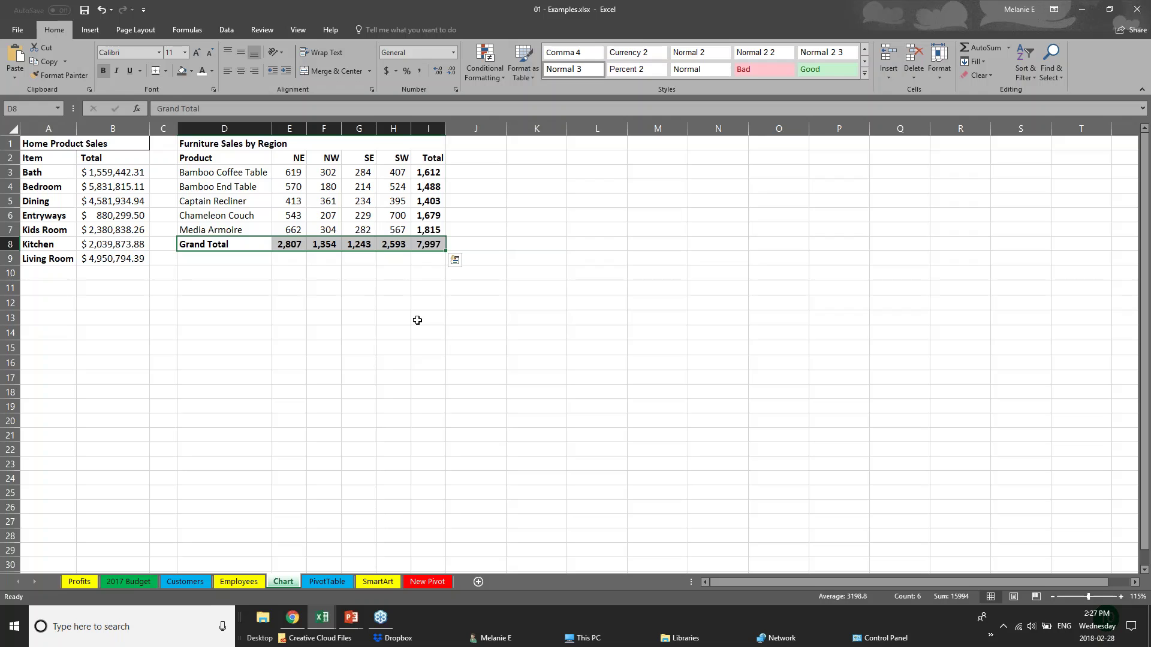
pyautogui.click(298, 307)
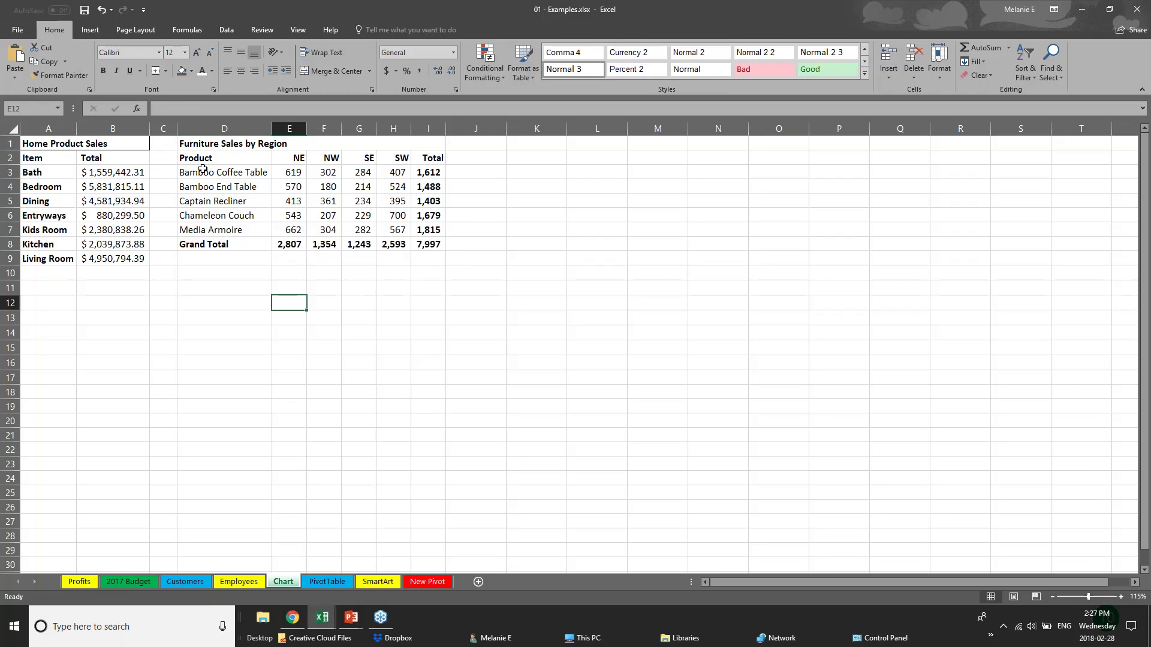
# Select the furniture sales range D2:H7, excluding the totals, and open the recommended charts for it
pyautogui.click(204, 160)
pyautogui.moveTo(204, 160); pyautogui.dragTo(406, 229)
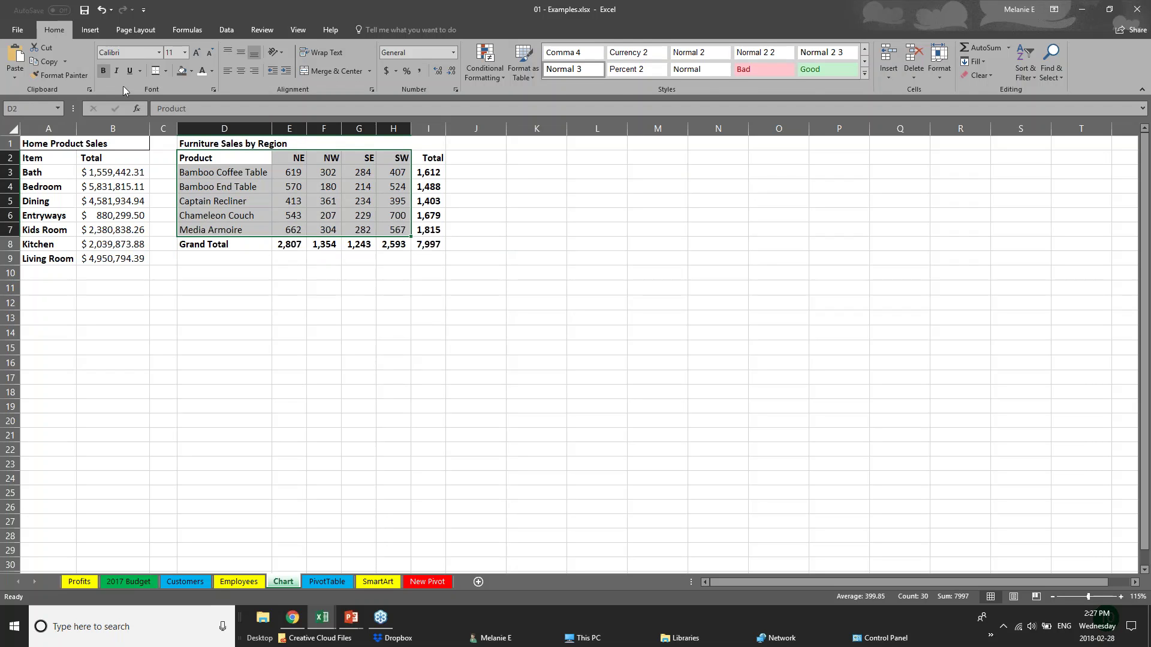
pyautogui.click(90, 30)
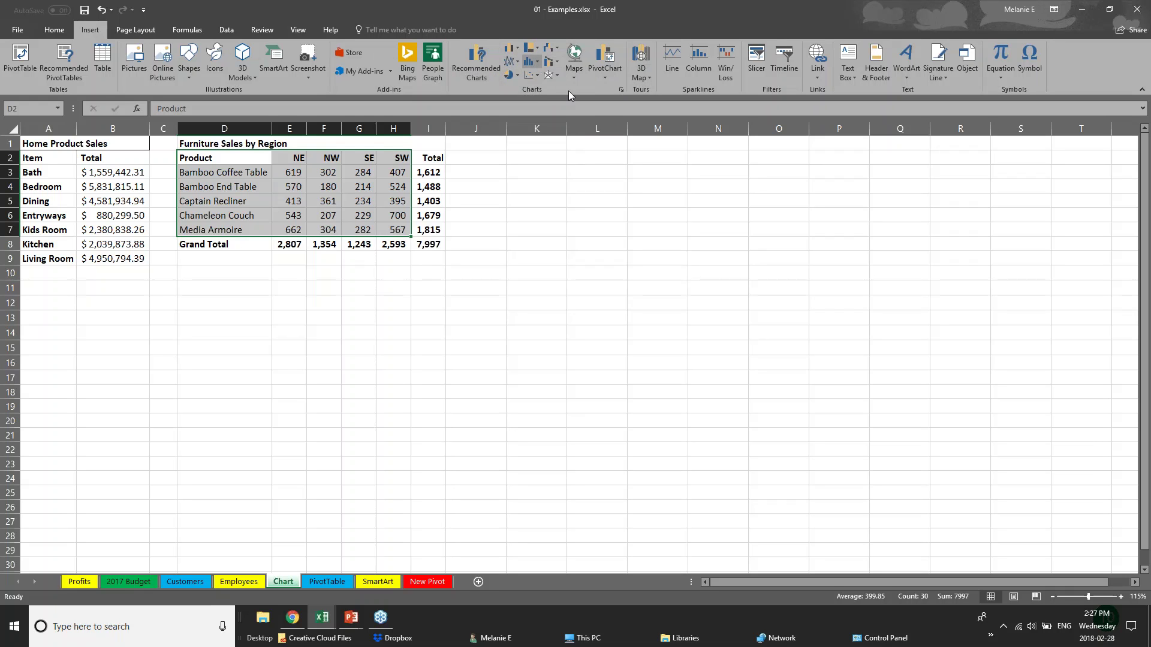
pyautogui.click(537, 49)
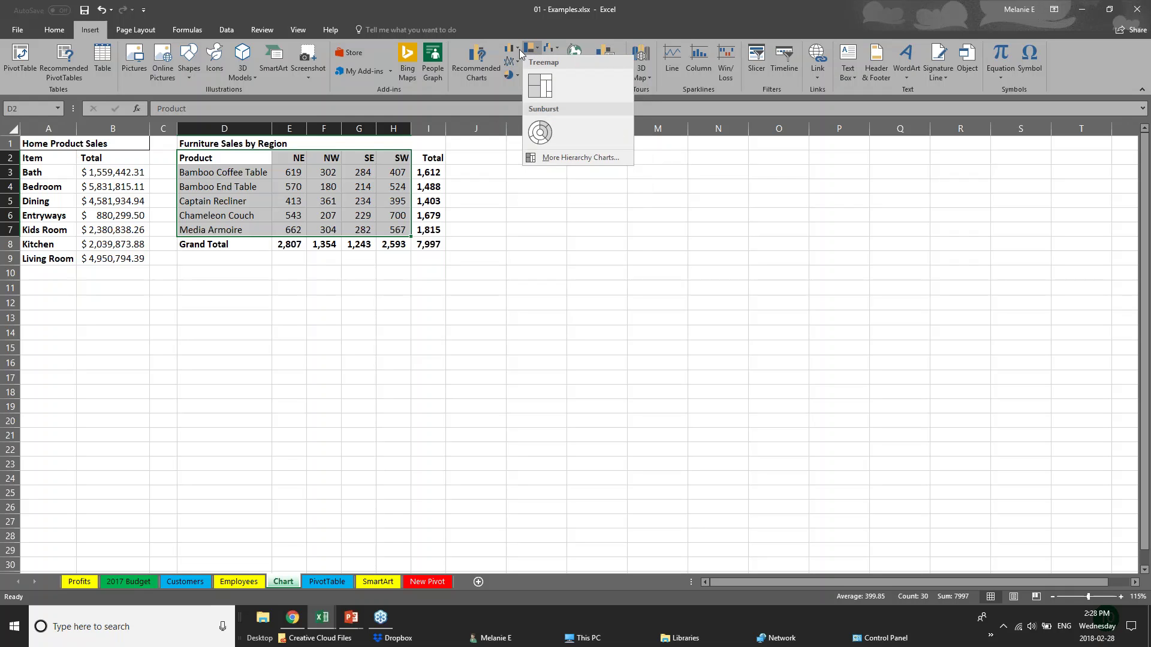
pyautogui.click(519, 49)
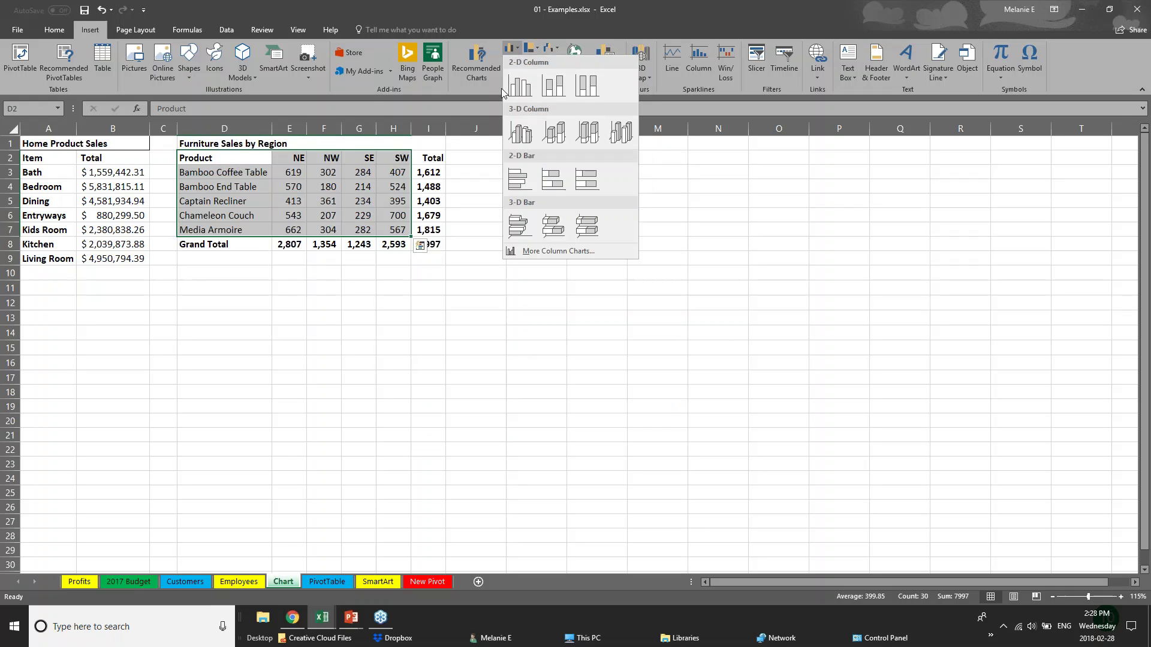
pyautogui.click(471, 70)
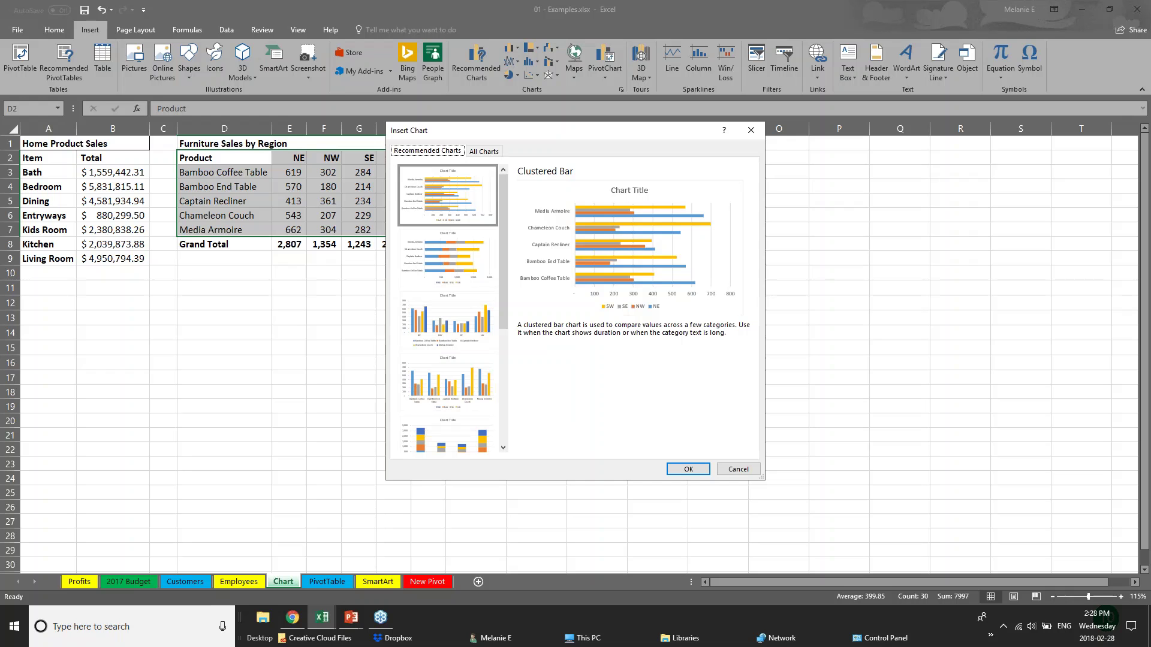
# Preview the Stacked Bar, Clustered Column and Stacked Column recommendations for the furniture sales data
pyautogui.click(450, 276)
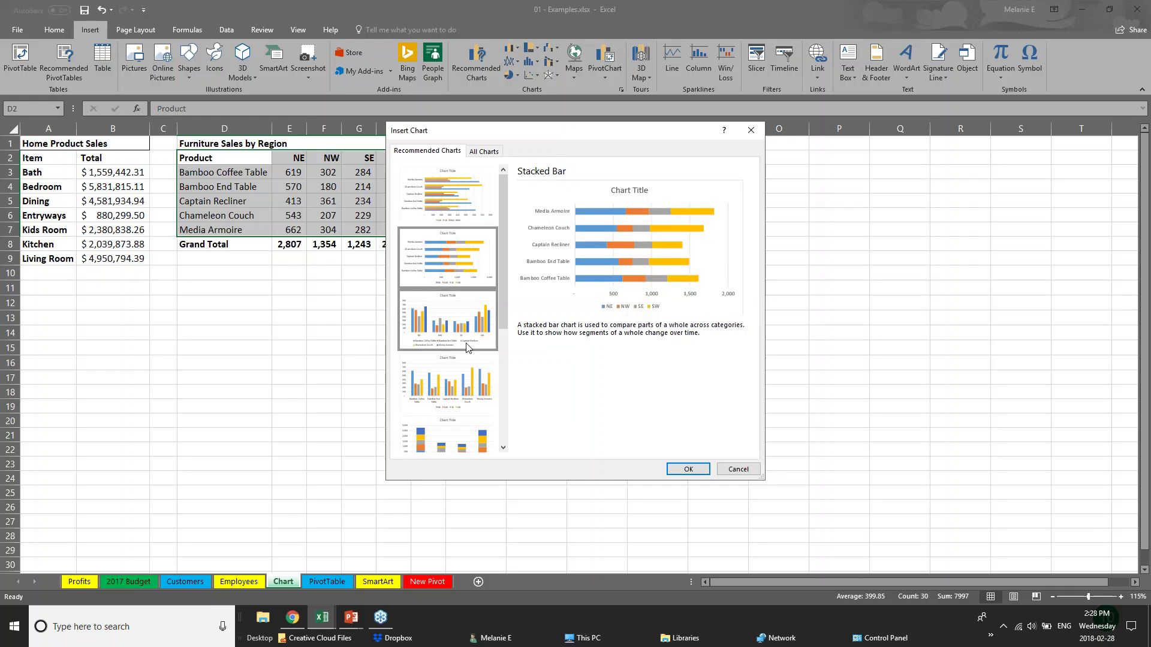
pyautogui.click(467, 347)
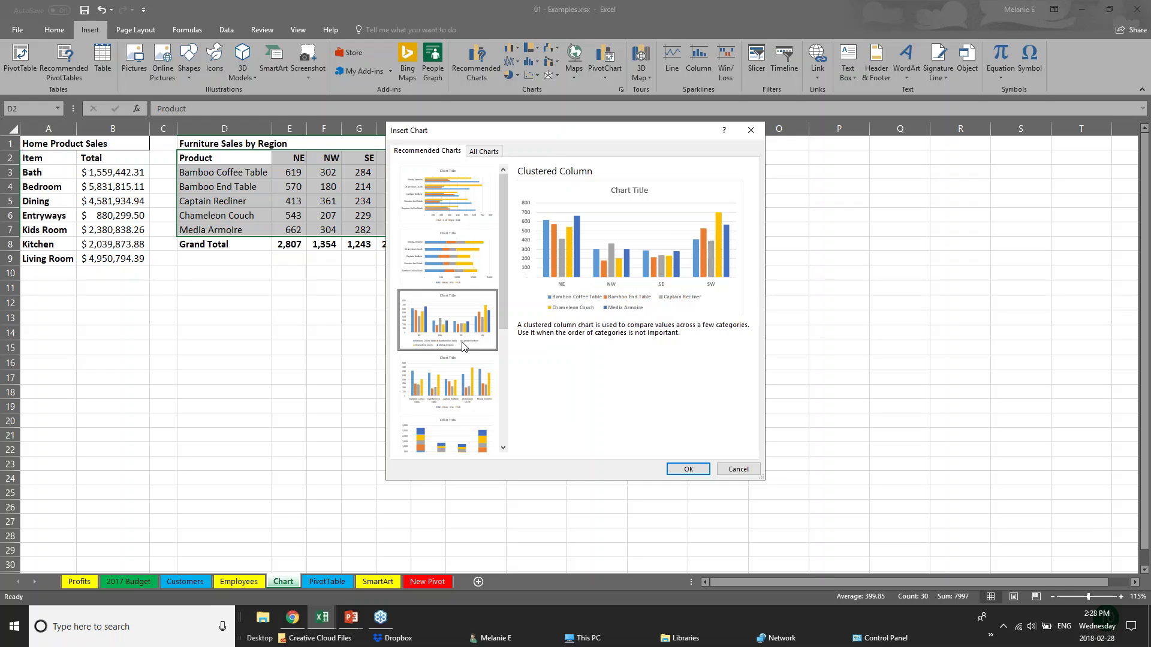
pyautogui.click(483, 435)
pyautogui.moveTo(502, 297); pyautogui.dragTo(514, 418)
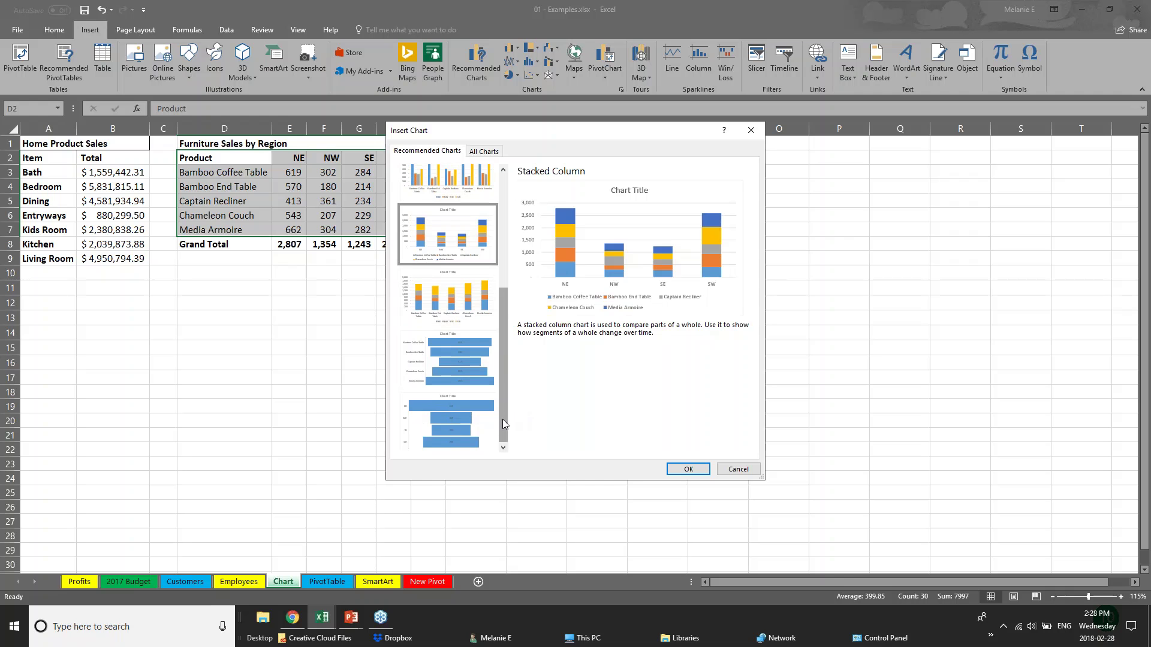
pyautogui.moveTo(501, 397); pyautogui.dragTo(502, 316)
pyautogui.click(485, 200)
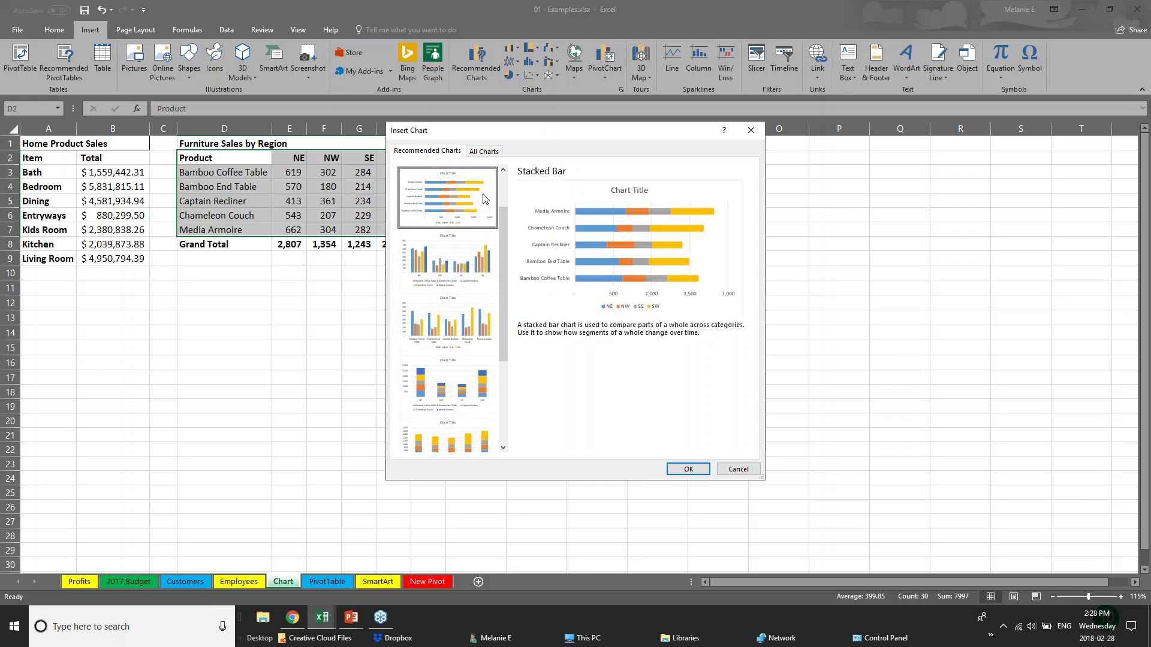
pyautogui.moveTo(504, 223); pyautogui.dragTo(506, 187)
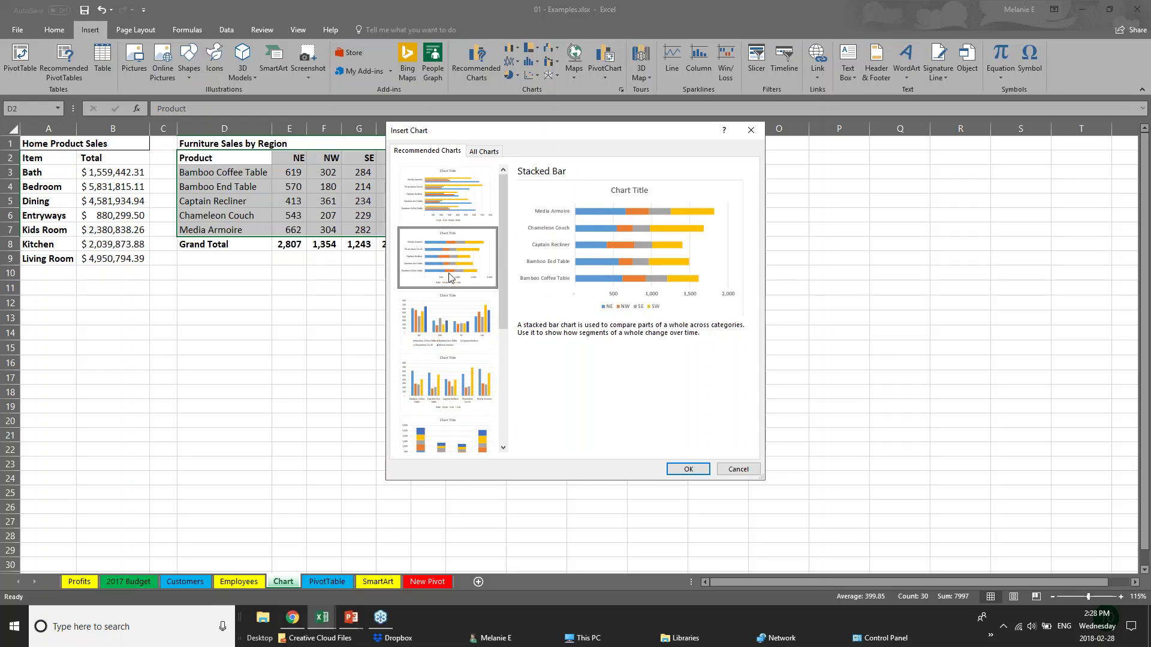
# Insert the recommended Clustered Bar chart and enlarge it beside the furniture table, spanning about J2:R23
pyautogui.click(437, 199)
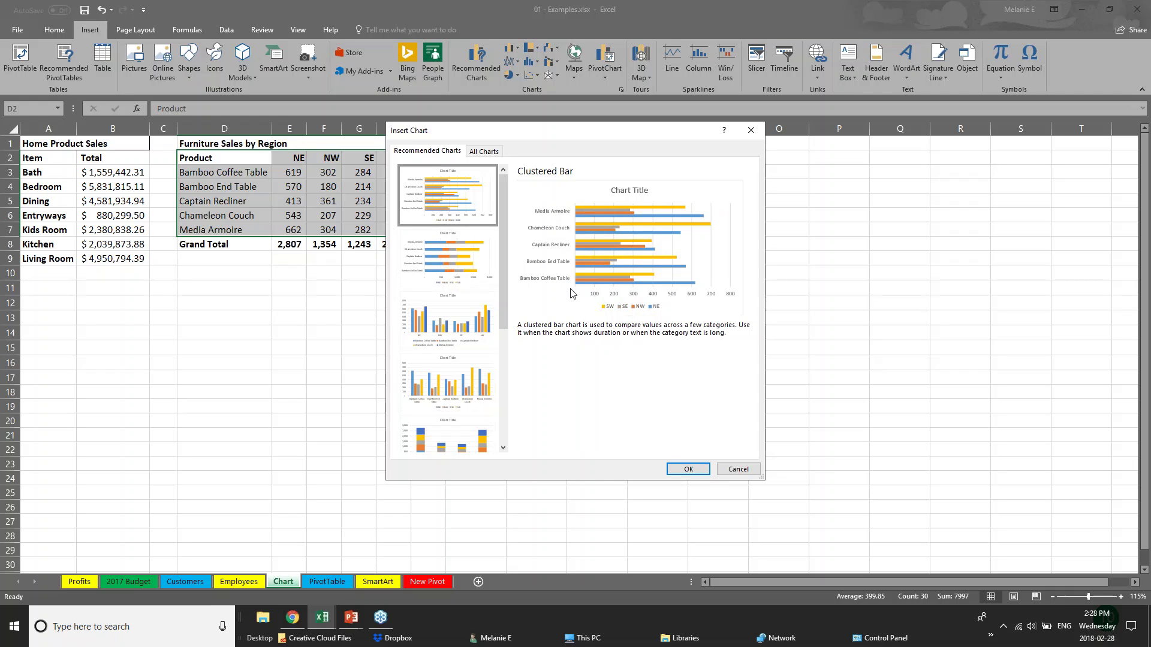
pyautogui.click(698, 468)
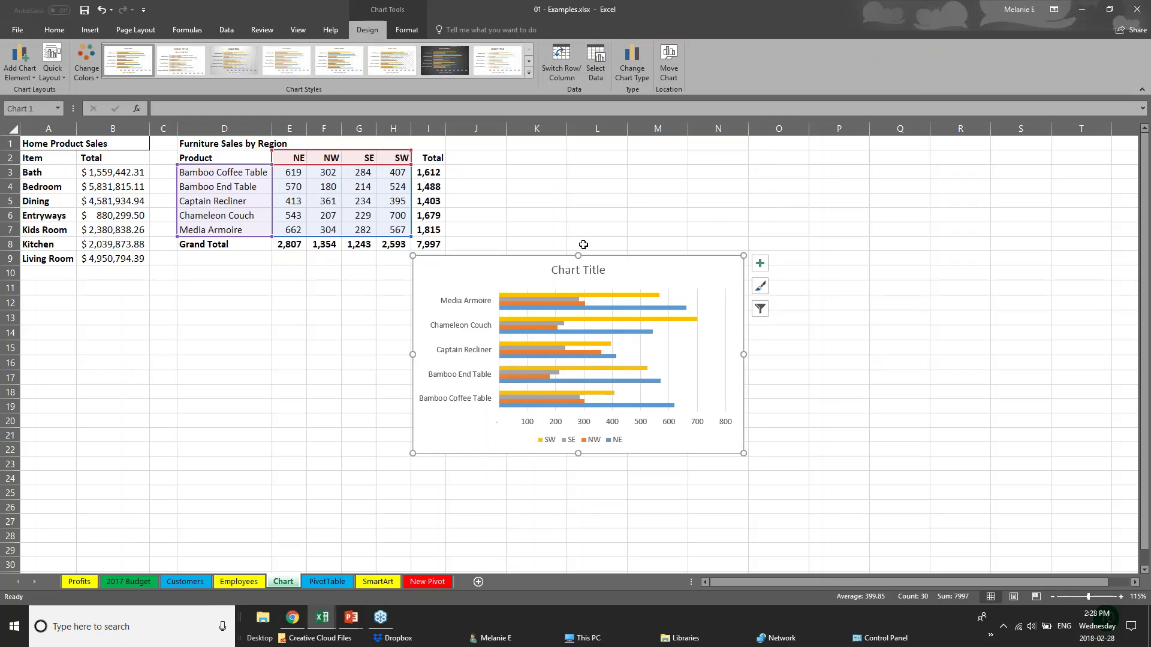
pyautogui.moveTo(632, 260); pyautogui.dragTo(686, 166)
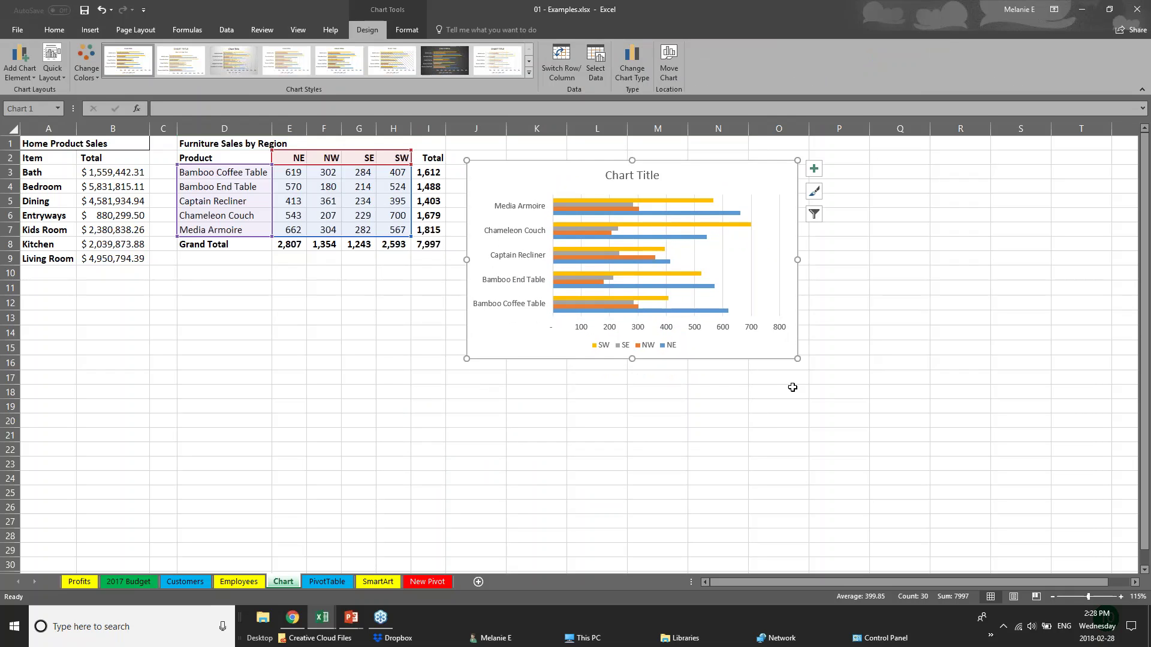
pyautogui.moveTo(797, 359); pyautogui.dragTo(951, 468)
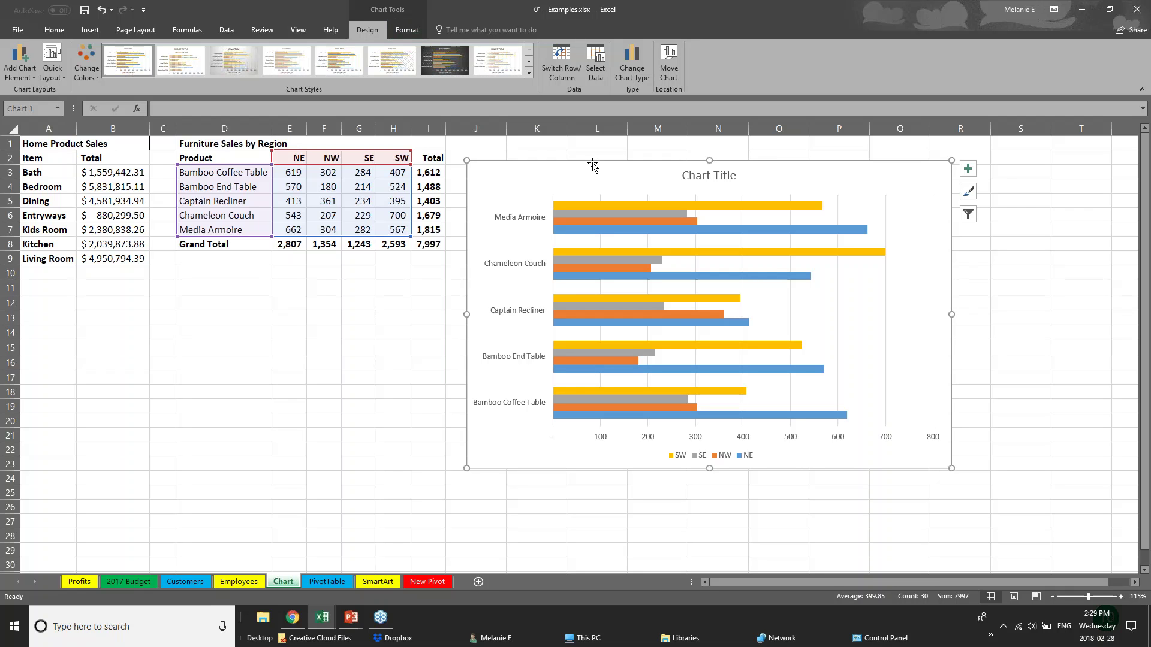
pyautogui.click(298, 419)
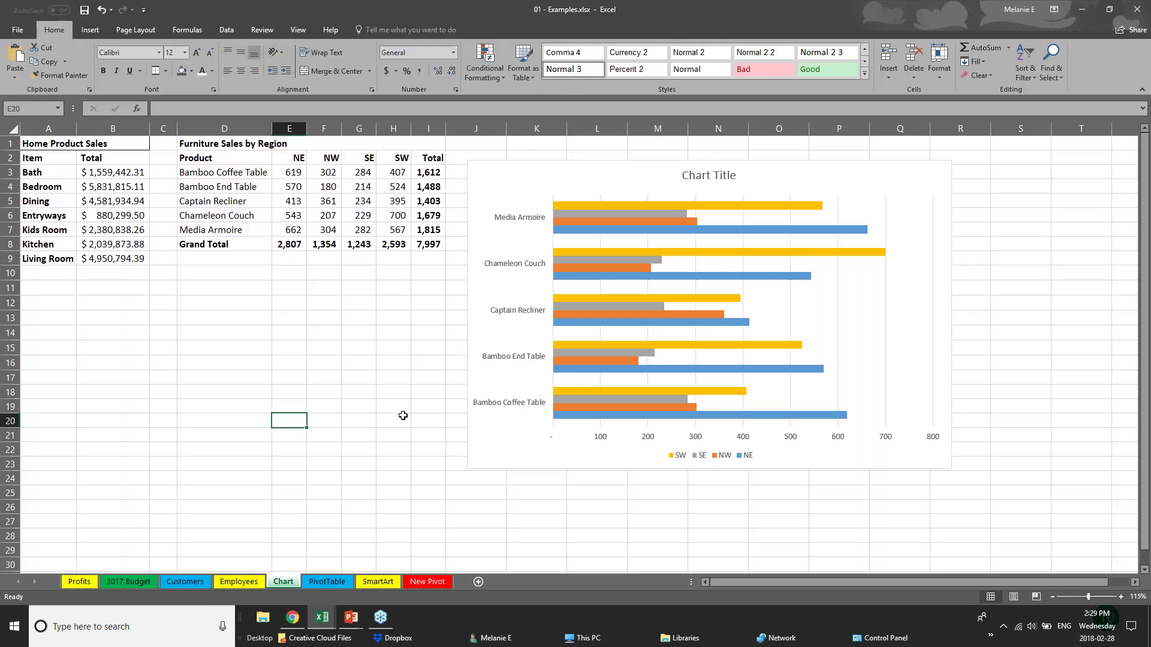
# Recolour the clustered bar chart with the colourful green, blue, yellow and dark green palette
pyautogui.click(534, 464)
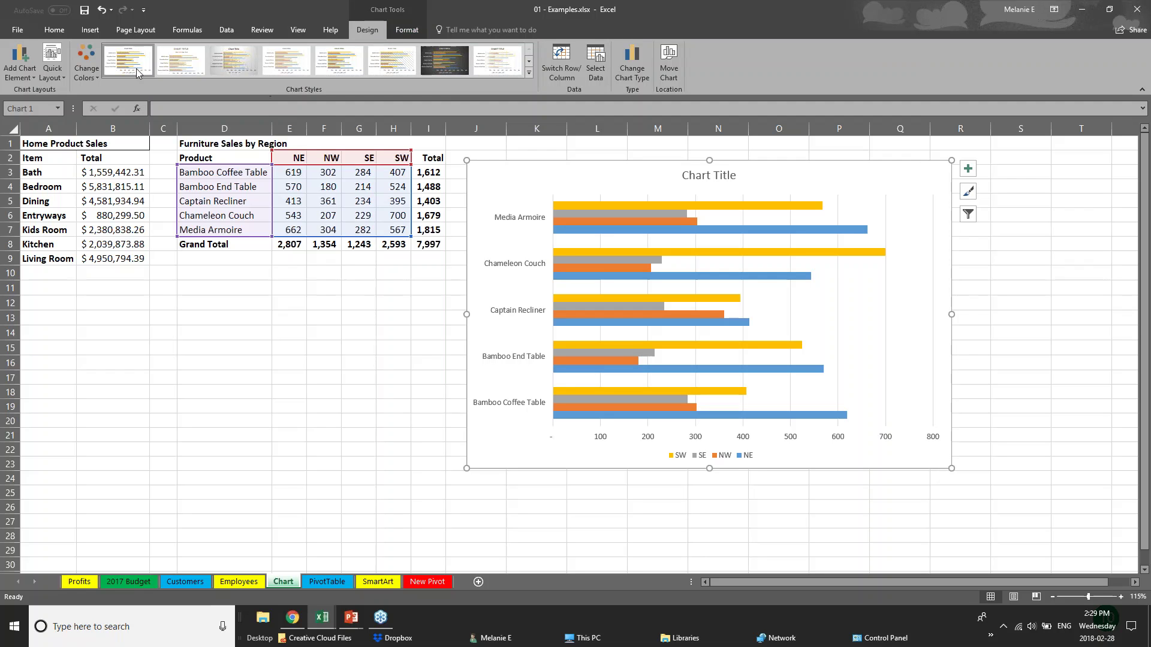
pyautogui.click(86, 67)
pyautogui.click(128, 160)
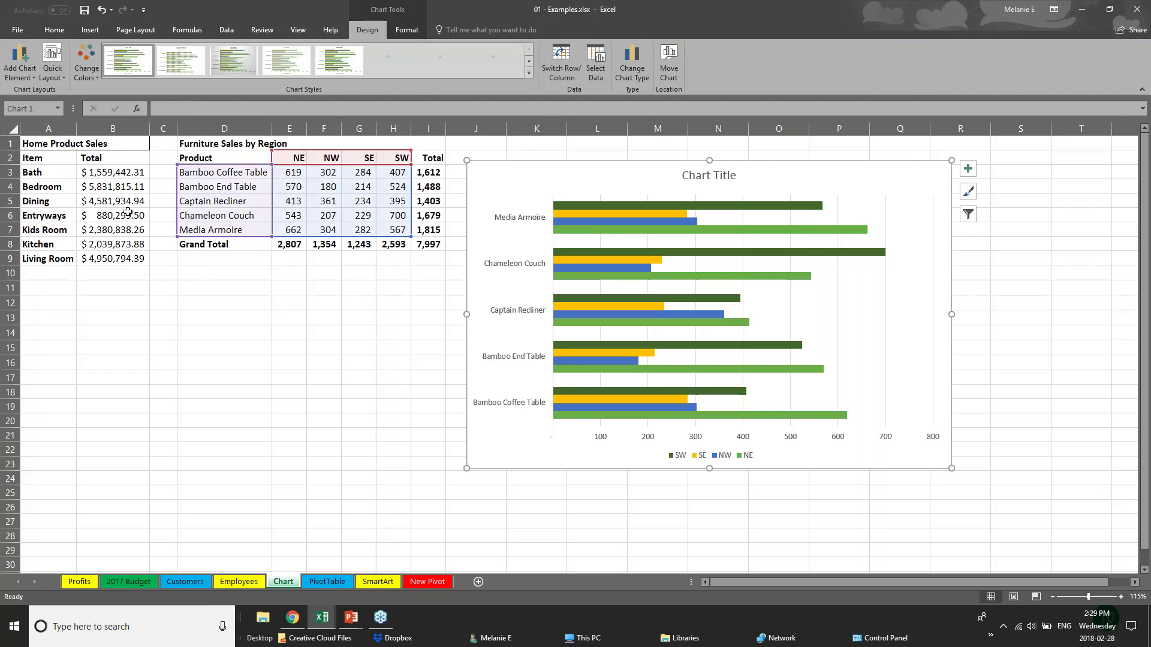
pyautogui.click(129, 216)
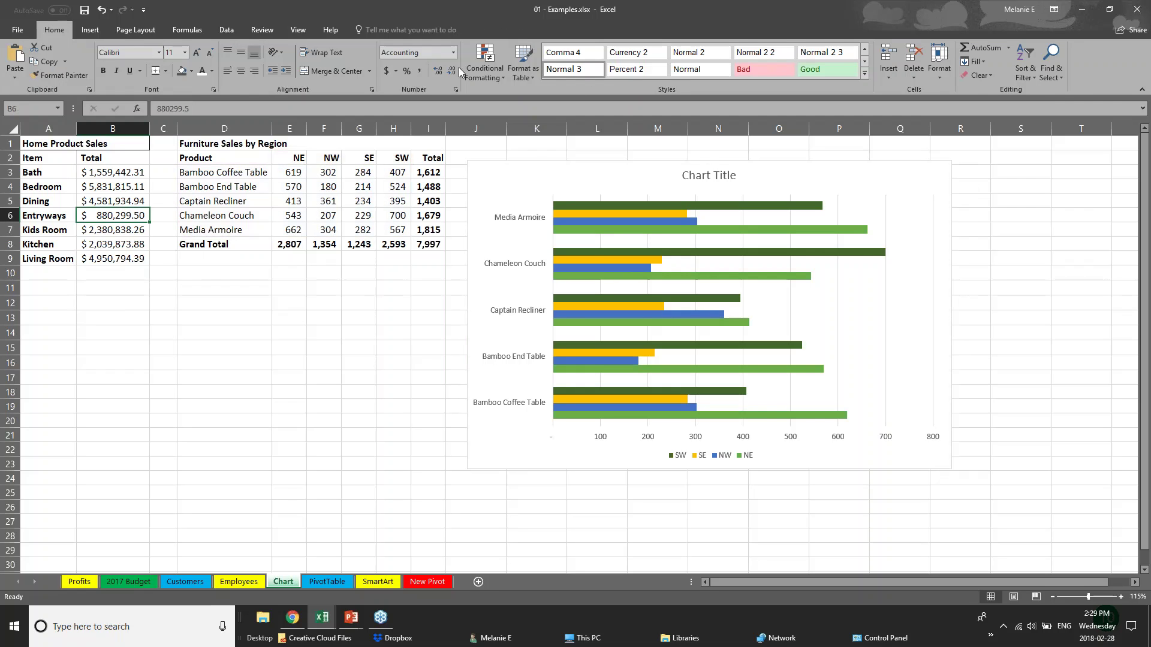
# Try a monochromatic orange palette on the bar chart and return it to the colourful green, blue and yellow palette
pyautogui.click(590, 268)
pyautogui.click(86, 69)
pyautogui.click(122, 211)
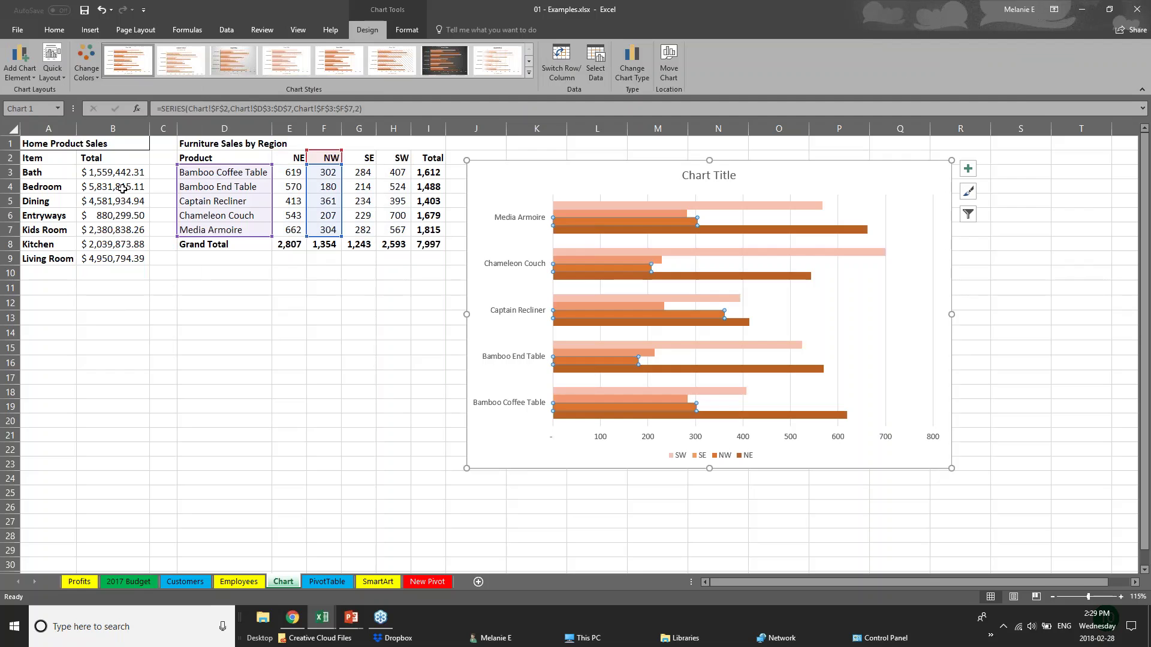
pyautogui.click(86, 70)
pyautogui.click(127, 161)
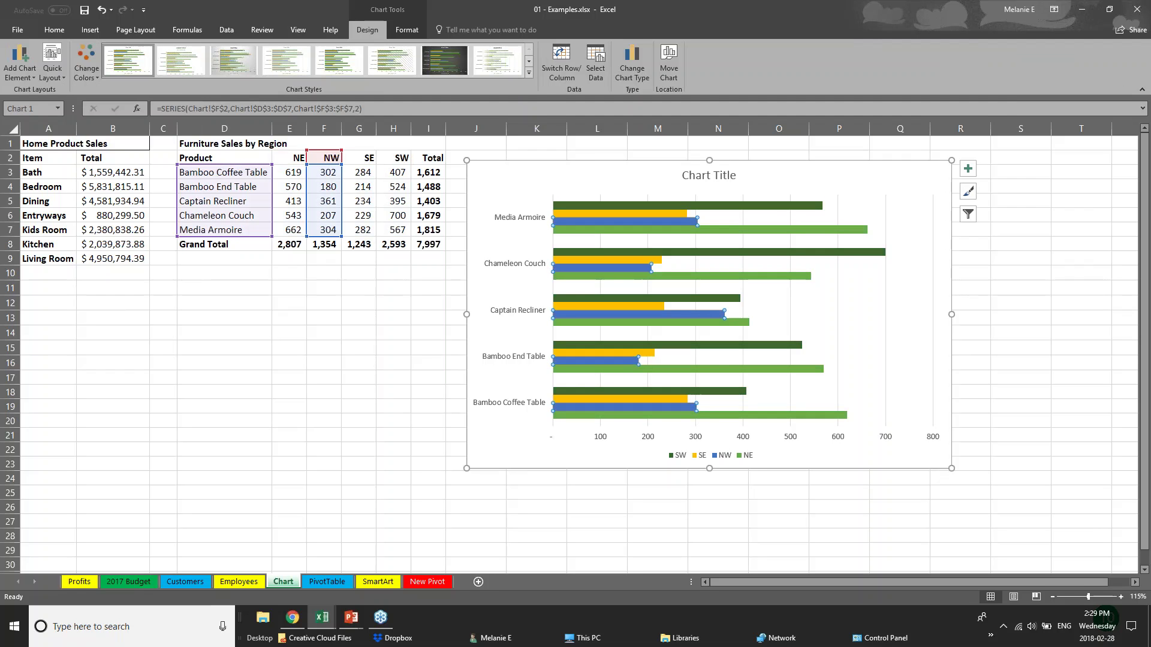
# Try the third and fifth chart styles on the bar chart, settling on the eighth style with faded gradient bars
pyautogui.click(530, 73)
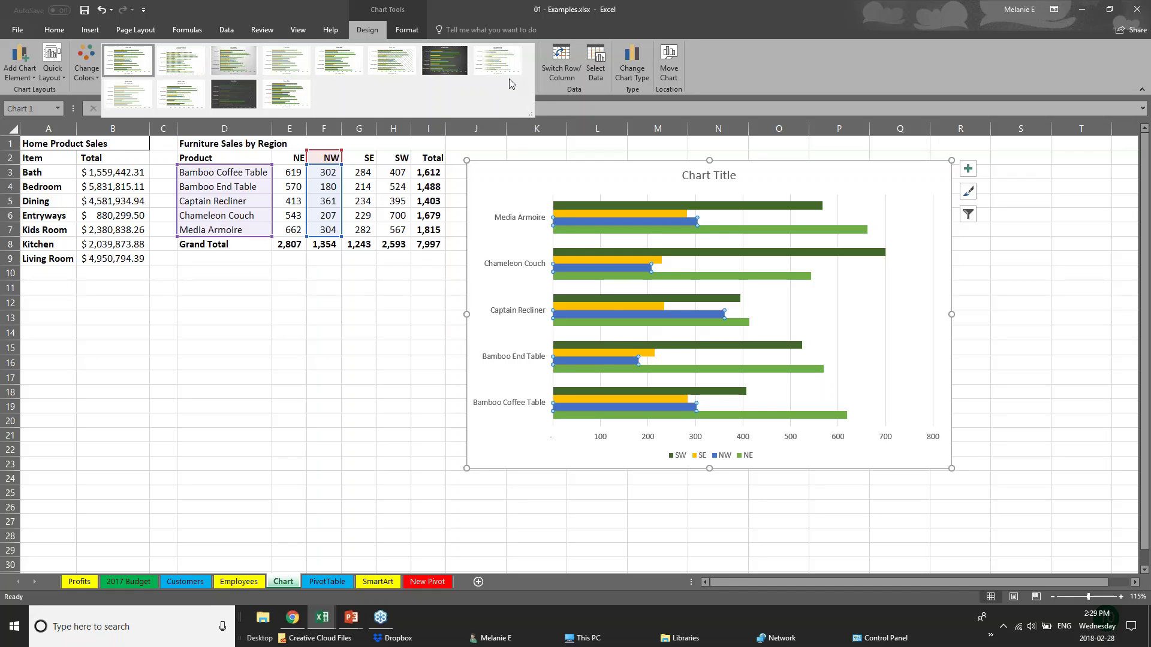
pyautogui.click(234, 54)
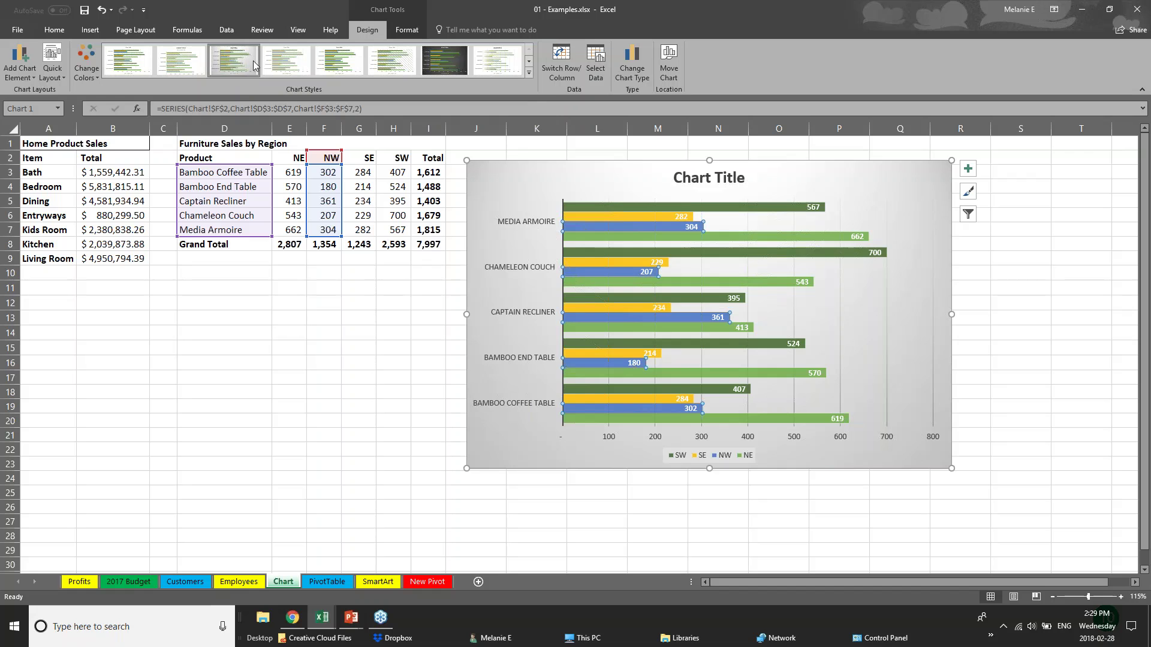
pyautogui.click(340, 61)
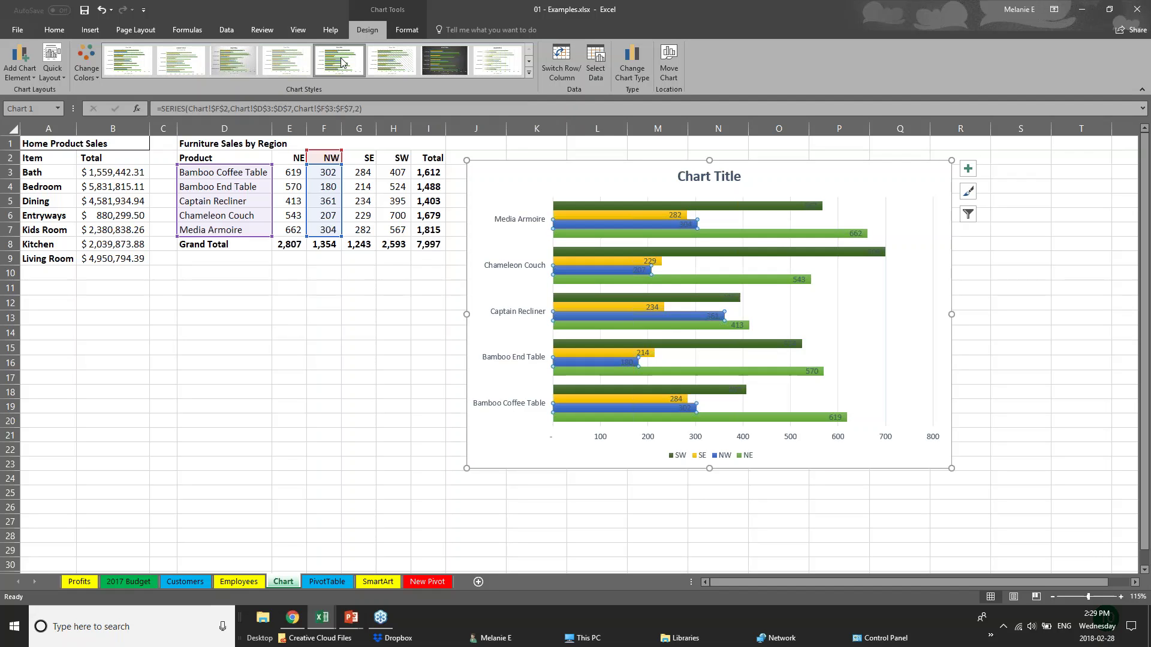
pyautogui.click(500, 63)
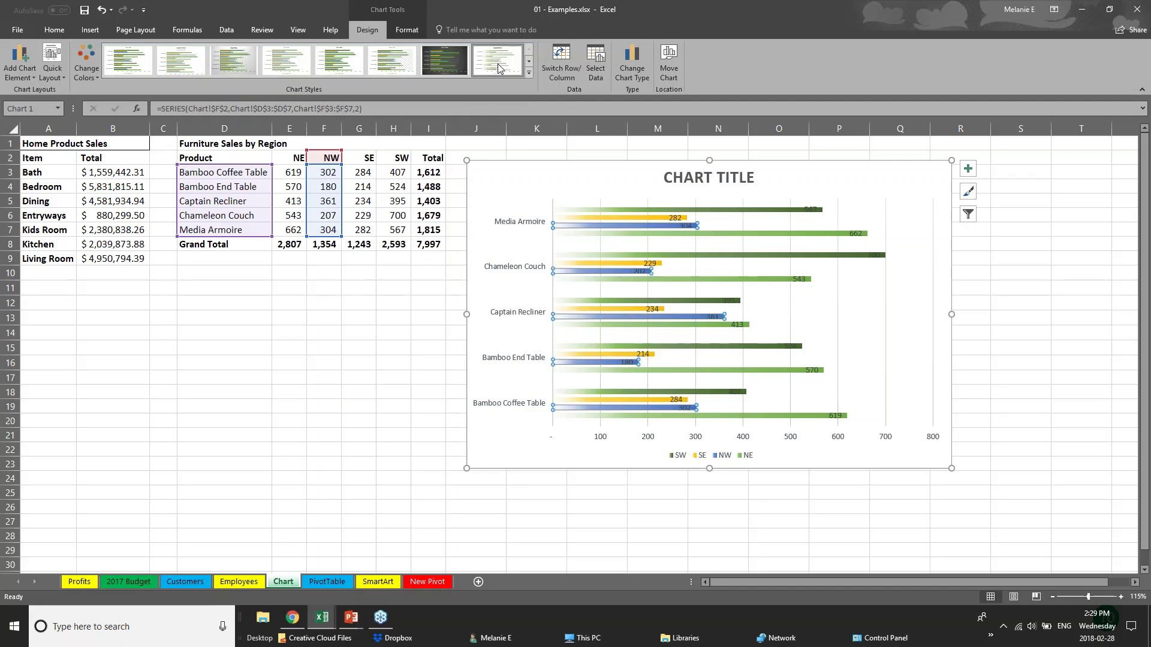
pyautogui.click(528, 73)
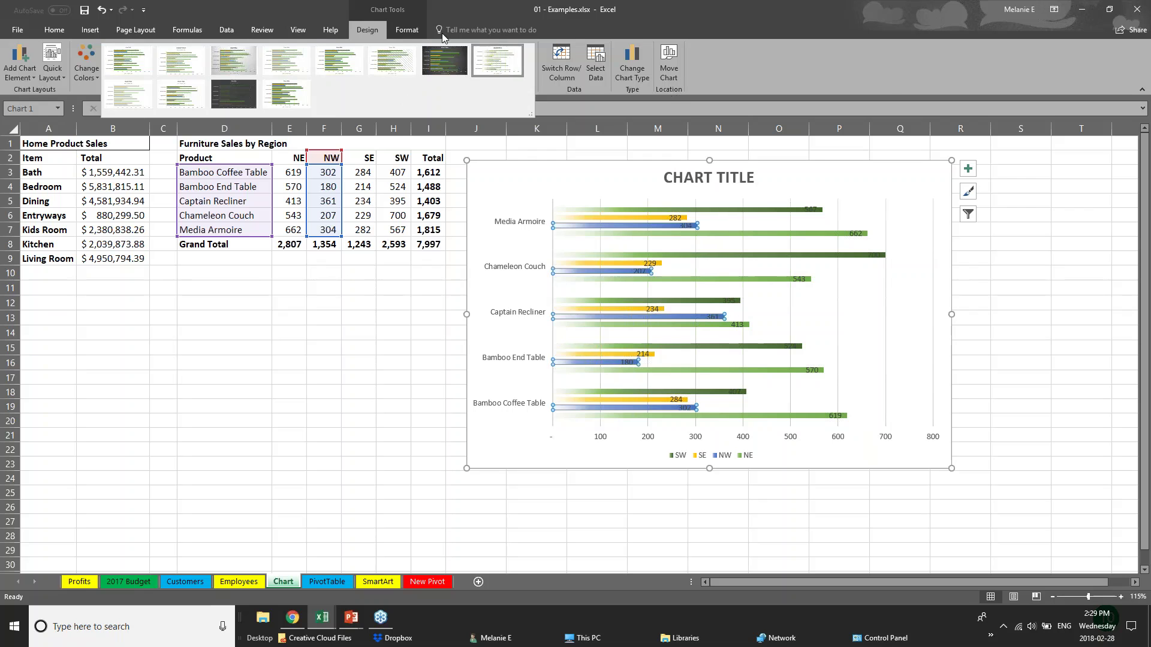
# Fill the SW series bars in the chart with a solid dark orange
pyautogui.click(413, 31)
pyautogui.click(413, 30)
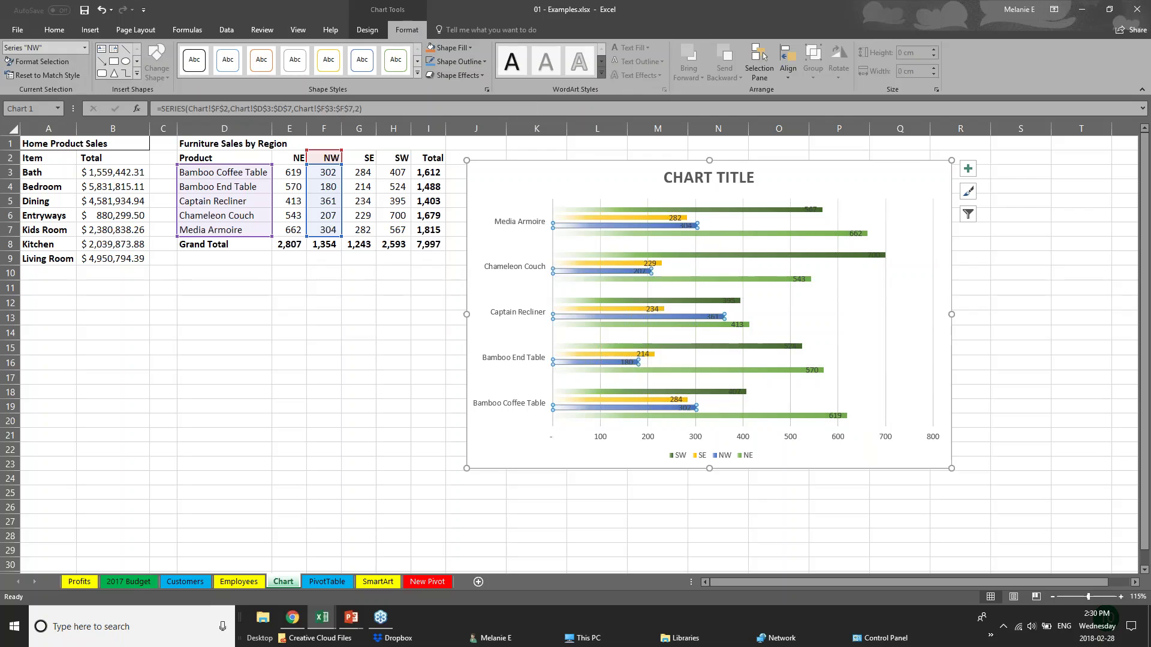
pyautogui.click(610, 218)
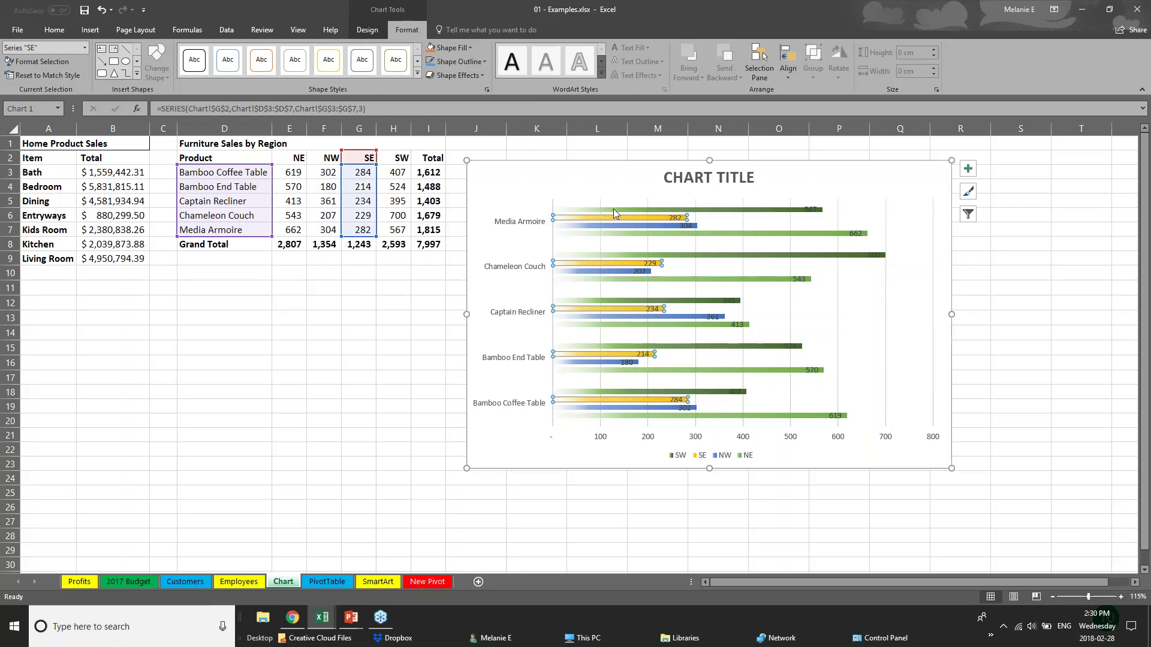
pyautogui.click(613, 210)
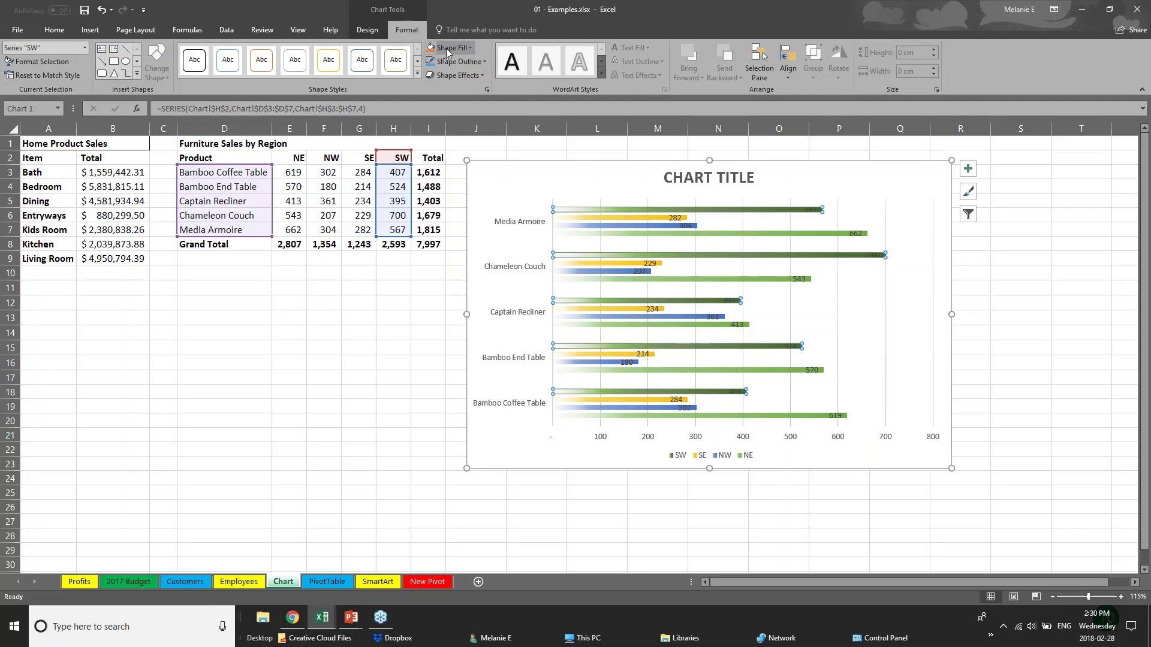
pyautogui.click(469, 48)
pyautogui.click(485, 96)
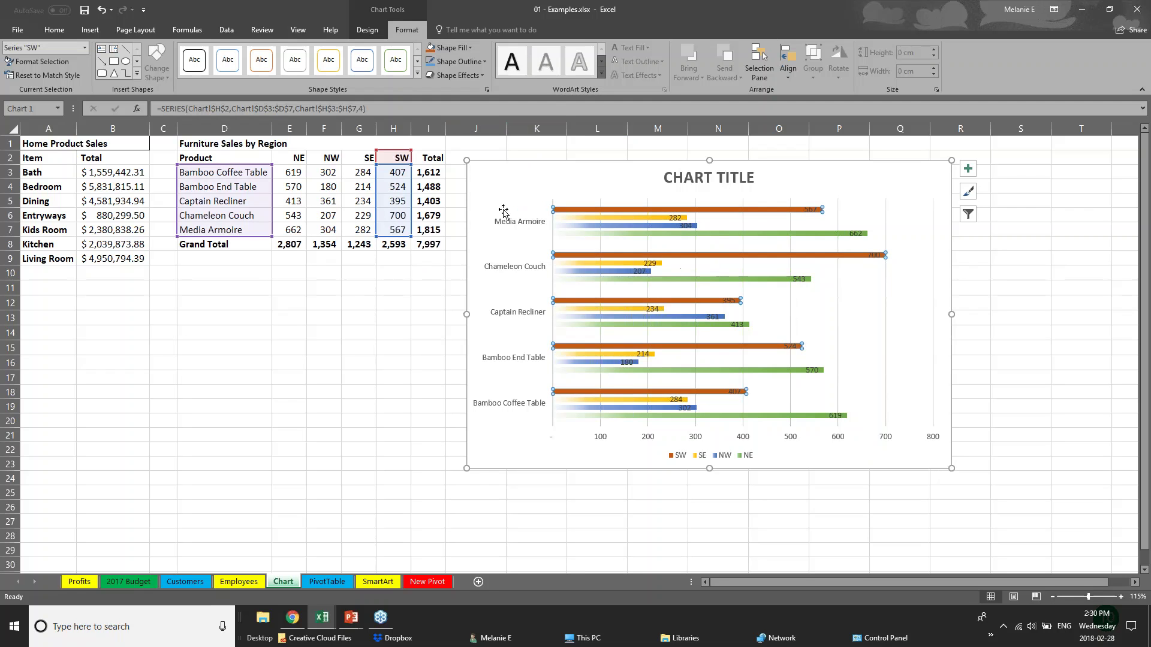
# Replace the placeholder chart title with SALES DATA
pyautogui.click(691, 178)
pyautogui.tripleClick(690, 178)
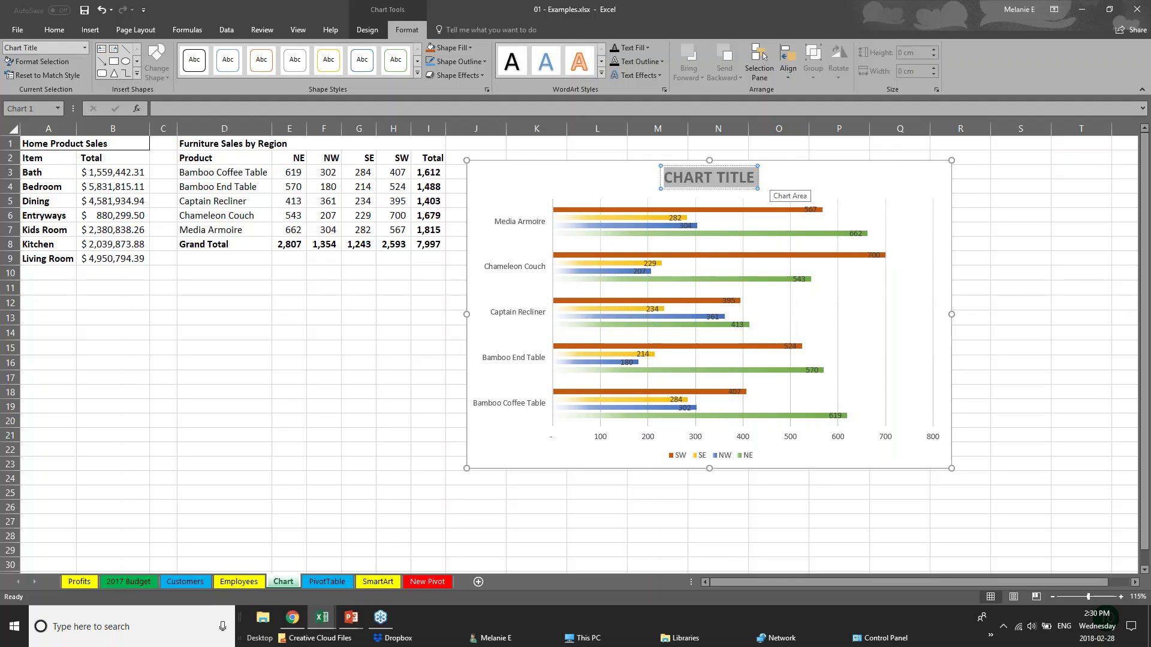
pyautogui.write('SALES D')
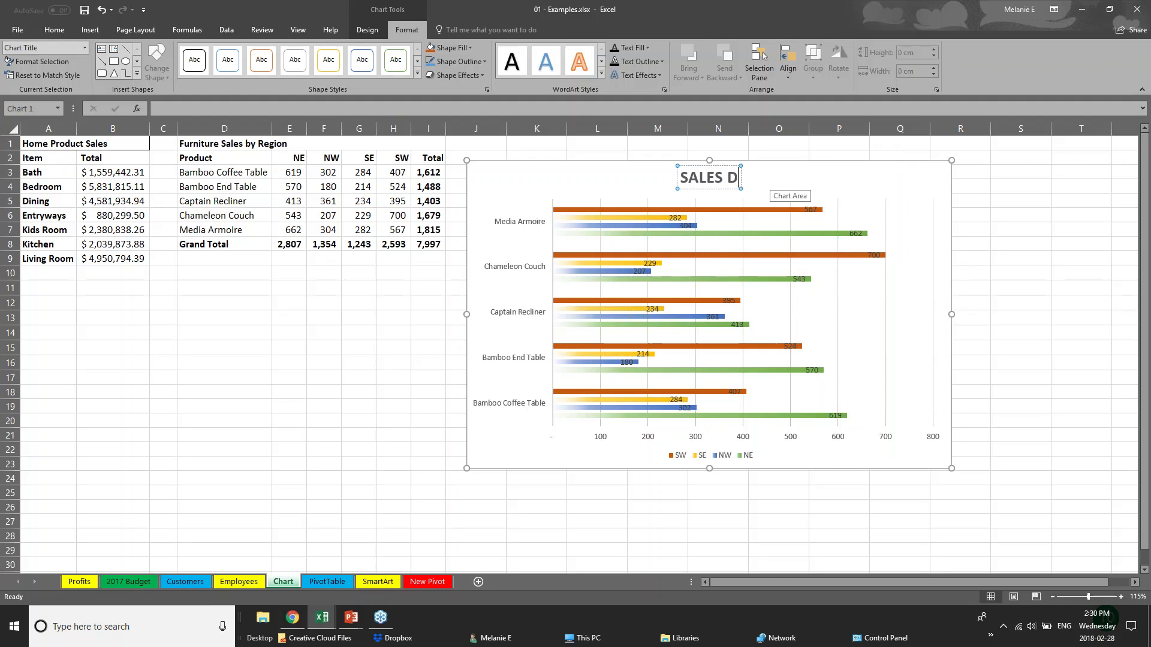
pyautogui.write('ATA')
pyautogui.click(601, 442)
# Increase the font size of the chart's product-name axis labels to 11
pyautogui.click(544, 360)
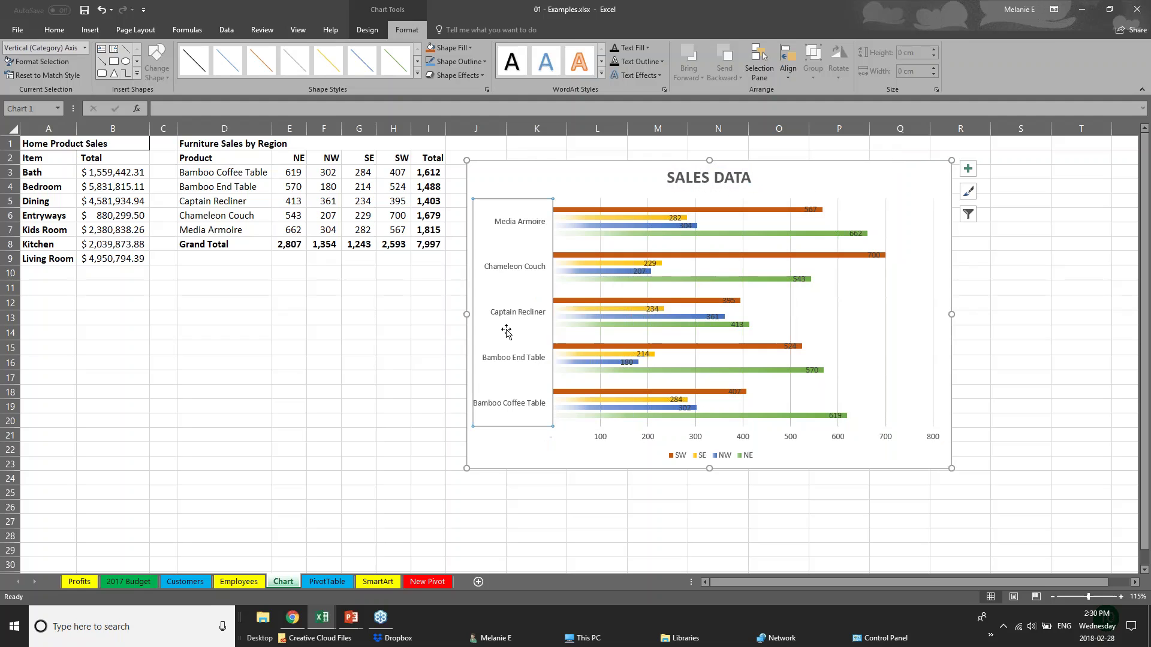
pyautogui.click(54, 29)
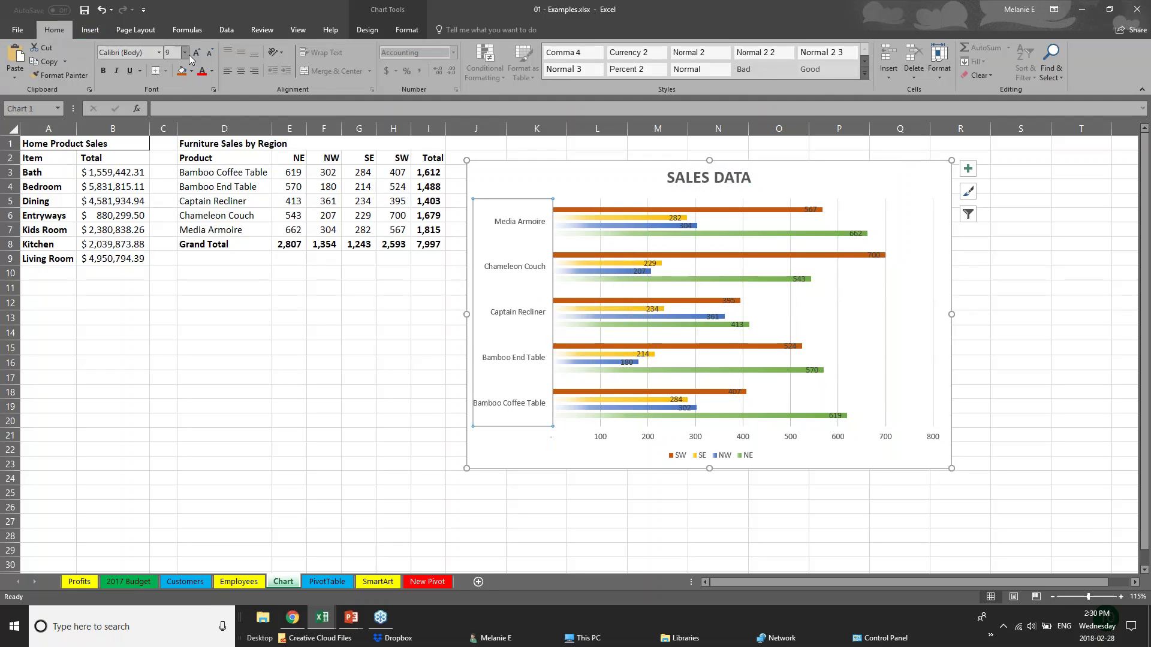
pyautogui.click(197, 52)
pyautogui.click(196, 53)
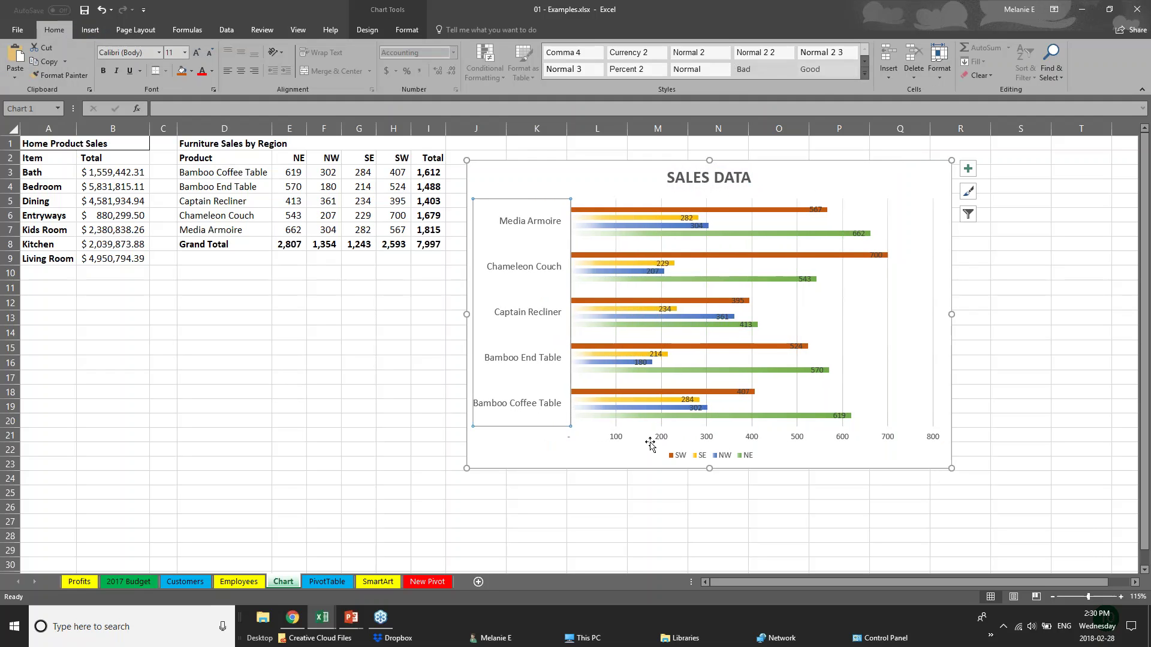
# Move the Chameleon Couch SW data label just past the end of its bar, and delete the chart's horizontal value axis
pyautogui.click(620, 440)
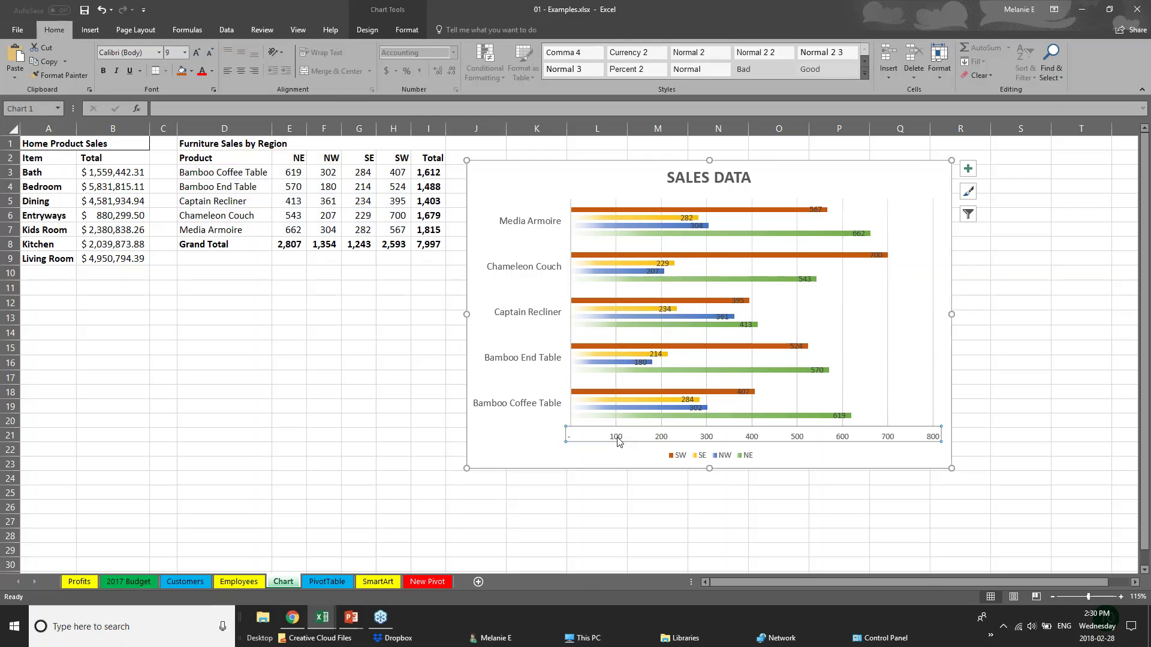
pyautogui.click(814, 210)
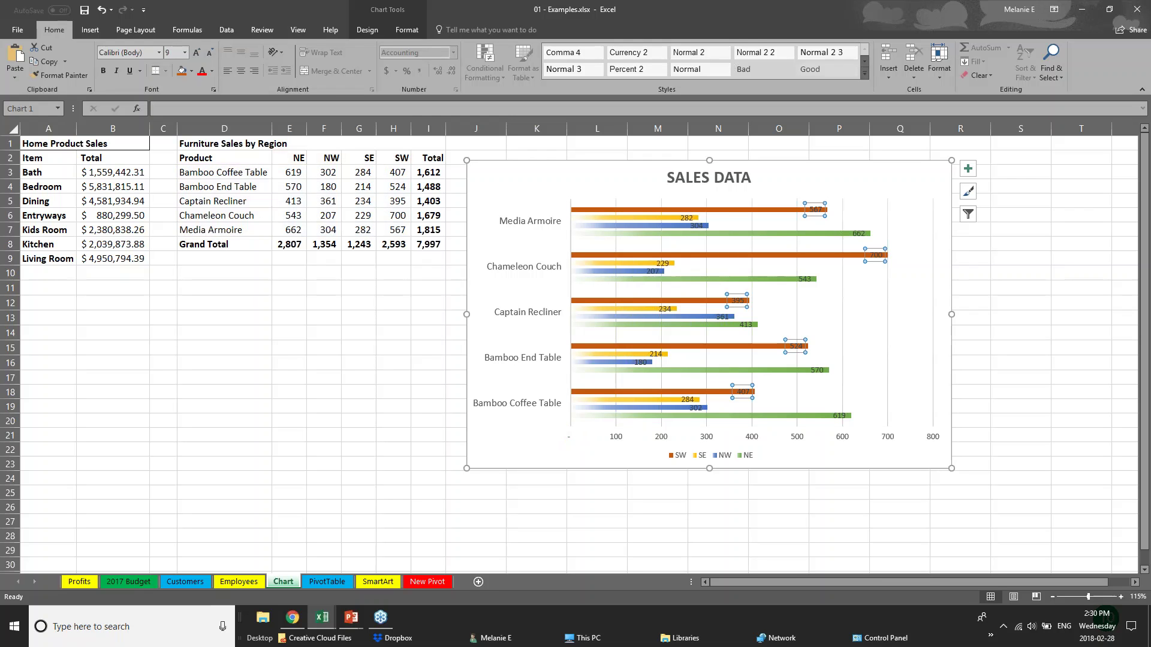
pyautogui.click(875, 255)
pyautogui.moveTo(902, 255); pyautogui.dragTo(902, 255)
pyautogui.click(817, 210)
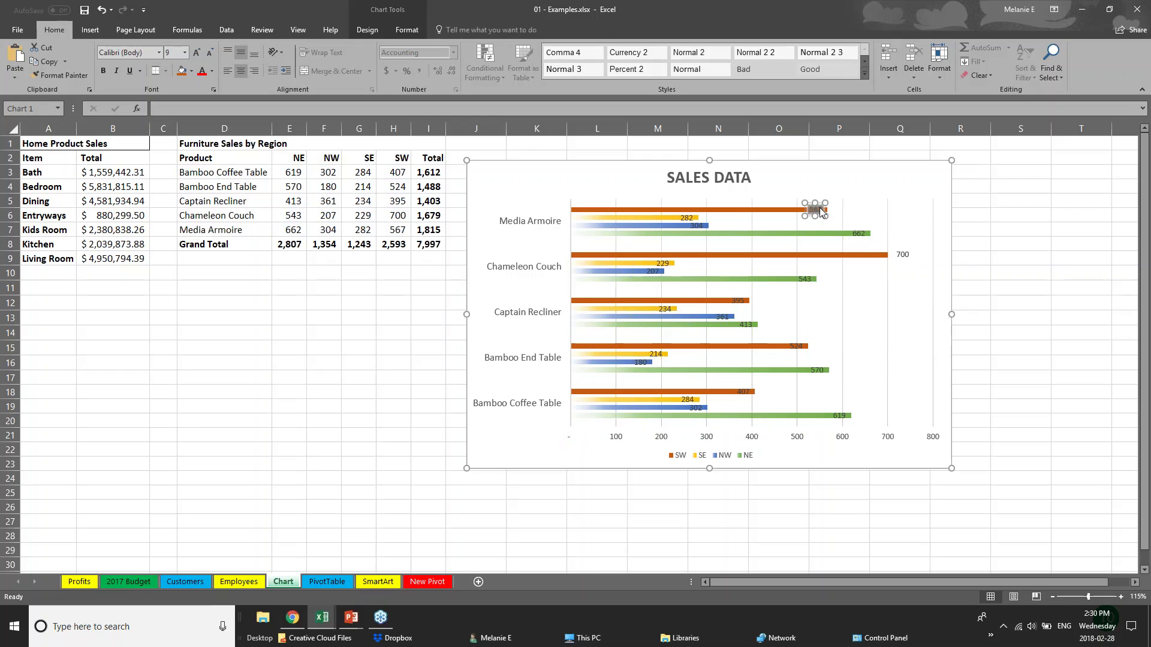
pyautogui.click(743, 437)
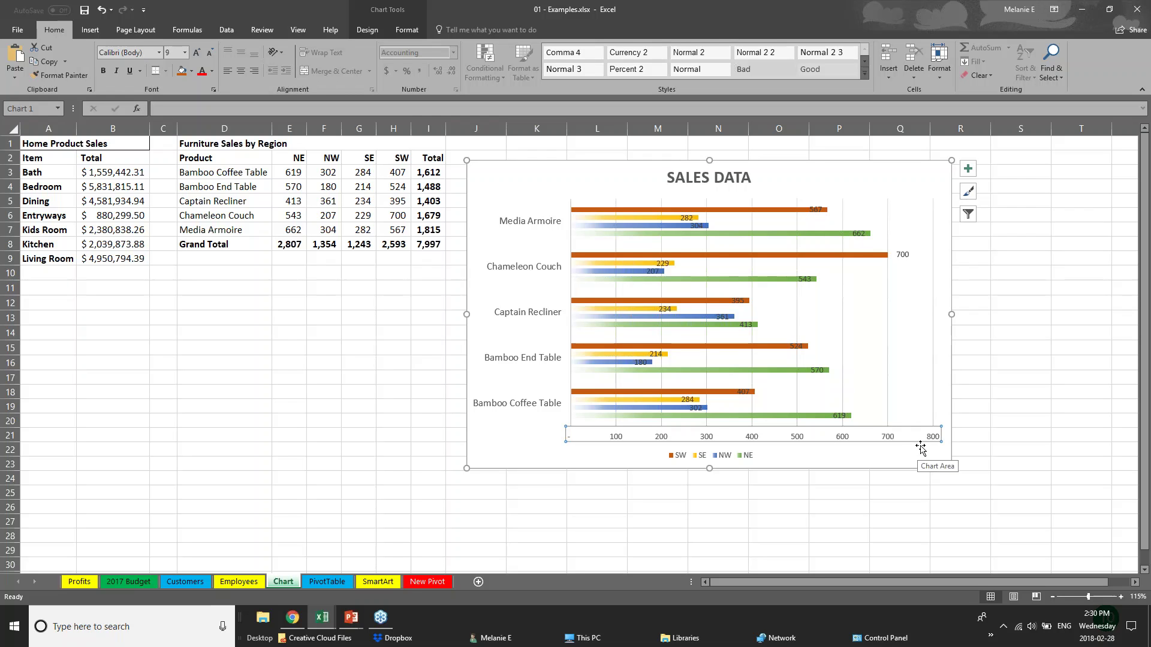
pyautogui.press('Delete')
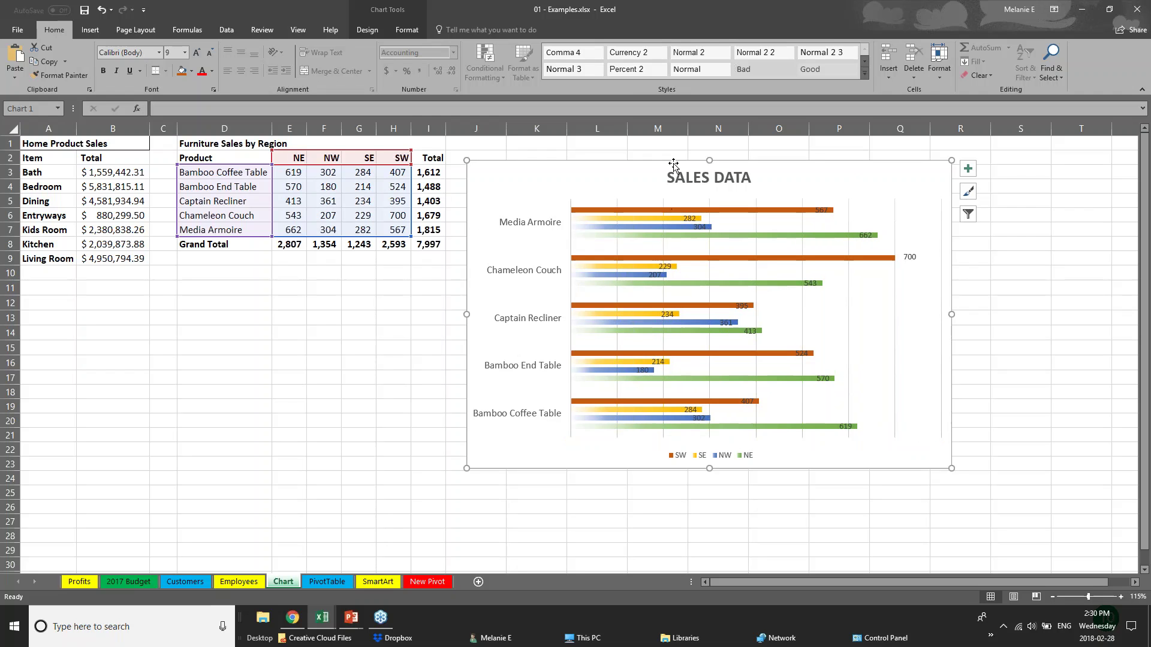
pyautogui.click(370, 30)
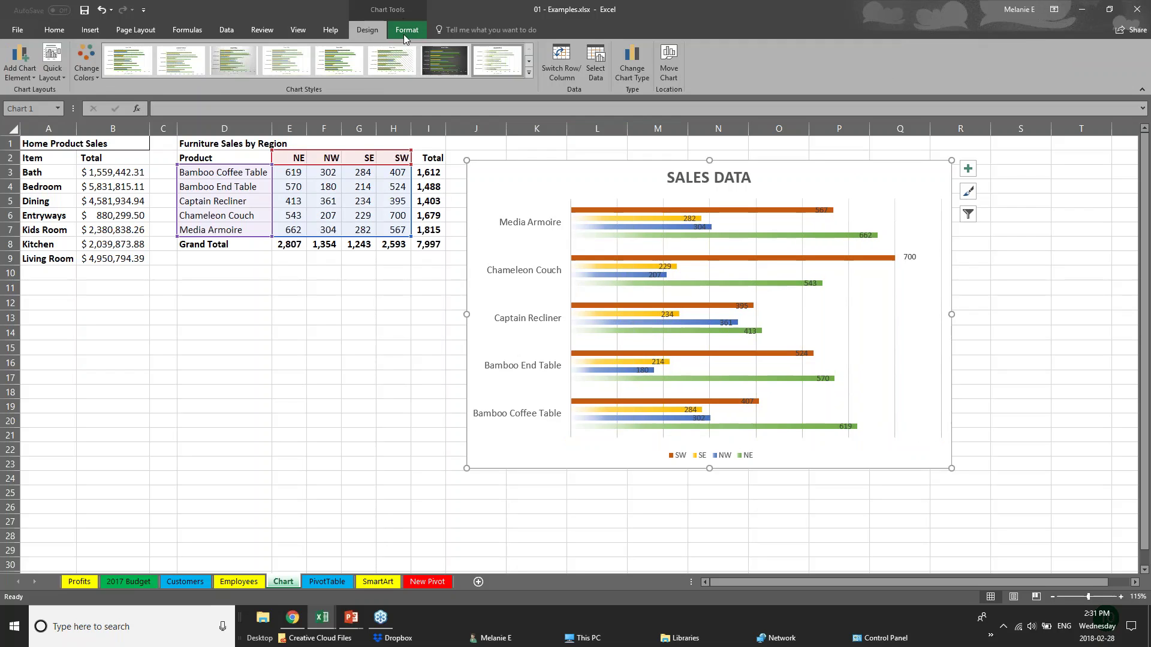
pyautogui.click(407, 30)
pyautogui.click(367, 30)
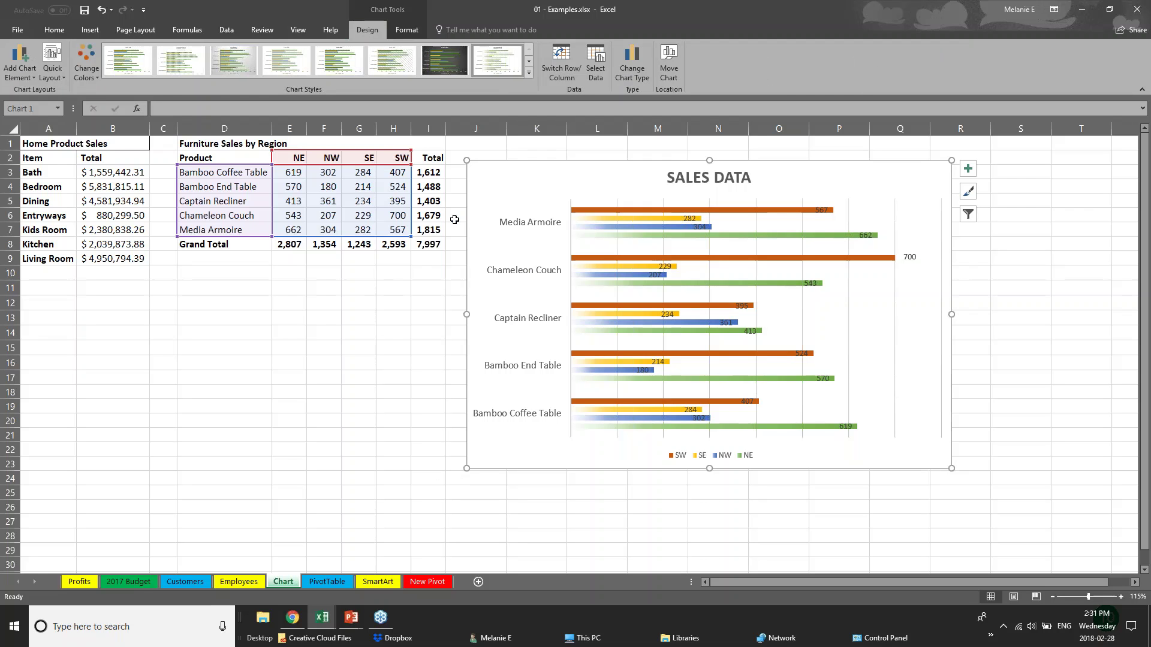
# Select the NW series in the chart, and set the Bamboo End Table's NW value in cell F4 to 181
pyautogui.click(566, 213)
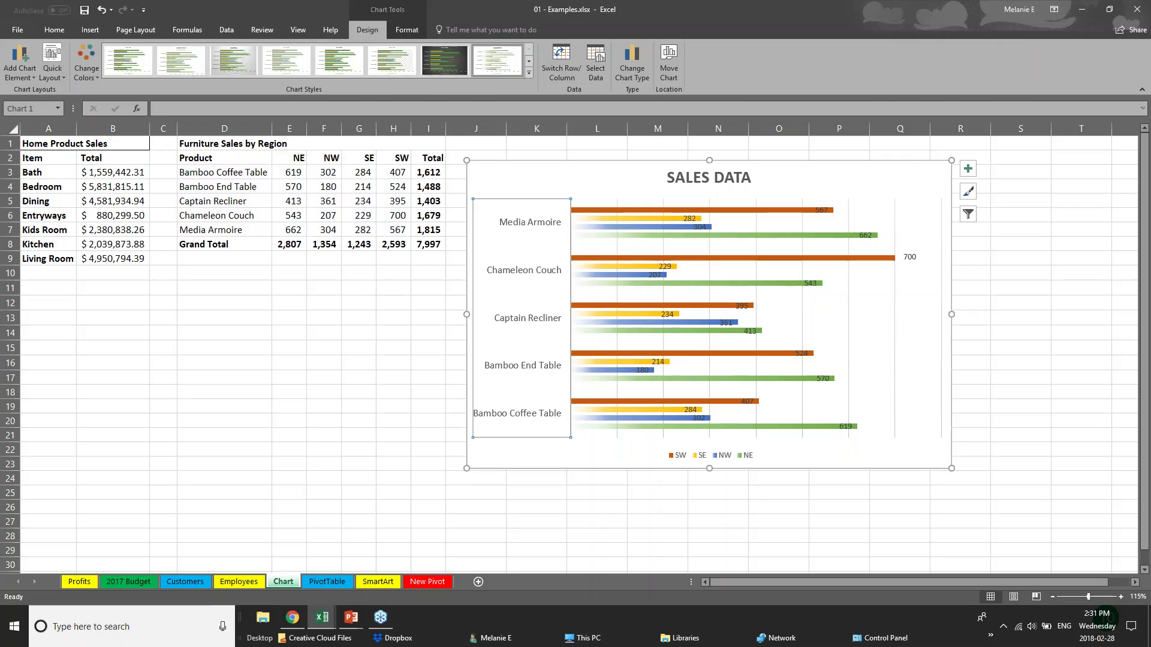
pyautogui.click(659, 219)
pyautogui.click(662, 229)
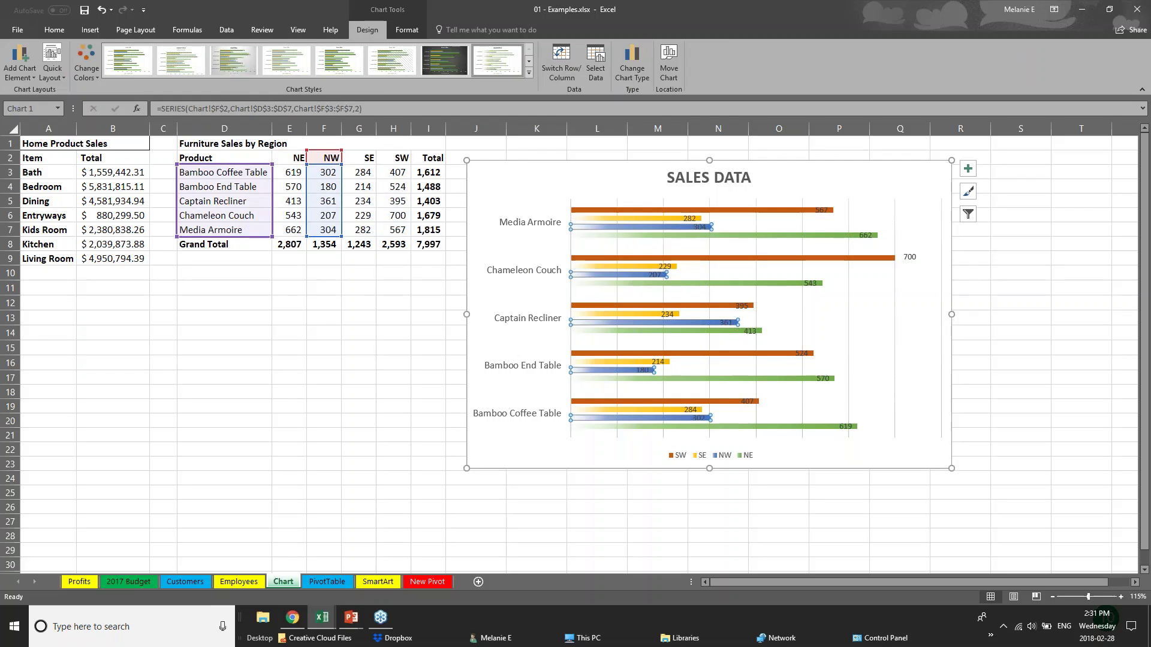
pyautogui.click(323, 187)
pyautogui.doubleClick(324, 186)
pyautogui.doubleClick(323, 186)
pyautogui.write('181')
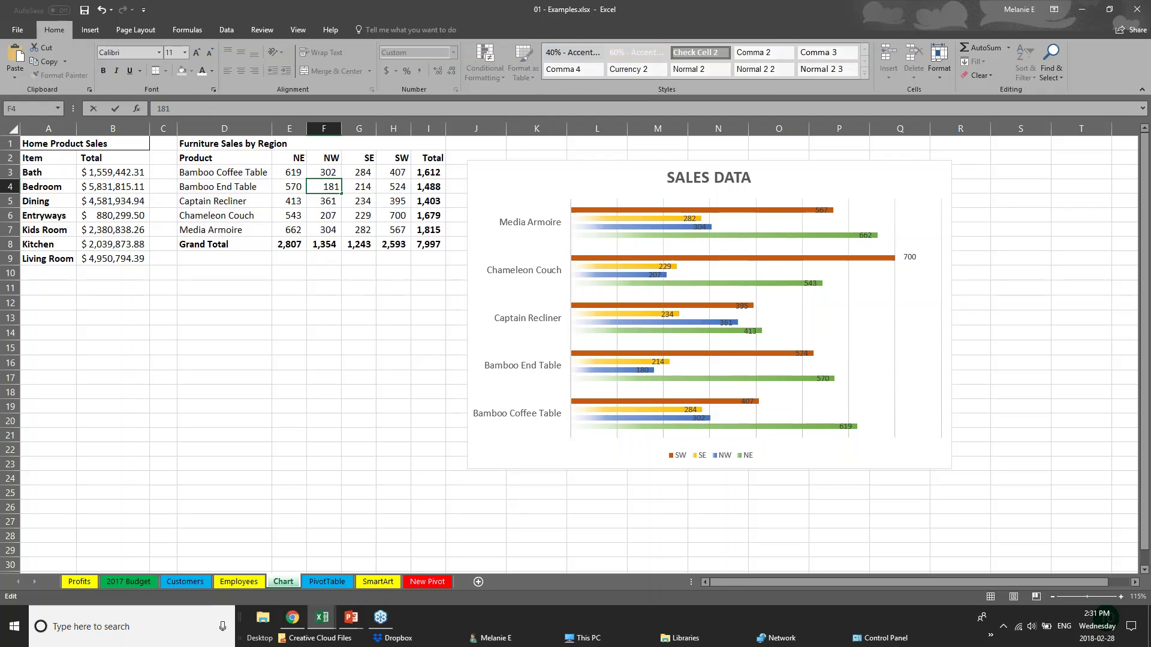
pyautogui.press('Return')
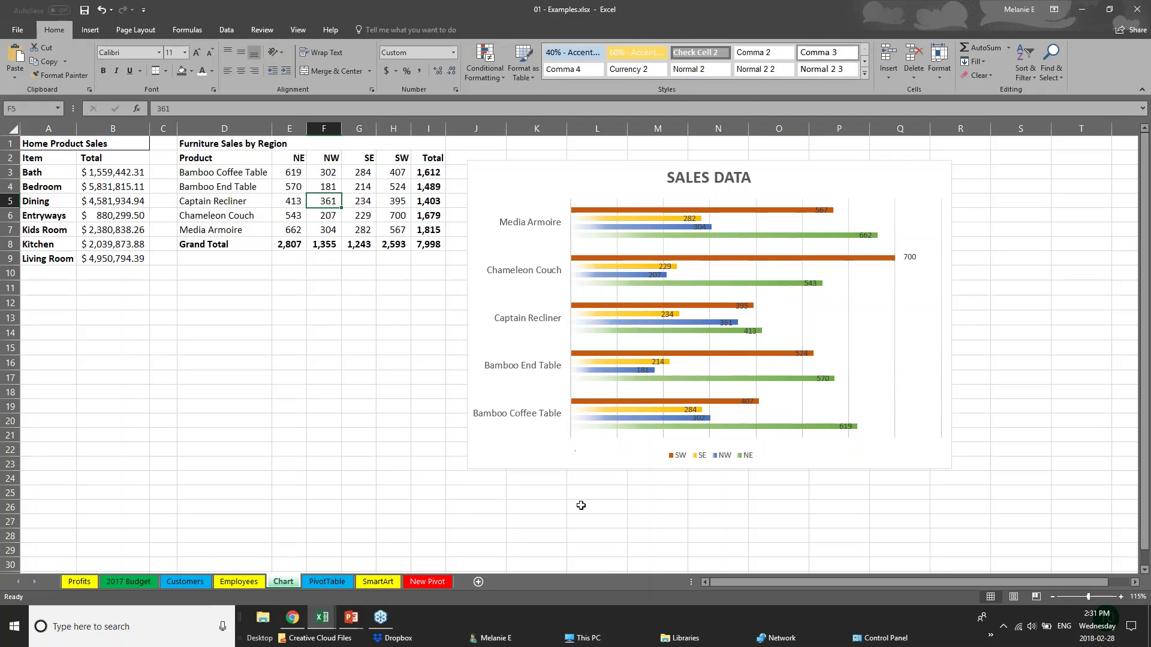
# Switch to the PowerPoint slide show and advance from the Creating Charts slide to the Creating Tables slide
pyautogui.click(351, 619)
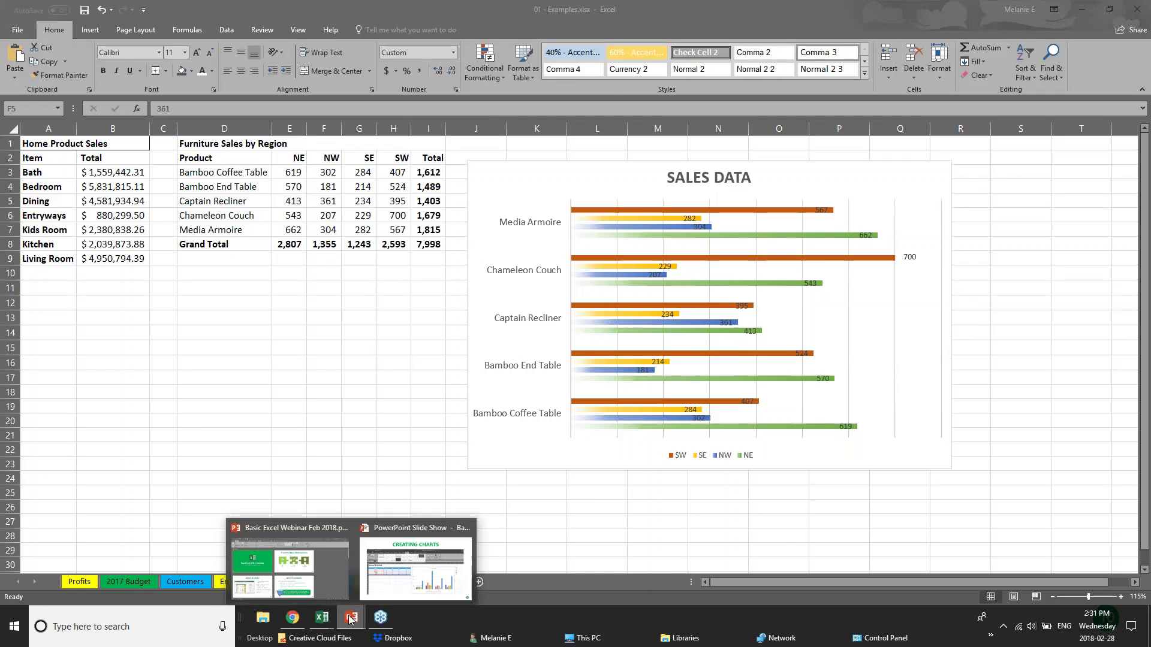
pyautogui.click(392, 592)
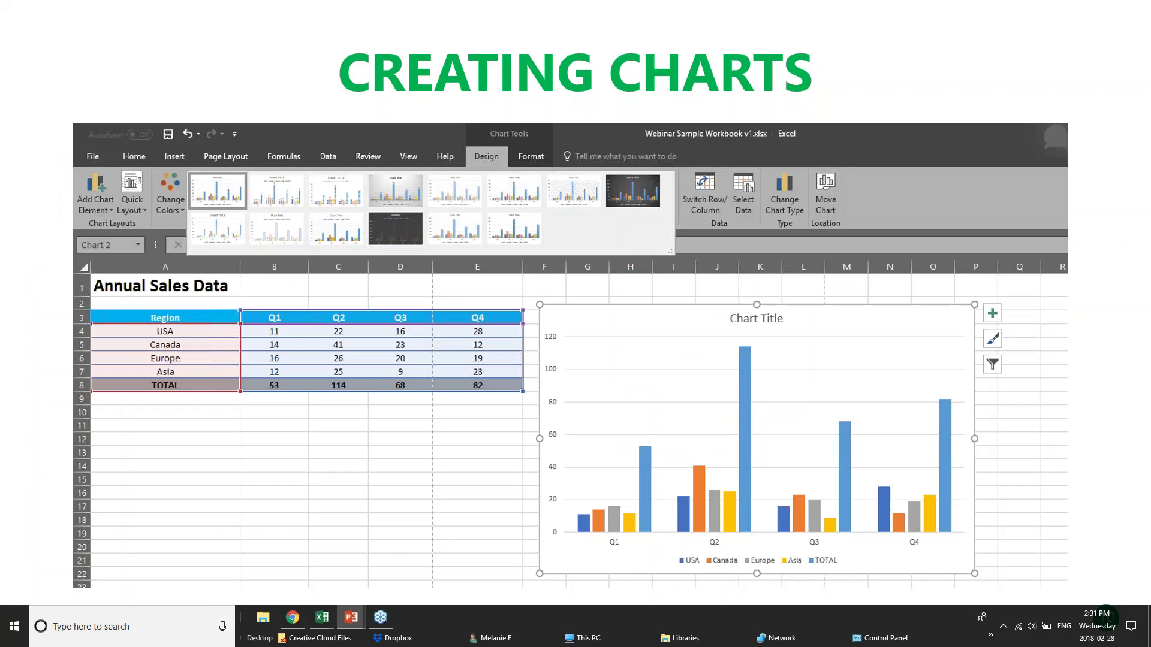
pyautogui.press('Right')
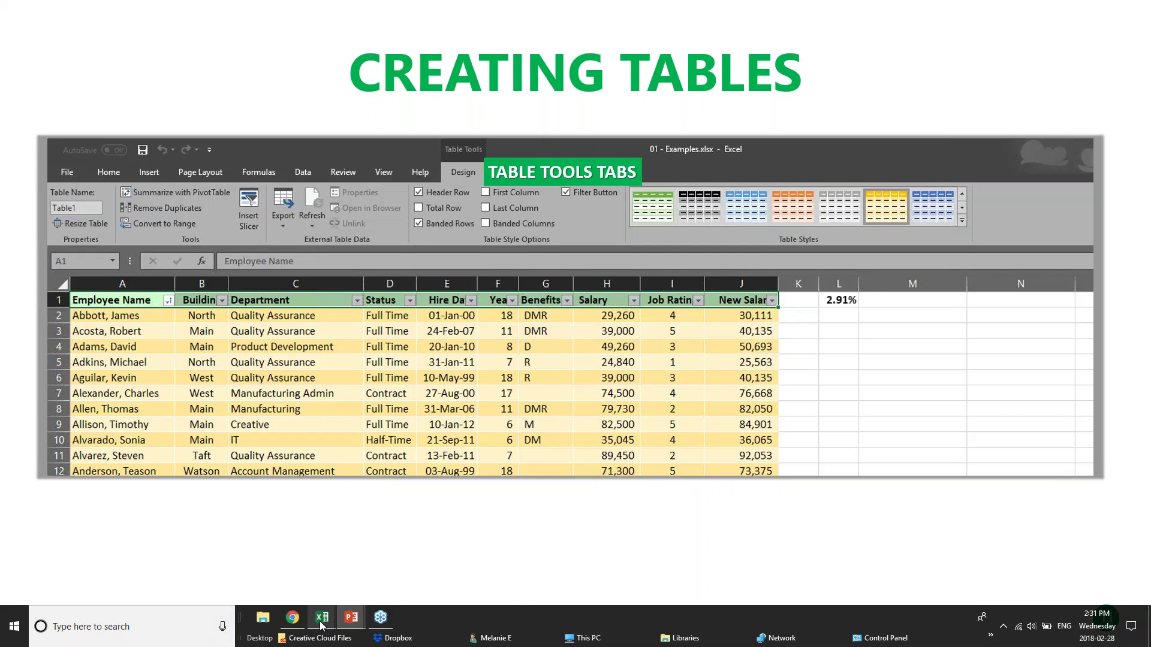
# Switch to Excel, look at the Webinar Sample Workbook v1 and pivotTables workbooks, and return to 01 - Examples.xlsx
pyautogui.moveTo(316, 631)
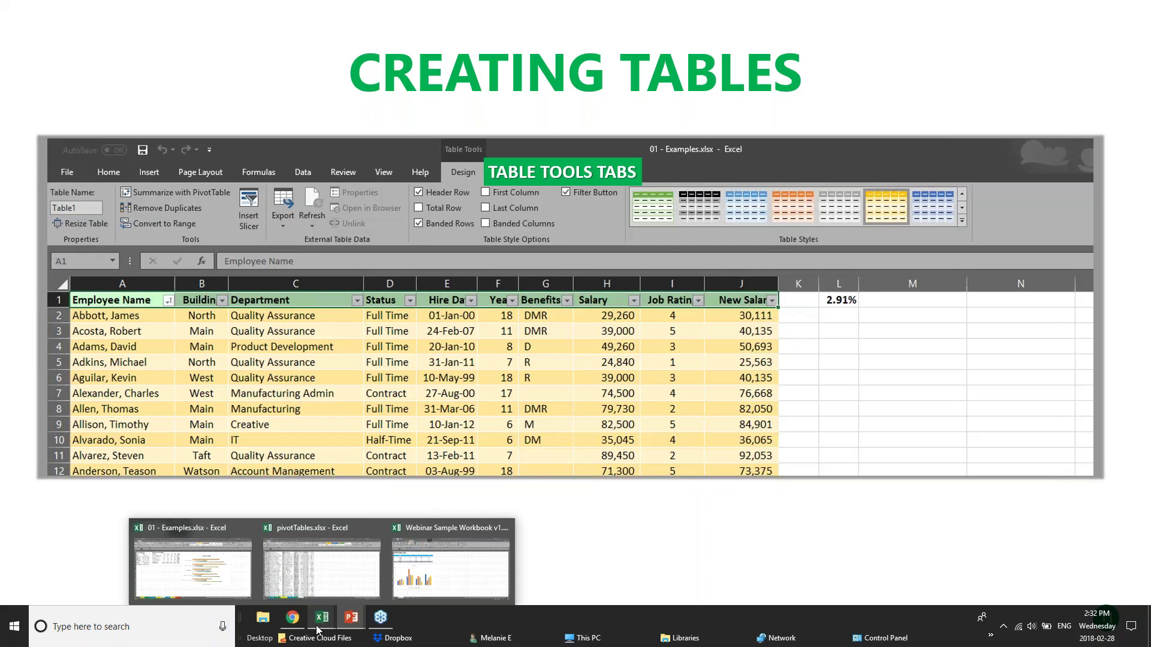
pyautogui.click(441, 573)
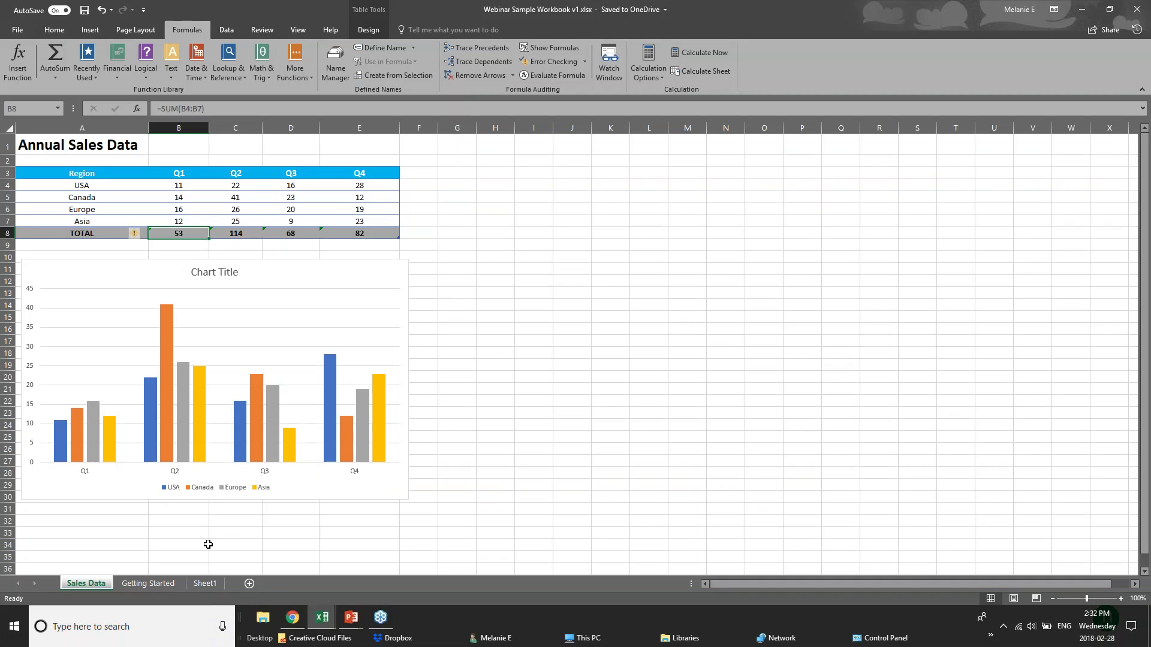
pyautogui.moveTo(322, 617)
pyautogui.click(320, 567)
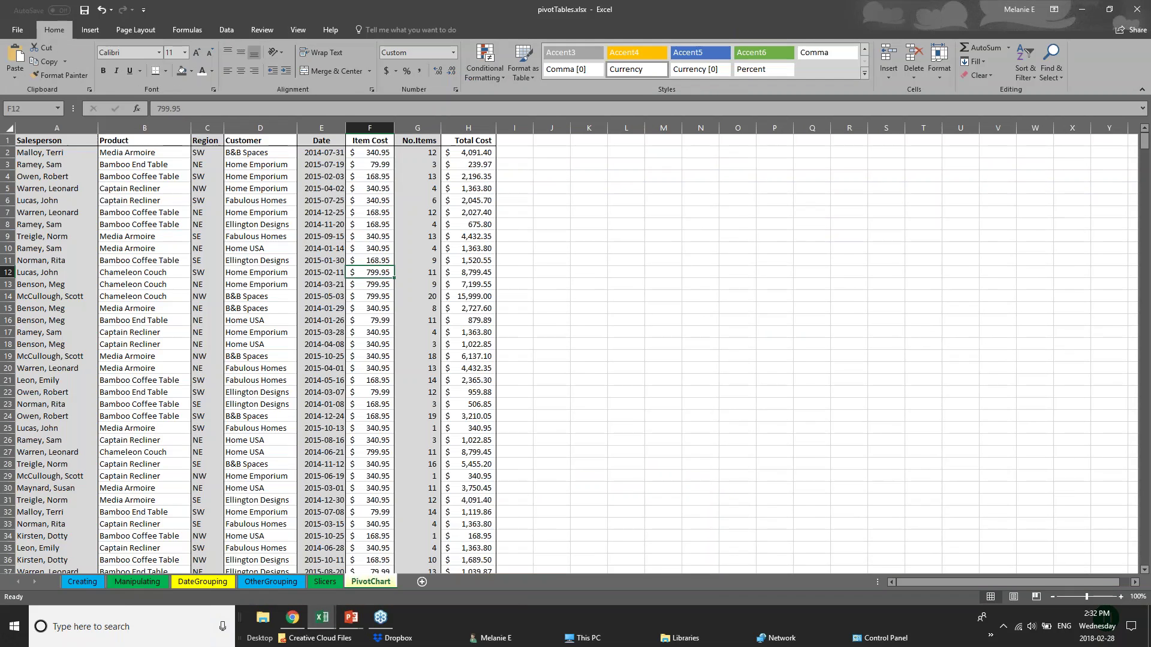
pyautogui.moveTo(321, 617)
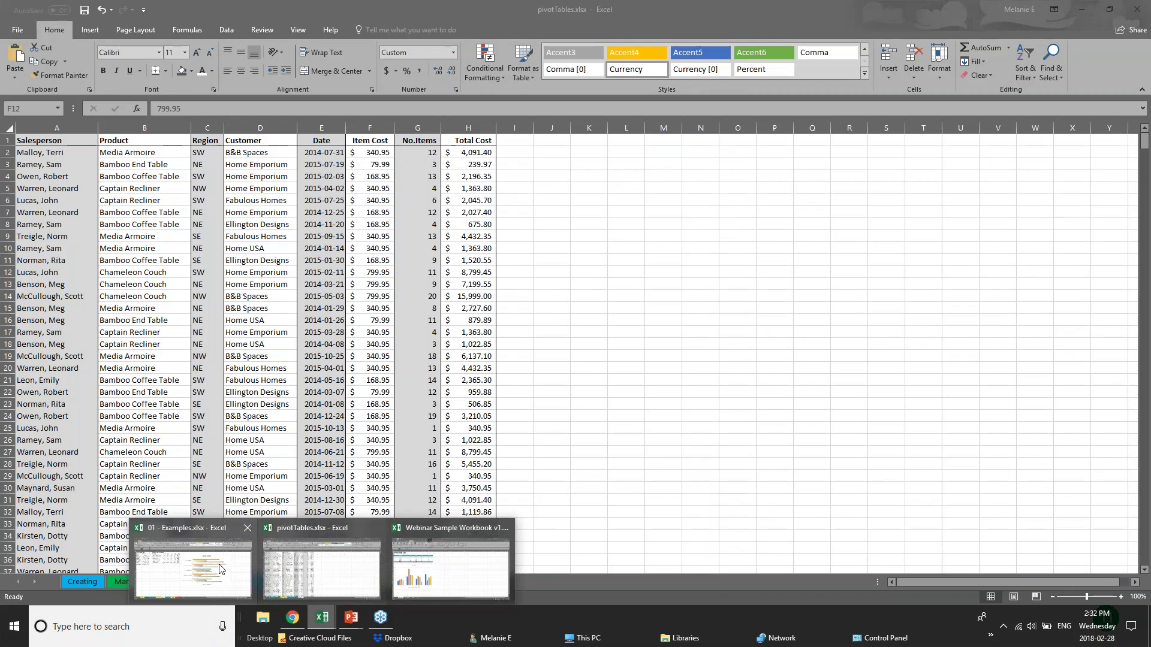
pyautogui.click(336, 587)
pyautogui.moveTo(322, 617)
pyautogui.click(319, 584)
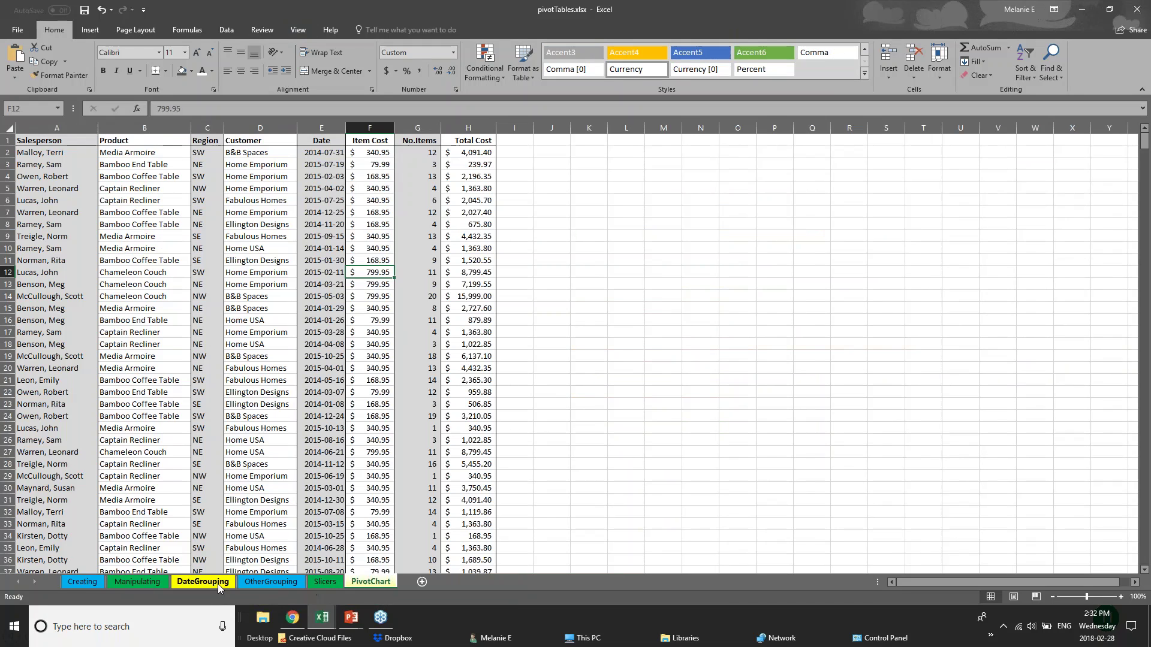
pyautogui.moveTo(322, 617)
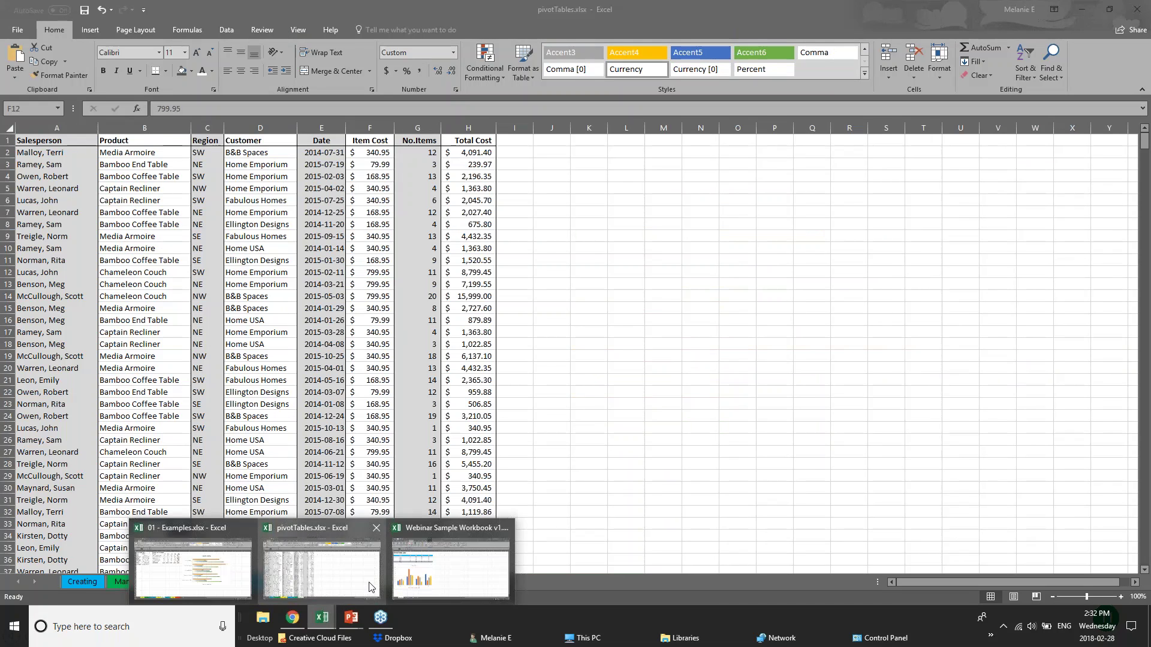
pyautogui.click(411, 564)
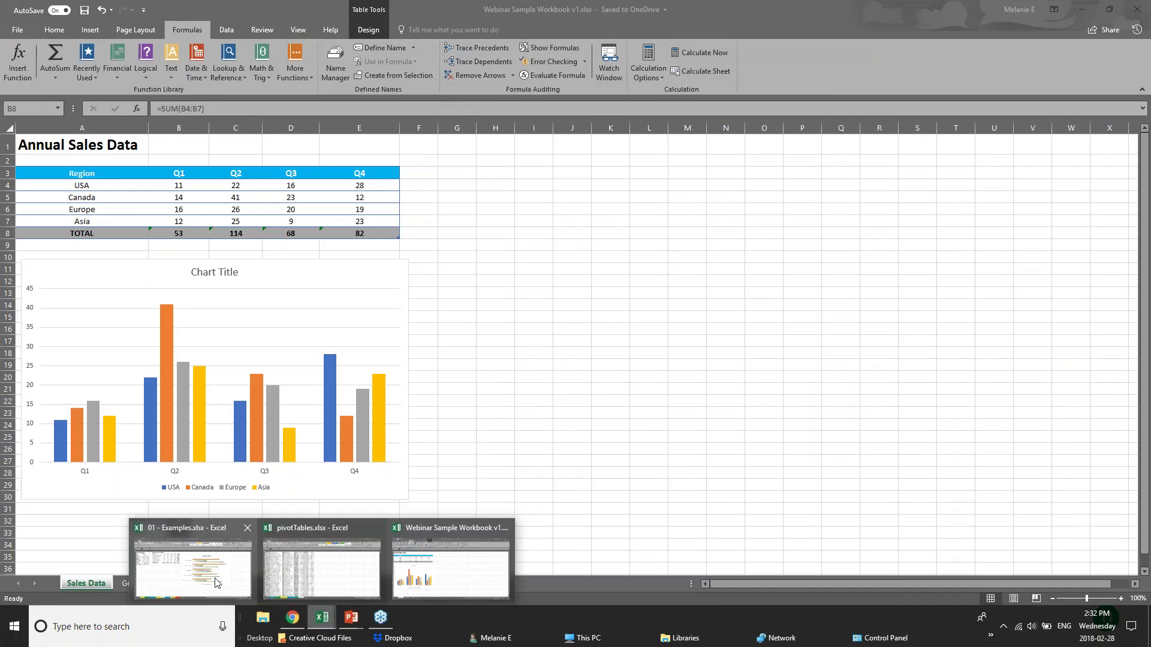
pyautogui.click(215, 583)
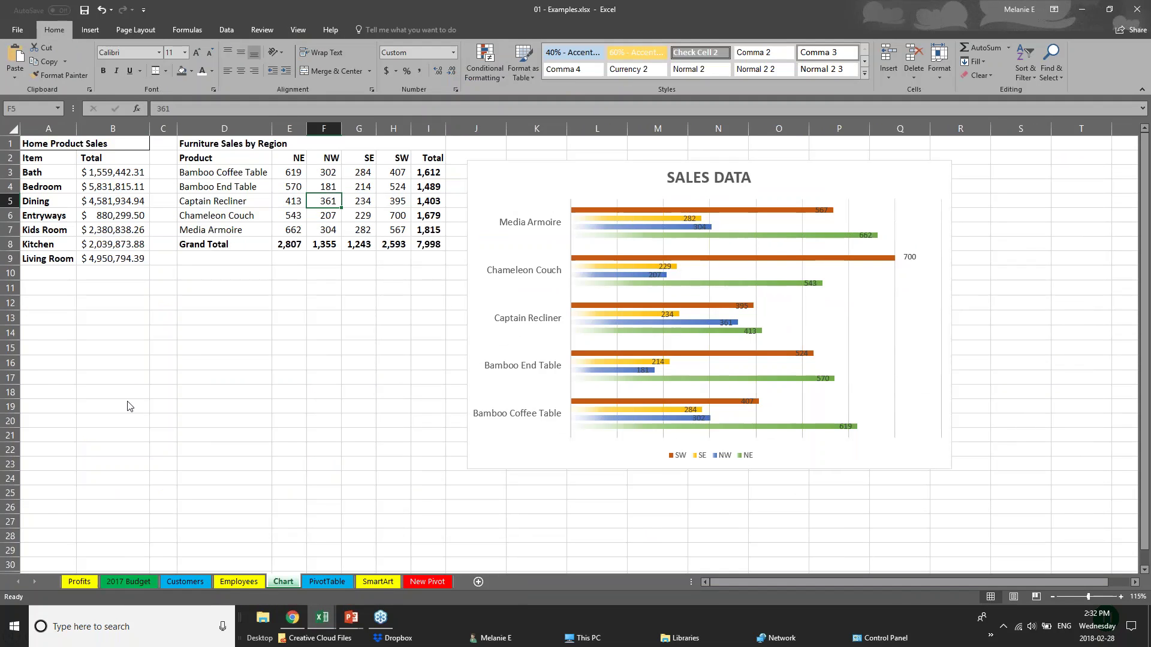
# Open the Customers sheet and examine the customer database rows from the header downward
pyautogui.click(131, 583)
pyautogui.click(186, 582)
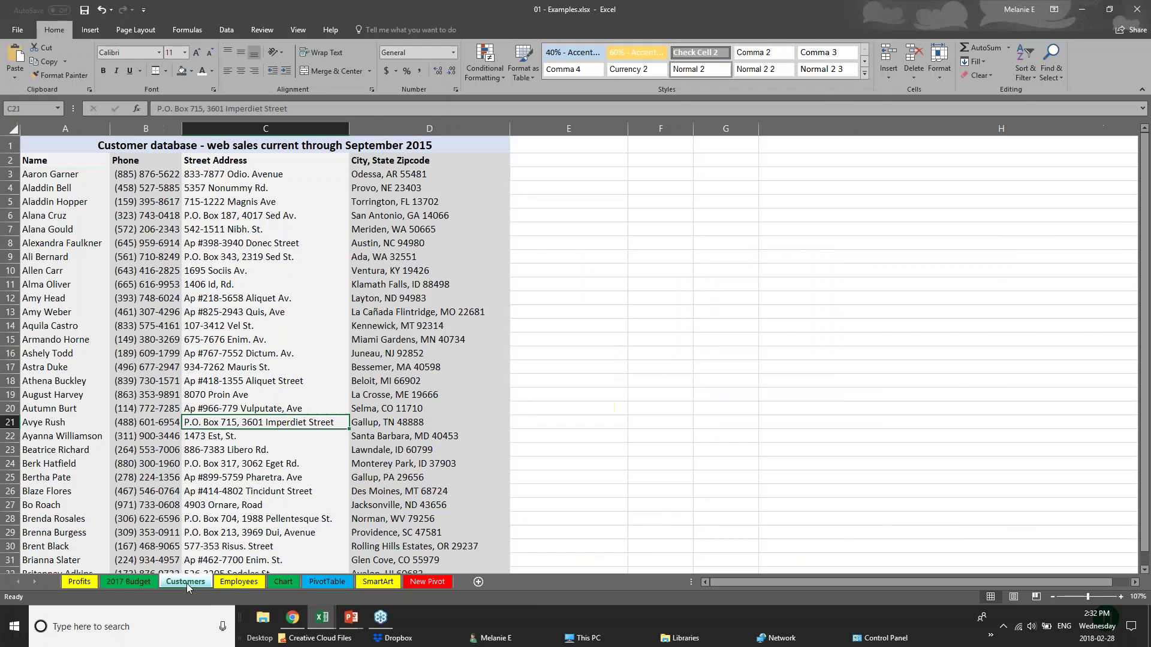
pyautogui.click(264, 198)
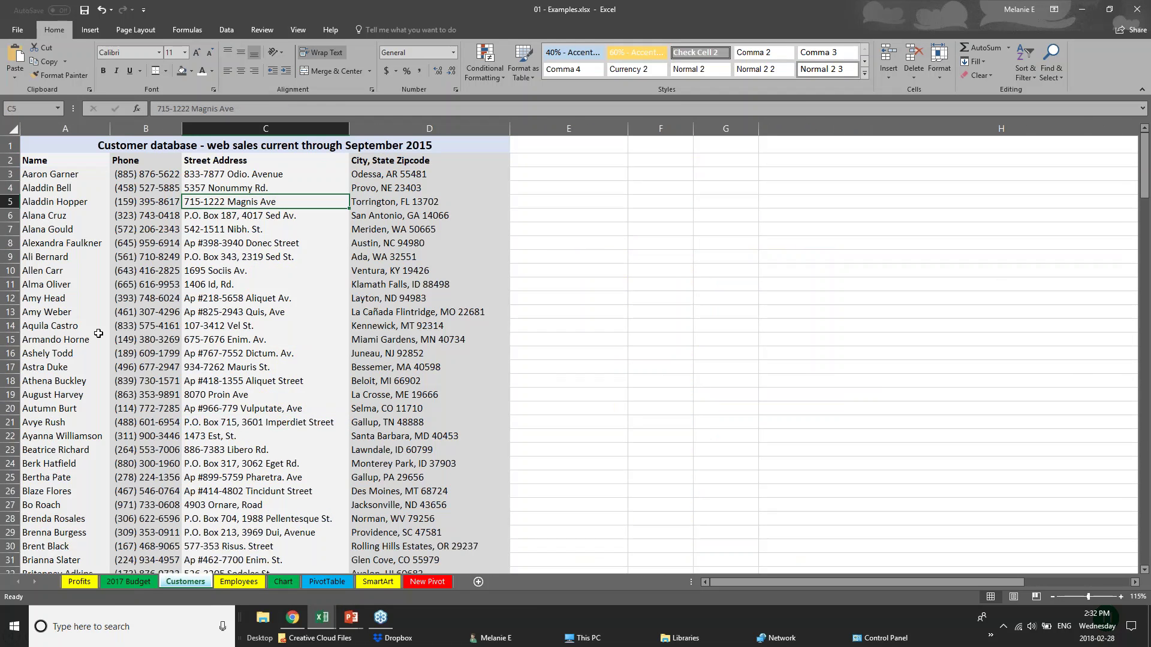
pyautogui.click(30, 161)
pyautogui.scroll(-15, 125, 274)
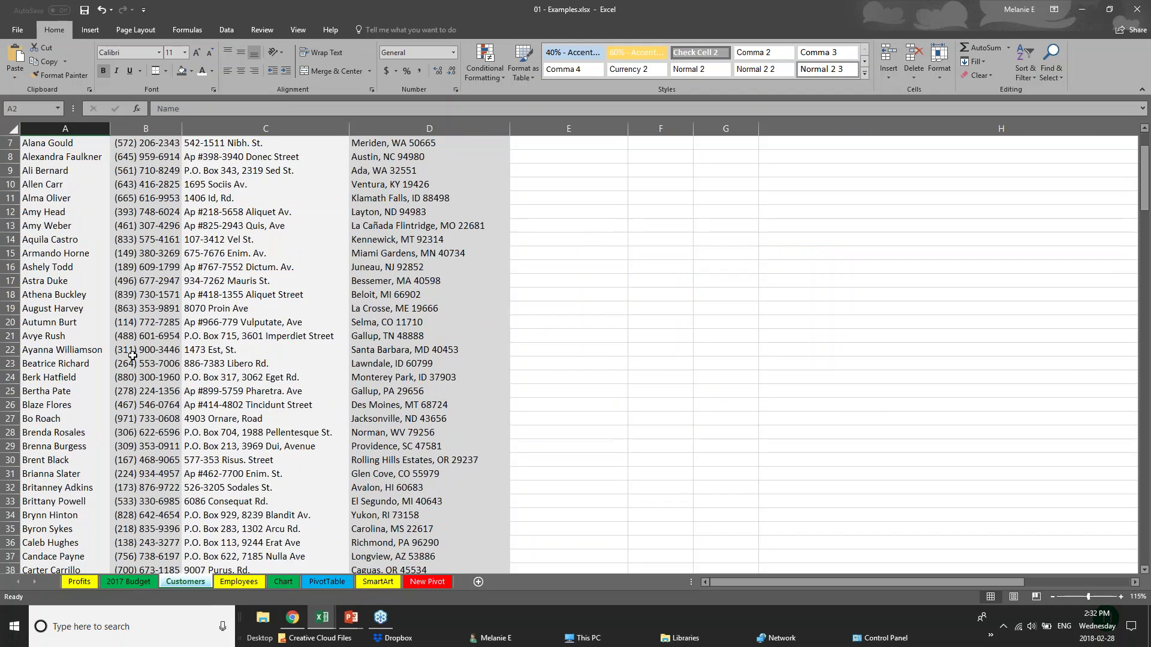
pyautogui.scroll(-20, 133, 359)
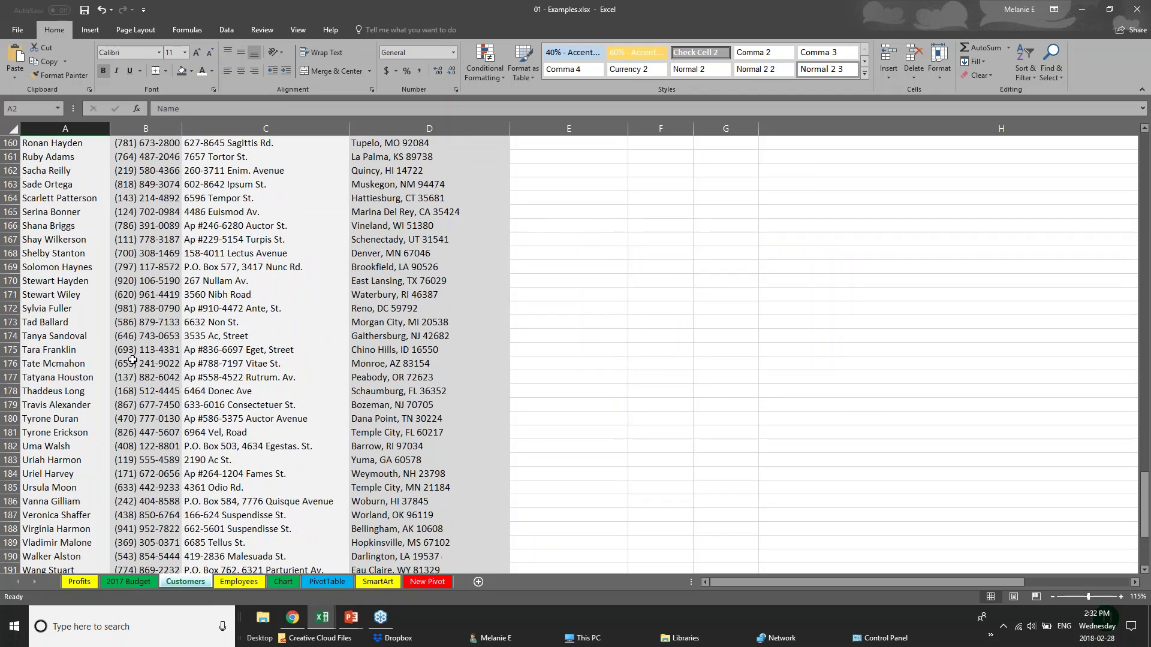
# Try to turn the entire Customers worksheet into a table with headers, accepting the large operation
pyautogui.moveTo(1144, 541); pyautogui.dragTo(1144, 174)
pyautogui.click(135, 189)
pyautogui.click(84, 205)
pyautogui.scroll(-2, 48, 396)
pyautogui.scroll(2, 47, 396)
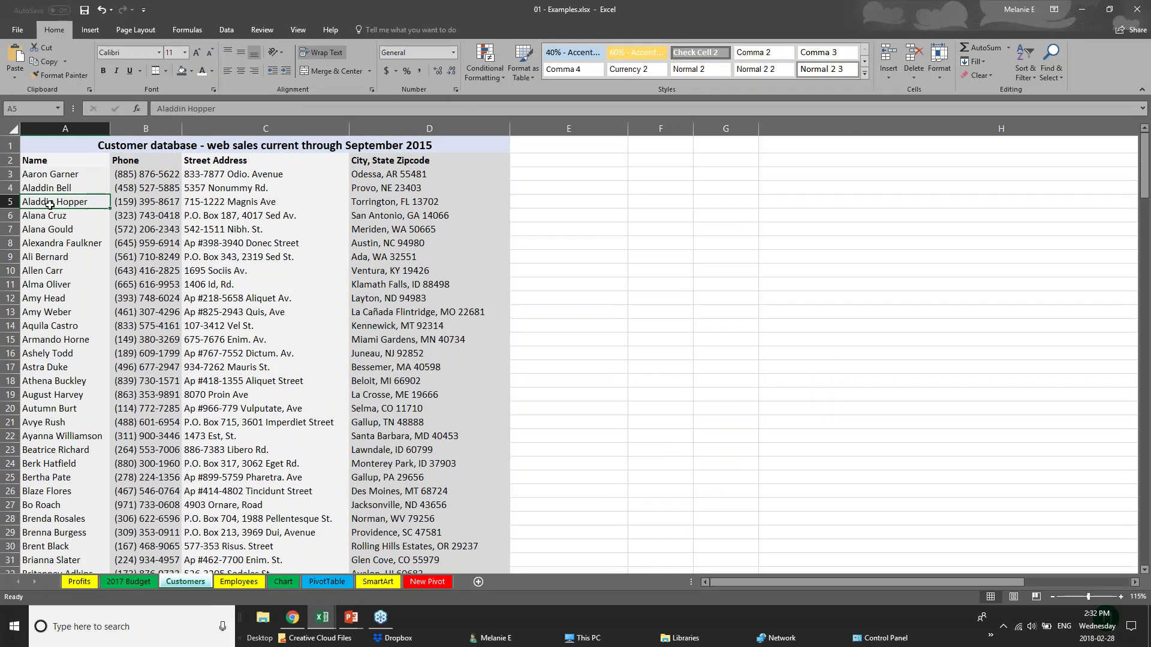
pyautogui.click(13, 130)
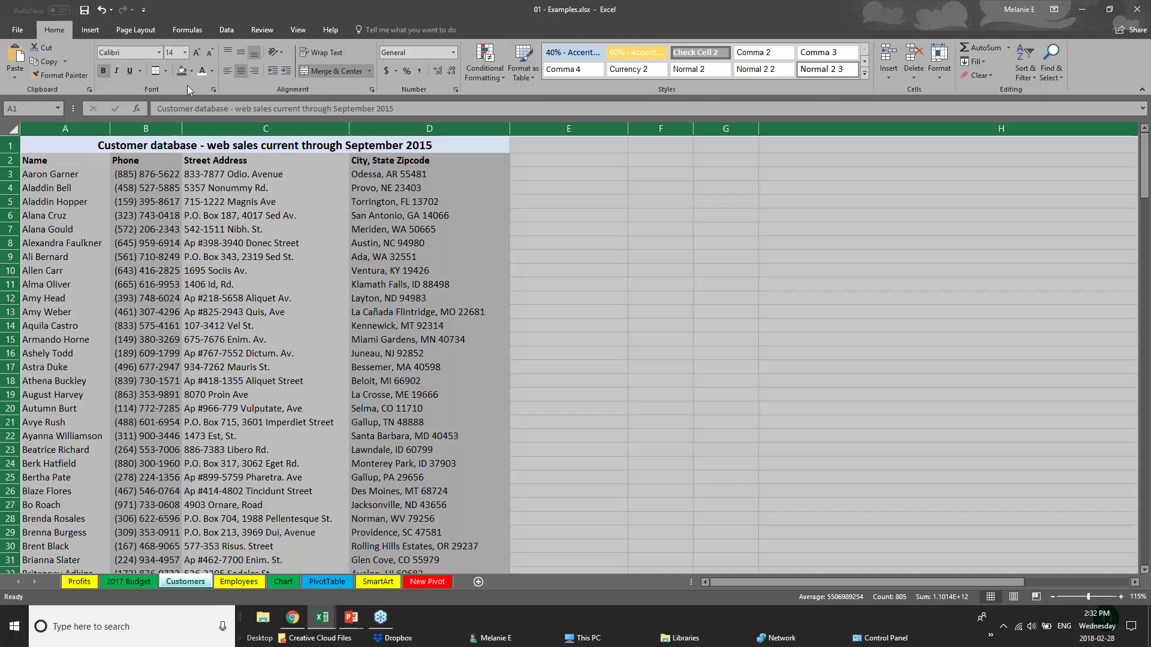
pyautogui.click(84, 30)
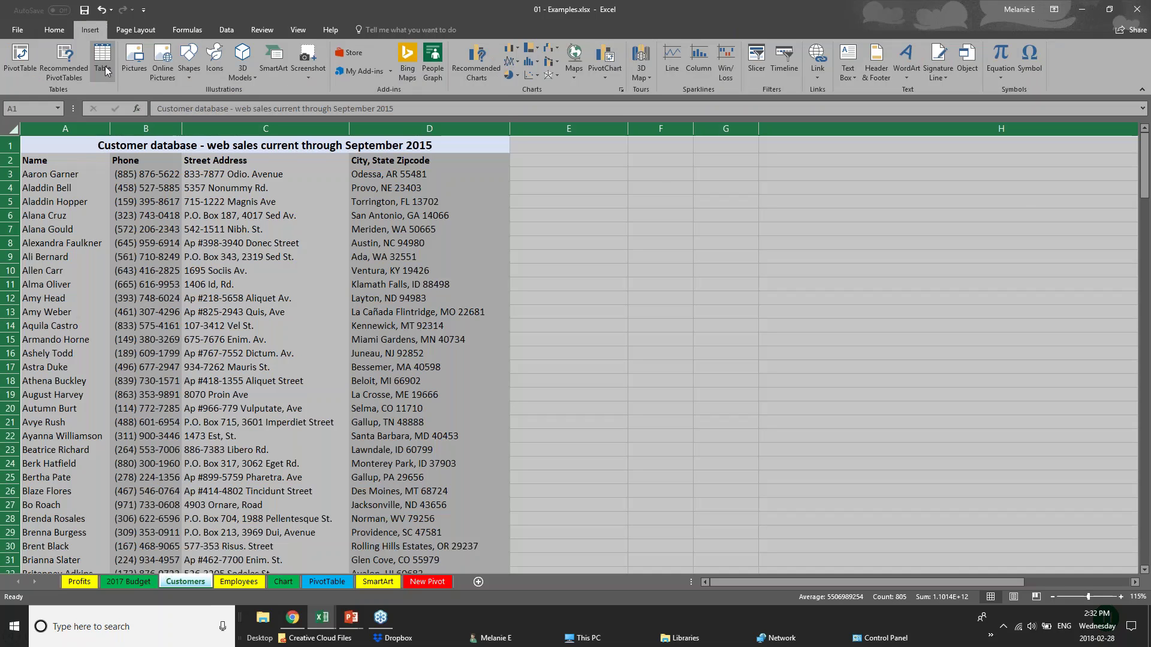
pyautogui.click(103, 63)
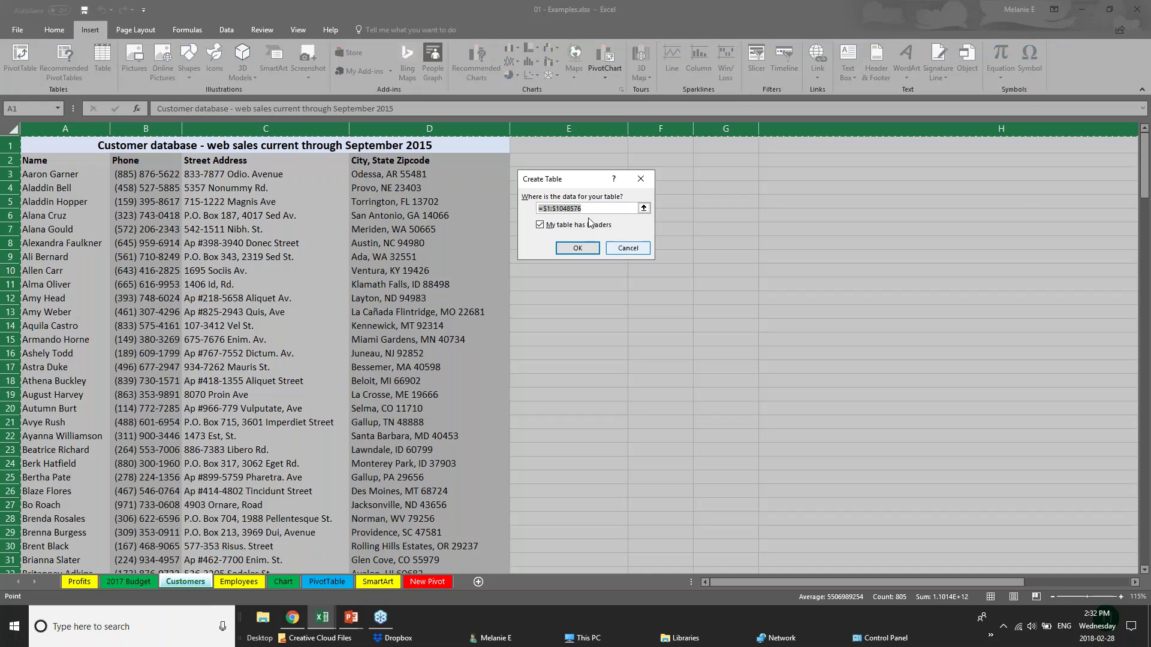
pyautogui.click(577, 248)
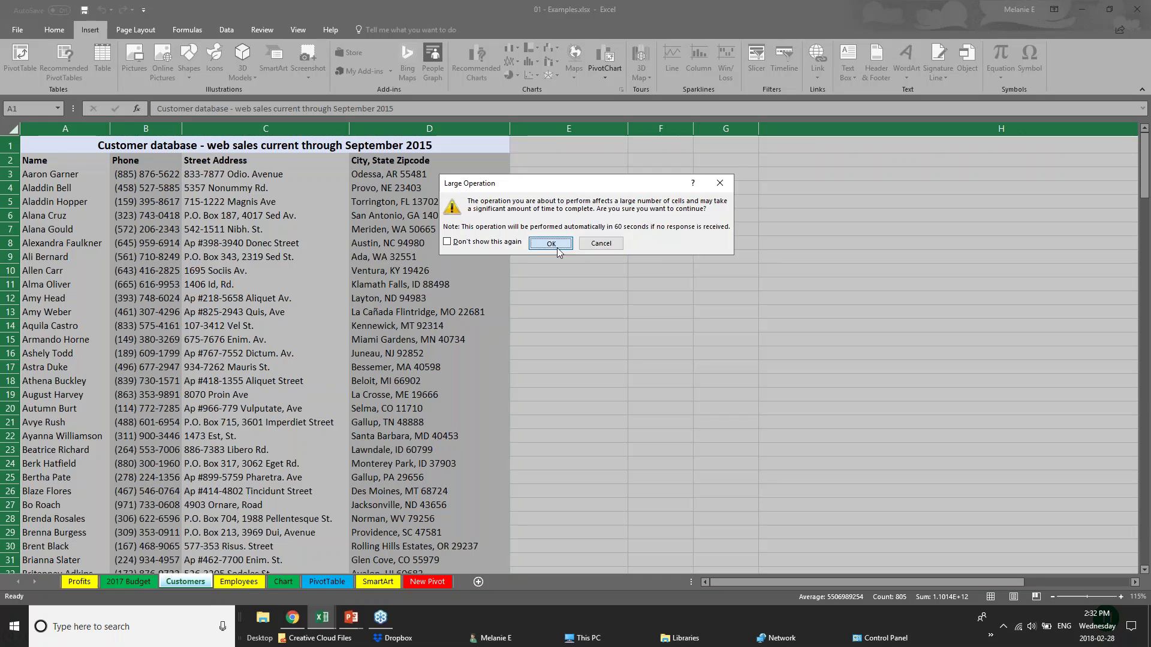
pyautogui.click(551, 246)
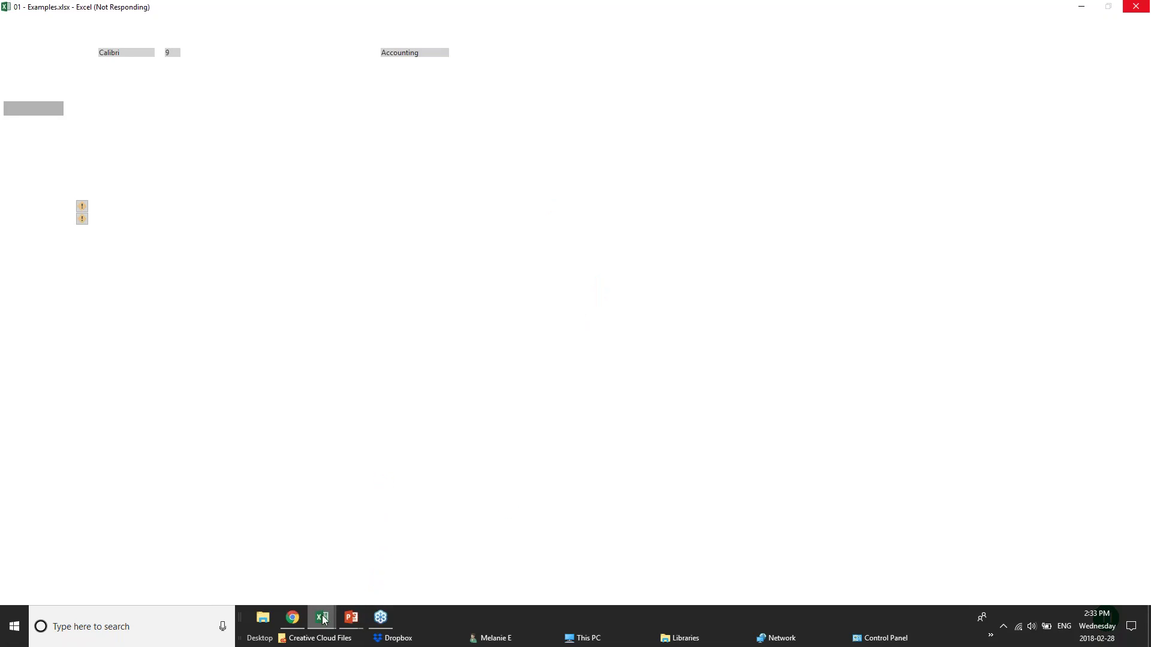
# Check the Webinar Sample Workbook v1 and pivotTables workbooks, and switch to the Creating Tables slide in the PowerPoint slide show
pyautogui.moveTo(324, 619)
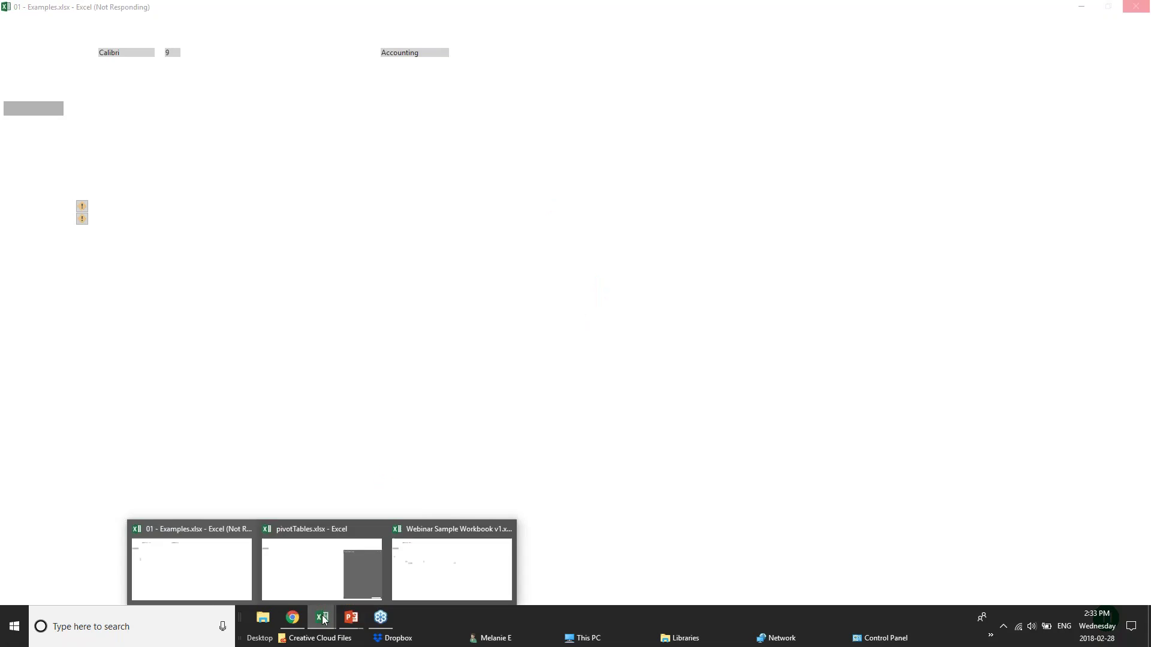
pyautogui.click(426, 579)
pyautogui.moveTo(319, 626)
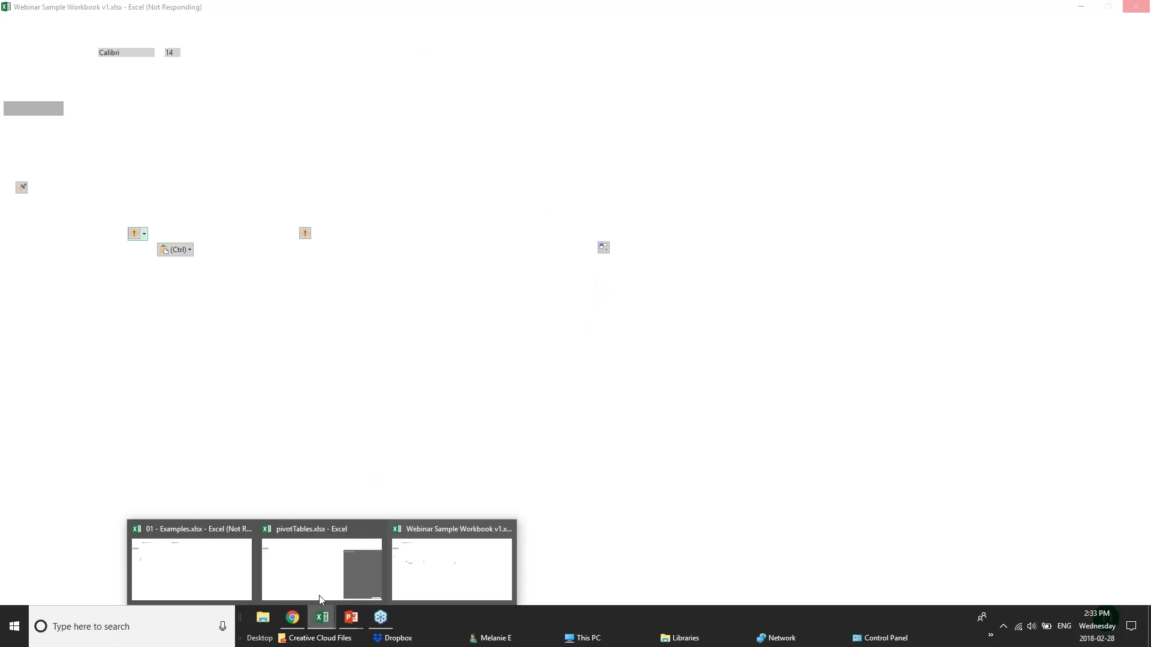
pyautogui.click(318, 567)
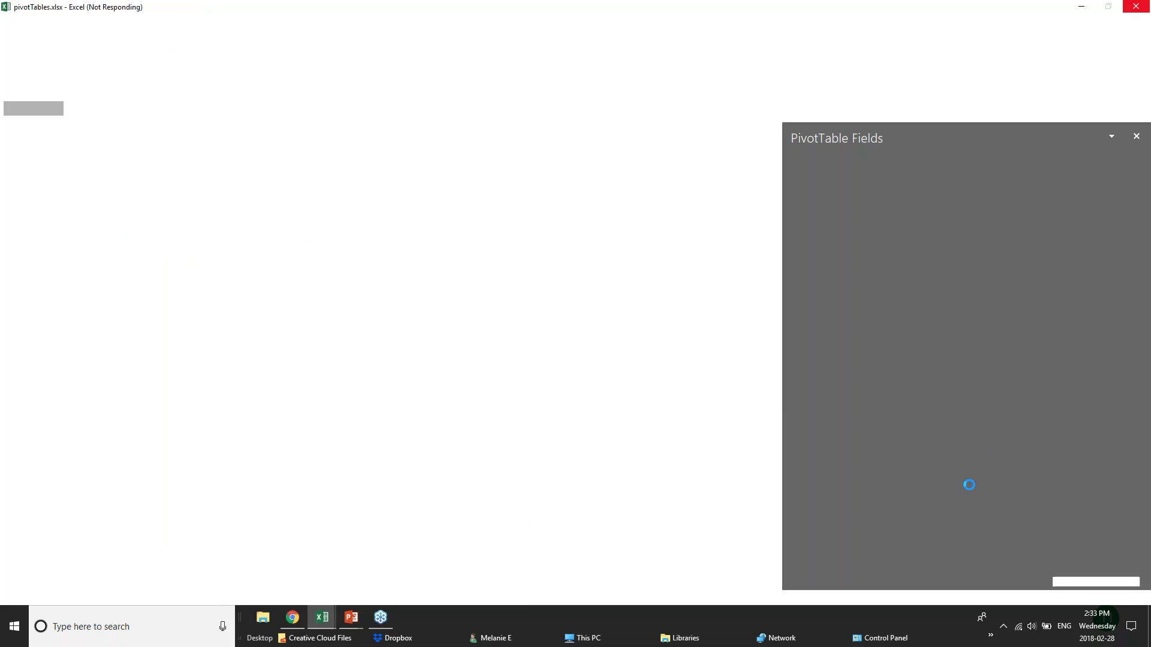
pyautogui.moveTo(346, 625)
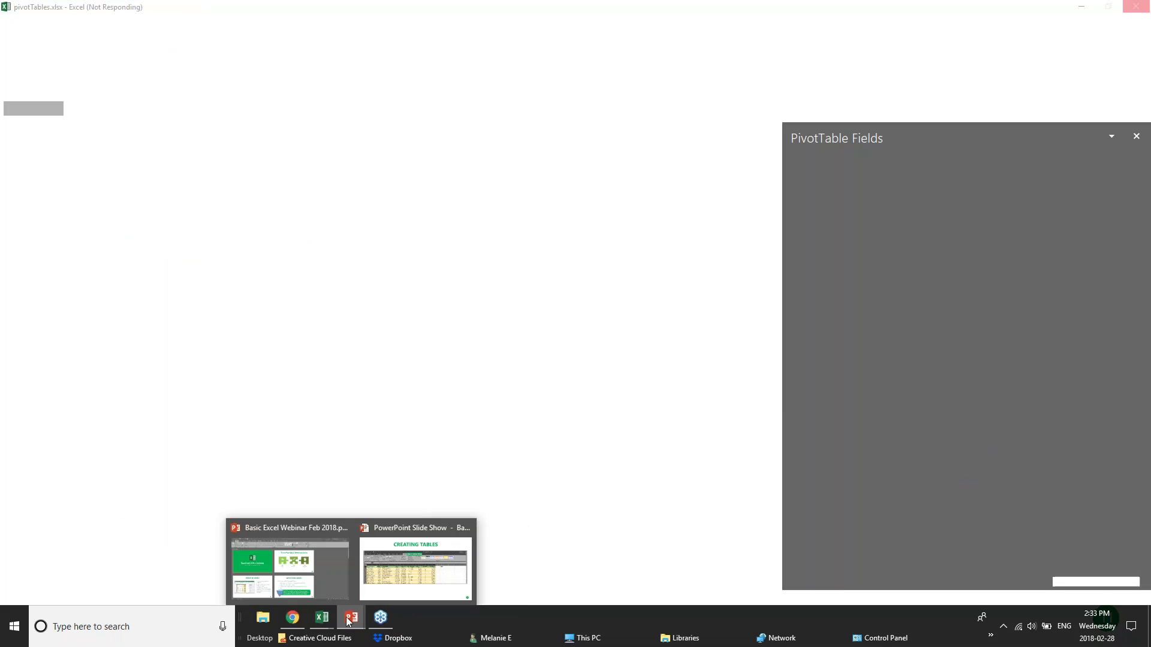
pyautogui.click(444, 575)
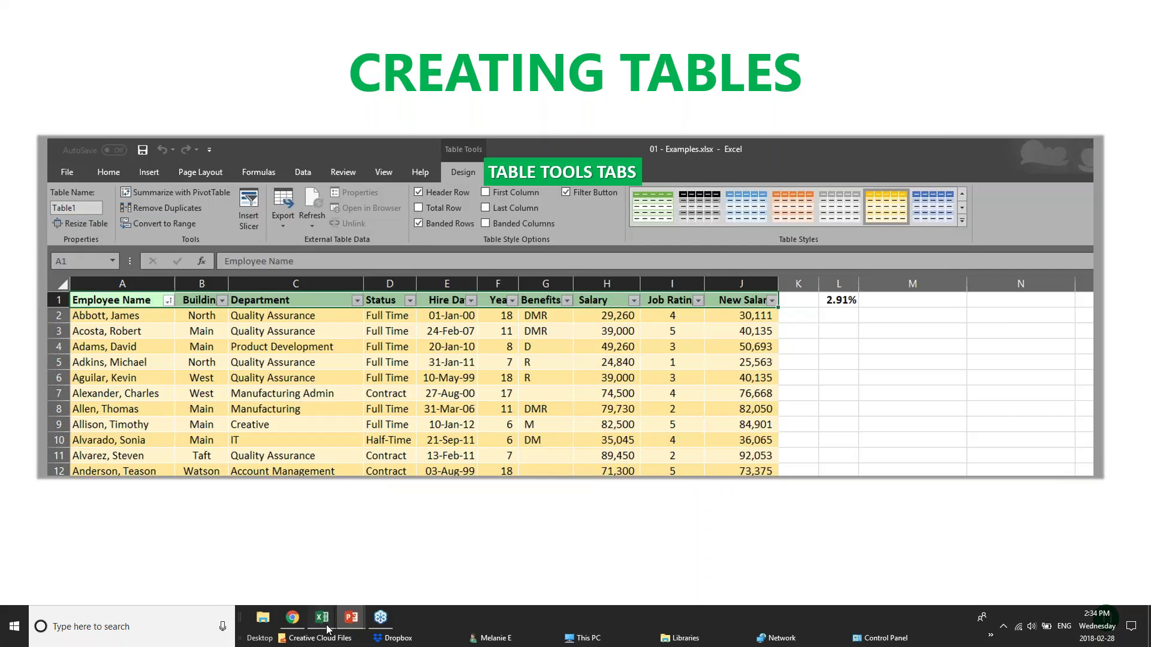
# Switch back to Excel's 01 - Examples.xlsx and undo the table creation on the Customers sheet
pyautogui.moveTo(328, 628)
pyautogui.click(277, 563)
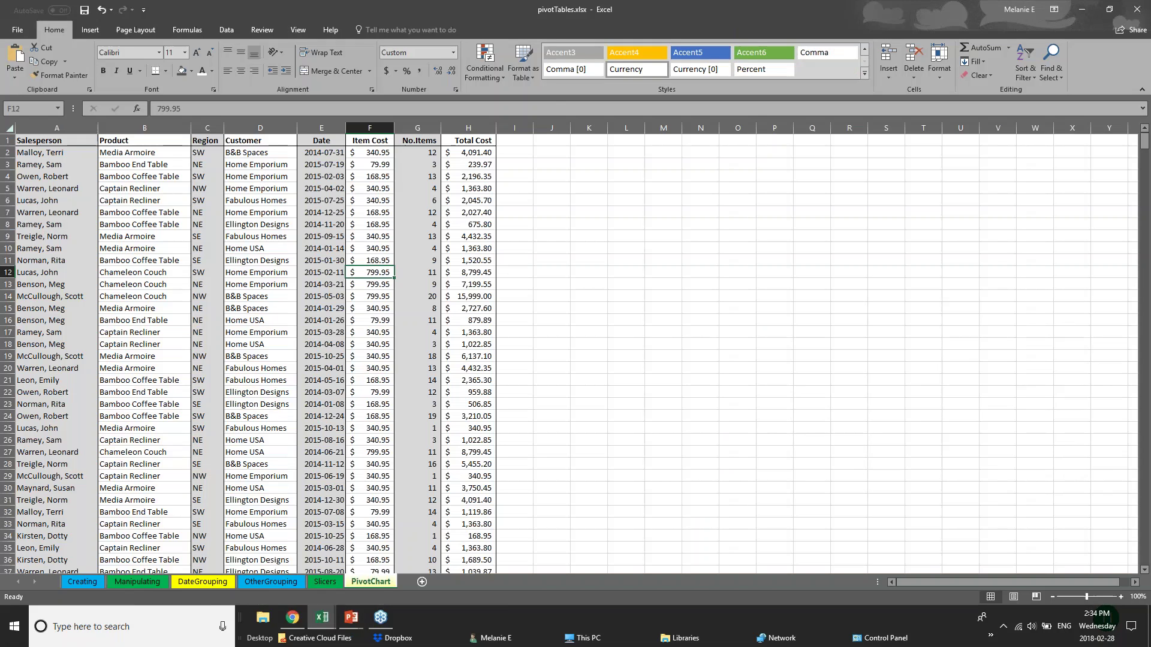
pyautogui.click(205, 568)
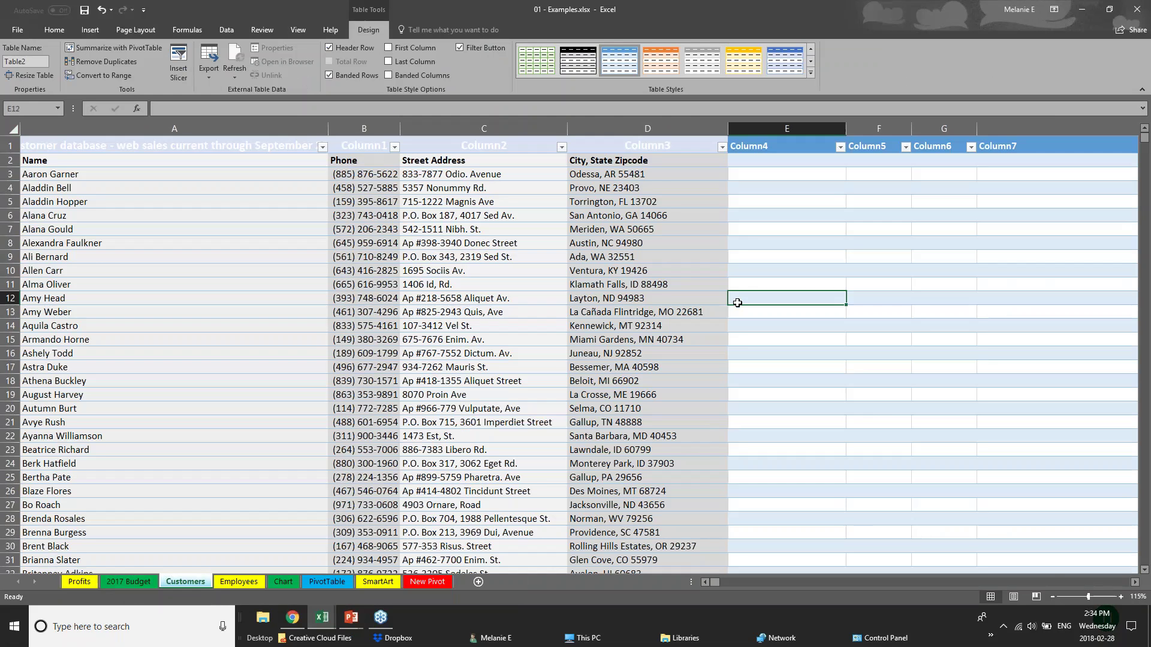
pyautogui.click(10, 128)
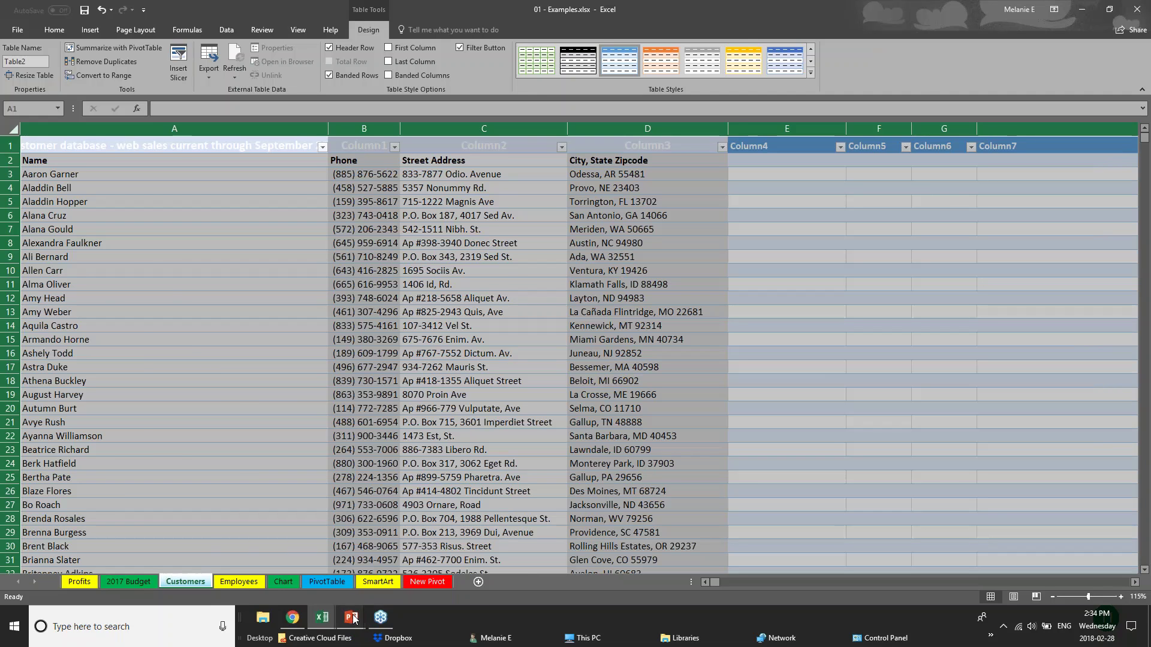
pyautogui.hotkey('ctrl', 'z')
# Try to create a table without headers from title range A1:D1 on the Customers sheet, and undo it
pyautogui.click(35, 143)
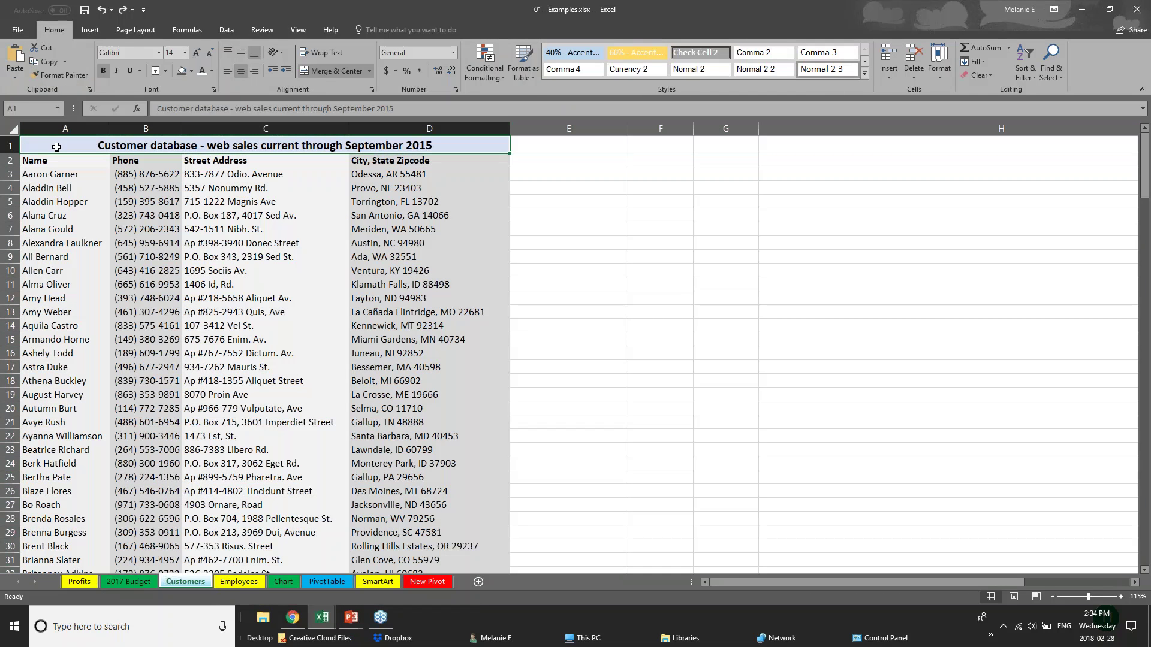
pyautogui.hotkey('ctrl', 'a')
pyautogui.click(56, 152)
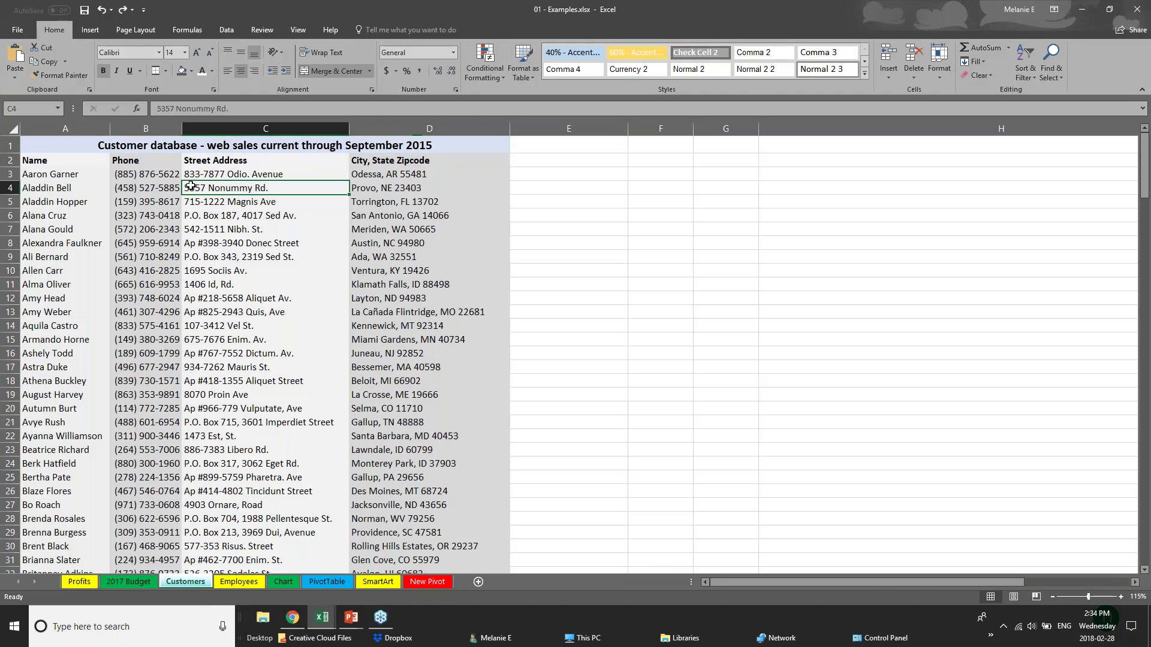
pyautogui.click(90, 30)
pyautogui.click(101, 67)
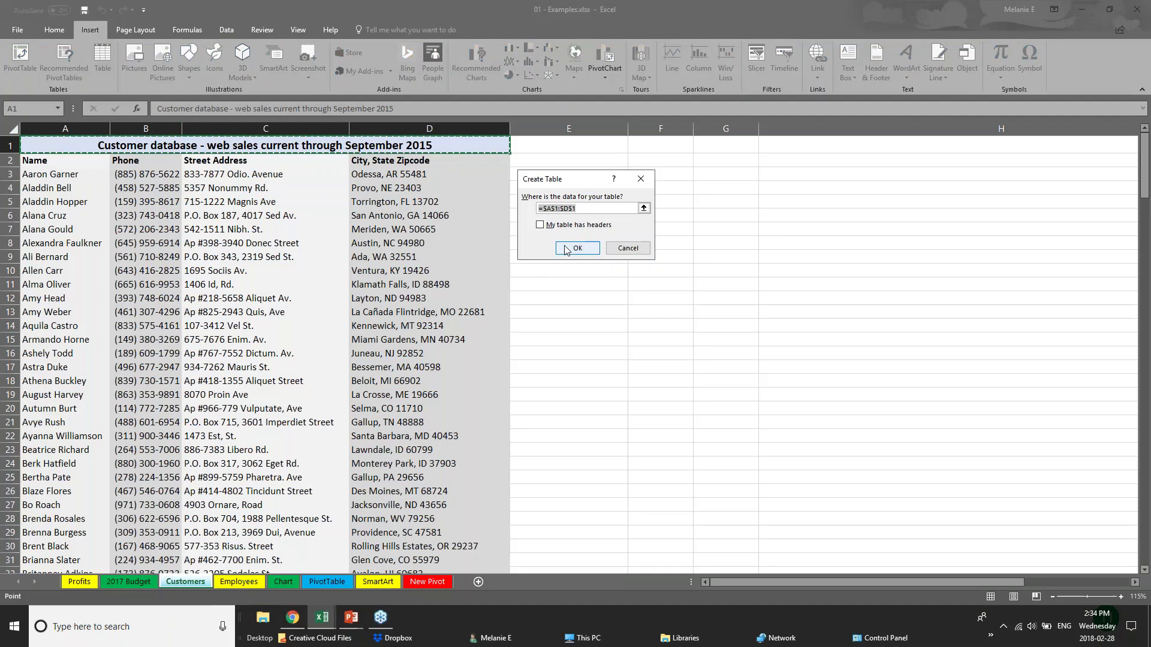
pyautogui.click(569, 250)
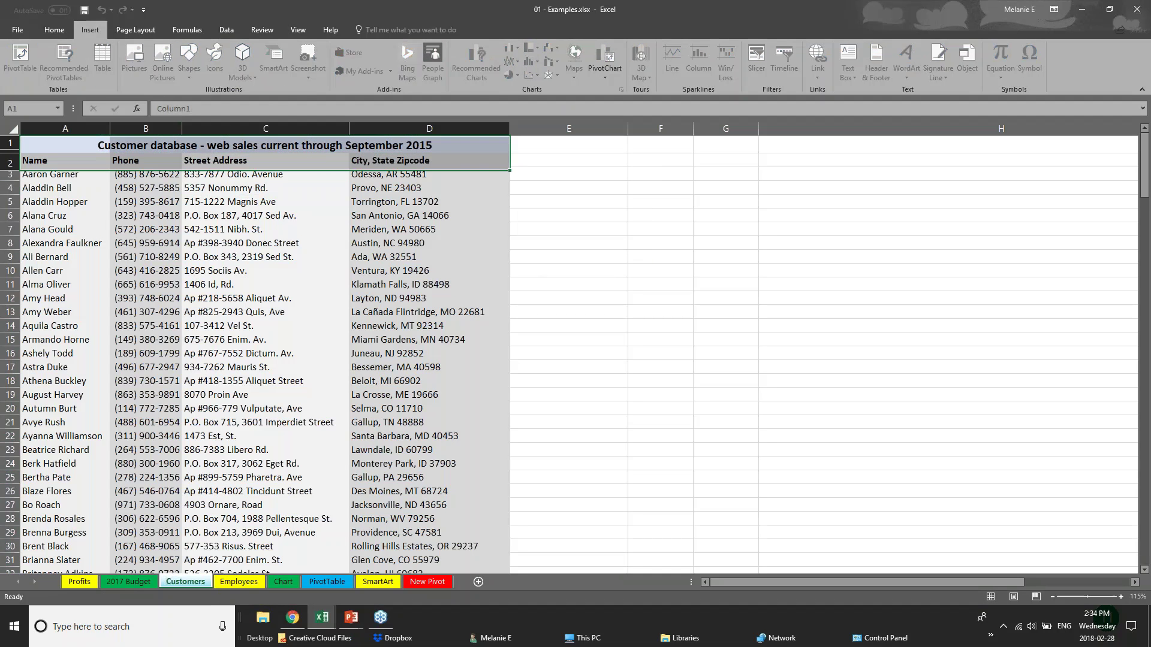
pyautogui.hotkey('ctrl', 'z')
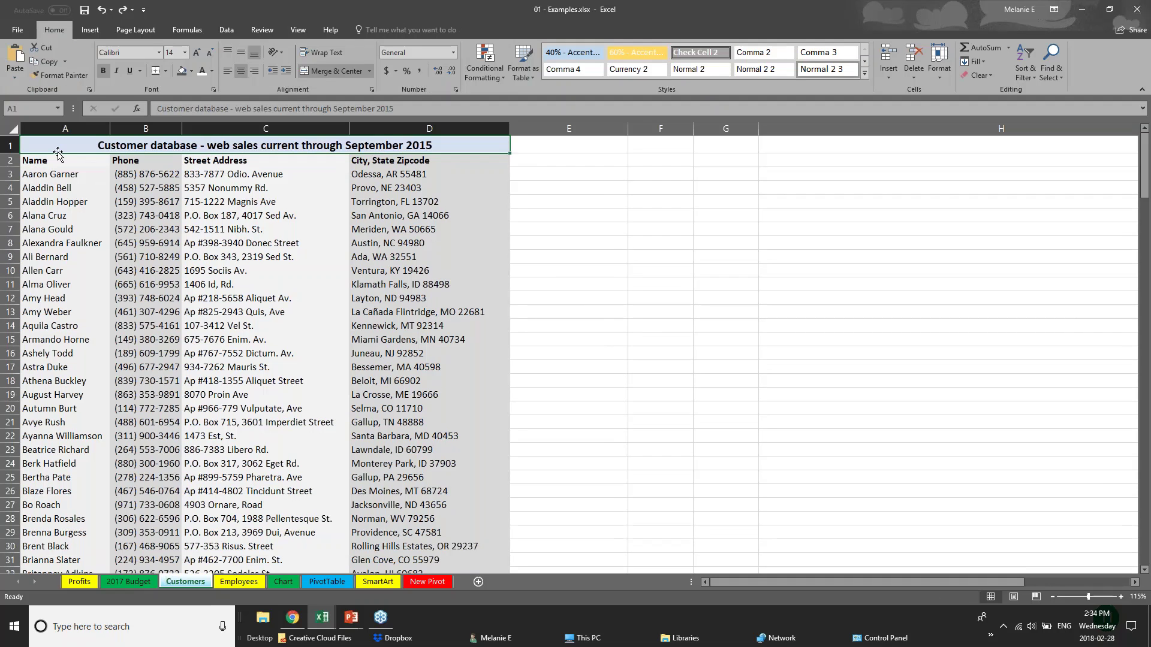
pyautogui.click(14, 129)
pyautogui.click(257, 447)
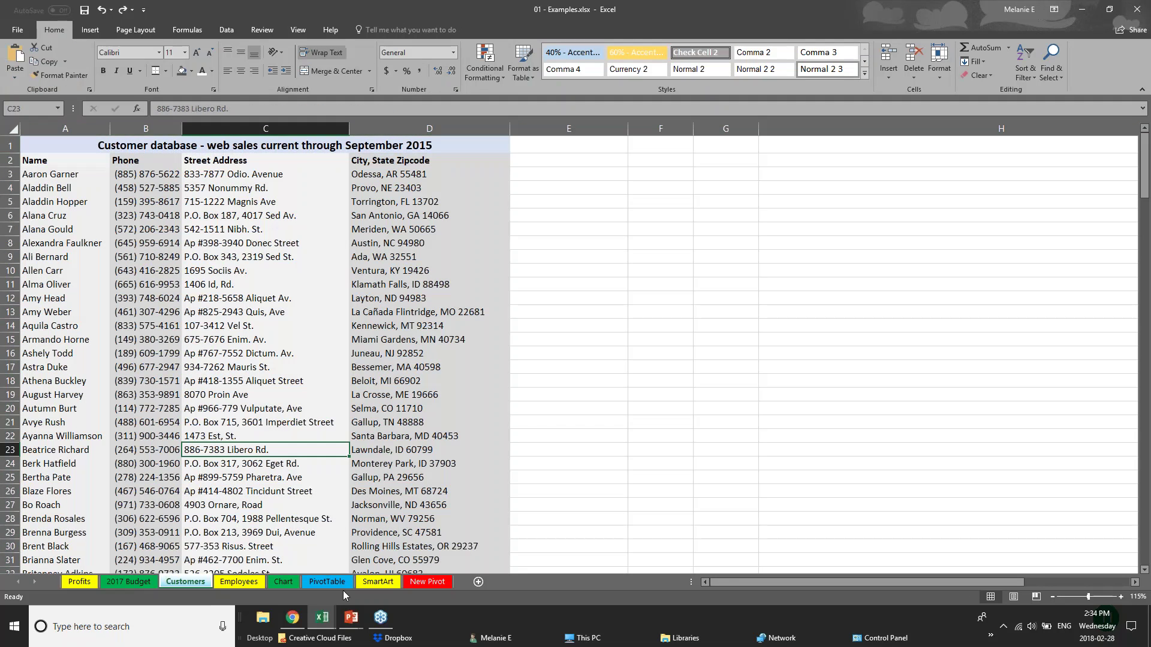
# On the Chart sheet, create a table with headers from the Furniture Sales by Region range D1:I8
pyautogui.click(283, 581)
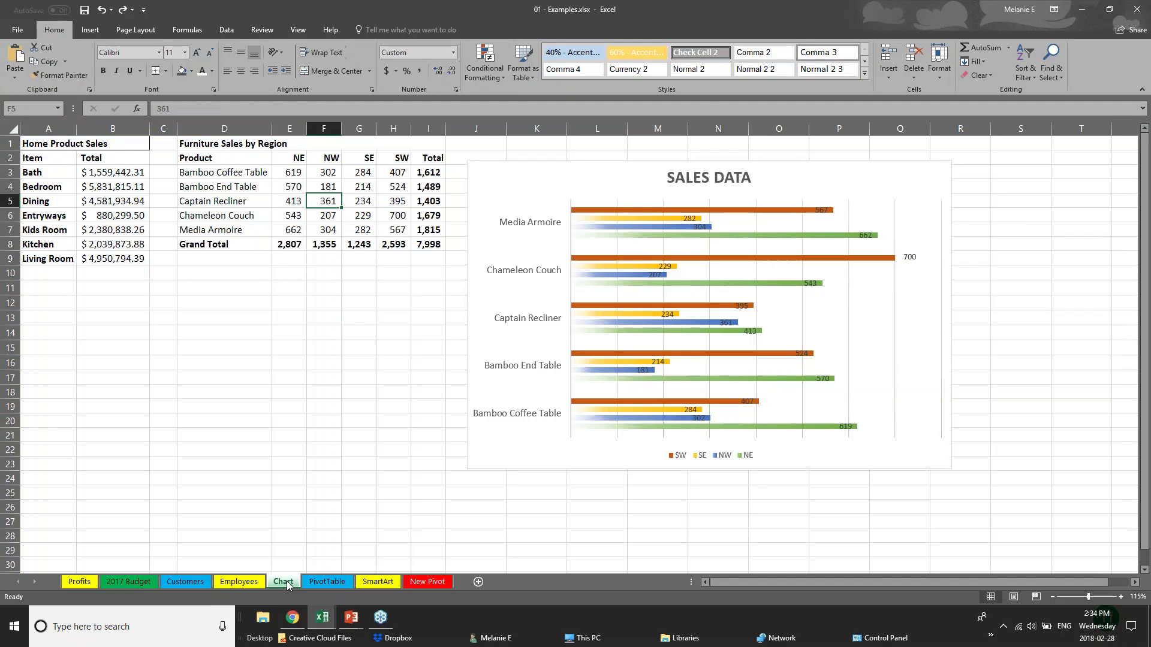
pyautogui.click(215, 148)
pyautogui.moveTo(230, 155); pyautogui.dragTo(429, 243)
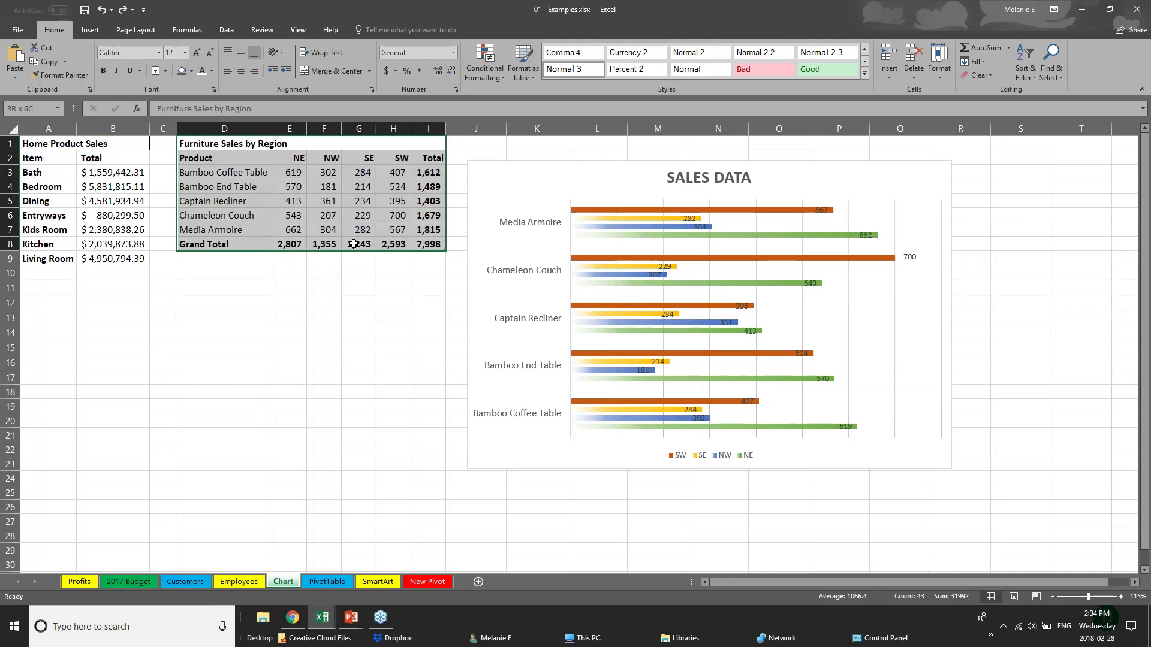
pyautogui.click(90, 30)
pyautogui.click(102, 60)
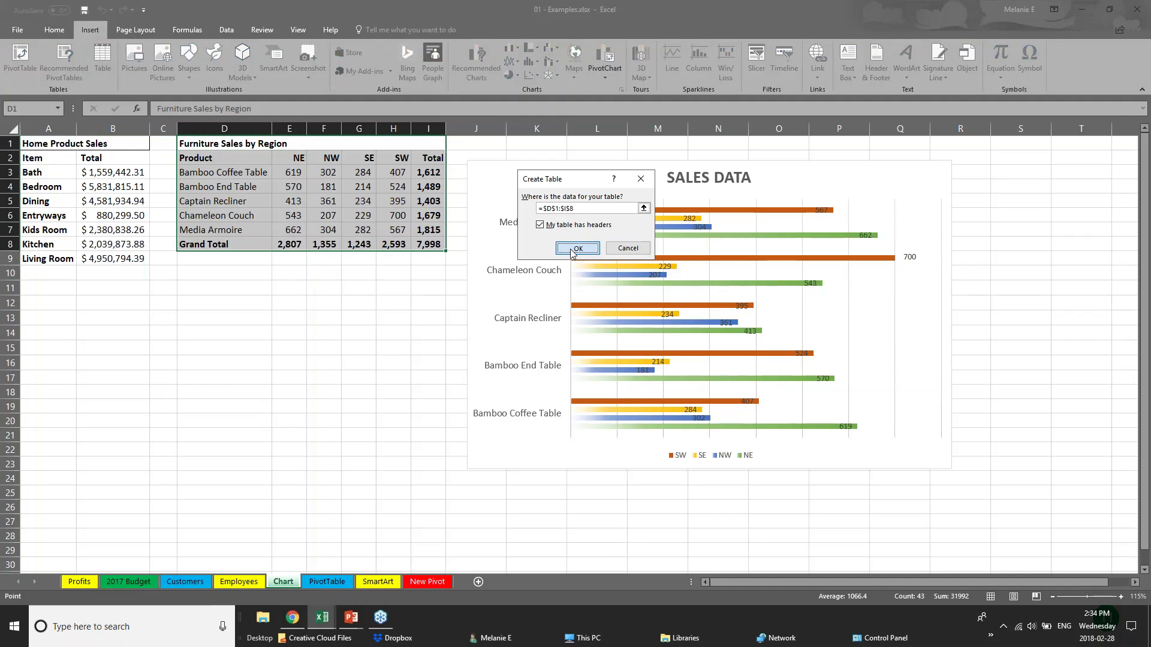
pyautogui.click(577, 250)
pyautogui.click(361, 358)
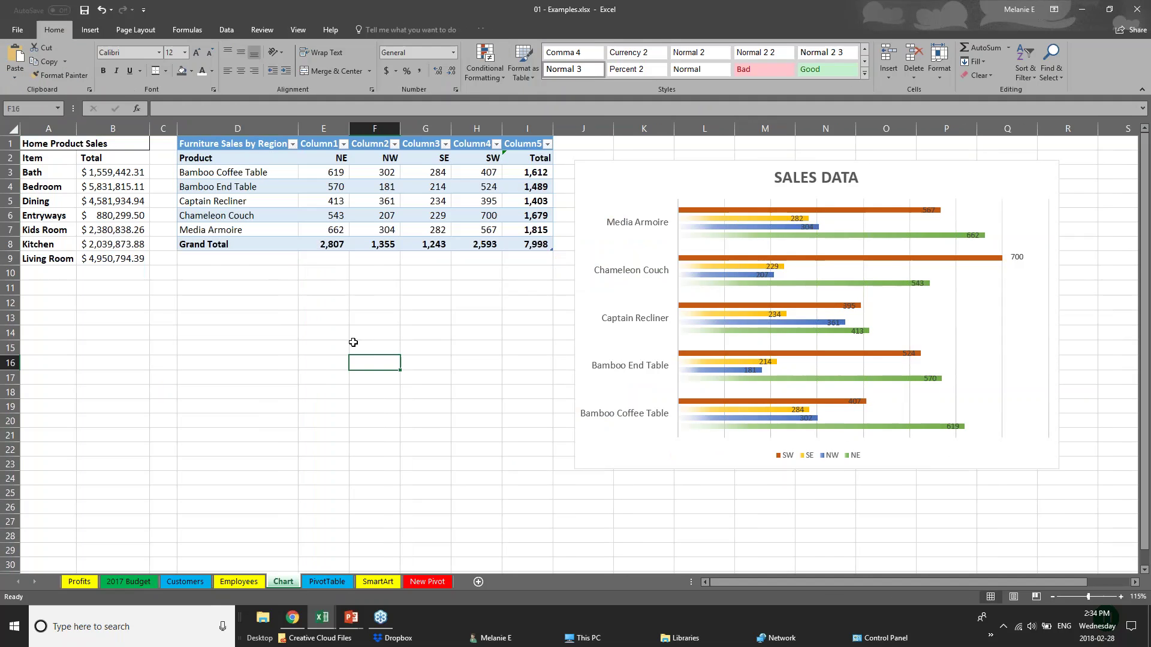
# Apply the orange style from the third row of Medium table styles to the Furniture Sales by Region table
pyautogui.moveTo(234, 144); pyautogui.dragTo(540, 245)
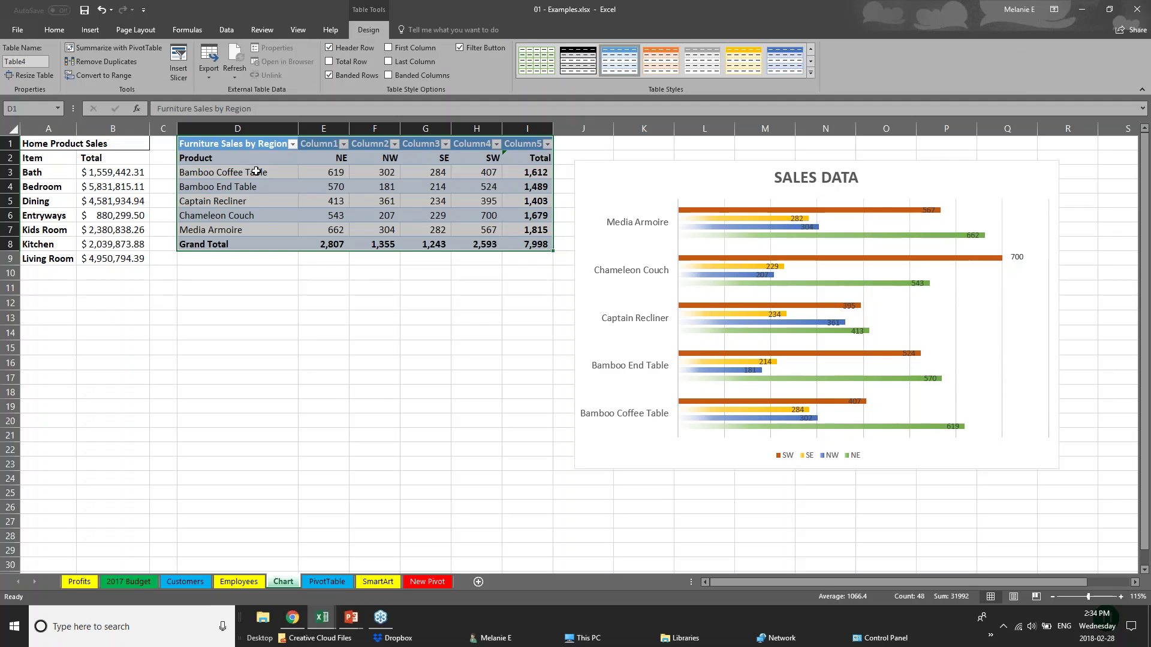
pyautogui.click(809, 73)
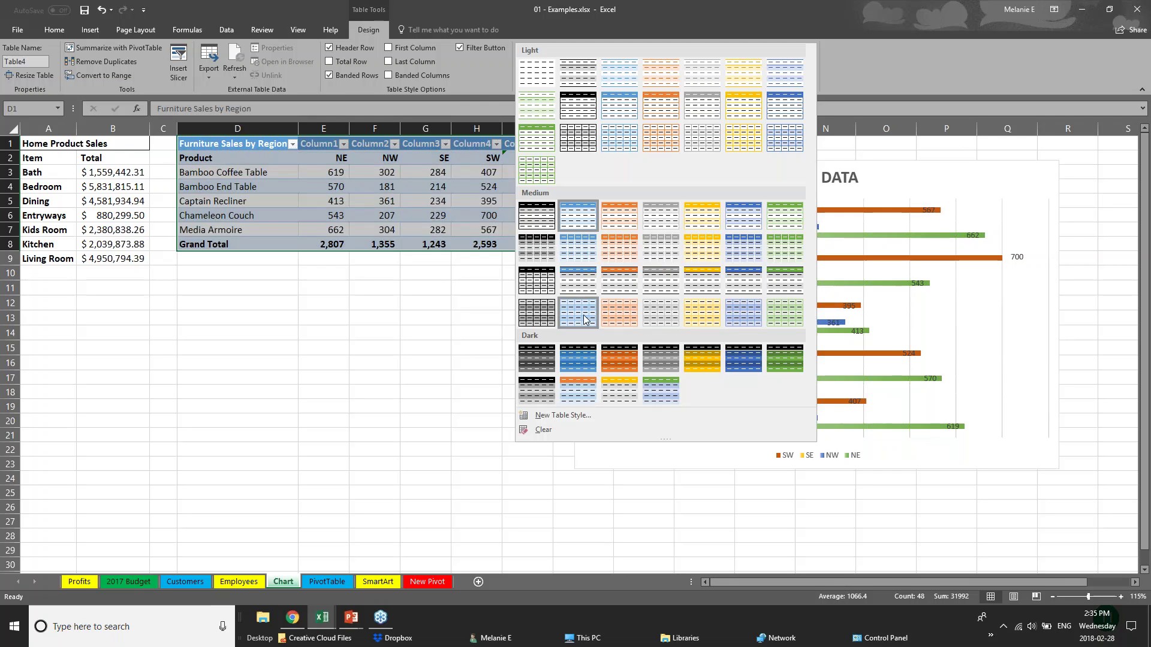
pyautogui.click(628, 290)
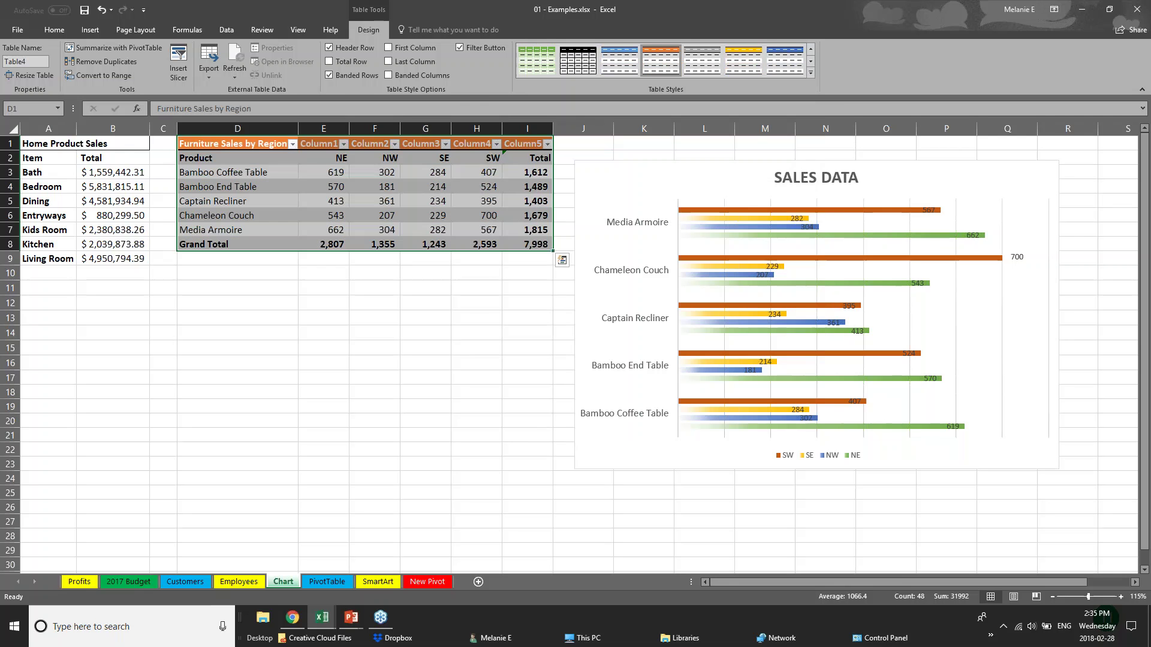
pyautogui.click(284, 245)
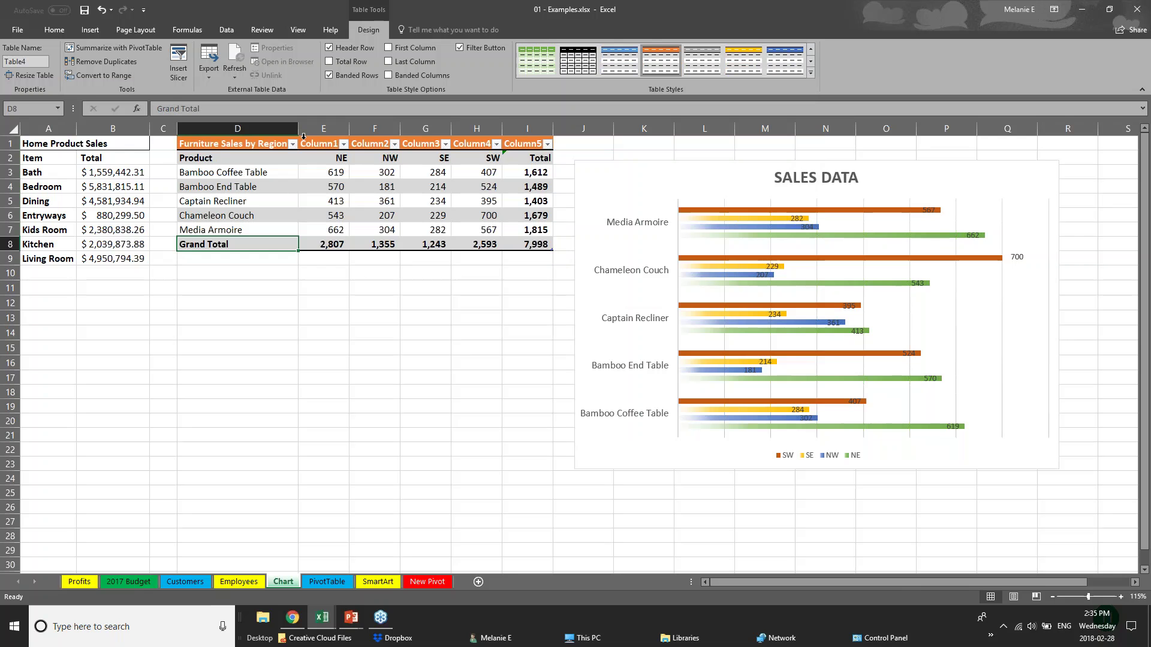
# Turn on First Column formatting for the product names in the Furniture Sales by Region table
pyautogui.click(219, 157)
pyautogui.moveTo(231, 165); pyautogui.dragTo(239, 238)
pyautogui.click(605, 342)
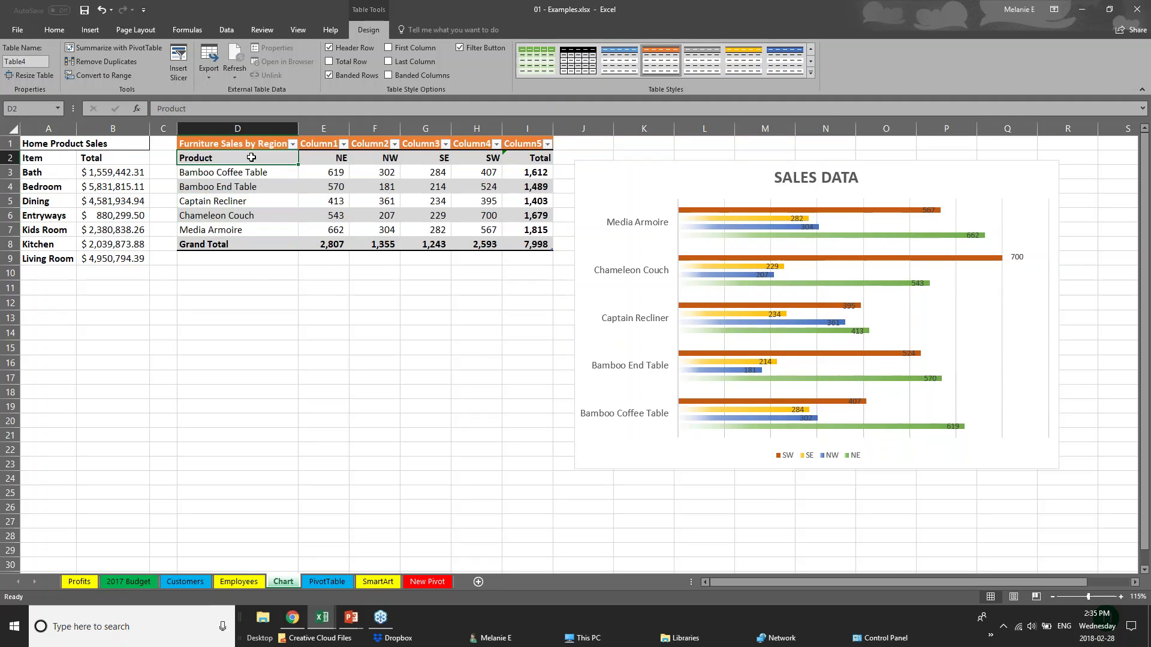
pyautogui.moveTo(252, 157); pyautogui.dragTo(261, 229)
pyautogui.click(395, 52)
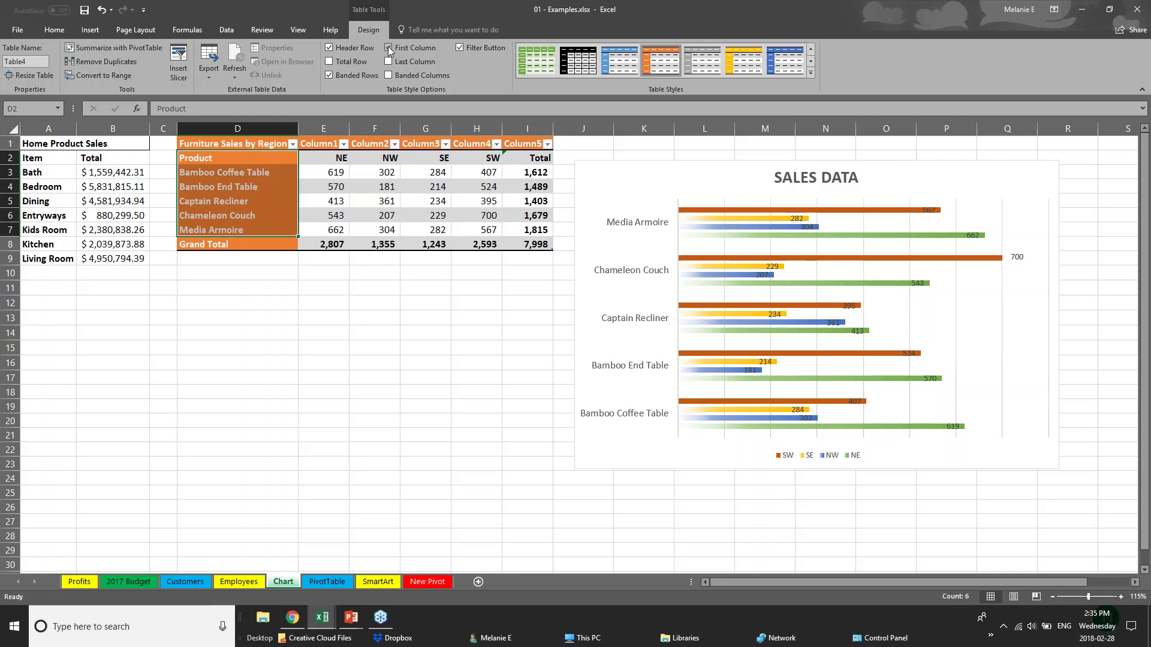
pyautogui.click(303, 333)
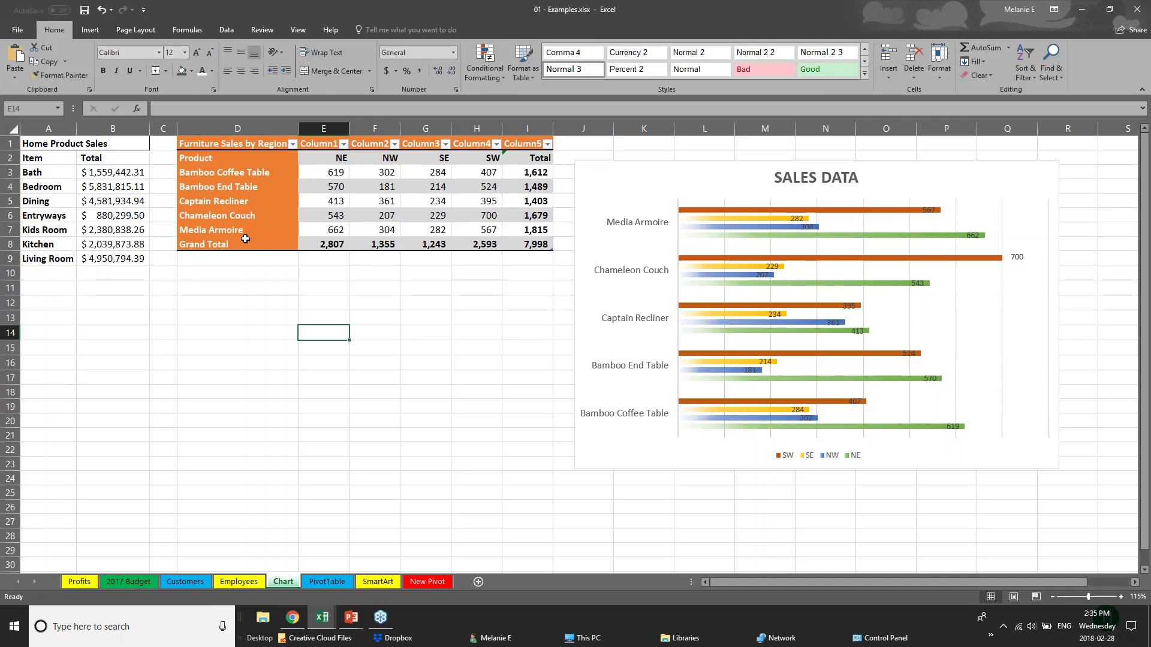
pyautogui.click(217, 149)
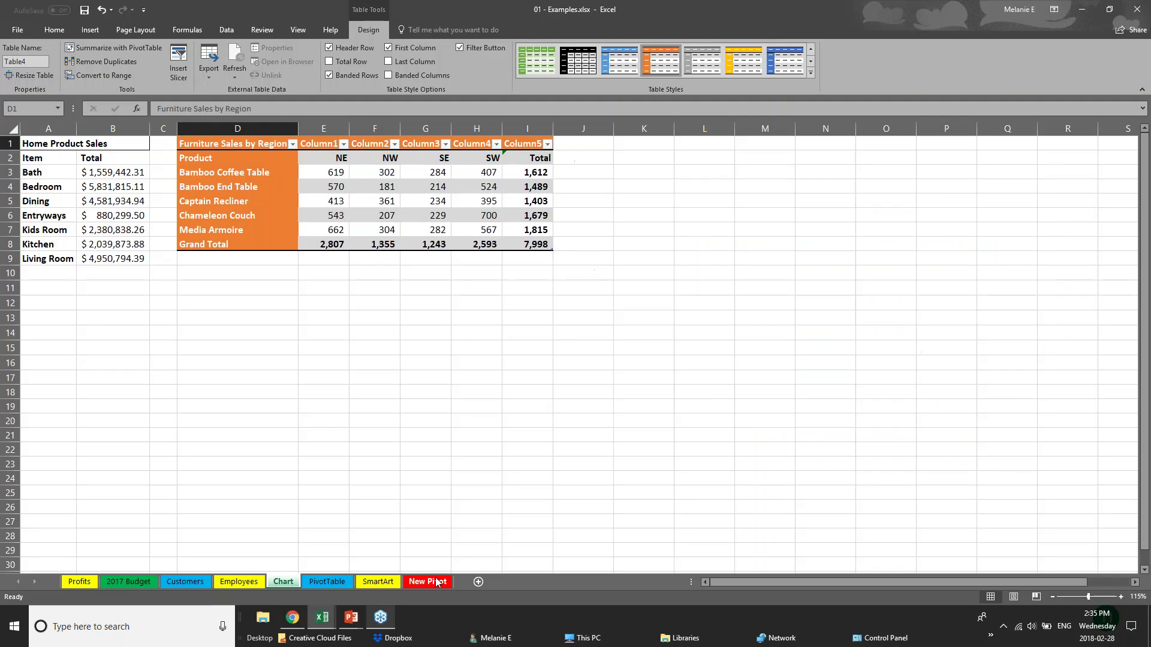
# Switch to the PowerPoint slide show and advance from the Creating Tables slide to the Viewing Worksheets slide
pyautogui.moveTo(351, 621)
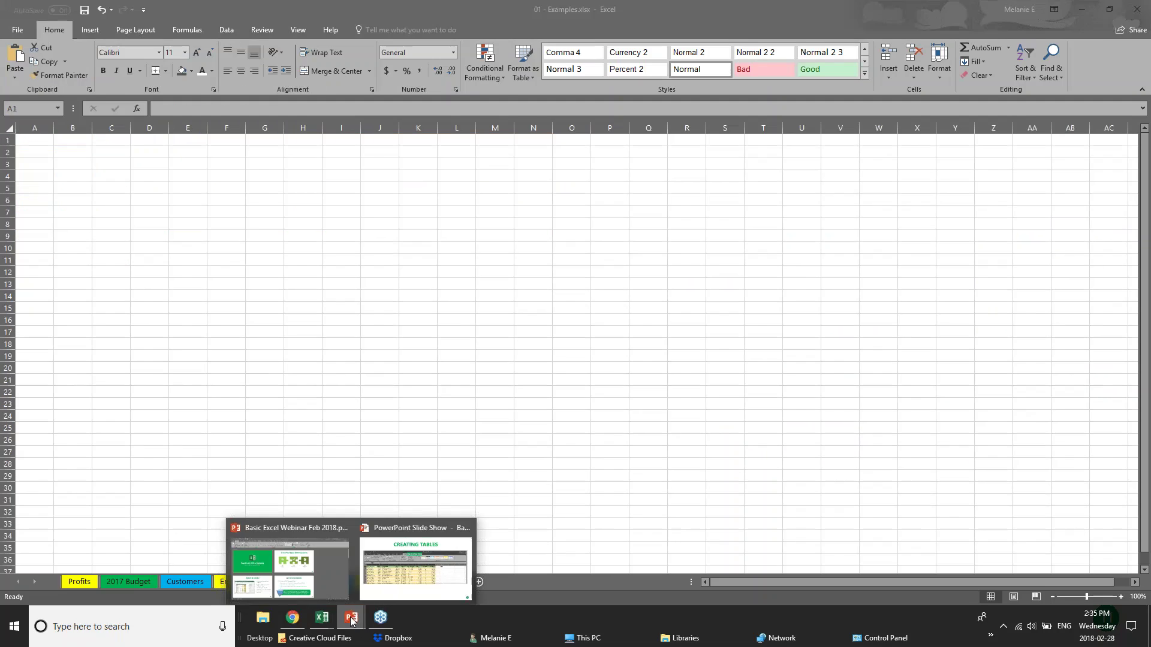
pyautogui.click(382, 566)
pyautogui.press('Right')
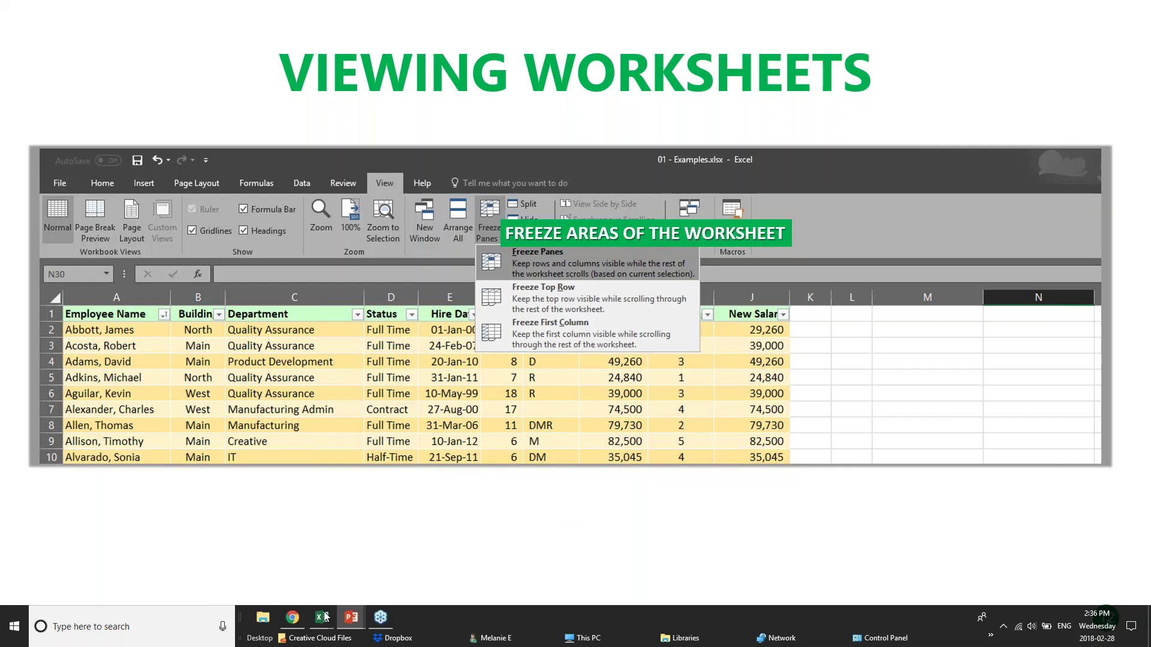
pyautogui.moveTo(319, 623)
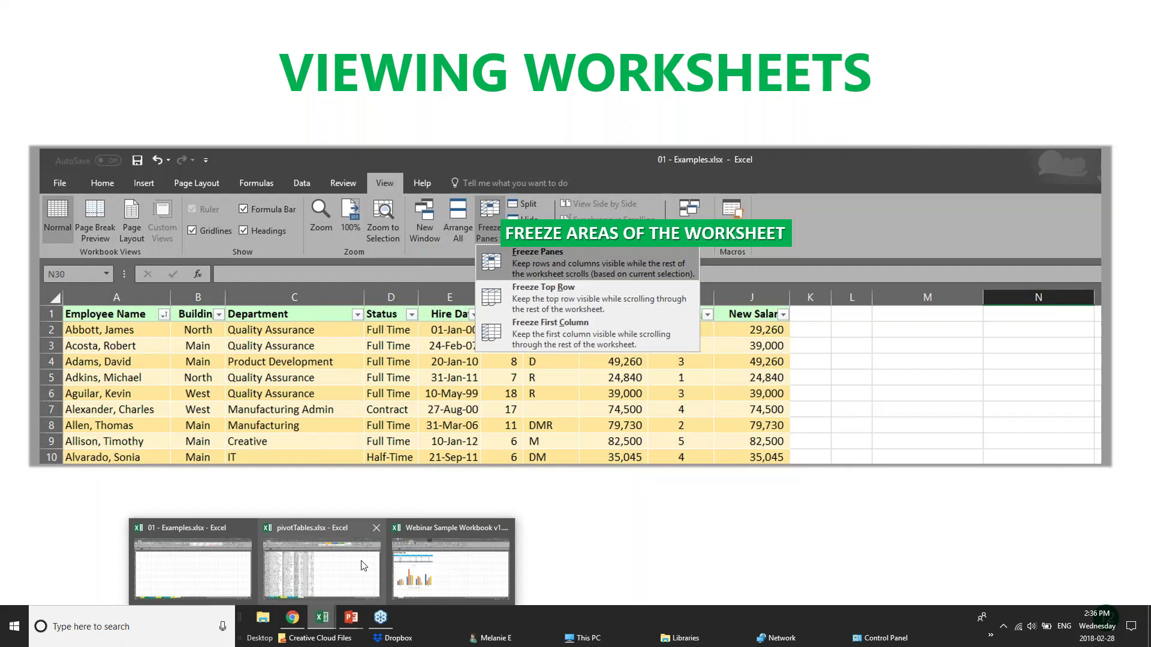
# Switch to the pivotTables.xlsx workbook in Excel and examine whether the PivotChart sheet's column headers stay in view far down the data
pyautogui.click(308, 577)
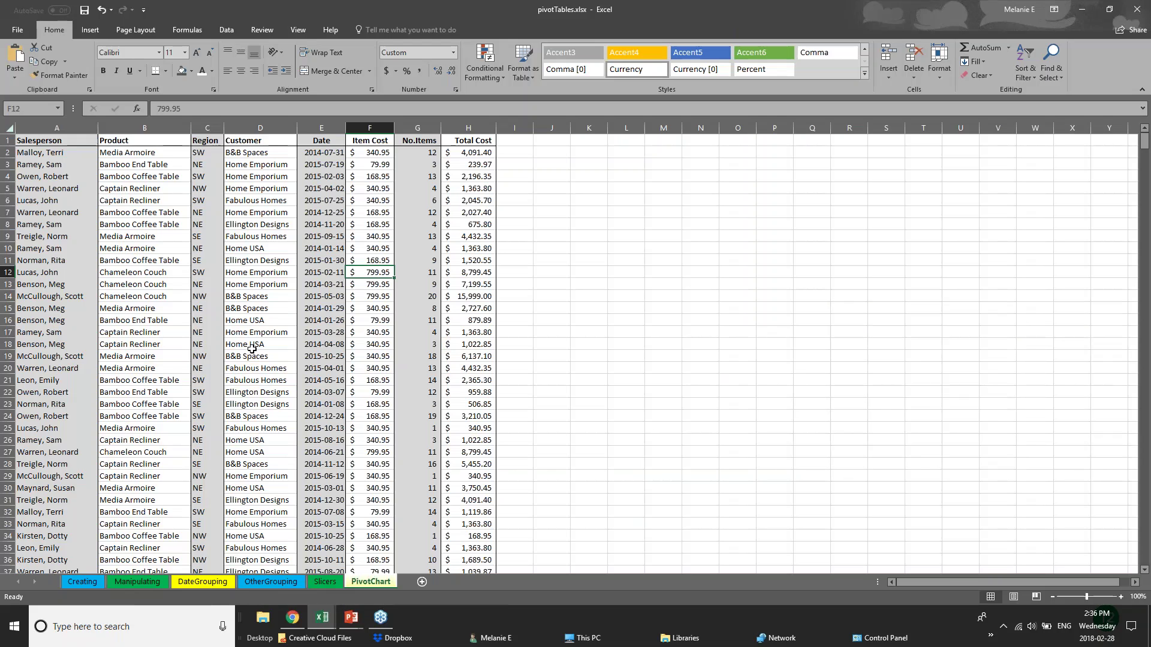
pyautogui.scroll(-8, 251, 348)
pyautogui.scroll(-20, 252, 348)
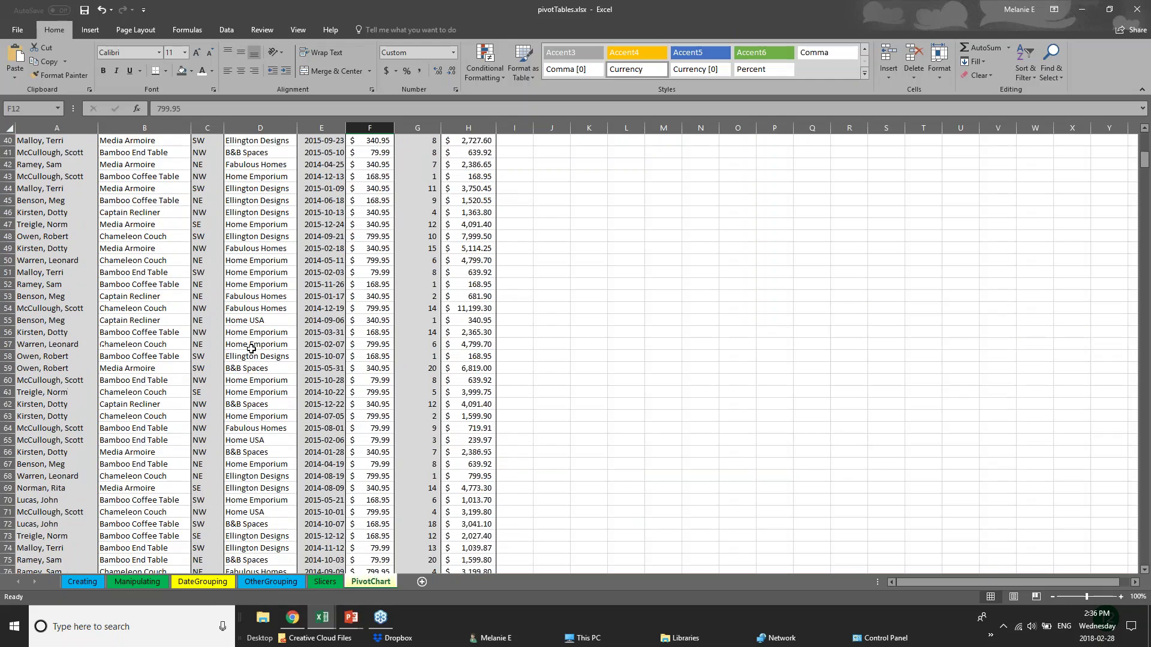
pyautogui.scroll(14, 240, 350)
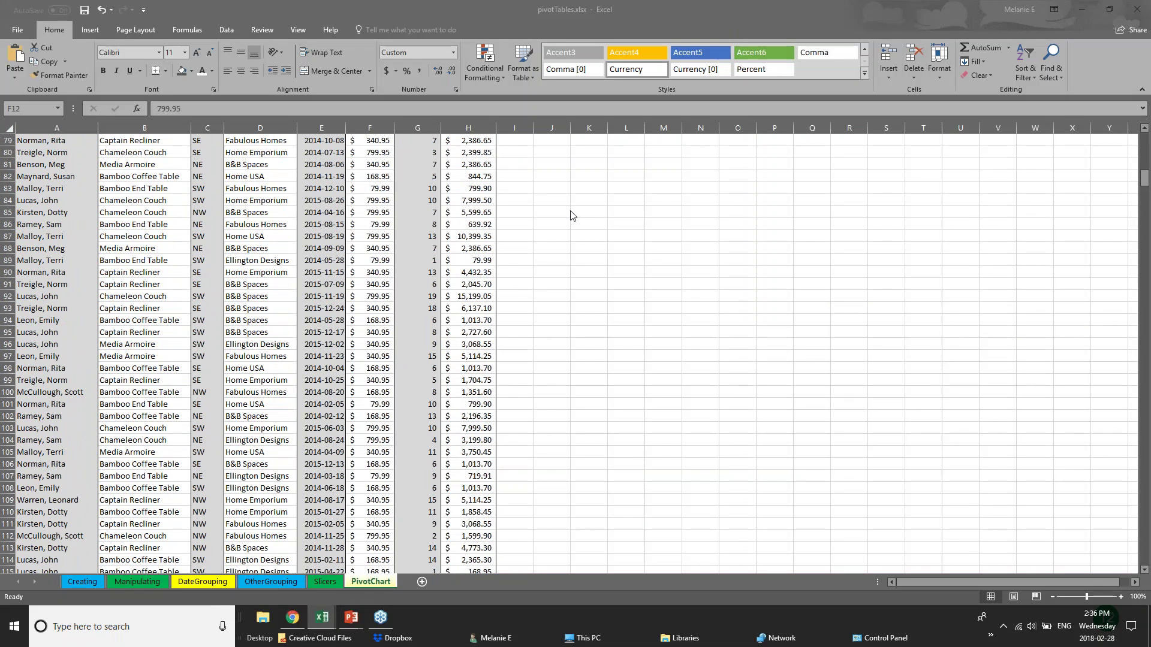
pyautogui.click(1145, 180)
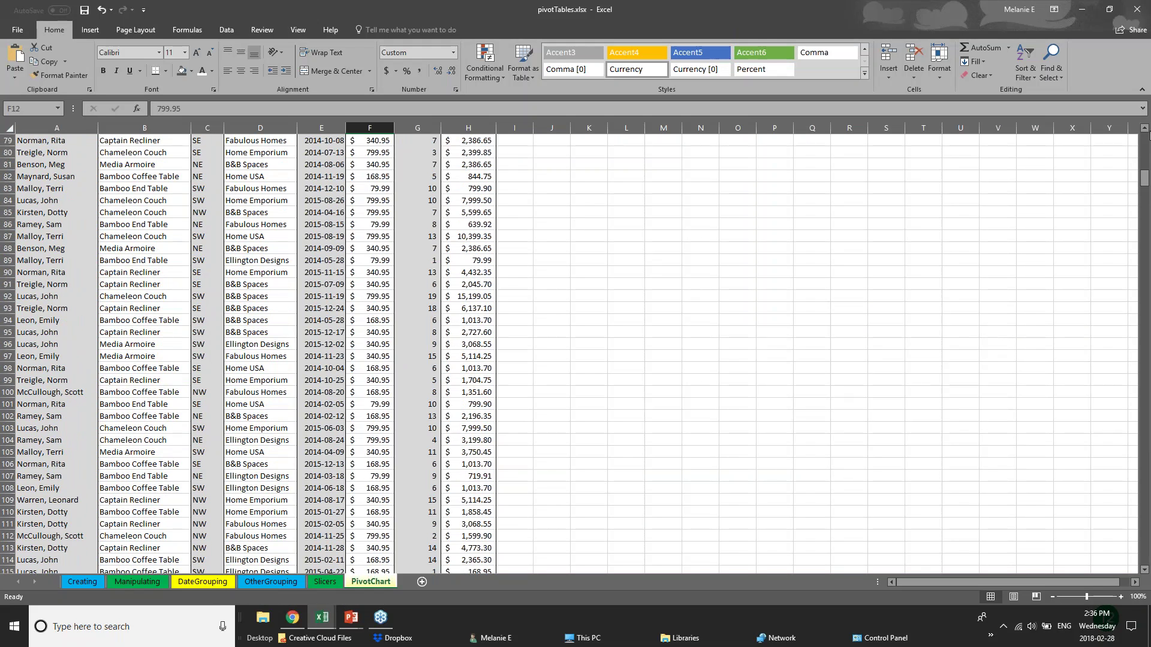
pyautogui.moveTo(1145, 180); pyautogui.dragTo(1145, 129)
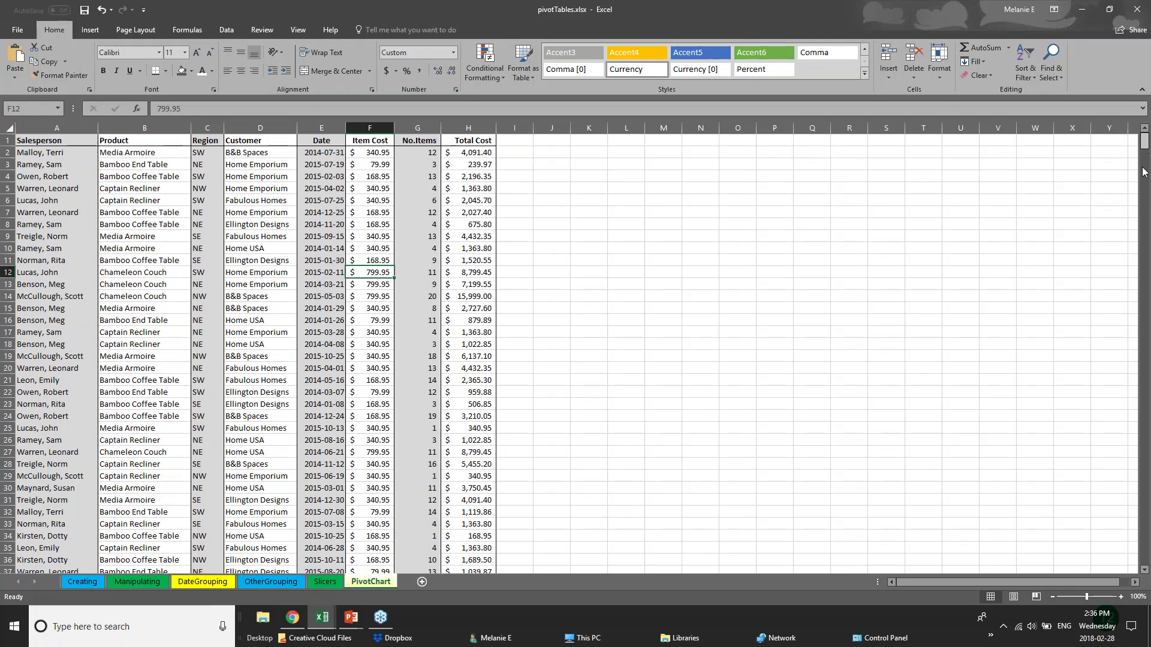
pyautogui.moveTo(1144, 172); pyautogui.dragTo(1144, 333)
pyautogui.click(66, 271)
pyautogui.click(165, 263)
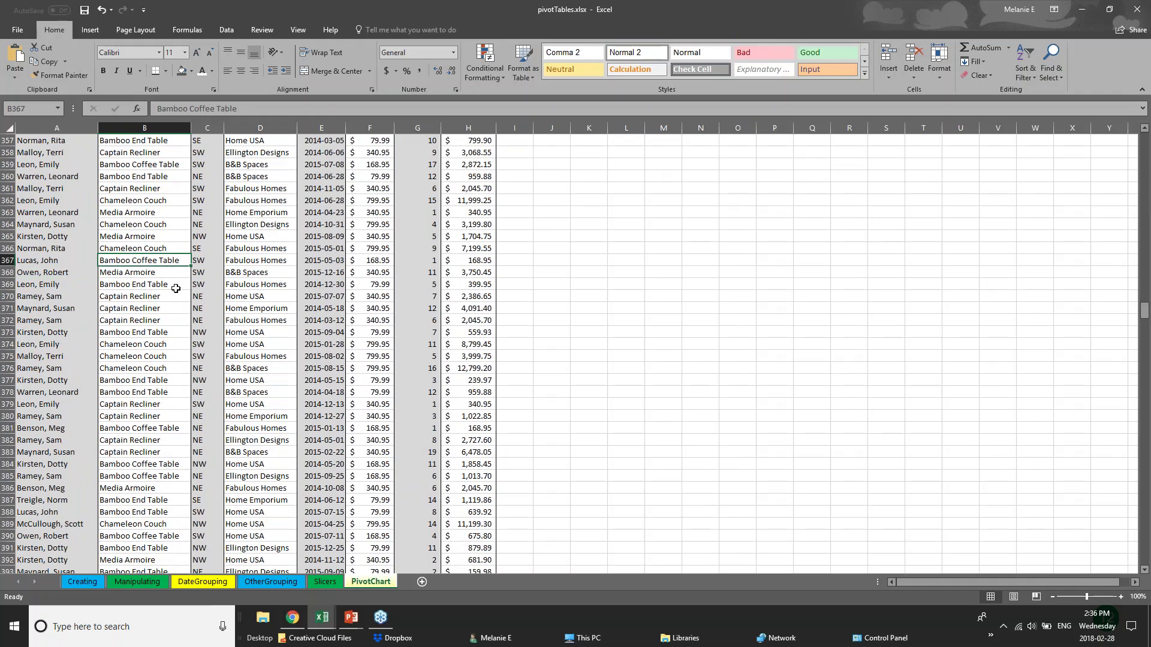
pyautogui.click(283, 293)
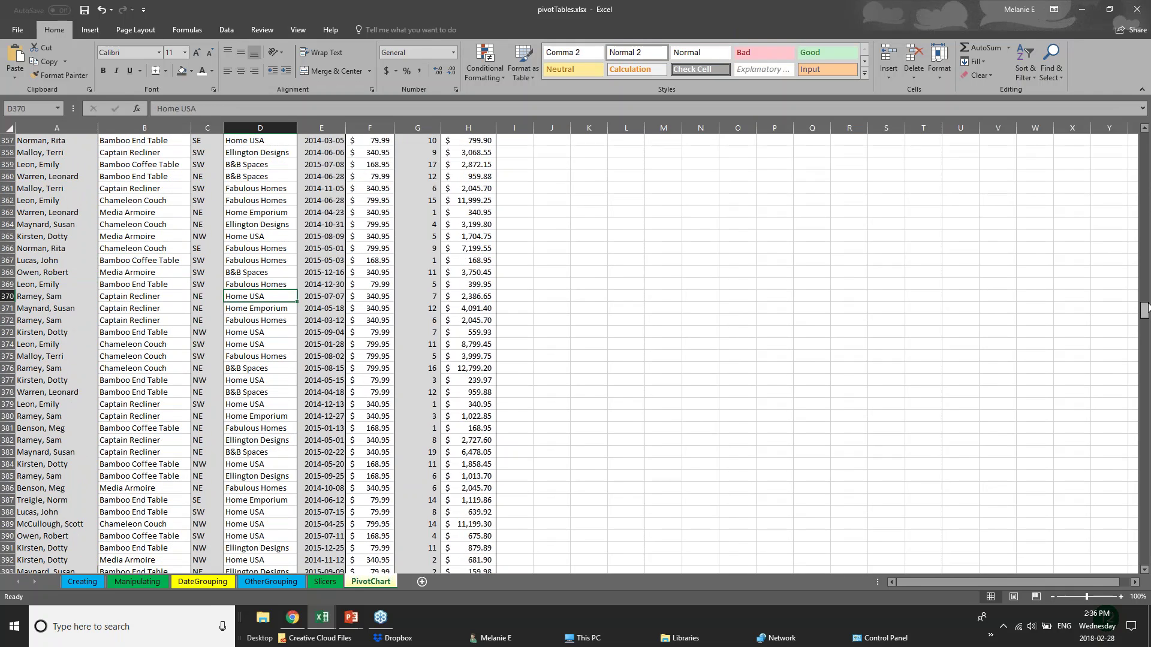
pyautogui.moveTo(1145, 309); pyautogui.dragTo(1144, 139)
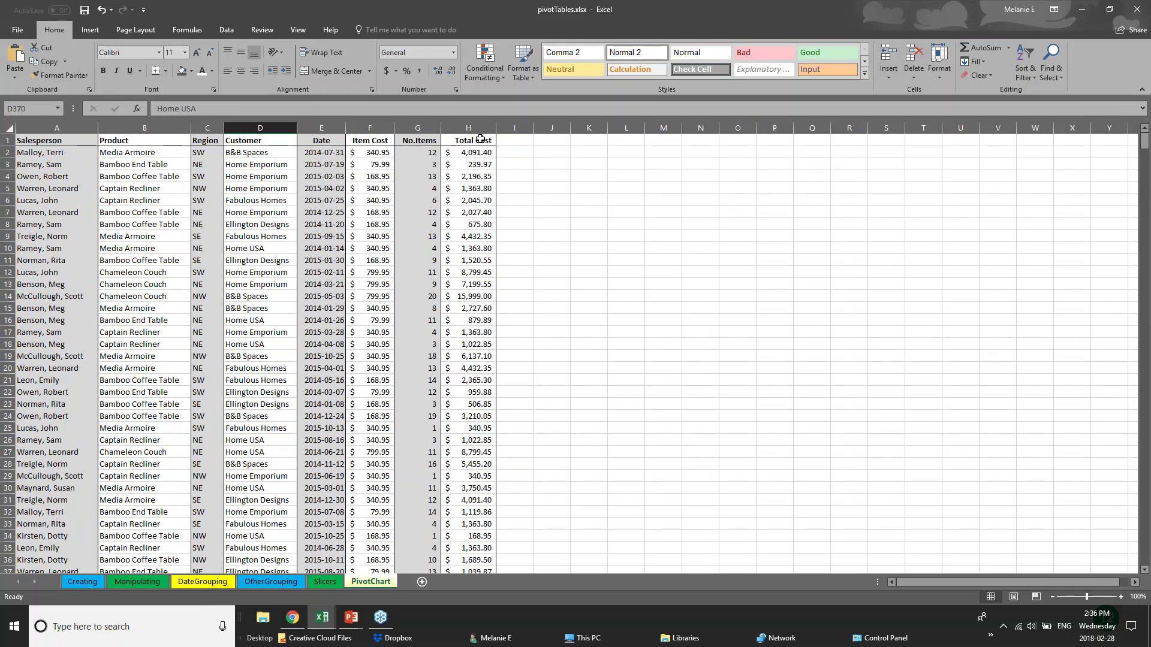
# Select the whole header row 1 on the PivotChart sheet and bring up the worksheet viewing commands
pyautogui.click(8, 141)
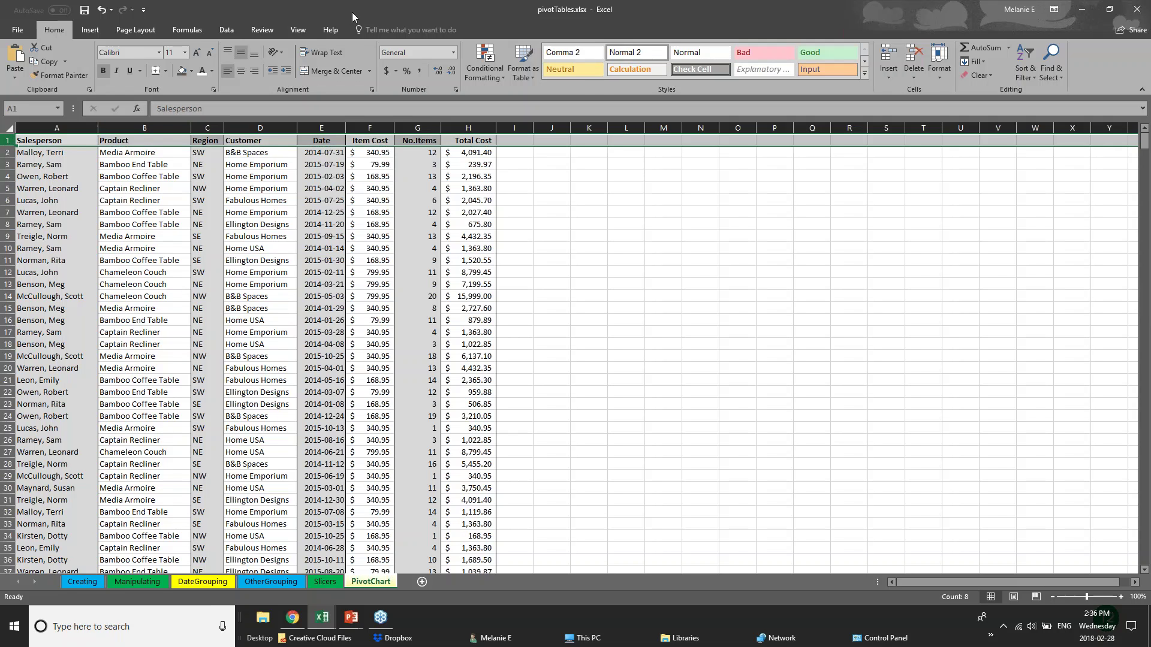
pyautogui.click(299, 31)
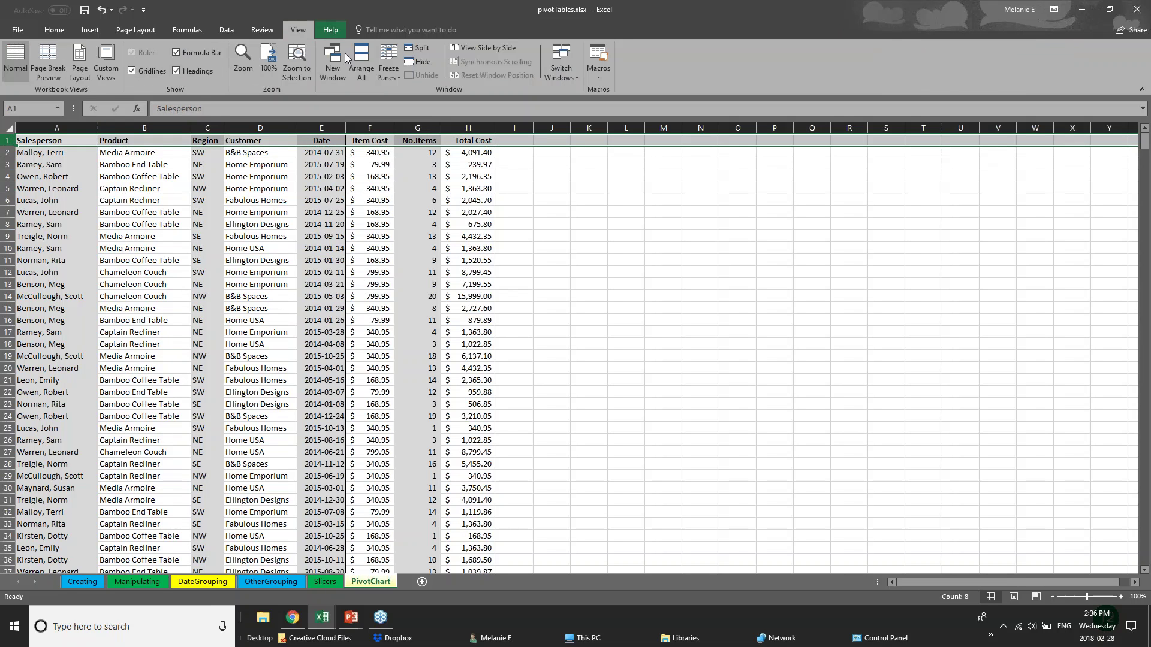
# Freeze the top row of the PivotChart sheet so the headers remain visible
pyautogui.click(390, 74)
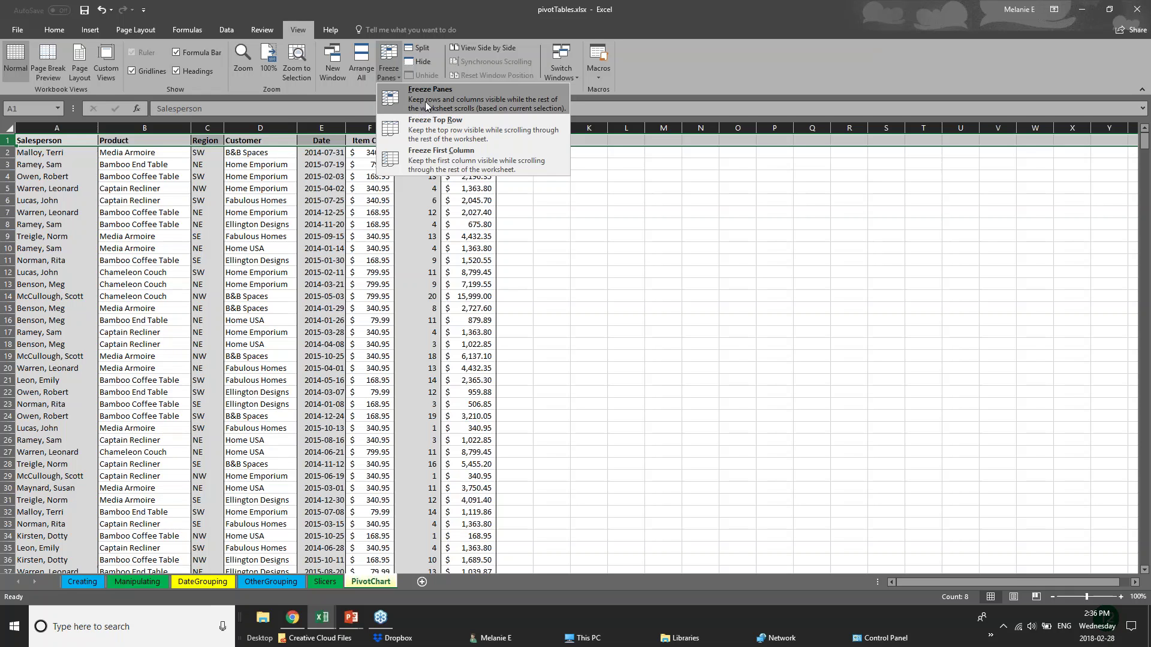
pyautogui.click(459, 127)
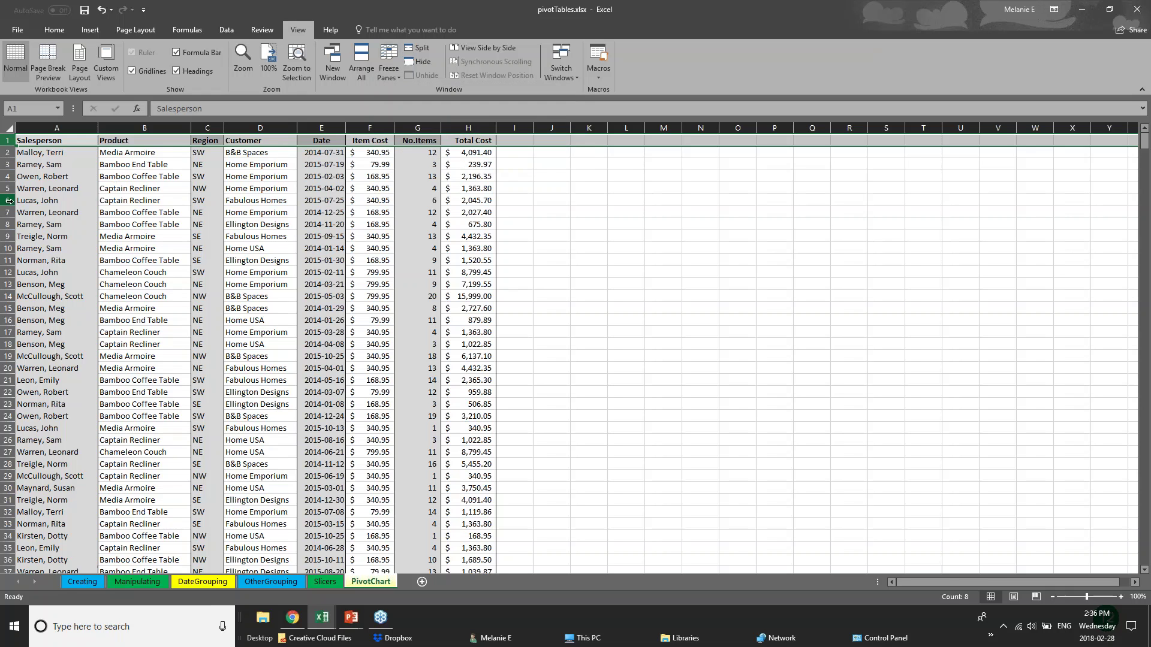
# Select the Salesperson column and freeze the first column of the sheet
pyautogui.click(45, 190)
pyautogui.click(59, 127)
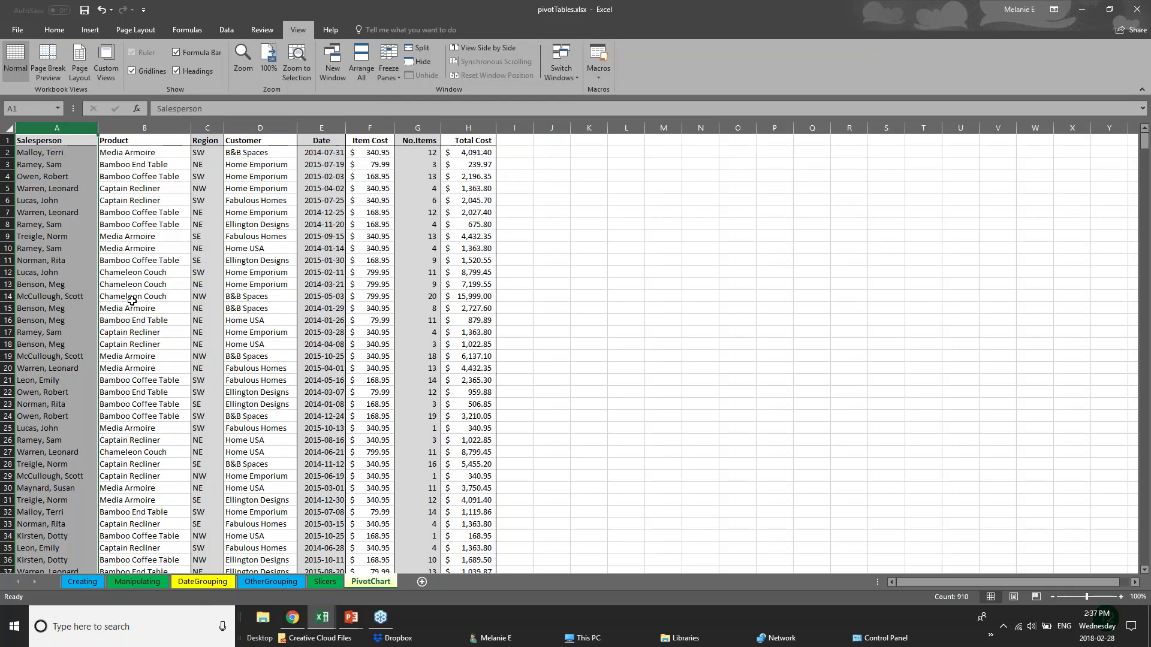
pyautogui.click(383, 63)
pyautogui.click(412, 160)
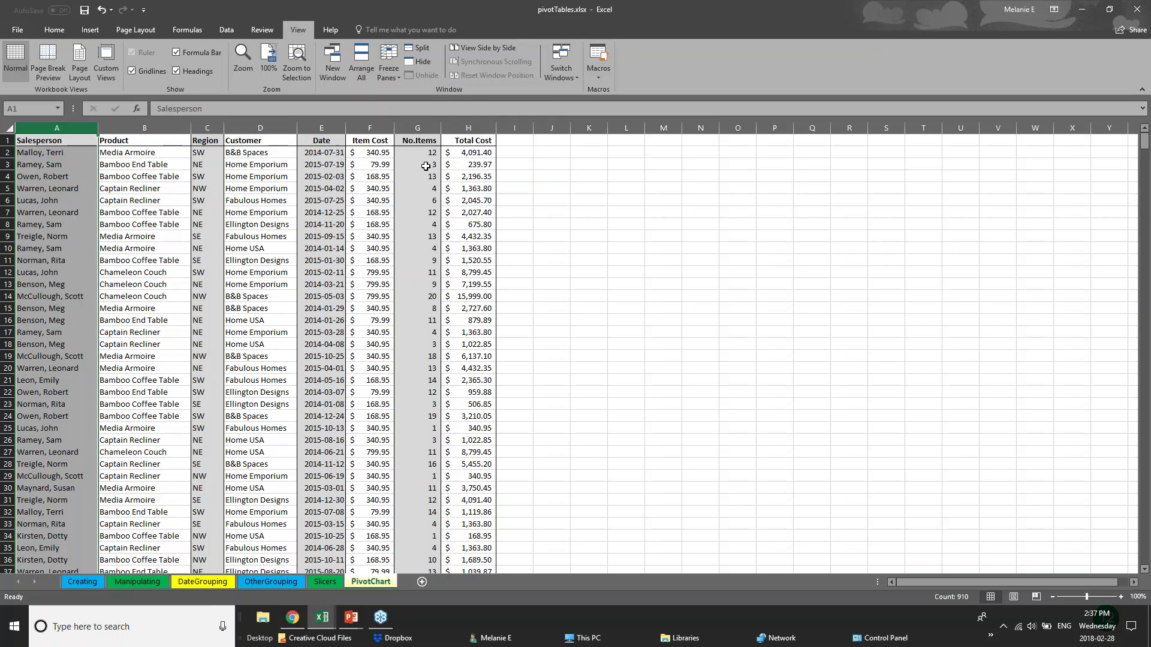
# Widen the Total Cost, No.Items and Item Cost columns so the data extends beyond the window, and test horizontal scrolling
pyautogui.moveTo(496, 127); pyautogui.dragTo(1016, 231)
pyautogui.moveTo(444, 138); pyautogui.dragTo(720, 137)
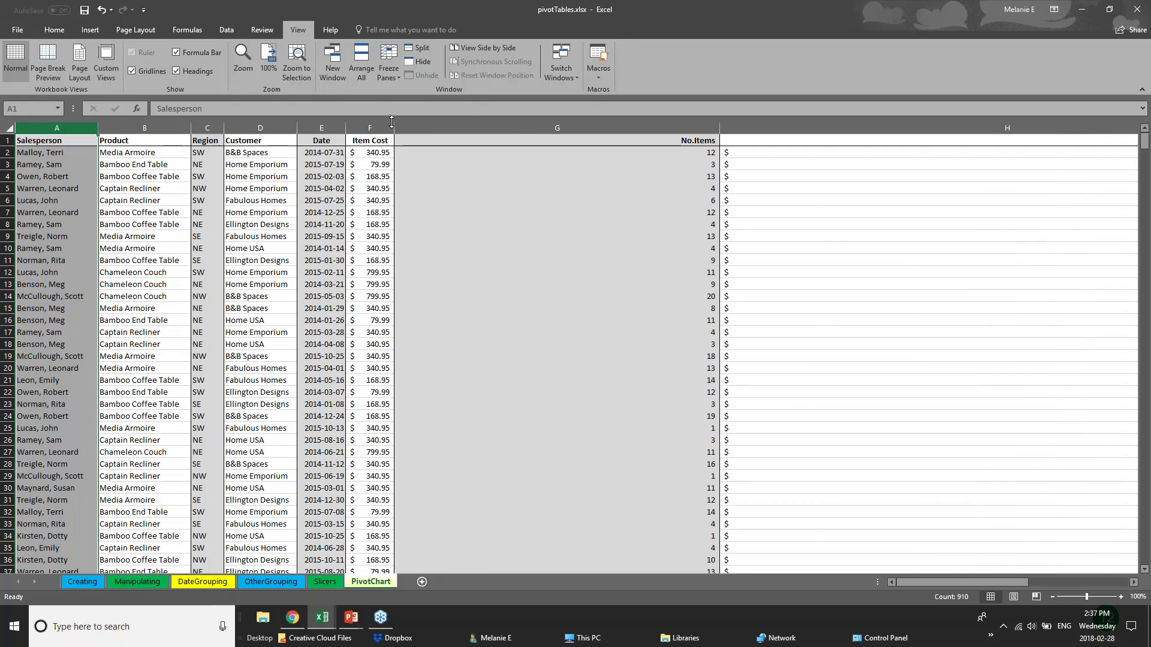
pyautogui.moveTo(397, 125); pyautogui.dragTo(485, 125)
pyautogui.moveTo(926, 581); pyautogui.dragTo(938, 586)
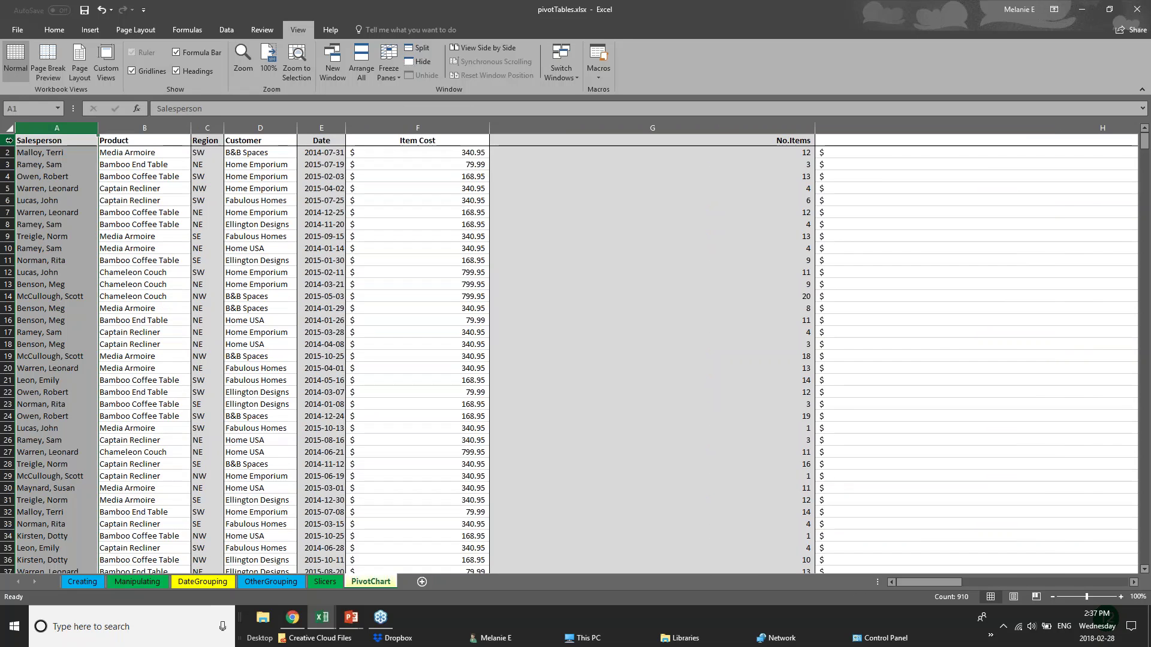
# Freeze the top row in place of the first column and test it by scrolling the data vertically
pyautogui.click(7, 140)
pyautogui.click(386, 73)
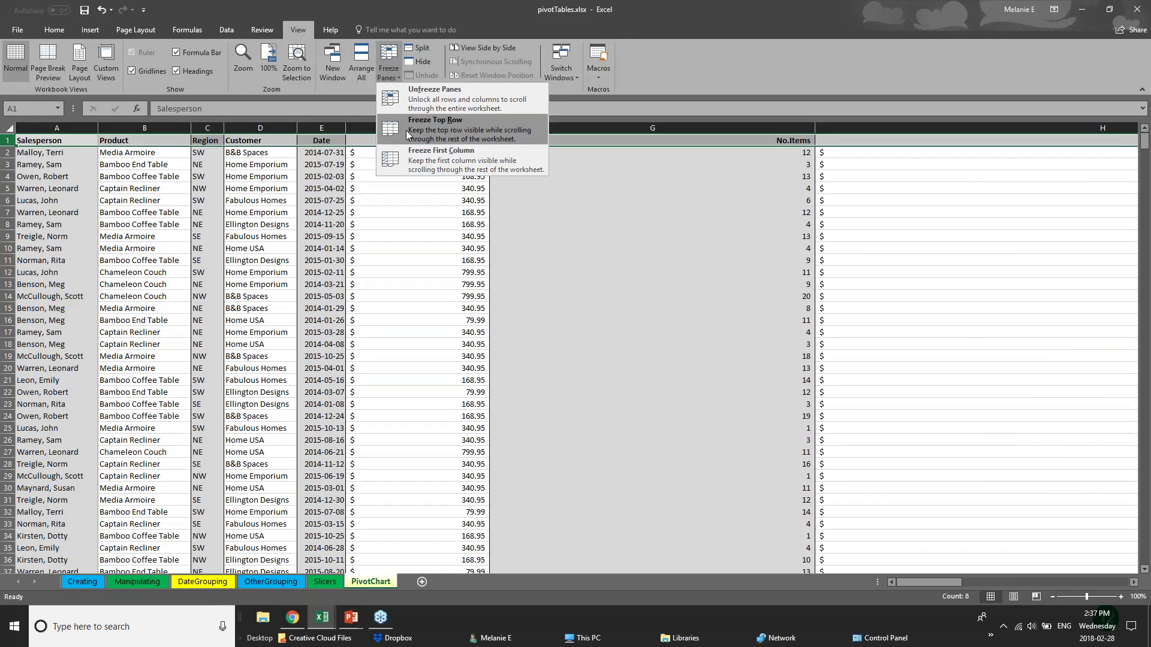
pyautogui.click(408, 123)
pyautogui.click(535, 355)
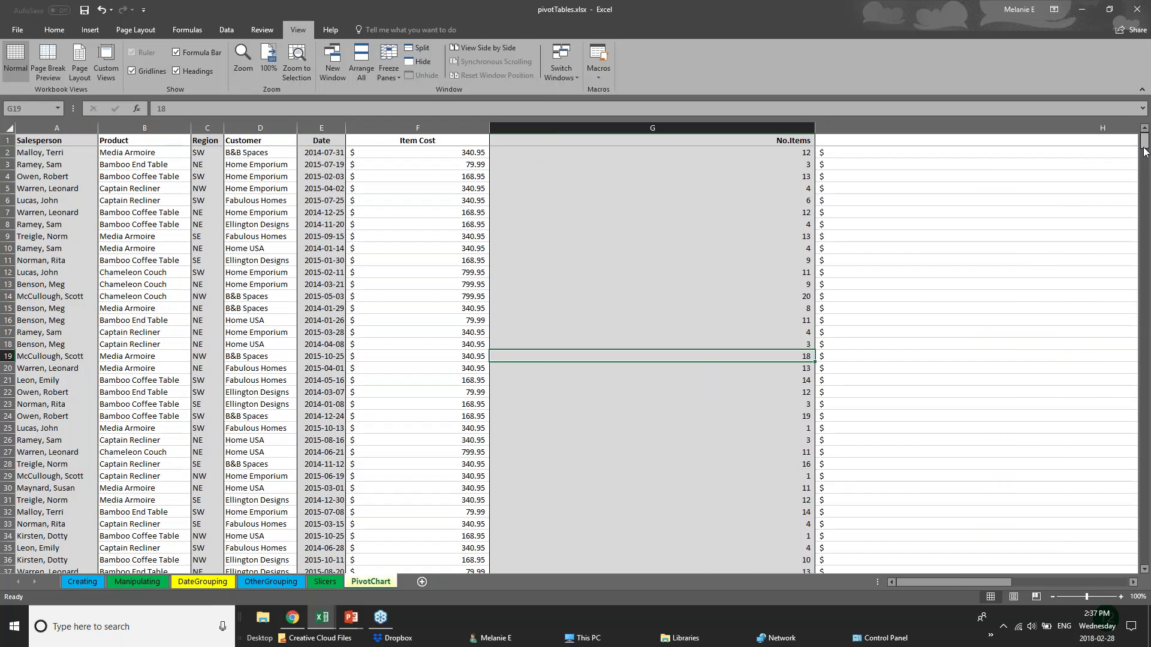
pyautogui.scroll(-3, 1147, 162)
pyautogui.moveTo(1147, 162)
pyautogui.mouseDown()
pyautogui.moveTo(1147, 365)
pyautogui.moveTo(1145, 141)
pyautogui.mouseUp()
pyautogui.click(52, 143)
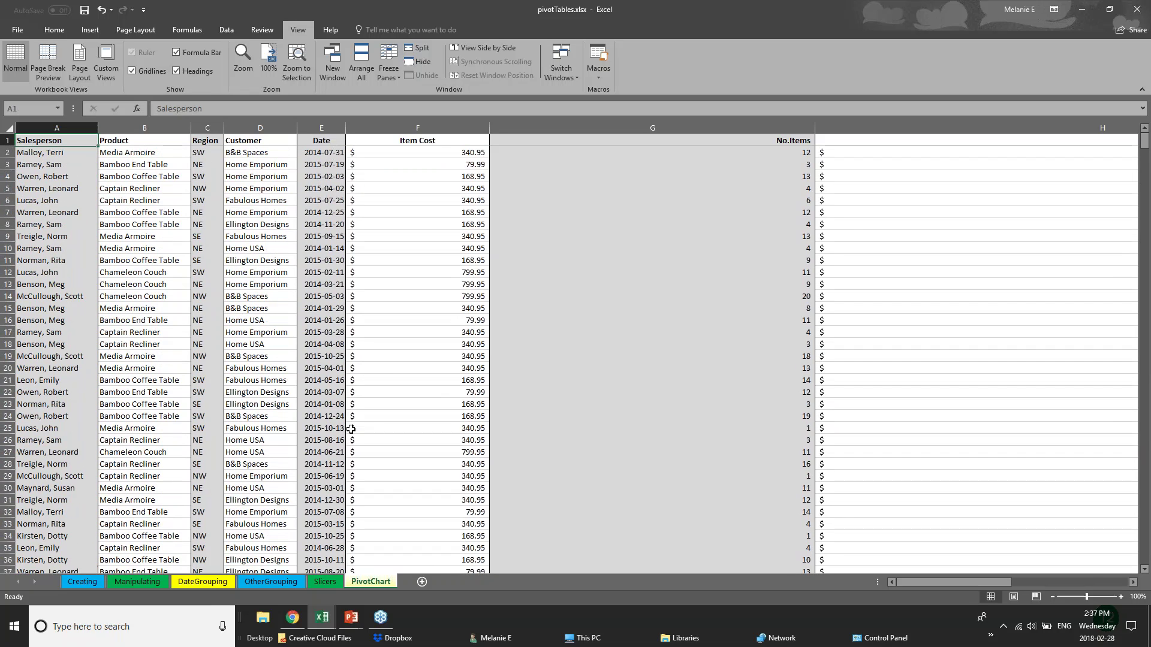
# Examine the sales records further down the sheet with the header row frozen
pyautogui.click(367, 368)
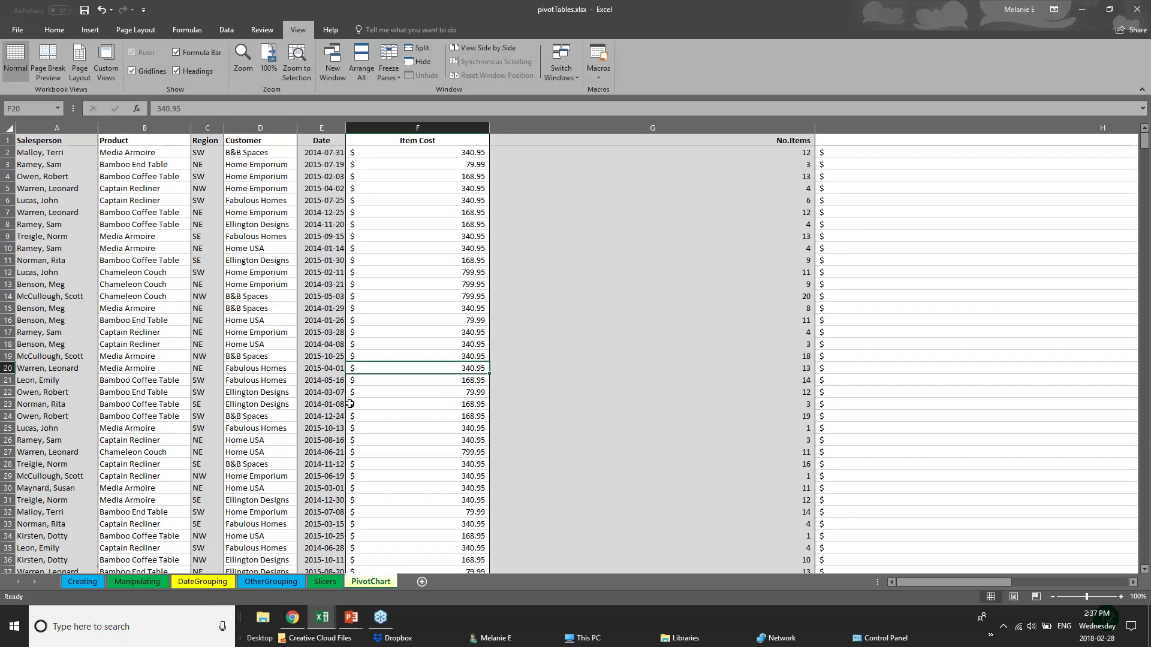
pyautogui.scroll(-2, 347, 407)
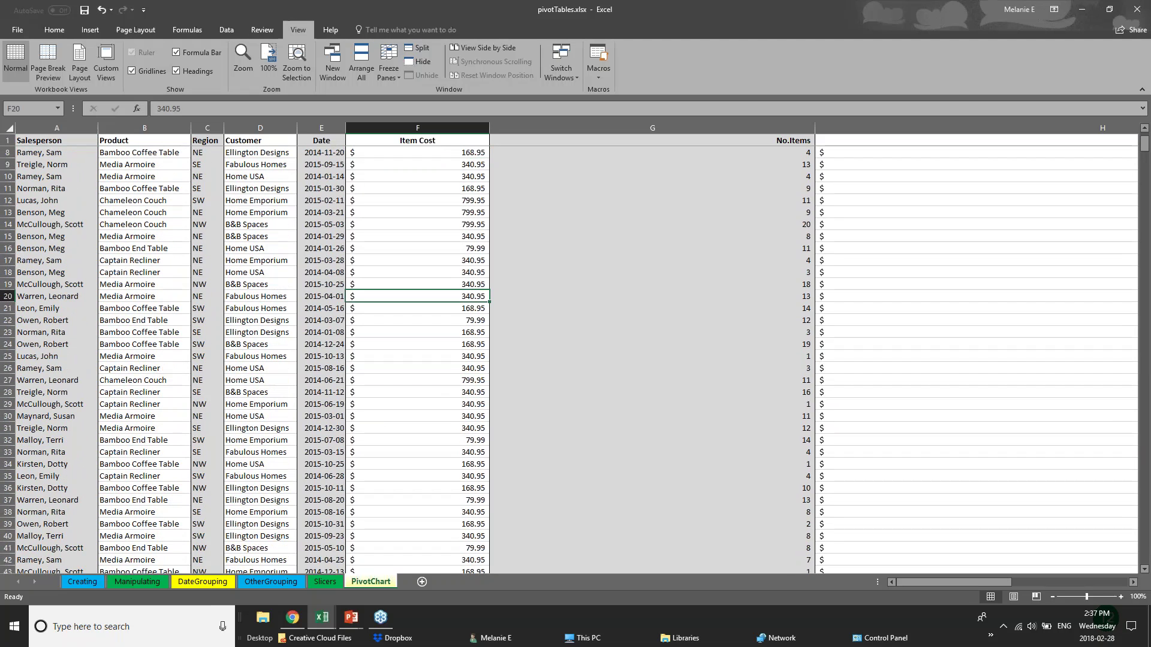
pyautogui.click(262, 404)
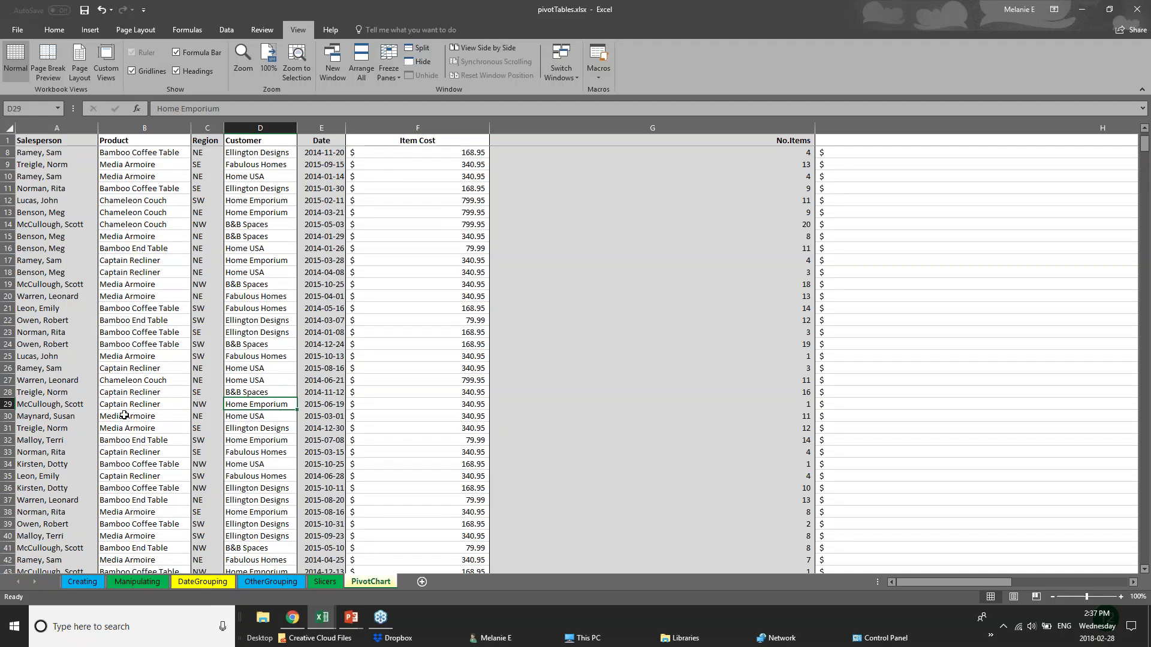
pyautogui.scroll(-8, 124, 415)
pyautogui.scroll(-7, 124, 416)
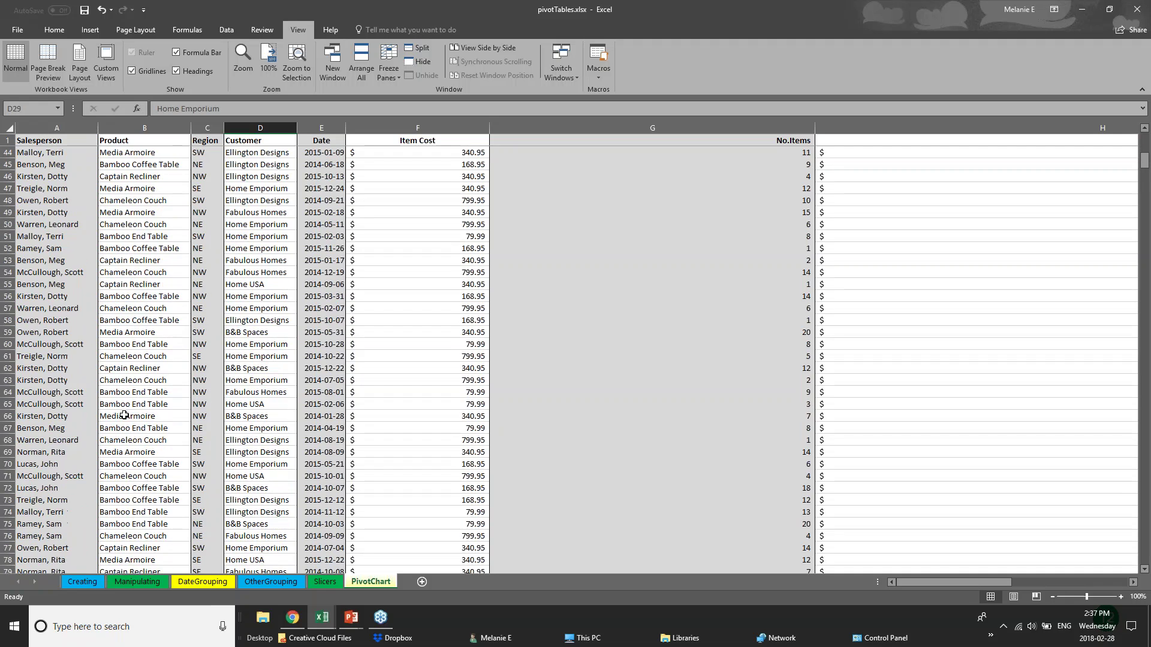
pyautogui.scroll(4, 59, 457)
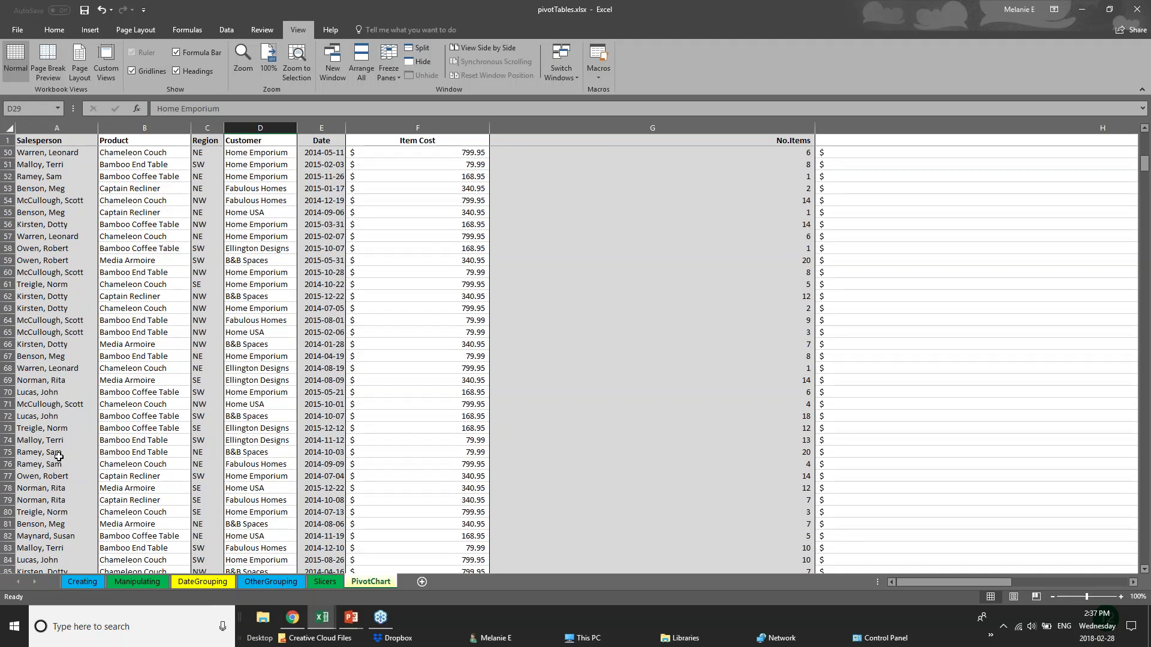
pyautogui.scroll(8, 59, 457)
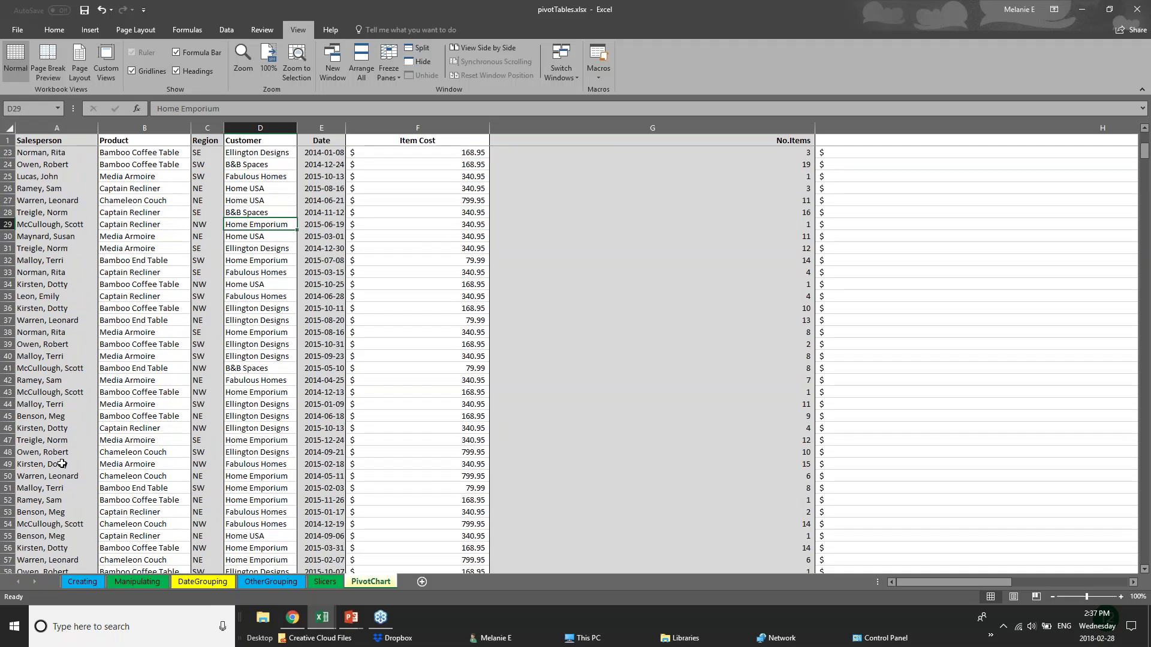
# Narrow the Item Cost and No.Items columns, and split the window with row 110 selected
pyautogui.moveTo(753, 128); pyautogui.dragTo(527, 128)
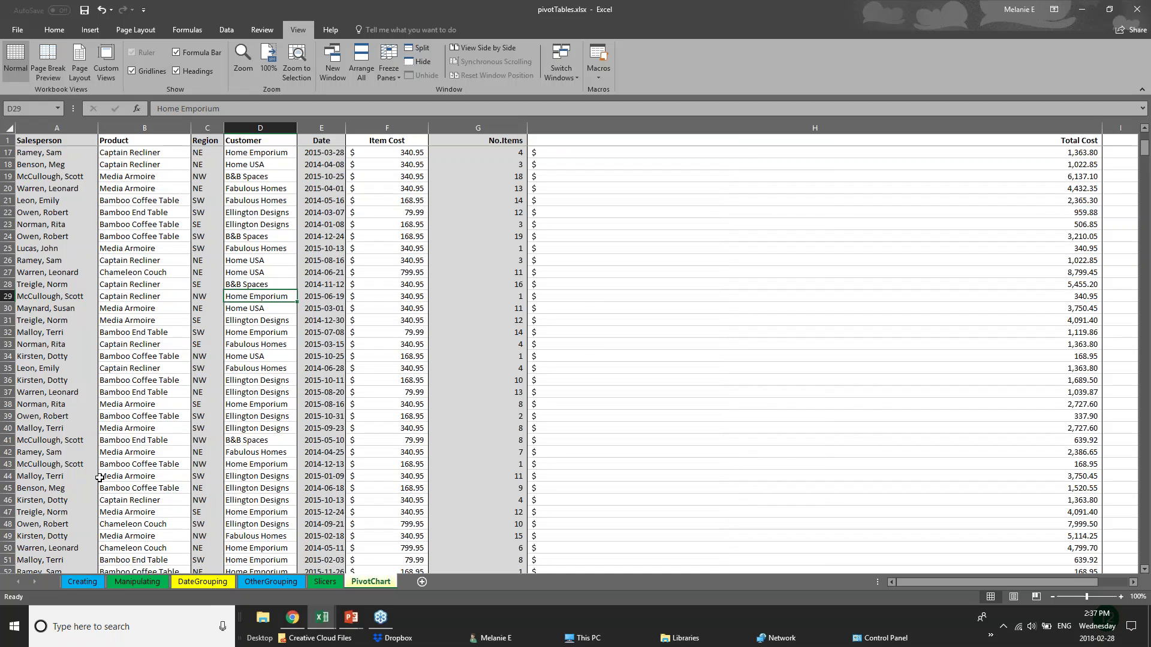
pyautogui.scroll(-3, 100, 478)
pyautogui.scroll(-18, 99, 478)
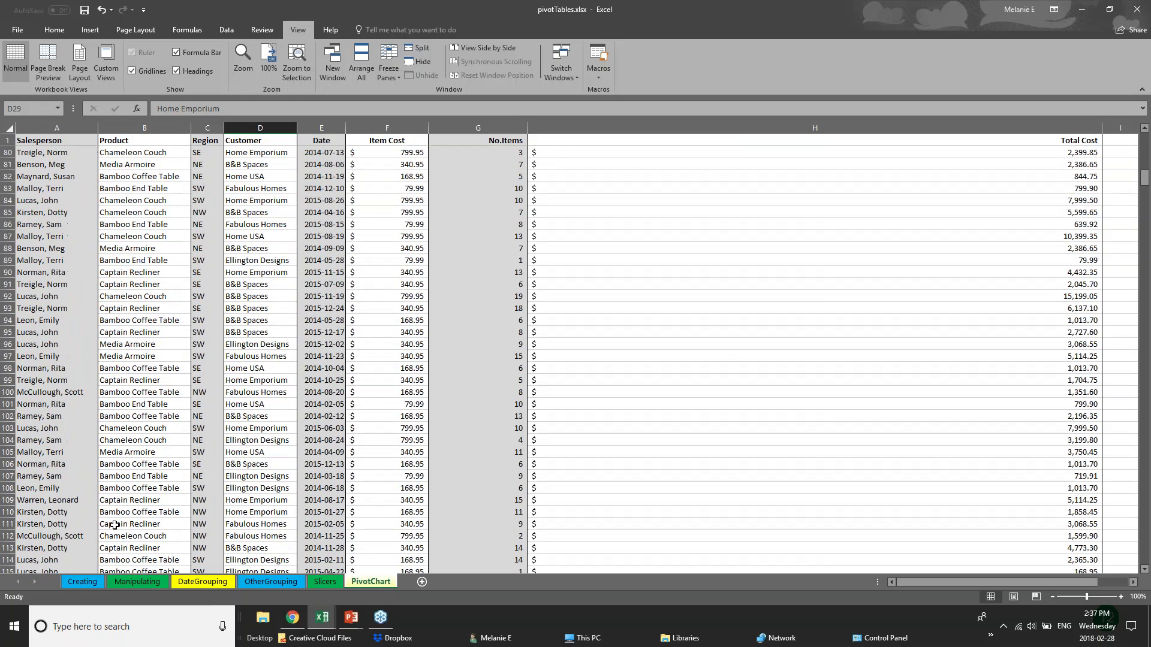
pyautogui.scroll(-2, 115, 525)
pyautogui.click(7, 439)
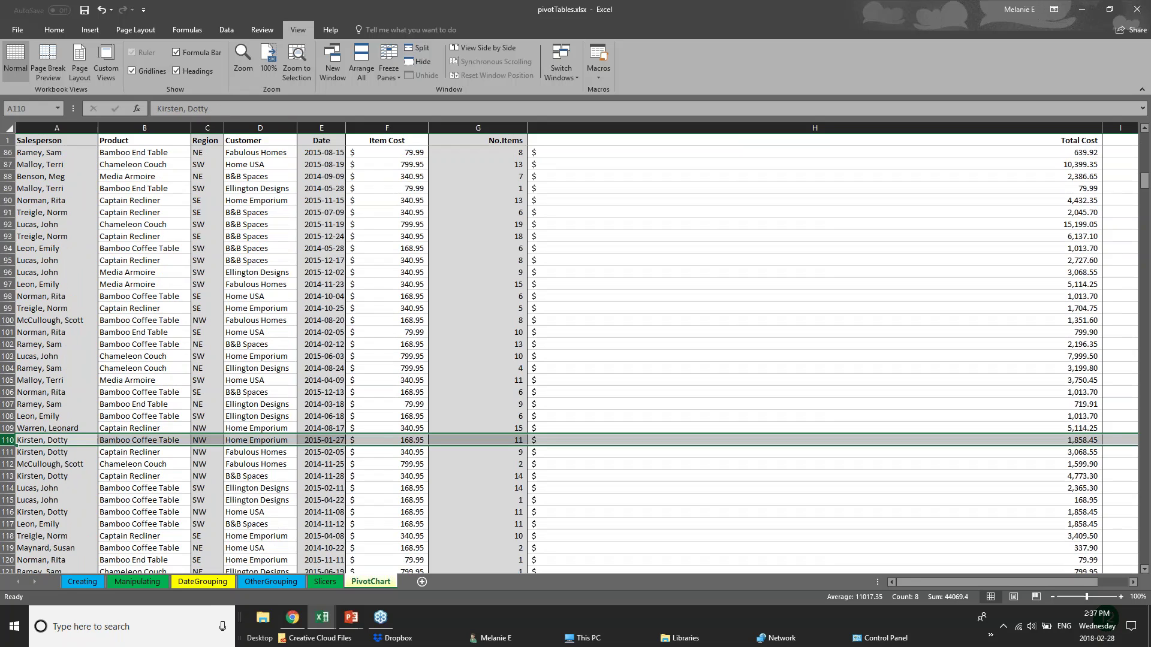
pyautogui.click(410, 53)
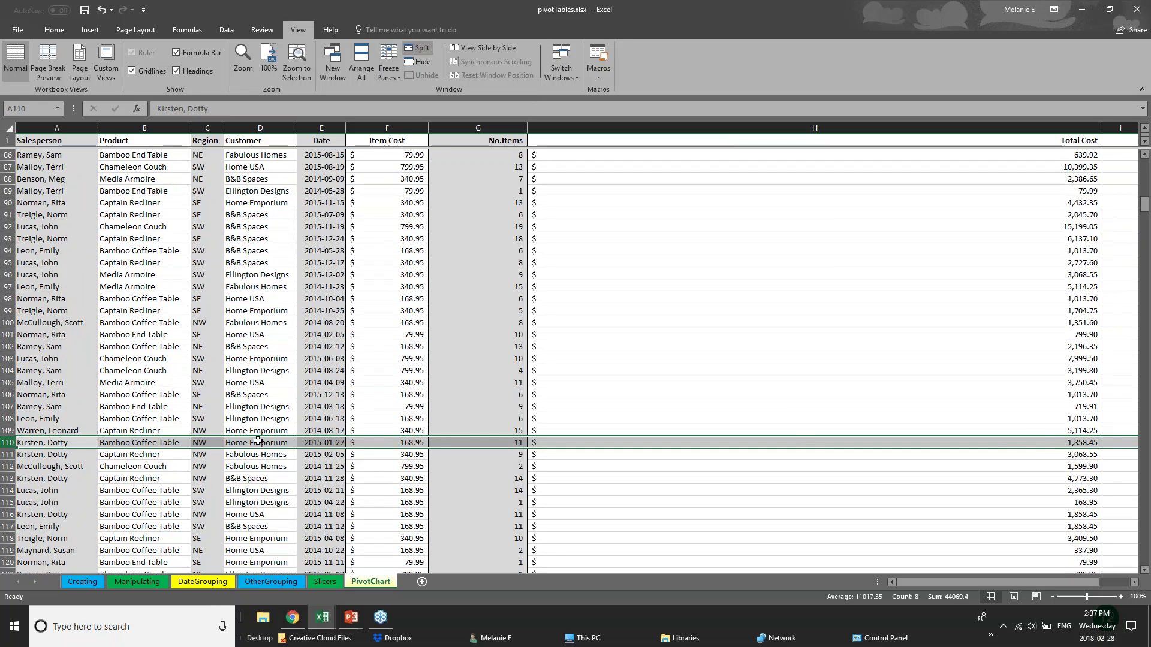
# Select row 106 and reapply the split so the worksheet is divided into four panes
pyautogui.click(497, 390)
pyautogui.scroll(-1, 222, 468)
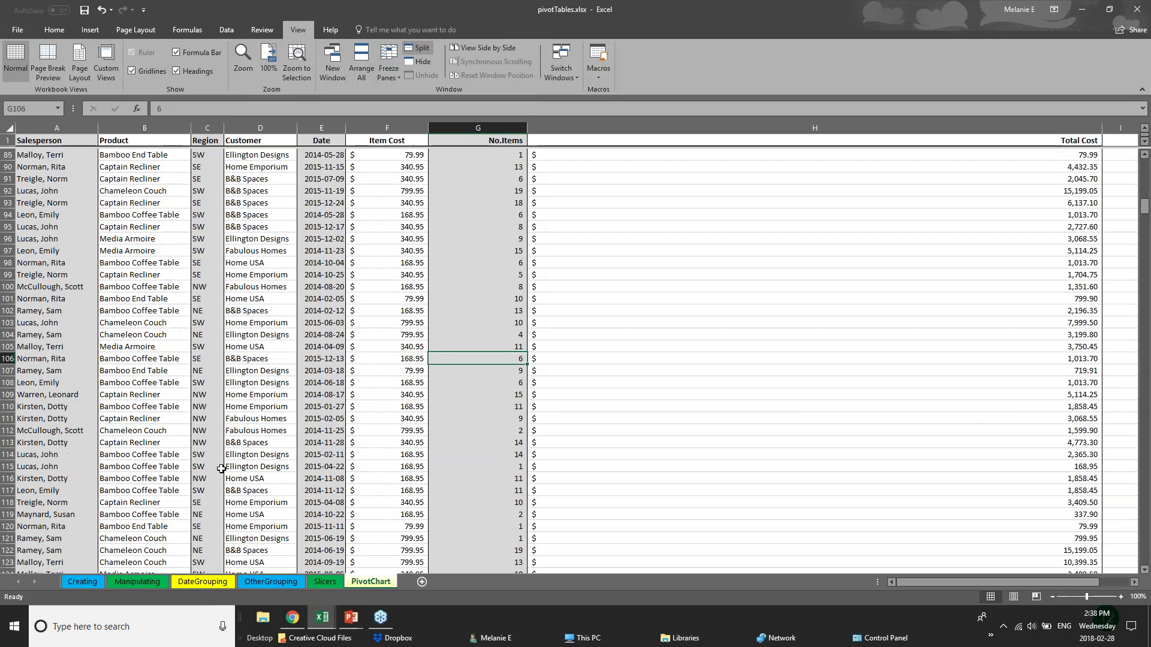
pyautogui.scroll(-7, 222, 468)
pyautogui.scroll(7, 221, 468)
pyautogui.click(8, 358)
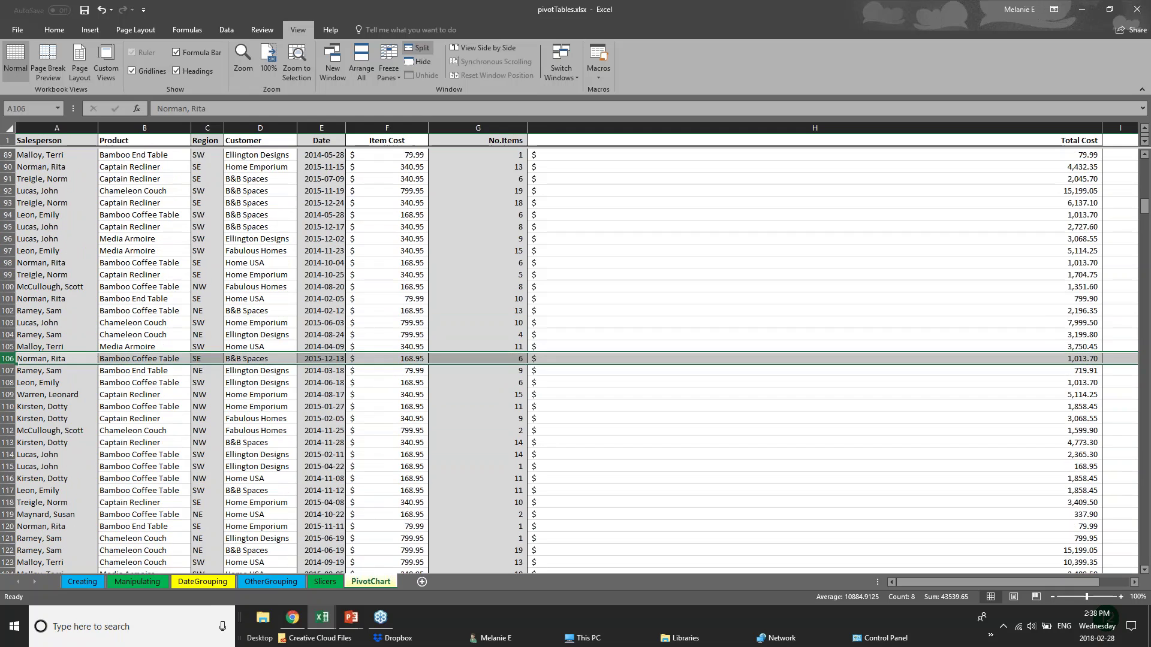
pyautogui.click(419, 49)
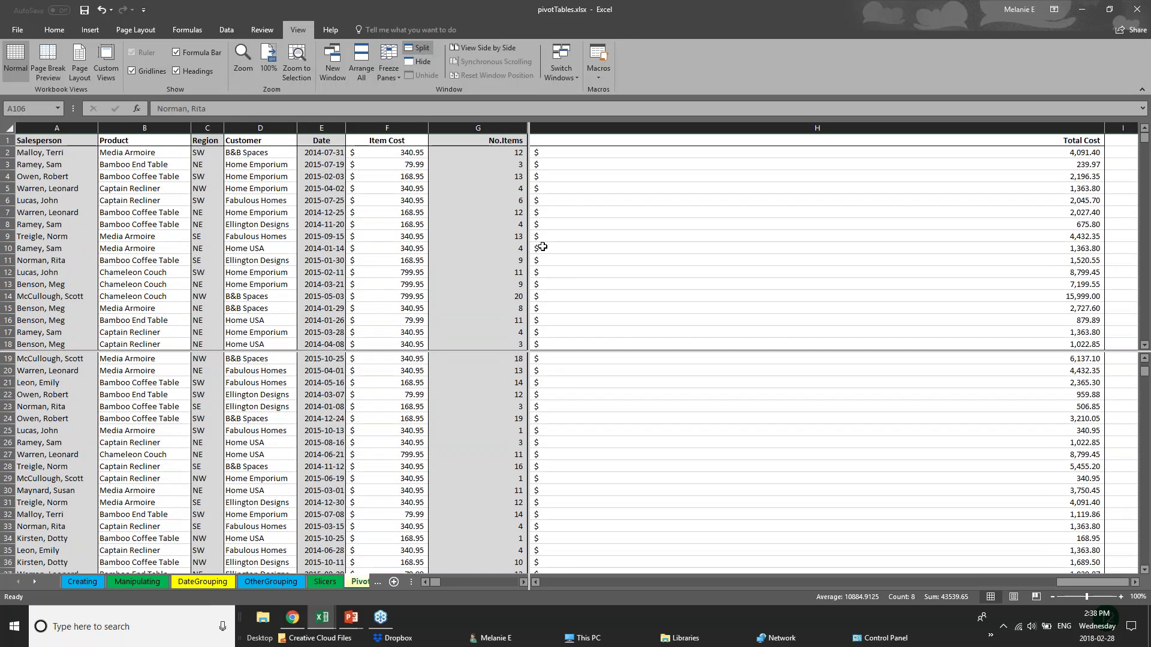
pyautogui.click(542, 247)
pyautogui.click(496, 355)
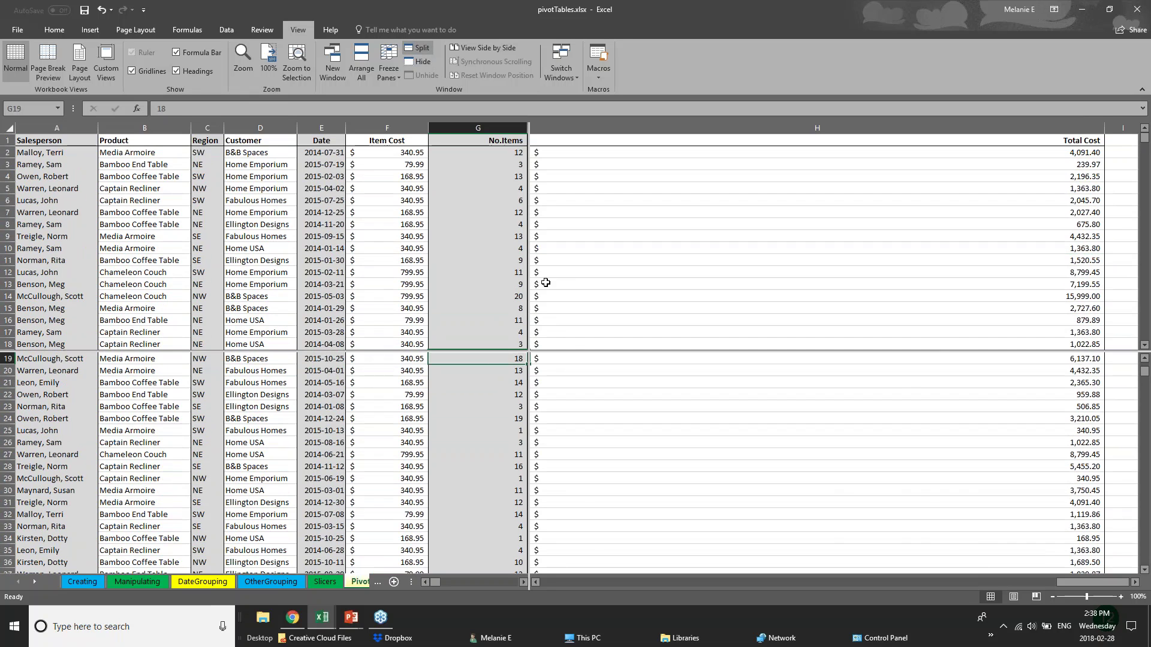
# Browse the records in the lower split pane while keeping the upper pane at the first rows
pyautogui.click(388, 67)
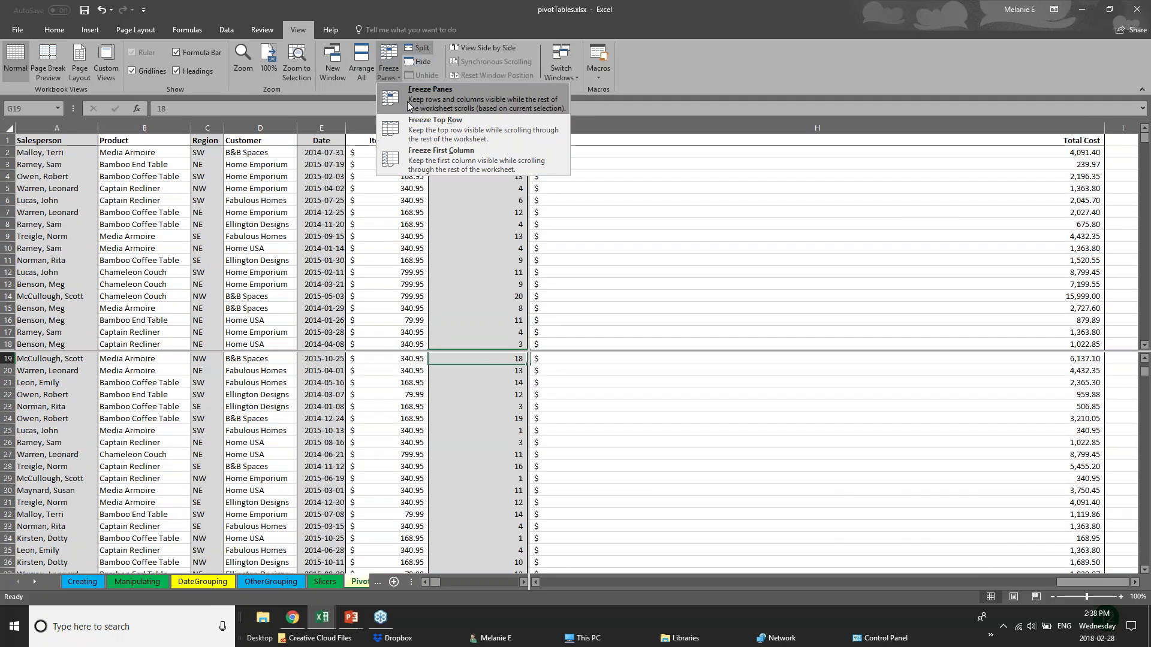
pyautogui.click(641, 157)
pyautogui.scroll(6, 476, 467)
pyautogui.scroll(-7, 476, 480)
pyautogui.scroll(7, 476, 480)
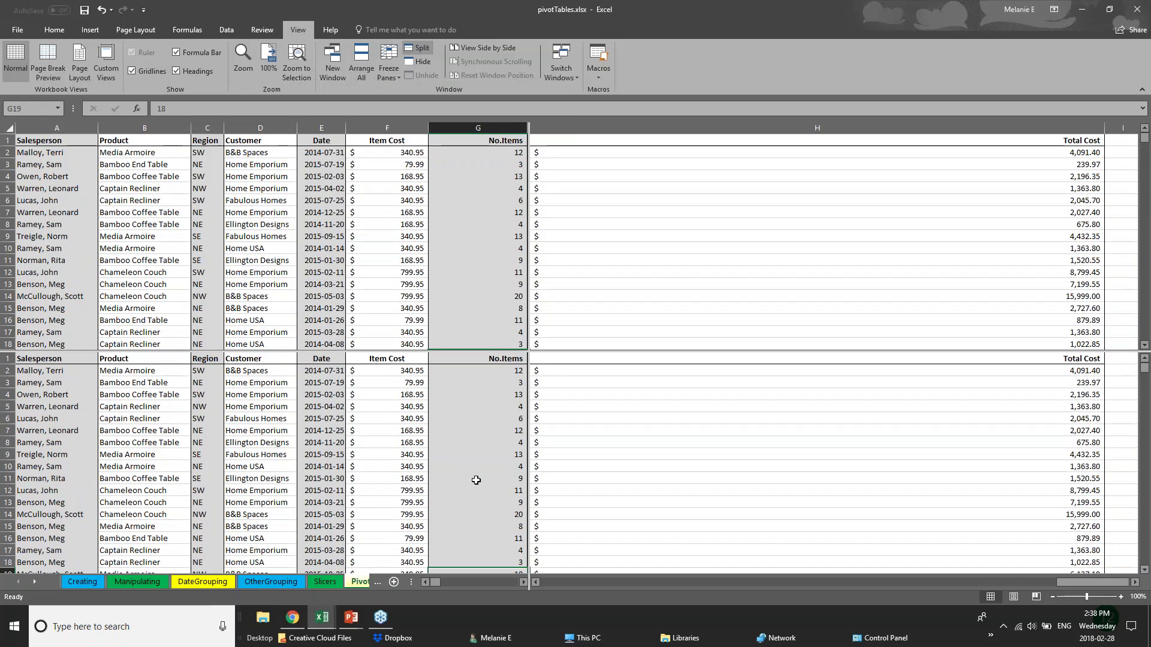
pyautogui.scroll(-10, 476, 480)
pyautogui.scroll(-20, 476, 480)
pyautogui.scroll(8, 476, 480)
# Bring rows around 34 to 51 into the upper pane to compare them with the lower pane's records
pyautogui.click(326, 268)
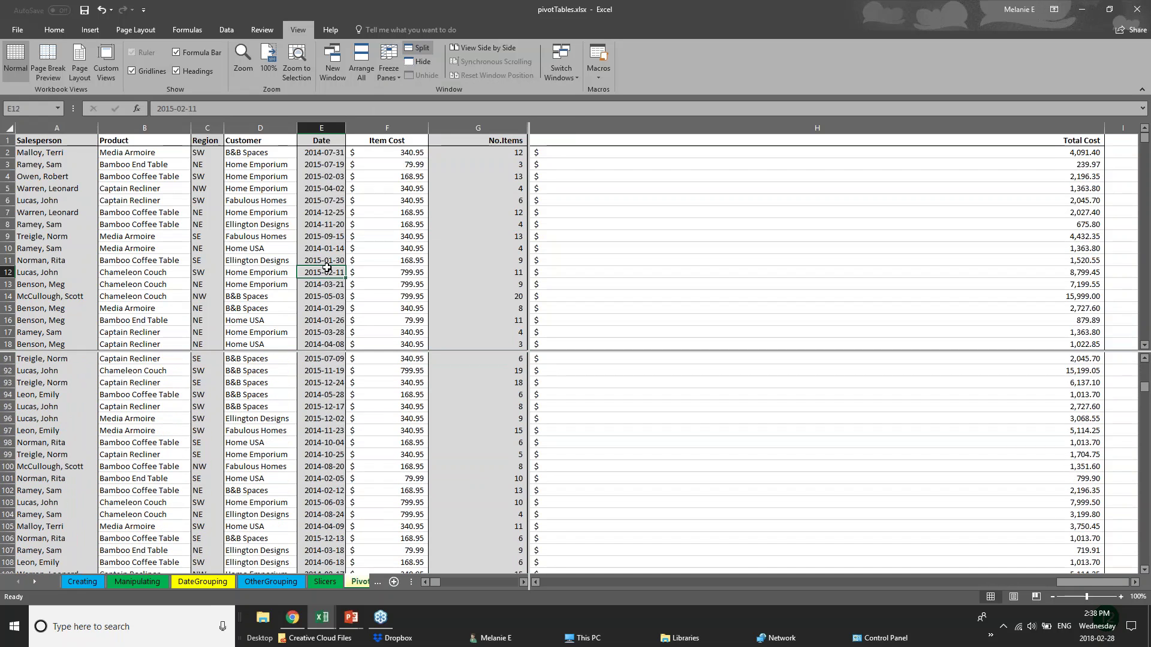
pyautogui.scroll(-14, 326, 268)
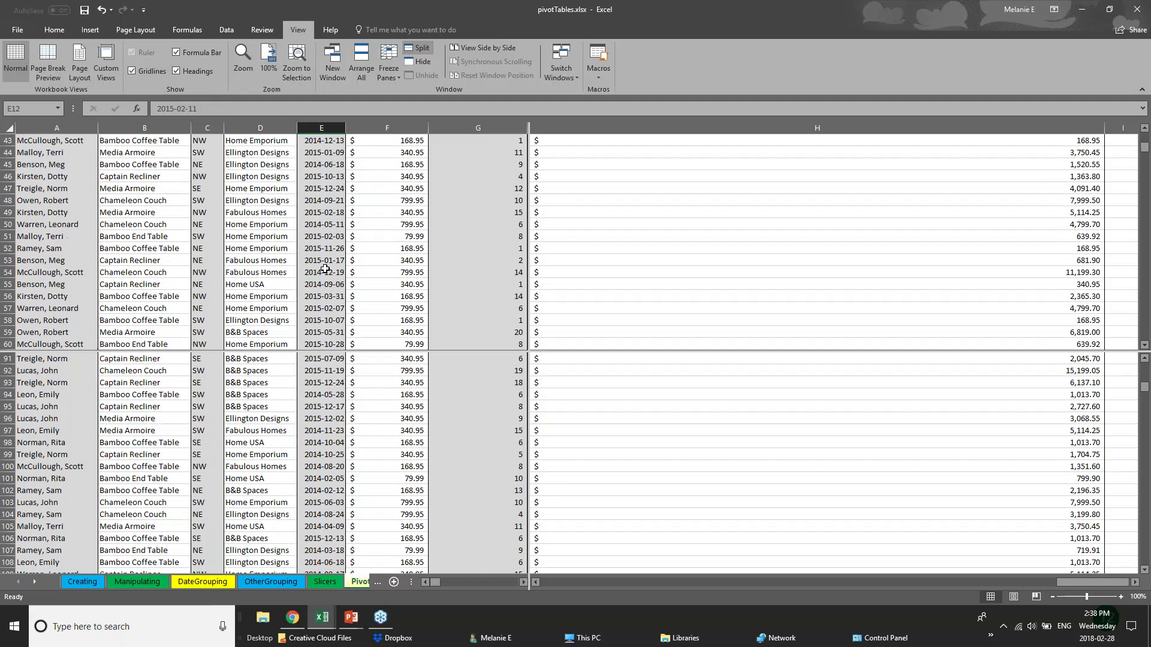
pyautogui.scroll(-1, 325, 269)
pyautogui.click(36, 248)
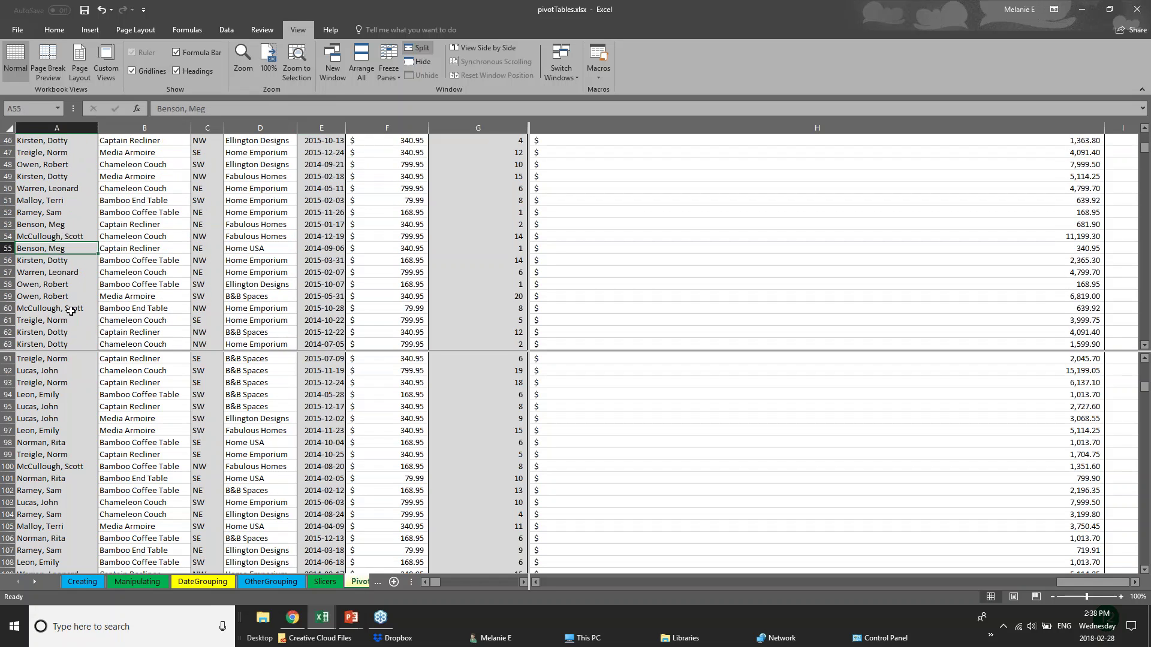
pyautogui.scroll(4, 66, 303)
pyautogui.click(75, 426)
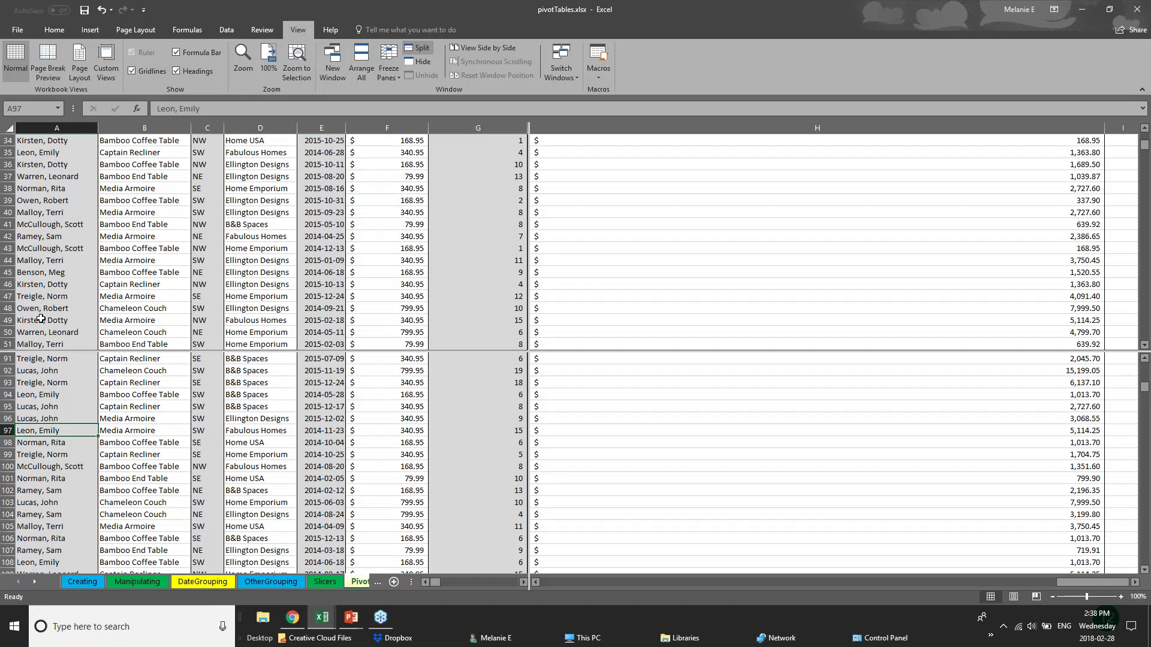
# Check the pivot tables on the OtherGrouping and DateGrouping sheets, and return to the split PivotChart sheet
pyautogui.click(361, 581)
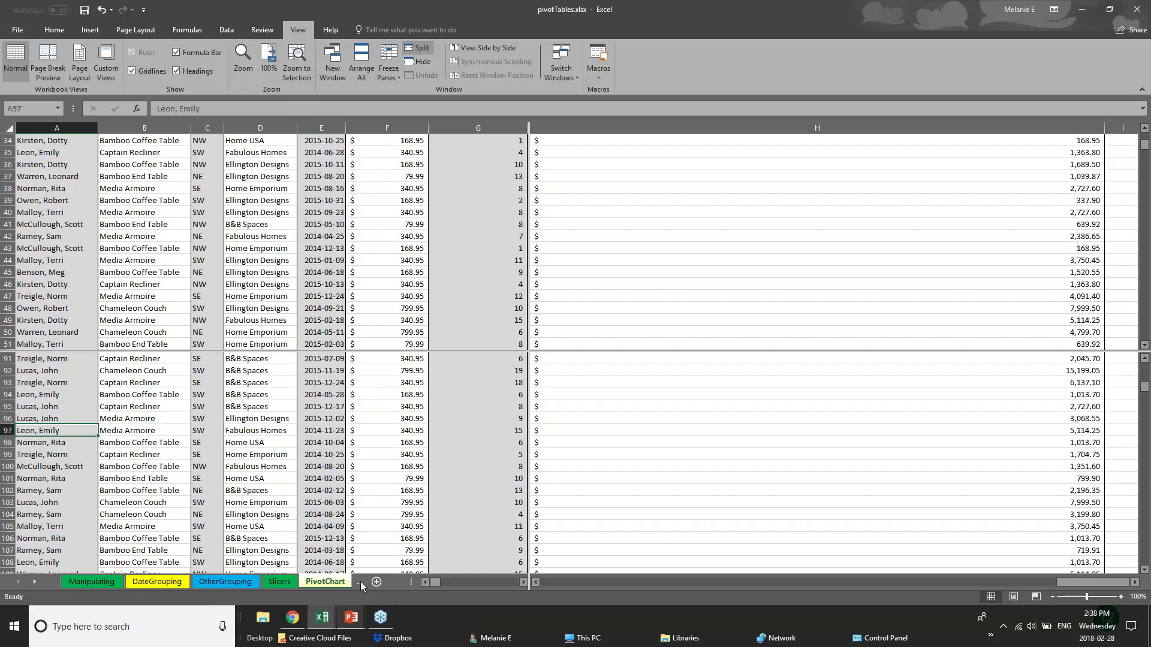
pyautogui.click(249, 585)
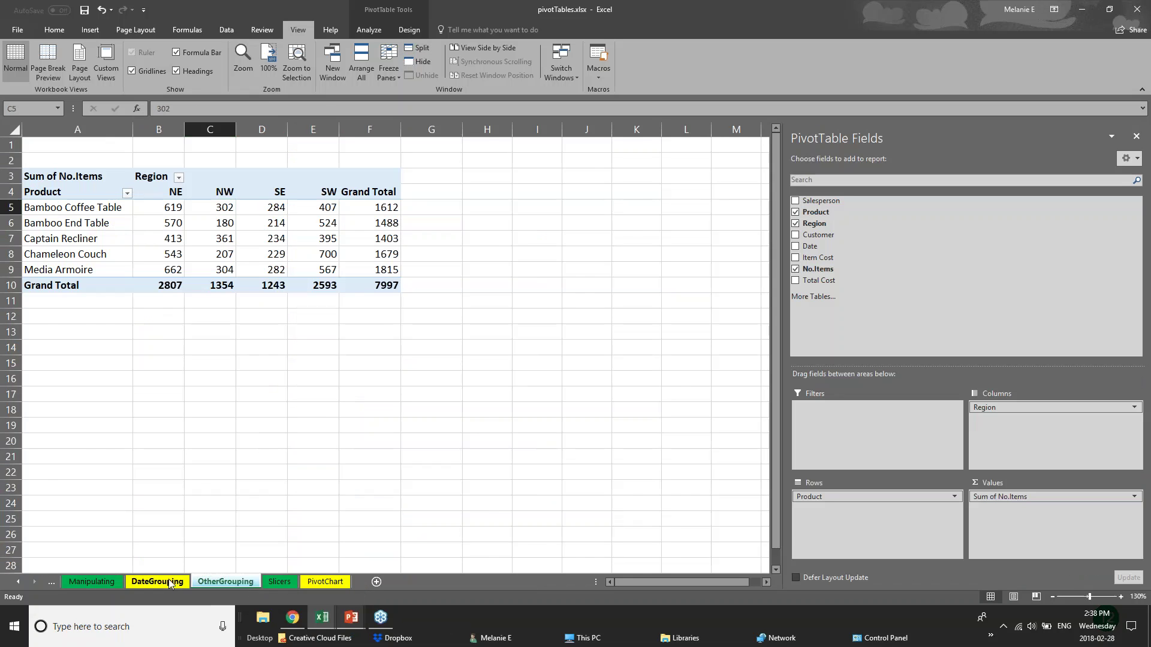
pyautogui.click(170, 582)
pyautogui.click(226, 583)
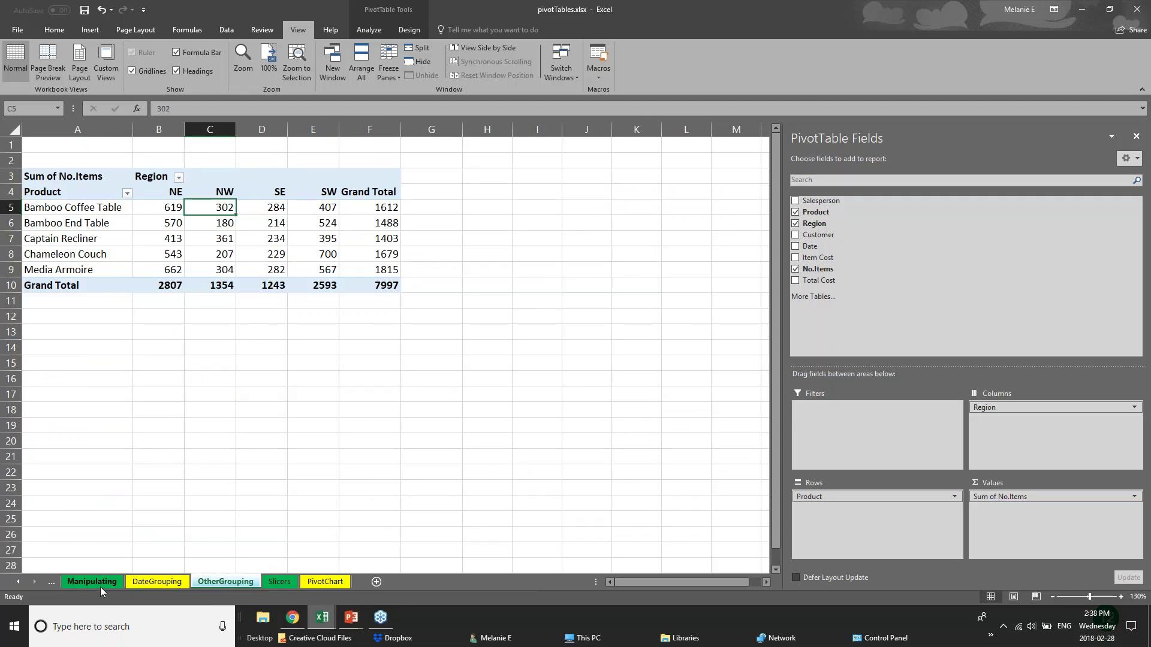
pyautogui.click(128, 583)
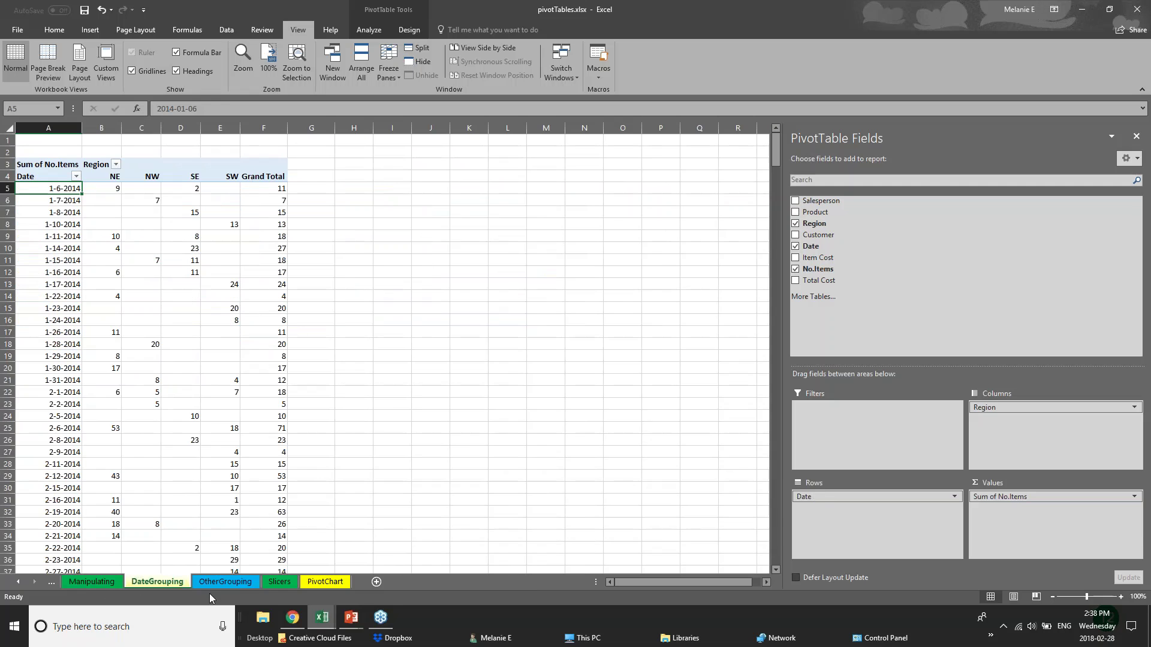
pyautogui.click(214, 585)
pyautogui.click(322, 584)
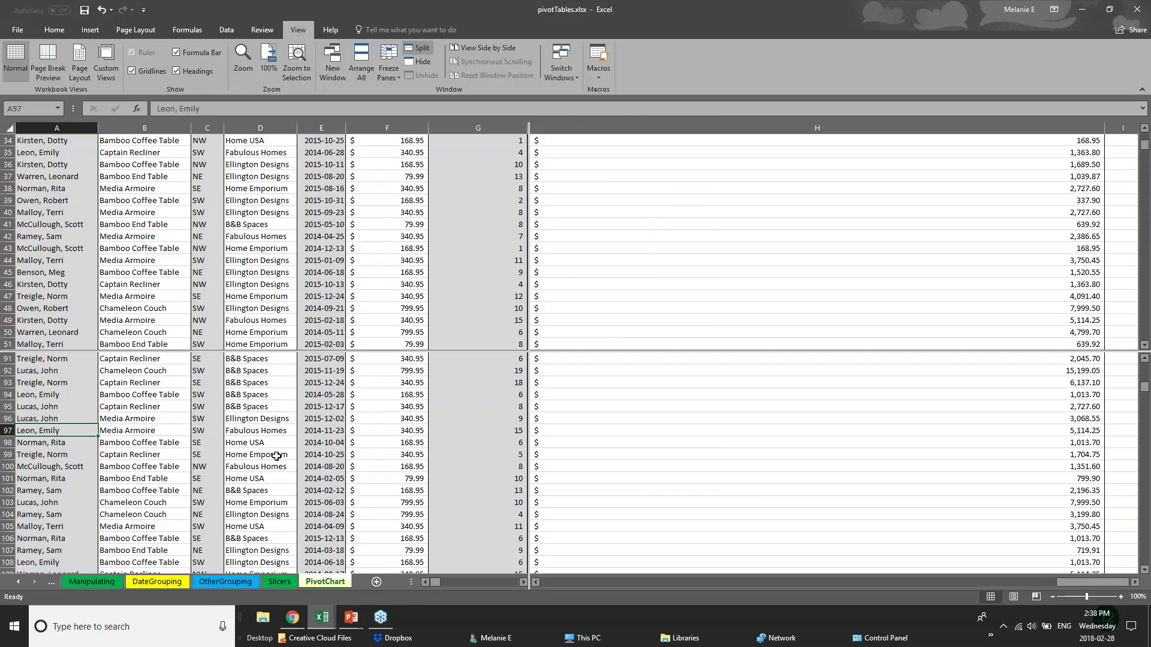
pyautogui.scroll(-6, 281, 427)
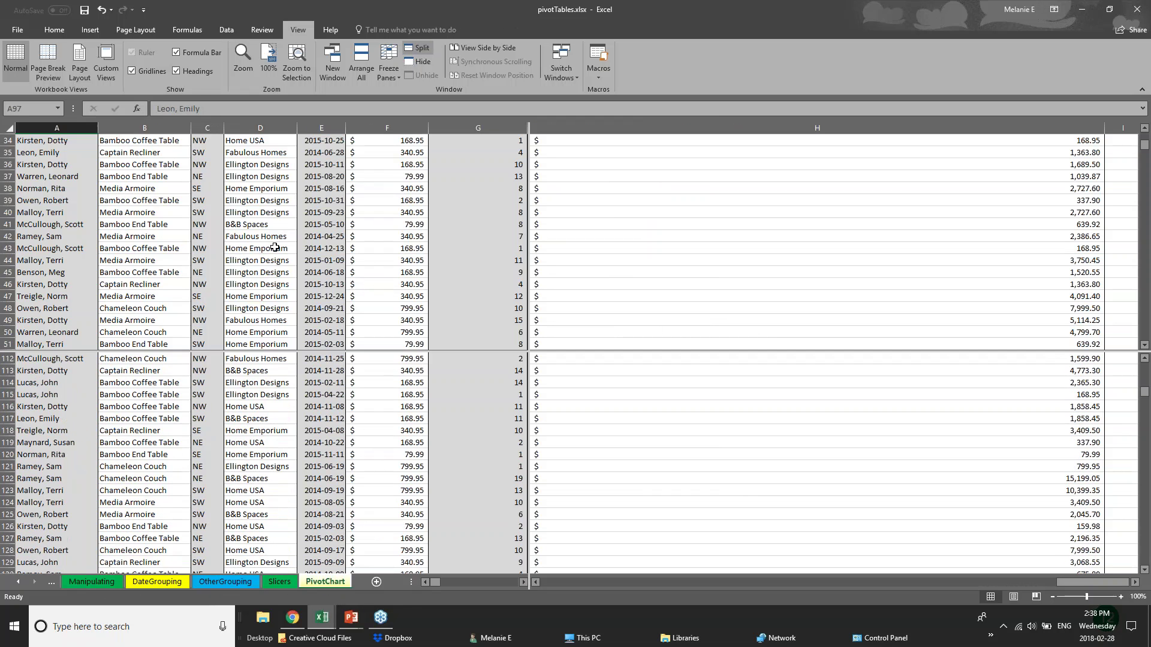
# Switch to the PowerPoint slide show and advance to the Saving & Printing slide
pyautogui.scroll(6, 270, 264)
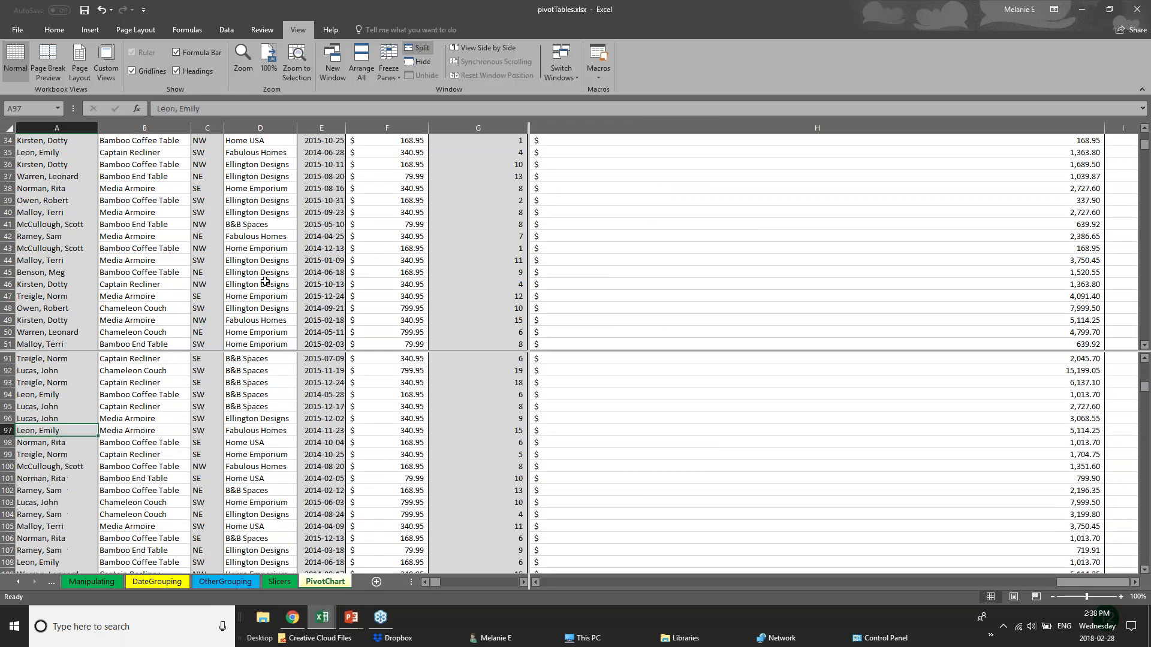
pyautogui.scroll(5, 265, 282)
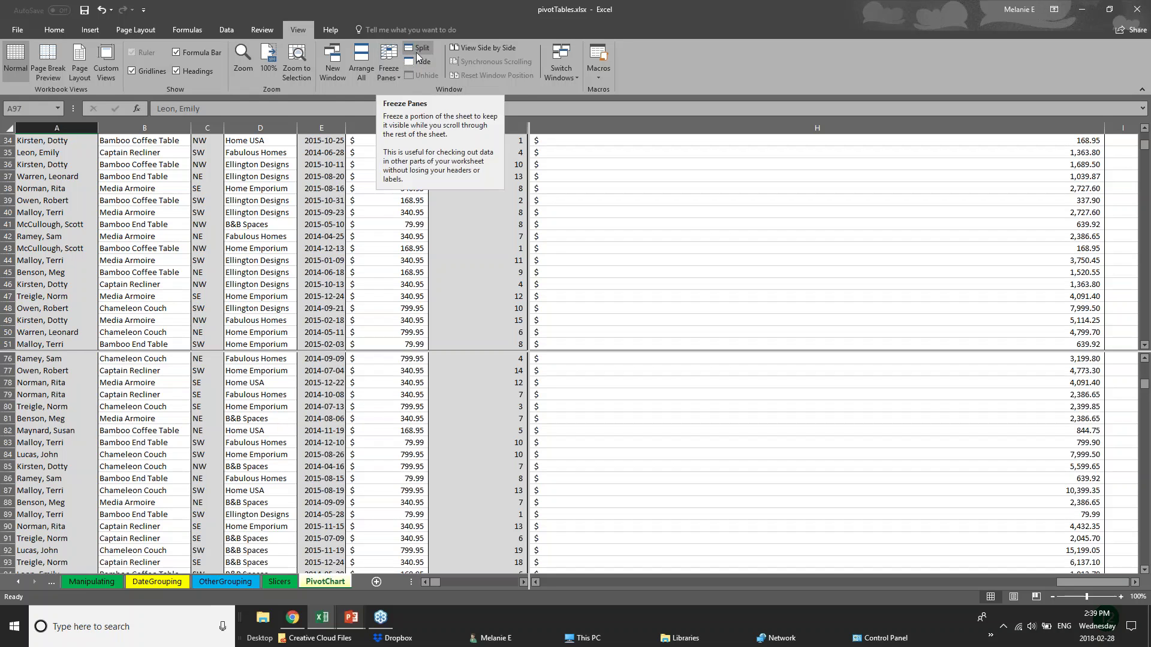
pyautogui.click(352, 617)
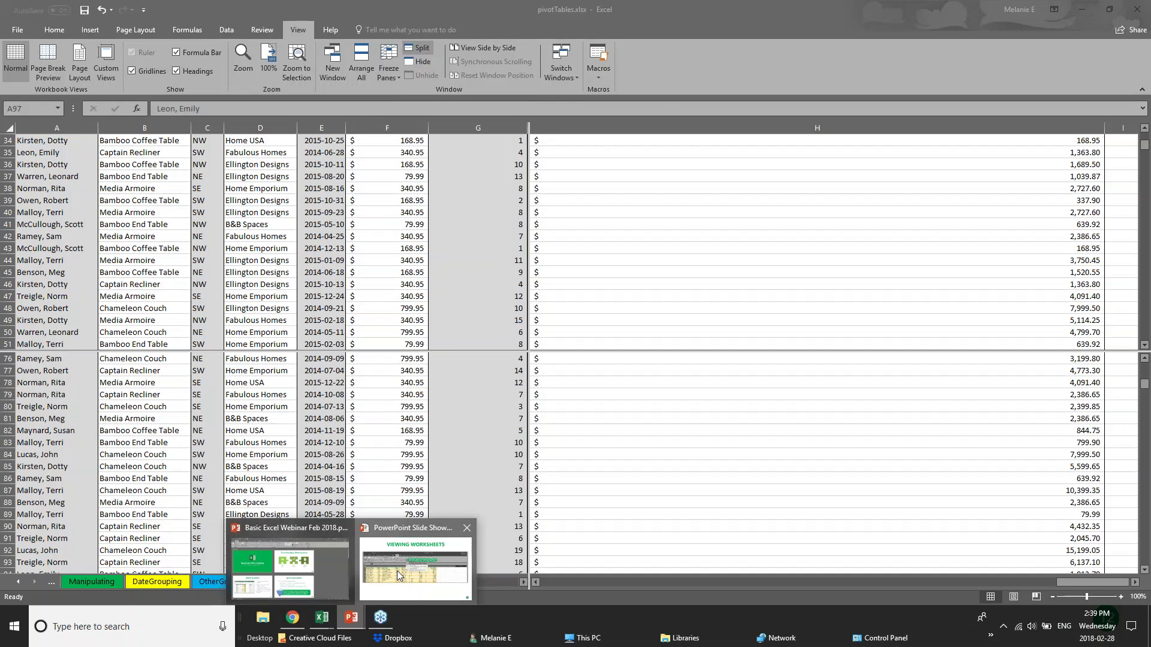
pyautogui.click(396, 570)
pyautogui.press('Right')
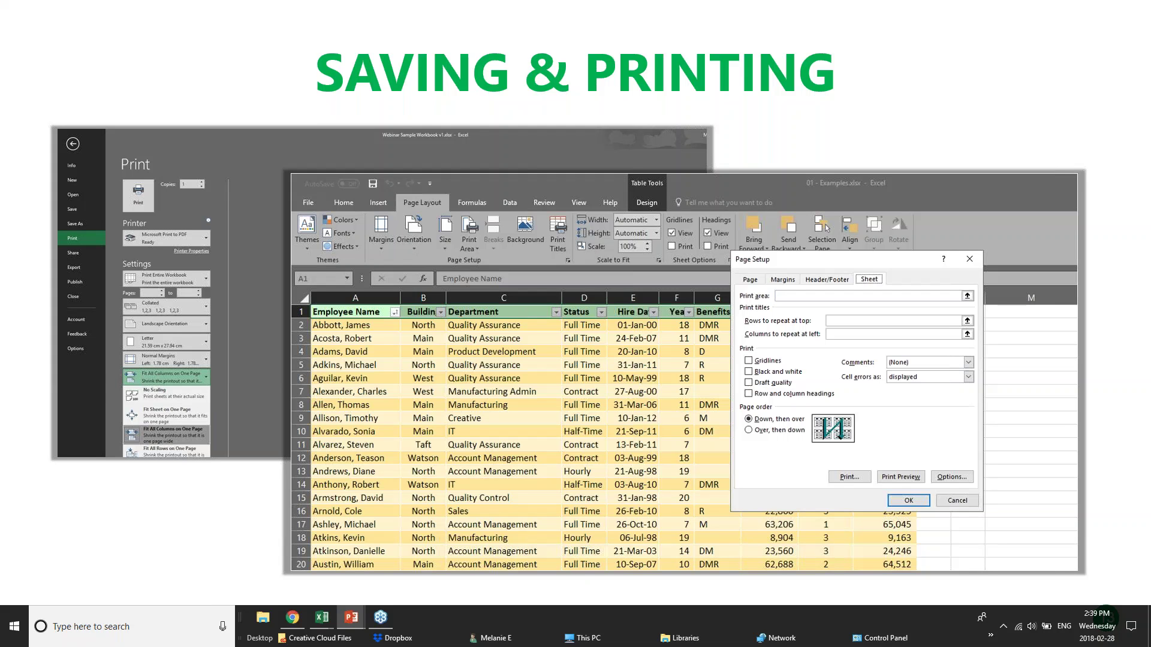
# Return to the pivotTables.xlsx workbook in Excel and look through its OtherGrouping, DateGrouping and Manipulating sheets
pyautogui.moveTo(321, 620)
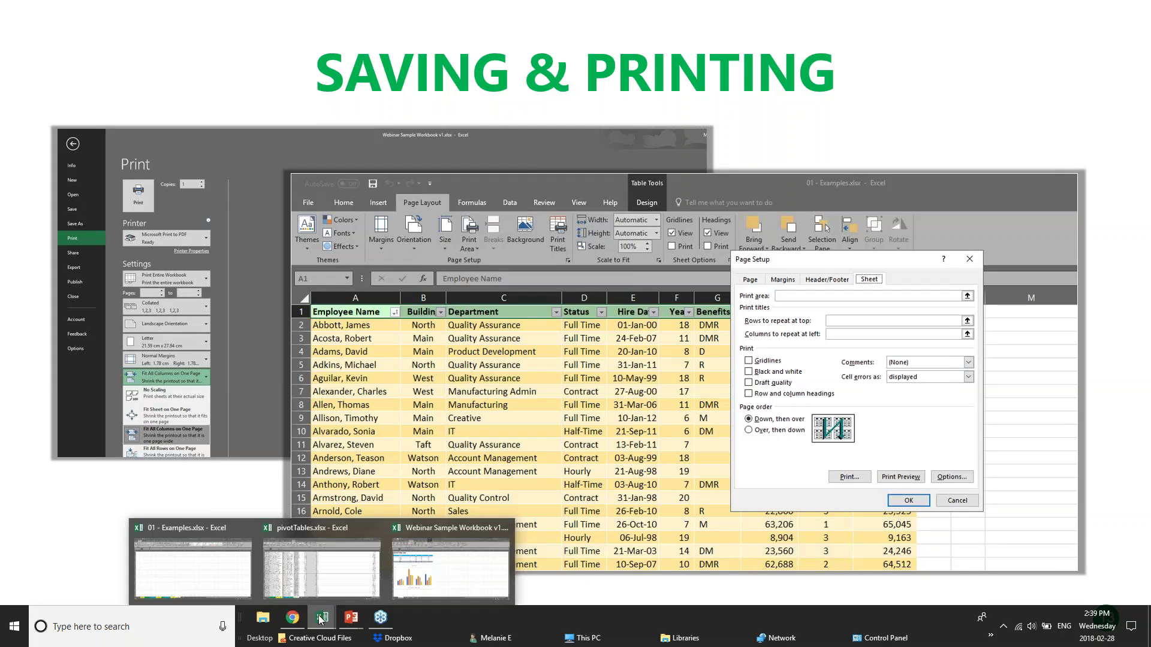
pyautogui.click(344, 570)
pyautogui.scroll(-11, 260, 372)
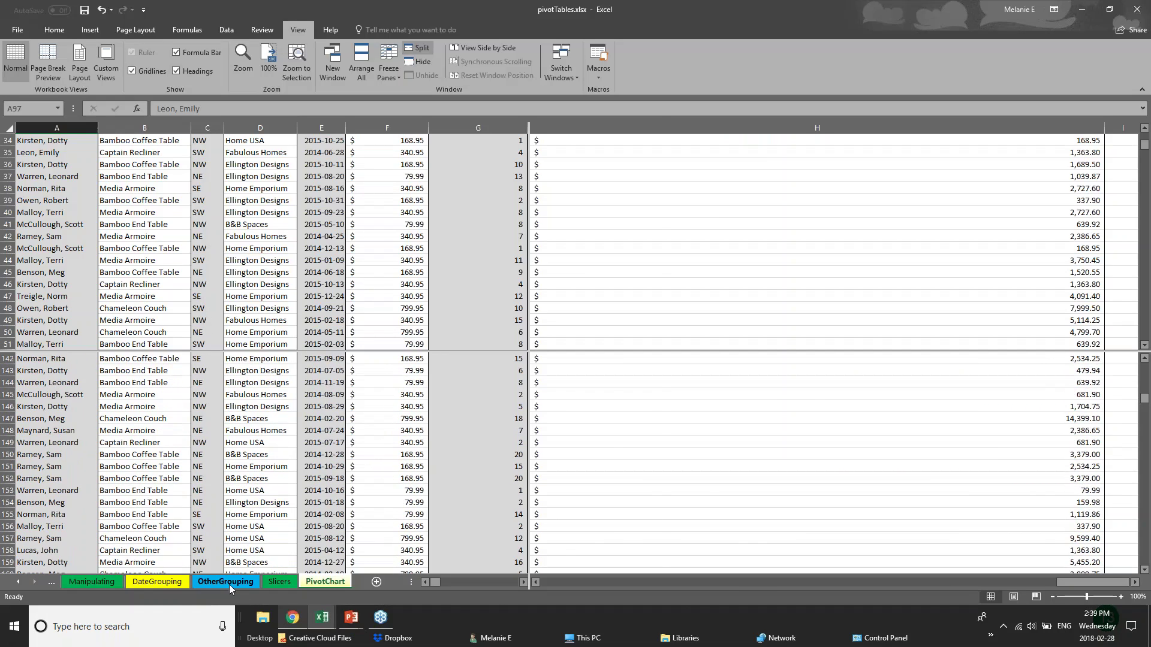
pyautogui.click(227, 582)
pyautogui.click(141, 582)
pyautogui.click(110, 582)
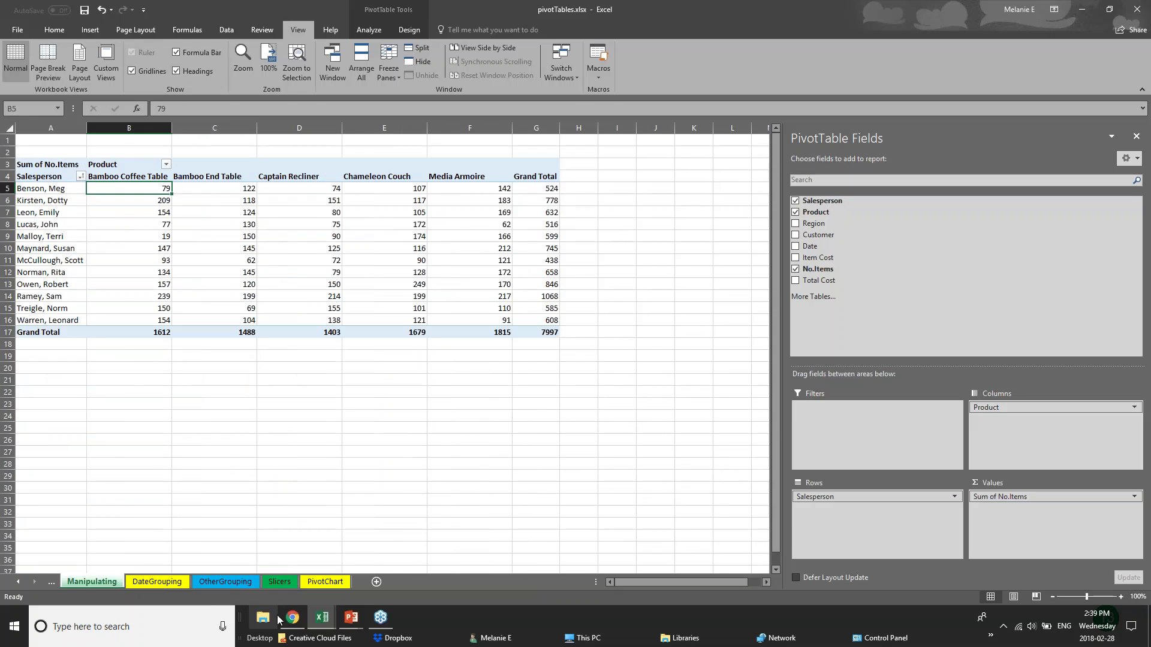
# Switch to the 01 - Examples.xlsx workbook and display its 2017 Budget sheet
pyautogui.click(323, 626)
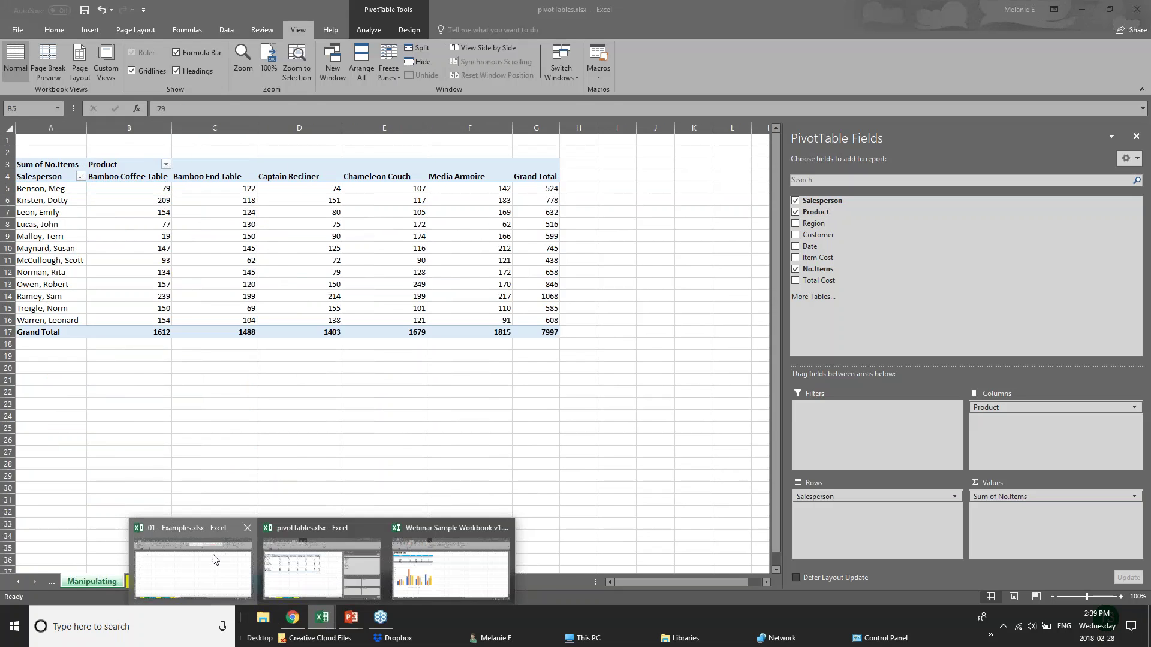
pyautogui.click(178, 581)
pyautogui.click(178, 581)
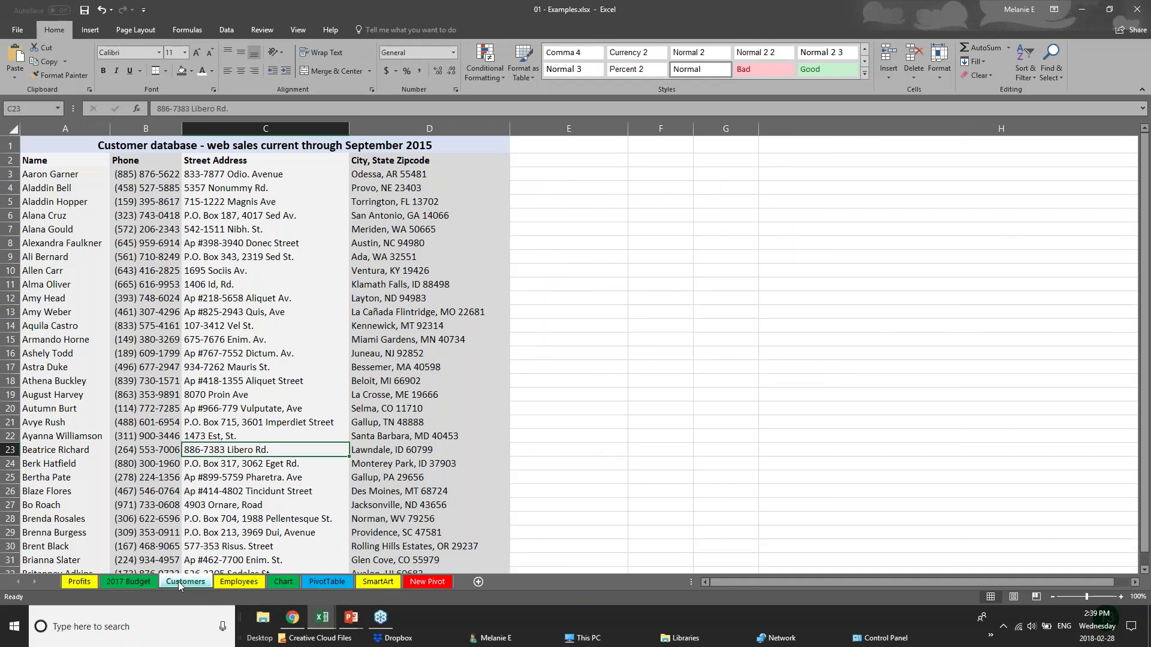
pyautogui.click(128, 581)
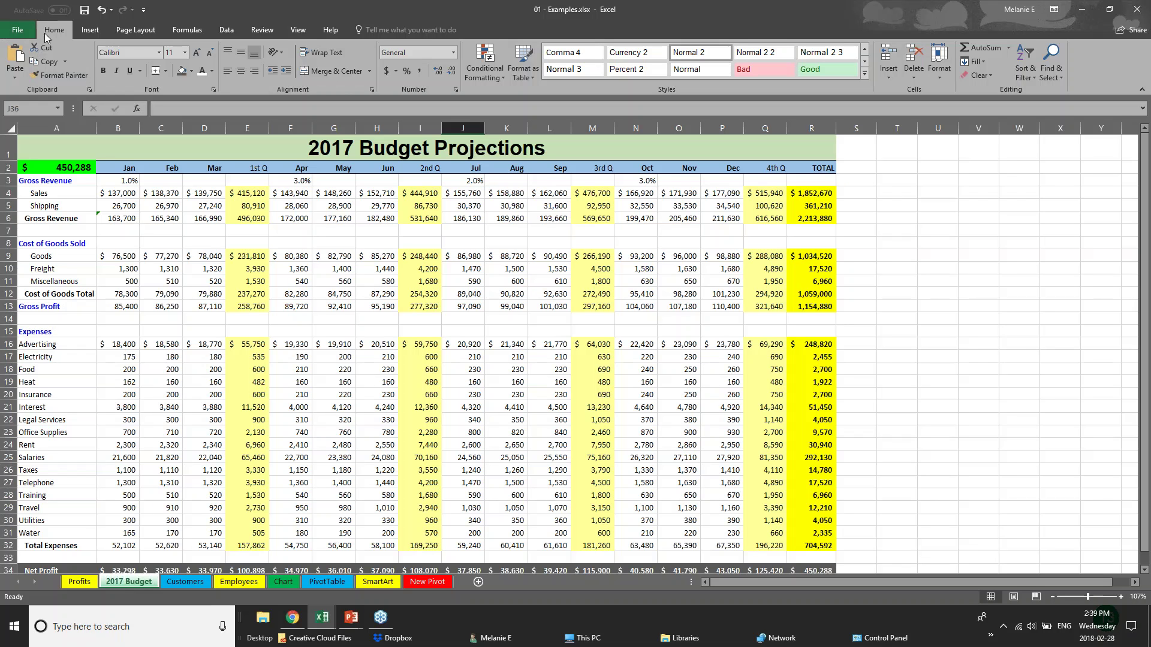
# Save the workbook and show the Save As options for its Desktop location
pyautogui.click(13, 35)
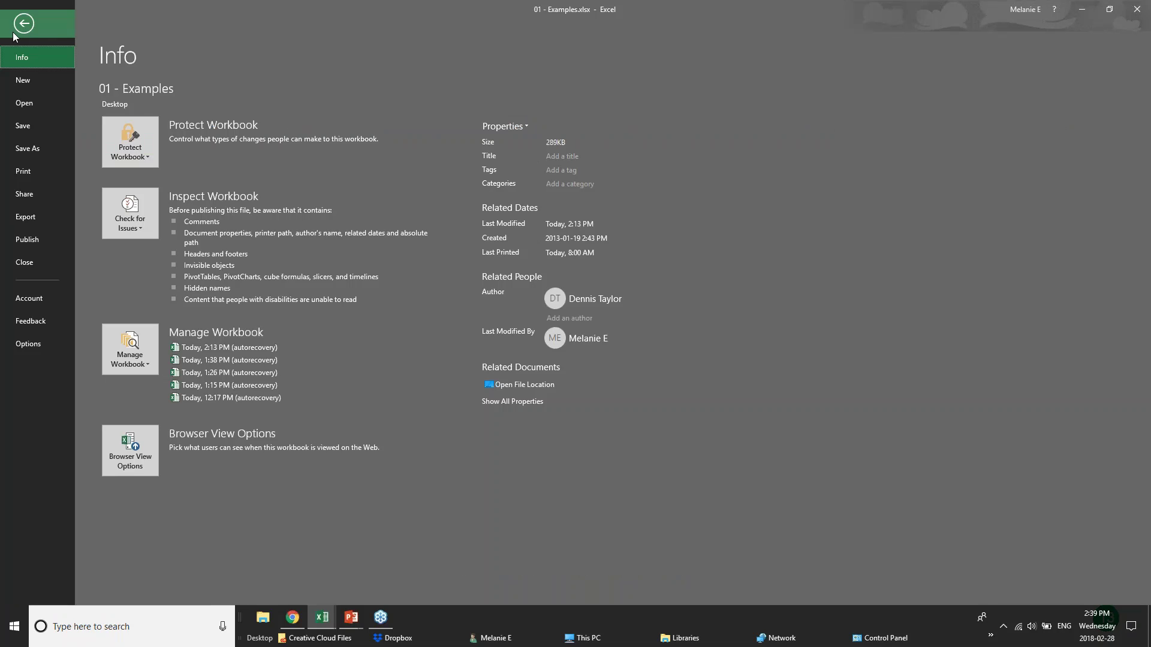
pyautogui.click(48, 129)
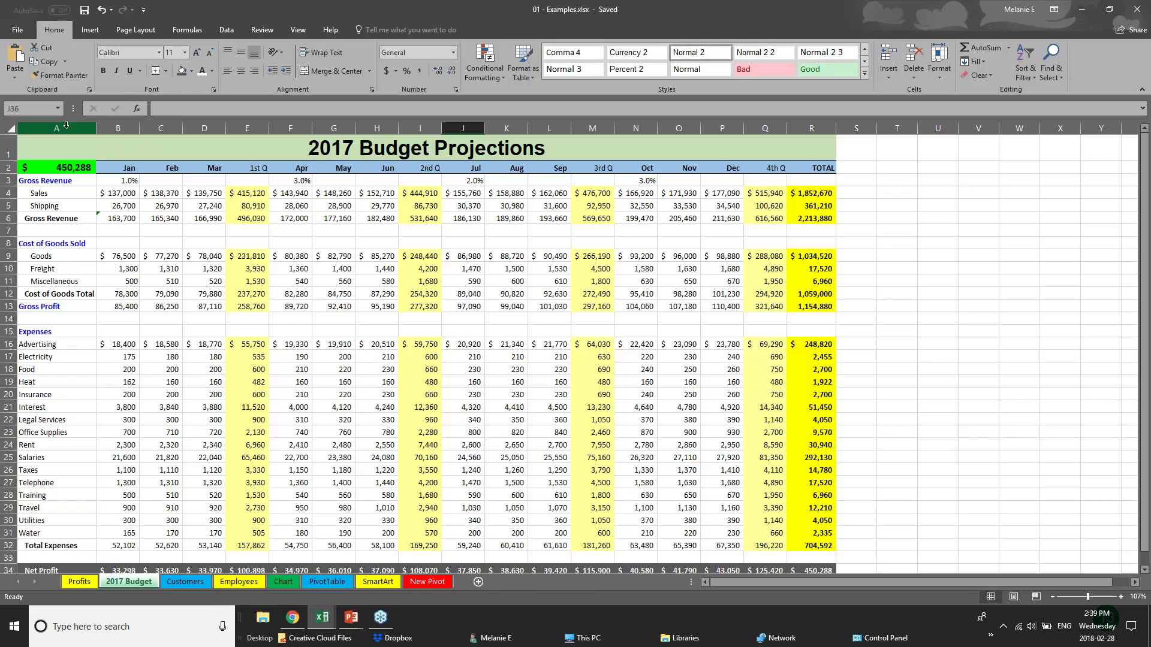
pyautogui.click(17, 30)
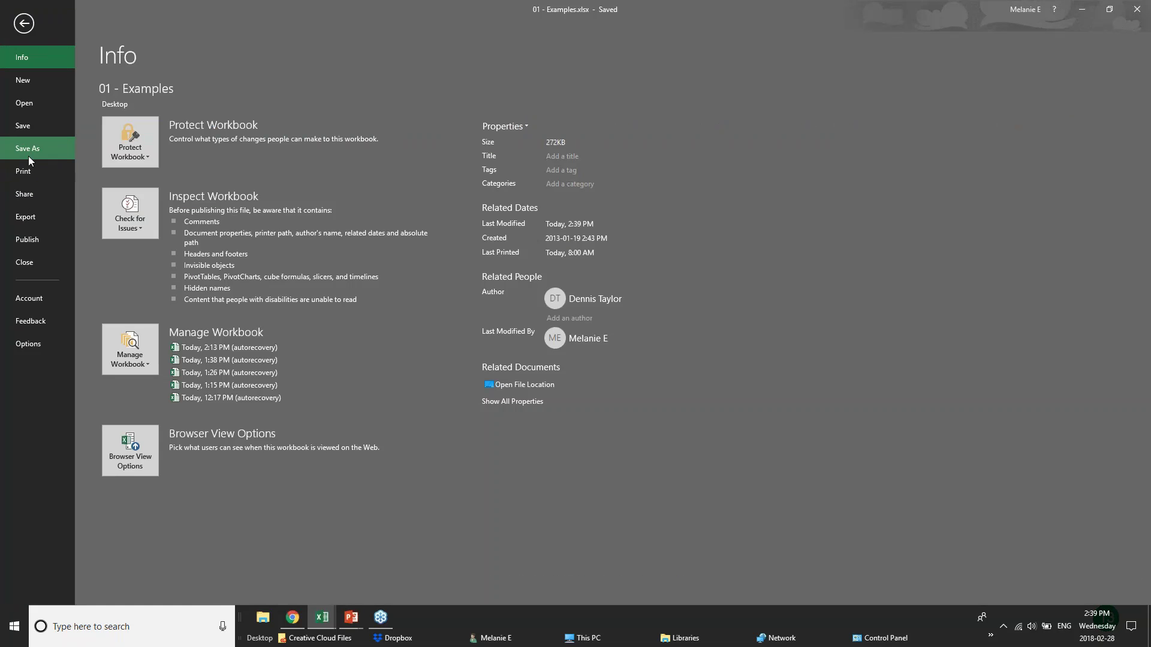
pyautogui.click(29, 157)
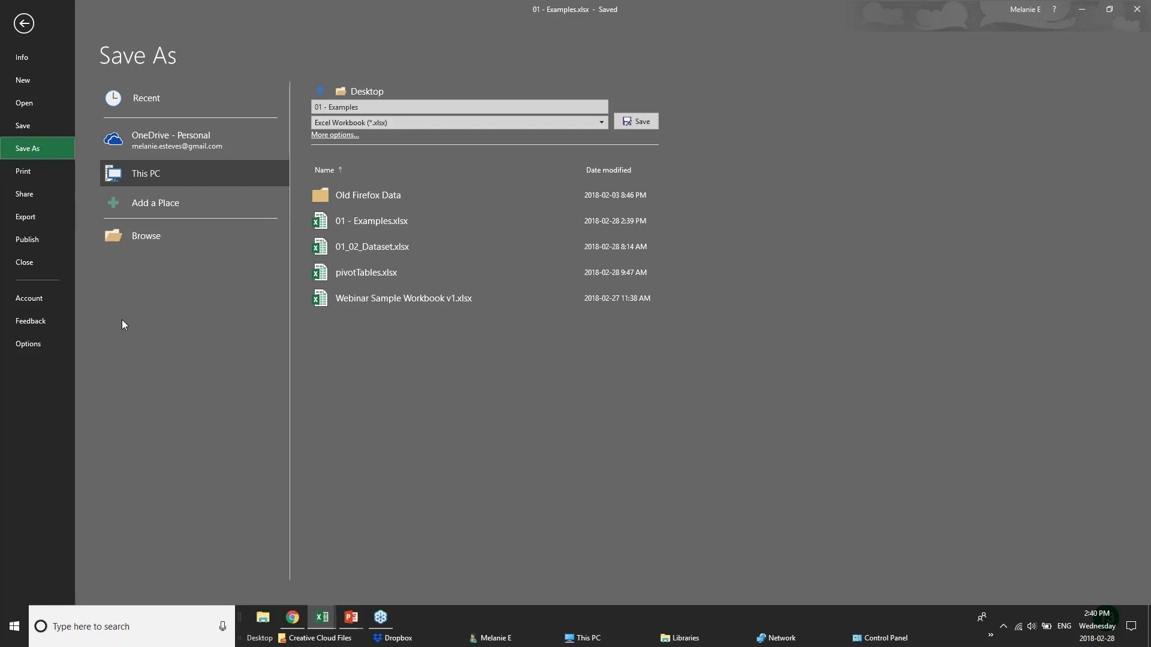
# Bring up the print preview of the 2017 Budget sheet and choose Microsoft Print to PDF as the printer
pyautogui.click(24, 171)
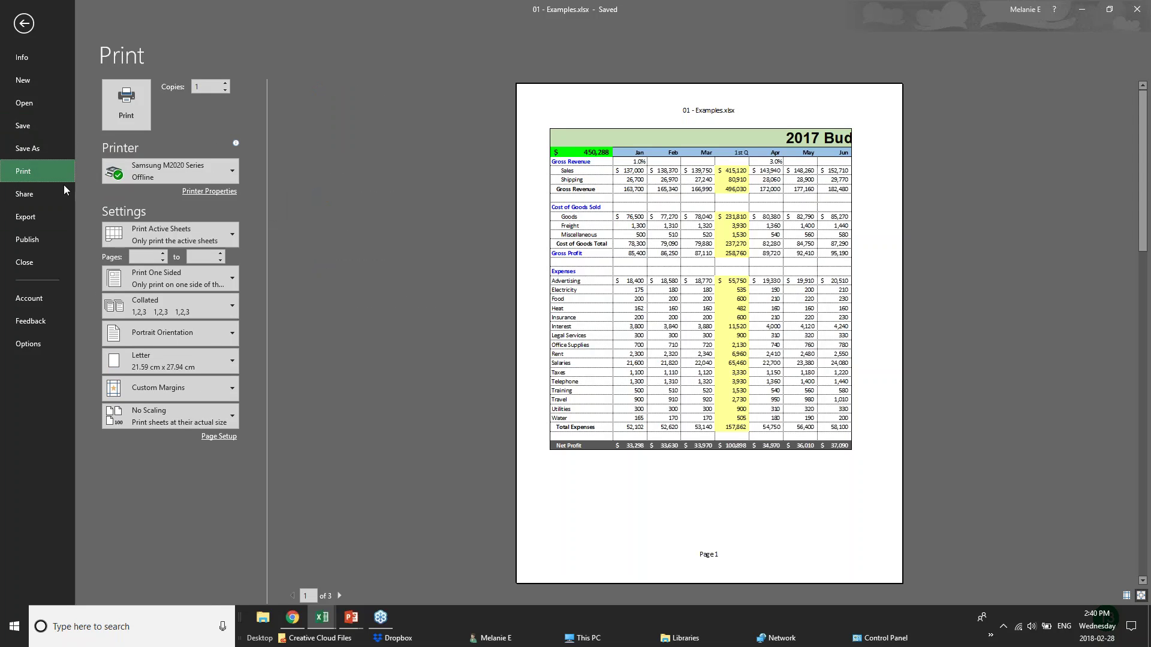
pyautogui.moveTo(210, 178)
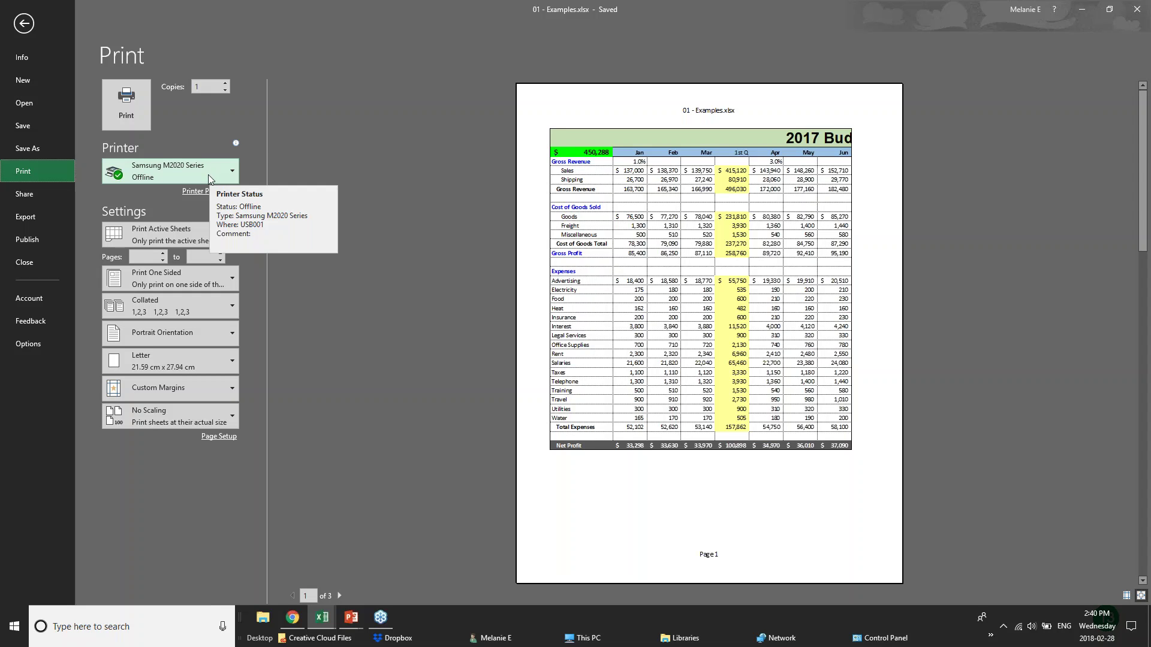
pyautogui.click(209, 174)
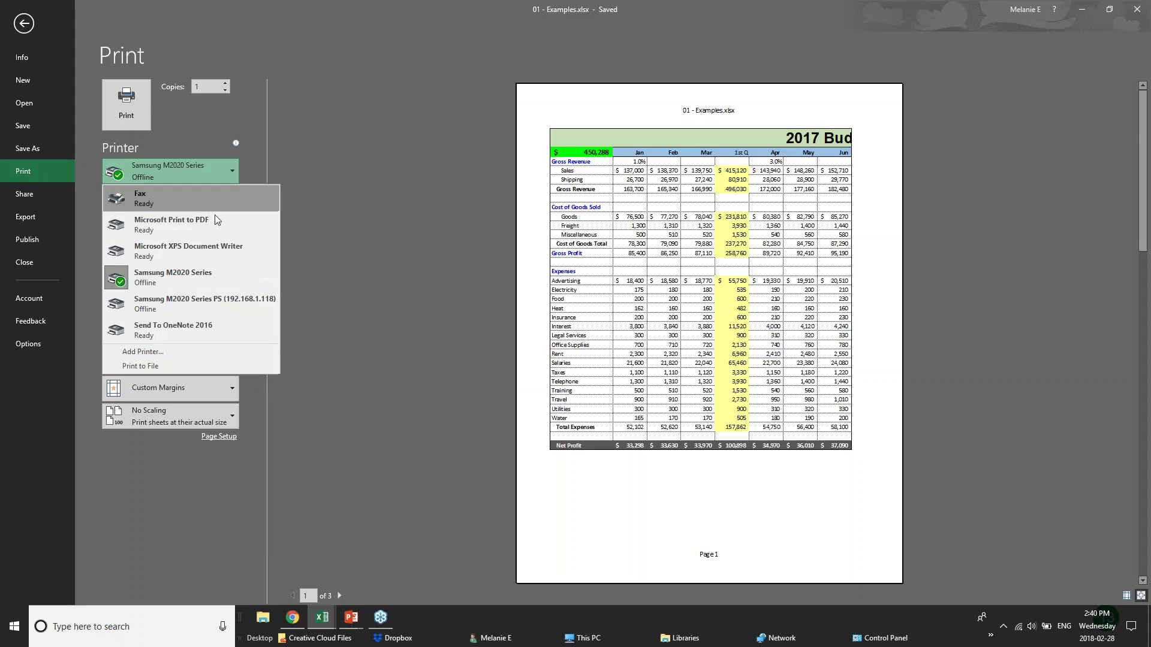
pyautogui.click(207, 227)
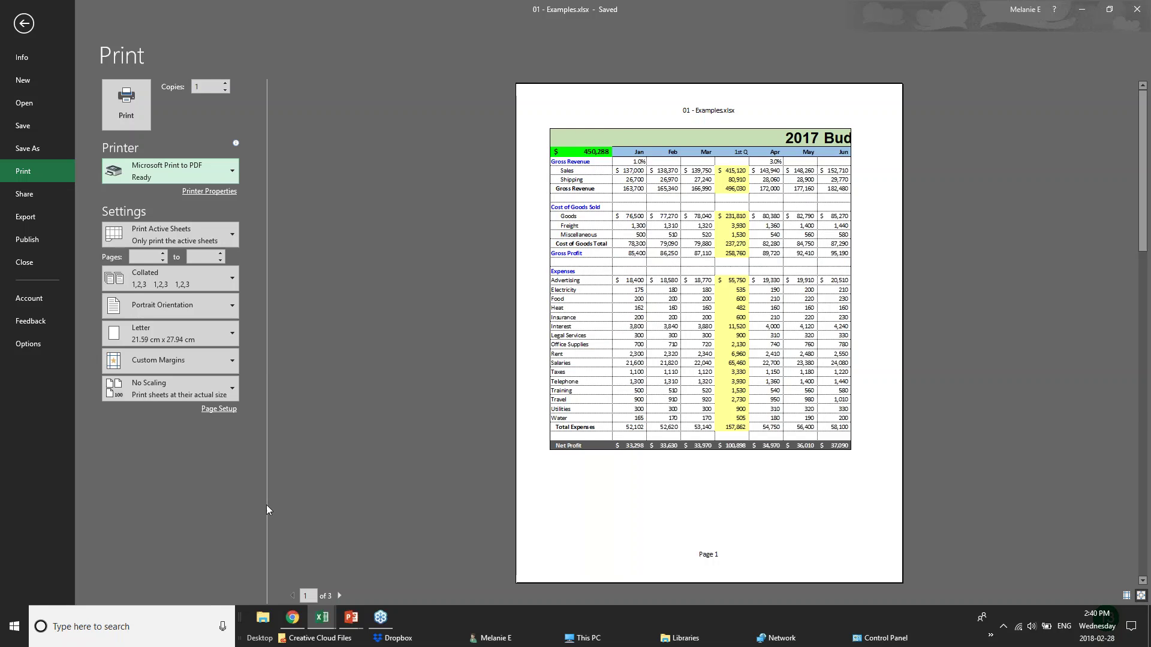
# Page through the print preview to the last page and back, and set the orientation to landscape
pyautogui.click(340, 596)
pyautogui.click(340, 596)
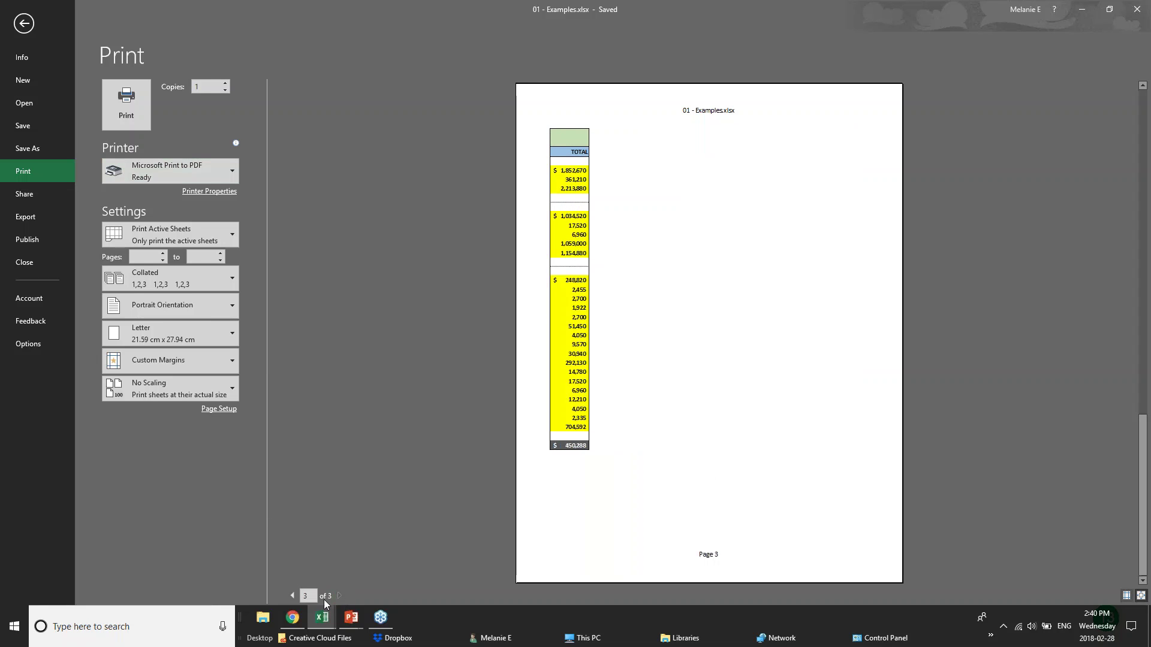
pyautogui.click(292, 596)
pyautogui.click(292, 596)
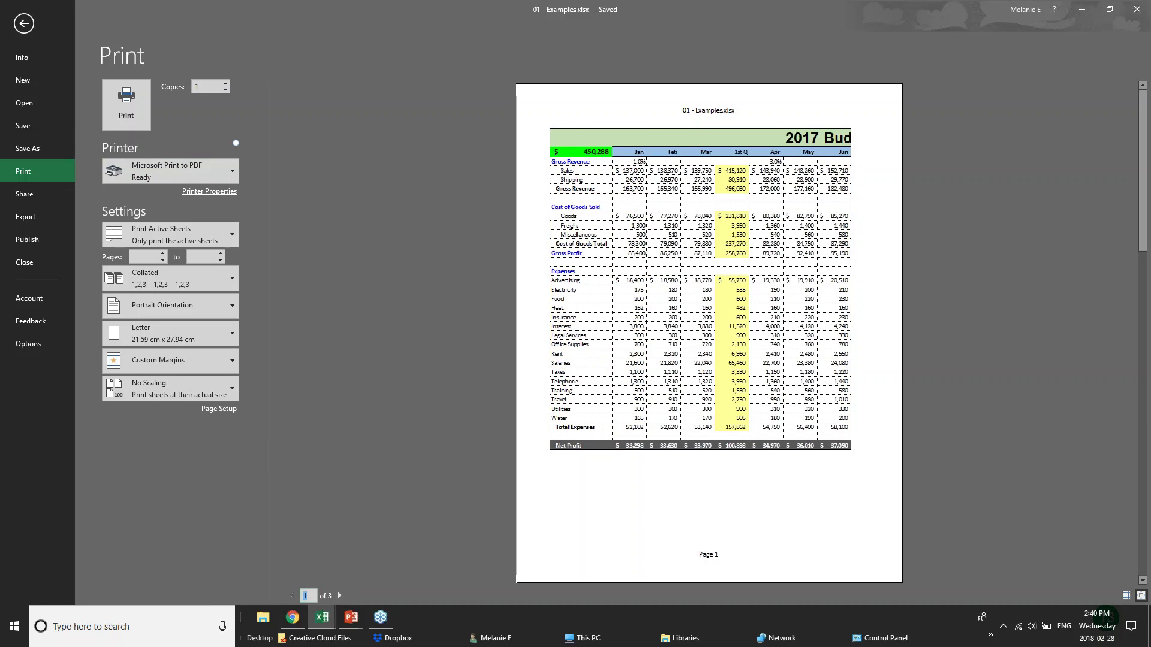
pyautogui.click(218, 309)
pyautogui.click(214, 329)
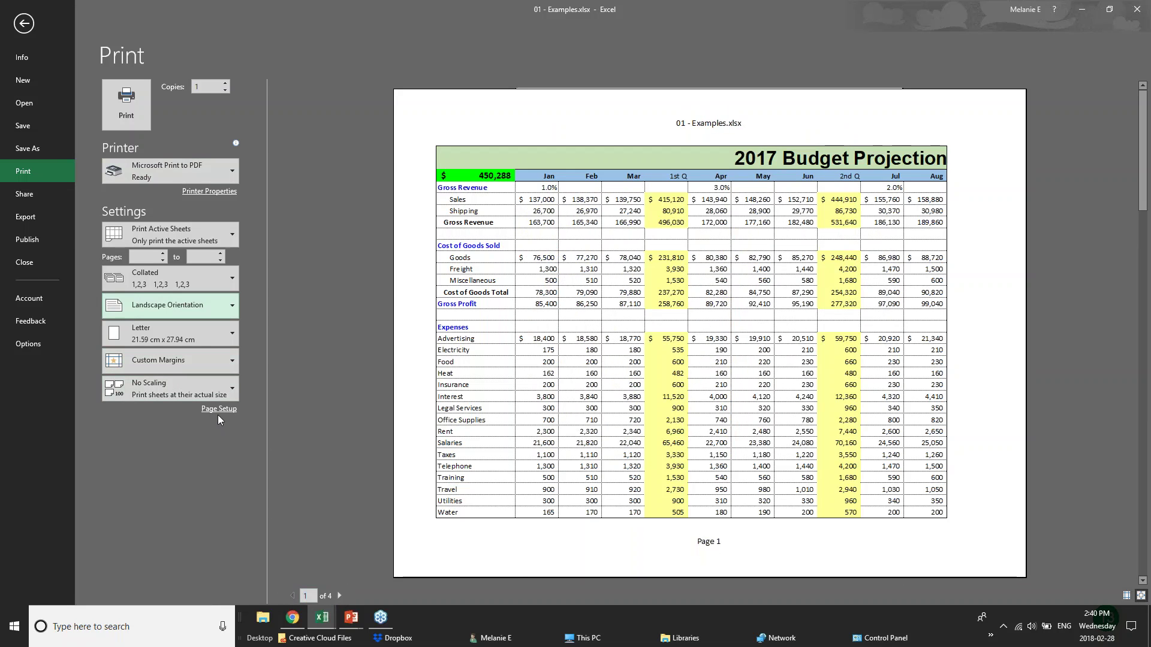
# Try printing only the current selection, and restore the print range to the active sheets
pyautogui.click(231, 229)
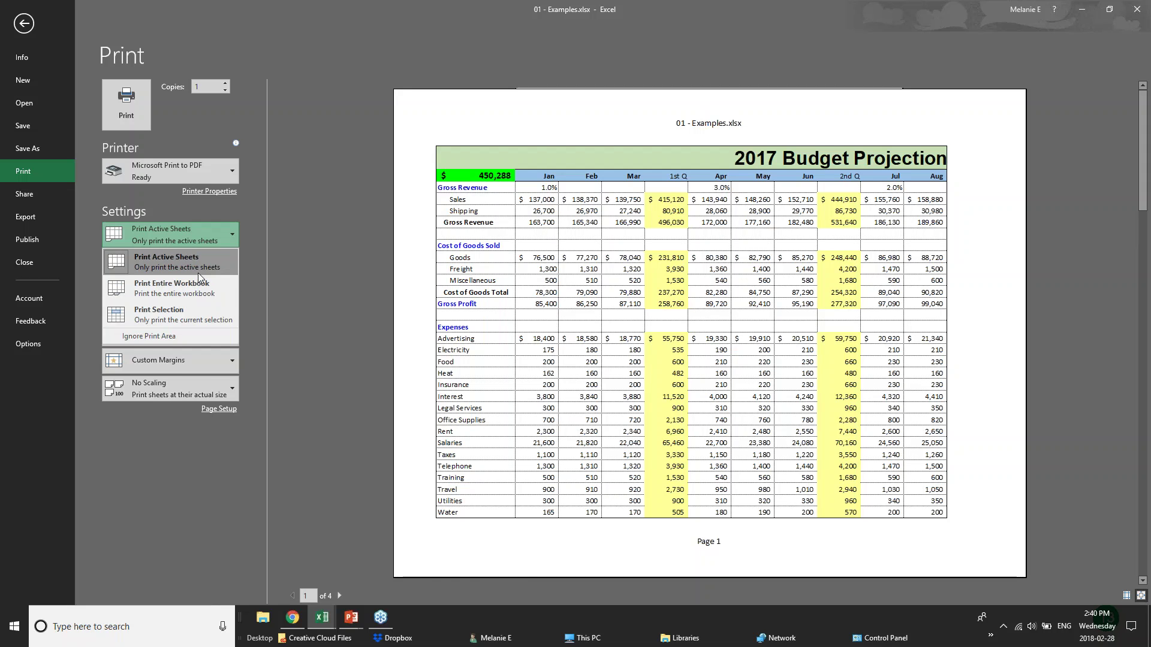
pyautogui.click(199, 312)
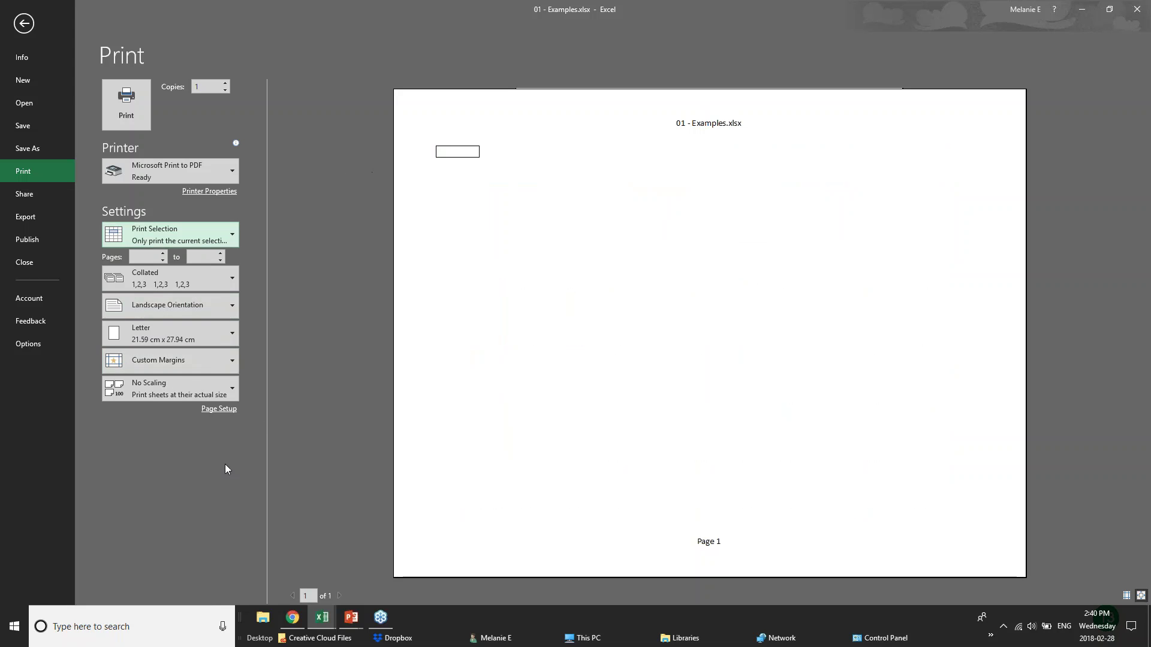
pyautogui.click(207, 229)
pyautogui.click(192, 270)
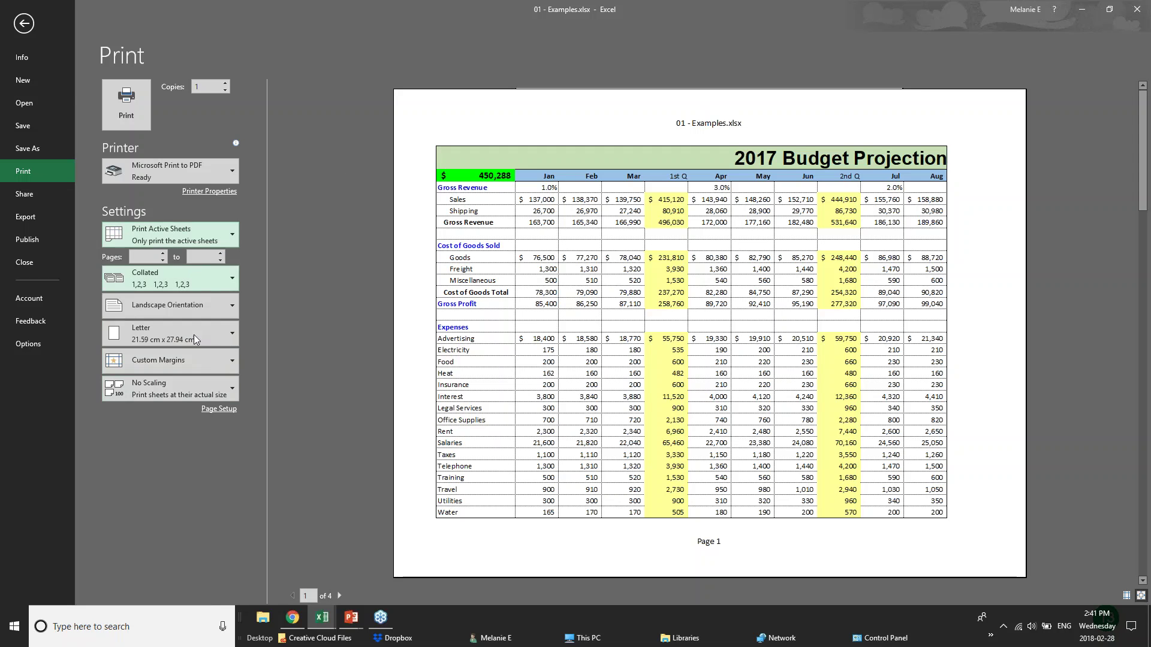
# Set narrow margins and change the page scaling to fit 1 page wide by 1 tall
pyautogui.click(226, 360)
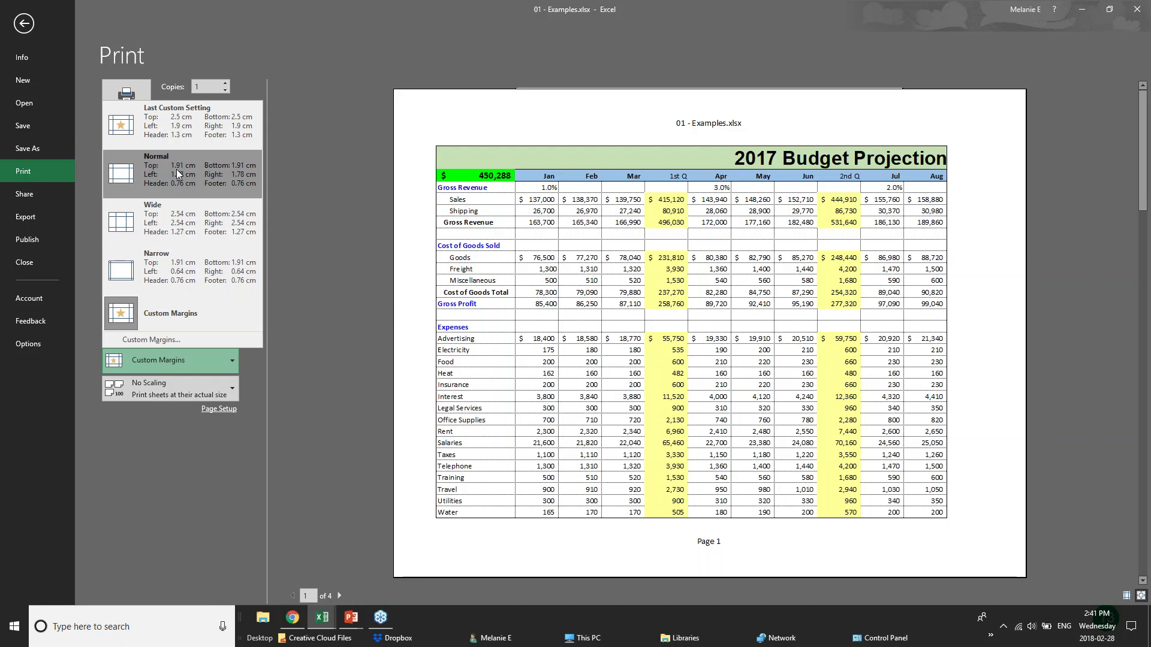
pyautogui.click(174, 269)
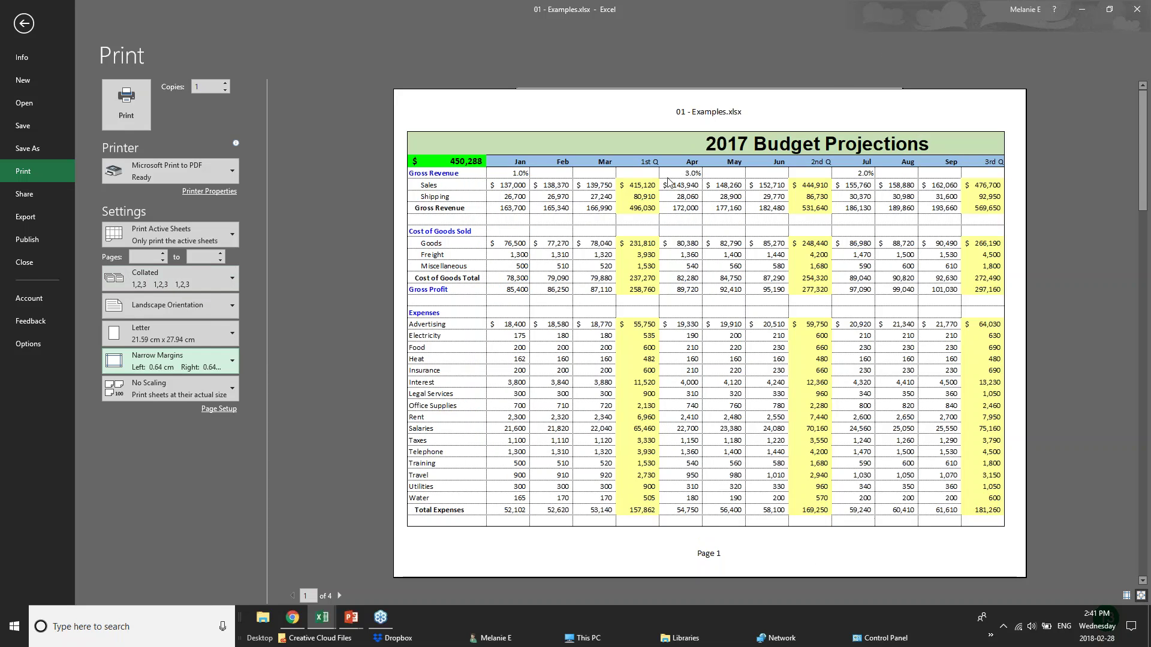
pyautogui.click(215, 414)
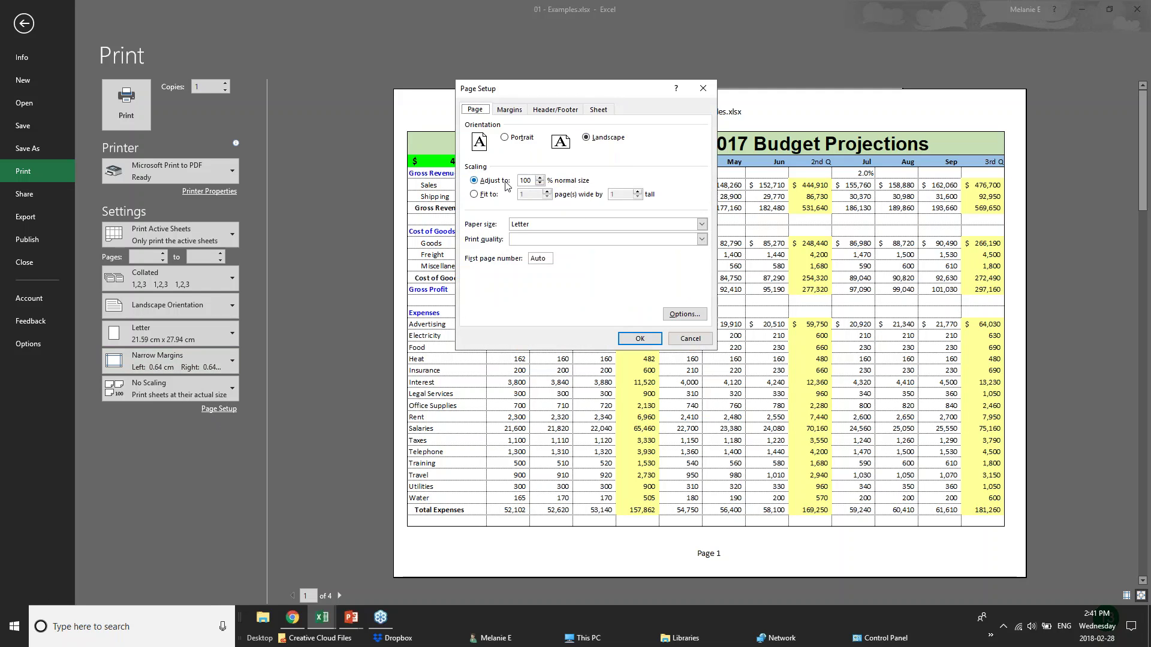
pyautogui.click(541, 183)
pyautogui.click(540, 183)
pyautogui.click(541, 178)
pyautogui.click(475, 195)
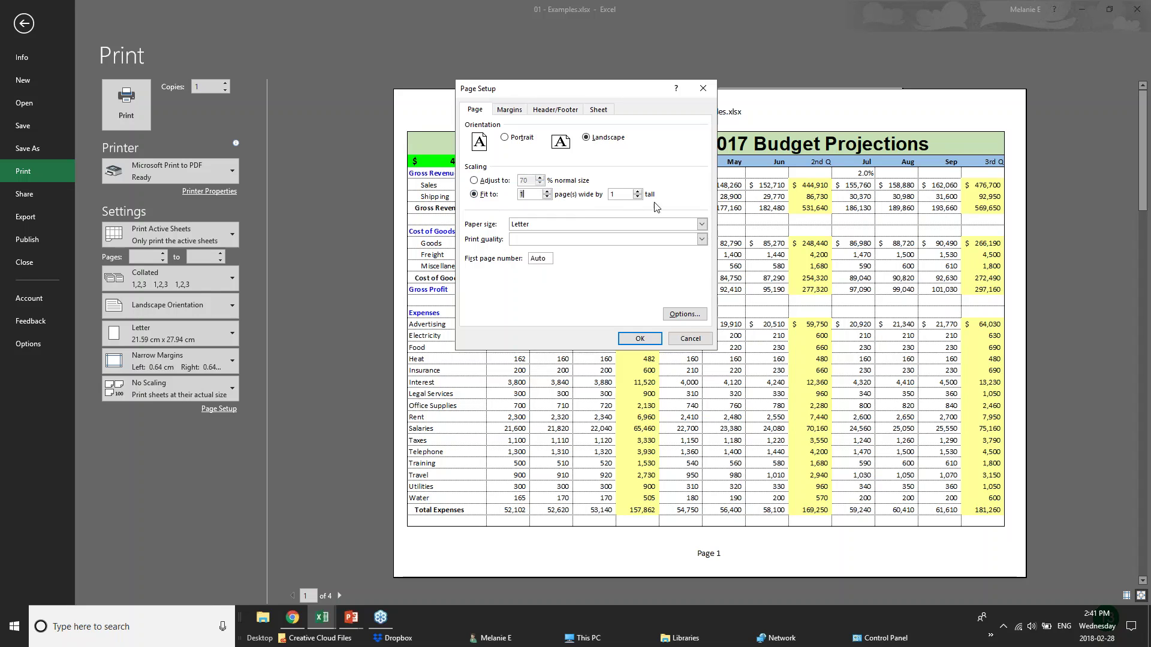
# Create a custom header with BUDGET PROJECTIONS in the left section and CONFIDENTIAL in the center section, and apply the page setup
pyautogui.click(509, 111)
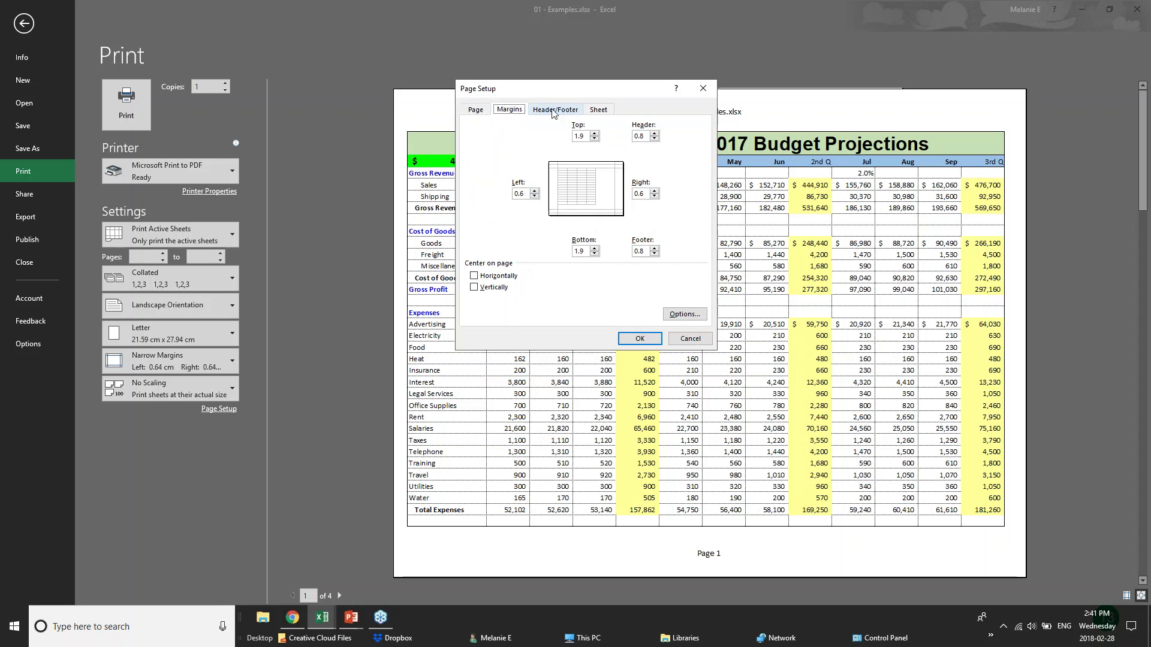
pyautogui.click(555, 110)
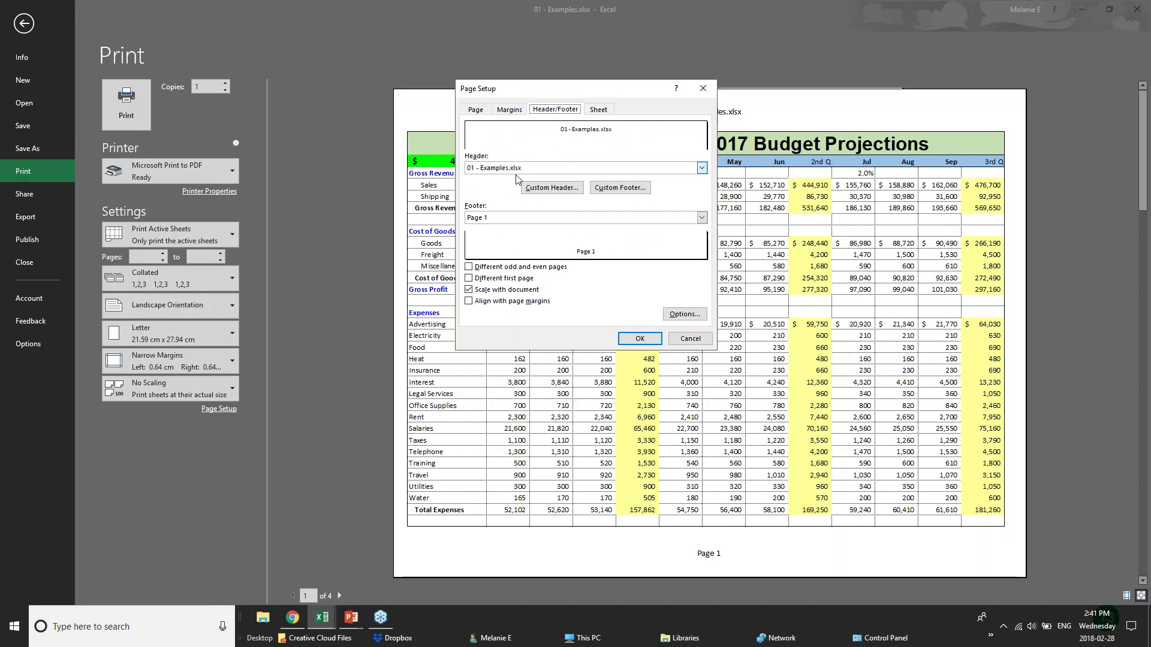
pyautogui.click(539, 169)
pyautogui.click(539, 171)
pyautogui.click(552, 188)
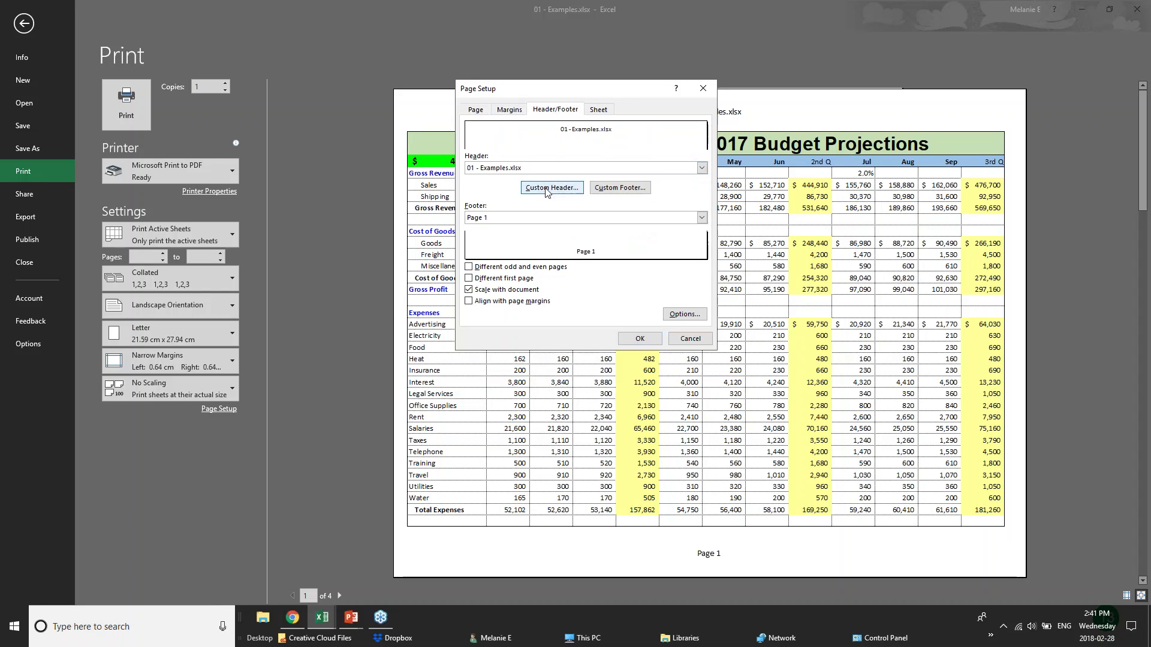
pyautogui.write('BUDGET PROJECTIONS')
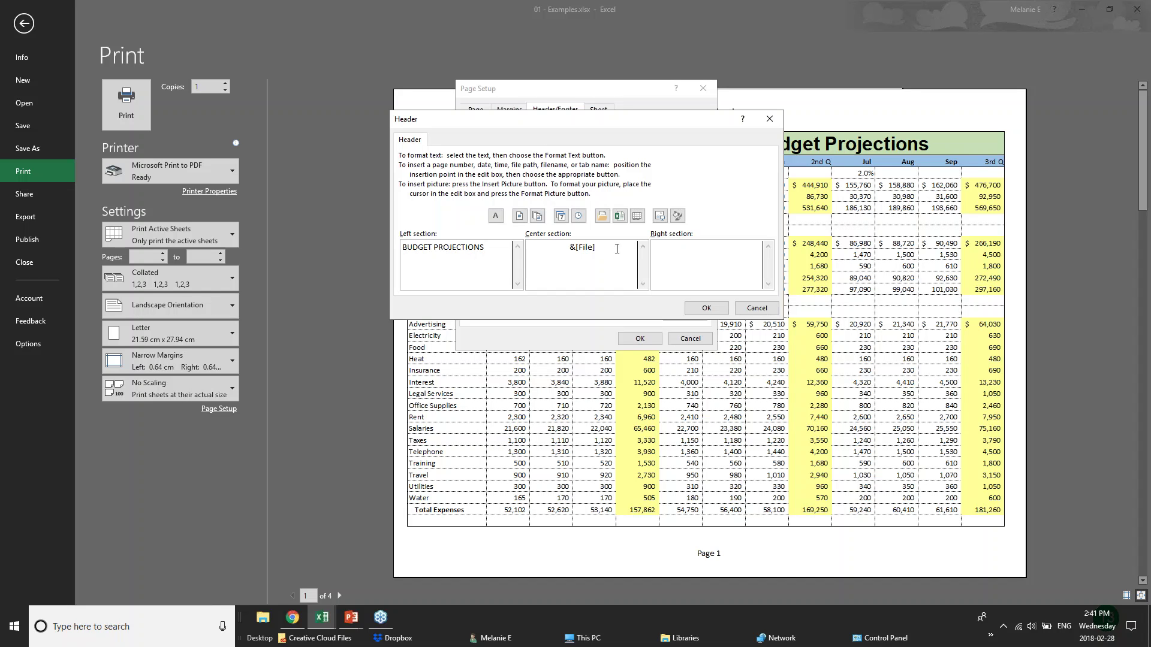
pyautogui.moveTo(596, 247); pyautogui.dragTo(527, 247)
pyautogui.write('CONFIDENTIAL')
pyautogui.click(706, 307)
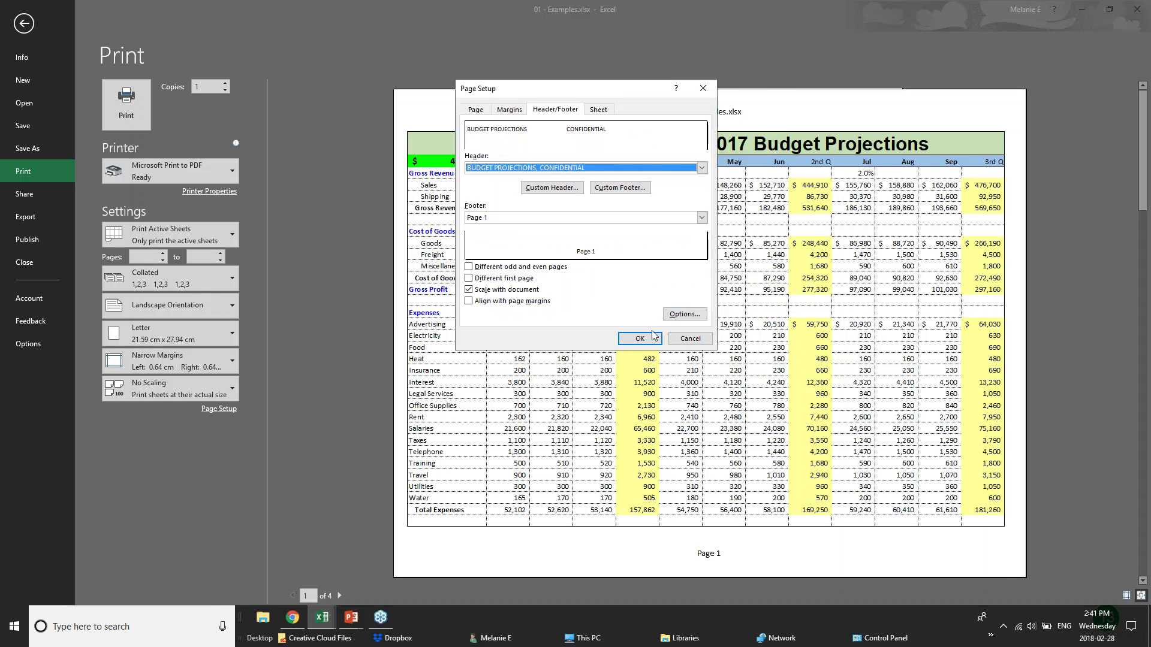
pyautogui.click(639, 338)
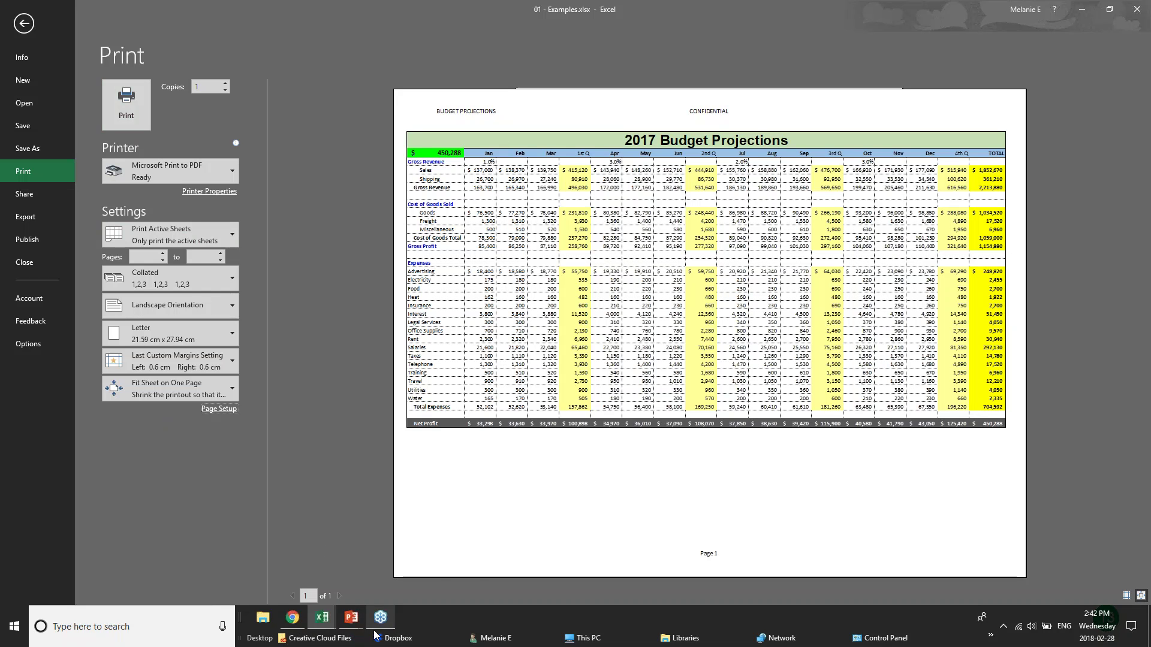
# Switch to the PowerPoint slide show and advance from Saving & Printing to the Sharing & Security slide
pyautogui.moveTo(349, 627)
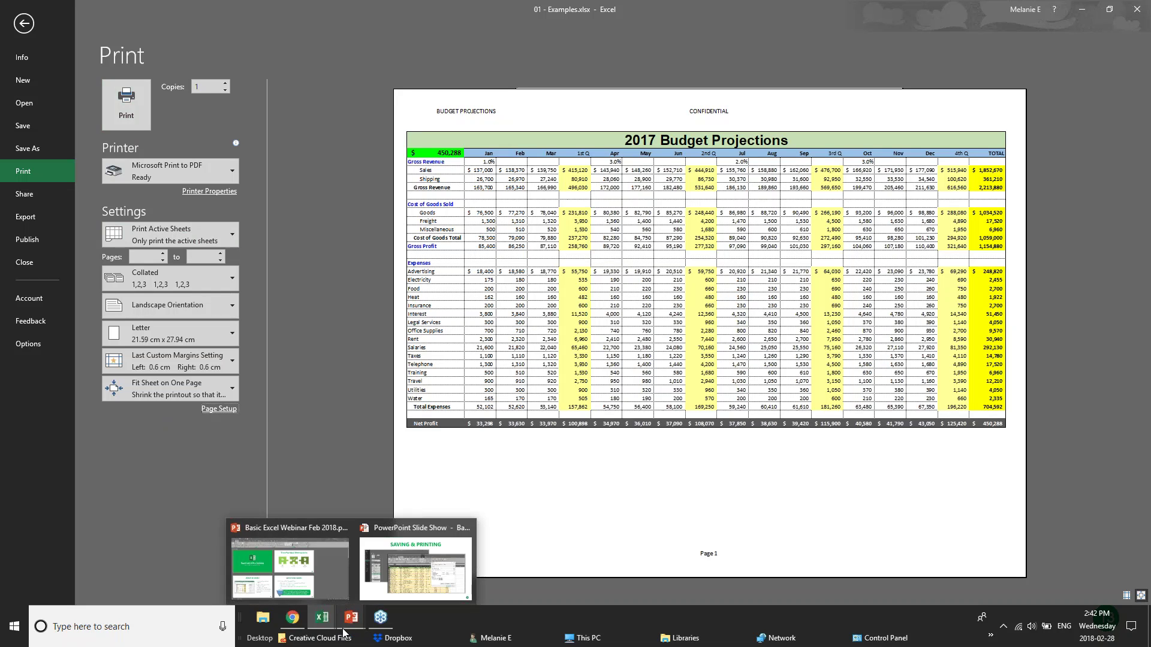
pyautogui.click(353, 626)
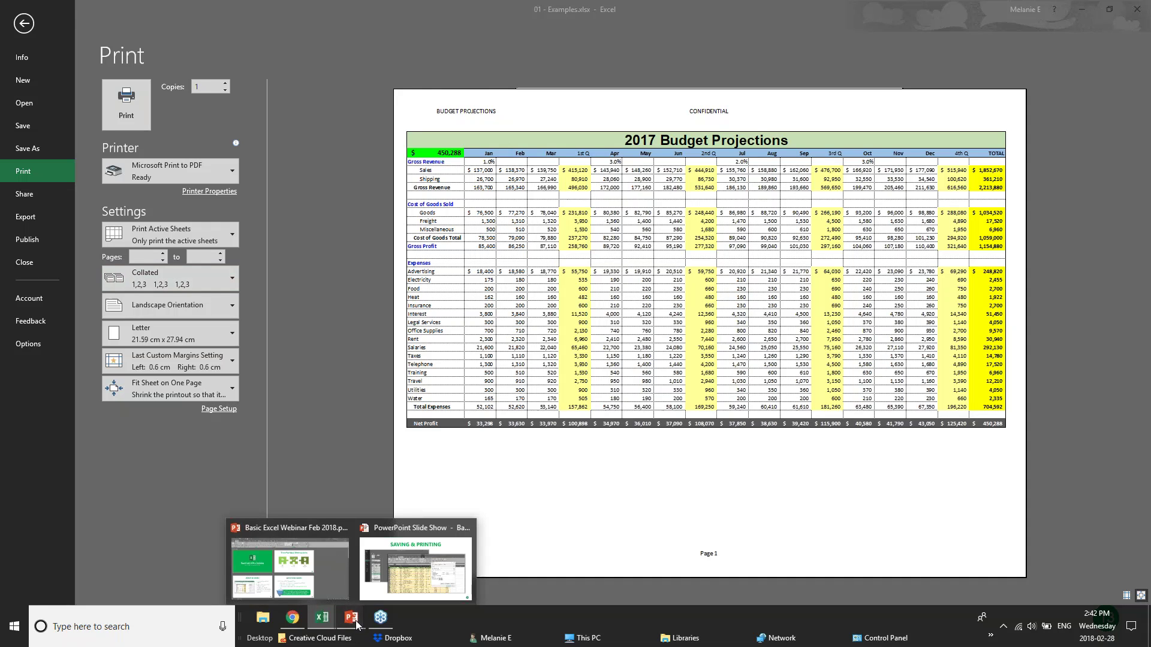
pyautogui.click(408, 577)
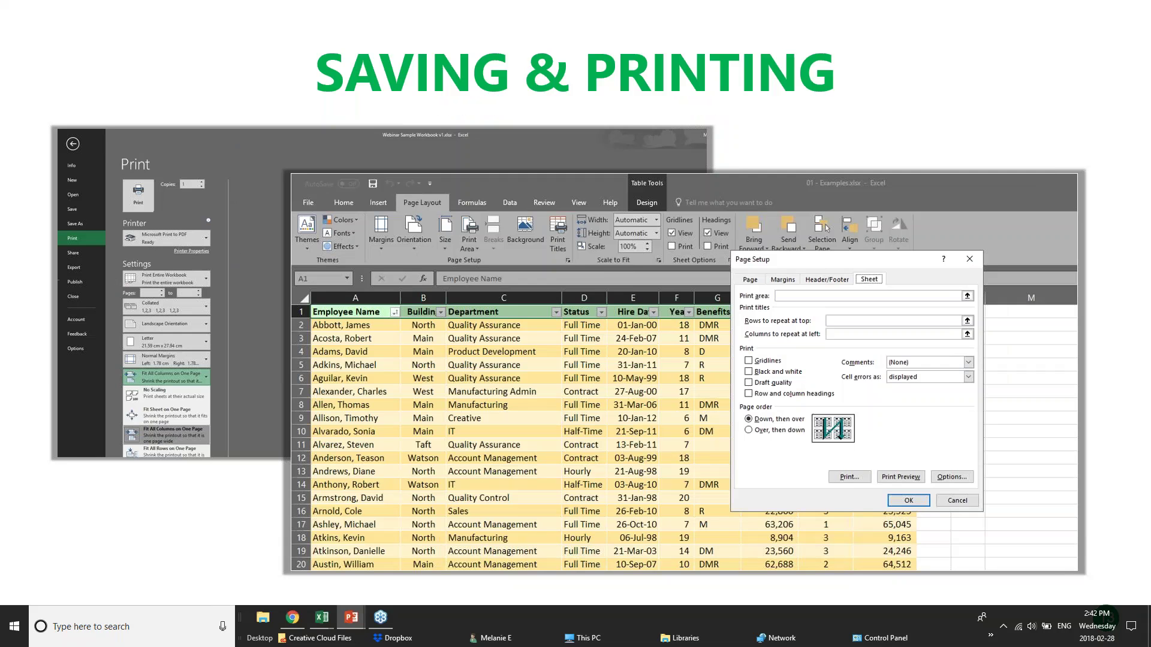
pyautogui.press('Right')
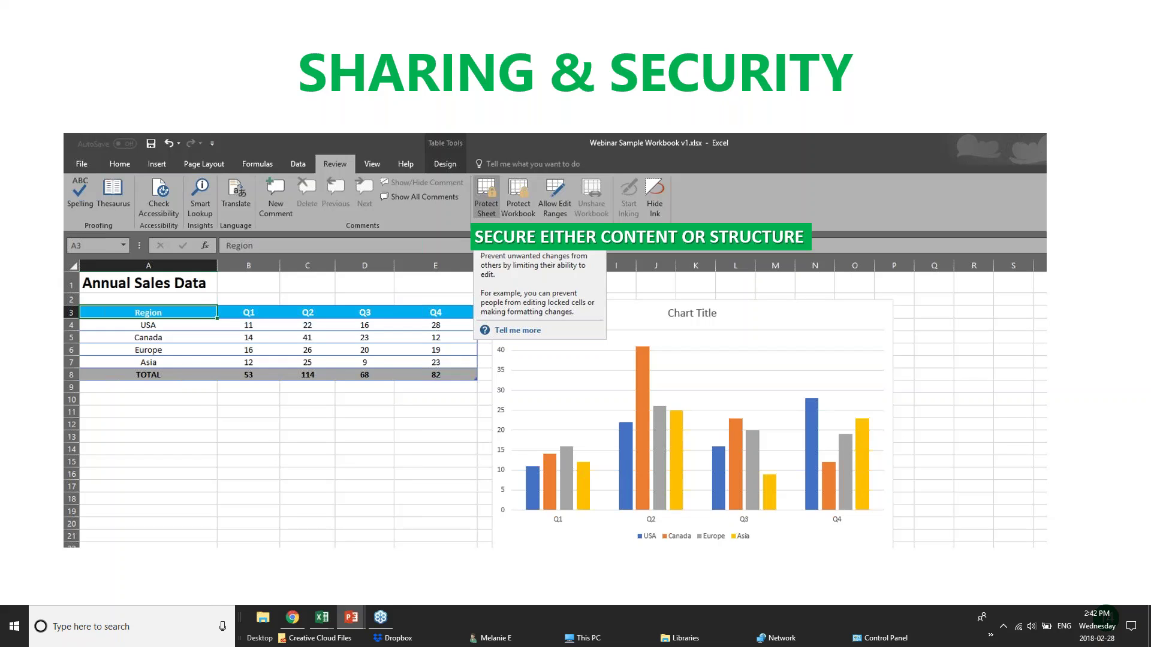
# Switch back to the 01 - Examples workbook in Excel and leave the print preview for the 2017 Budget sheet
pyautogui.click(297, 618)
pyautogui.moveTo(322, 618)
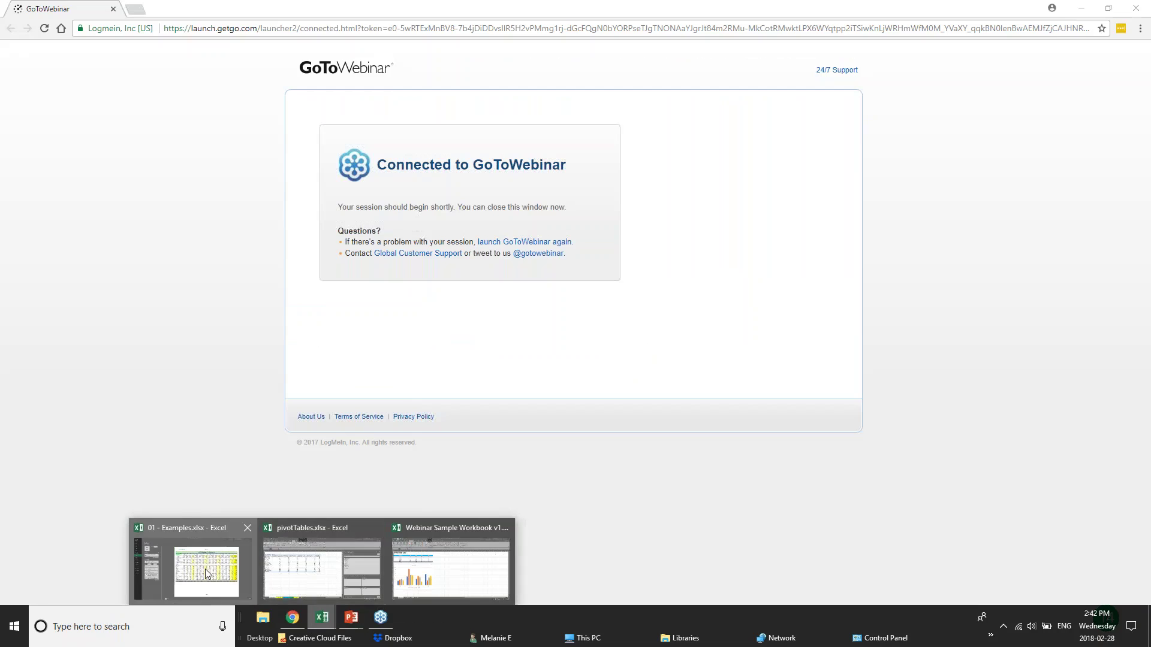
pyautogui.click(326, 573)
pyautogui.click(23, 24)
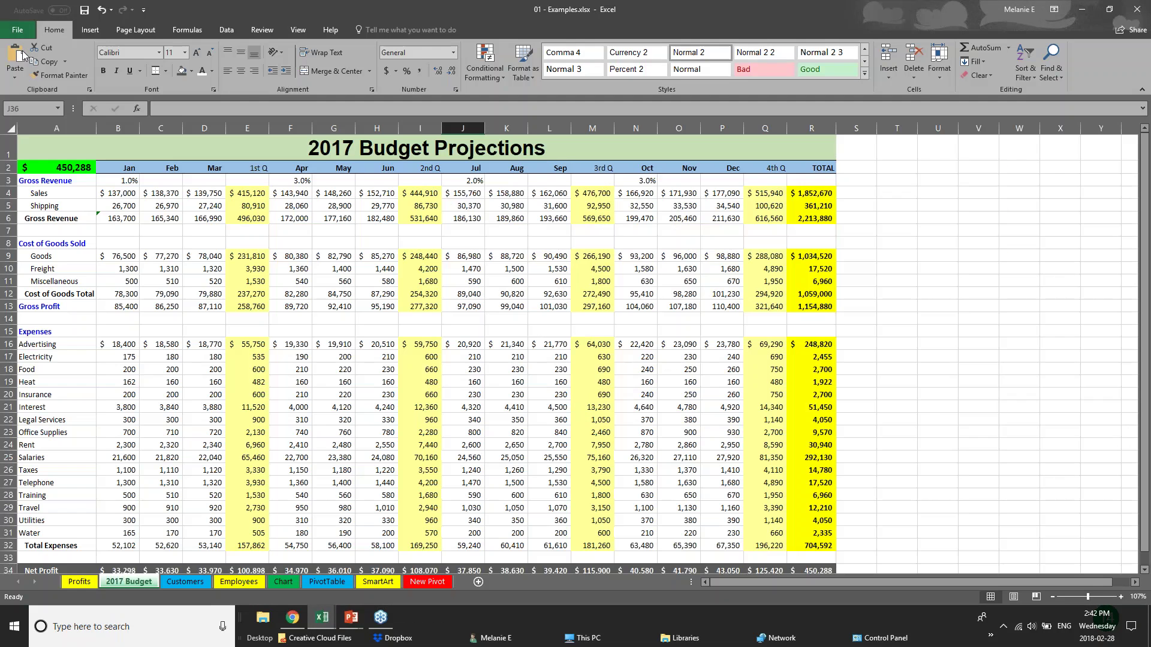
# Examine the Save As locations and the General Options for passwords to open or modify the workbook, and cancel without saving
pyautogui.click(29, 34)
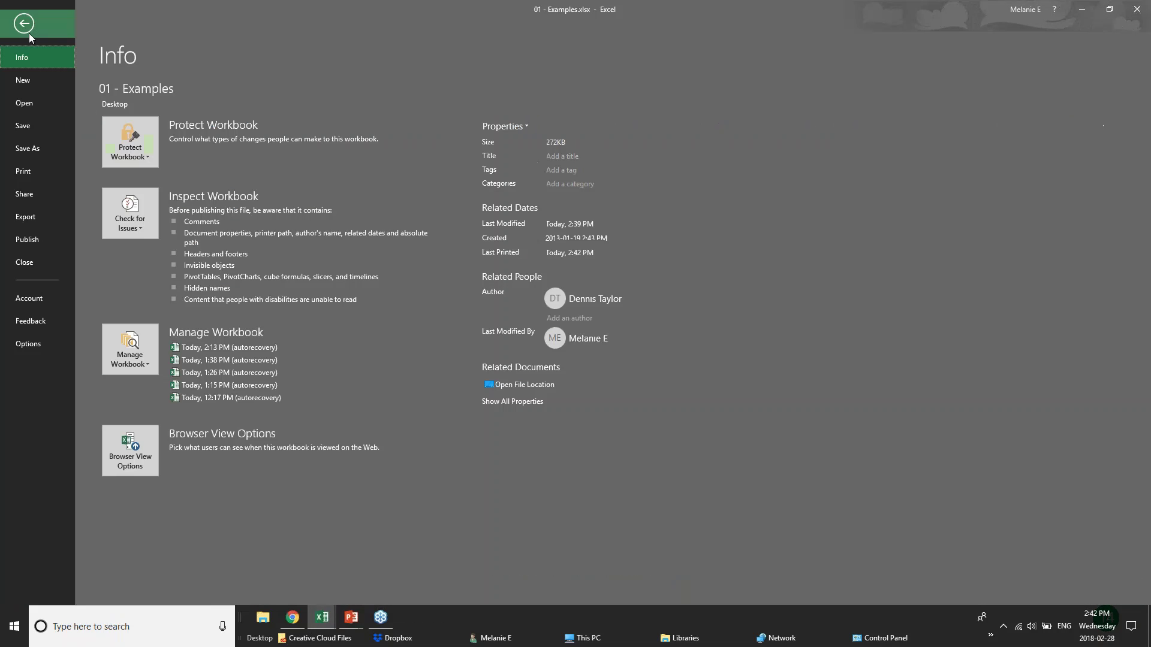
pyautogui.click(20, 148)
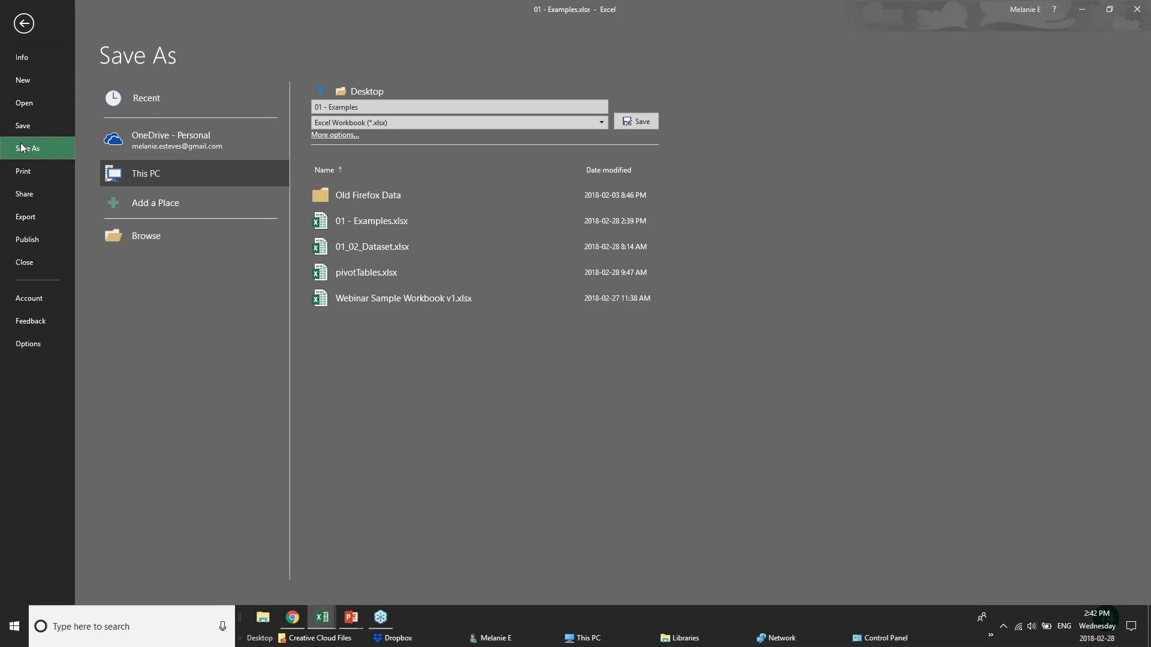
pyautogui.click(144, 147)
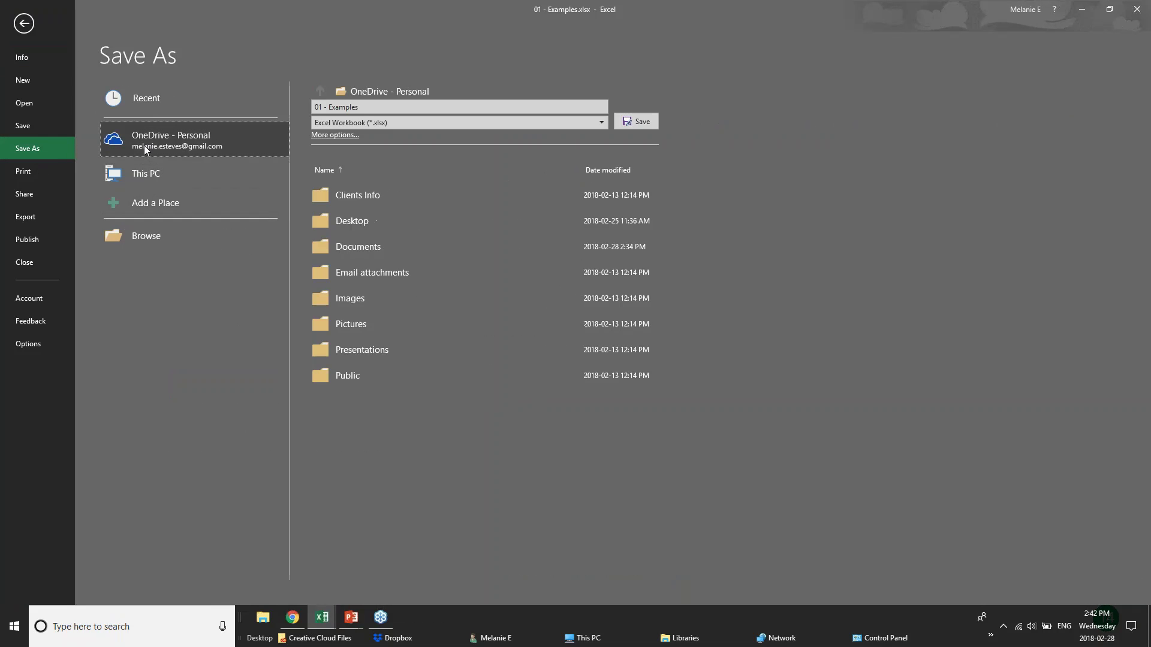
pyautogui.click(154, 175)
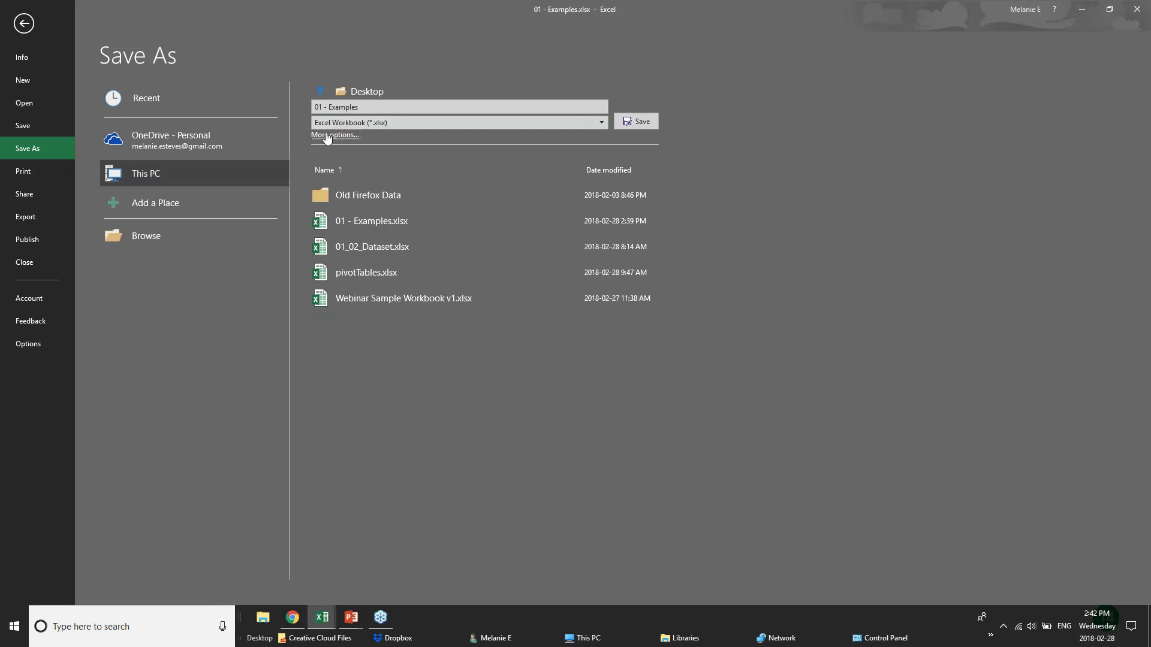
pyautogui.click(327, 136)
pyautogui.click(414, 321)
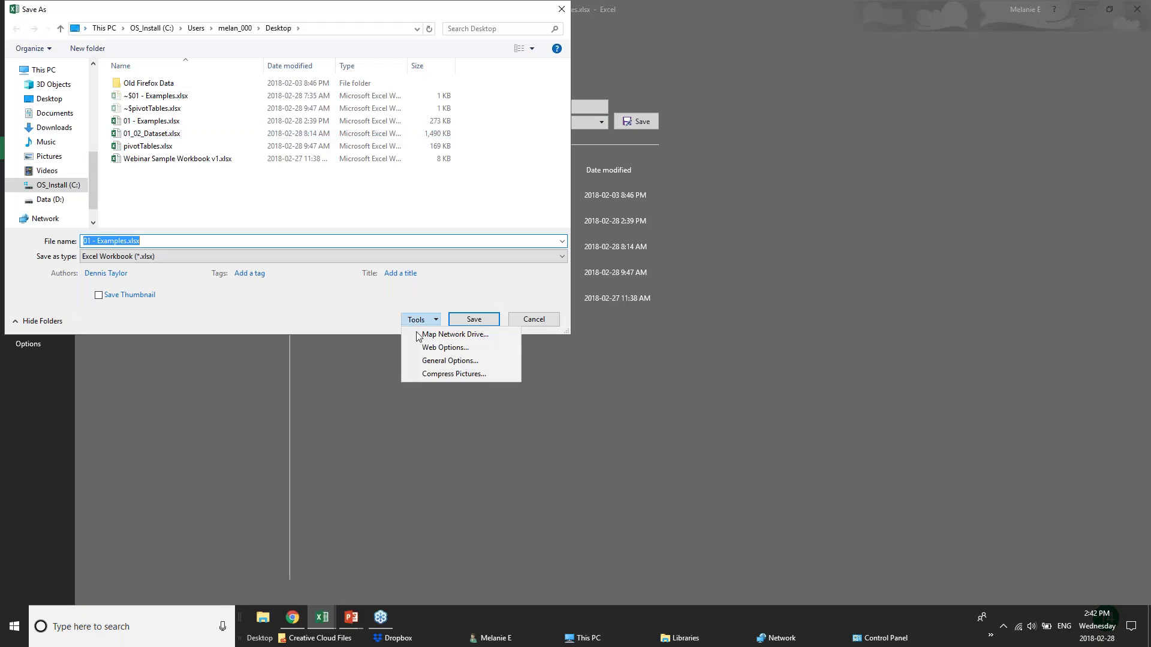
pyautogui.click(444, 358)
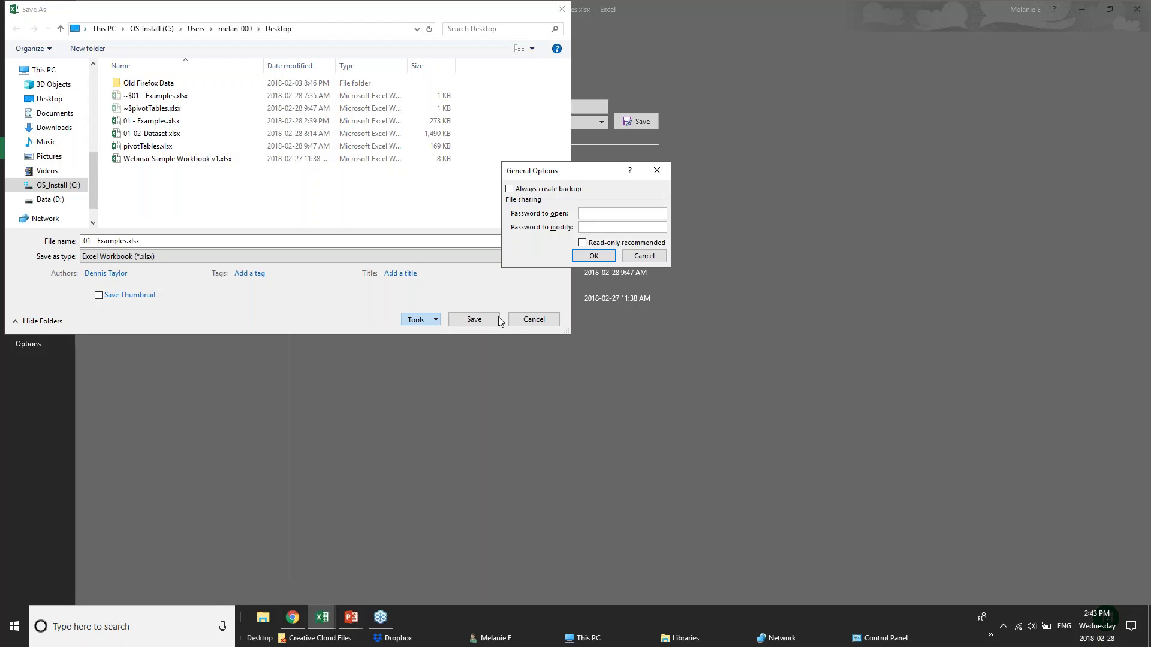
pyautogui.click(644, 255)
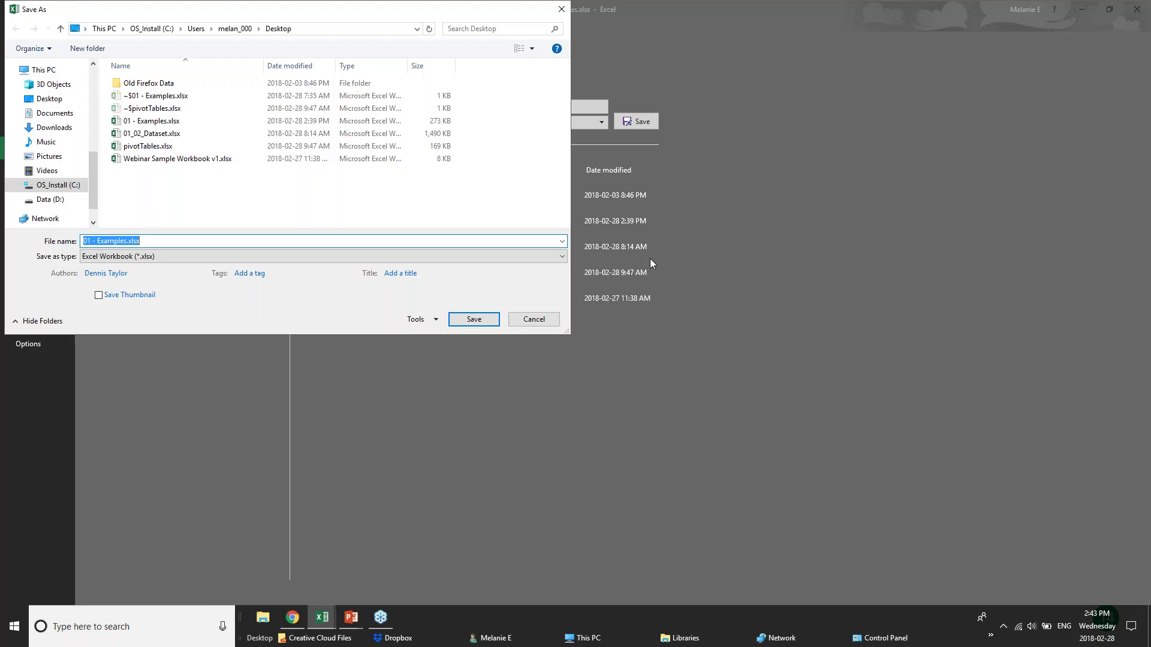
pyautogui.click(517, 320)
pyautogui.click(24, 24)
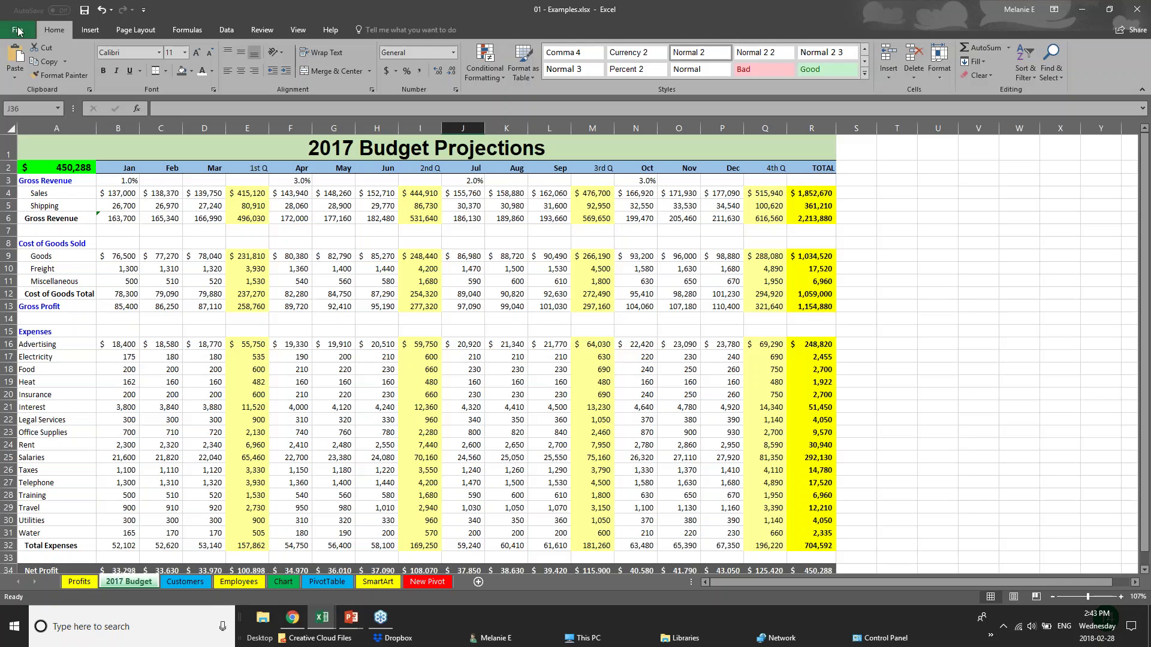
pyautogui.click(149, 326)
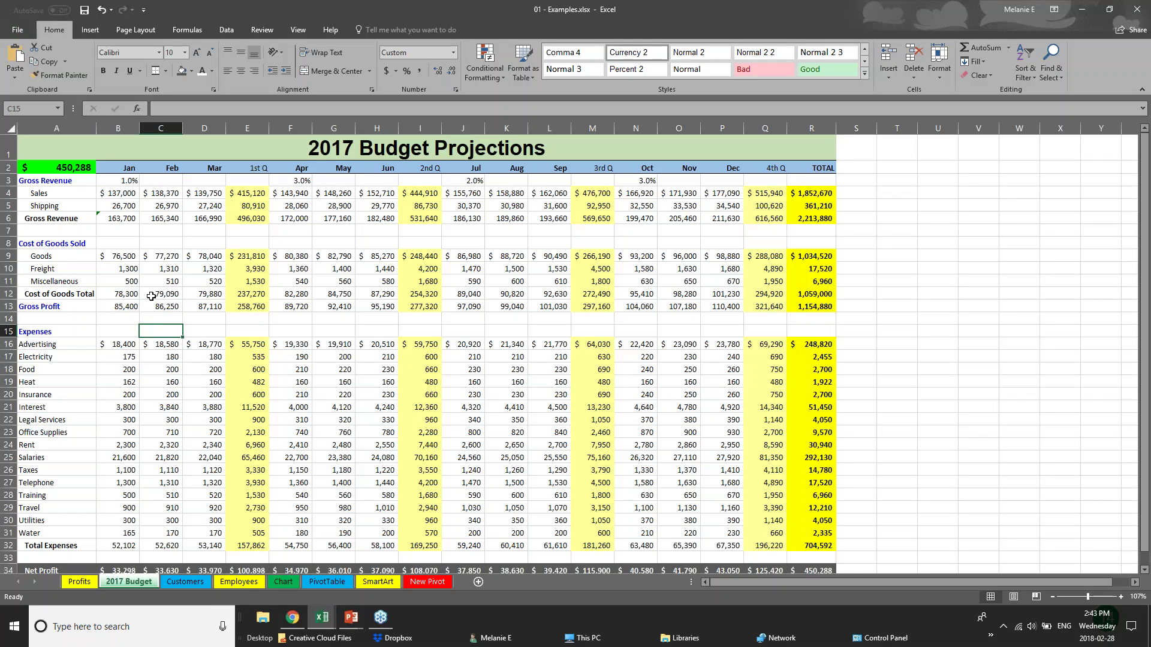
pyautogui.click(234, 288)
pyautogui.click(248, 309)
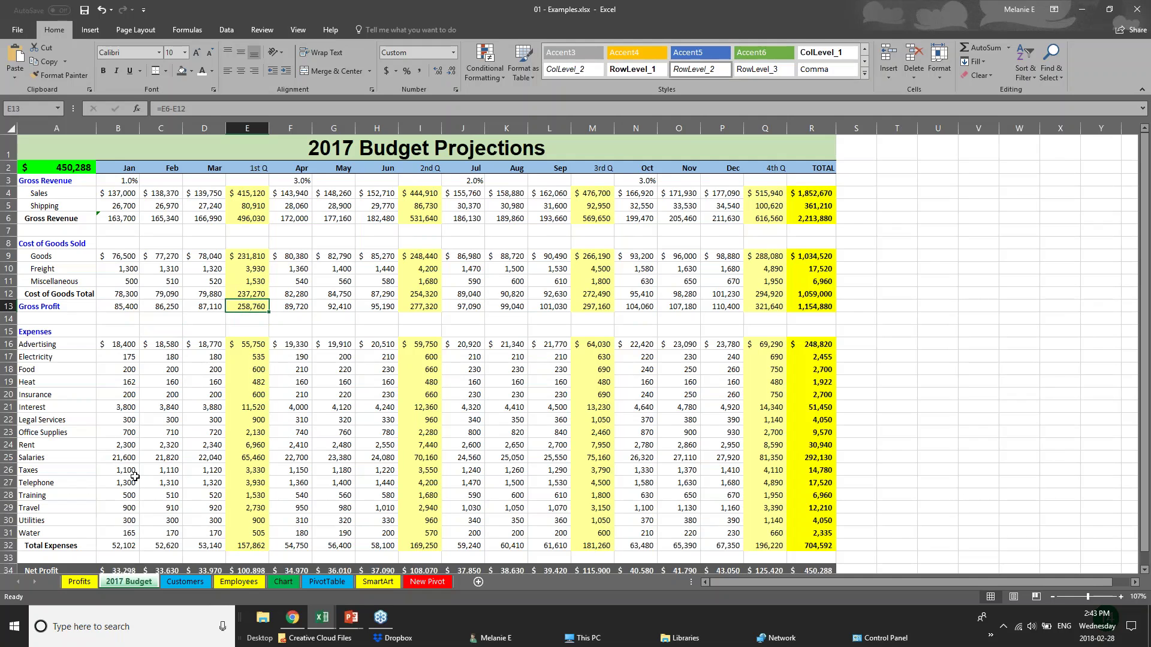
# View the Customers sheet, and bring up the Employees sheet at its header row
pyautogui.click(171, 583)
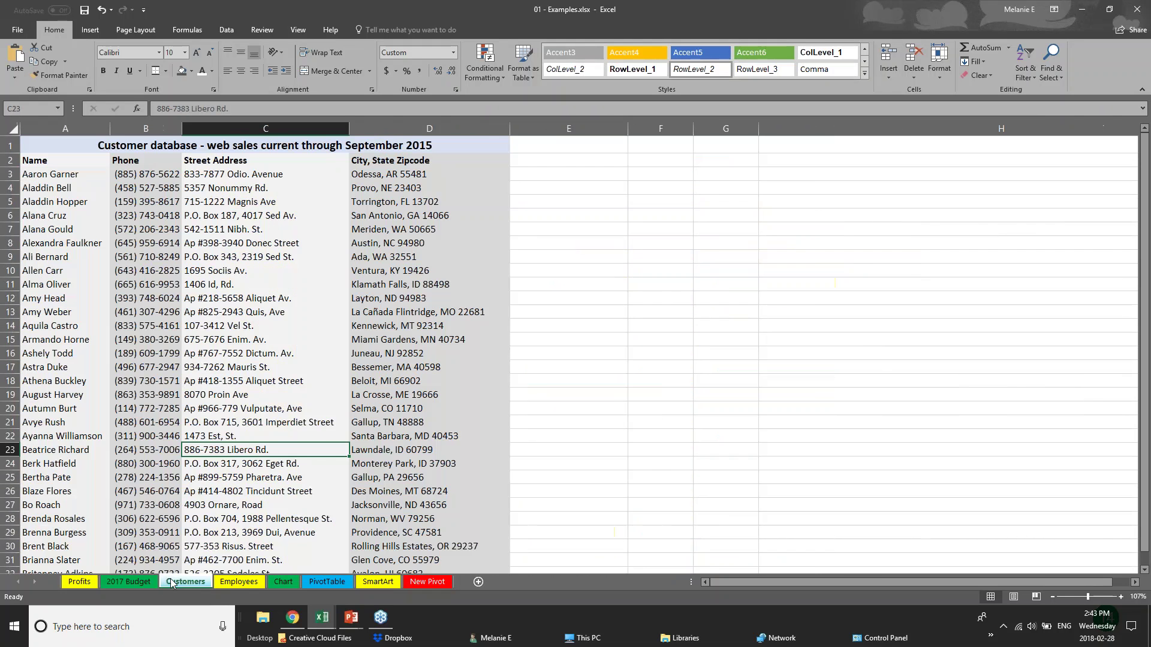
pyautogui.click(239, 582)
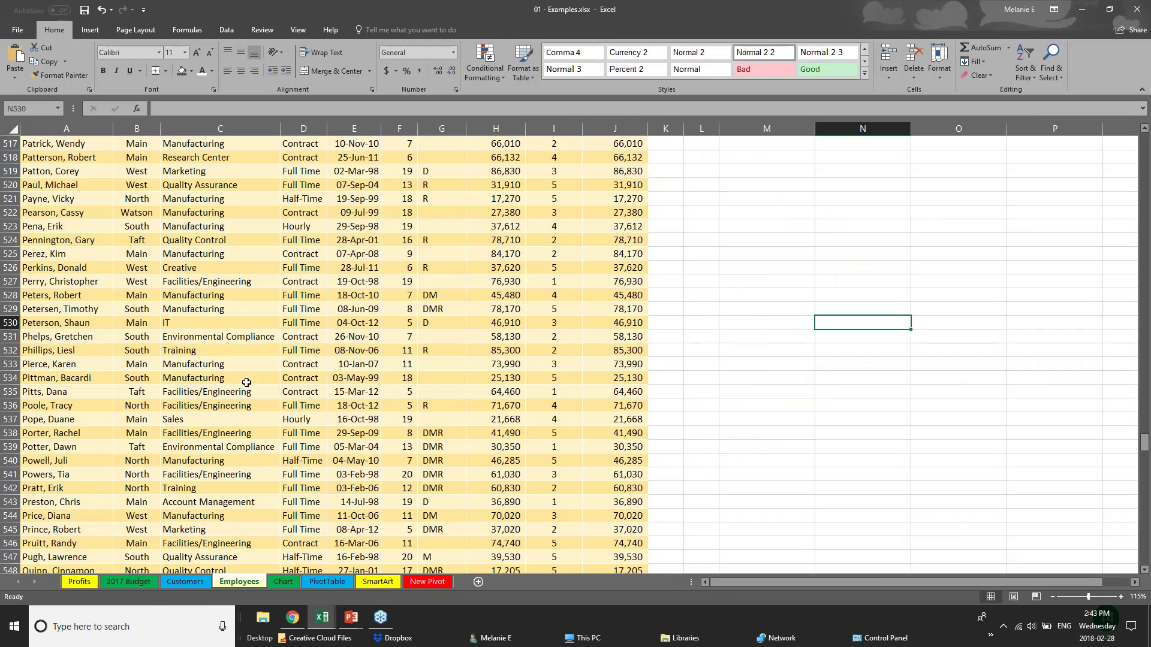
pyautogui.scroll(20, 246, 382)
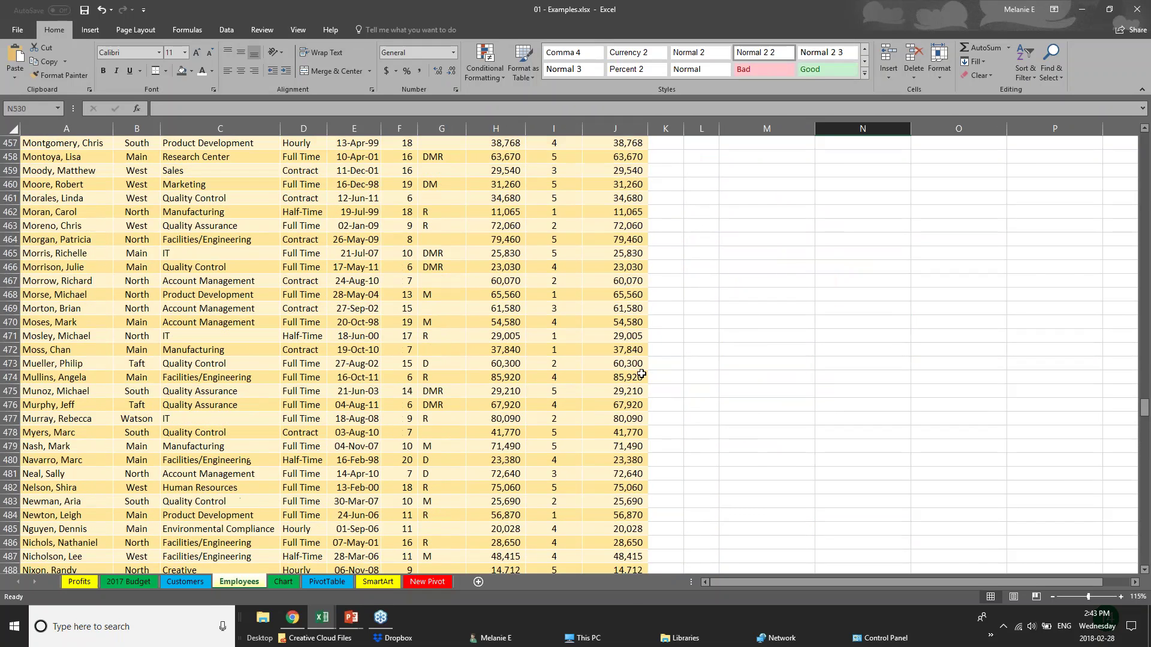
pyautogui.moveTo(1145, 408); pyautogui.dragTo(1145, 143)
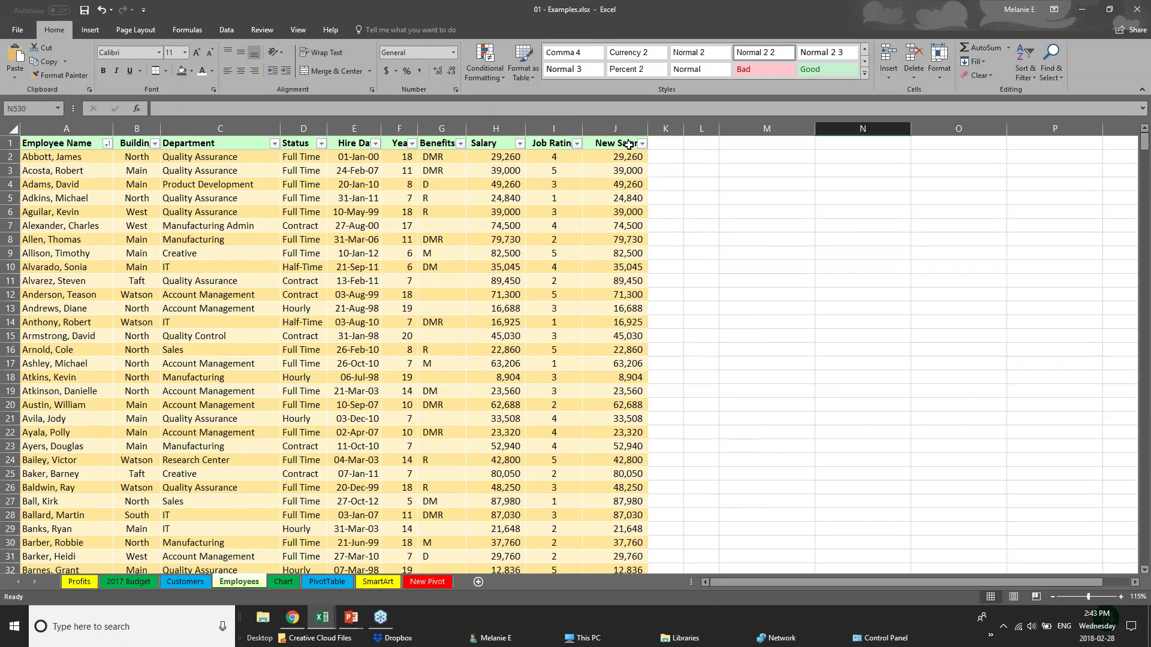
# Examine the Salary values and the New Salary formulas in the first rows of the Employees table
pyautogui.click(489, 145)
pyautogui.click(495, 159)
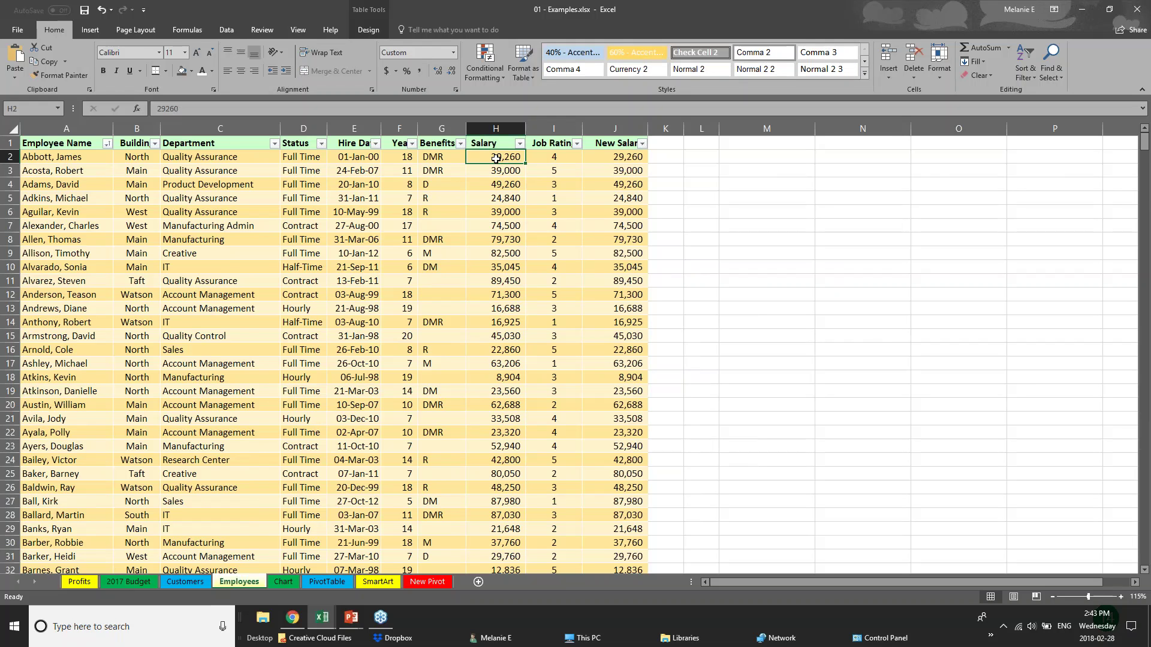
pyautogui.click(627, 158)
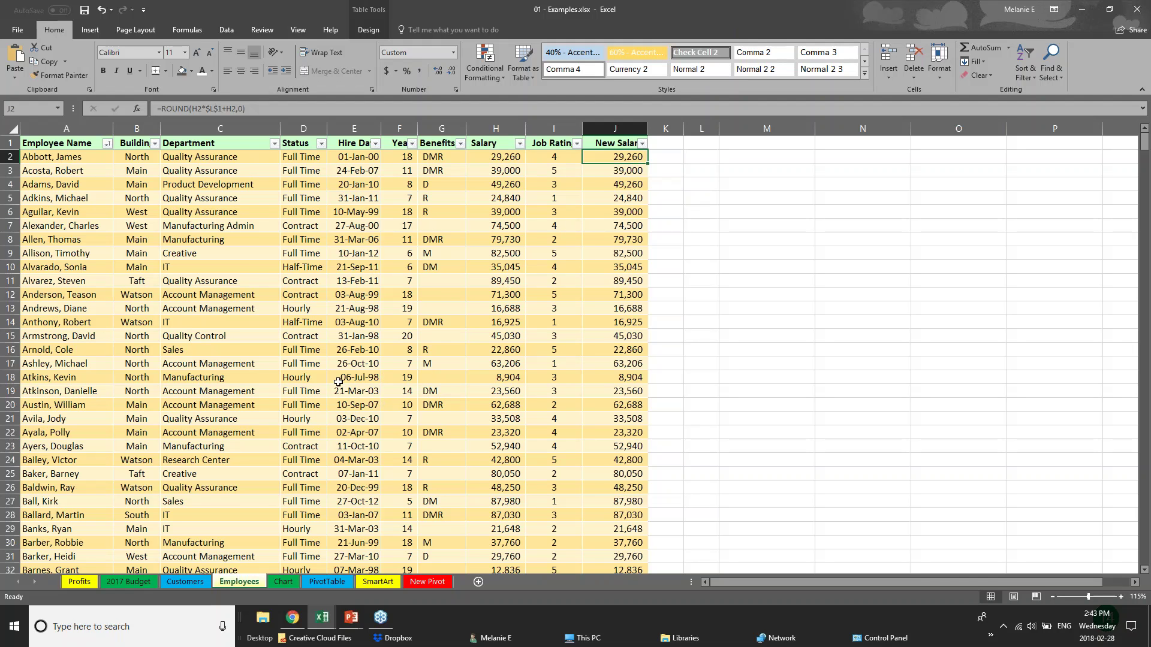
pyautogui.click(606, 144)
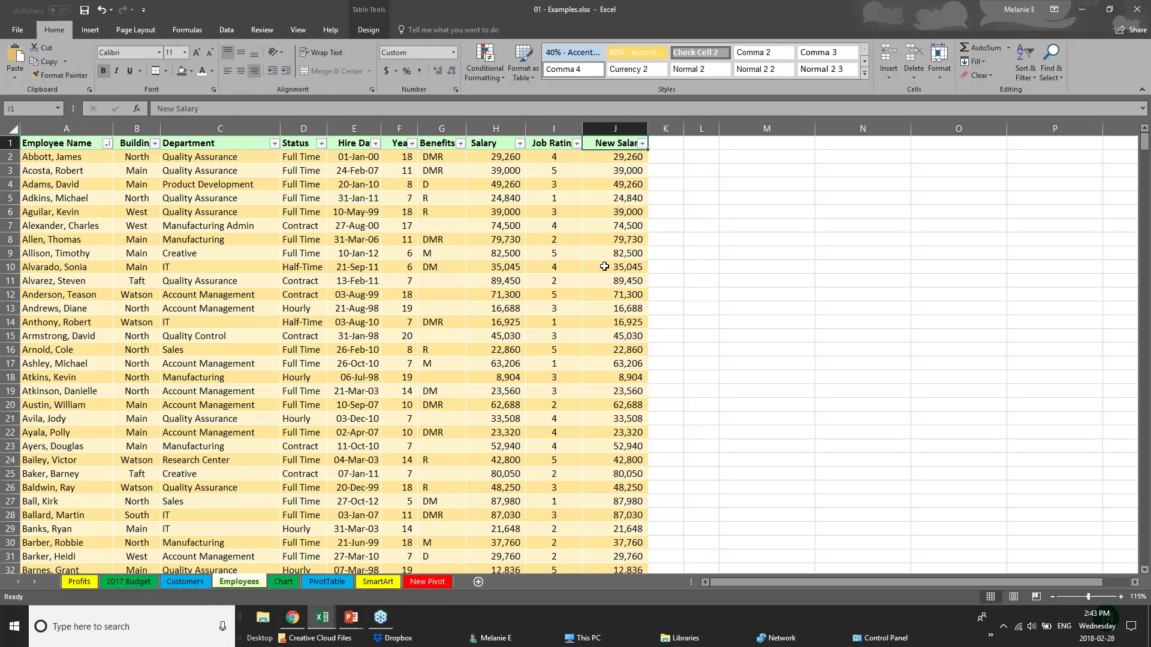
pyautogui.click(636, 157)
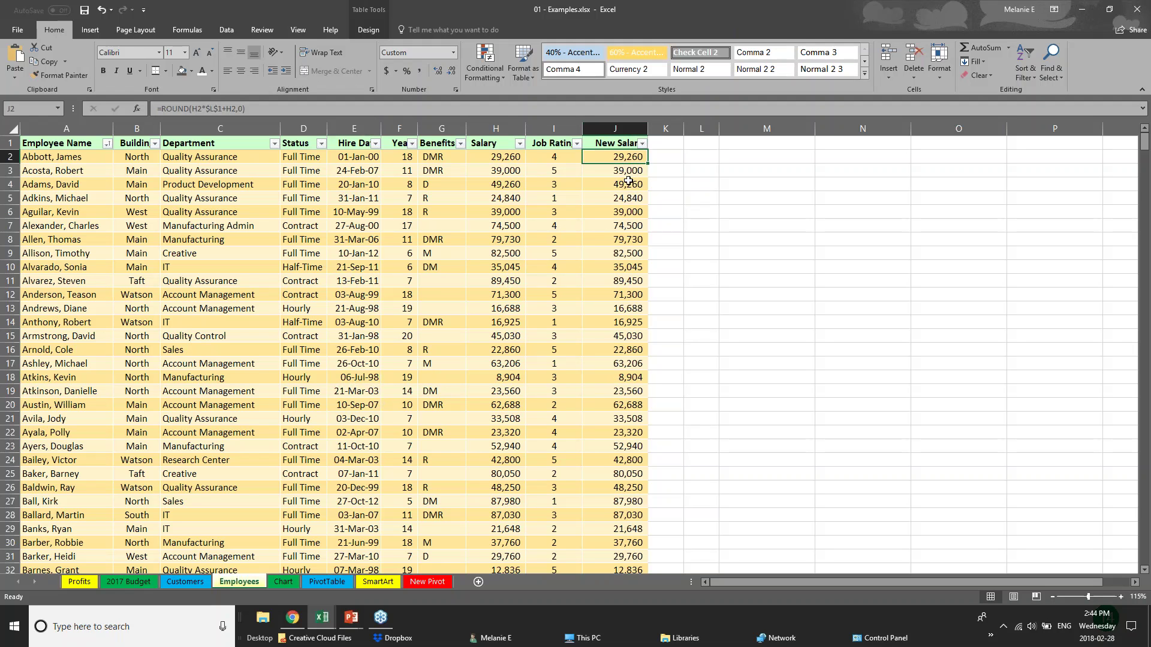
pyautogui.click(627, 183)
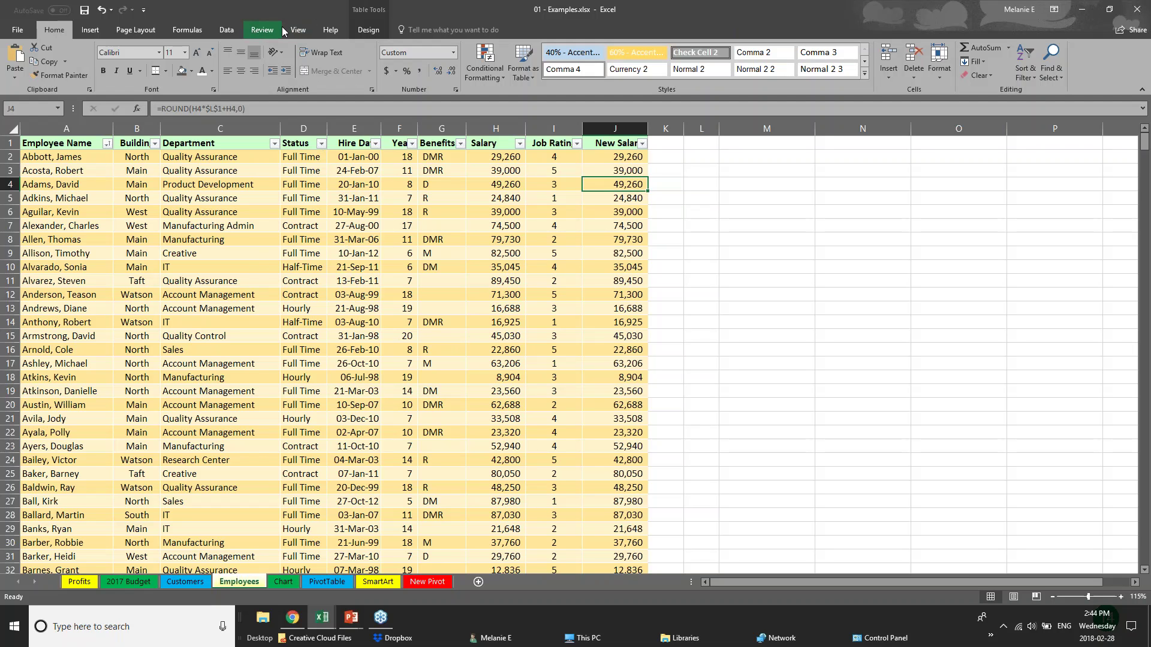
pyautogui.click(296, 31)
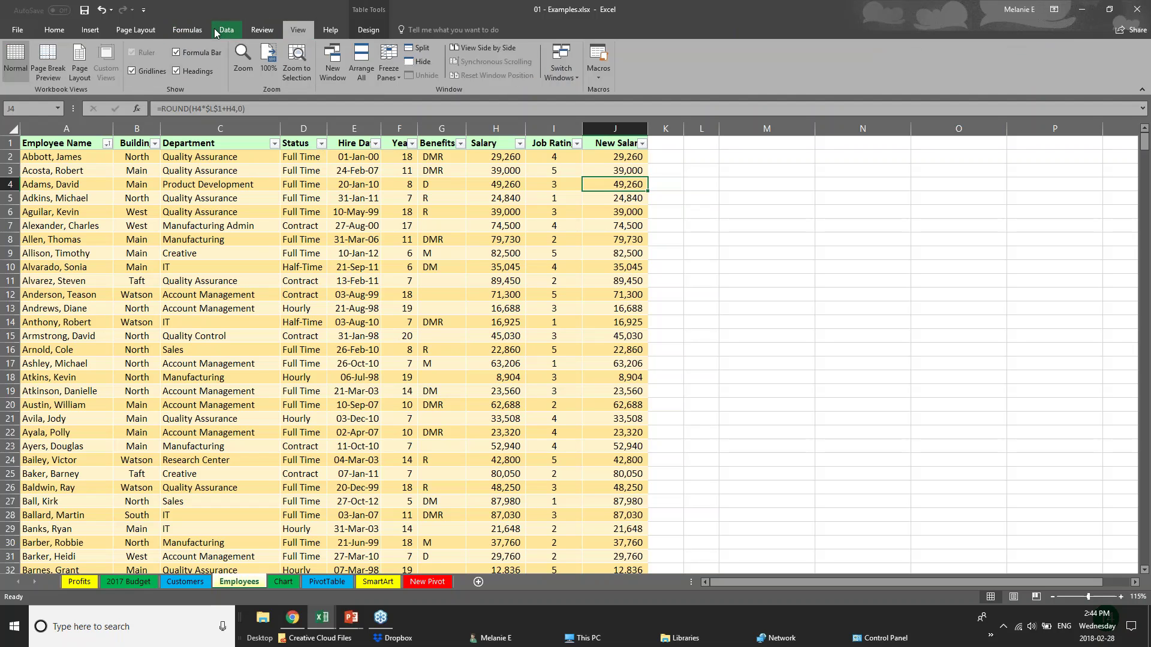
pyautogui.click(219, 30)
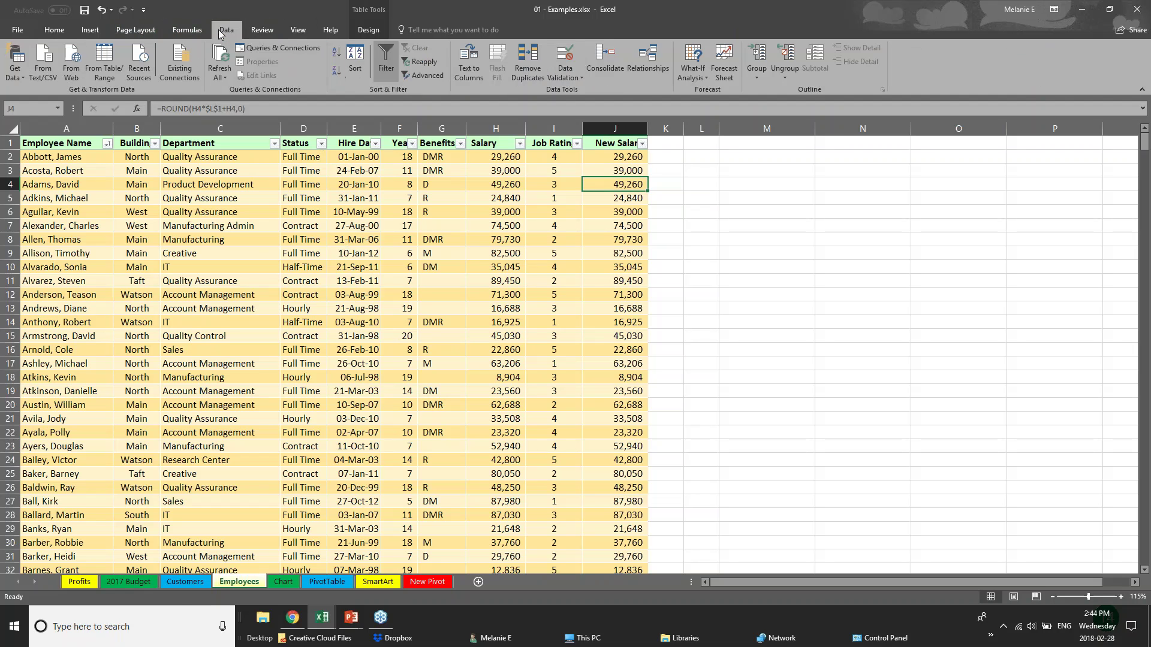
pyautogui.click(96, 31)
pyautogui.click(135, 30)
pyautogui.click(187, 30)
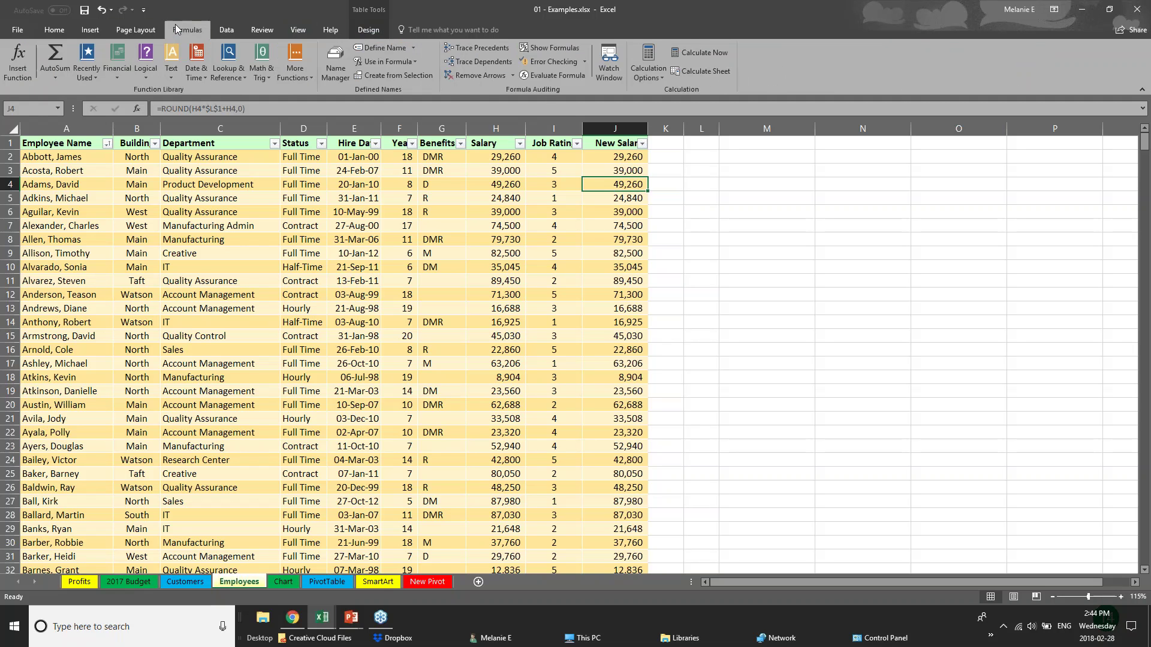
pyautogui.click(499, 268)
pyautogui.click(225, 25)
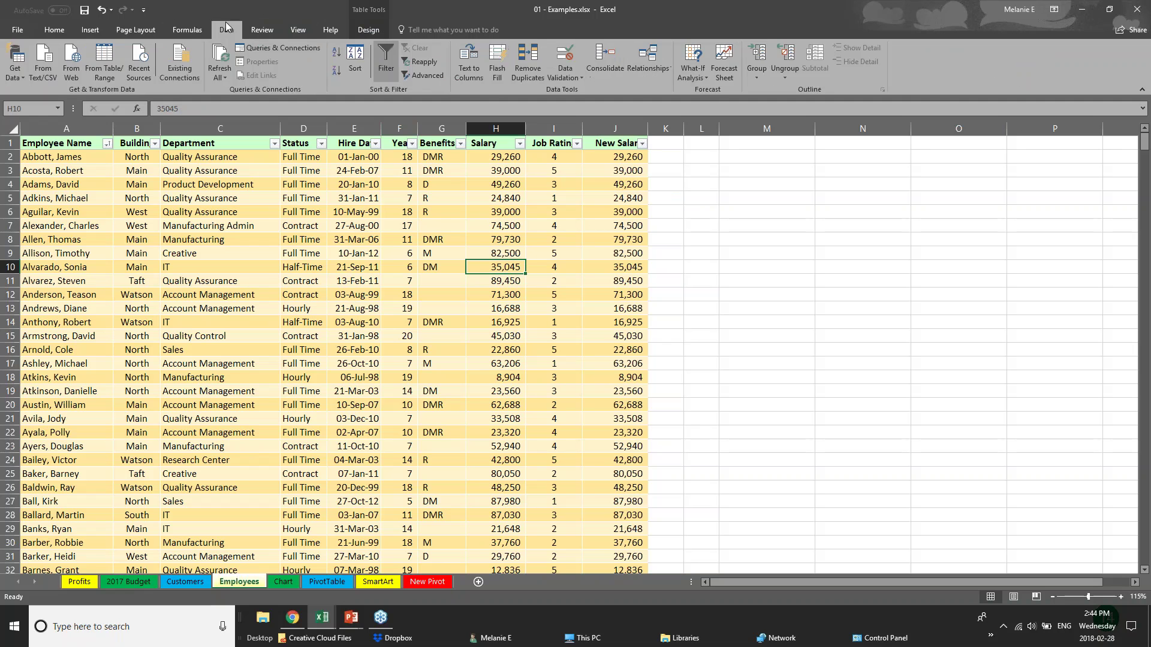
# Select the Salary column, try Protect Sheet by entering a password to unprotect the sheet, and cancel the protection
pyautogui.click(260, 33)
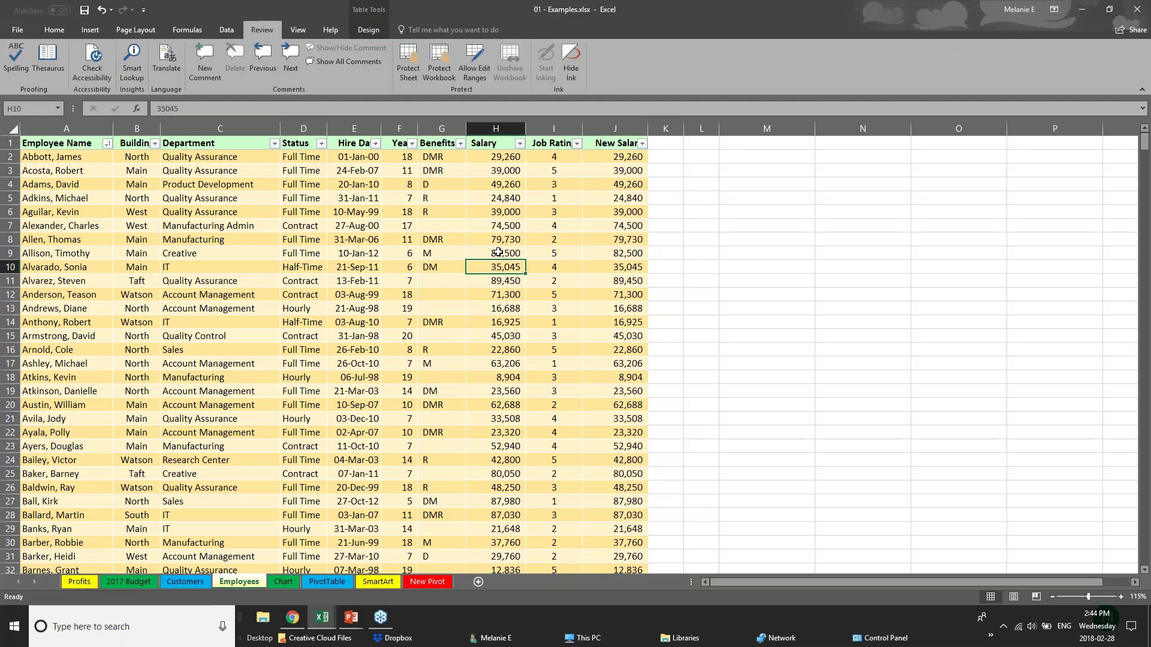
pyautogui.click(497, 158)
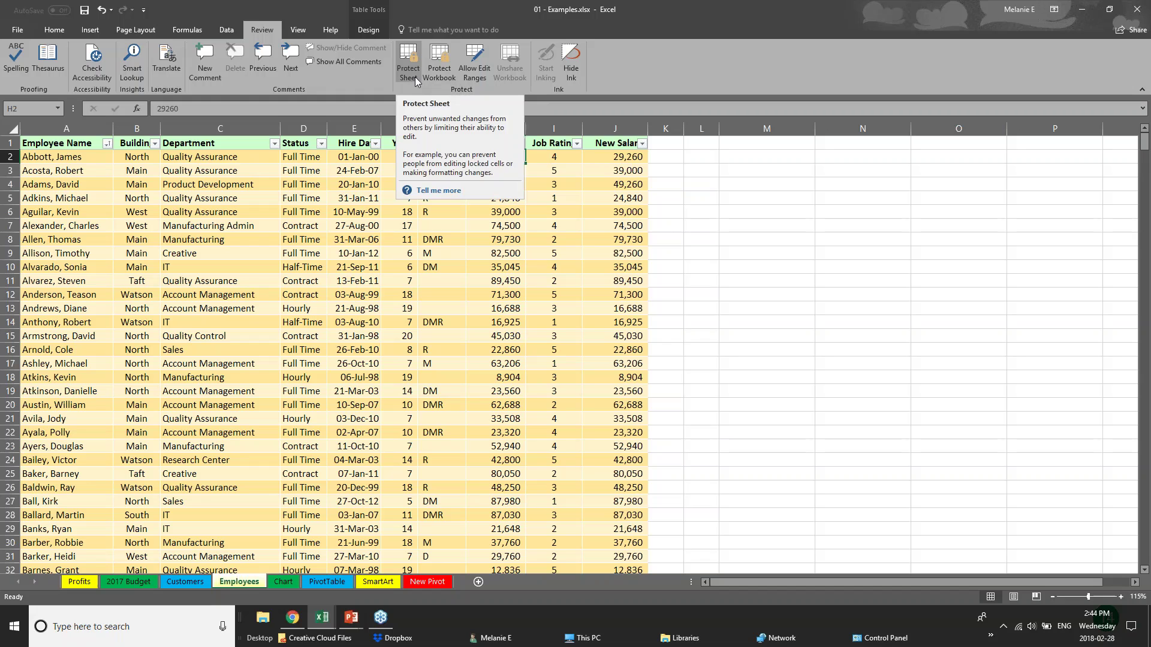
pyautogui.click(387, 254)
pyautogui.moveTo(618, 149); pyautogui.dragTo(660, 287)
pyautogui.click(499, 129)
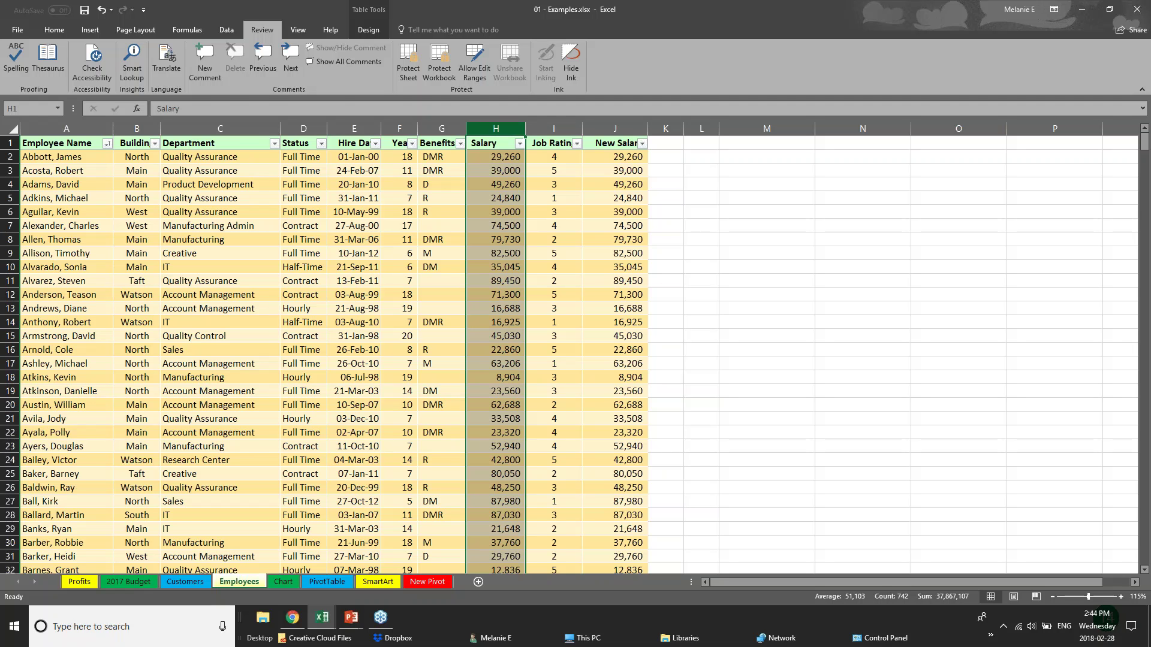
pyautogui.click(407, 72)
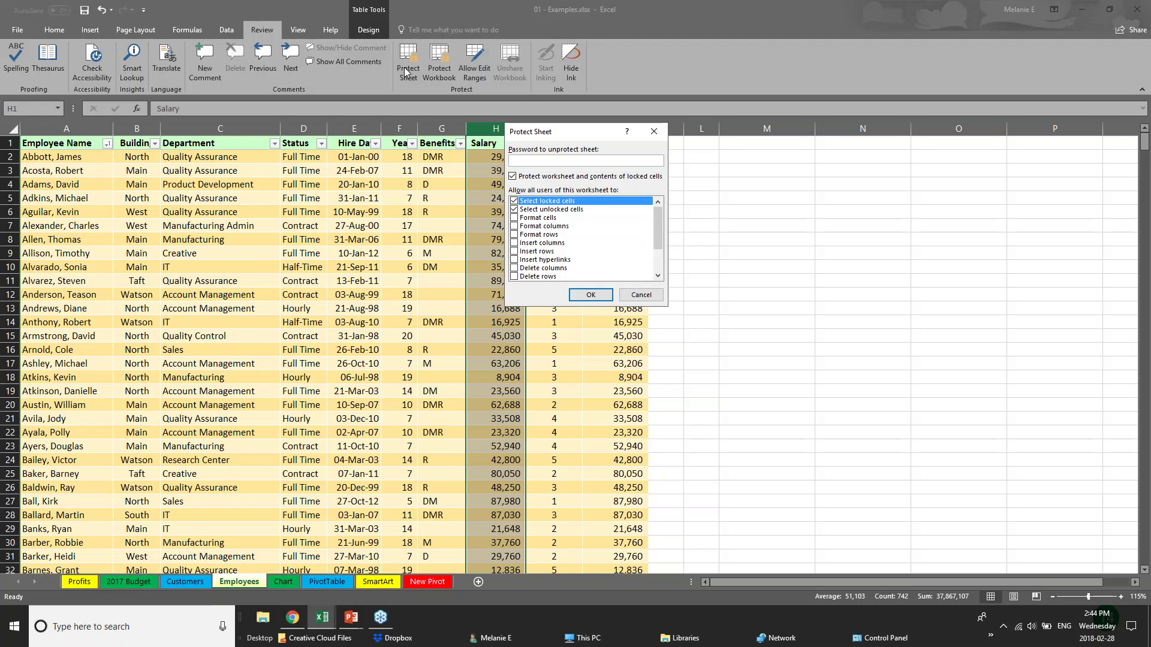
pyautogui.write('••')
pyautogui.click(641, 294)
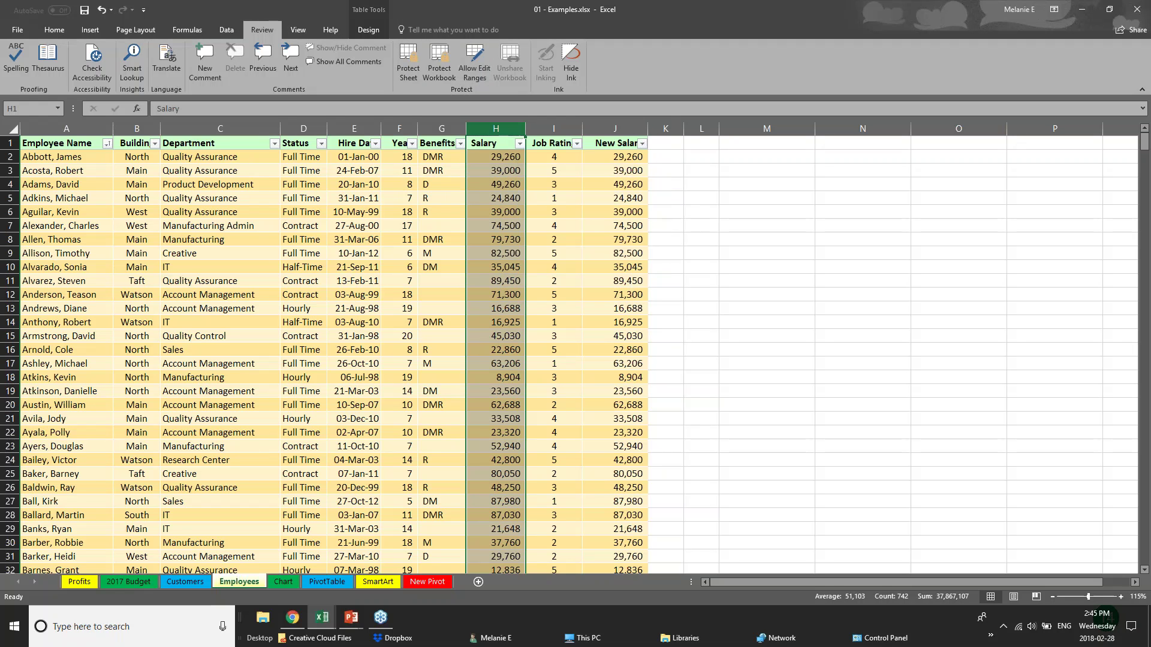
pyautogui.click(335, 484)
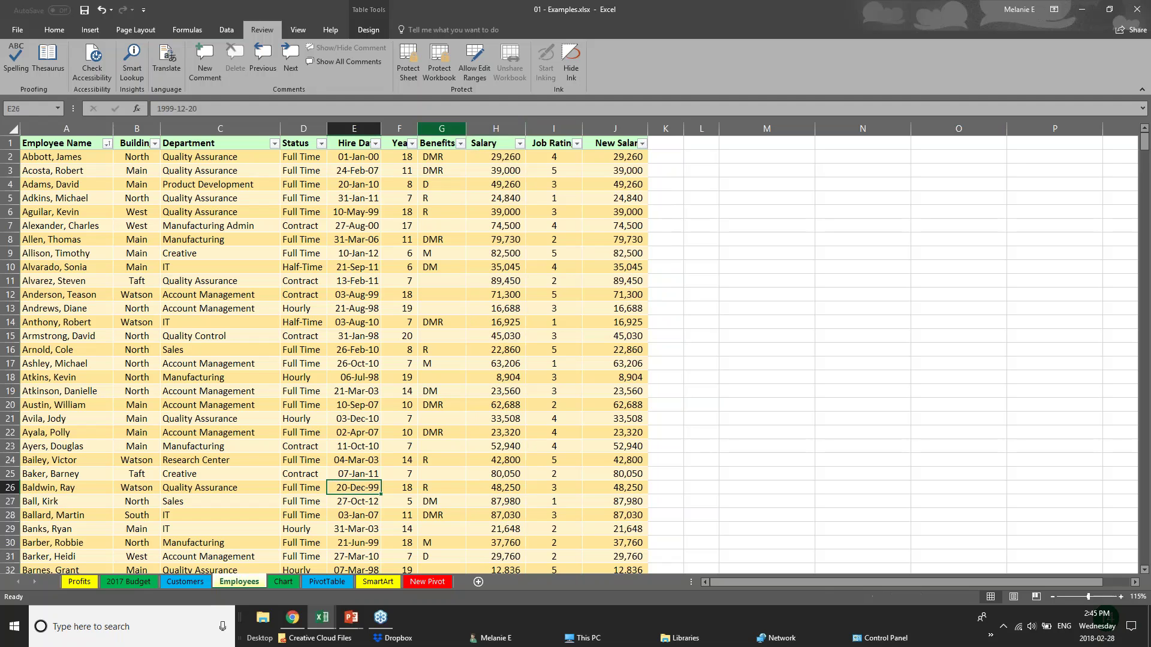
# Try to protect the Employees sheet with an unprotect password, disallowing Select locked cells and allowing Edit objects
pyautogui.click(410, 77)
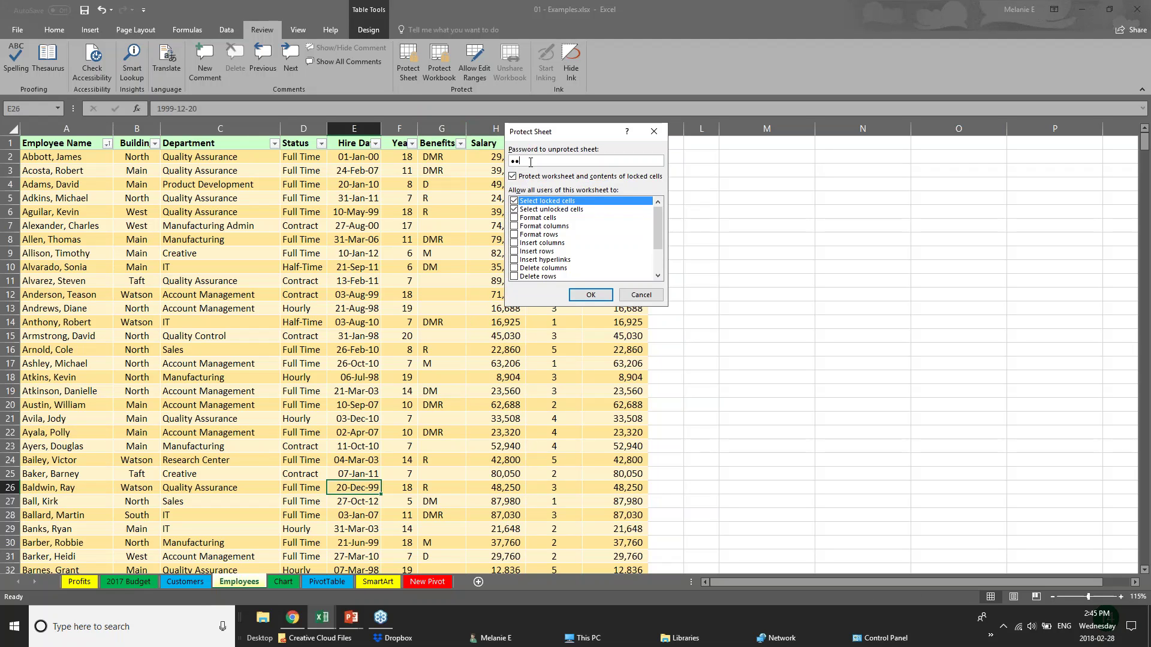
pyautogui.click(513, 201)
pyautogui.click(514, 201)
pyautogui.moveTo(655, 231); pyautogui.dragTo(655, 253)
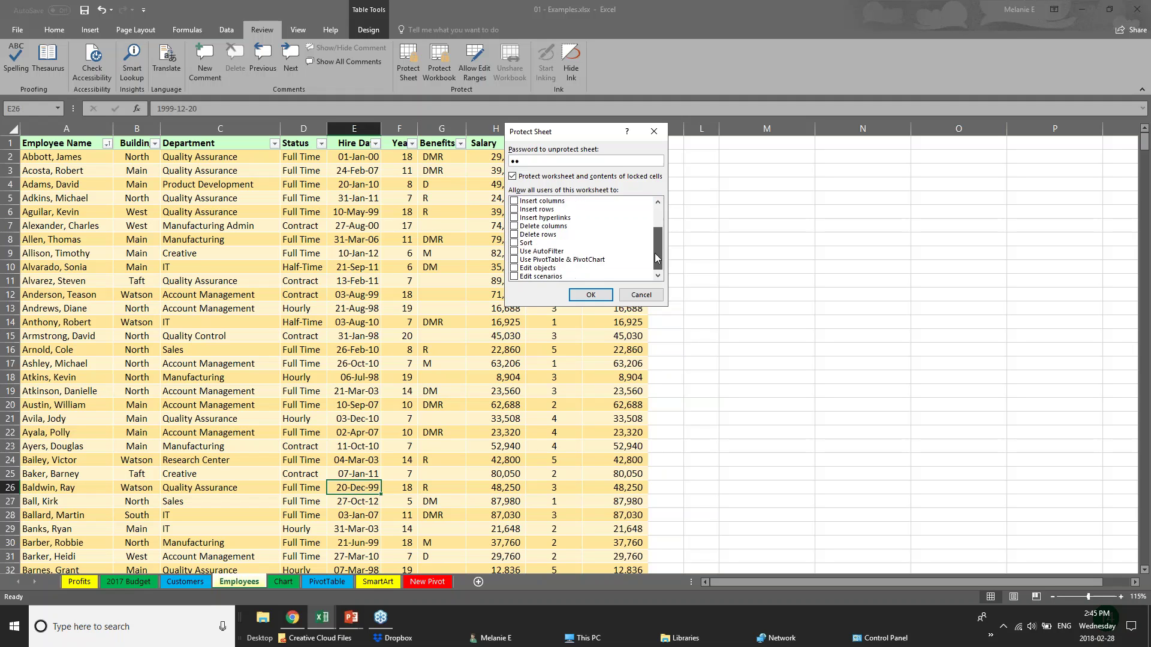
pyautogui.click(514, 267)
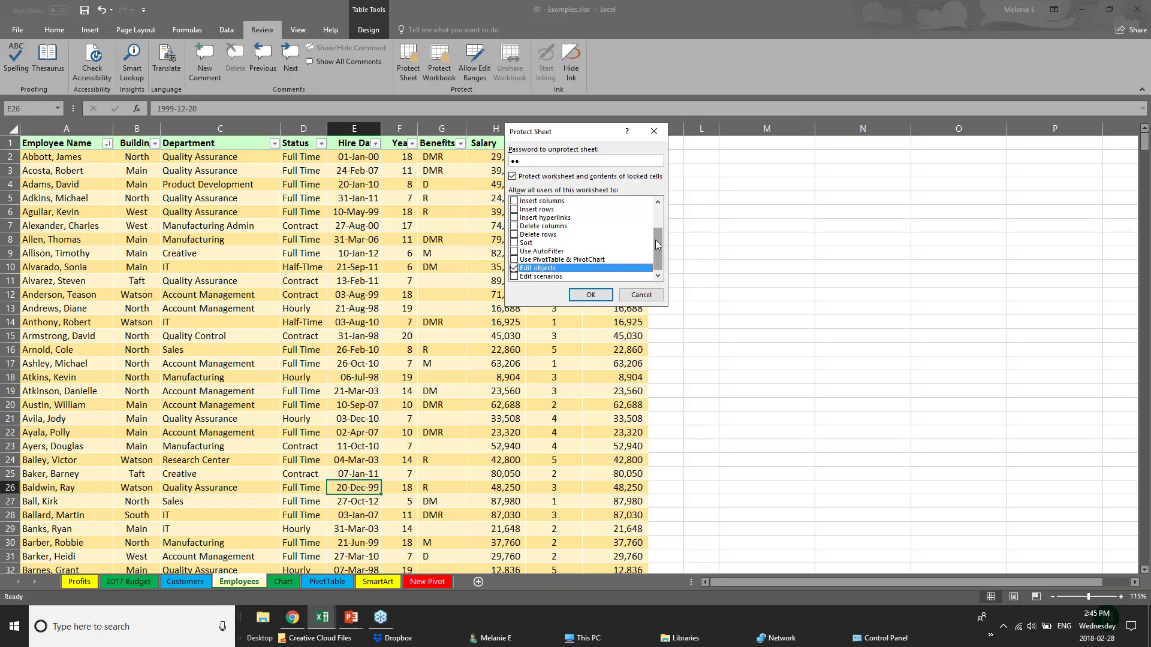
pyautogui.moveTo(650, 236); pyautogui.dragTo(651, 216)
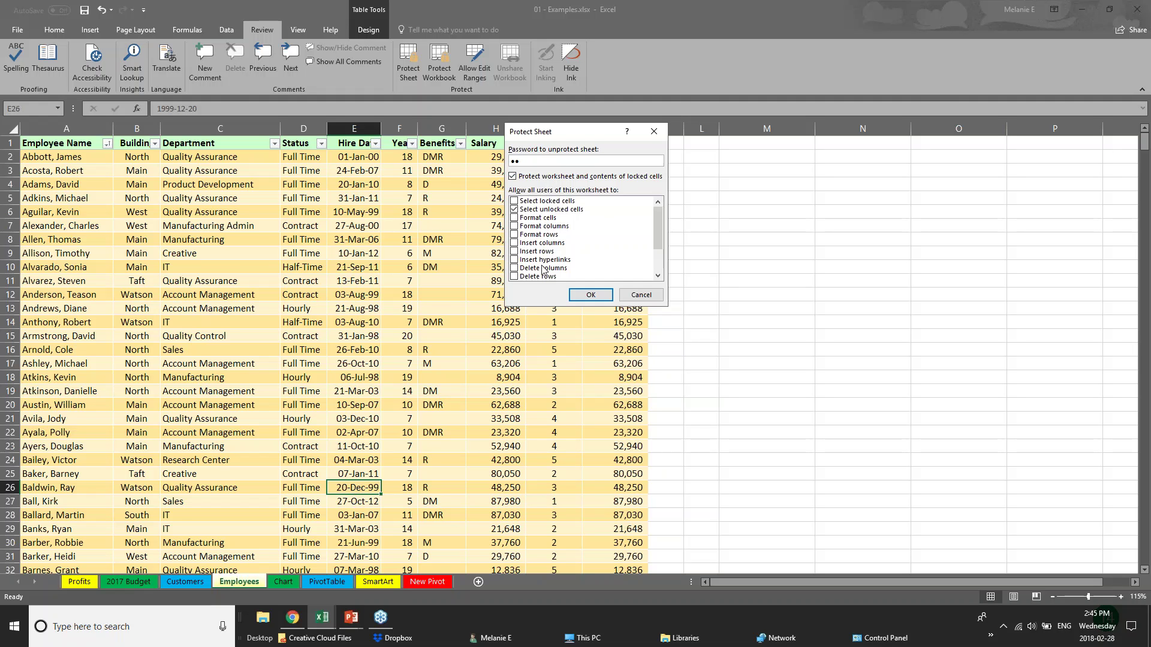
pyautogui.click(591, 294)
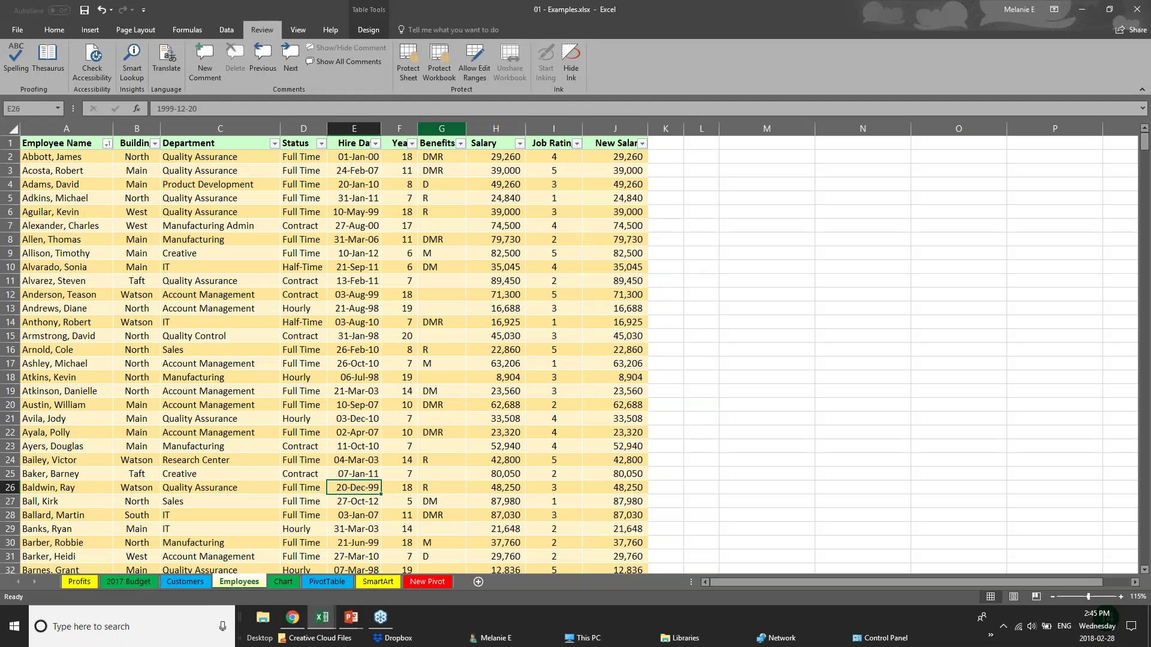
pyautogui.click(500, 262)
pyautogui.click(489, 217)
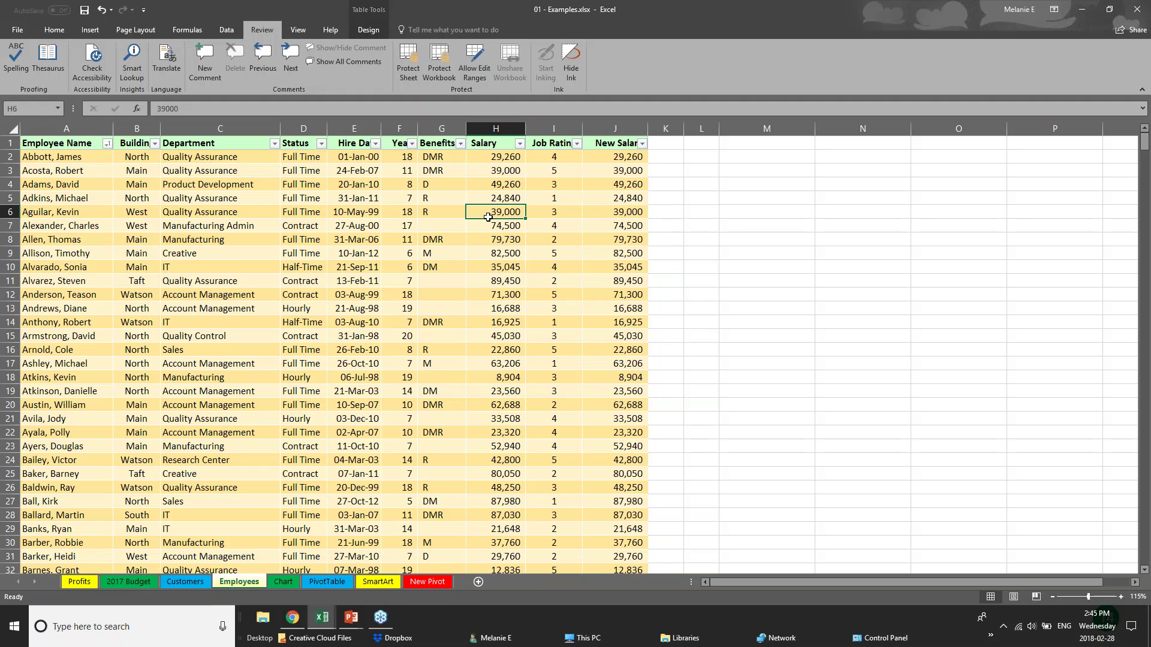
# Examine the Protect Workbook options for the optional password and structure, and cancel
pyautogui.click(439, 78)
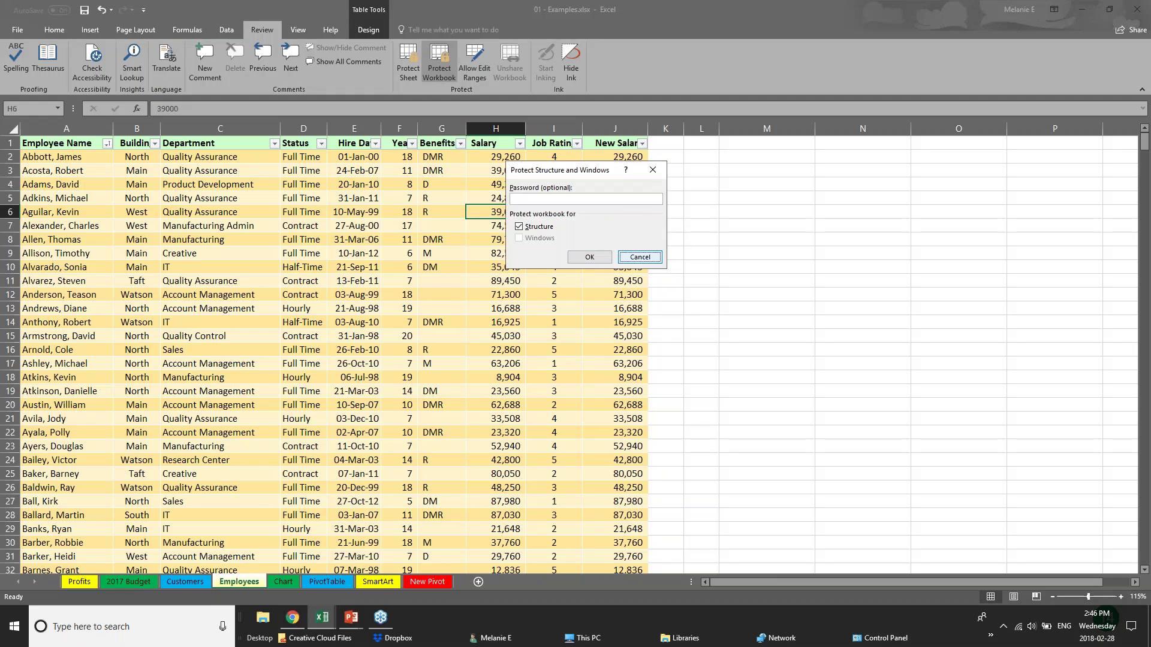
pyautogui.click(640, 259)
pyautogui.click(439, 60)
pyautogui.press('Escape')
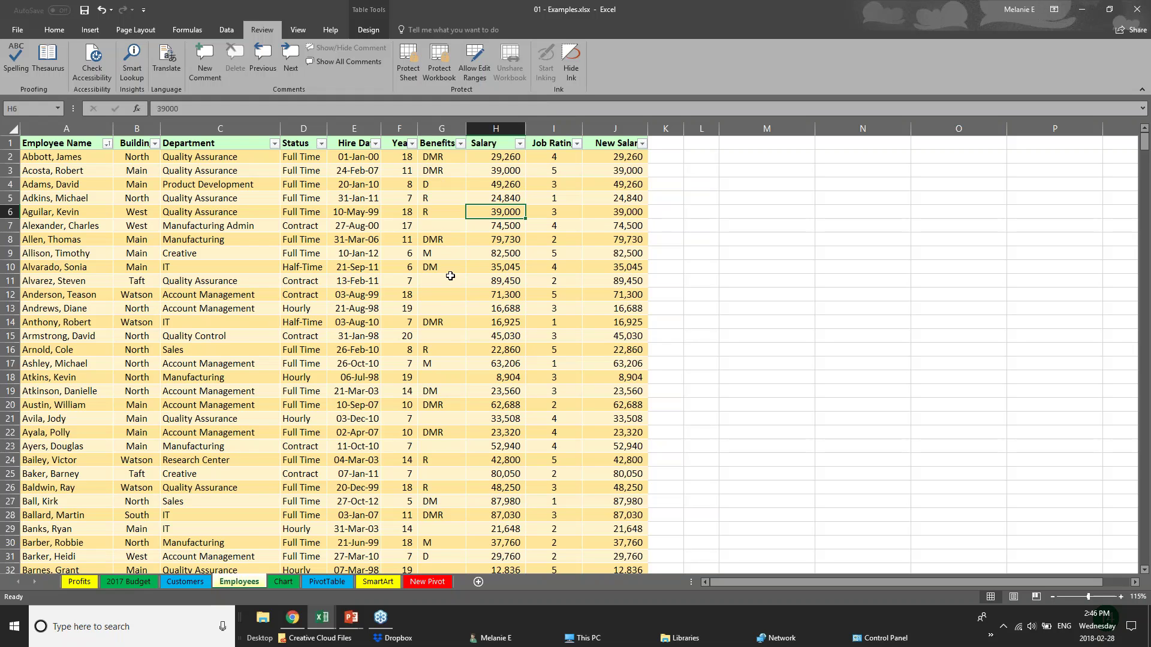
# Hide the Salary and New Salary columns of the Employees table
pyautogui.click(354, 128)
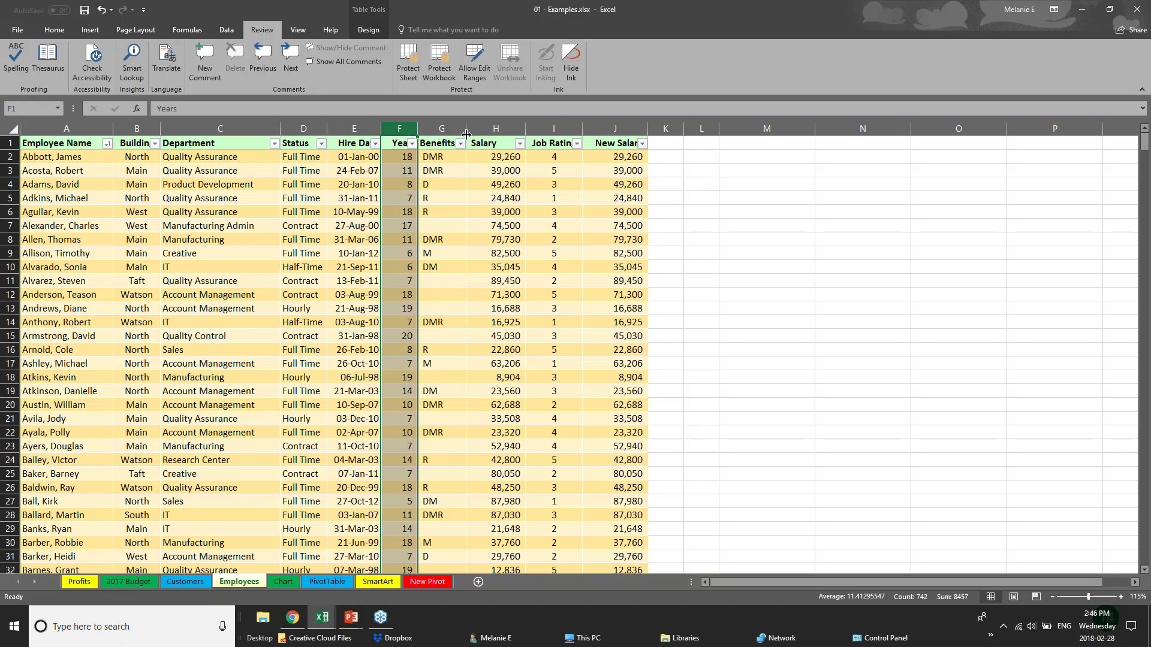
pyautogui.click(500, 128)
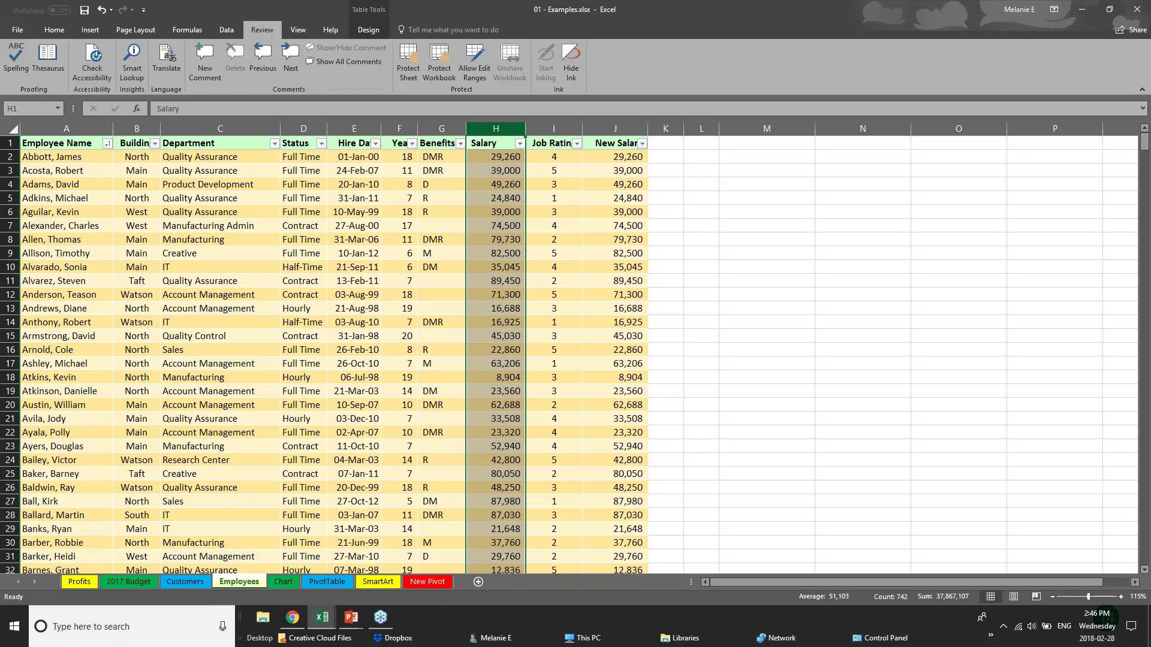
pyautogui.rightClick(502, 130)
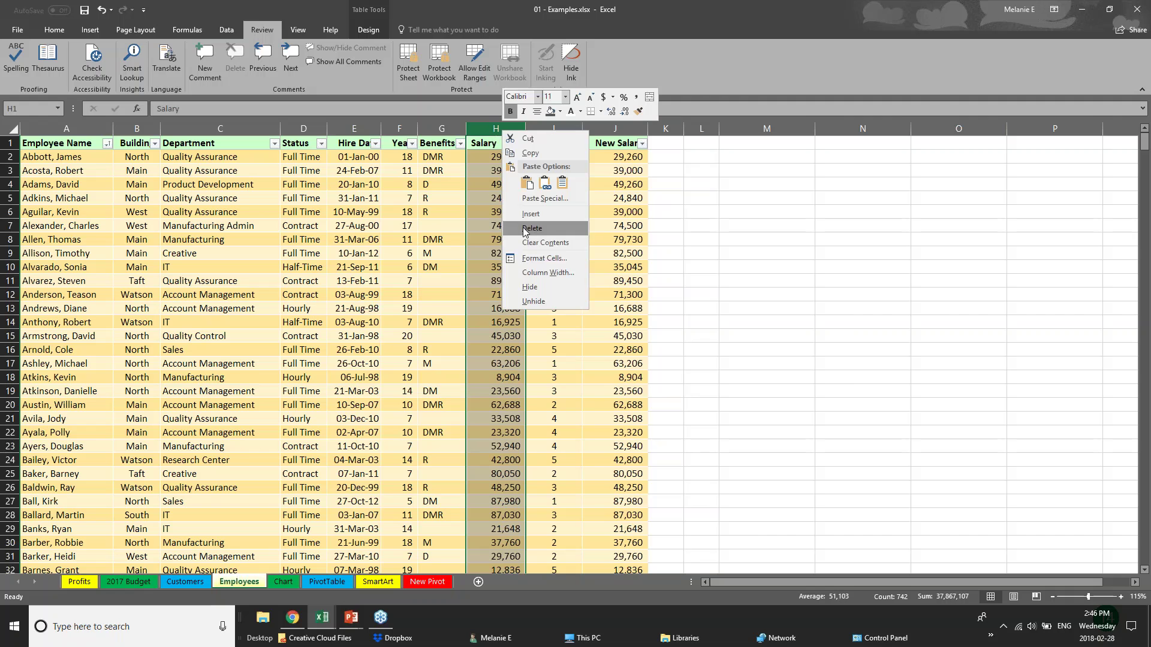
pyautogui.click(538, 285)
pyautogui.click(543, 124)
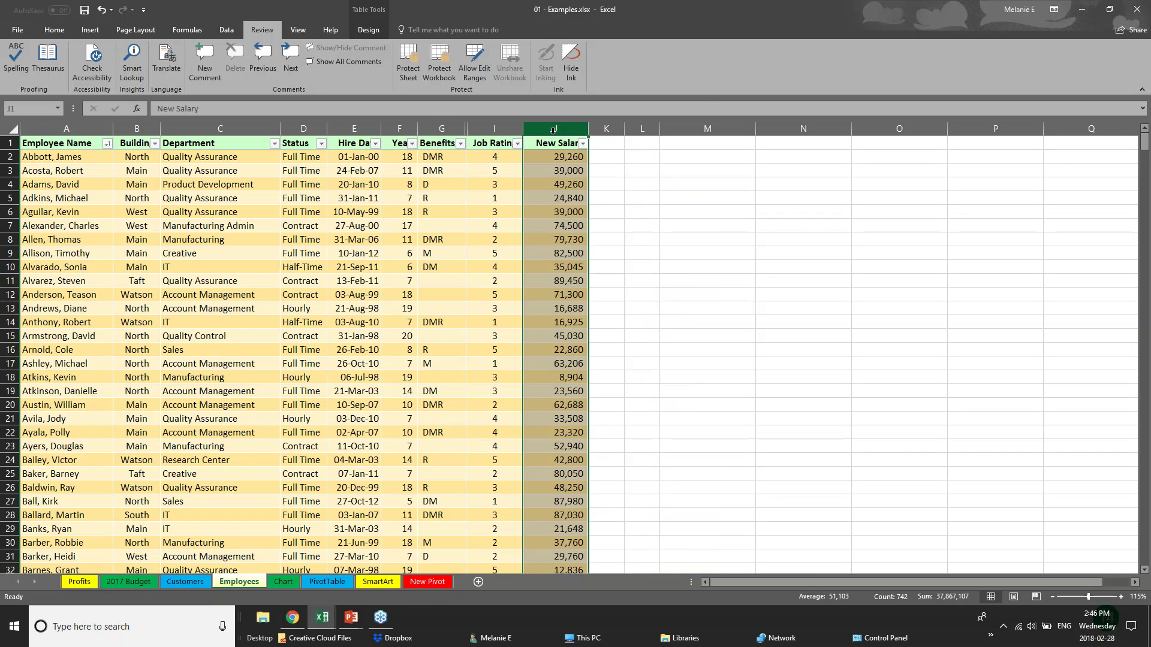
pyautogui.rightClick(551, 131)
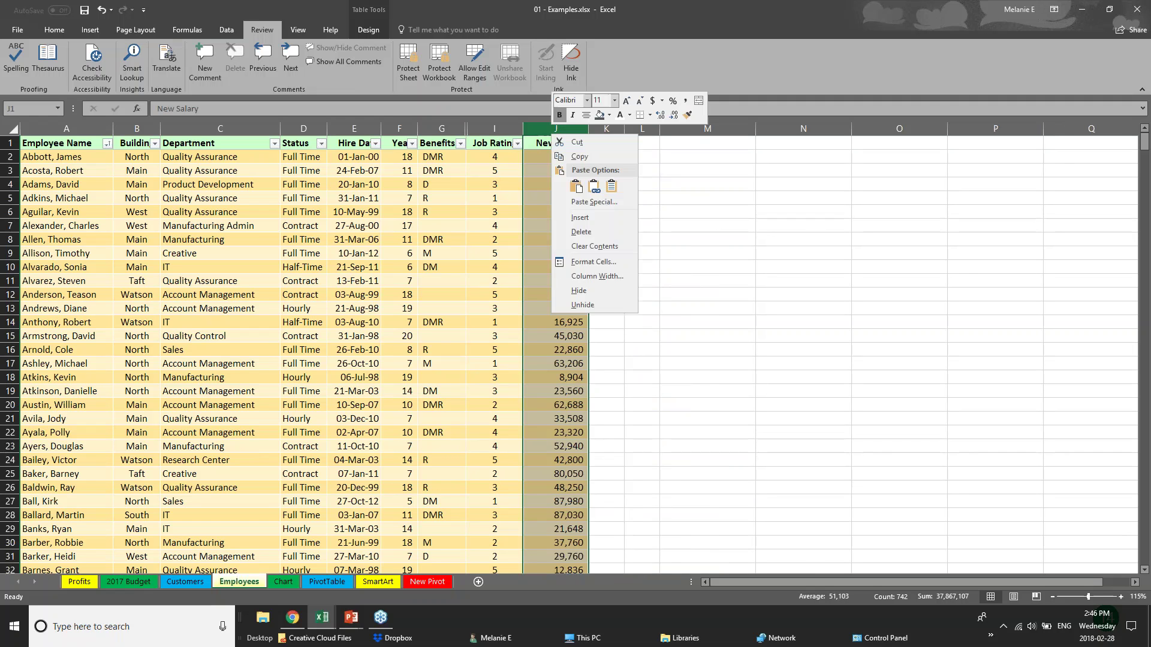
pyautogui.click(579, 291)
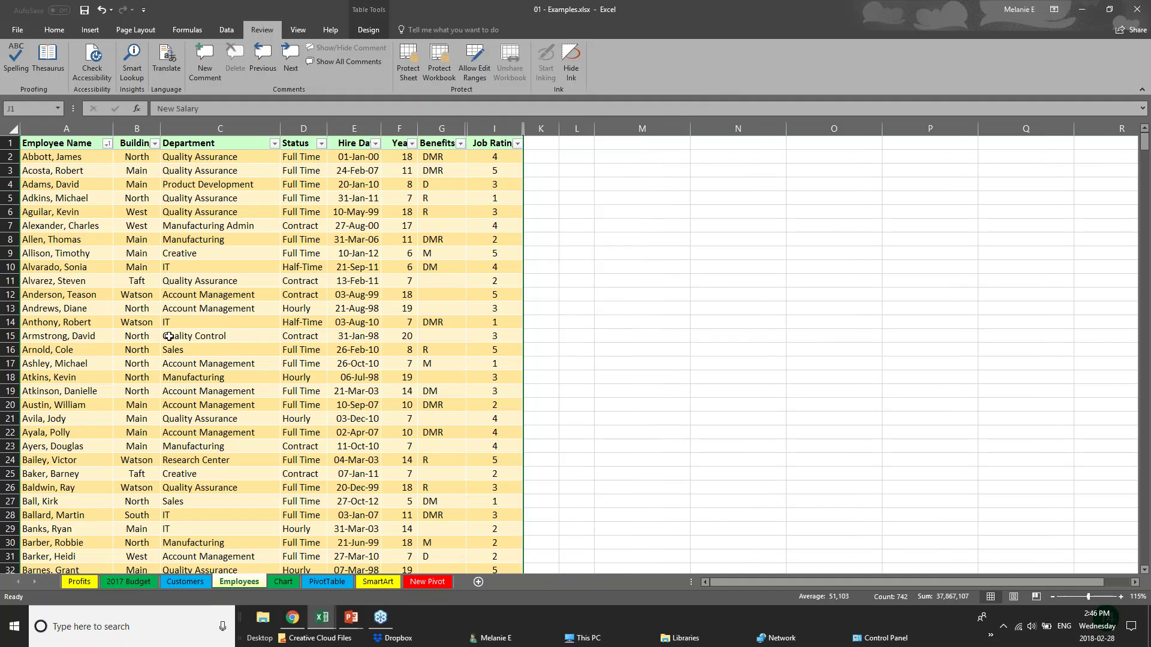
# Protect the workbook structure with a password, and re-enter the password to confirm it
pyautogui.click(446, 59)
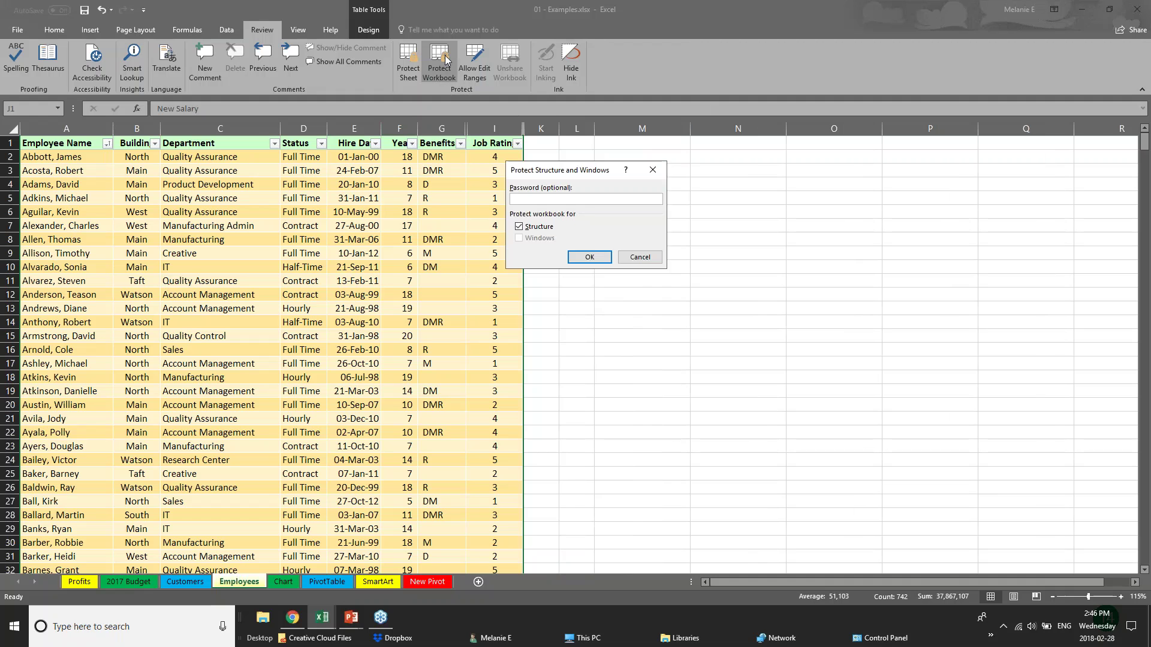
pyautogui.press('Return')
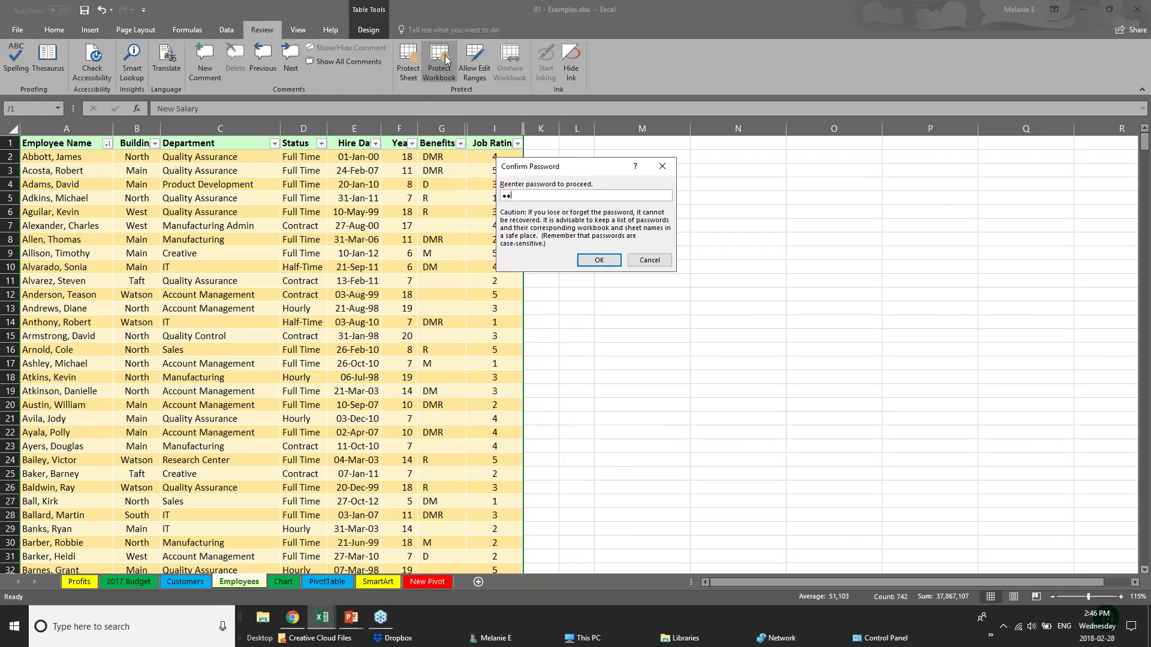
pyautogui.press('Return')
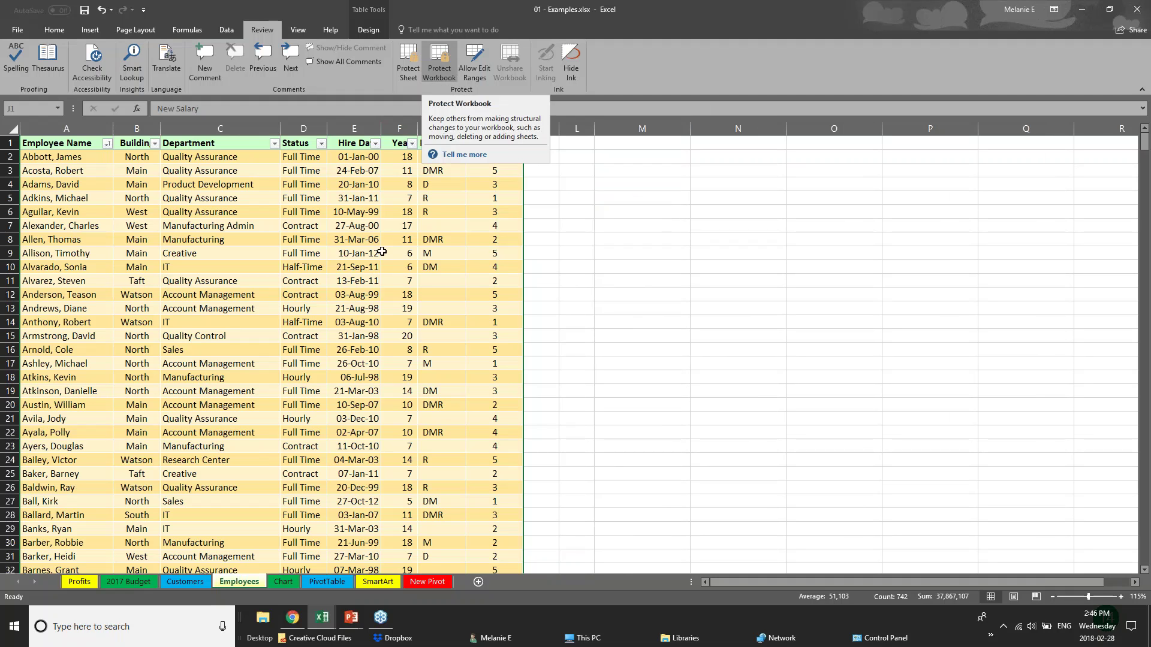
# Examine access to cells across the Building, Department, Status and Hire Date columns of the Employees table
pyautogui.click(446, 239)
pyautogui.click(143, 212)
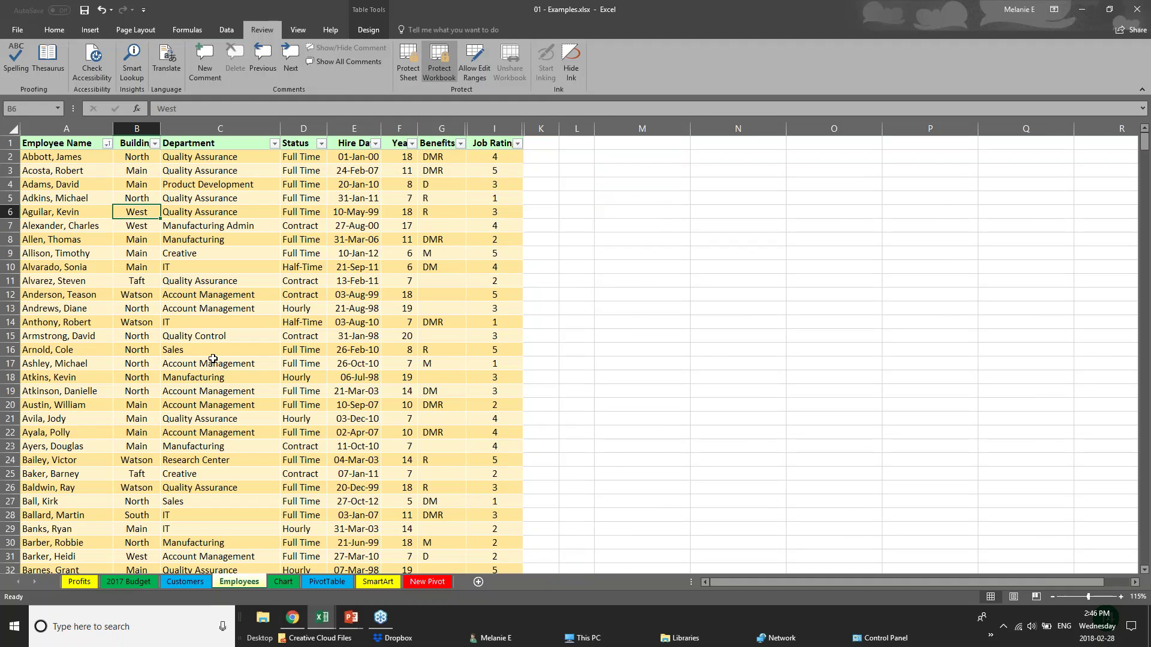
pyautogui.click(23, 419)
pyautogui.click(170, 322)
pyautogui.click(125, 242)
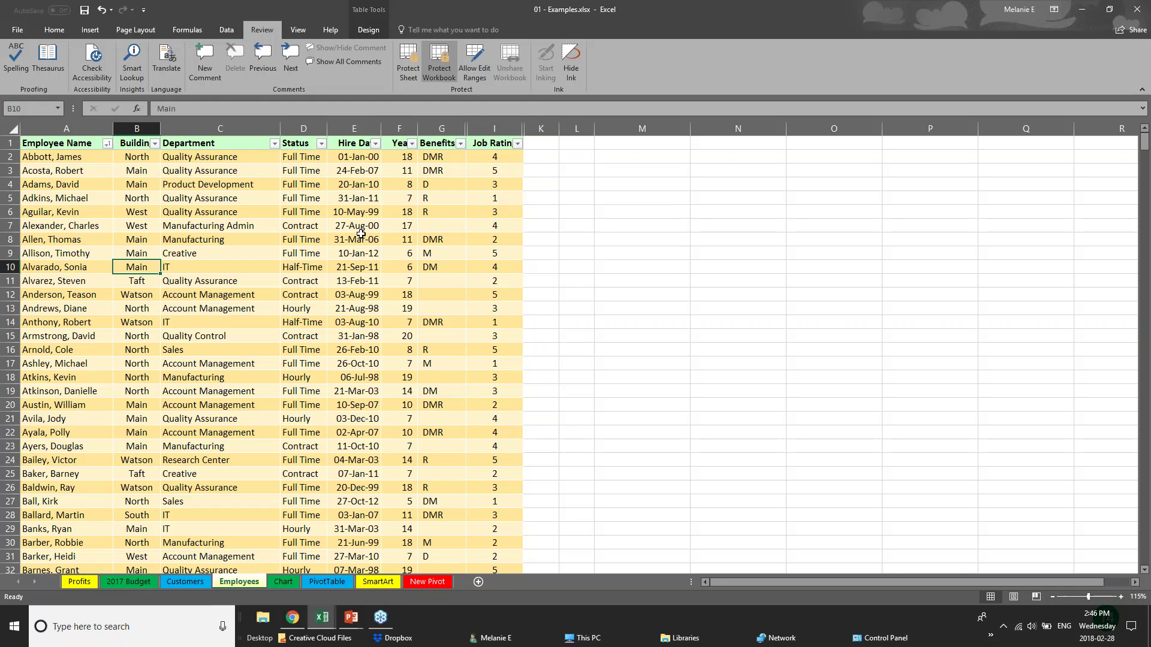
pyautogui.click(340, 335)
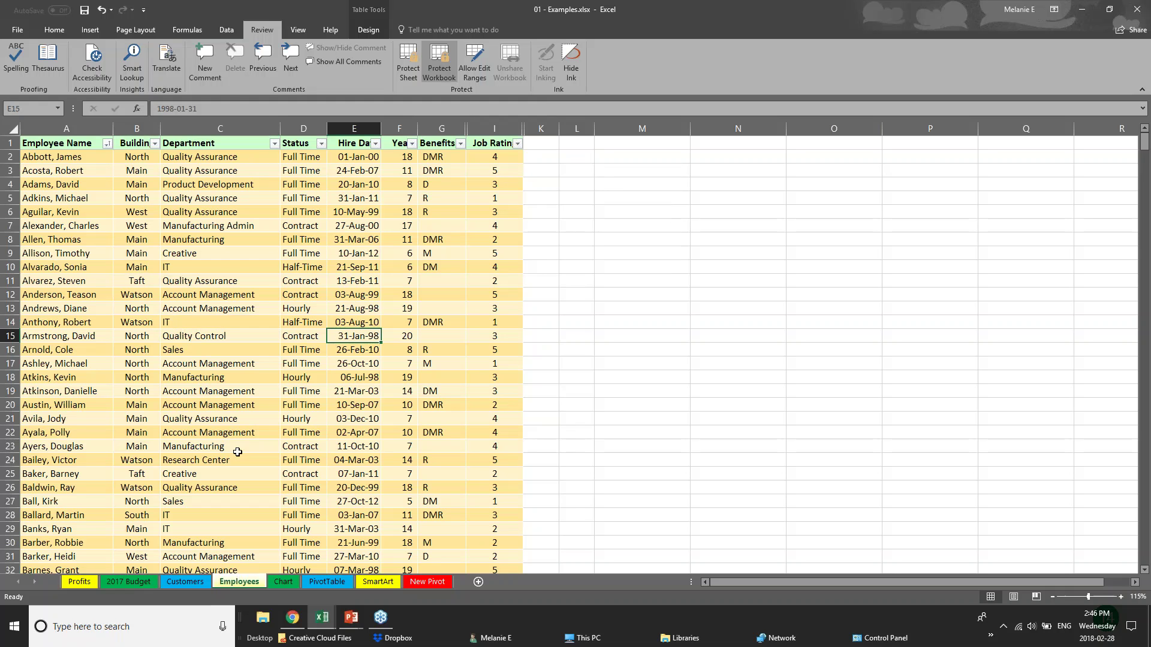
pyautogui.click(441, 128)
pyautogui.click(364, 203)
pyautogui.click(204, 212)
pyautogui.click(300, 253)
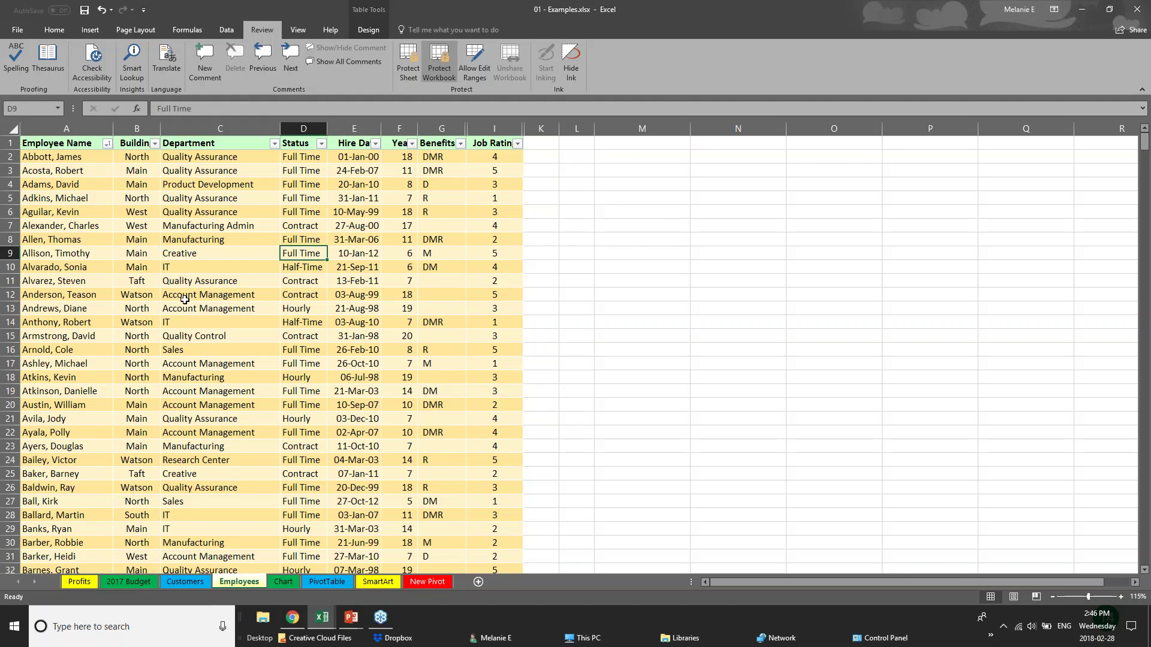
pyautogui.click(199, 295)
pyautogui.scroll(-10, 199, 306)
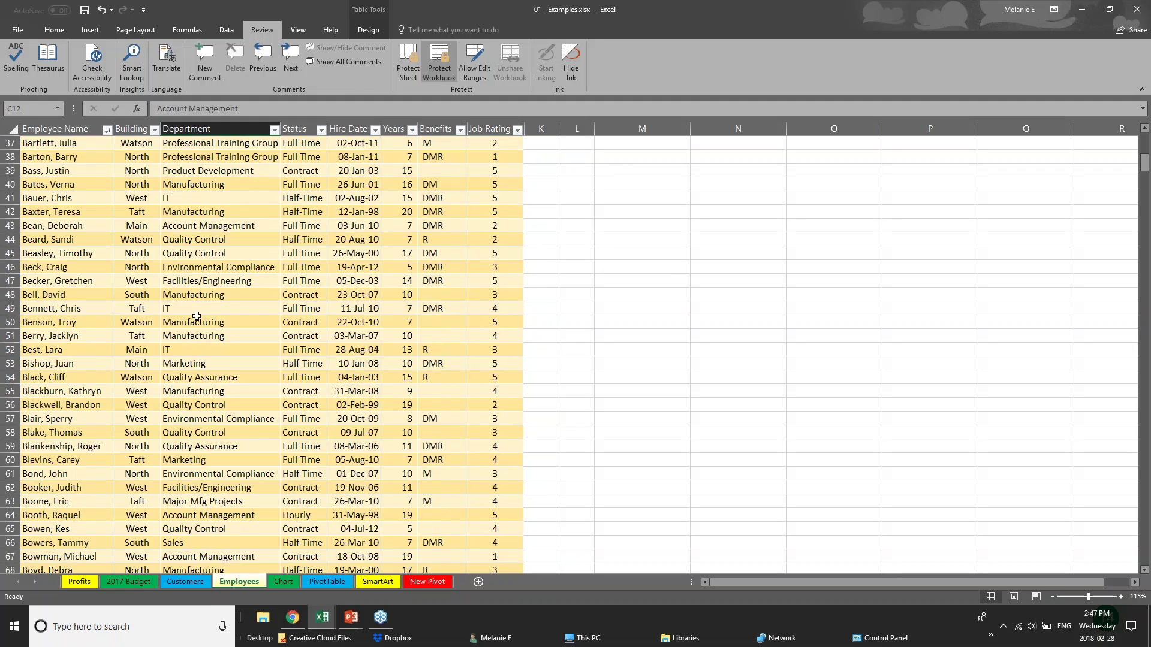
pyautogui.scroll(10, 219, 179)
# Try to unhide the hidden salary columns from the Years and Benefits columns of the Employees table
pyautogui.rightClick(220, 124)
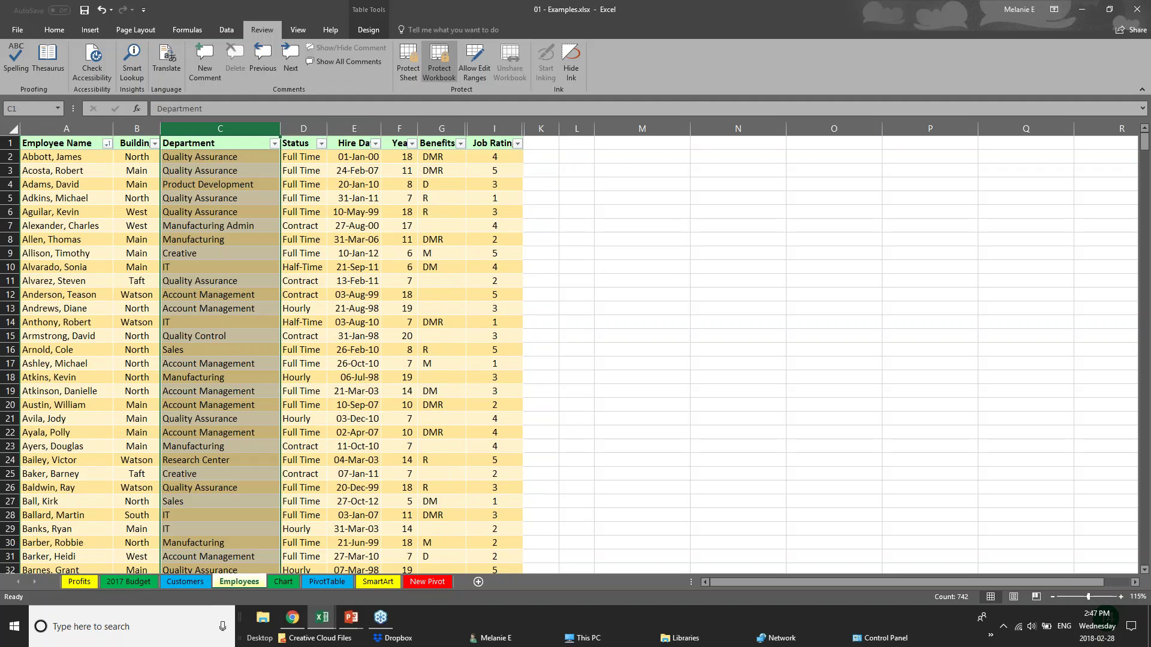
pyautogui.rightClick(298, 126)
pyautogui.click(407, 133)
pyautogui.rightClick(408, 132)
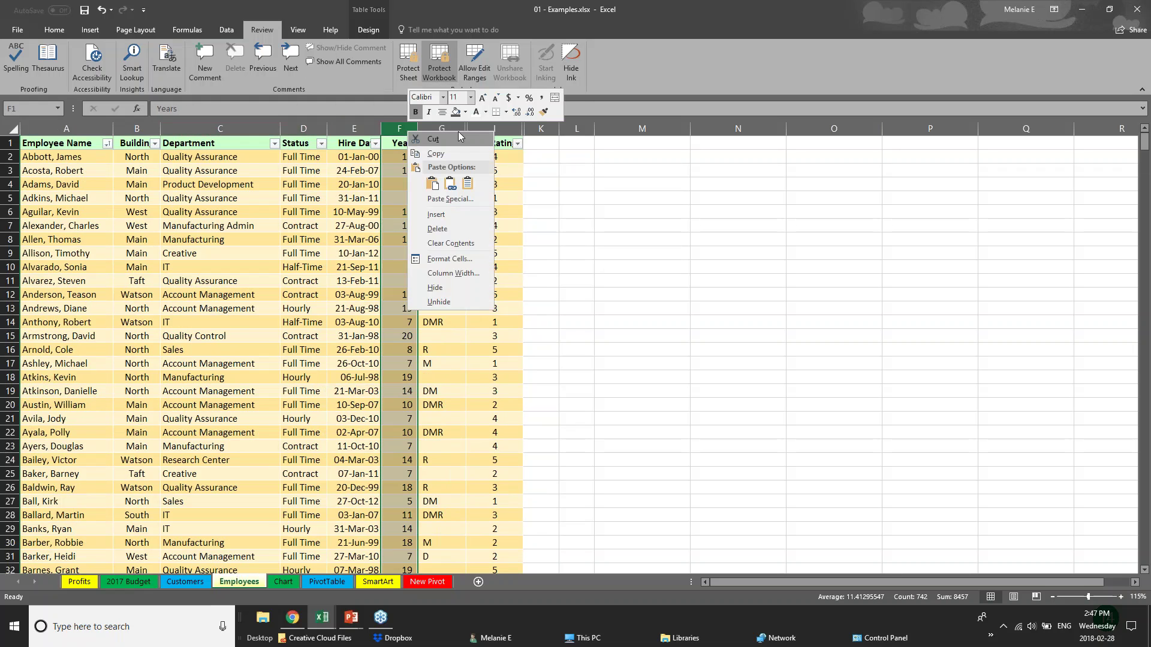
pyautogui.click(459, 302)
pyautogui.rightClick(453, 128)
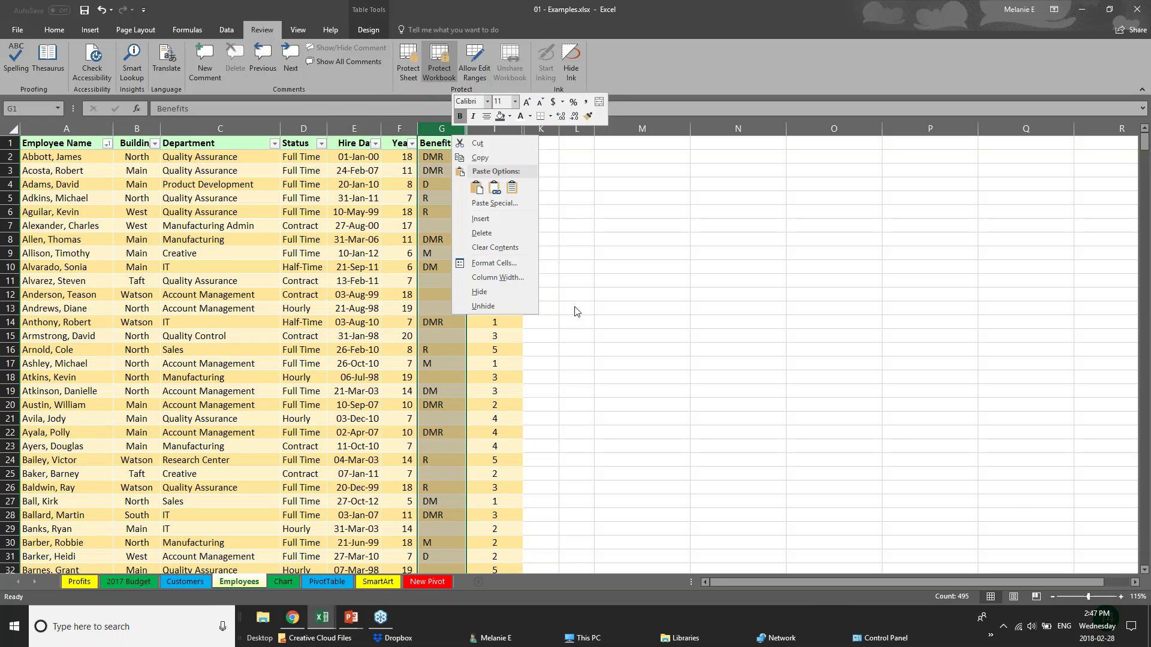
pyautogui.click(480, 311)
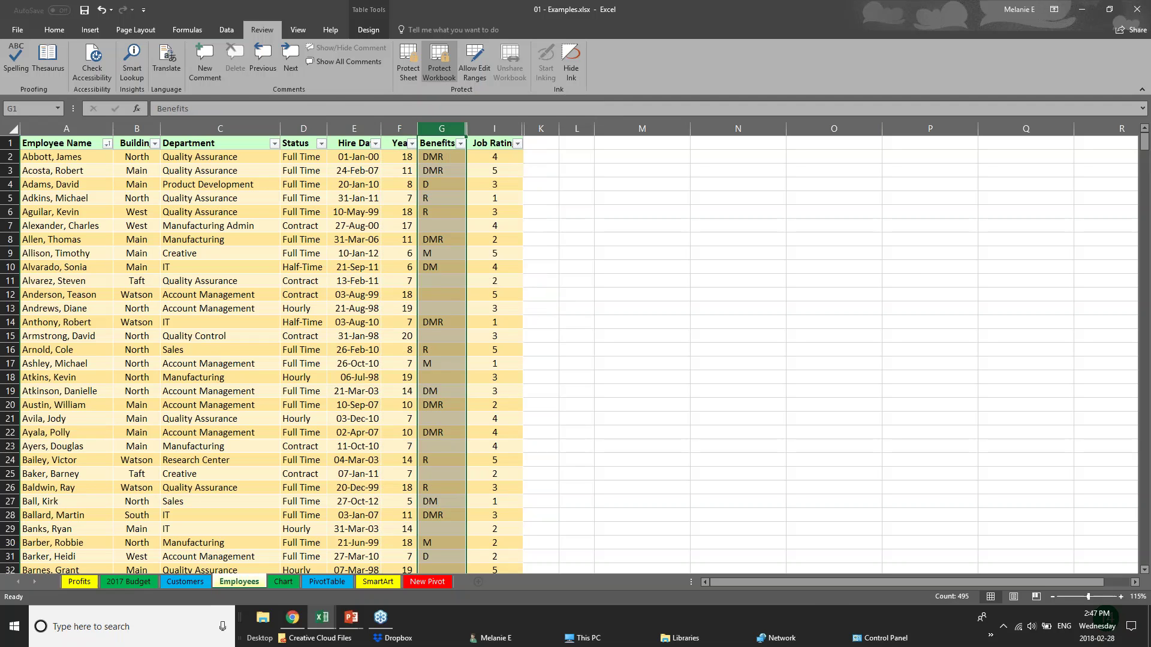
pyautogui.rightClick(430, 127)
pyautogui.click(291, 133)
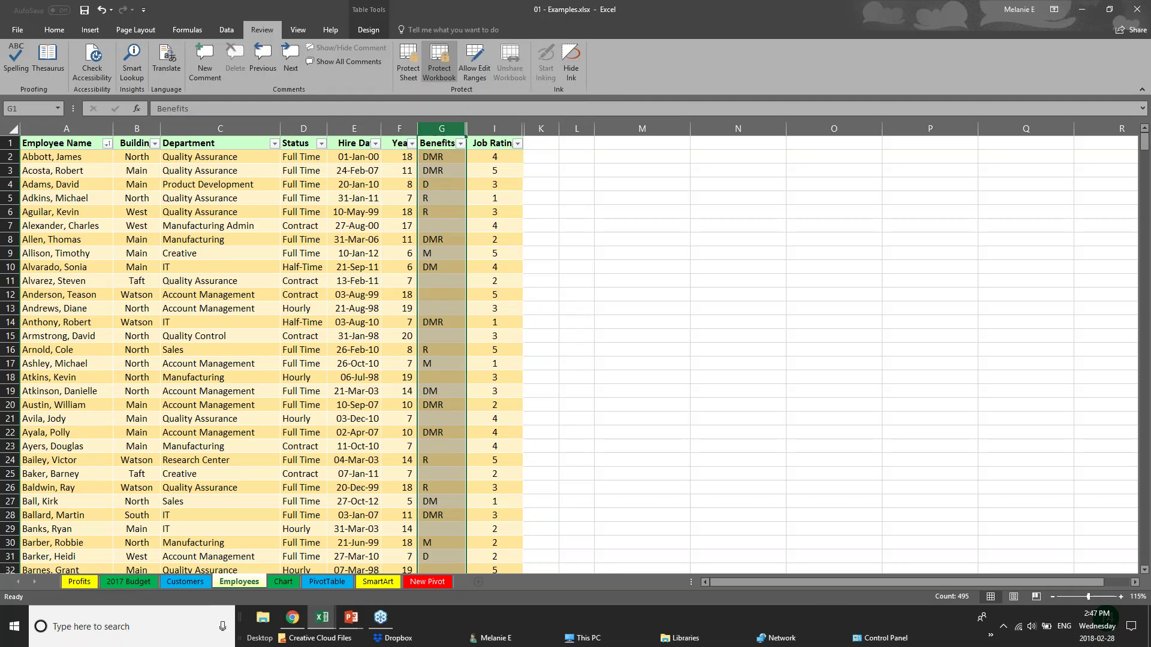
pyautogui.click(251, 128)
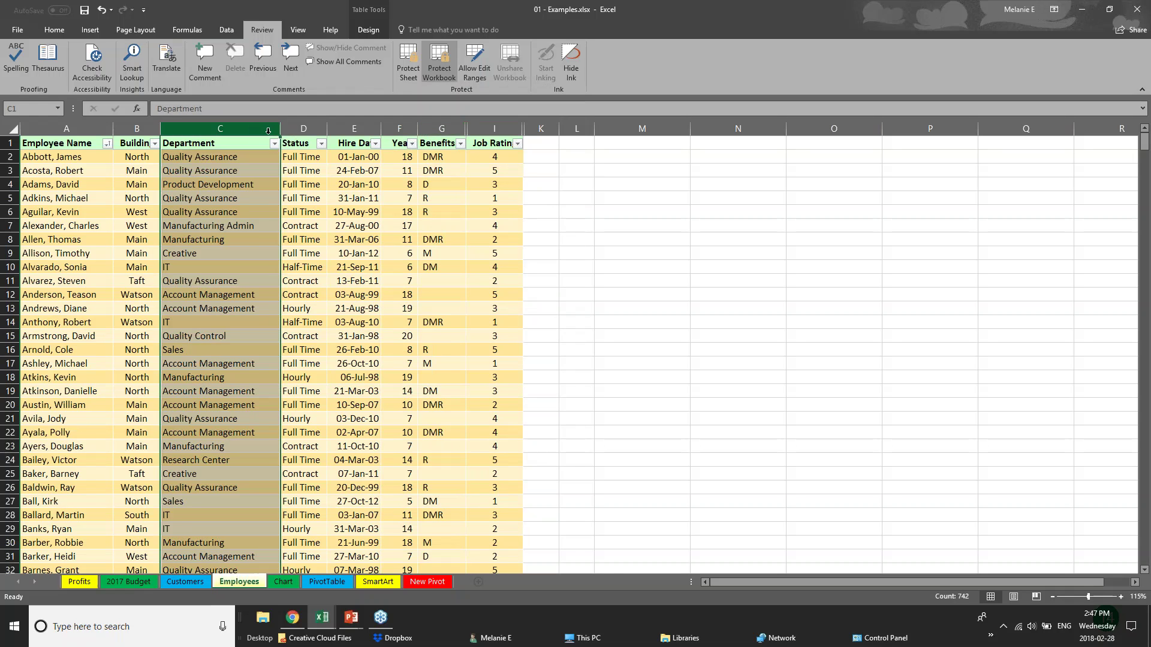
pyautogui.click(303, 128)
pyautogui.click(354, 128)
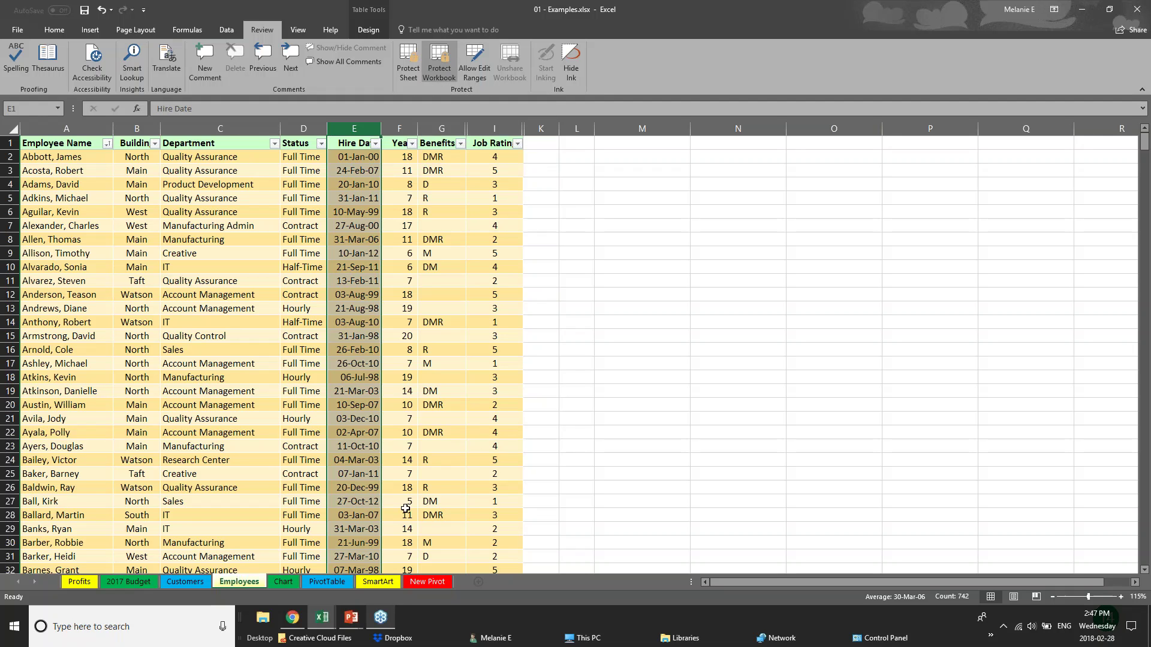
# View the 2017 Budget, Customers, Chart and PivotTable sheets, and examine the sheet commands available for Employees
pyautogui.click(130, 584)
pyautogui.click(185, 583)
pyautogui.click(239, 582)
pyautogui.click(279, 581)
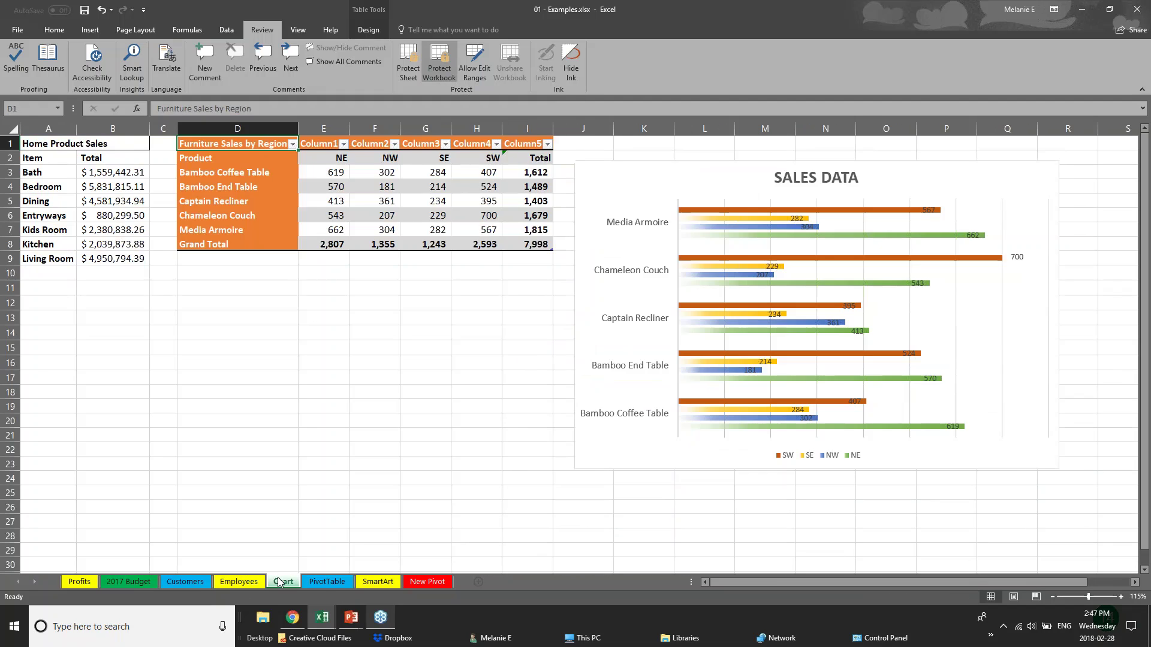
pyautogui.click(324, 583)
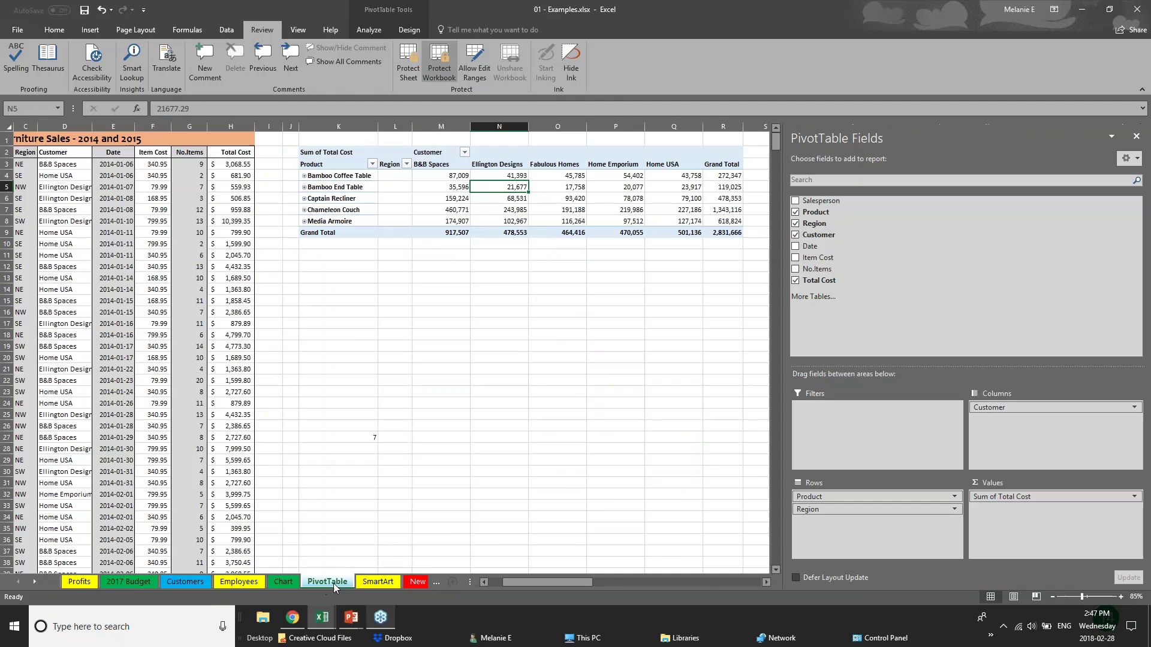
pyautogui.click(180, 581)
pyautogui.click(217, 581)
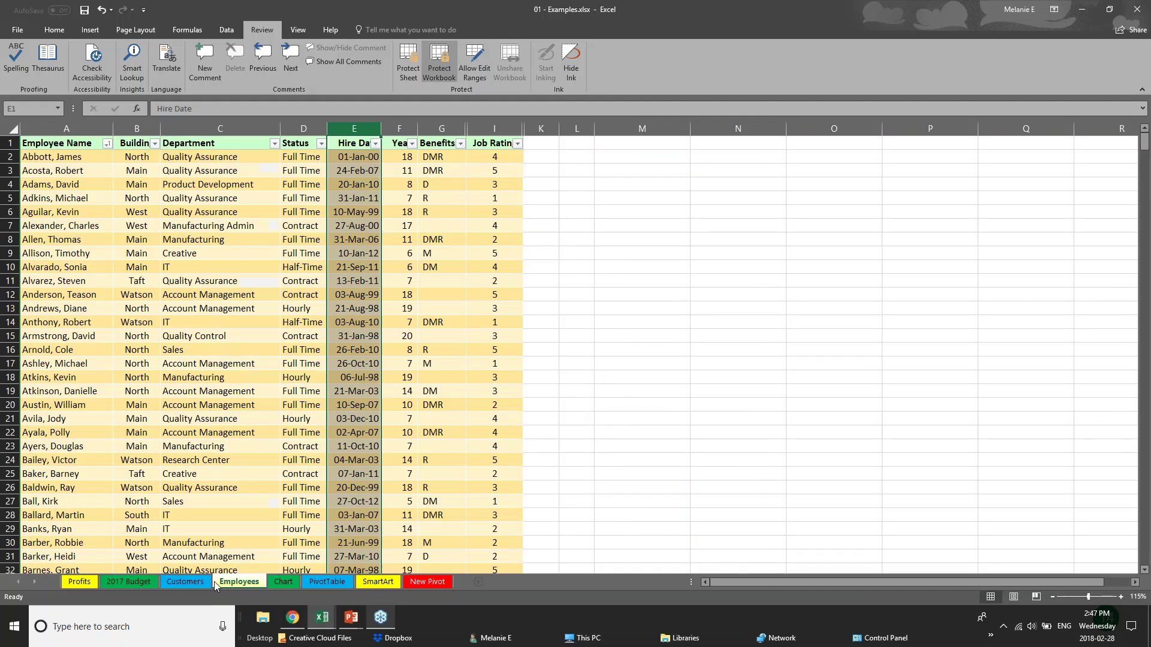
pyautogui.rightClick(245, 583)
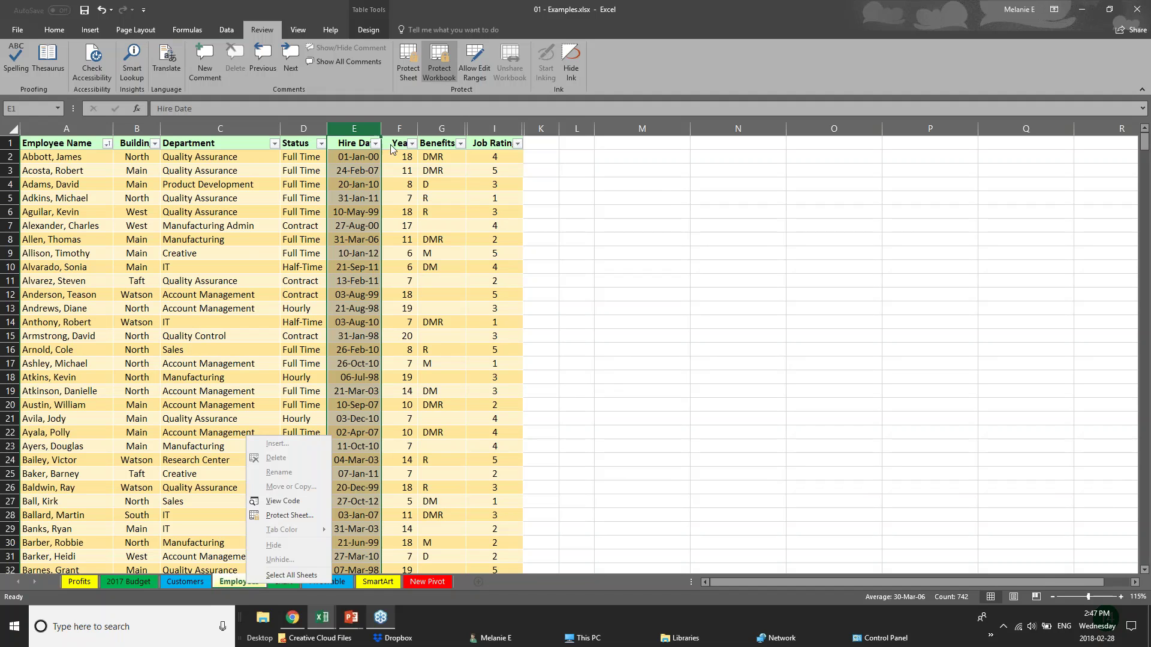
# Remove the workbook structure protection by entering its password, and check the sheet commands available for Employees
pyautogui.click(439, 63)
pyautogui.write('•')
pyautogui.press('Return')
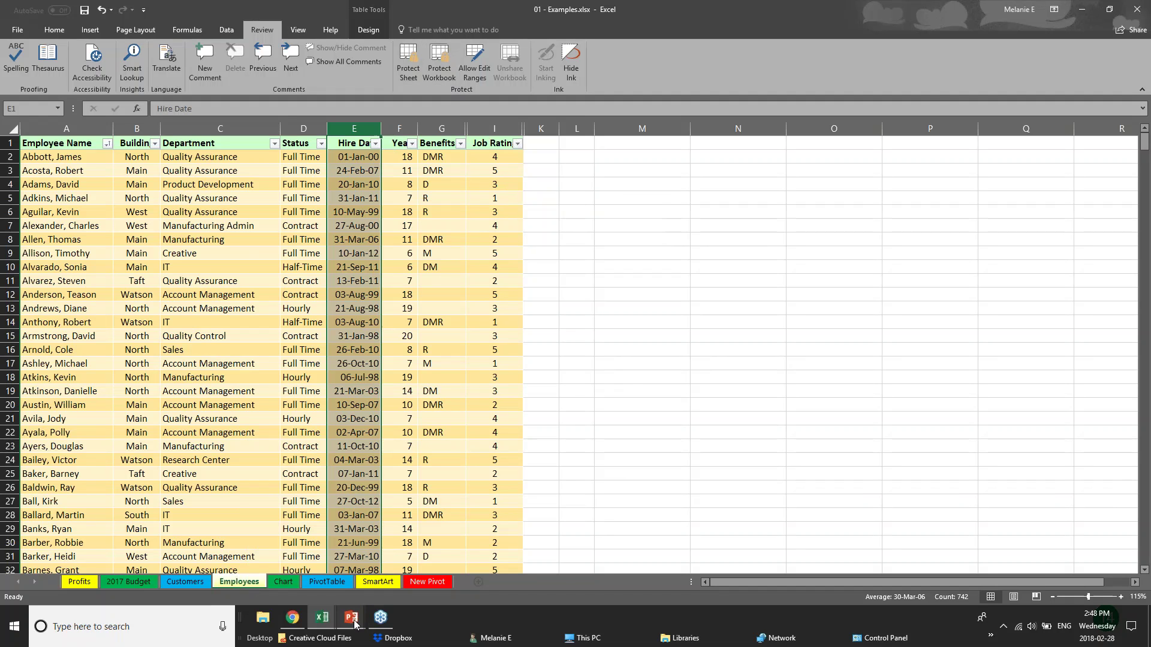
pyautogui.rightClick(251, 583)
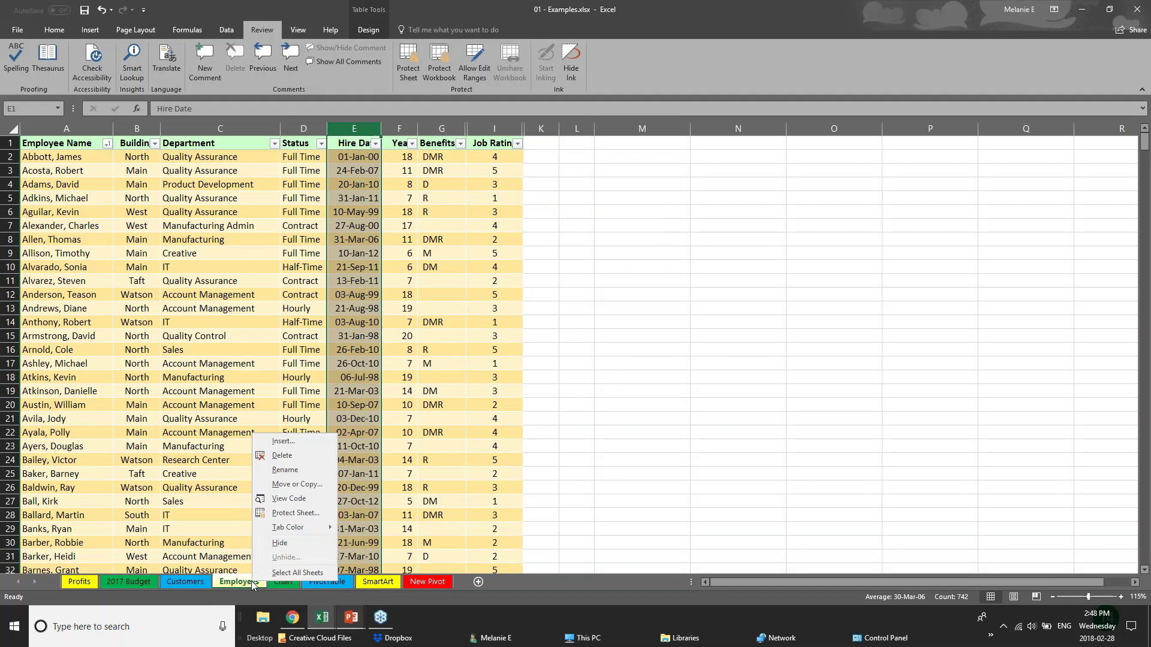
# Hide the Employees sheet and protect the workbook structure with a password, entering the password again as confirmation
pyautogui.click(277, 544)
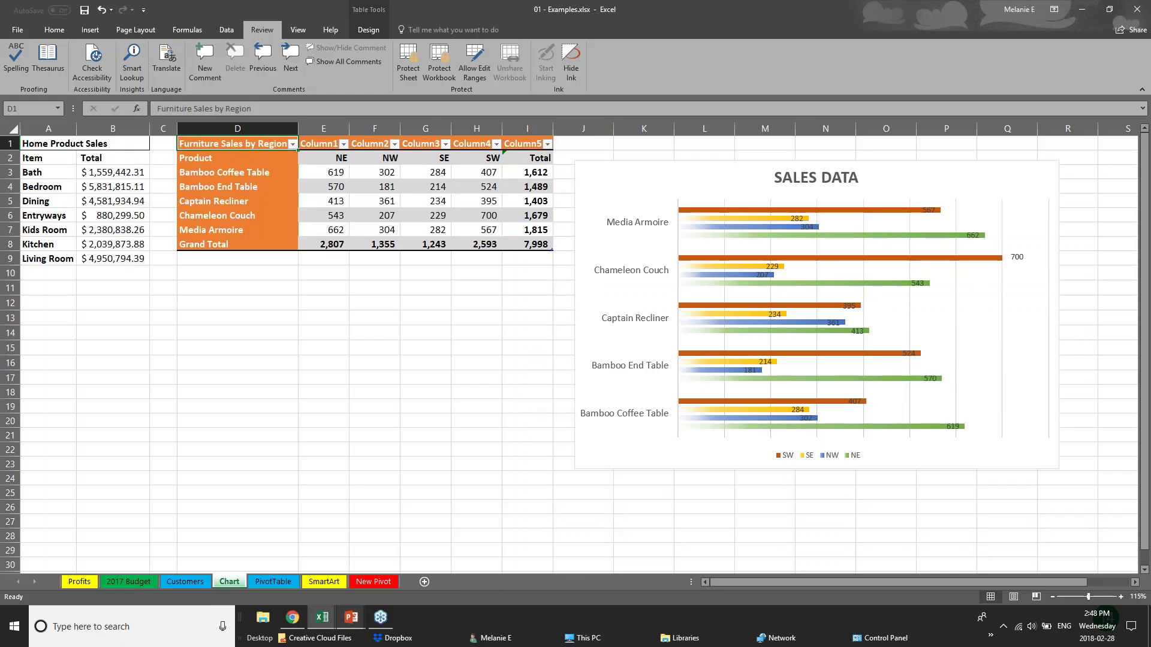
pyautogui.click(444, 74)
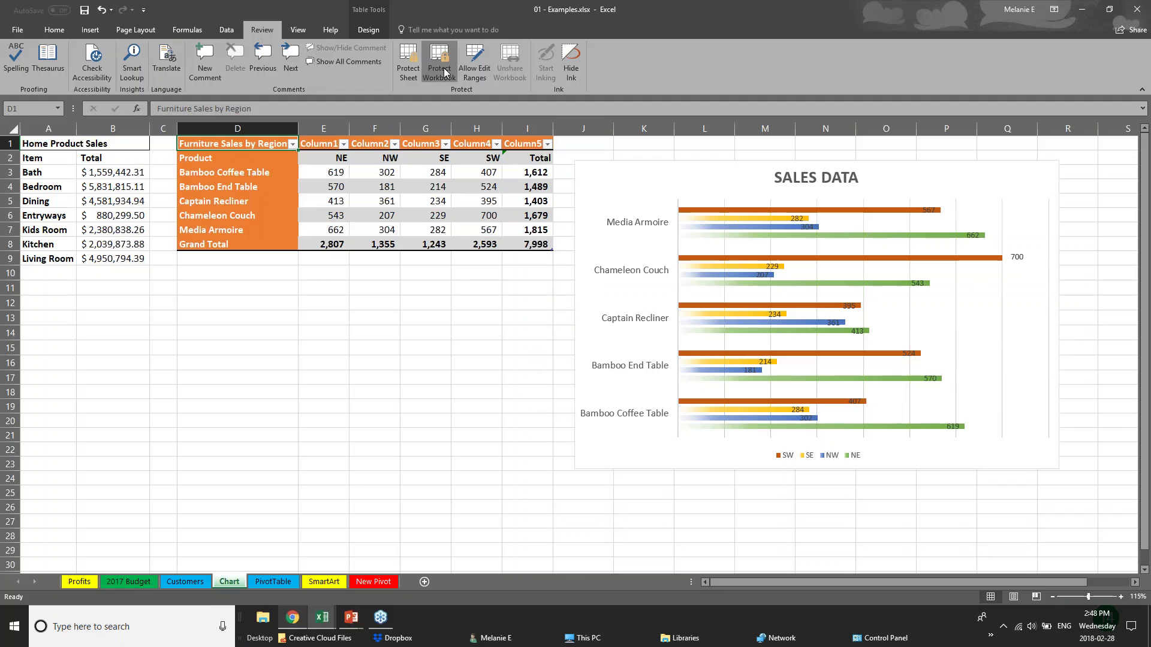
pyautogui.write('p')
pyautogui.press('Return')
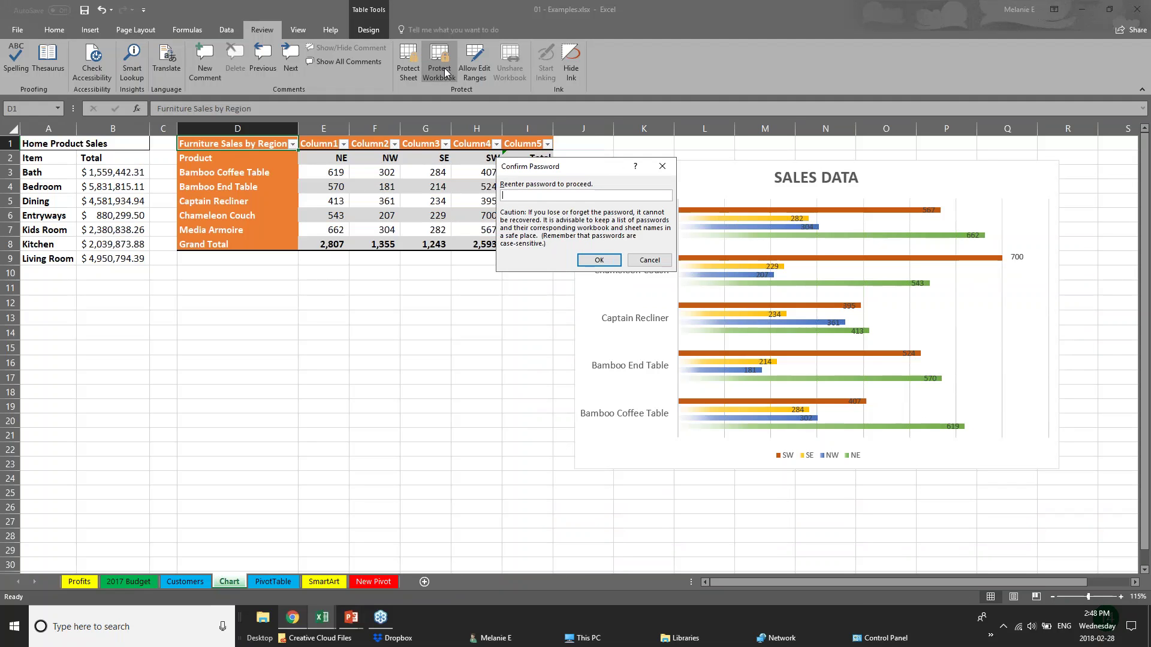
pyautogui.write('p')
pyautogui.press('Return')
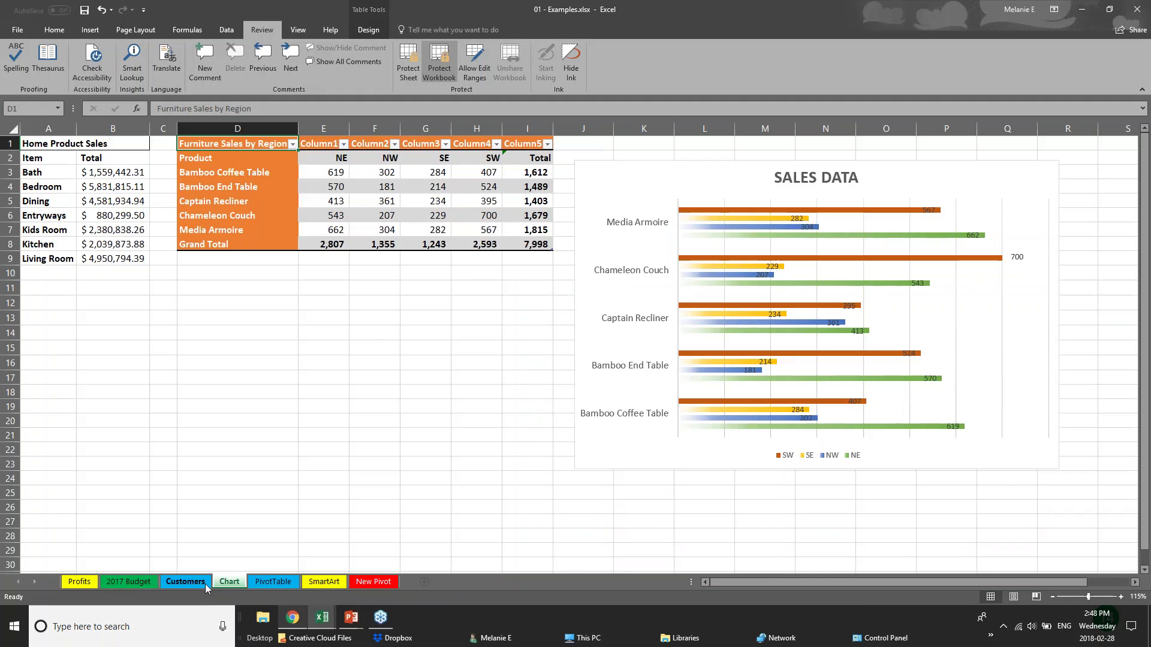
# Check the sheet commands available for PivotTable, and view the 2017 Budget, Customers and Chart sheets in the protected workbook
pyautogui.click(186, 583)
pyautogui.click(273, 582)
pyautogui.rightClick(275, 583)
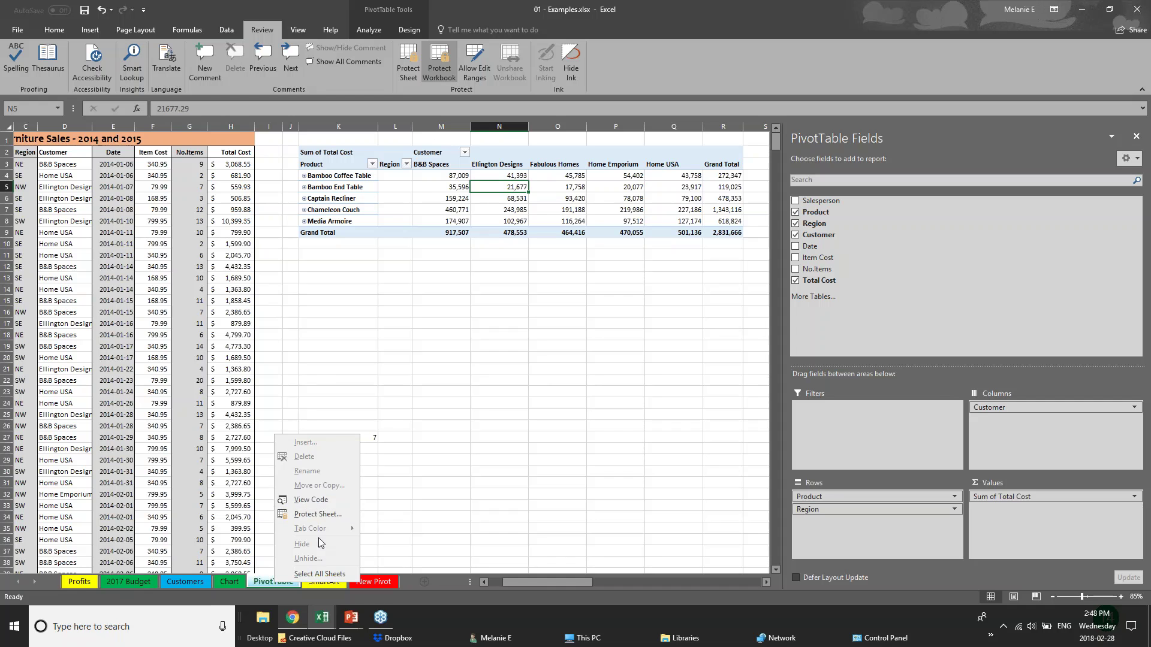
pyautogui.click(189, 570)
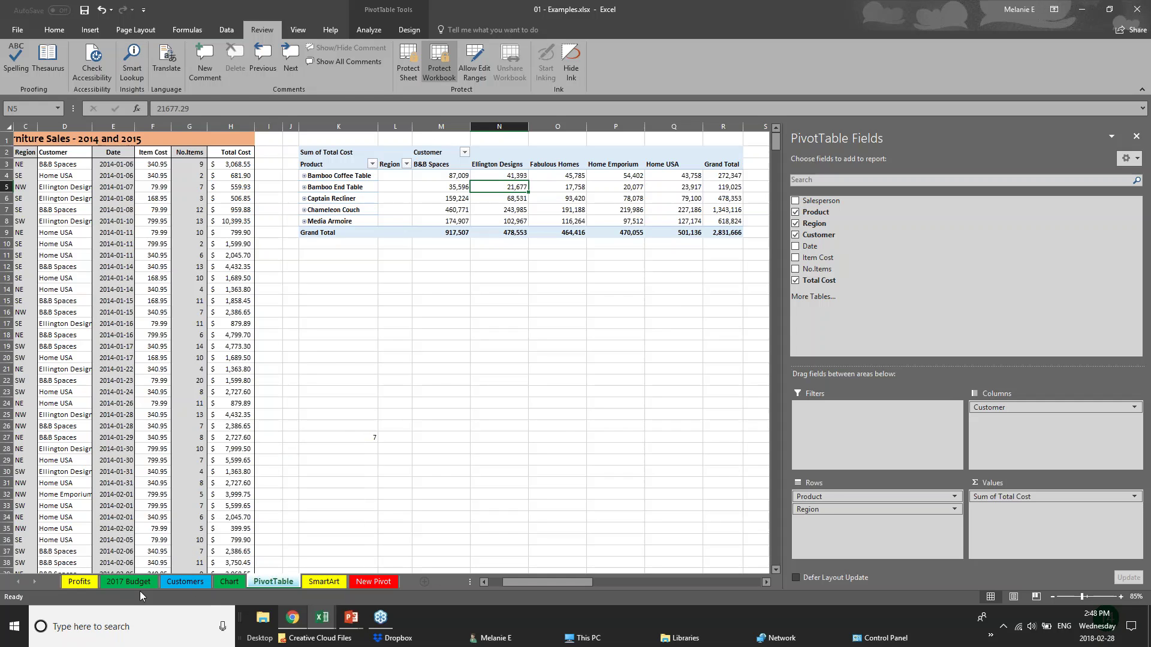
pyautogui.click(152, 581)
pyautogui.click(198, 582)
pyautogui.click(229, 581)
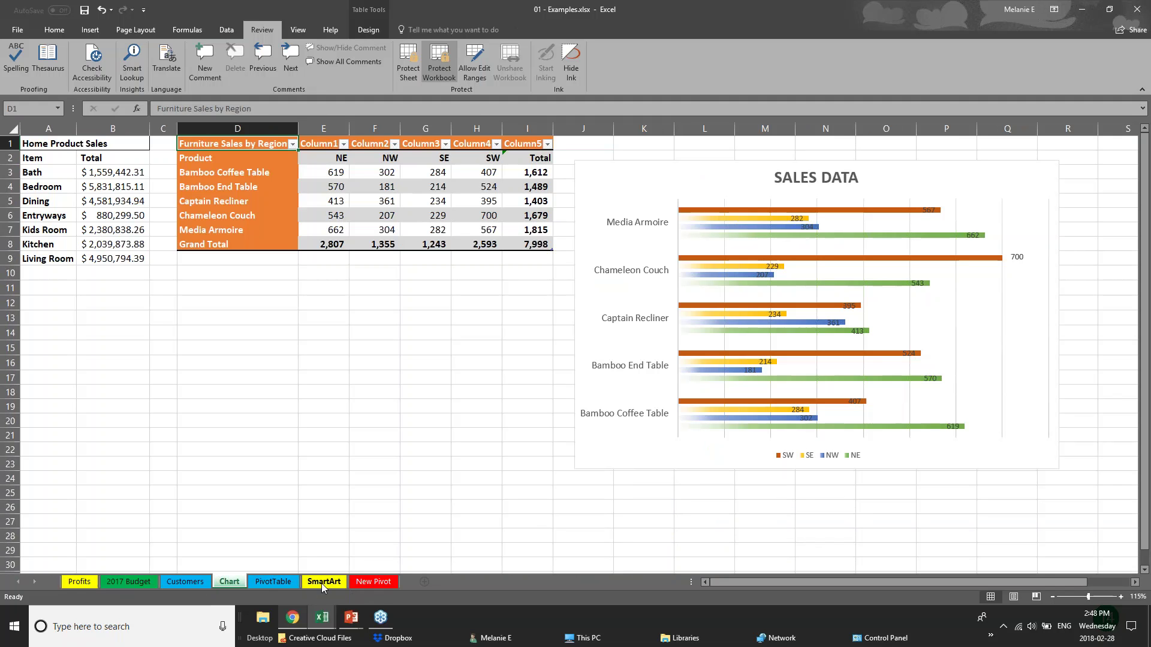
# Remove the workbook structure protection by entering its password
pyautogui.click(436, 54)
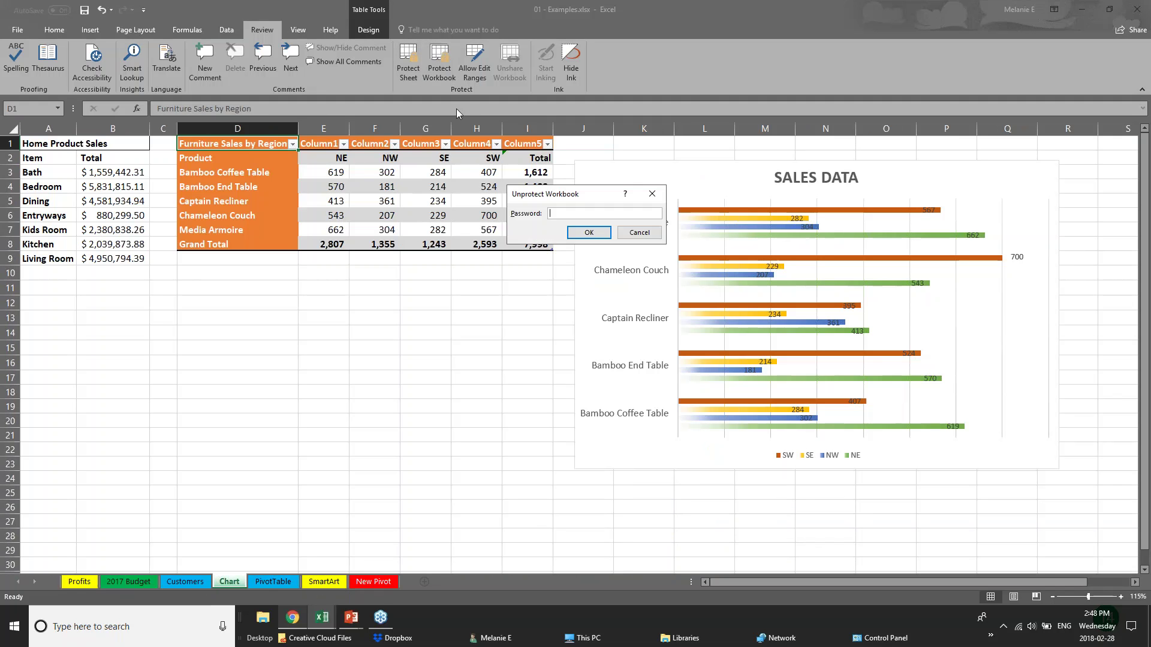
pyautogui.press('Escape')
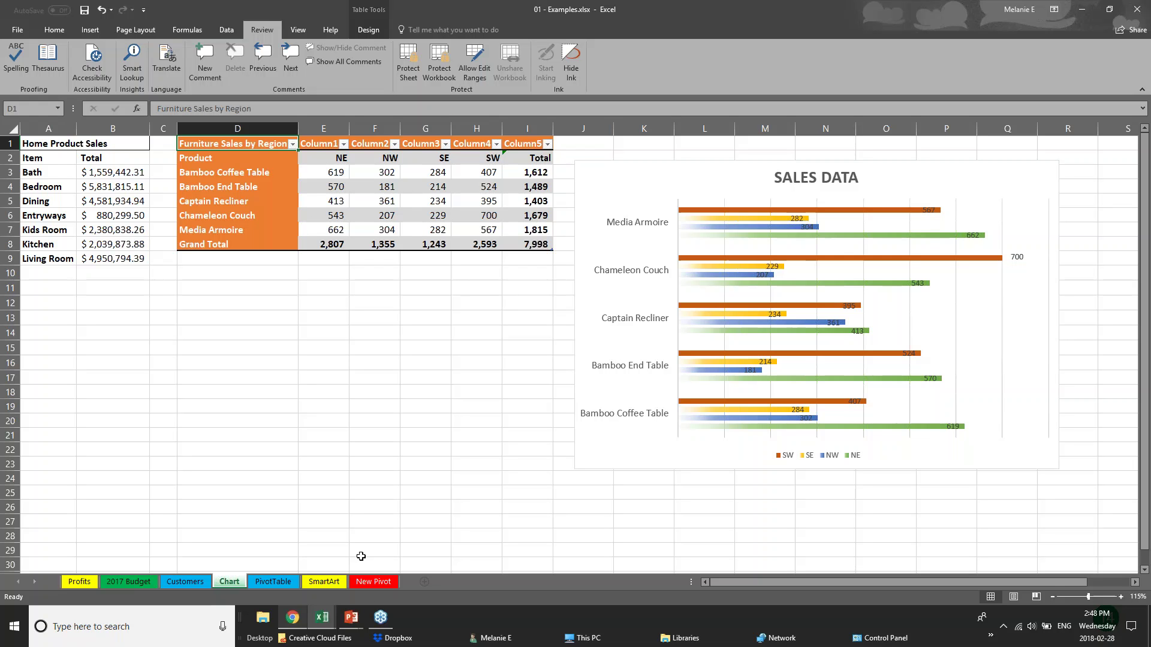
pyautogui.click(351, 618)
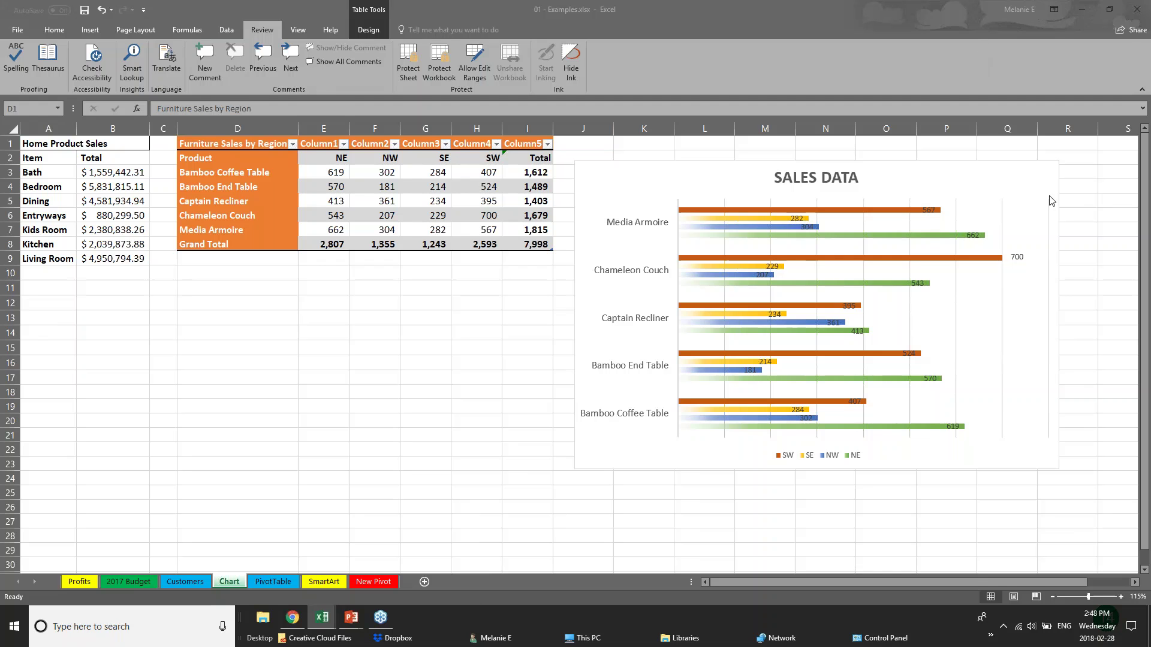
# Upload a copy of the Examples workbook to the personal OneDrive for sharing
pyautogui.click(1123, 33)
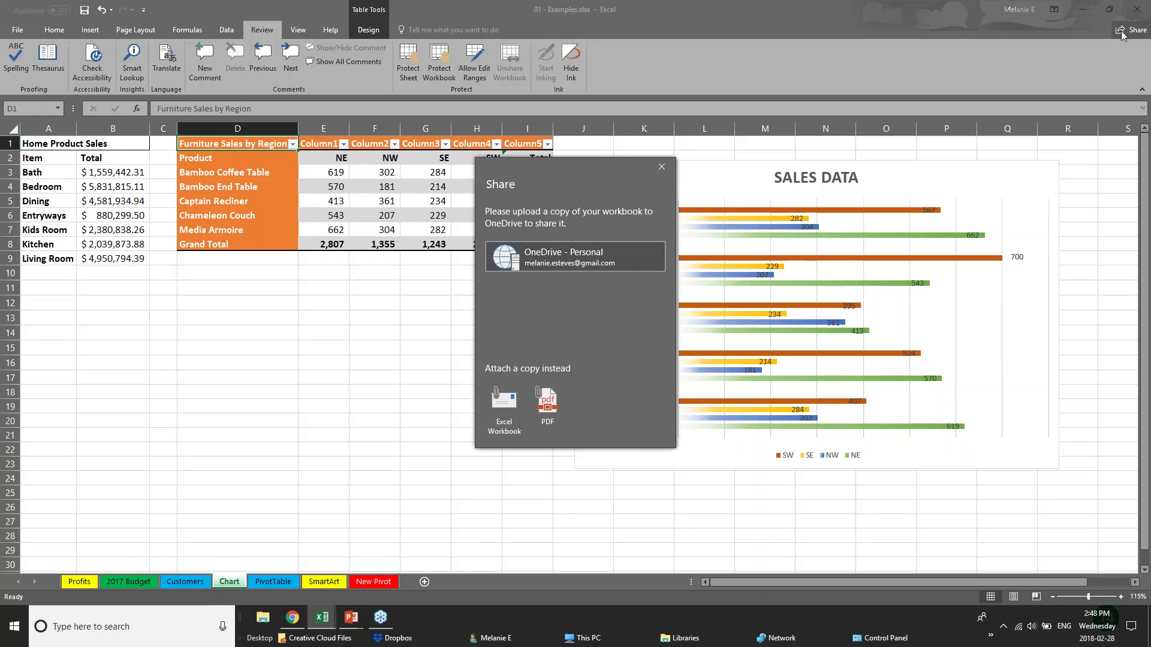
pyautogui.click(502, 259)
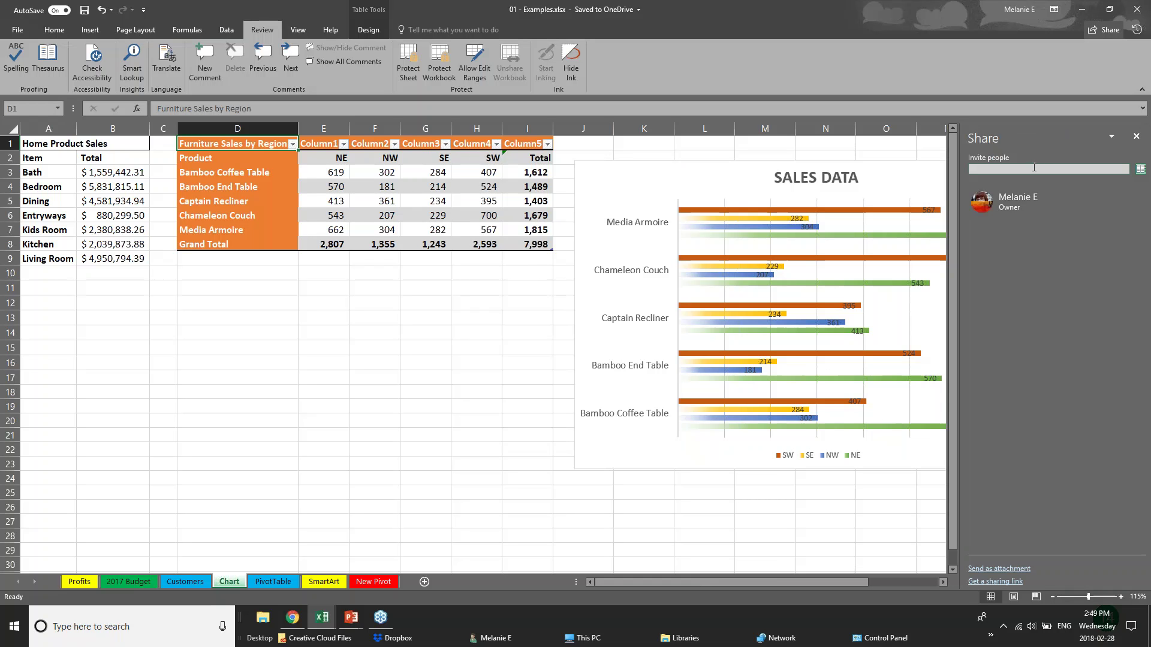
# Enter a contact's e-mail as invitee with Can edit permission, and leave sharing without sending the invitation
pyautogui.write('c')
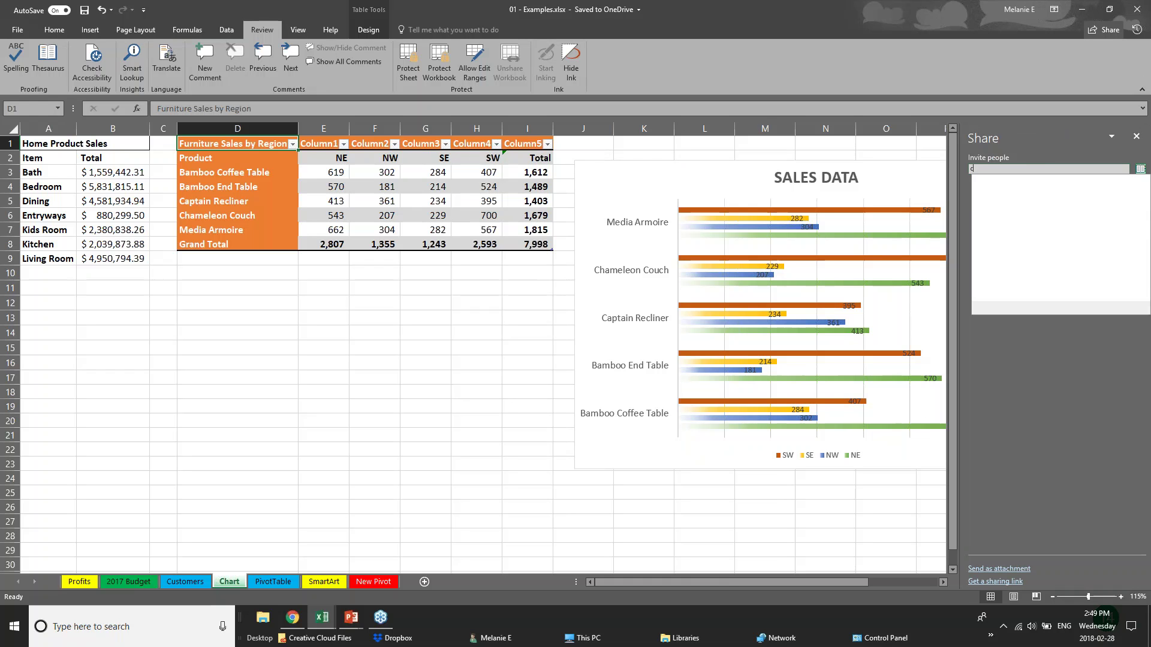
pyautogui.write('hery')
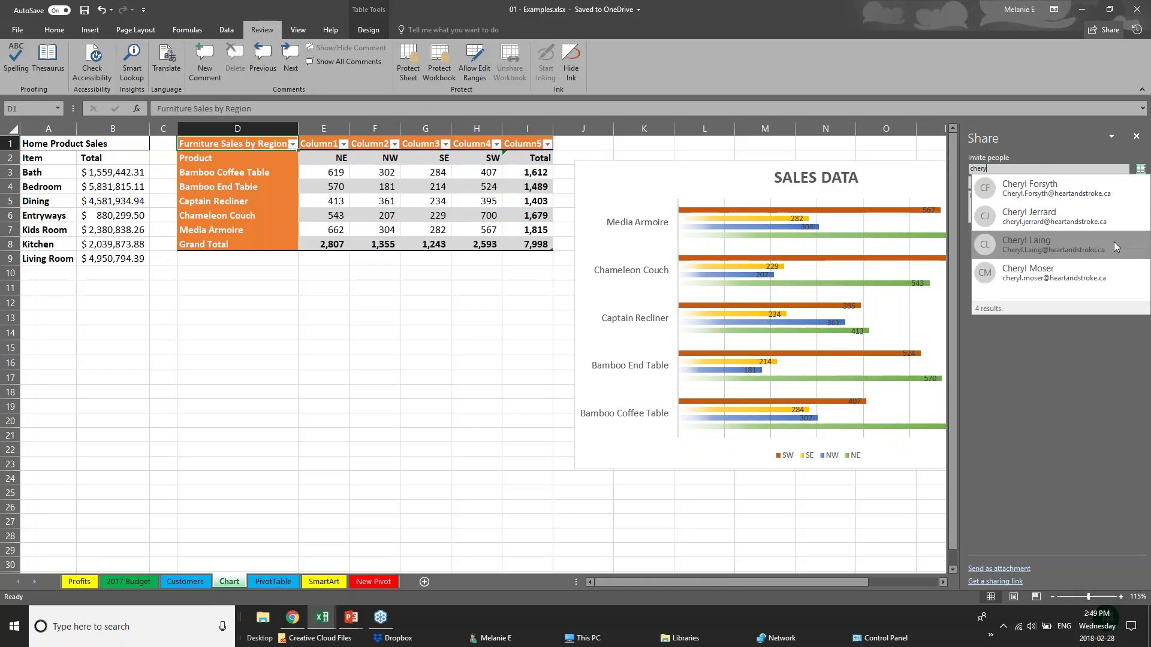
pyautogui.click(1084, 250)
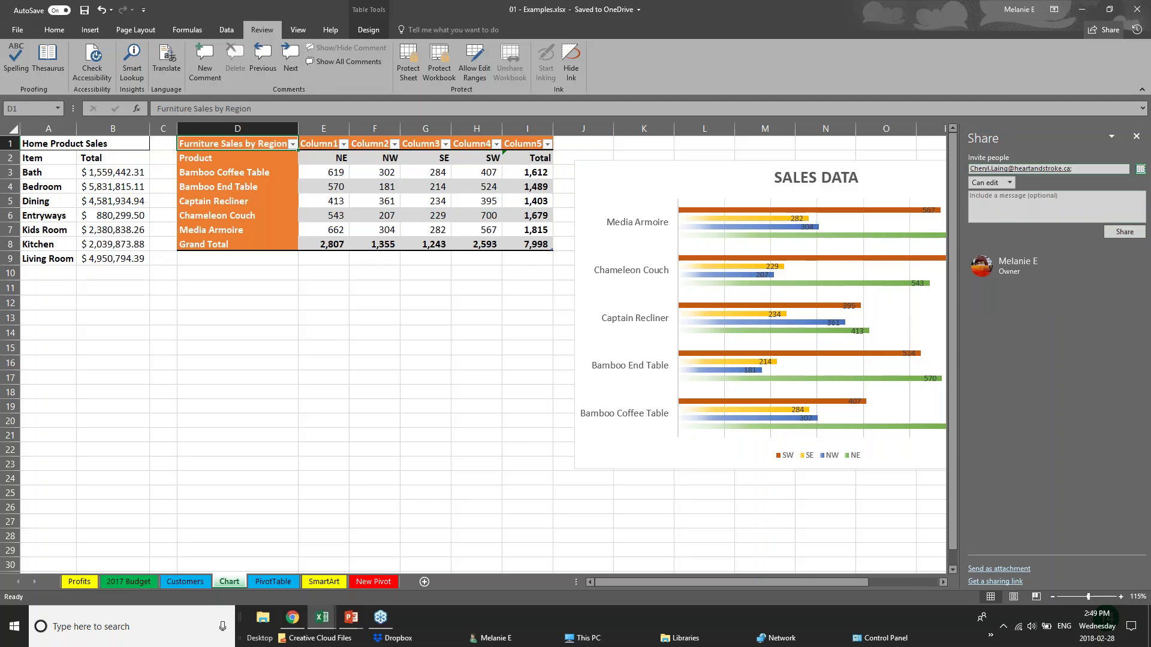
pyautogui.click(1009, 182)
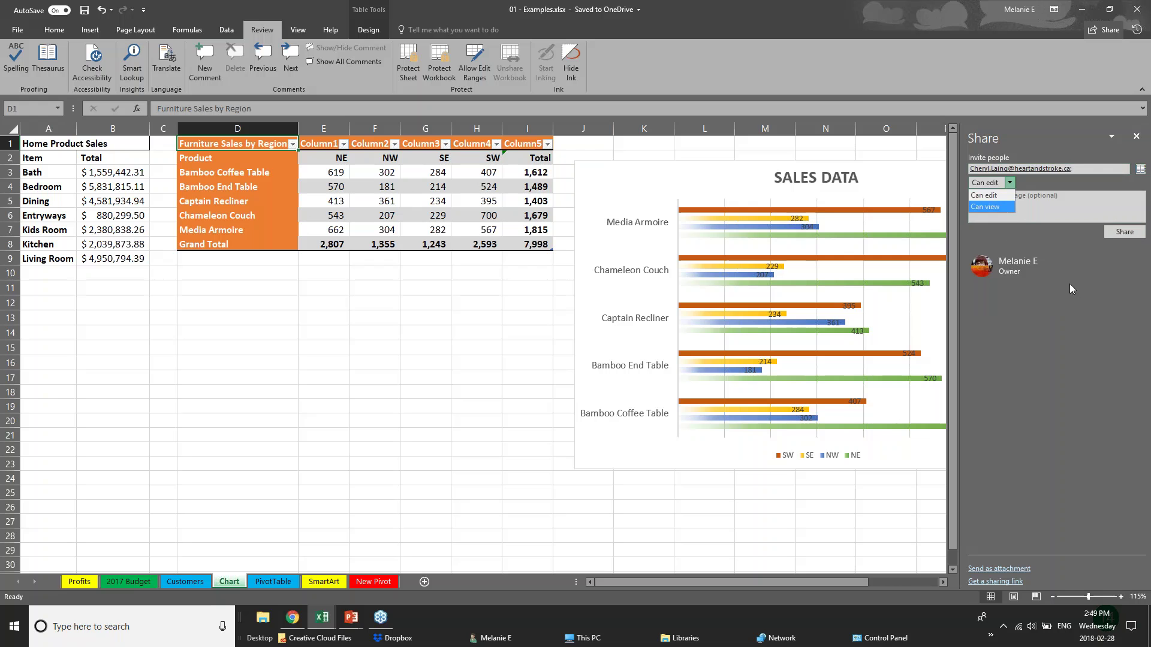
pyautogui.click(998, 196)
pyautogui.click(1136, 137)
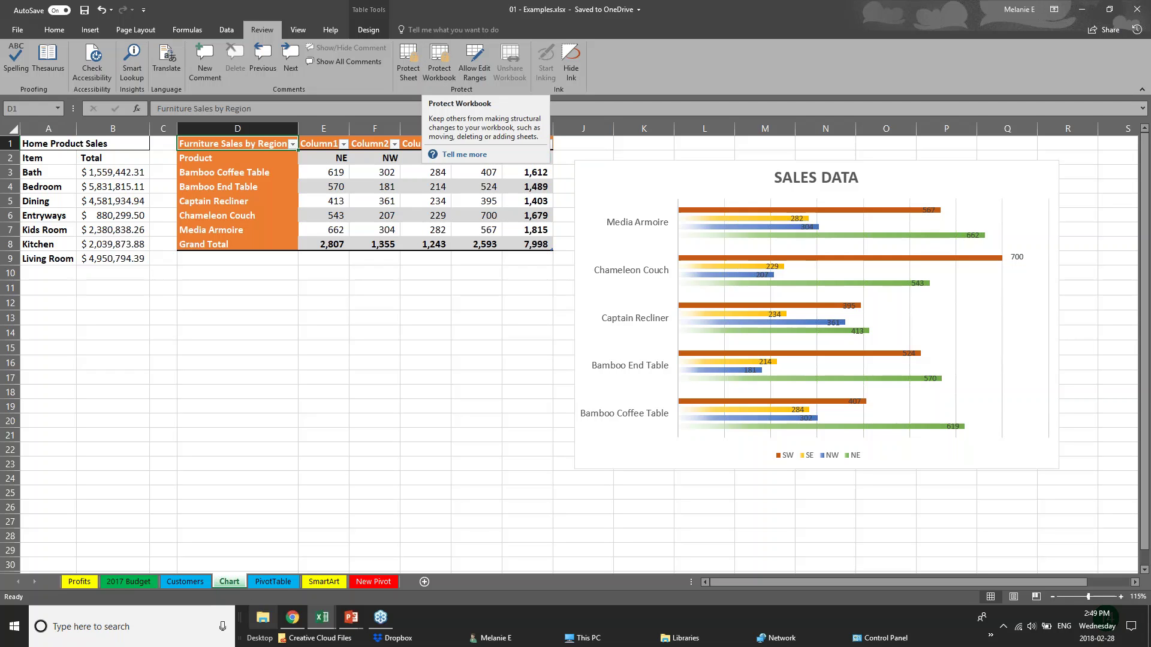
# View the Quick Analysis Tool slide in the PowerPoint slide show, and switch to Webinar Sample Workbook v1 in Excel
pyautogui.click(351, 617)
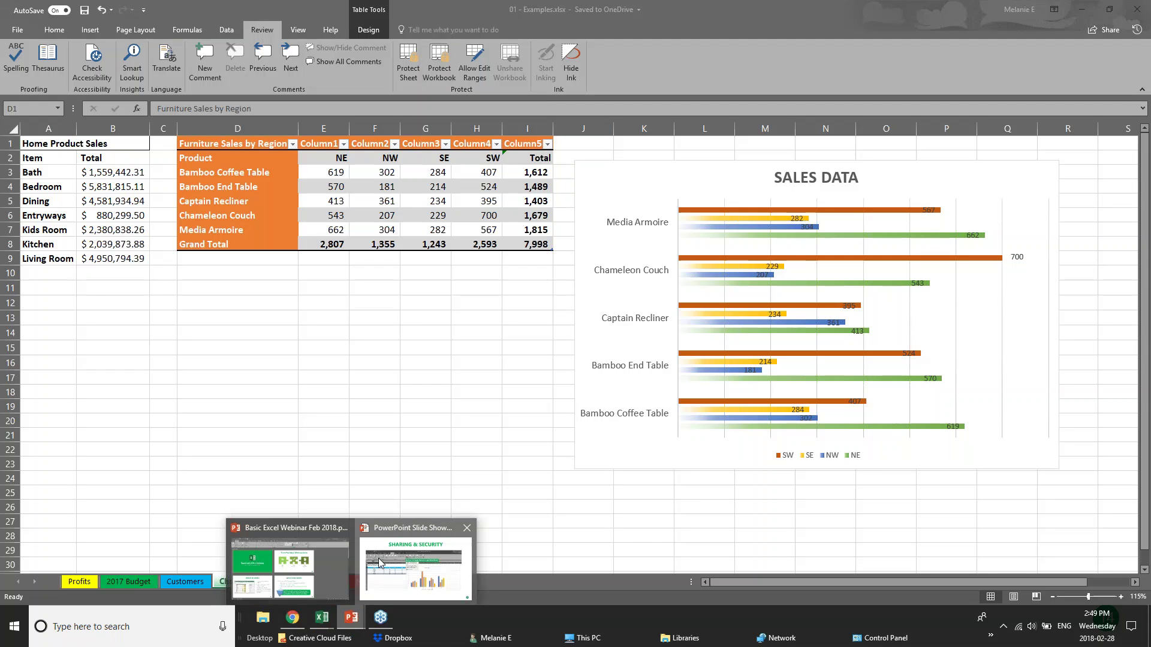
pyautogui.click(379, 562)
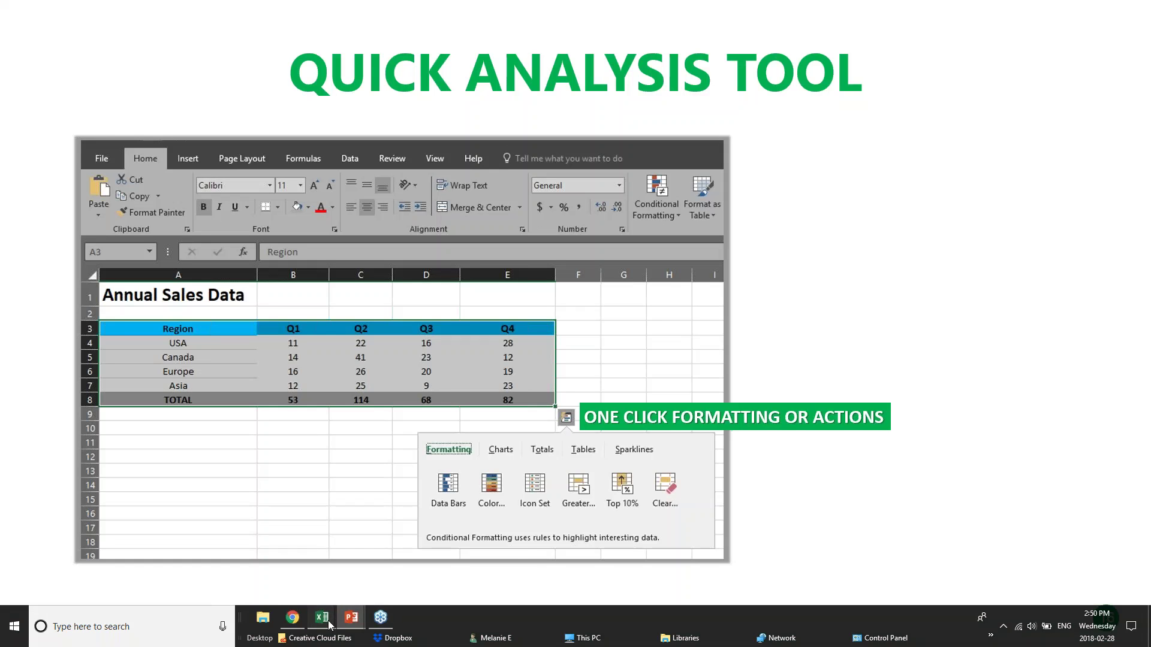
pyautogui.moveTo(328, 625)
pyautogui.click(462, 566)
pyautogui.click(426, 268)
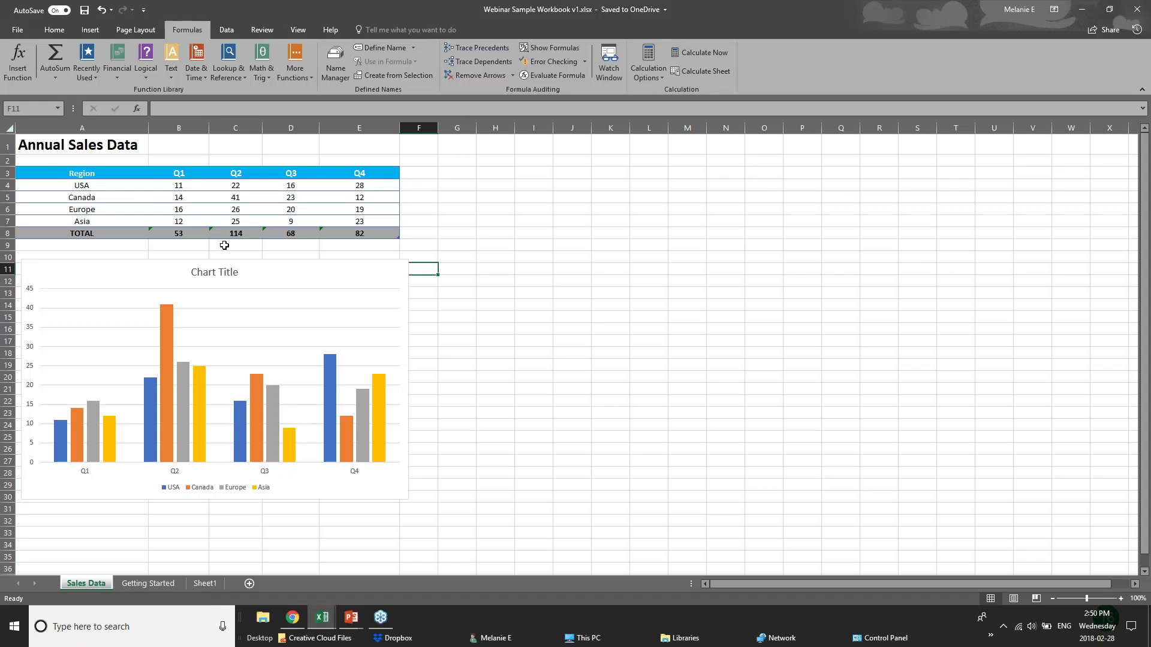
# Apply Quick Analysis color scale formatting to the Annual Sales Data table in A3:E8
pyautogui.moveTo(91, 178); pyautogui.dragTo(382, 230)
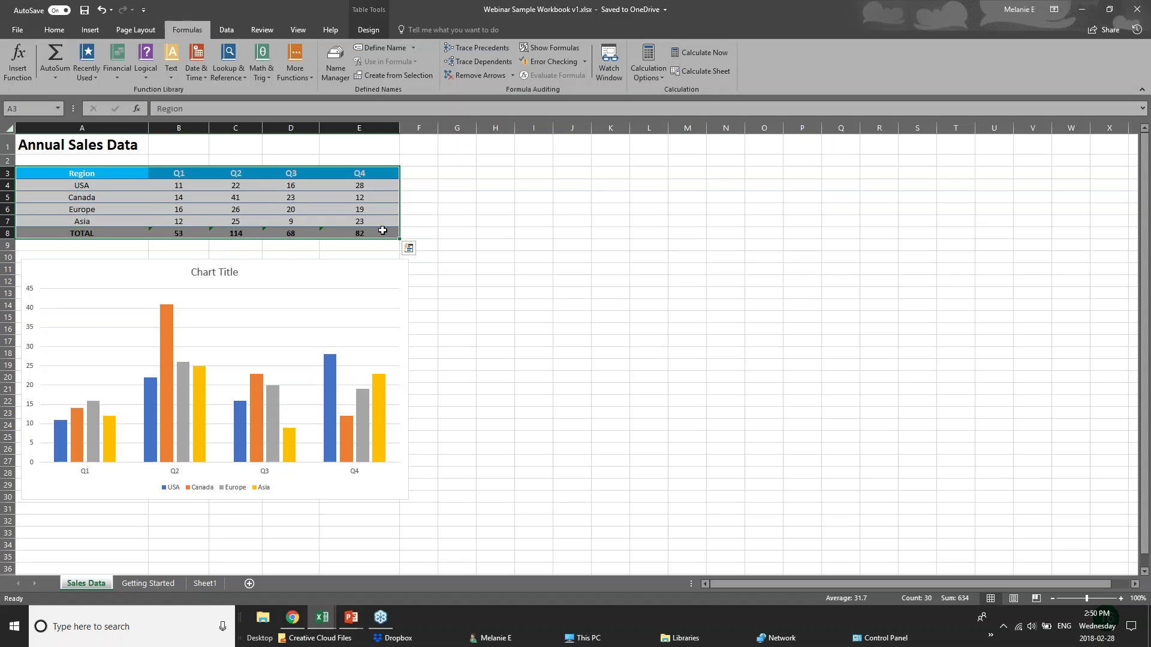
pyautogui.click(409, 249)
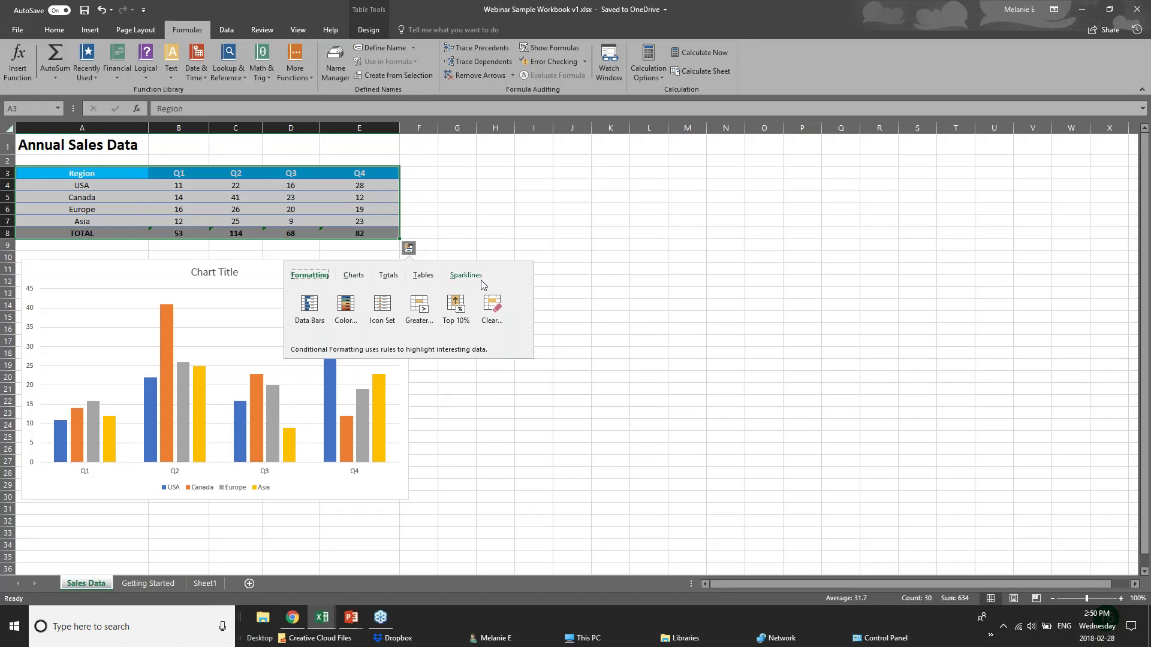
pyautogui.click(388, 277)
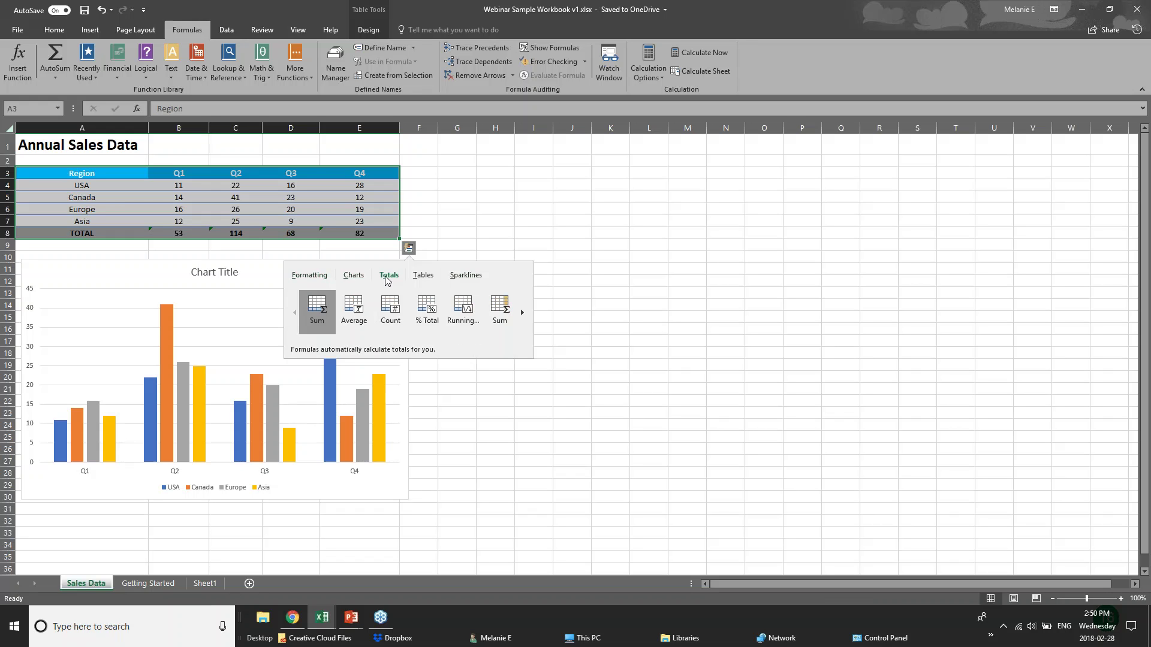
pyautogui.click(307, 277)
pyautogui.click(347, 323)
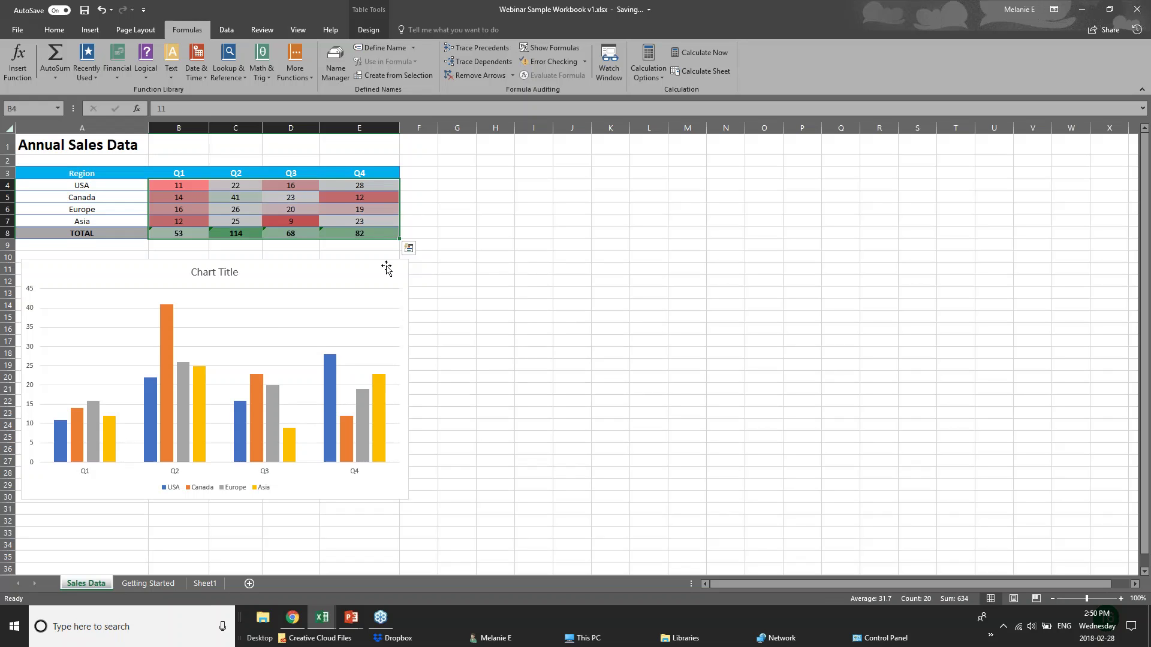
# Add Quick Analysis data bars and a Greater Than rule using Light Red Fill with Dark Red Text to the quarterly figures
pyautogui.click(411, 252)
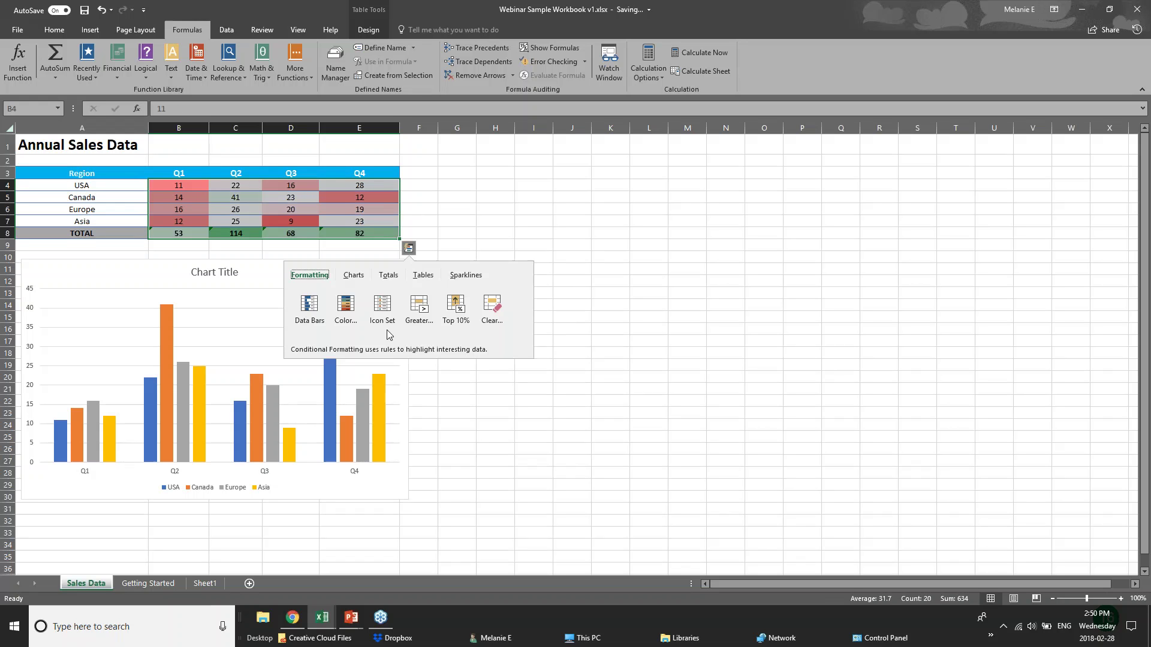
pyautogui.click(306, 313)
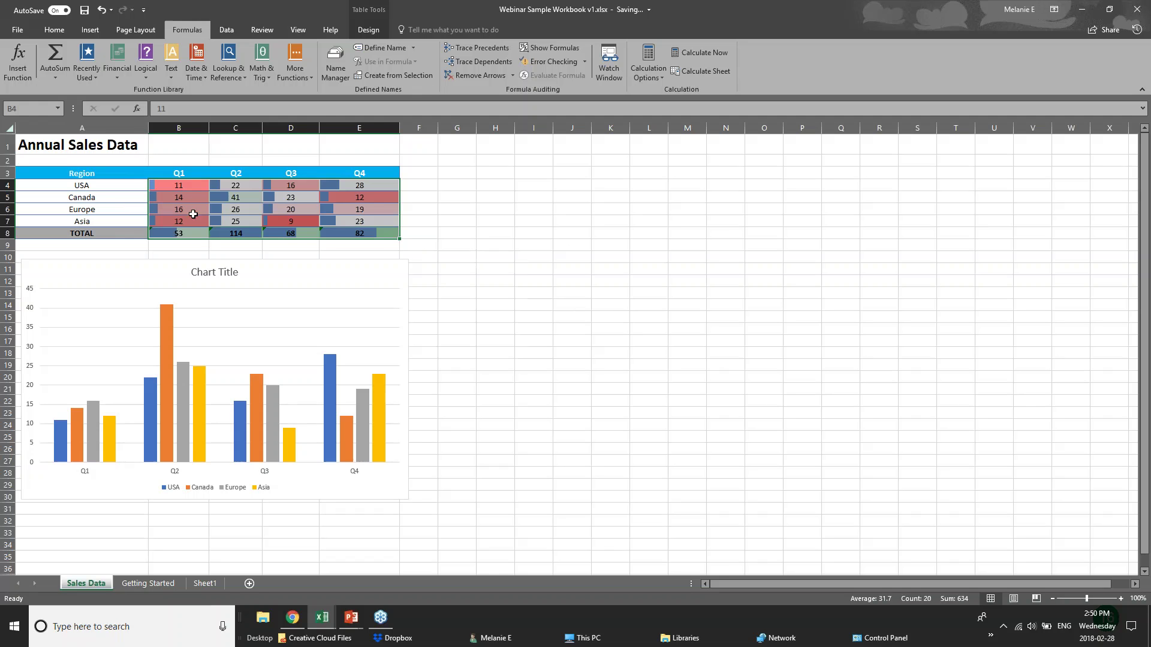
pyautogui.click(409, 248)
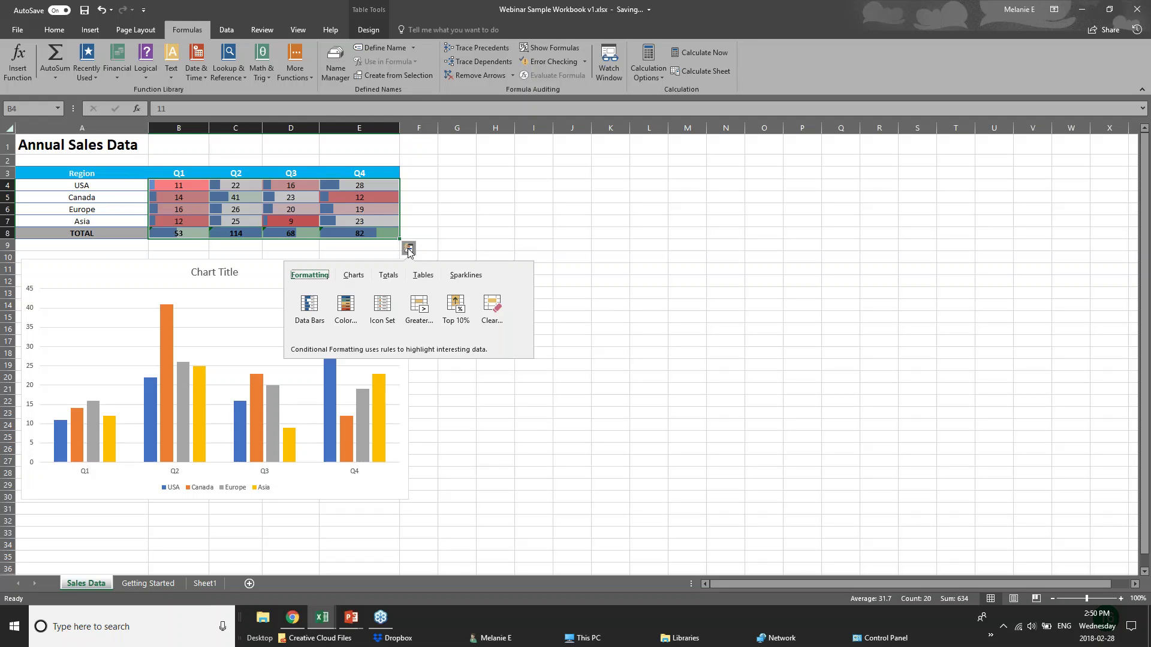
pyautogui.click(419, 313)
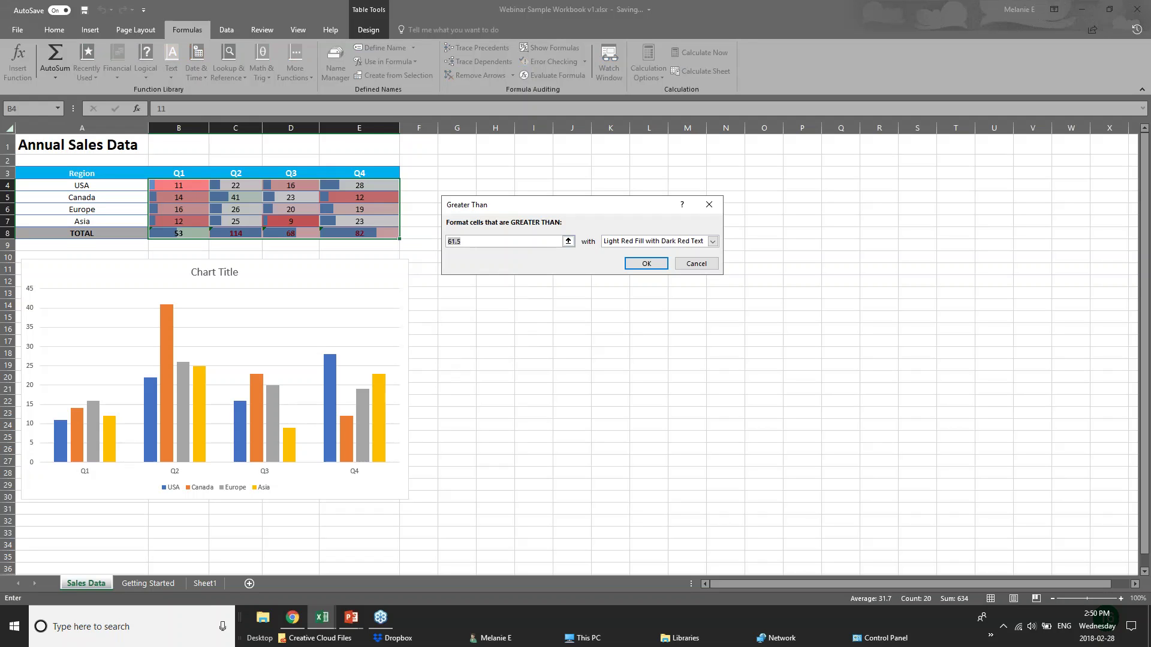
pyautogui.press('Return')
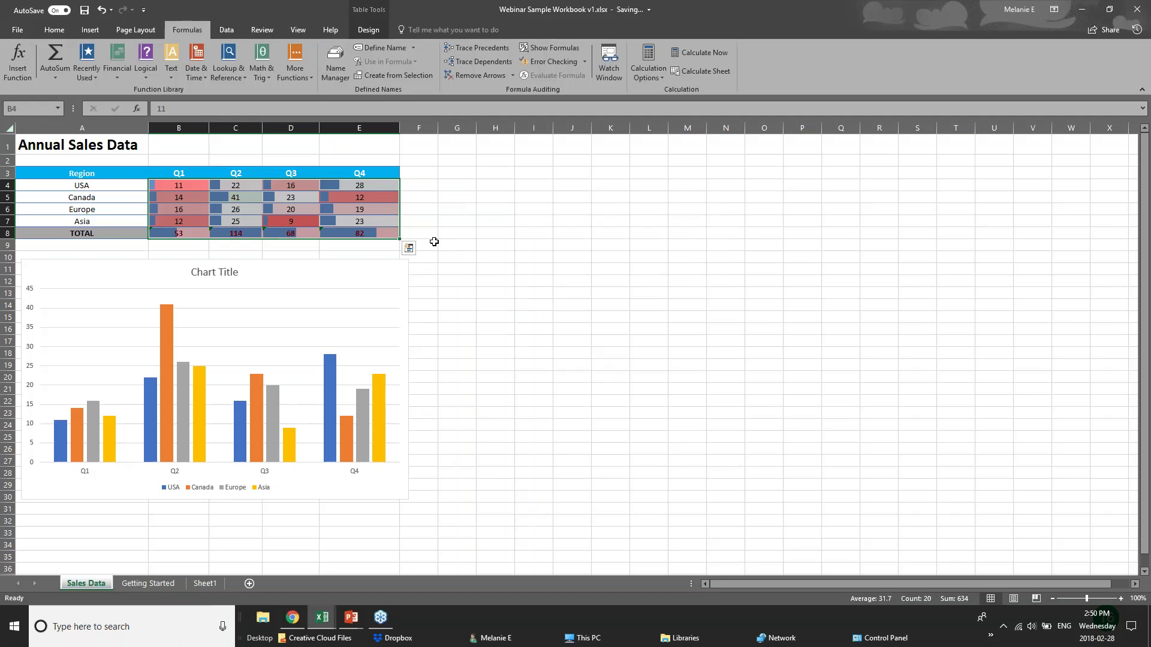
pyautogui.click(372, 275)
pyautogui.click(330, 235)
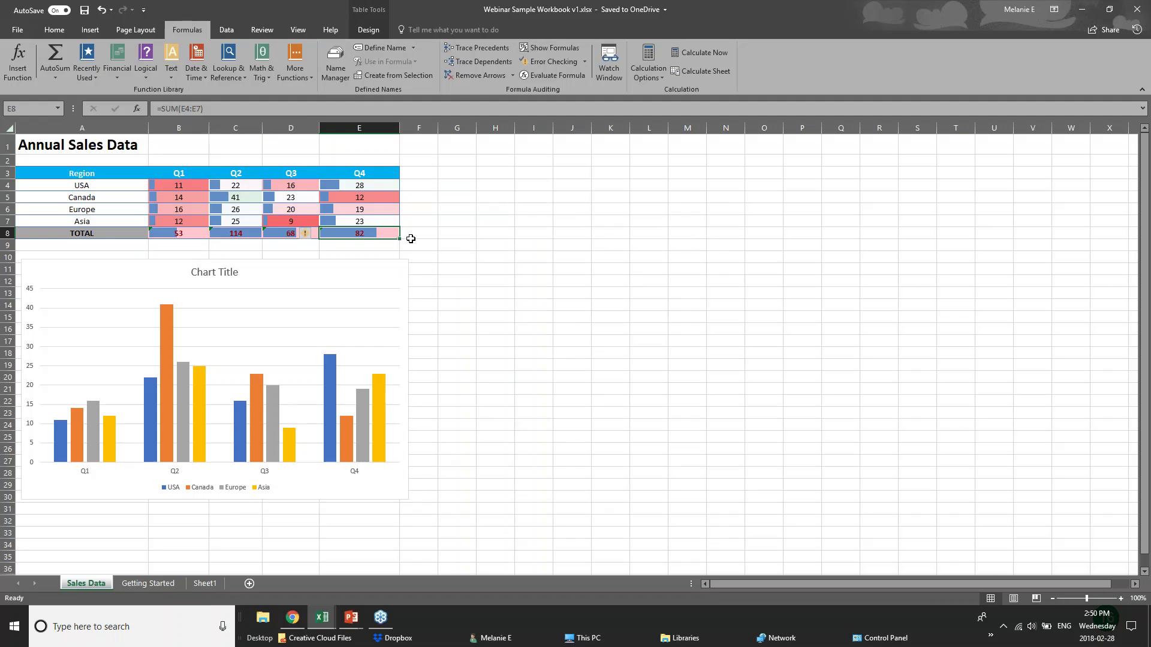
# Examine the recommended chart types that Quick Analysis offers for the Annual Sales Data table
pyautogui.click(403, 226)
pyautogui.moveTo(60, 172); pyautogui.dragTo(361, 234)
pyautogui.click(408, 249)
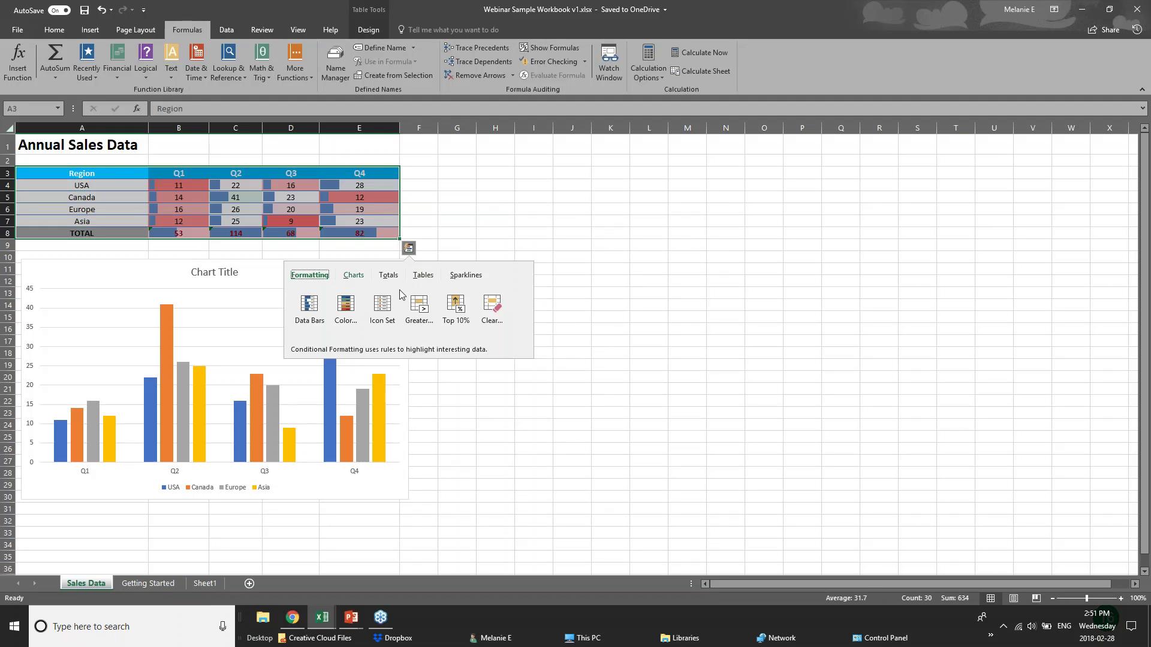
pyautogui.click(355, 276)
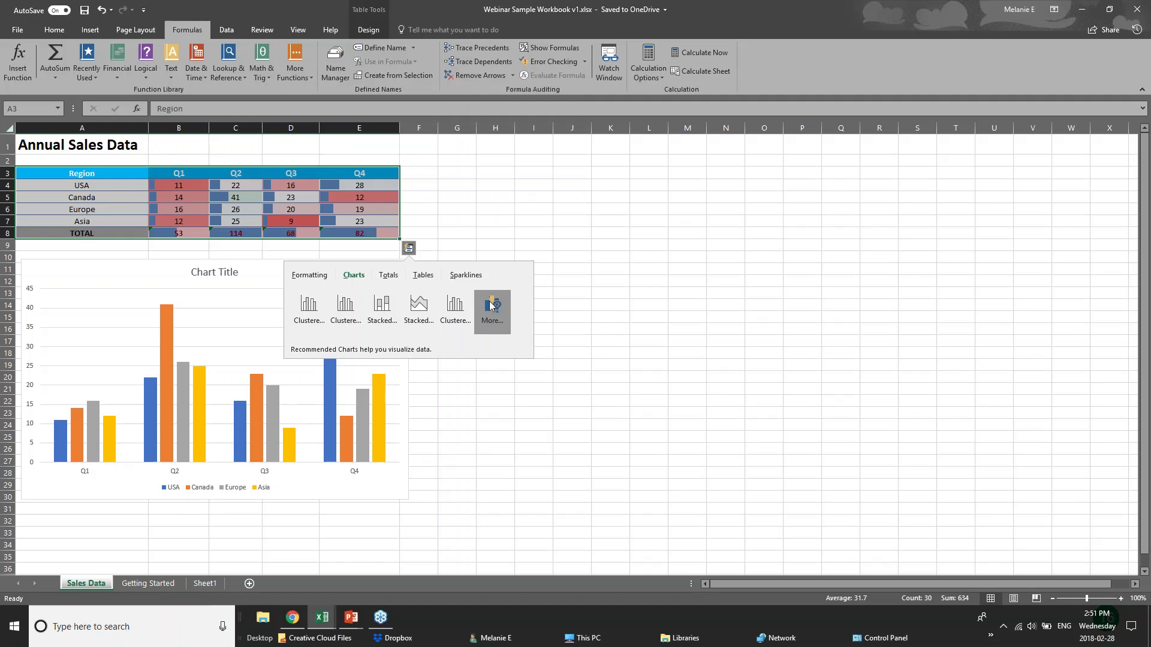
pyautogui.click(272, 172)
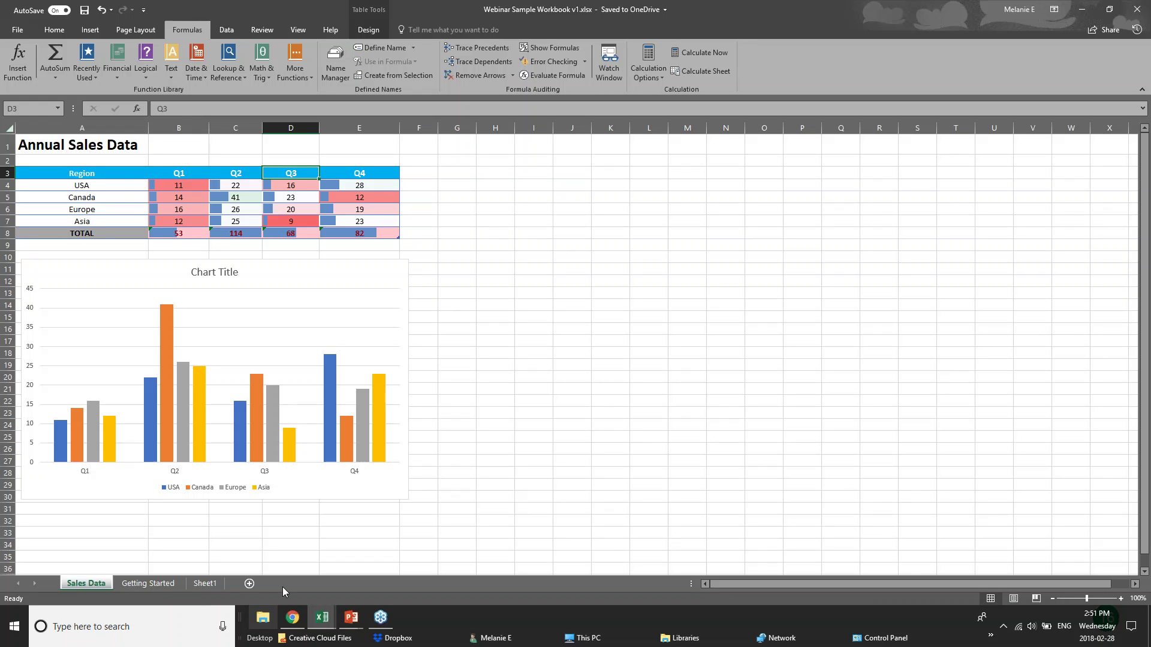
pyautogui.moveTo(84, 173); pyautogui.dragTo(289, 233)
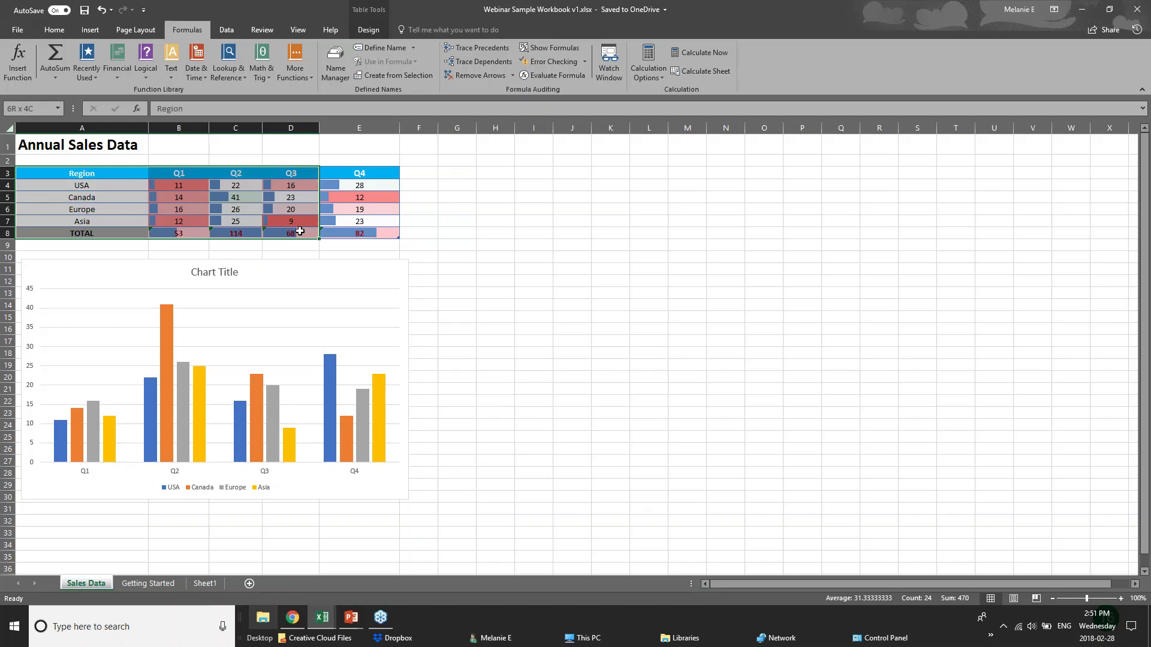
pyautogui.click(413, 233)
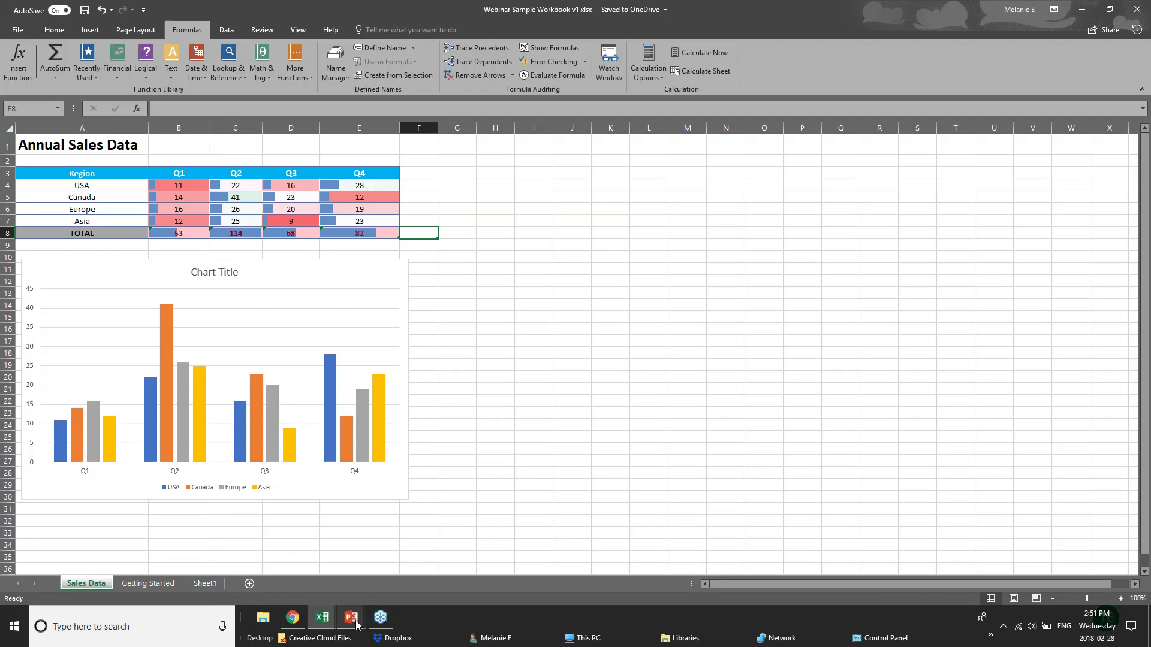
# View the New Charts slide in the PowerPoint slide show, and switch to the 01 - Examples.xlsx workbook in Excel
pyautogui.click(431, 539)
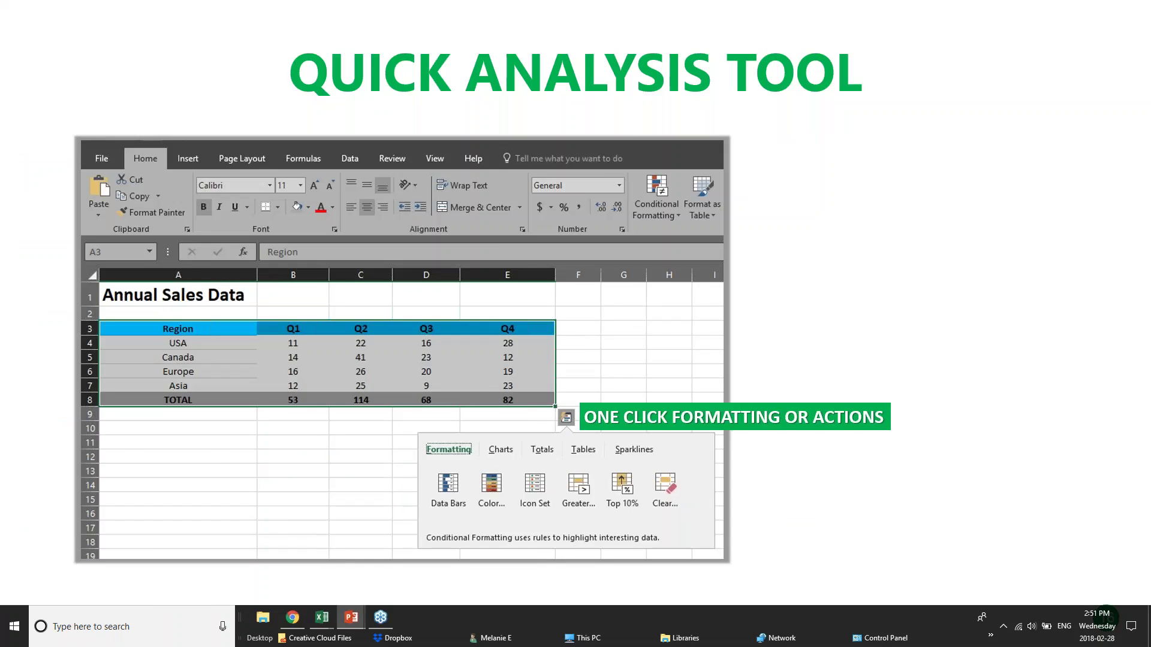
pyautogui.press('Right')
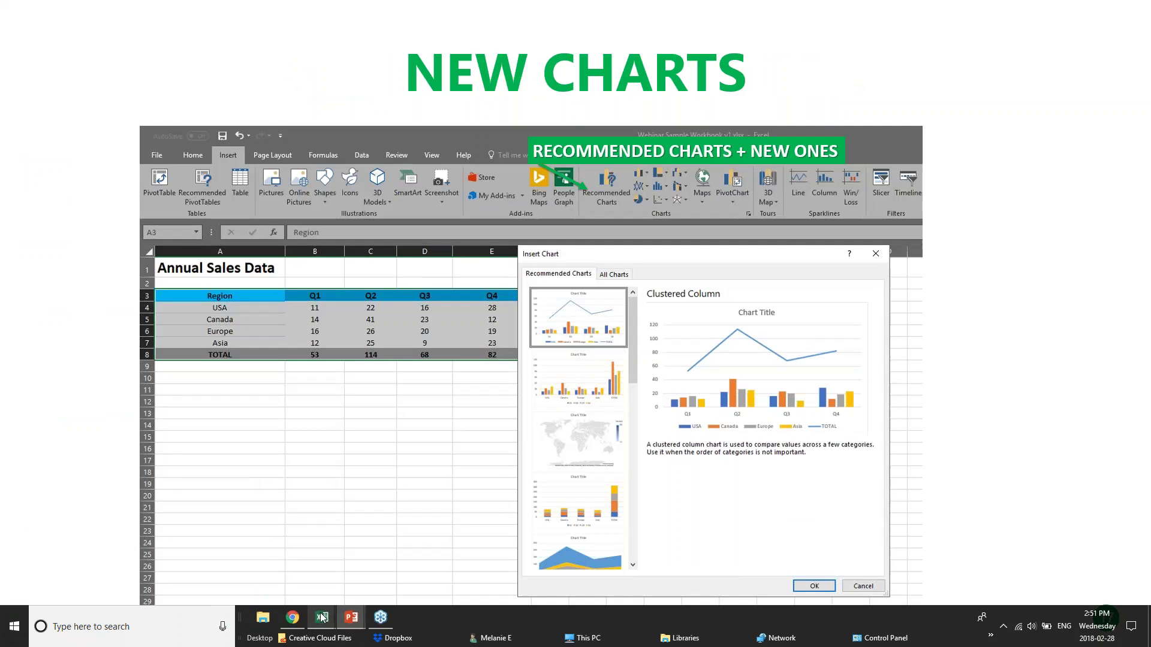
pyautogui.moveTo(321, 617)
pyautogui.click(351, 573)
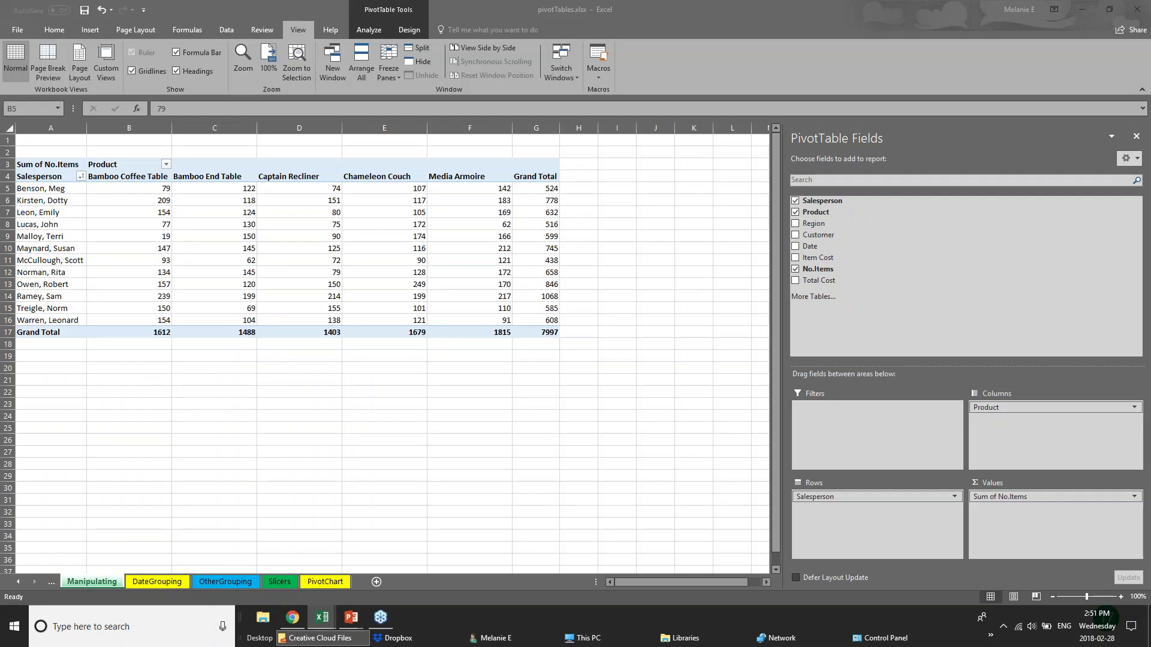
pyautogui.moveTo(312, 623)
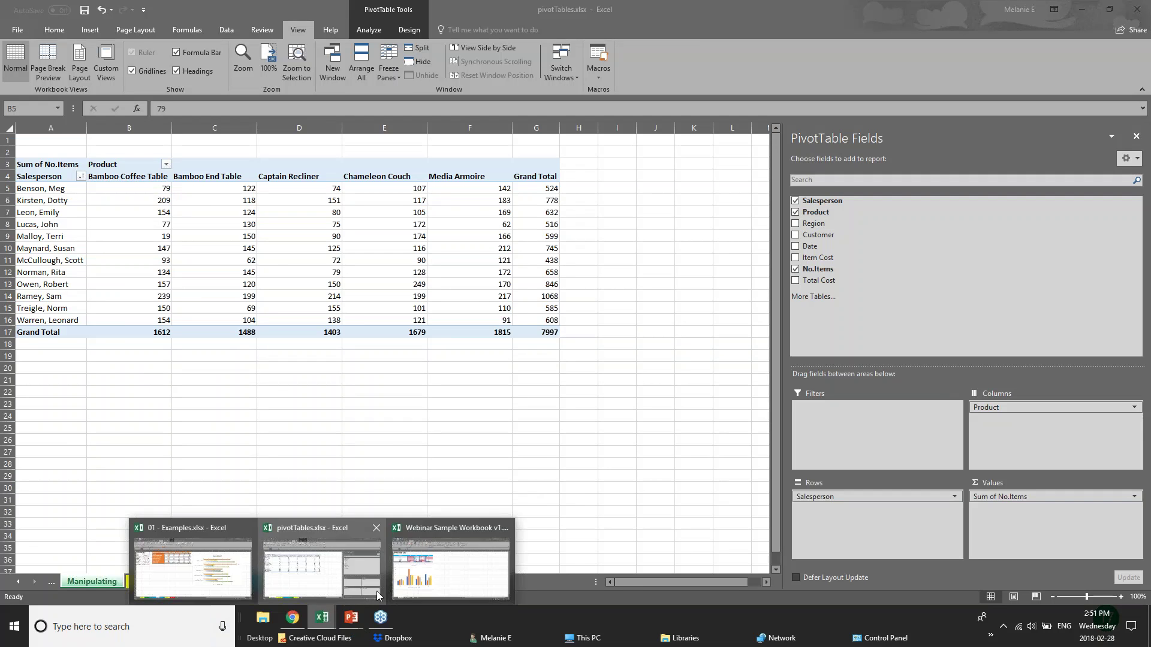
pyautogui.click(415, 580)
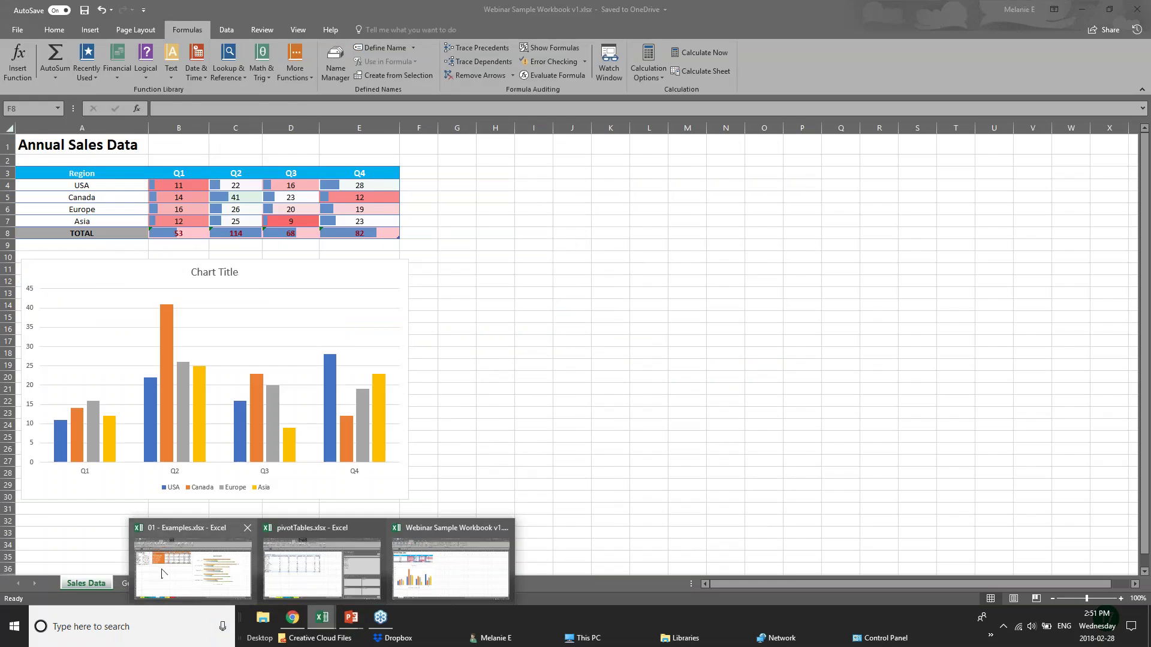
pyautogui.click(163, 573)
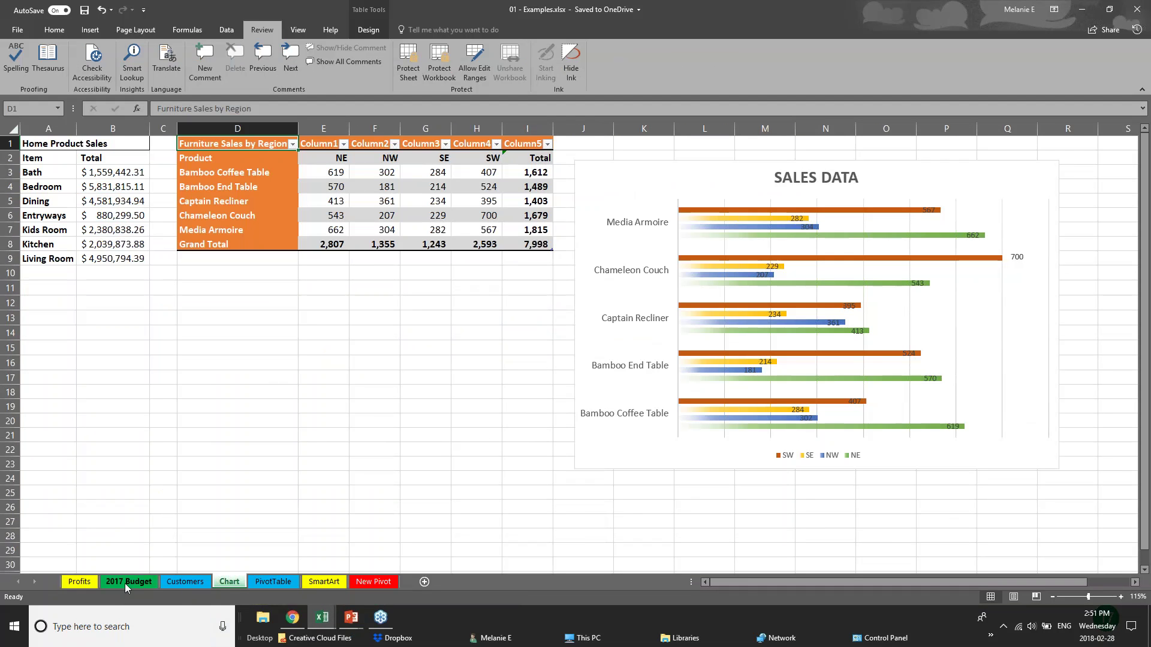
pyautogui.moveTo(459, 313); pyautogui.dragTo(459, 310)
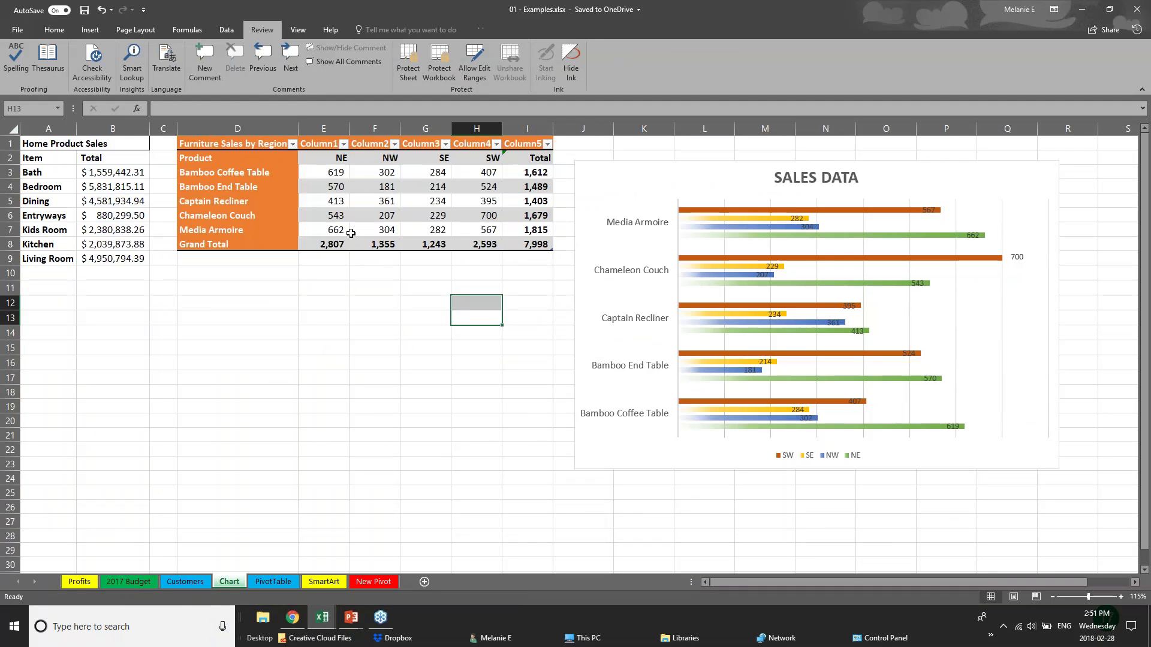
# Insert a Treemap chart from the furniture sales figures in E3:I8 on the Chart sheet
pyautogui.click(78, 30)
pyautogui.click(90, 188)
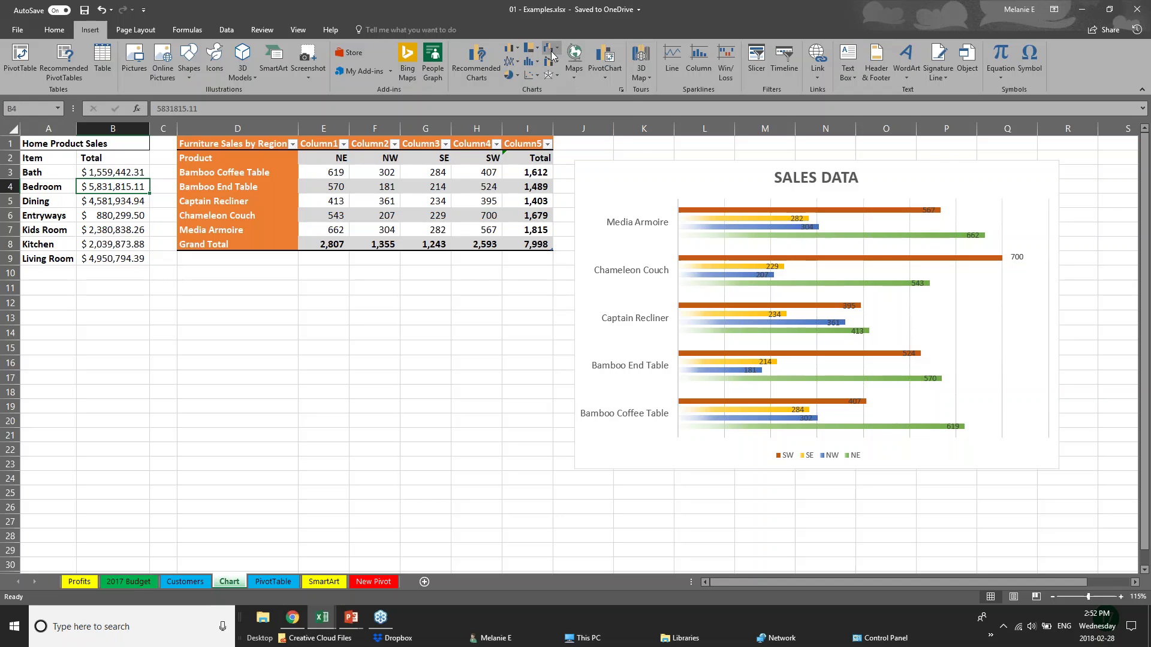
pyautogui.click(530, 50)
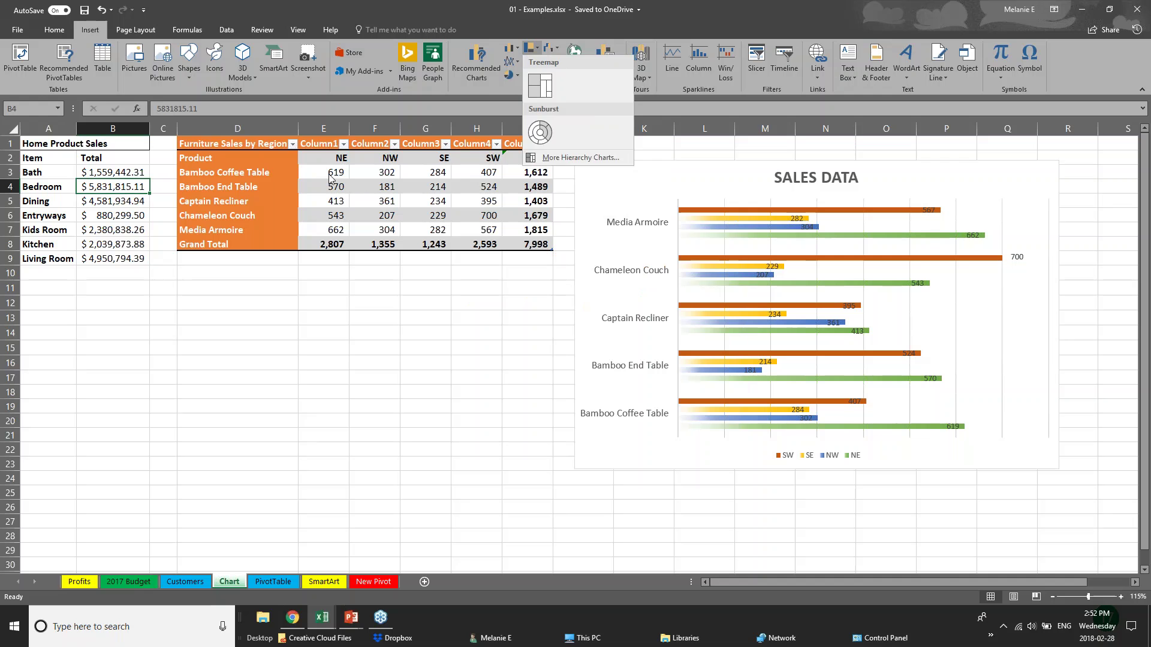
pyautogui.click(259, 146)
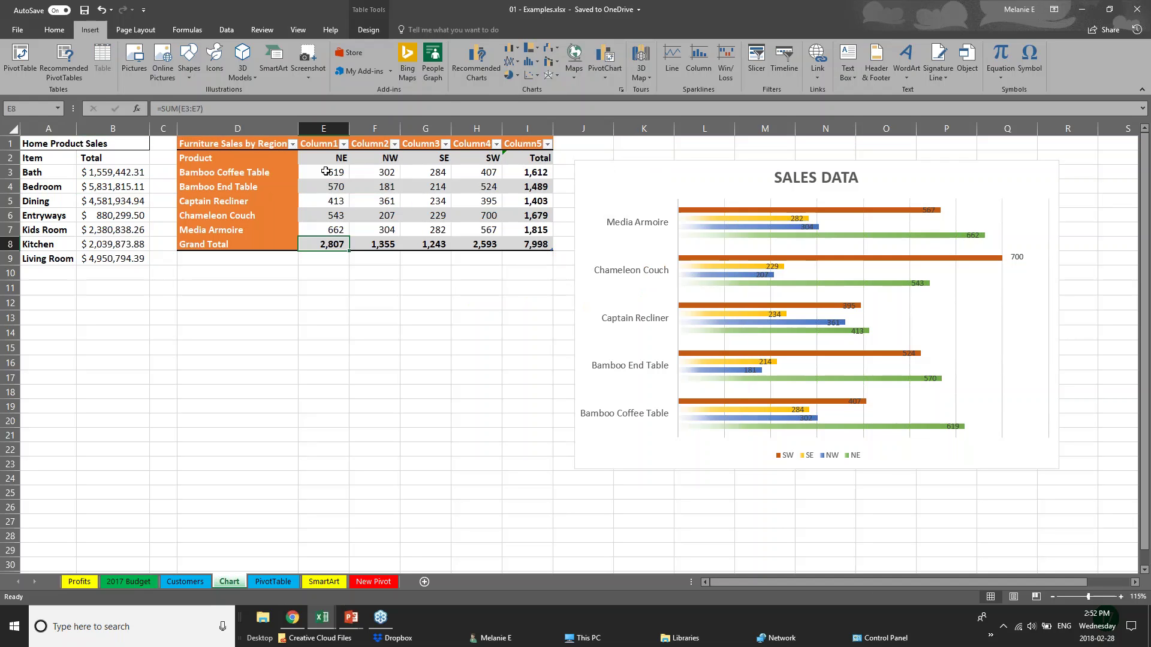
pyautogui.moveTo(325, 172); pyautogui.dragTo(446, 195)
pyautogui.moveTo(325, 172); pyautogui.dragTo(537, 246)
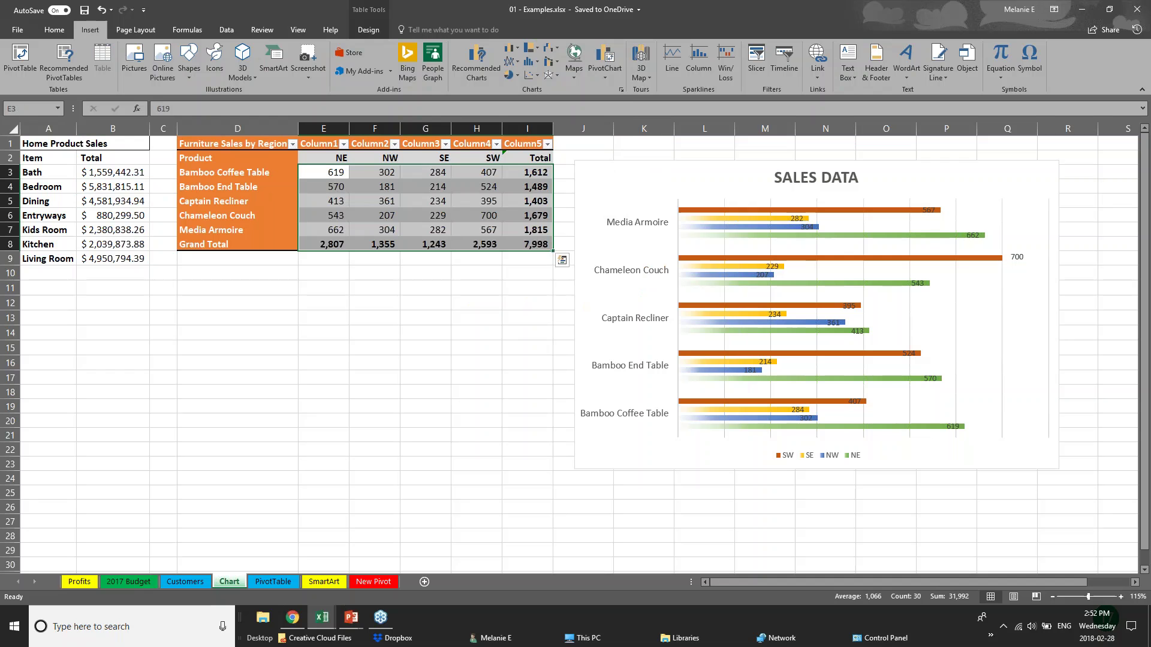
pyautogui.click(529, 48)
pyautogui.click(540, 85)
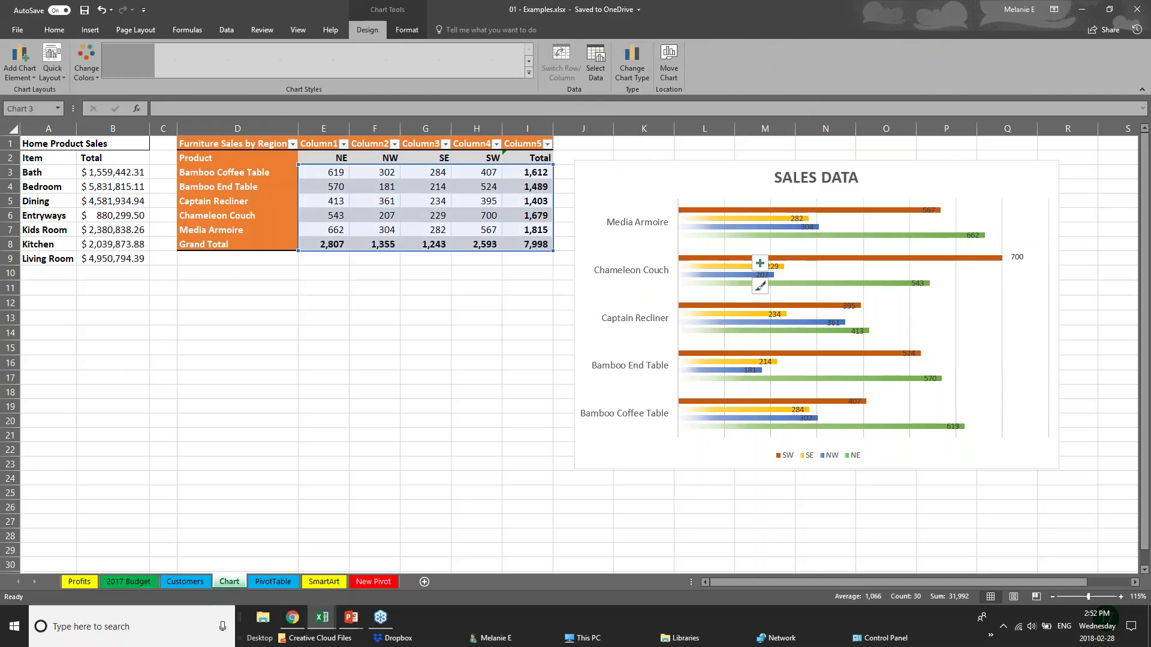
# Move the treemap chart to the empty area below the Furniture Sales by Region table, clear of the Sales Data chart
pyautogui.click(571, 462)
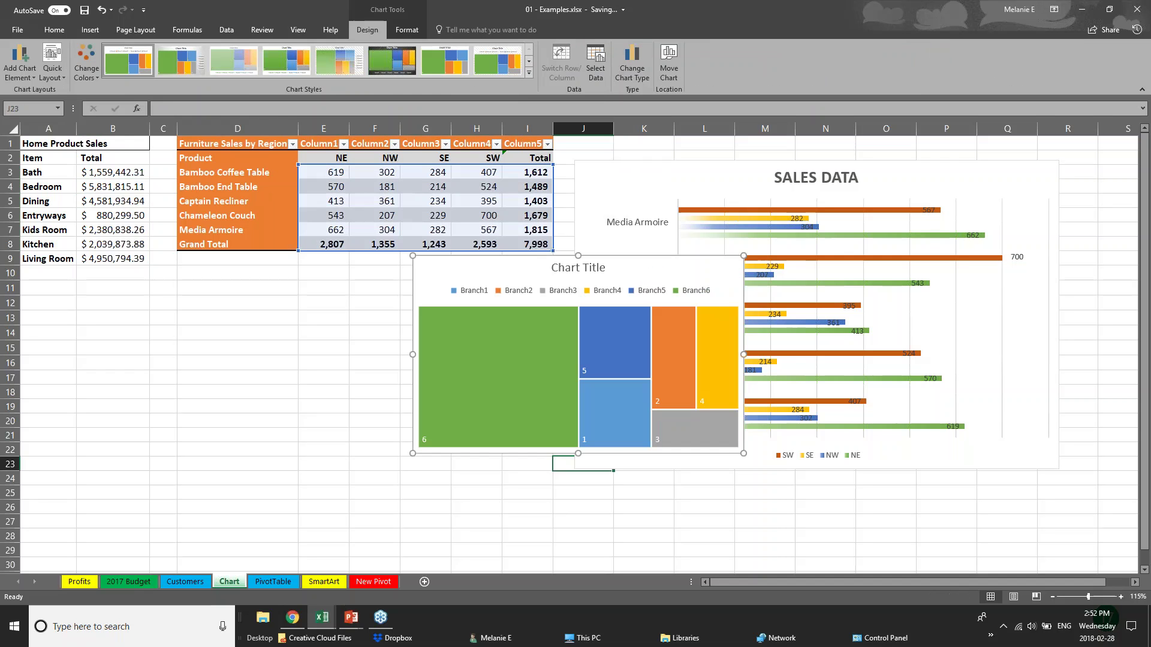
pyautogui.click(487, 463)
pyautogui.click(548, 317)
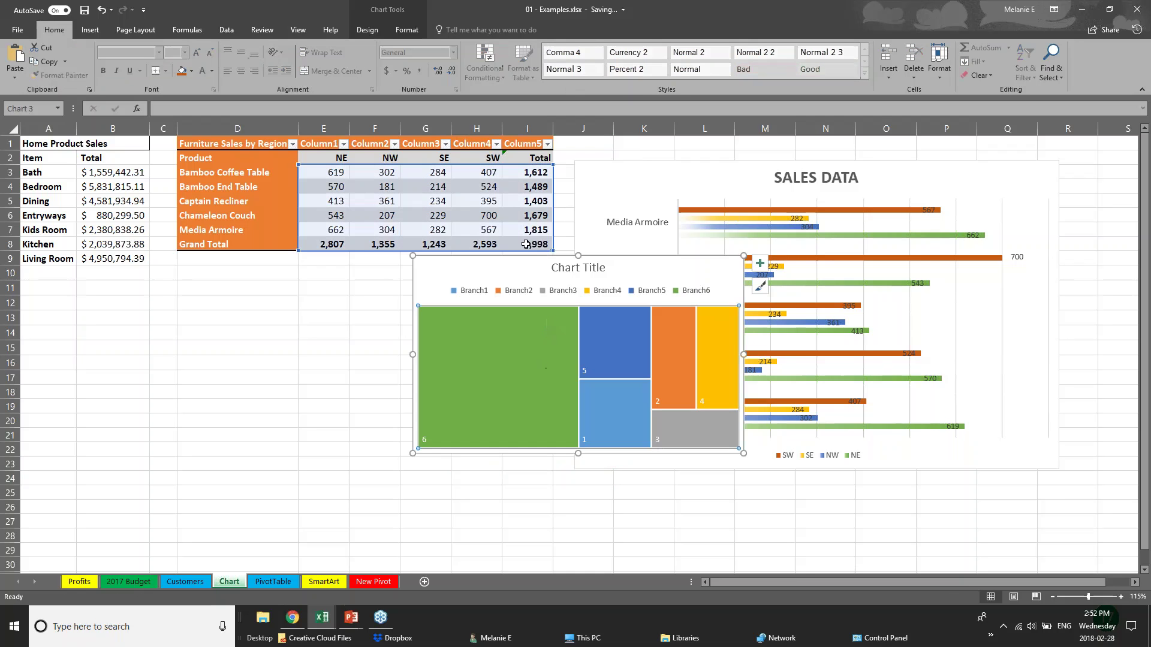
pyautogui.moveTo(500, 272); pyautogui.dragTo(300, 306)
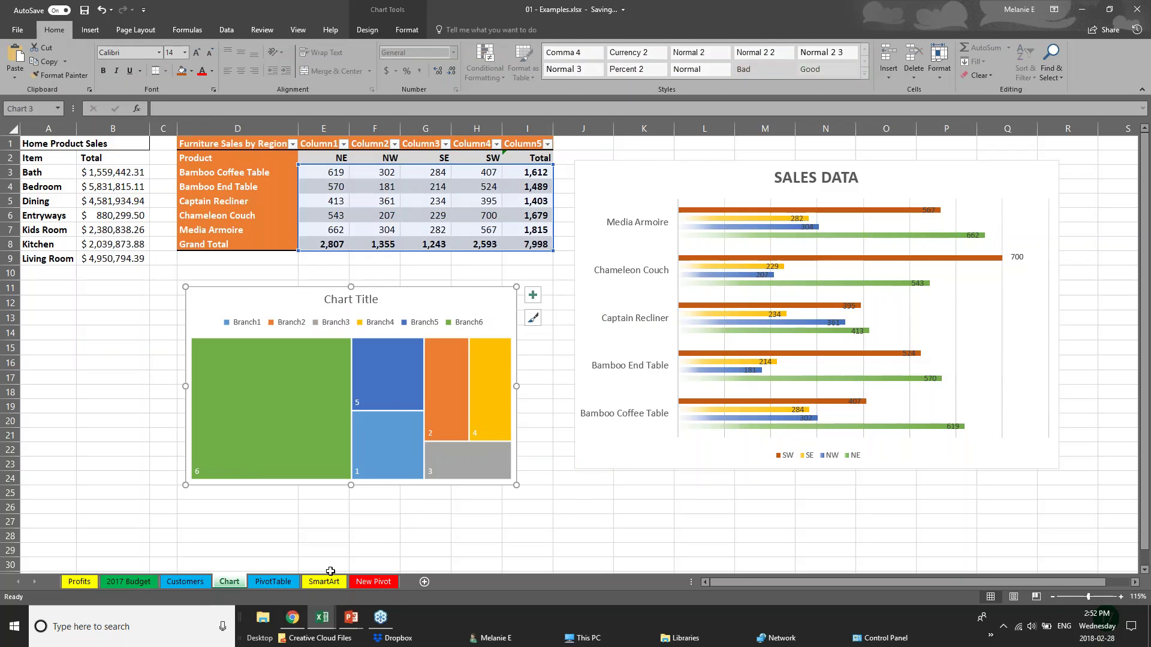
pyautogui.click(113, 406)
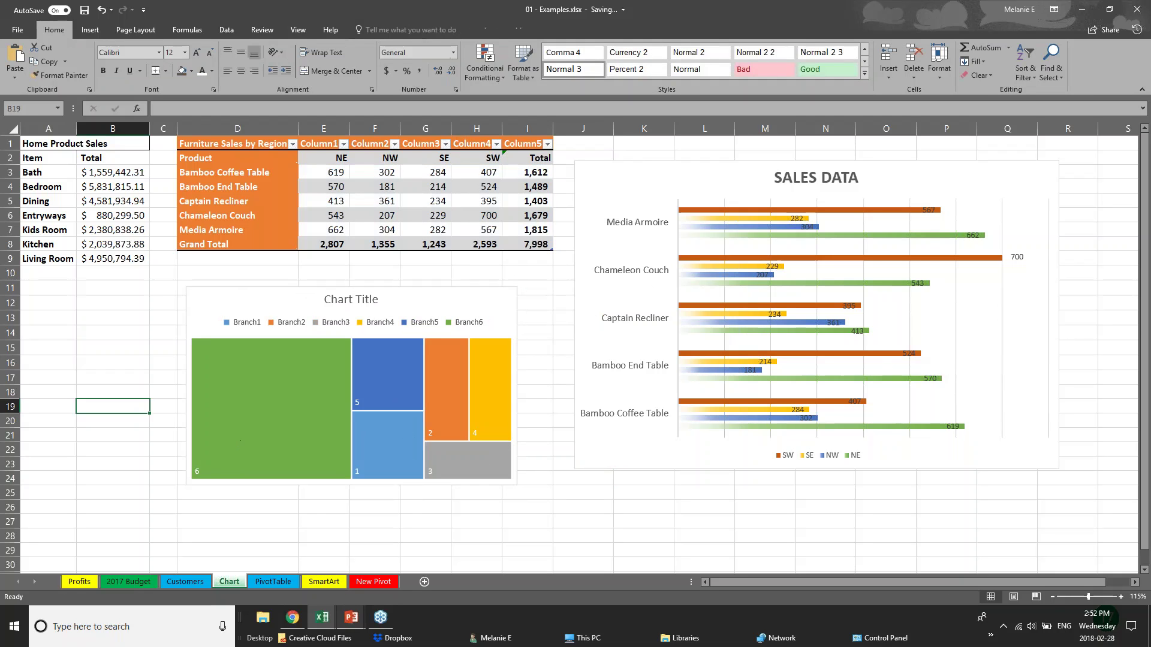
pyautogui.click(89, 30)
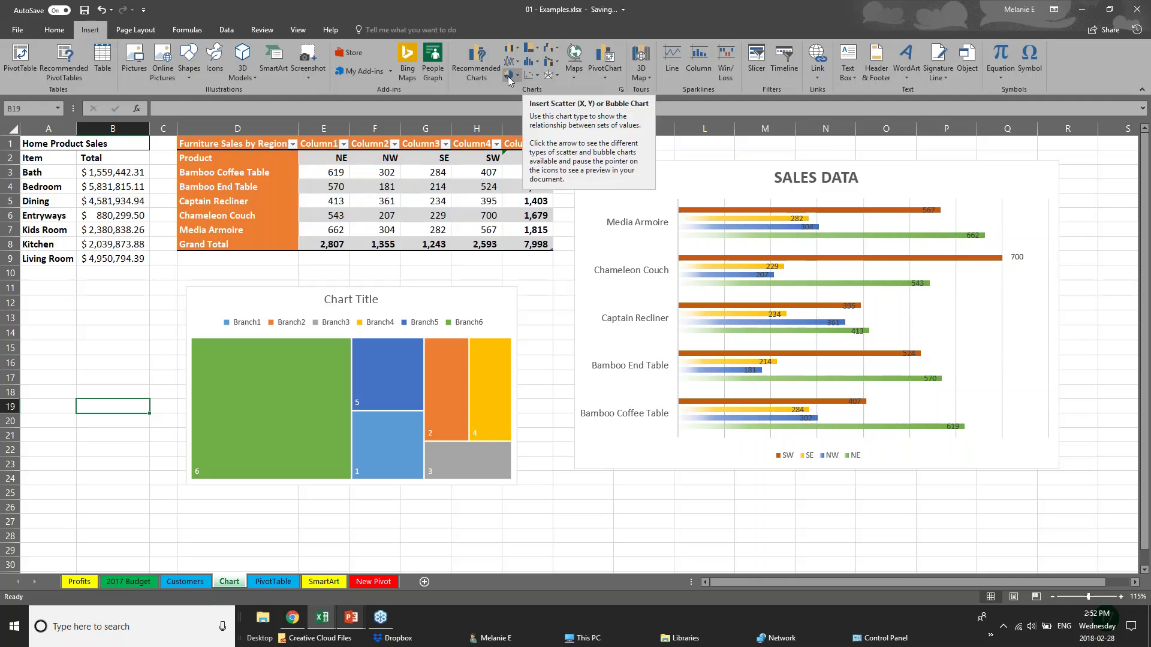
pyautogui.click(621, 89)
pyautogui.click(579, 345)
pyautogui.click(463, 84)
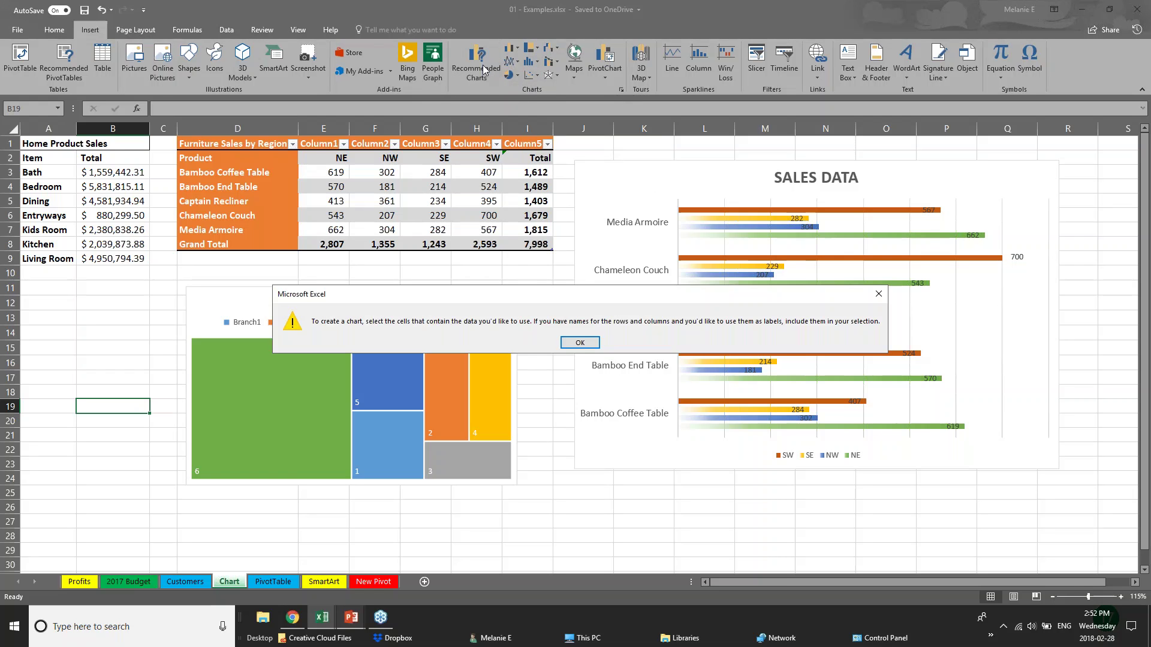
pyautogui.click(579, 342)
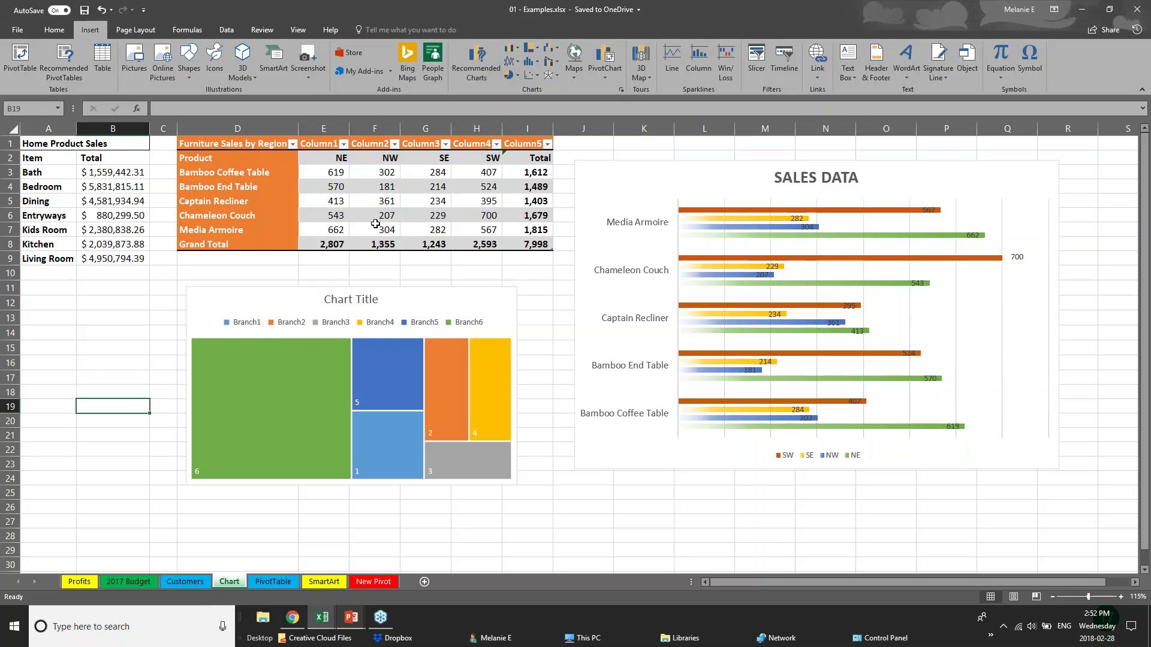
# For the furniture sales figures in E3:I8, preview the Waterfall, Treemap, Box & Whisker and Sunburst types among all available charts
pyautogui.moveTo(333, 174); pyautogui.dragTo(544, 246)
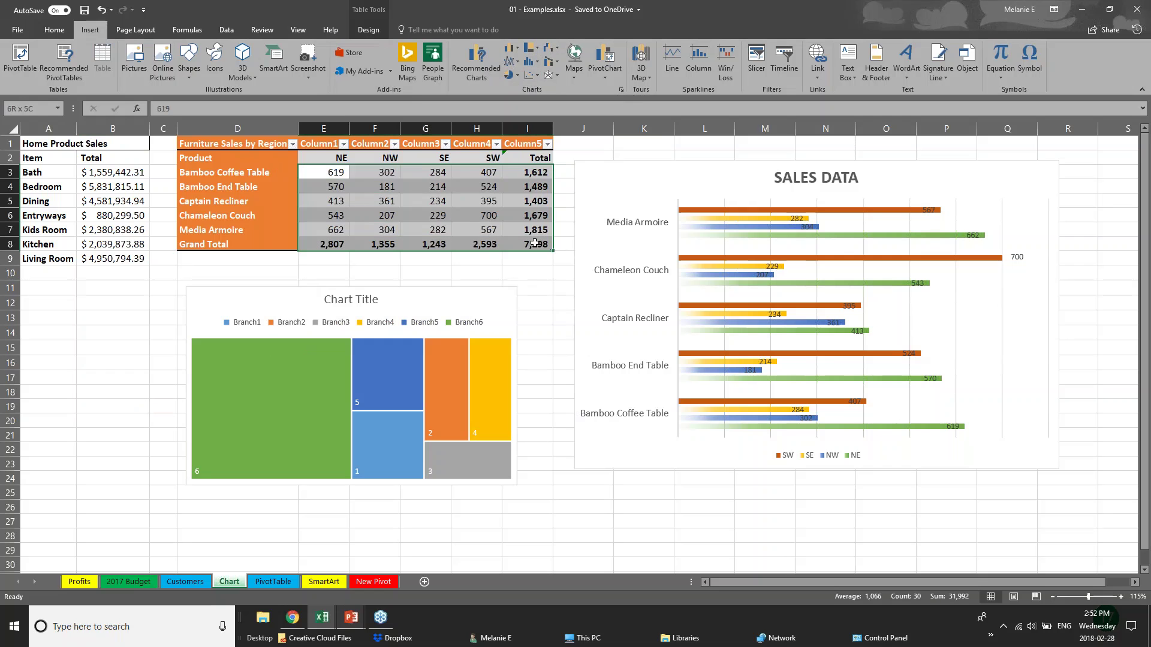
pyautogui.click(476, 60)
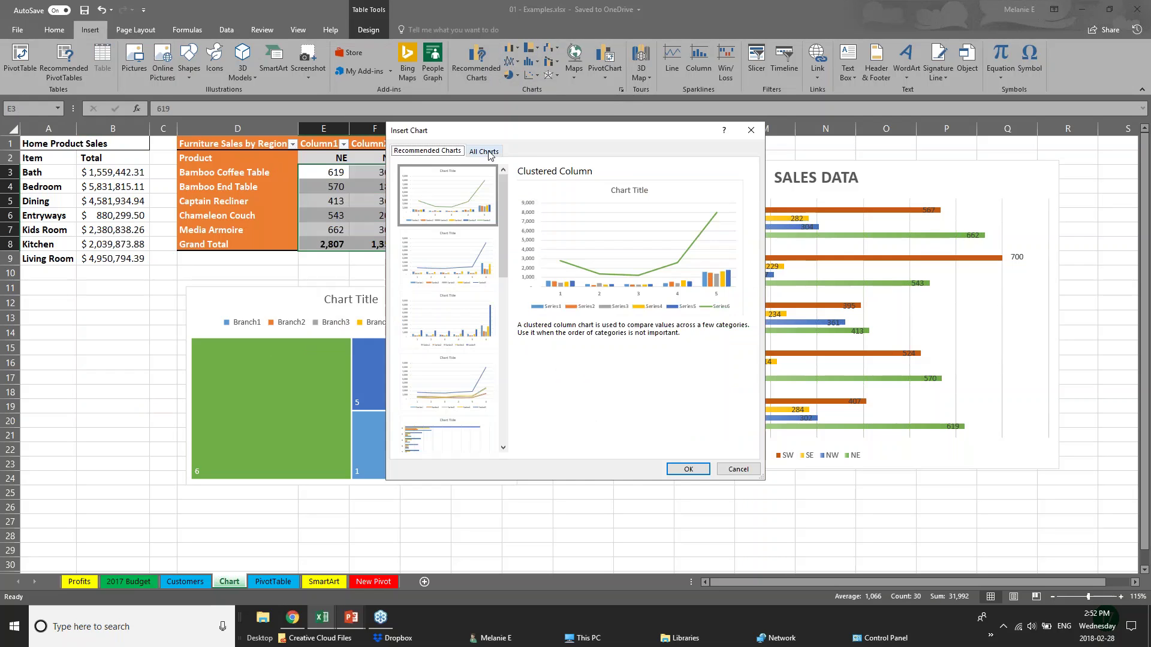
pyautogui.click(484, 150)
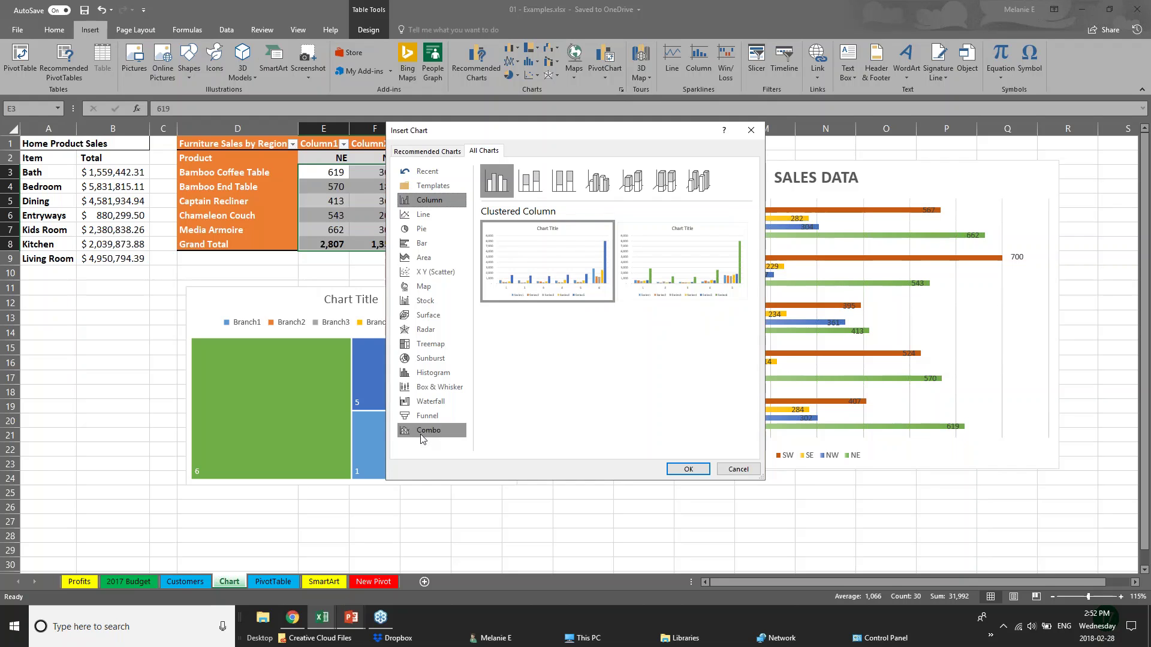
pyautogui.click(431, 407)
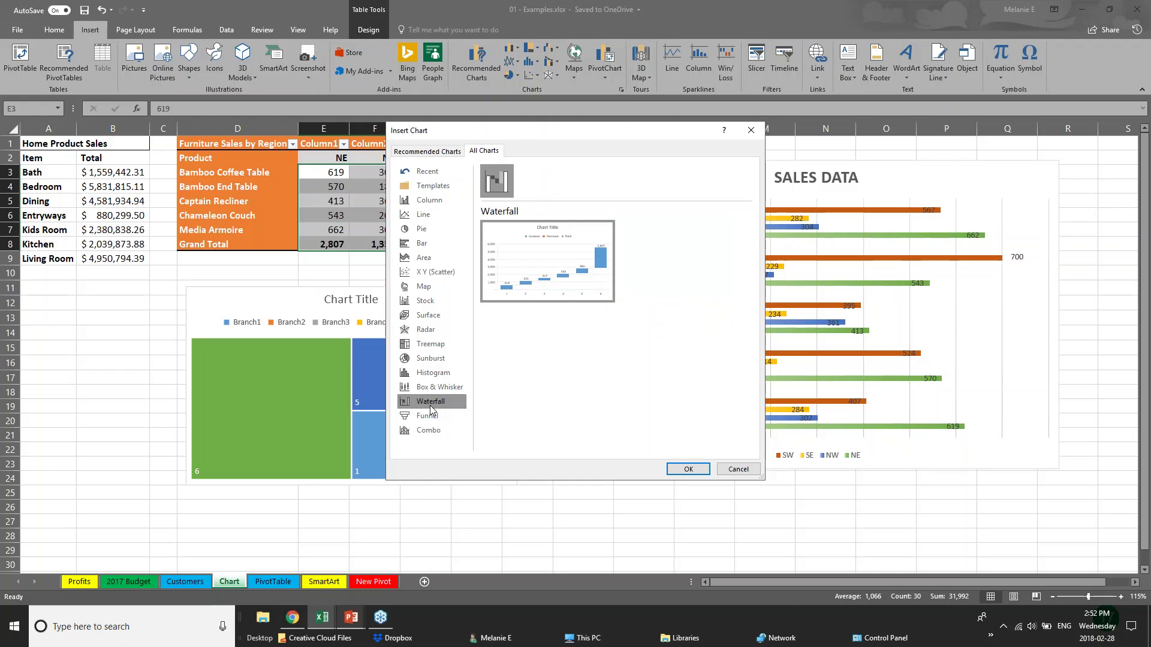
pyautogui.click(424, 346)
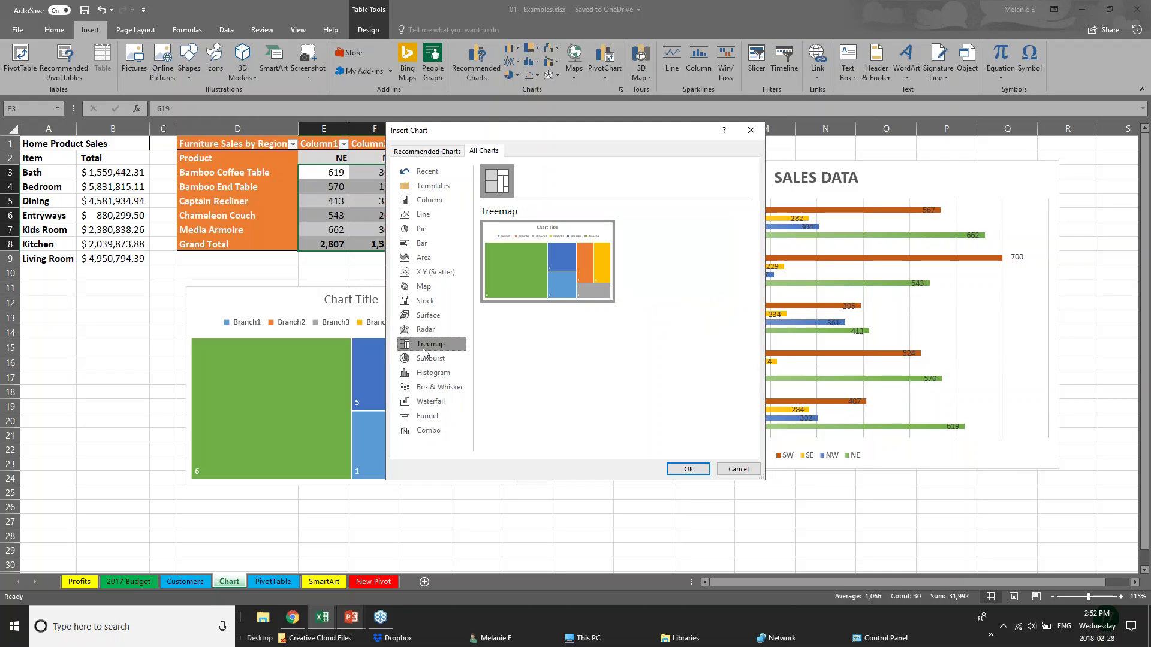
pyautogui.click(448, 389)
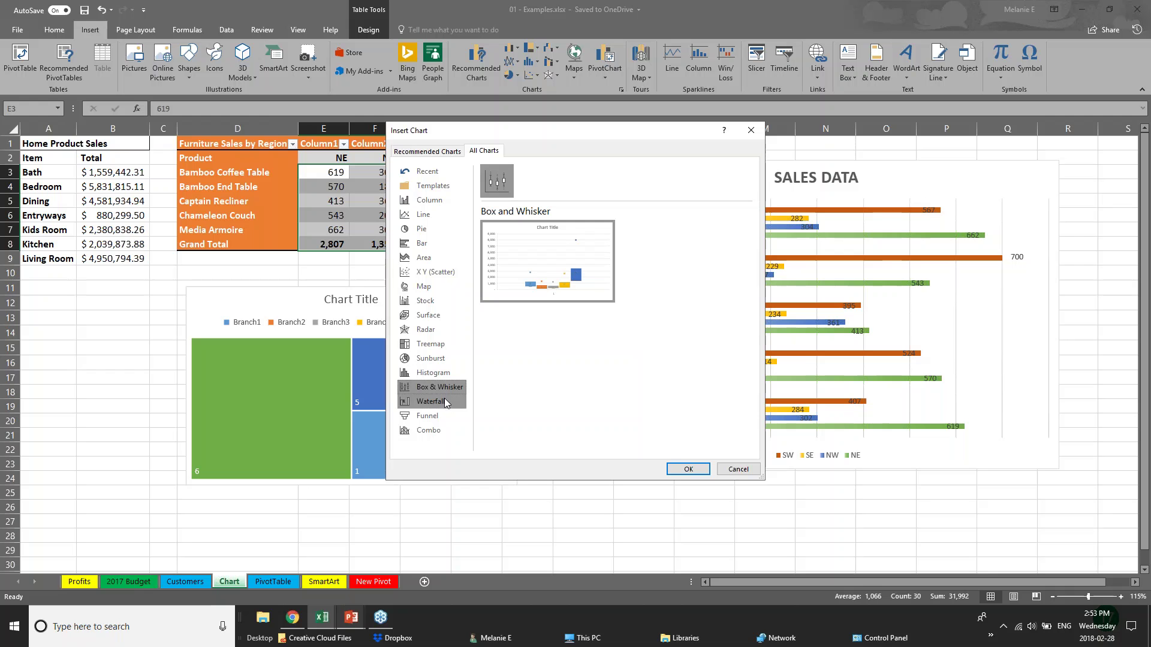
pyautogui.click(448, 357)
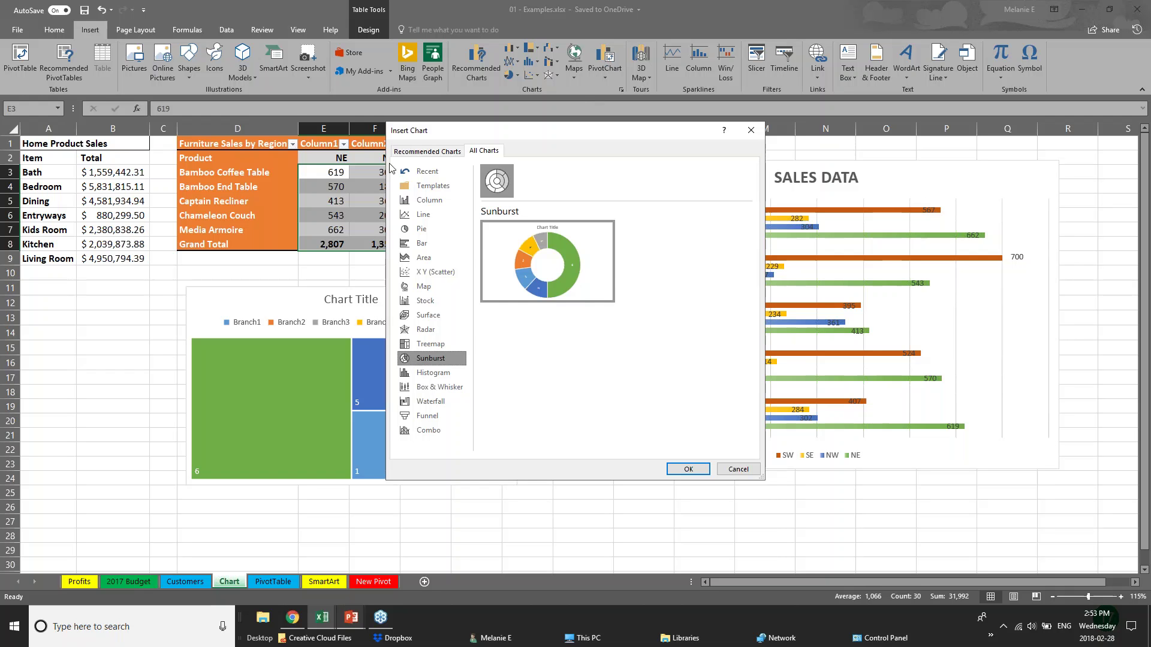
# Preview the recommended Clustered Column and Line charts for the furniture sales figures, and leave without inserting one
pyautogui.click(427, 151)
pyautogui.click(449, 256)
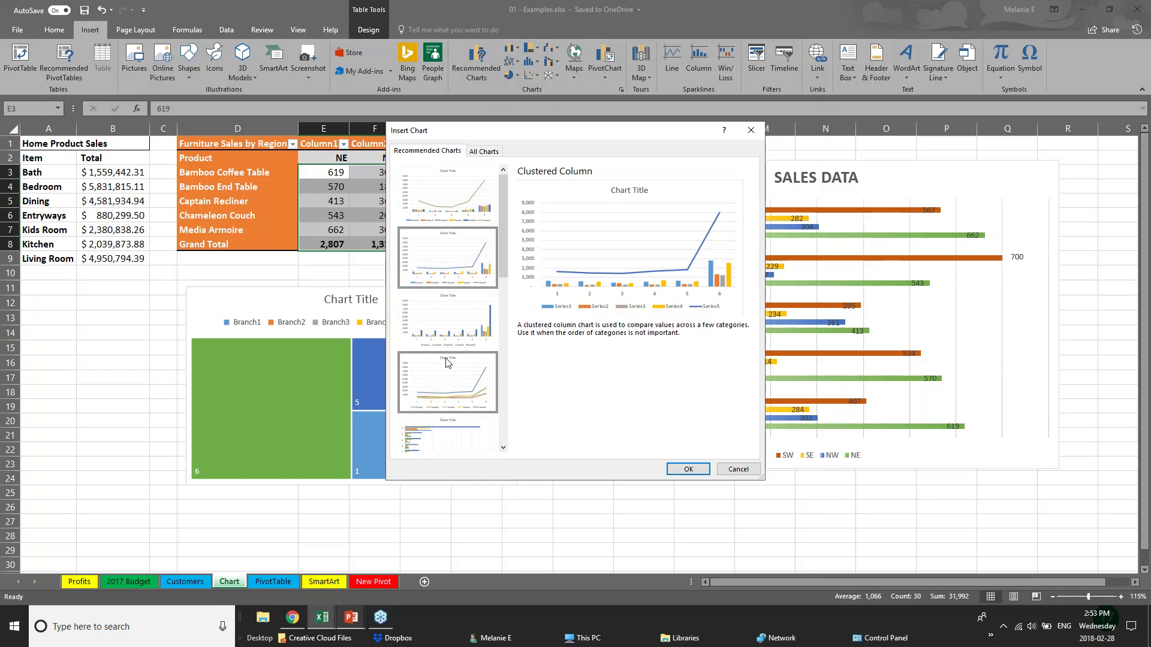
pyautogui.click(450, 381)
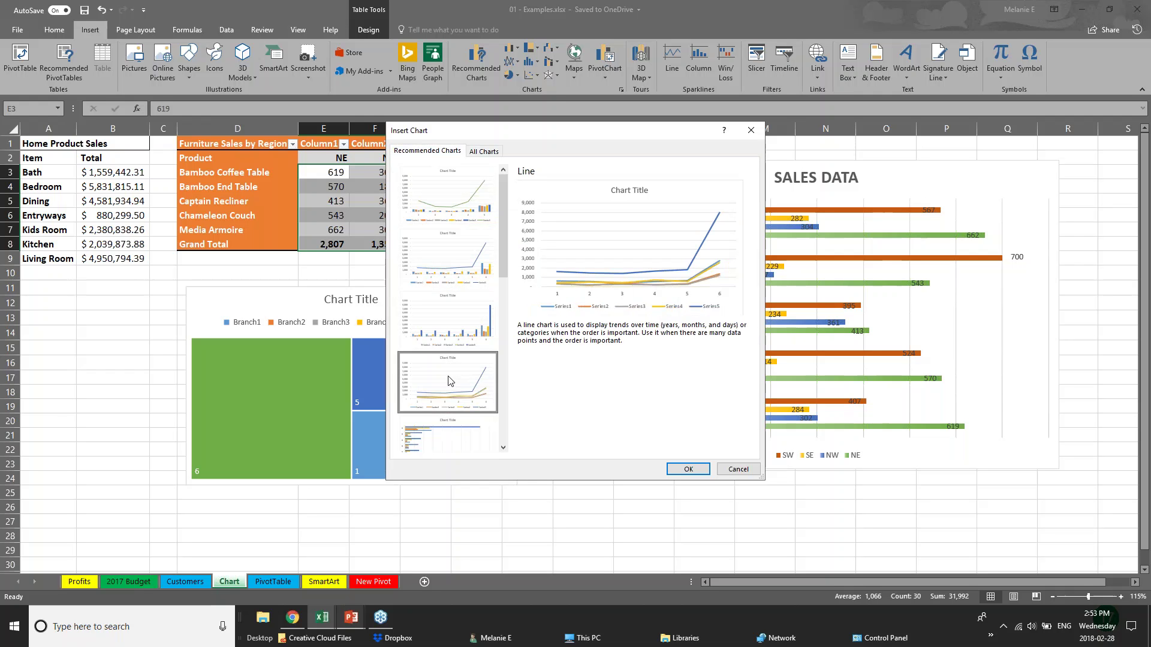
pyautogui.click(737, 469)
# Switch to the PowerPoint slide show and advance from the New Charts slide to the 3D Power Maps slide
pyautogui.click(357, 625)
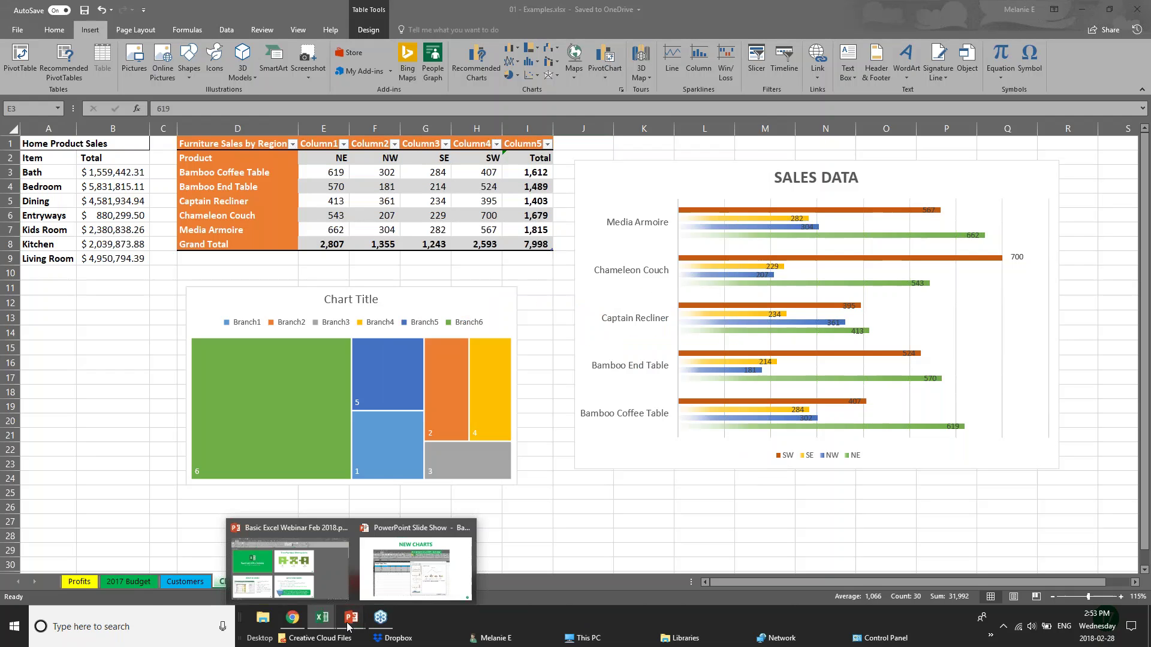
pyautogui.click(410, 579)
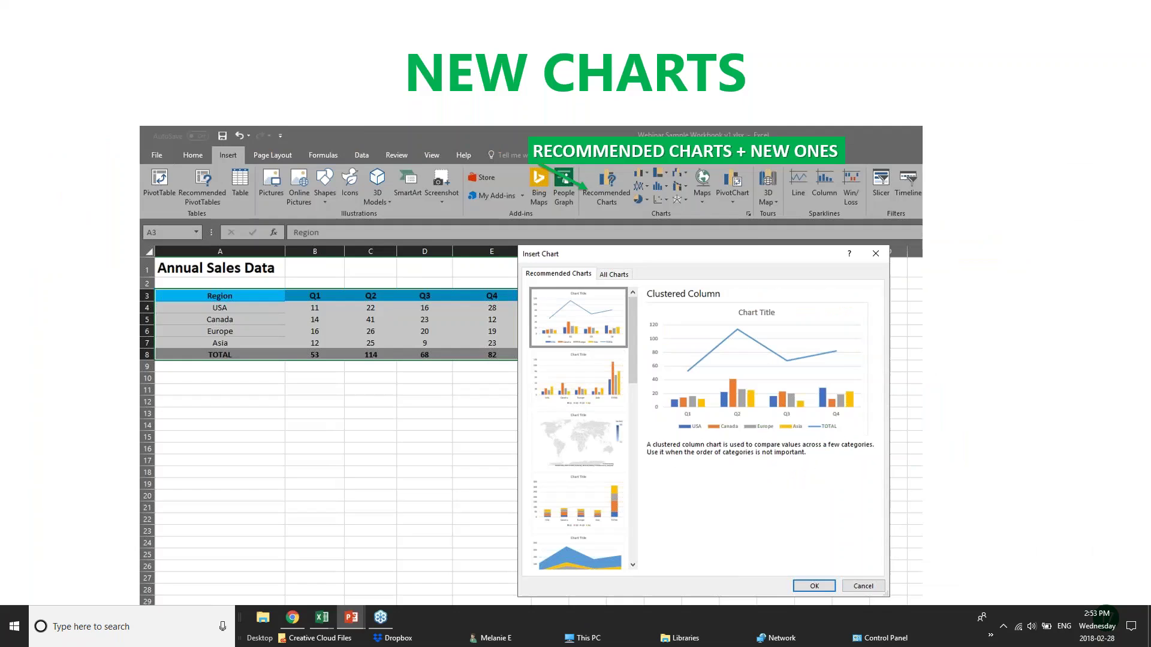
pyautogui.press('Right')
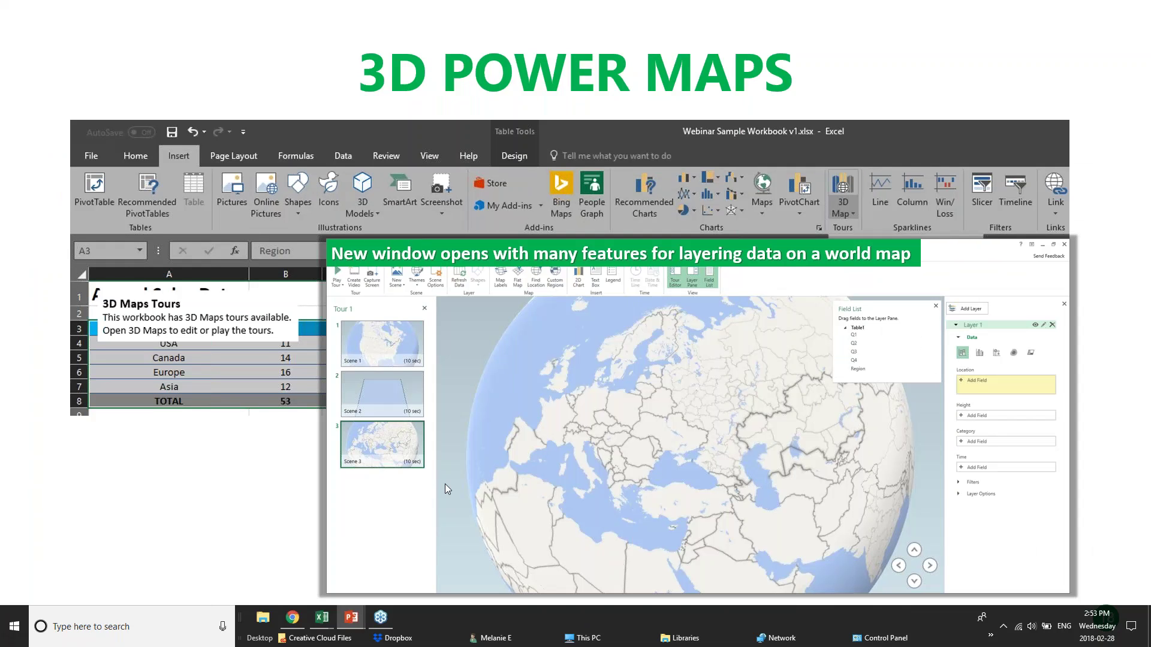
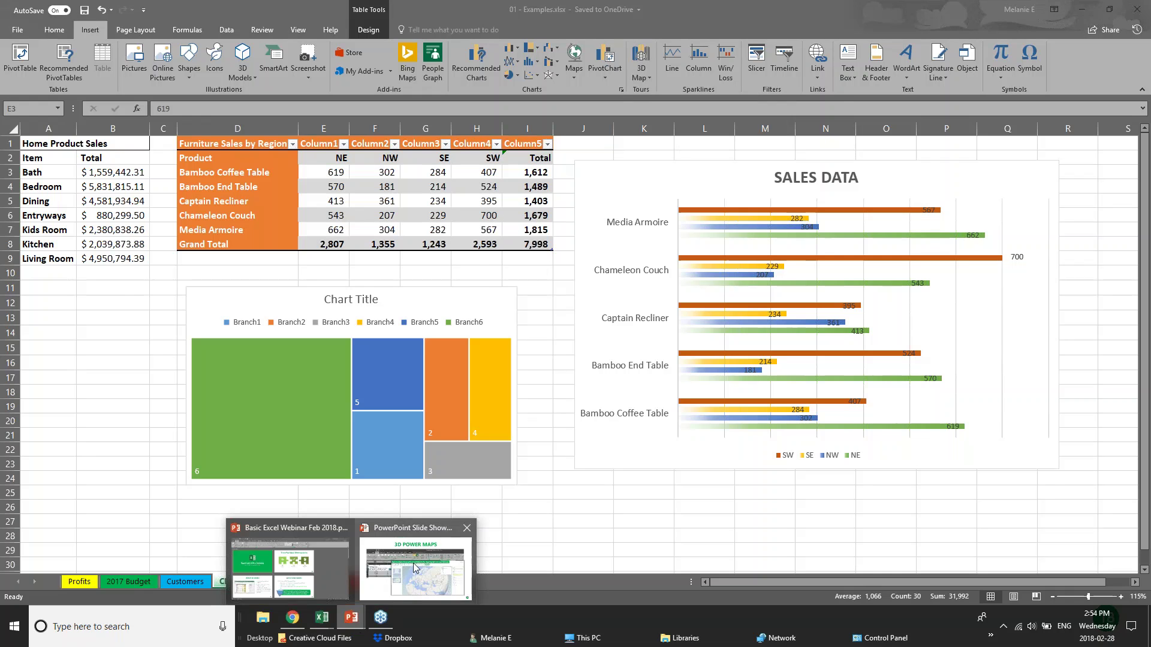
# Advance the slide show to the Pivot Tables slide, and switch to the pivotTables.xlsx workbook in Excel
pyautogui.click(415, 560)
pyautogui.press('Right')
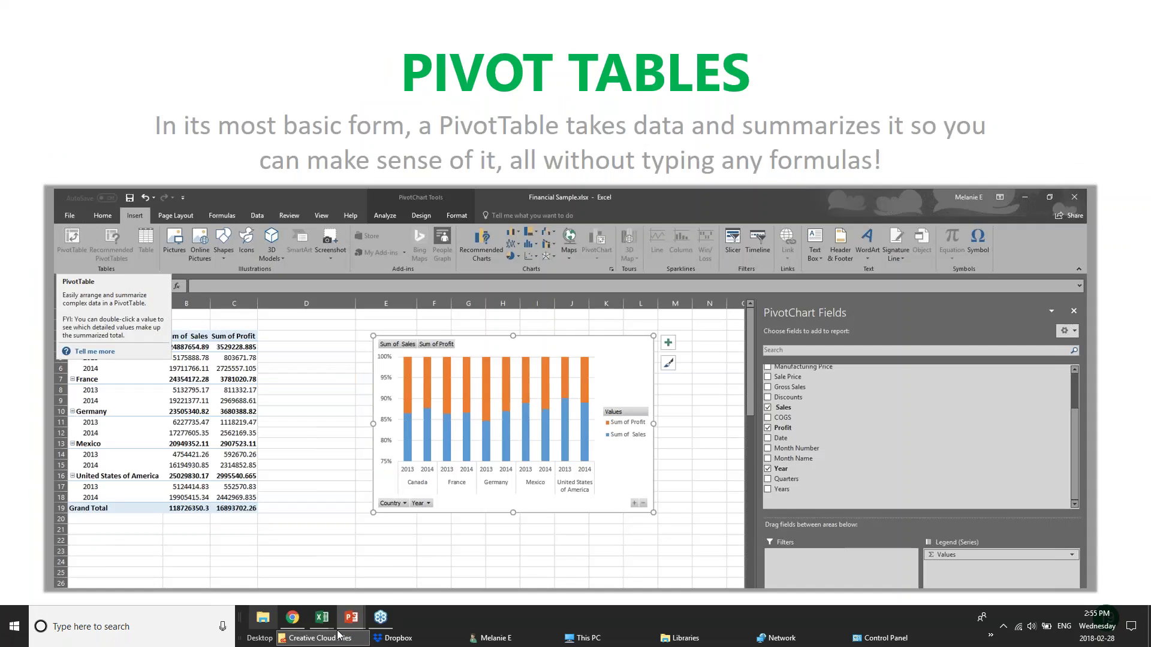
pyautogui.moveTo(317, 623)
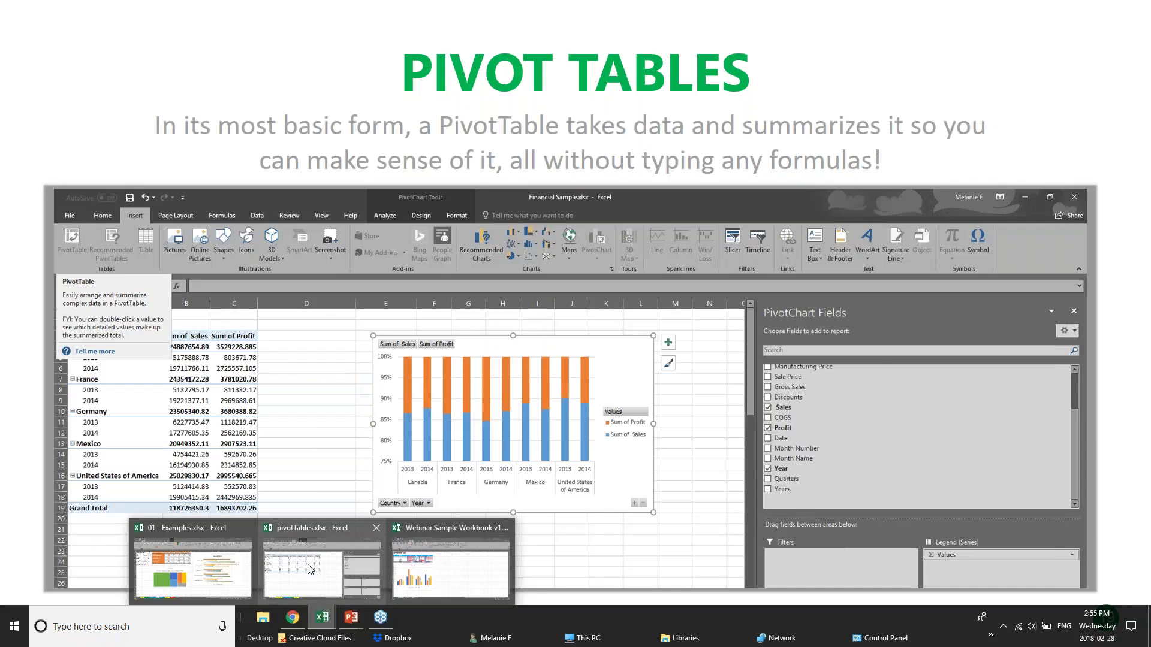
pyautogui.click(341, 567)
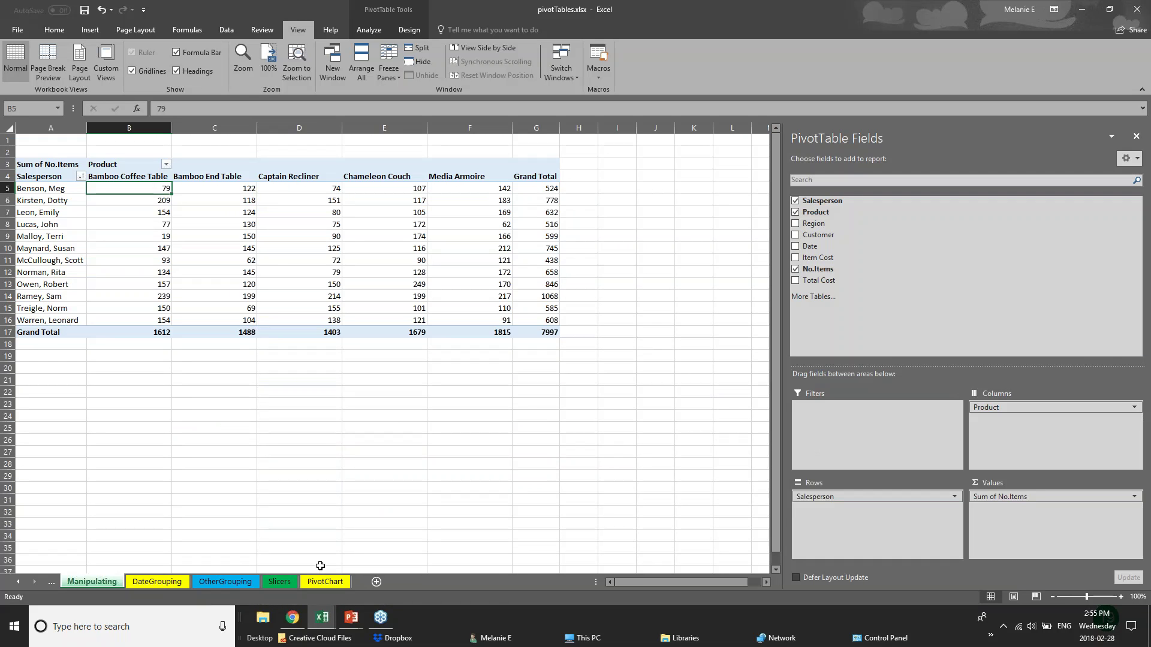
# Look through the DateGrouping, OtherGrouping and Slicers sheets of the pivotTables.xlsx workbook
pyautogui.click(176, 585)
pyautogui.click(243, 585)
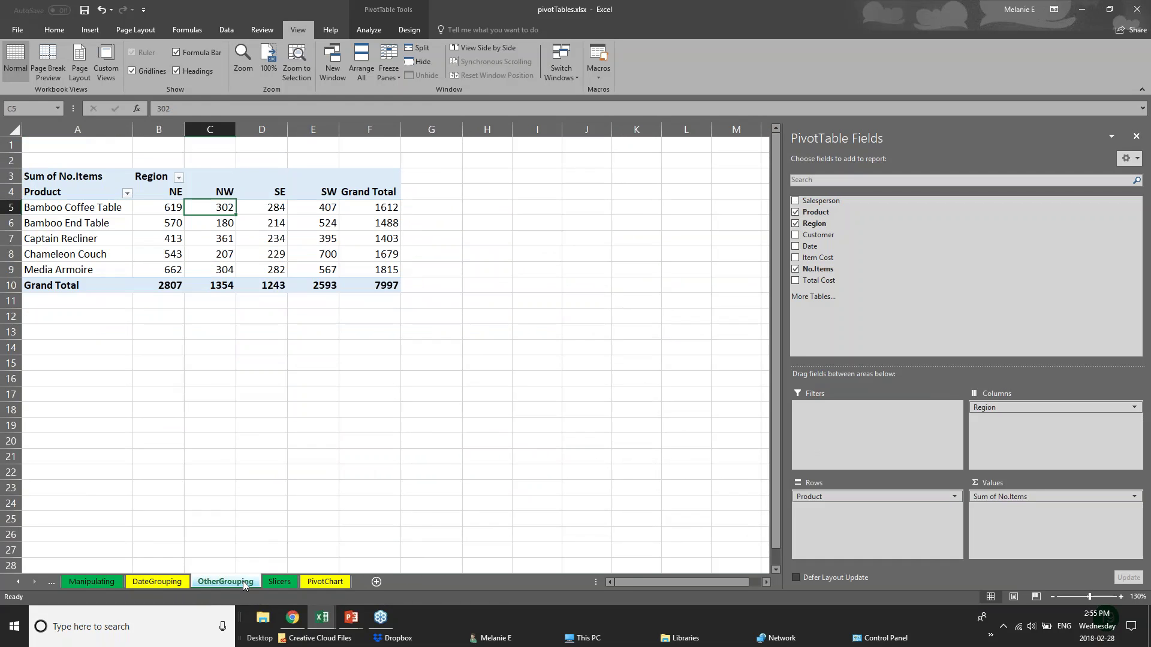
pyautogui.click(288, 582)
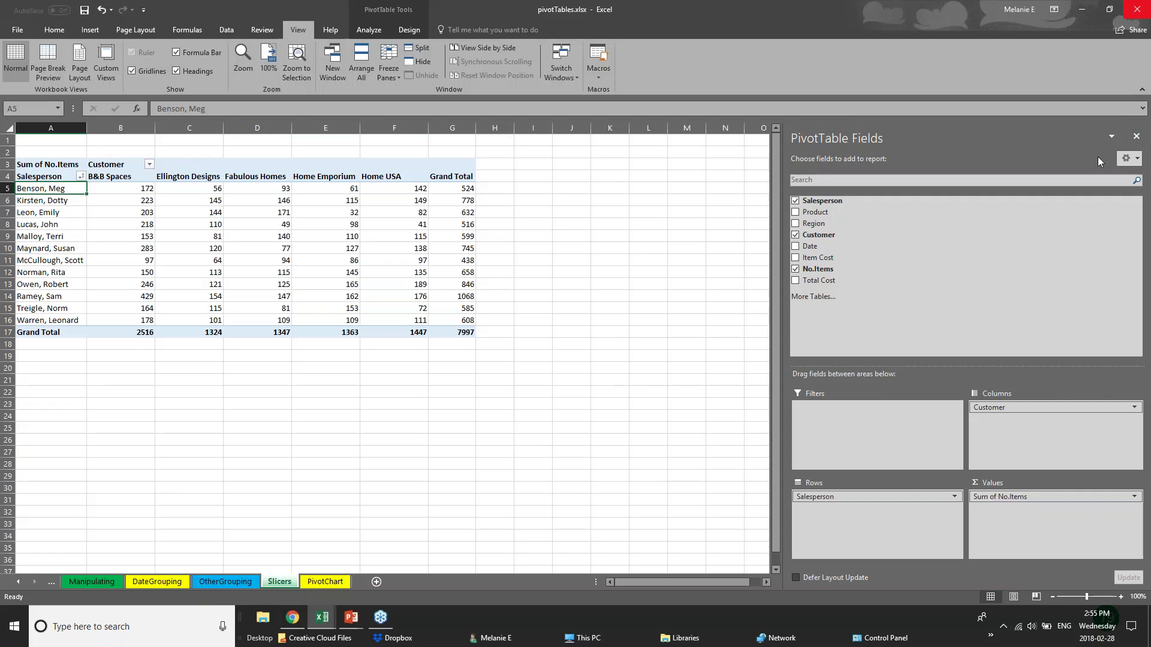
# Close the PivotTable Fields pane and select the whole salesperson-by-customer PivotTable on the Slicers sheet
pyautogui.click(1136, 136)
pyautogui.click(355, 306)
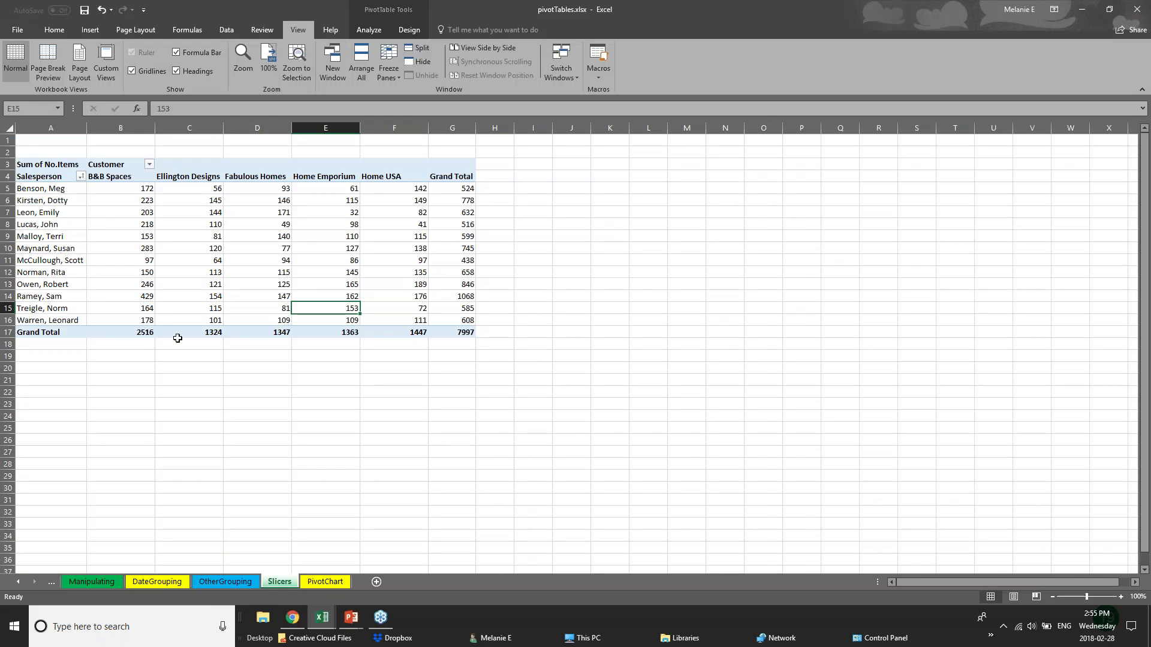
pyautogui.click(124, 321)
pyautogui.click(43, 157)
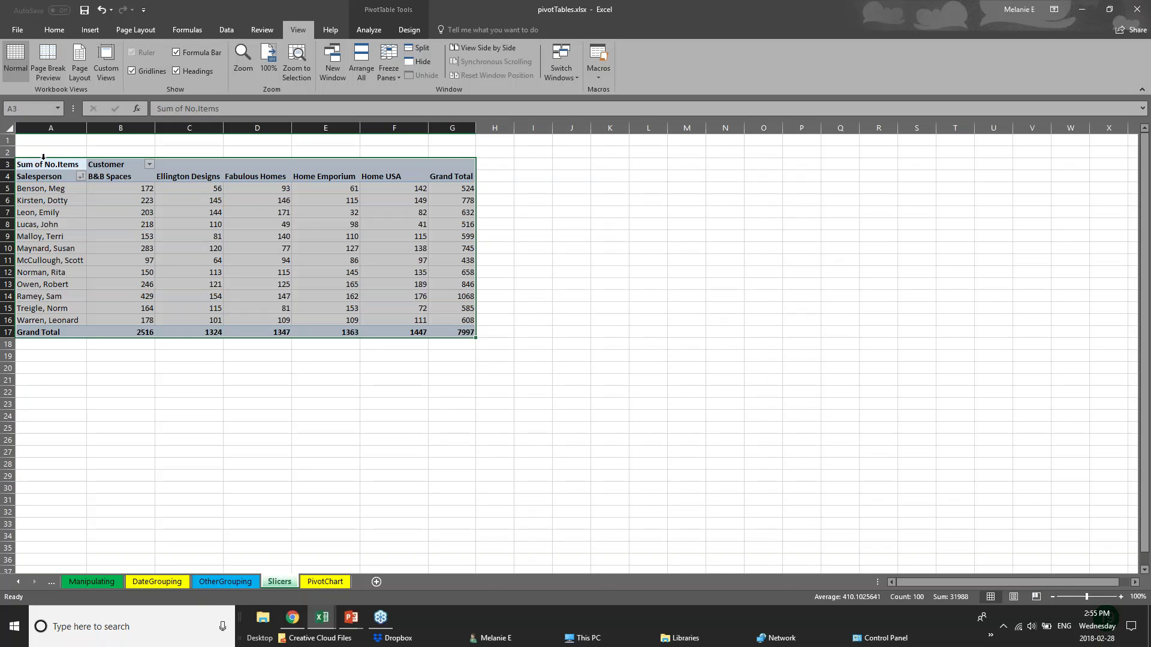
# Show the Pivot Tables slide in the PowerPoint slide show, and return to the pivotTables.xlsx workbook in Excel
pyautogui.click(352, 620)
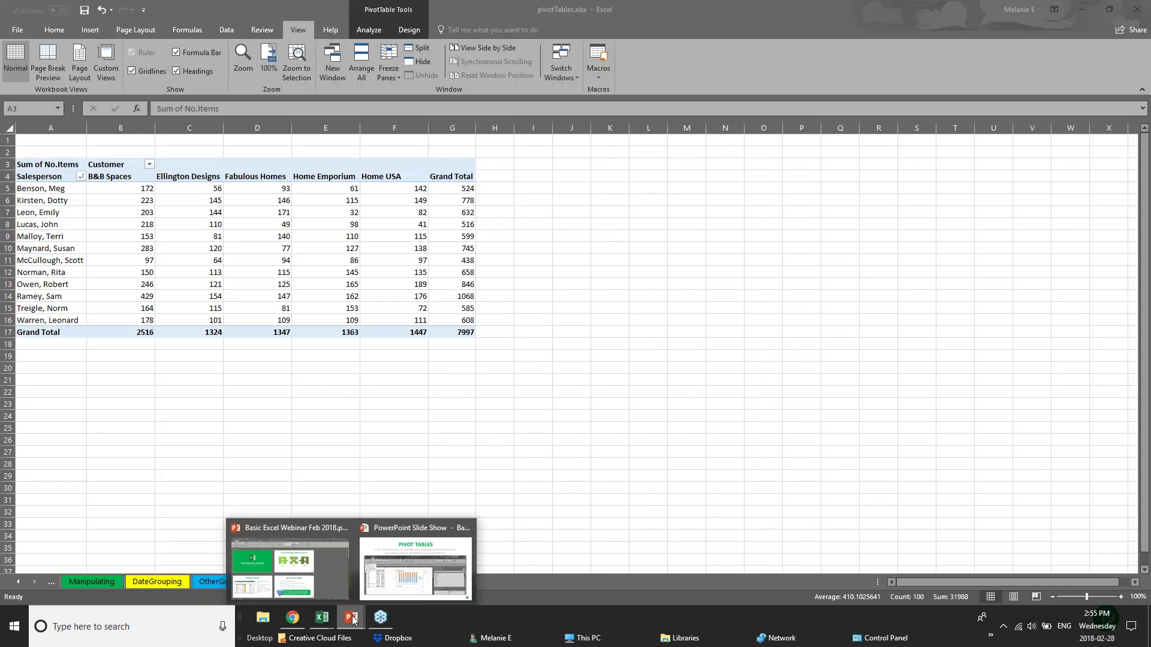
pyautogui.click(384, 575)
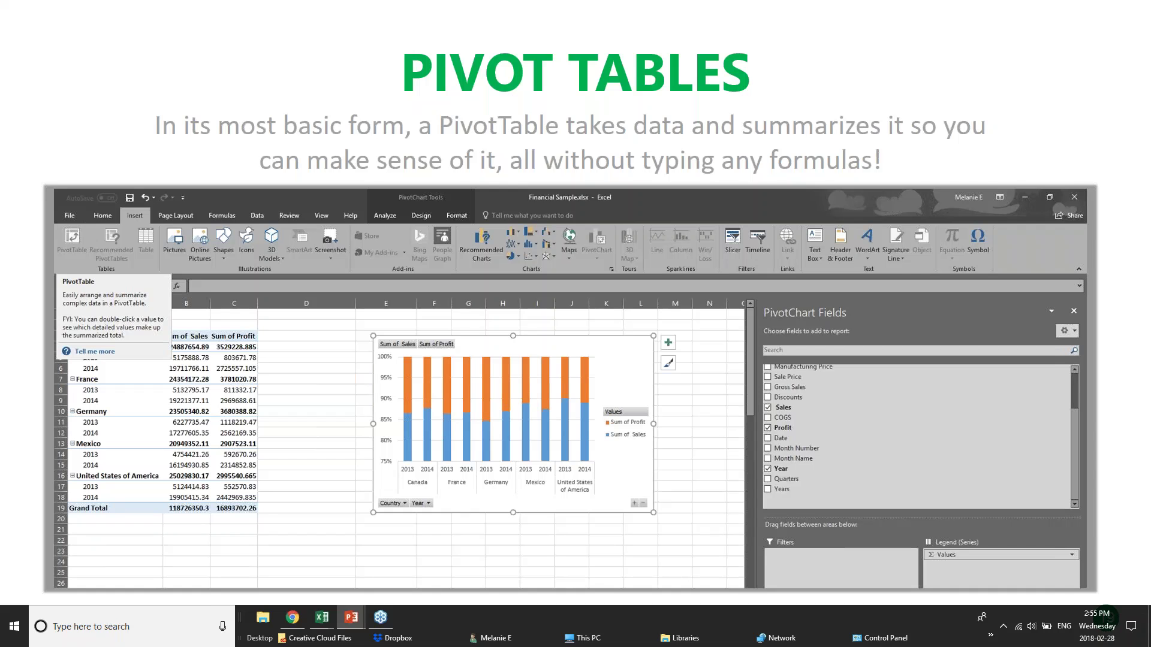
pyautogui.moveTo(327, 617)
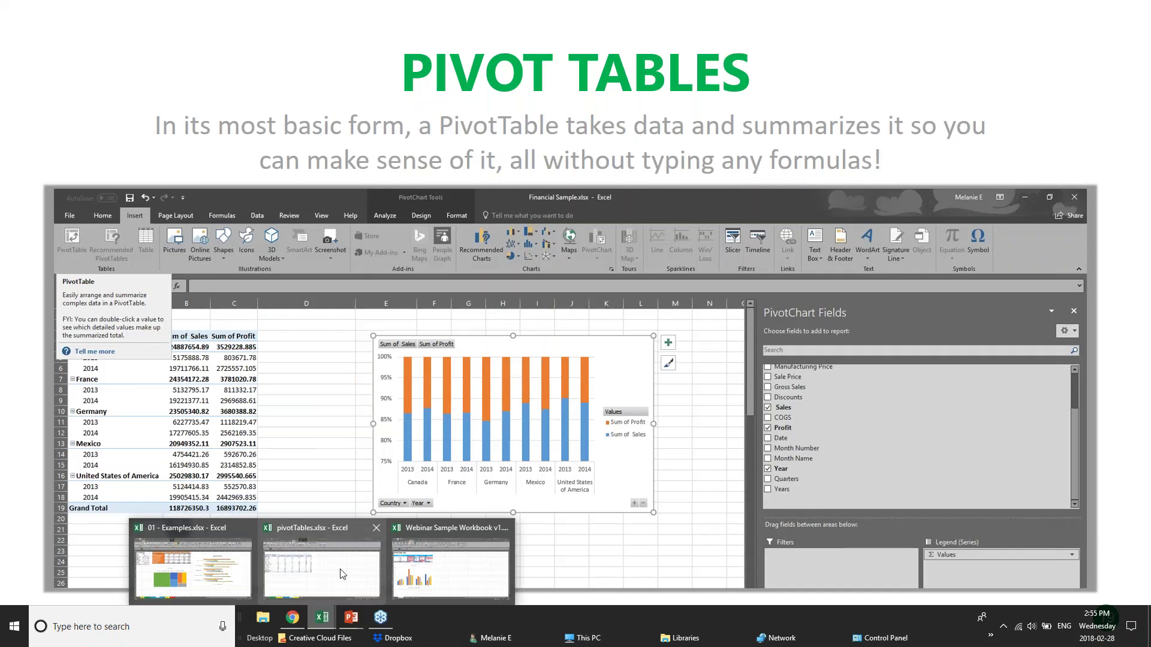
pyautogui.click(328, 576)
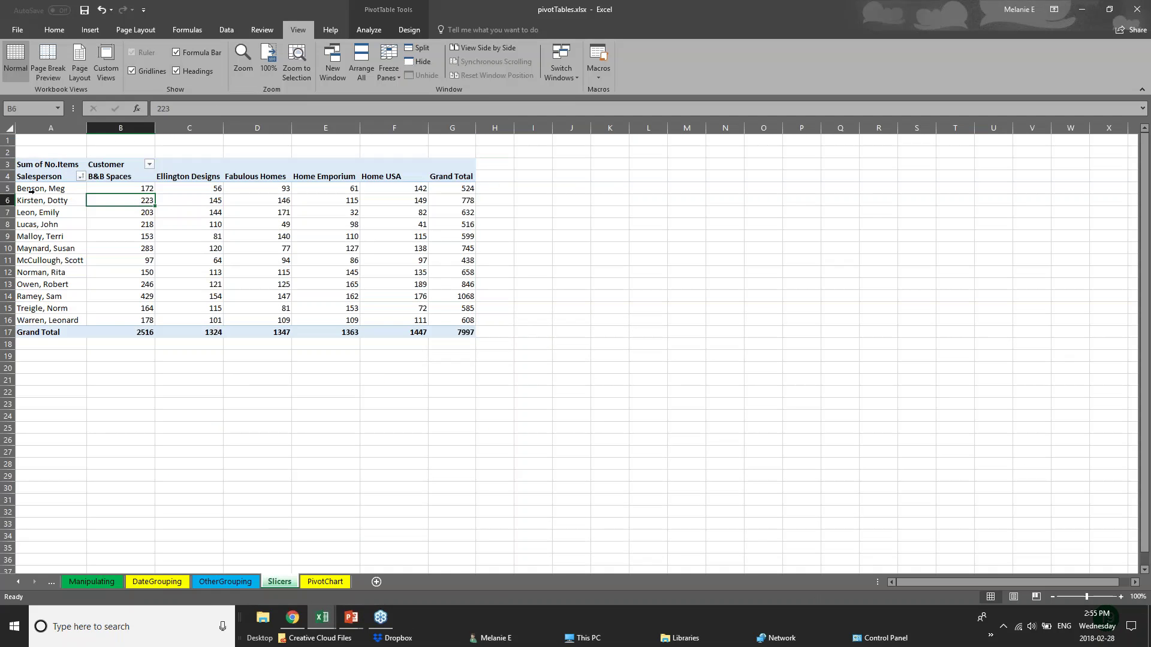
# Examine the salesperson rows, the Ellington Designs column and its grand total in the Slicers sheet's PivotTable
pyautogui.click(493, 188)
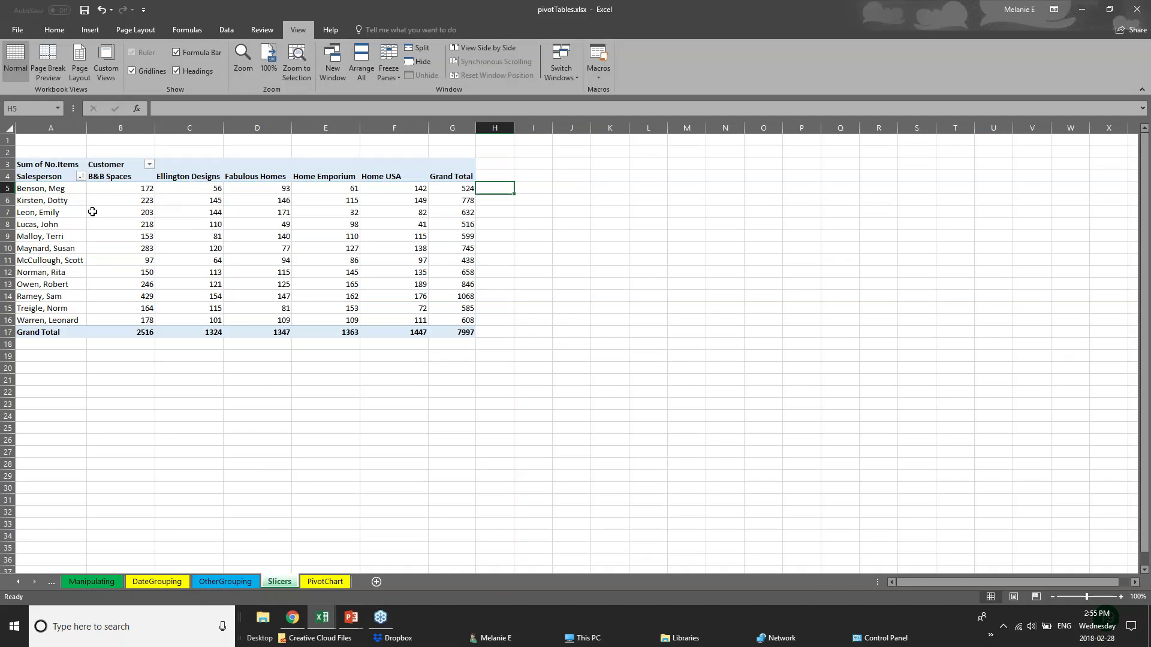
pyautogui.moveTo(81, 212); pyautogui.dragTo(144, 220)
pyautogui.click(188, 178)
pyautogui.moveTo(188, 187); pyautogui.dragTo(191, 333)
pyautogui.click(192, 334)
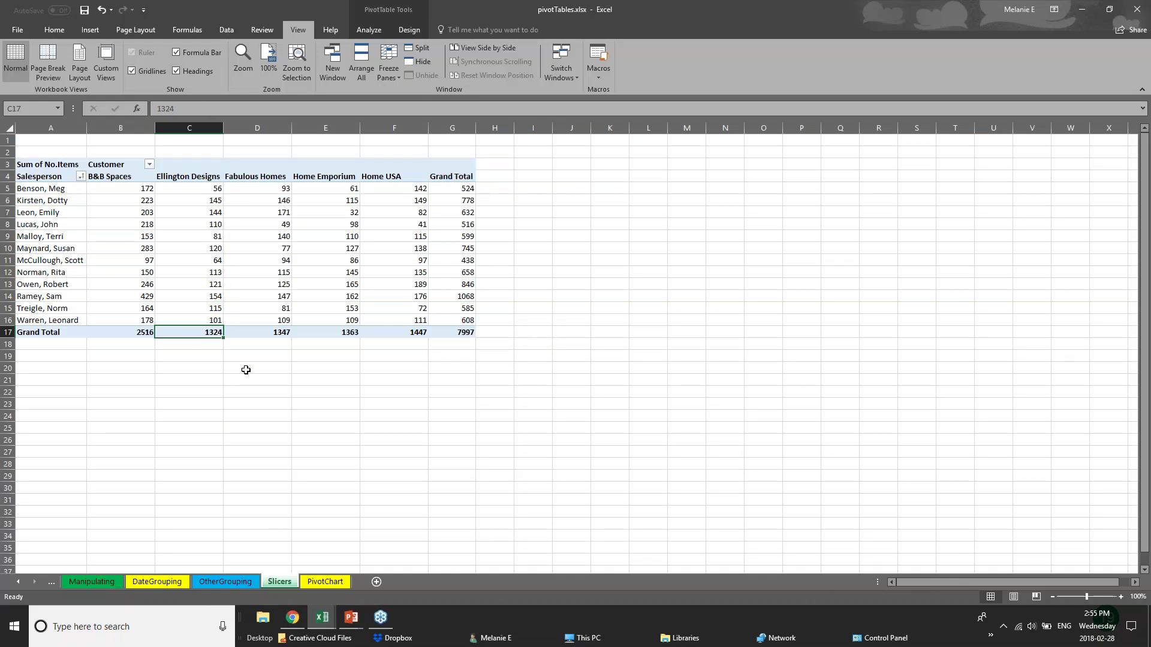
pyautogui.click(249, 370)
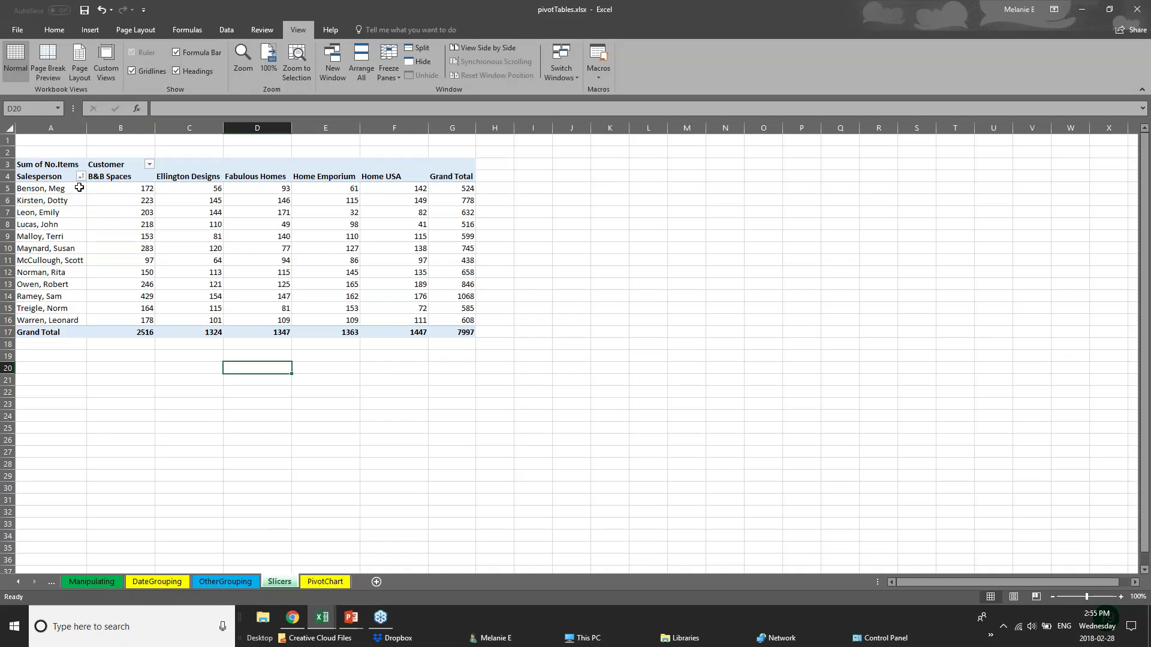
# View the OtherGrouping sheet, and switch to the PivotTable sheet of the 01 - Examples.xlsx workbook
pyautogui.click(240, 585)
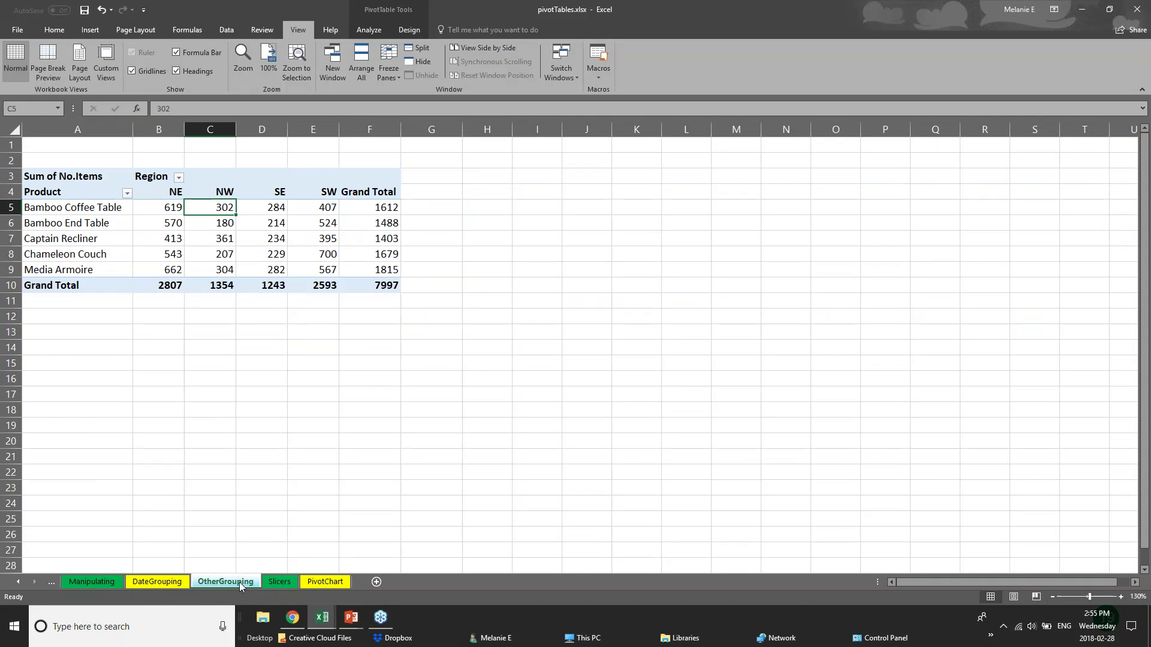
pyautogui.hotkey('ctrl', 'pagedown')
pyautogui.moveTo(319, 616)
pyautogui.click(190, 566)
pyautogui.click(279, 585)
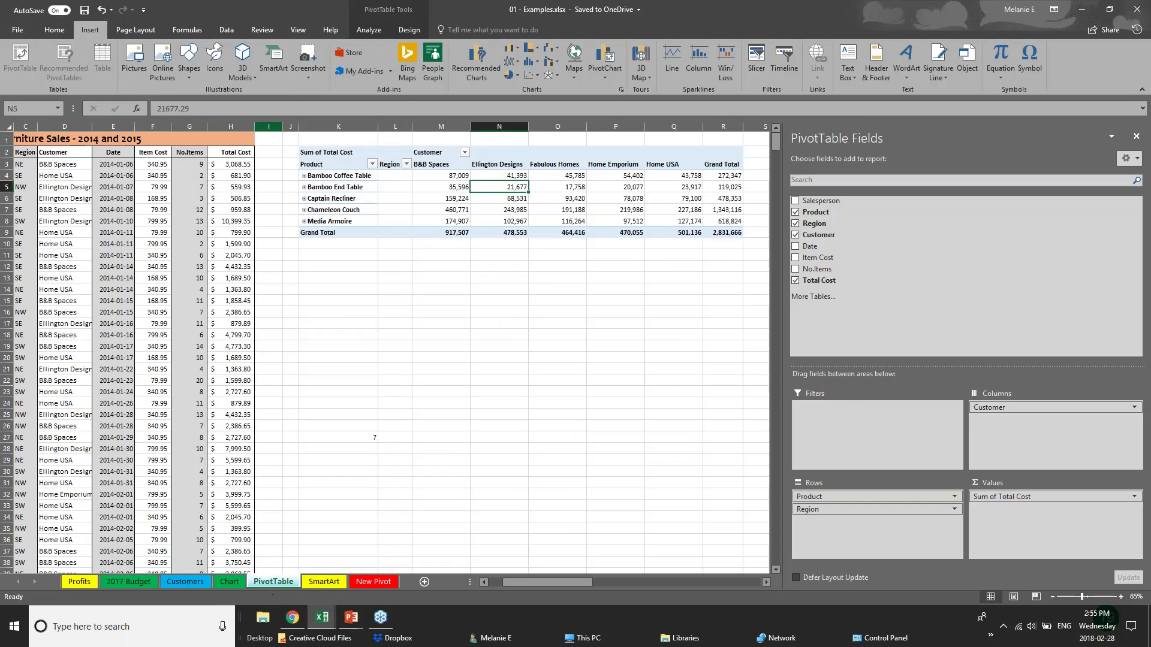
# Close the PivotTable Fields pane and delete the existing PivotTable of total cost by product and customer beside the sales data
pyautogui.click(370, 155)
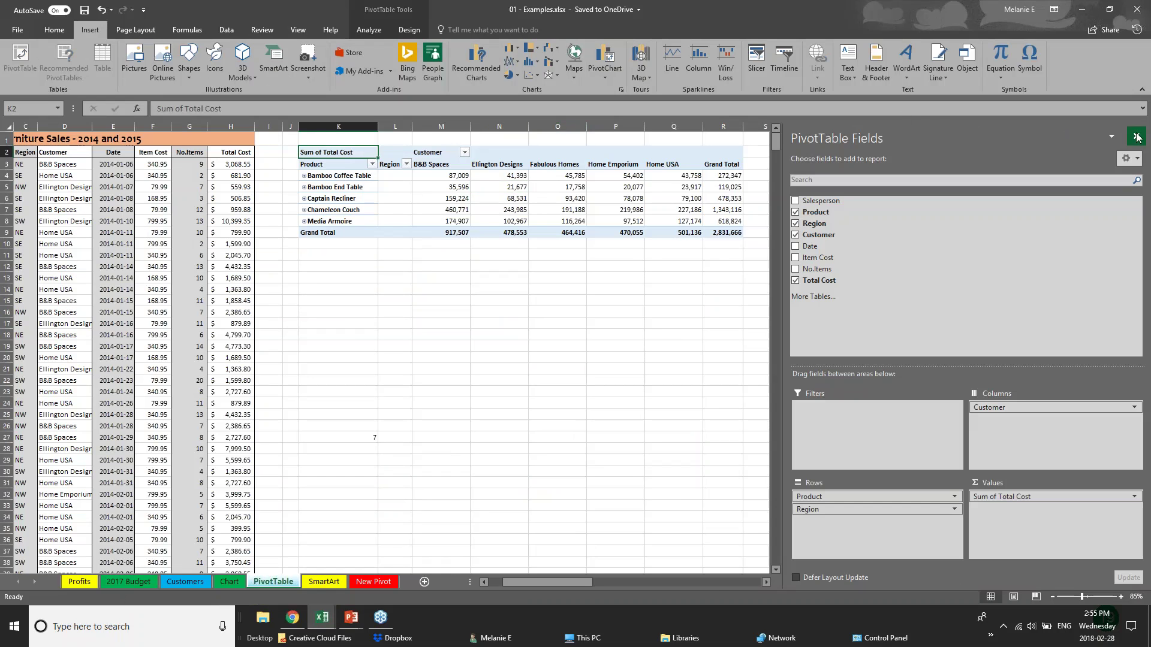
pyautogui.click(1136, 136)
pyautogui.click(311, 136)
pyautogui.moveTo(312, 136); pyautogui.dragTo(809, 257)
pyautogui.press('Delete')
pyautogui.click(161, 242)
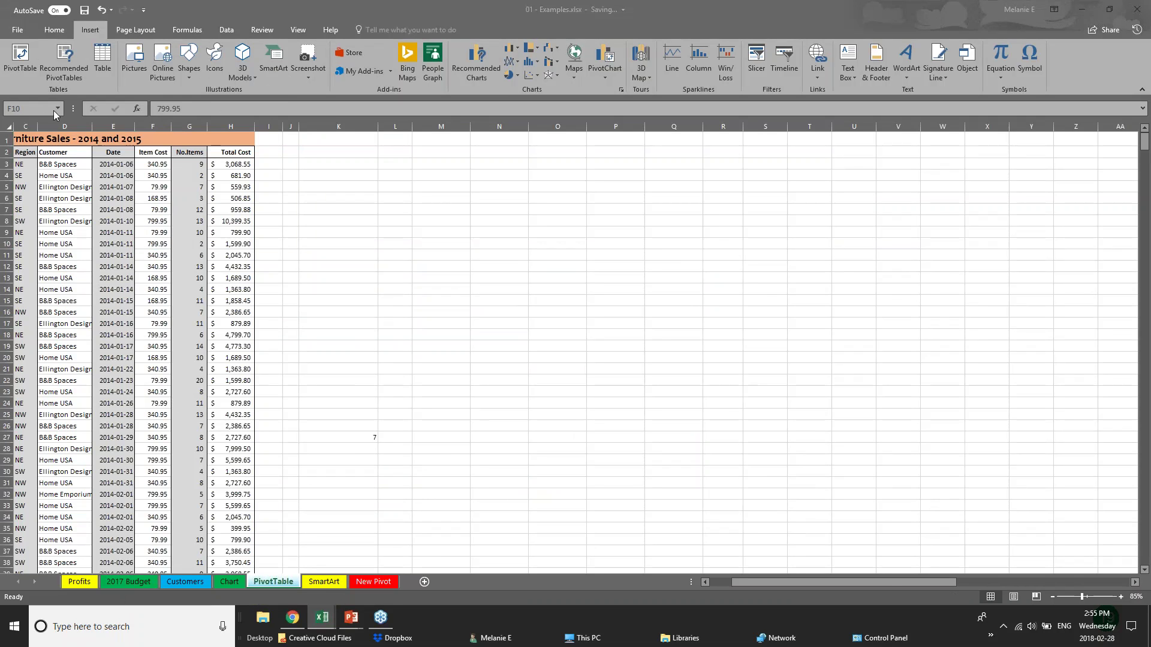
# Examine the Furniture Sales - 2014 and 2015 records, from the Salesperson column to Total Cost, and look down through the rows
pyautogui.click(750, 578)
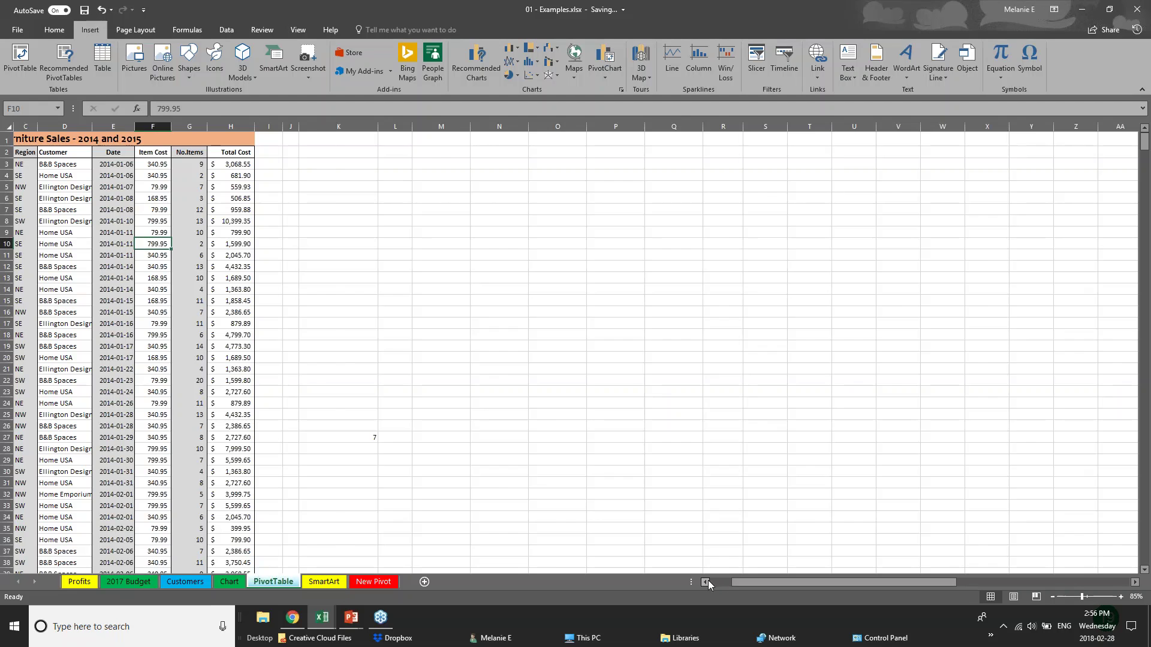
pyautogui.moveTo(732, 582); pyautogui.dragTo(711, 577)
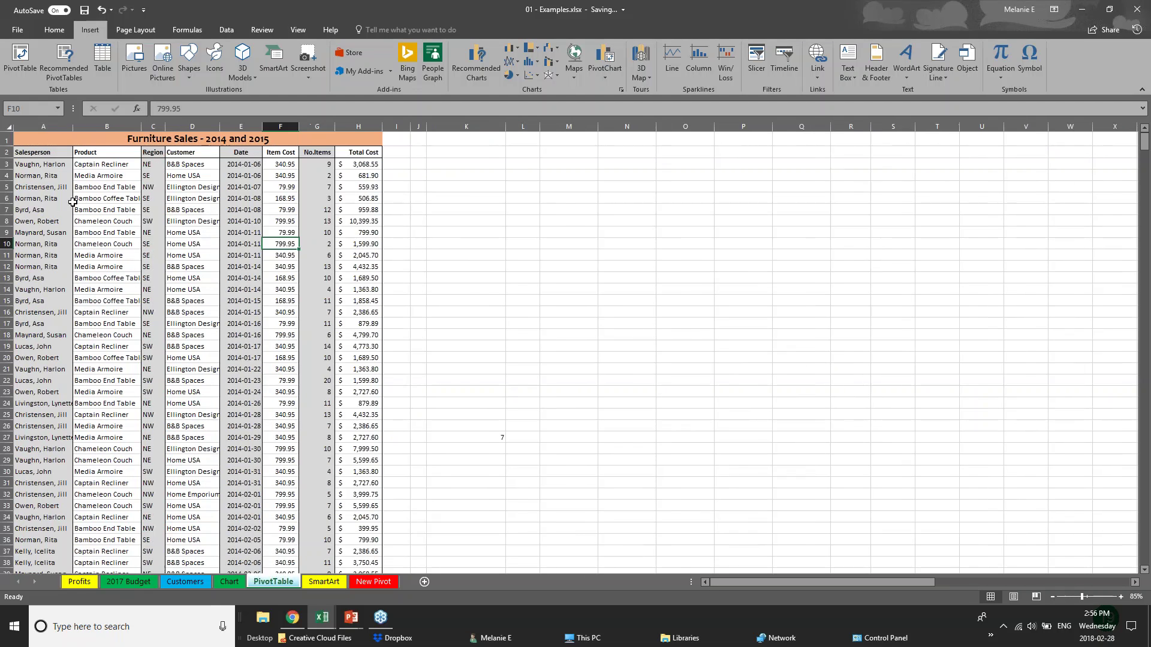
pyautogui.click(55, 189)
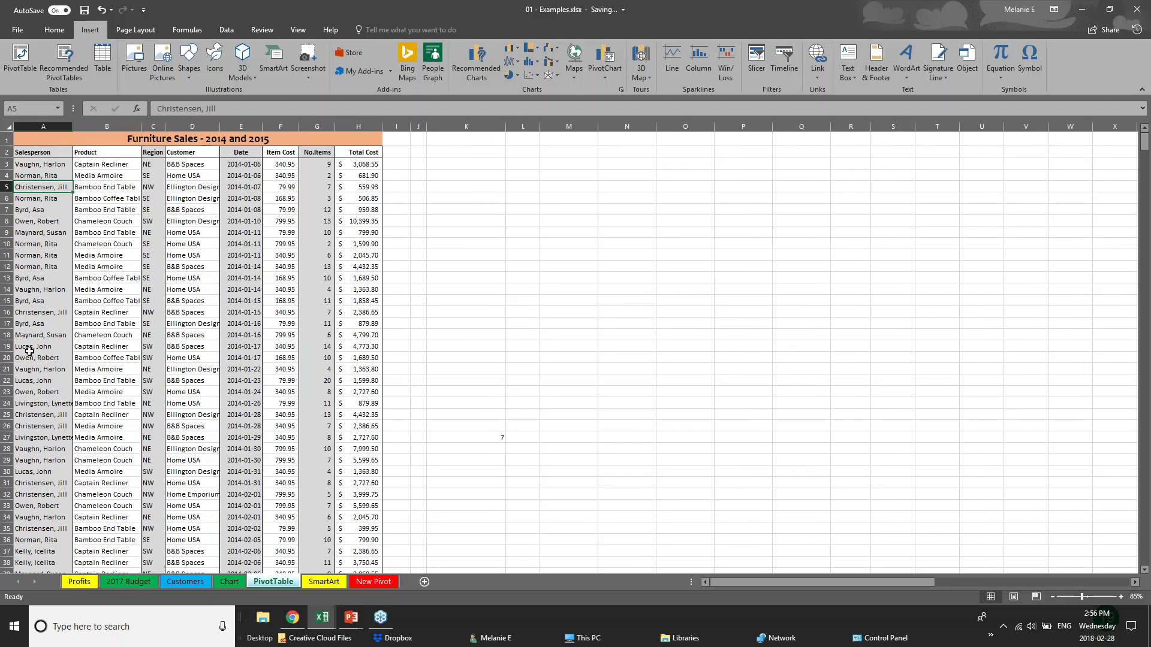
pyautogui.scroll(-5, 29, 351)
pyautogui.scroll(5, 533, 154)
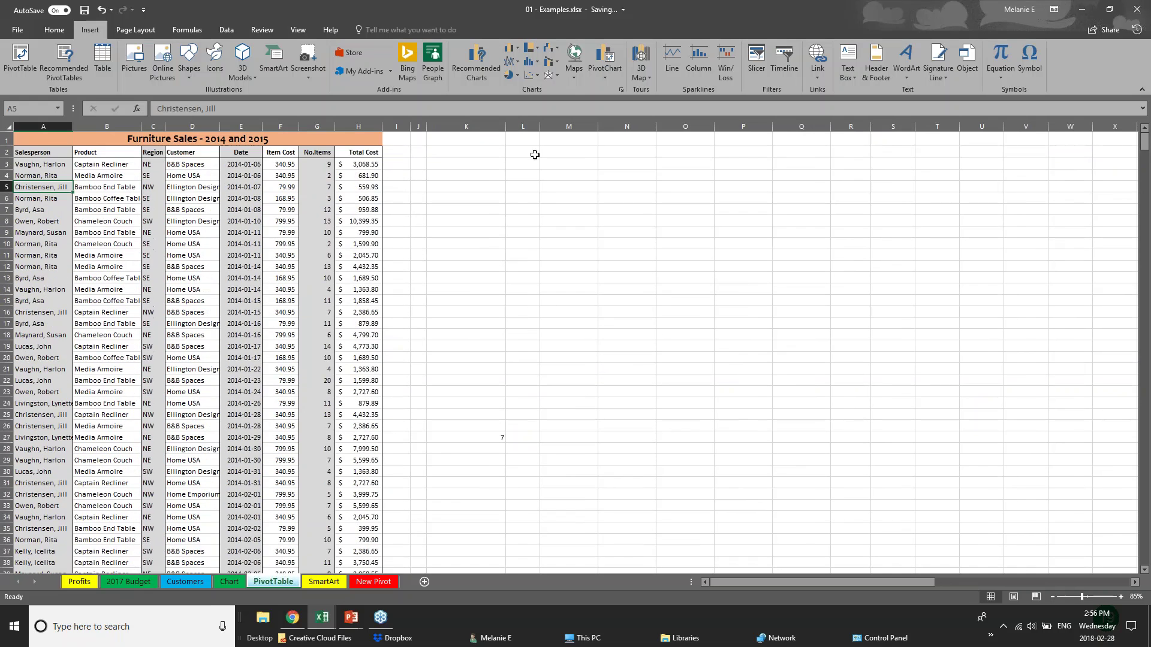
pyautogui.click(351, 169)
pyautogui.click(353, 239)
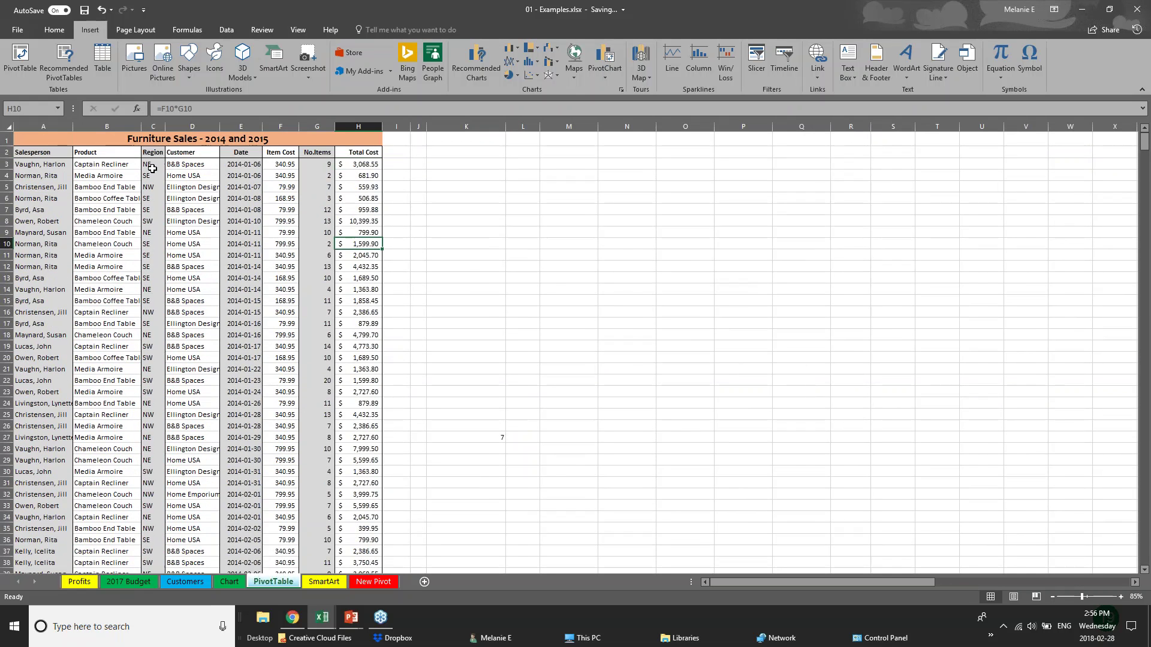
pyautogui.click(67, 335)
pyautogui.scroll(-5, 76, 474)
pyautogui.scroll(-11, 75, 478)
pyautogui.scroll(-14, 75, 477)
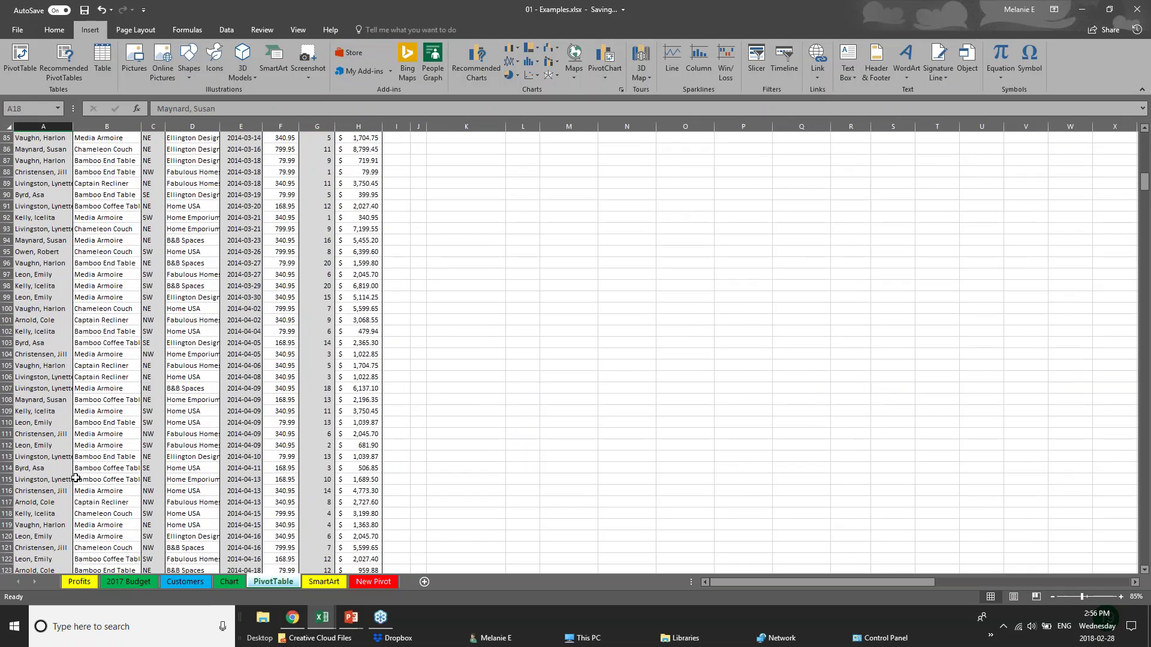
pyautogui.scroll(11, 76, 477)
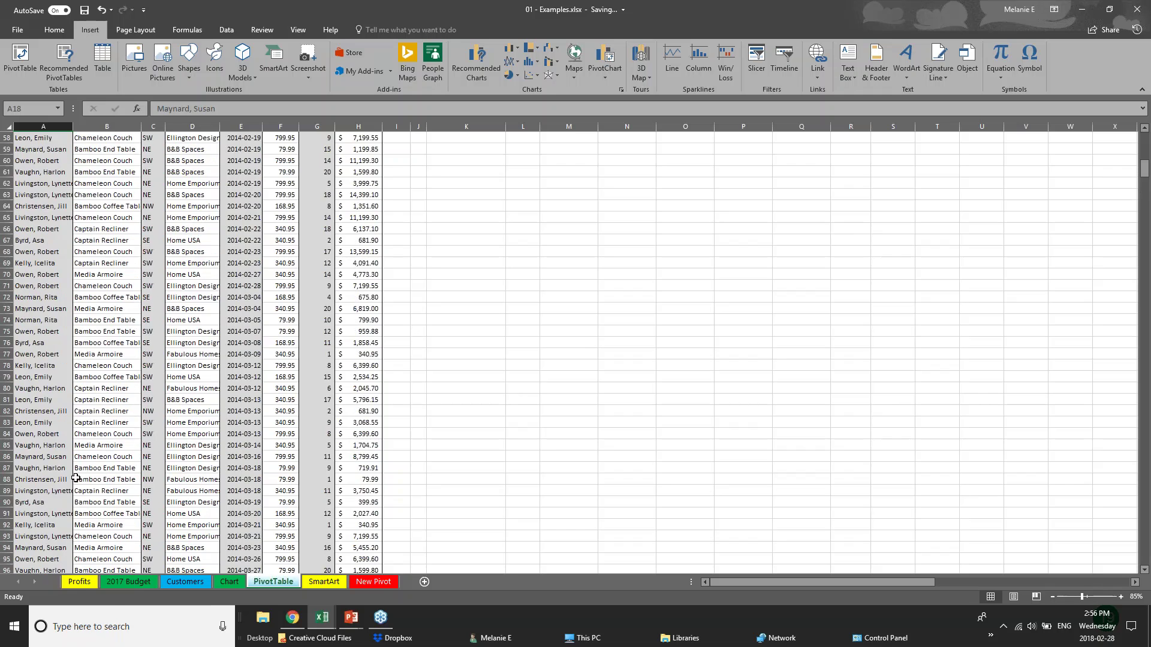
pyautogui.scroll(19, 75, 478)
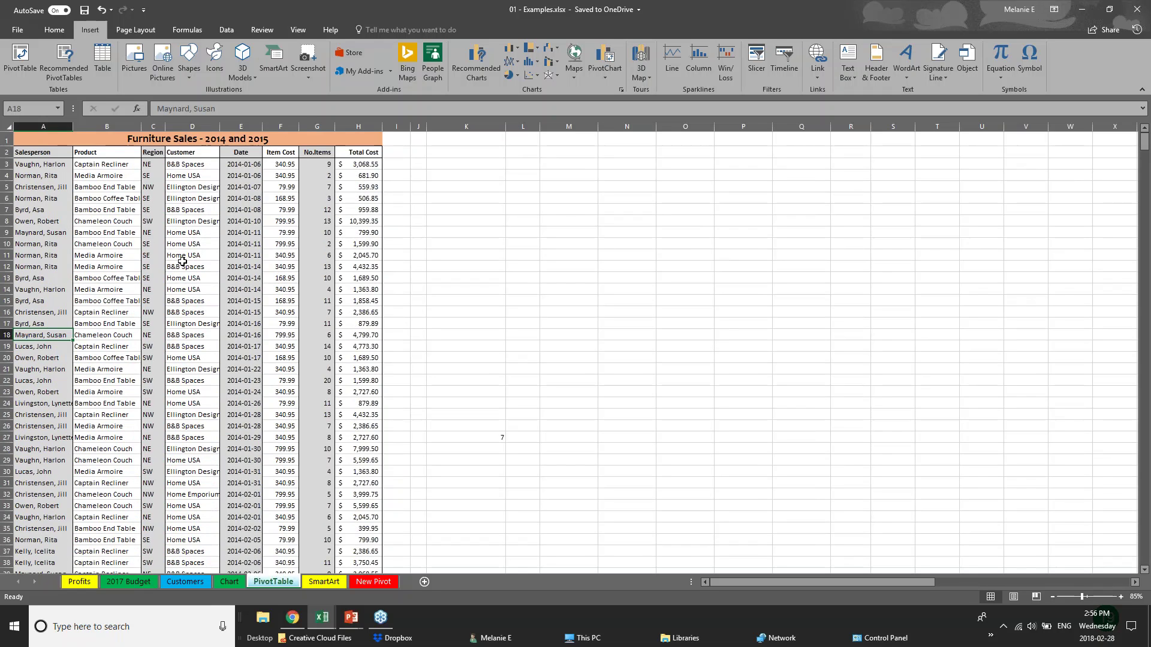
pyautogui.click(9, 128)
pyautogui.click(446, 288)
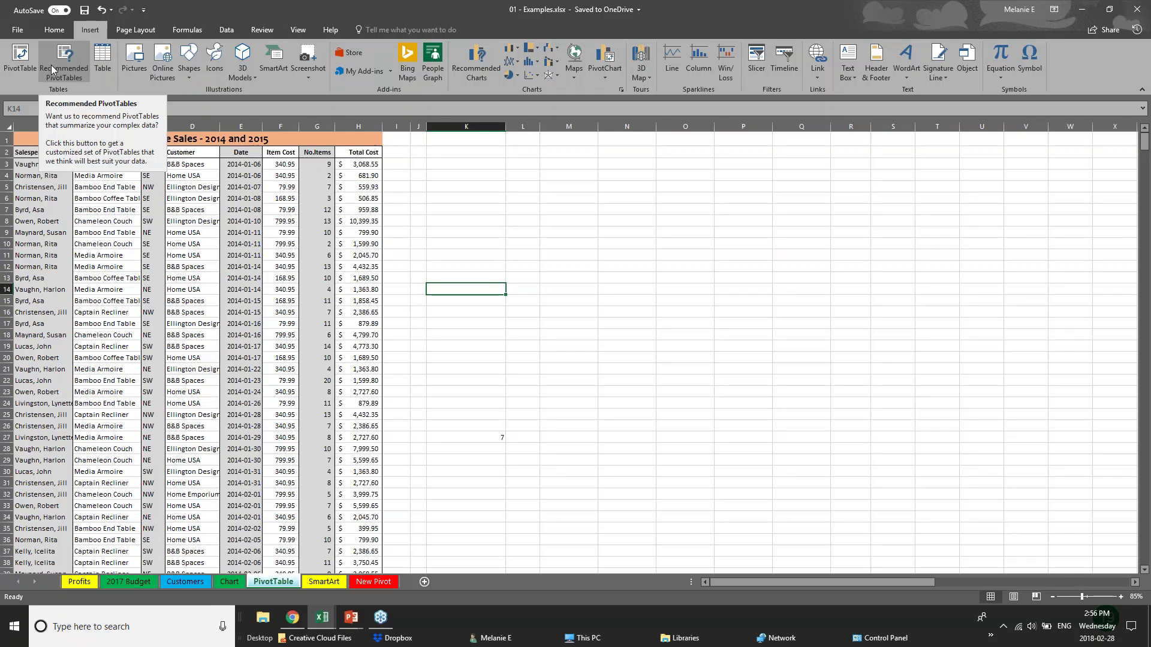
pyautogui.click(20, 72)
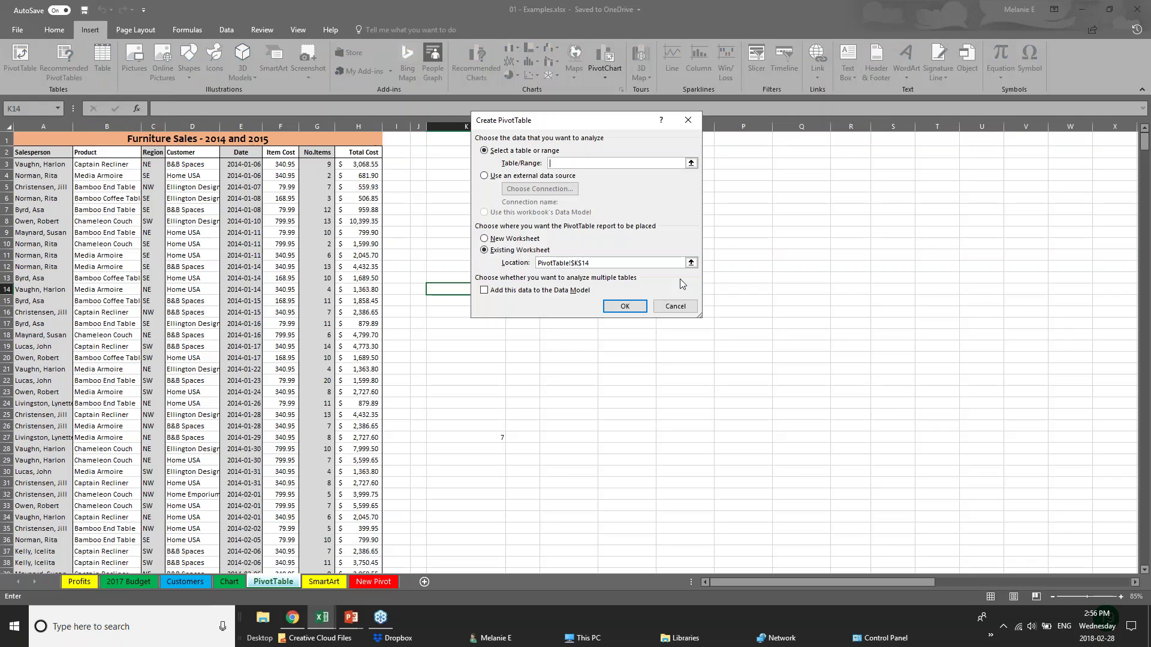
pyautogui.click(33, 127)
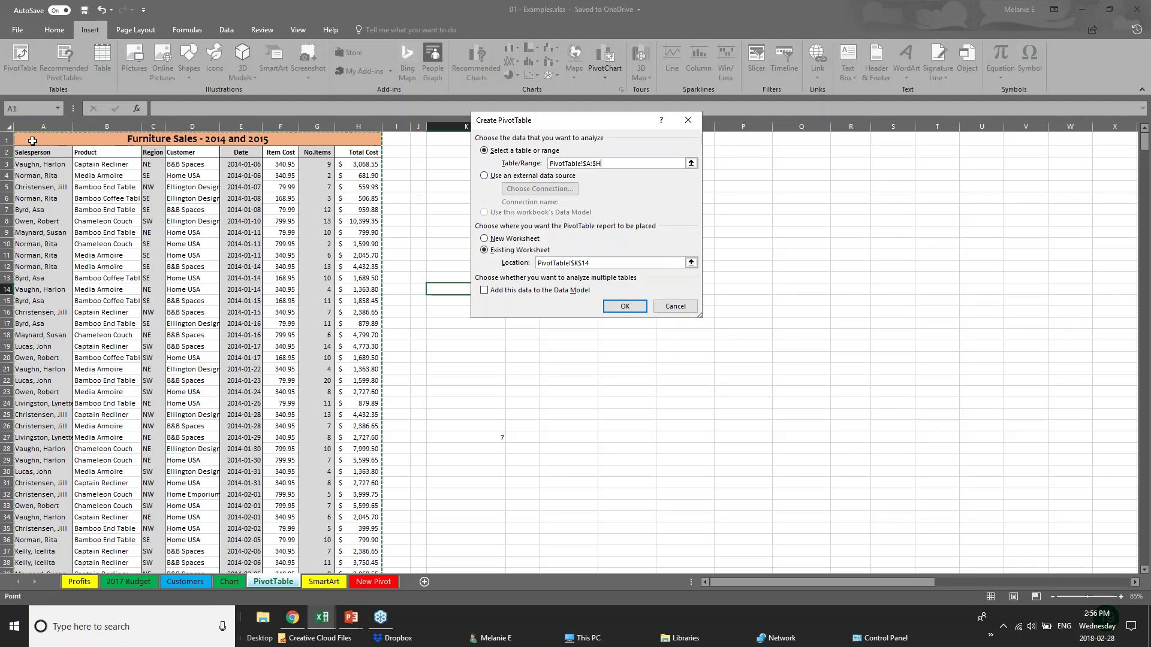
pyautogui.click(9, 126)
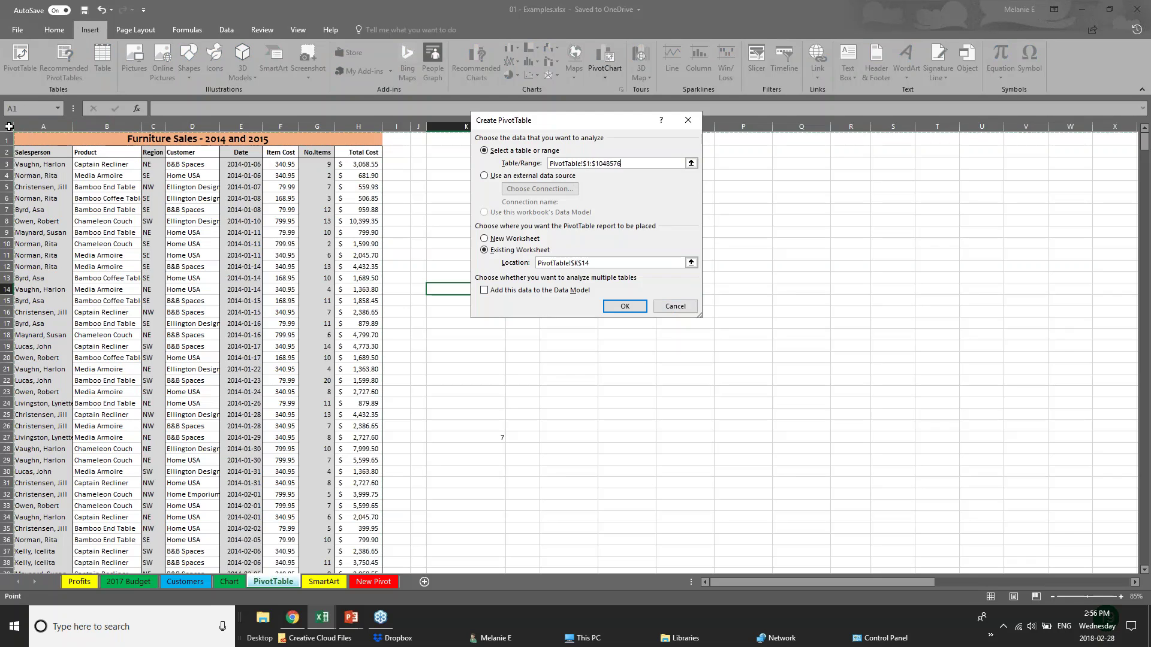
pyautogui.click(24, 139)
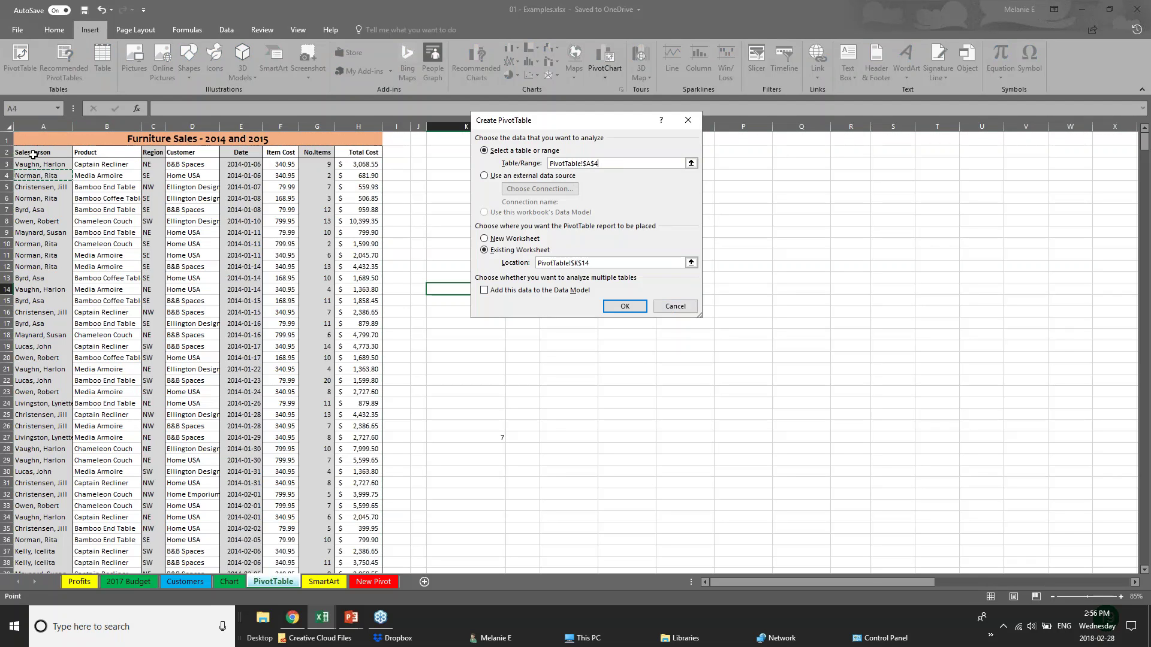
pyautogui.moveTo(27, 141); pyautogui.dragTo(272, 235)
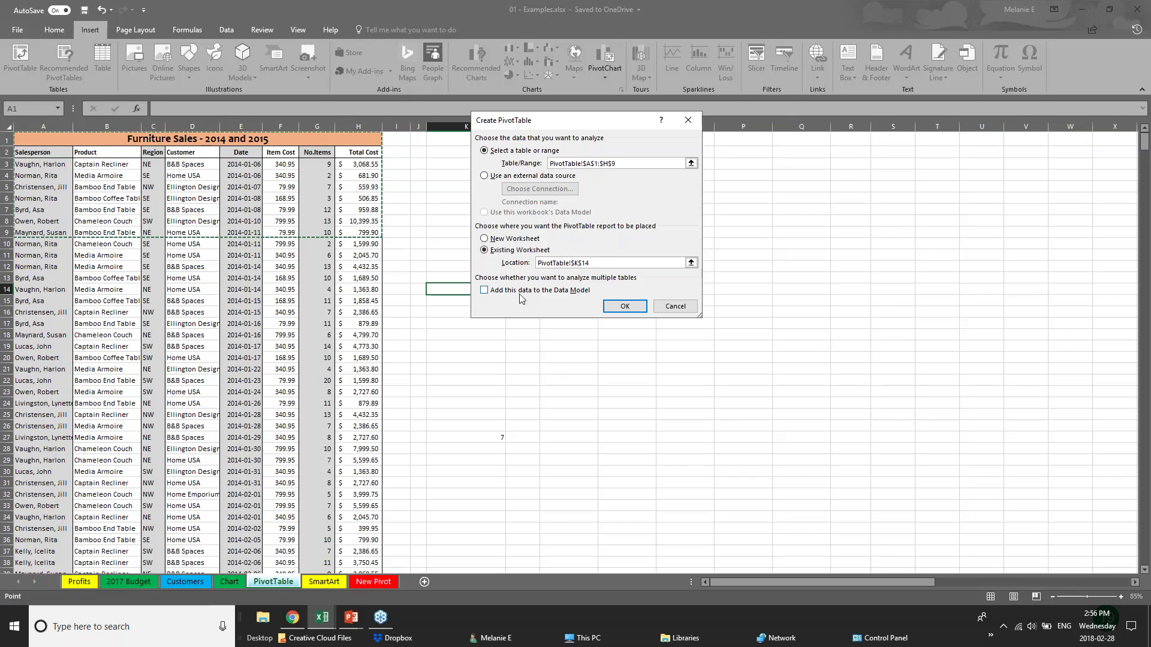
pyautogui.click(676, 311)
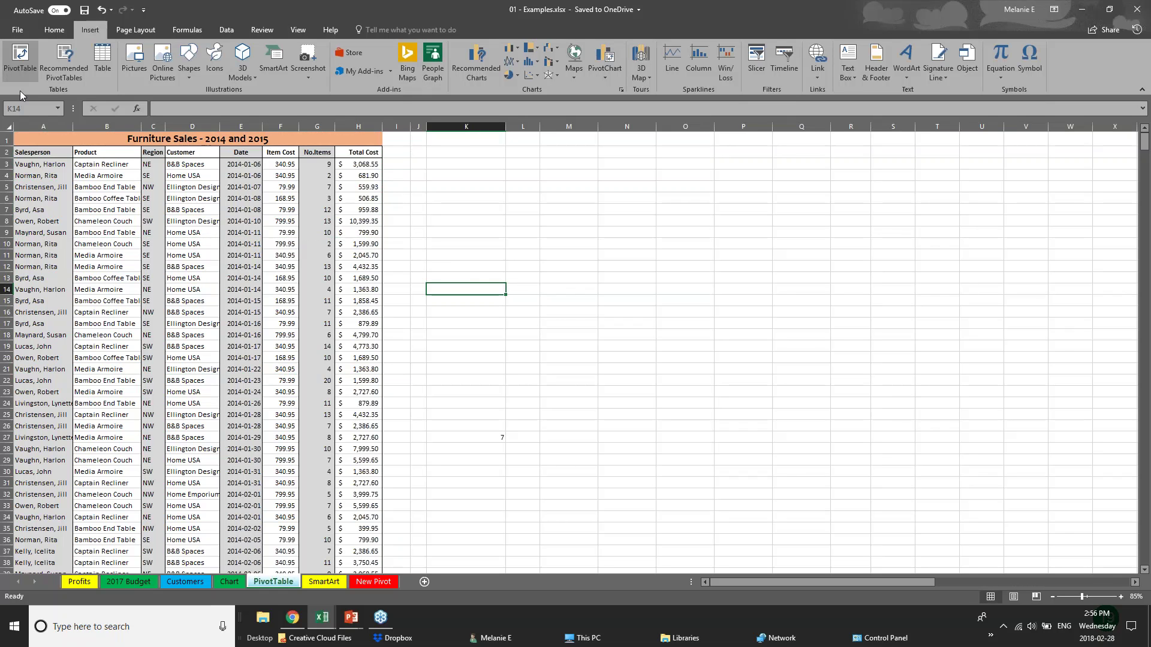
# Try to create a PivotTable on a new worksheet from the entire PivotTable sheet, and leave without creating it
pyautogui.click(7, 126)
pyautogui.click(24, 54)
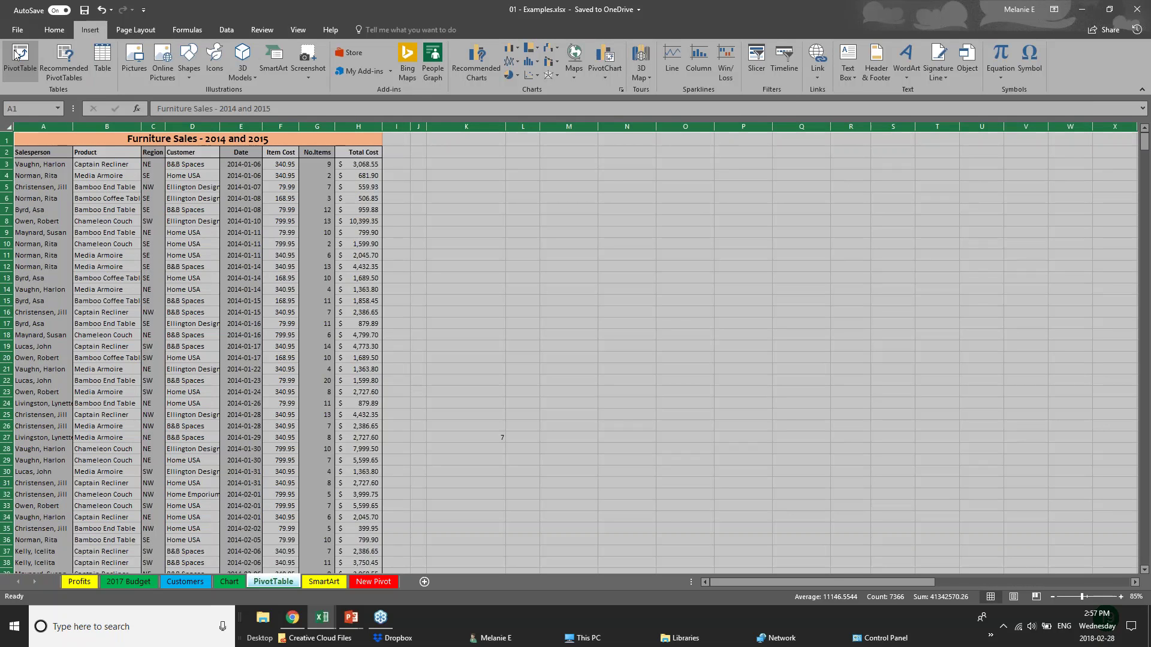
pyautogui.click(624, 307)
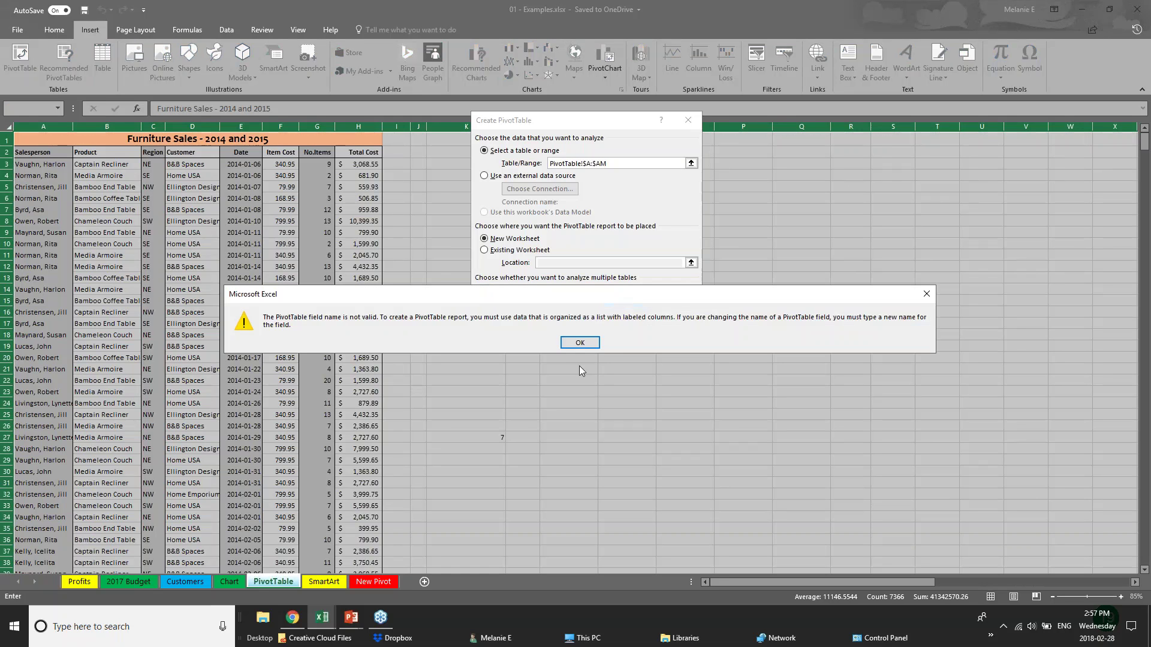
pyautogui.click(582, 338)
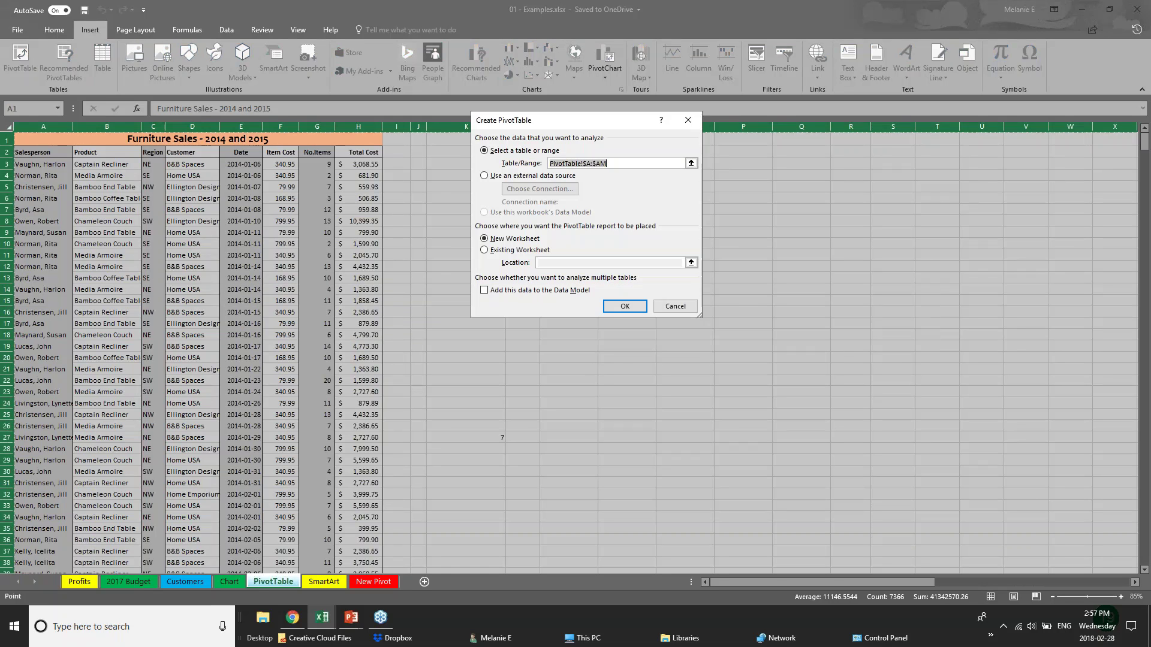
pyautogui.click(618, 307)
pyautogui.click(579, 338)
pyautogui.click(674, 306)
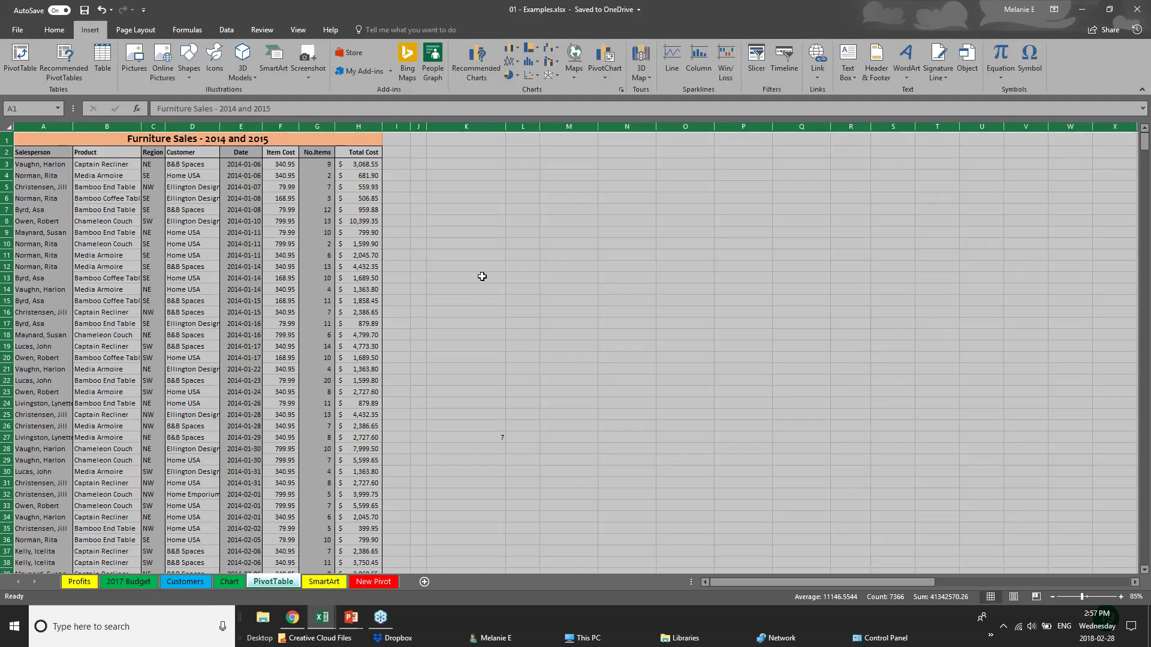
# Create a PivotTable on a new worksheet from the furniture sales data in columns A to H, starting at header row 2
pyautogui.click(25, 124)
pyautogui.moveTo(25, 124); pyautogui.dragTo(359, 126)
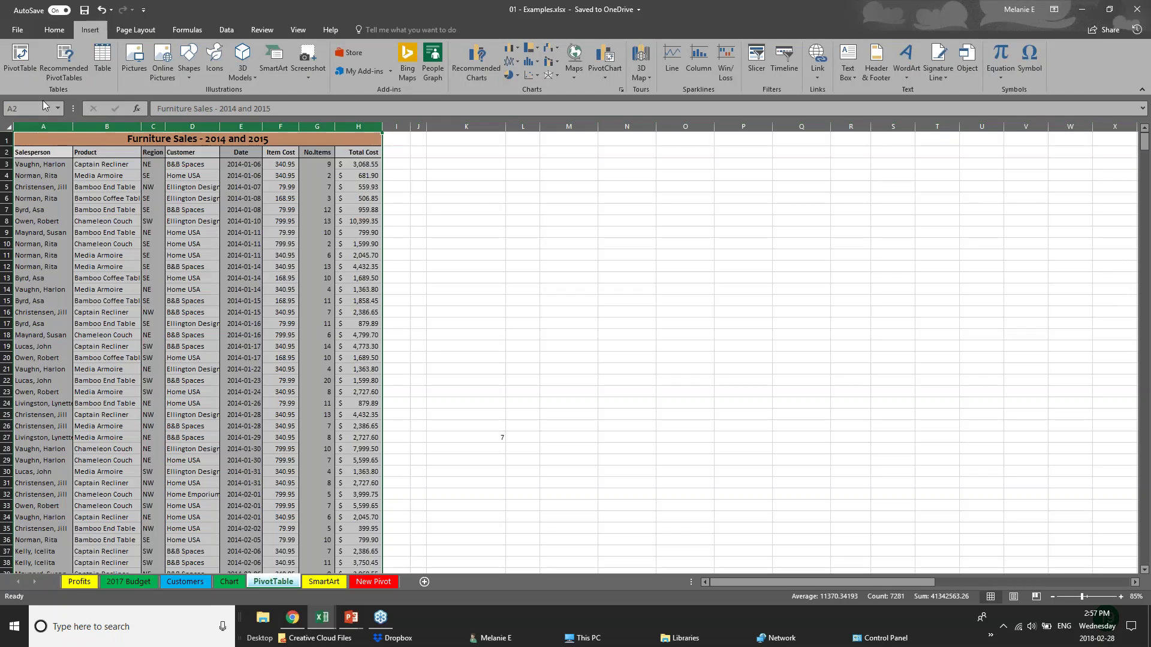
pyautogui.click(18, 59)
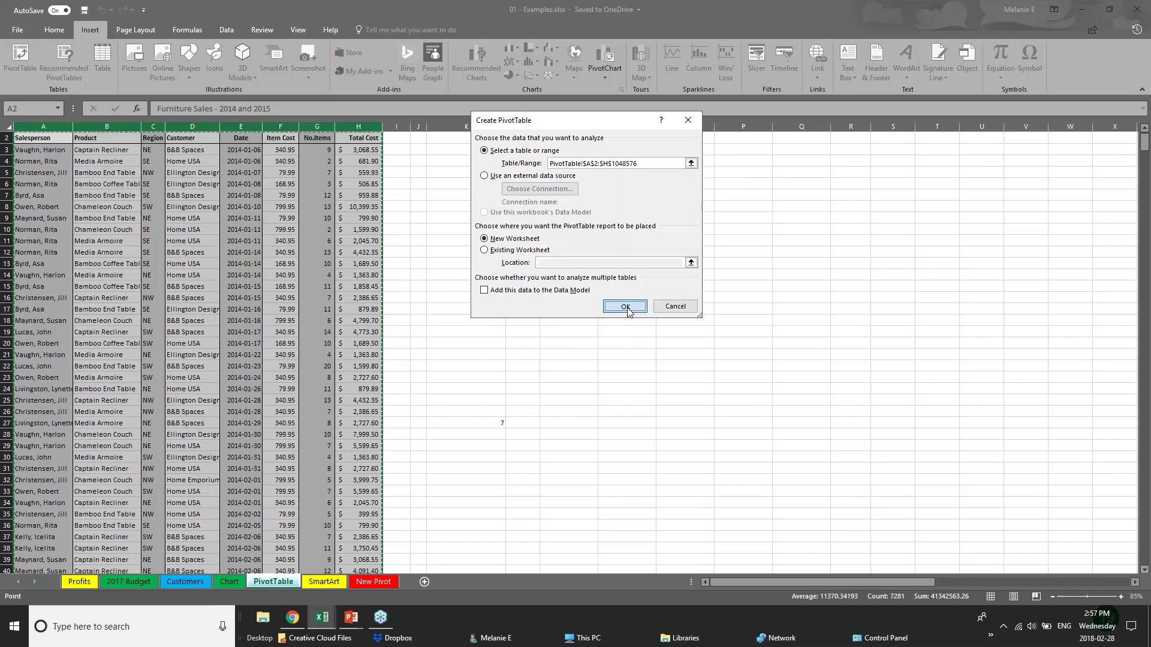
pyautogui.press('Return')
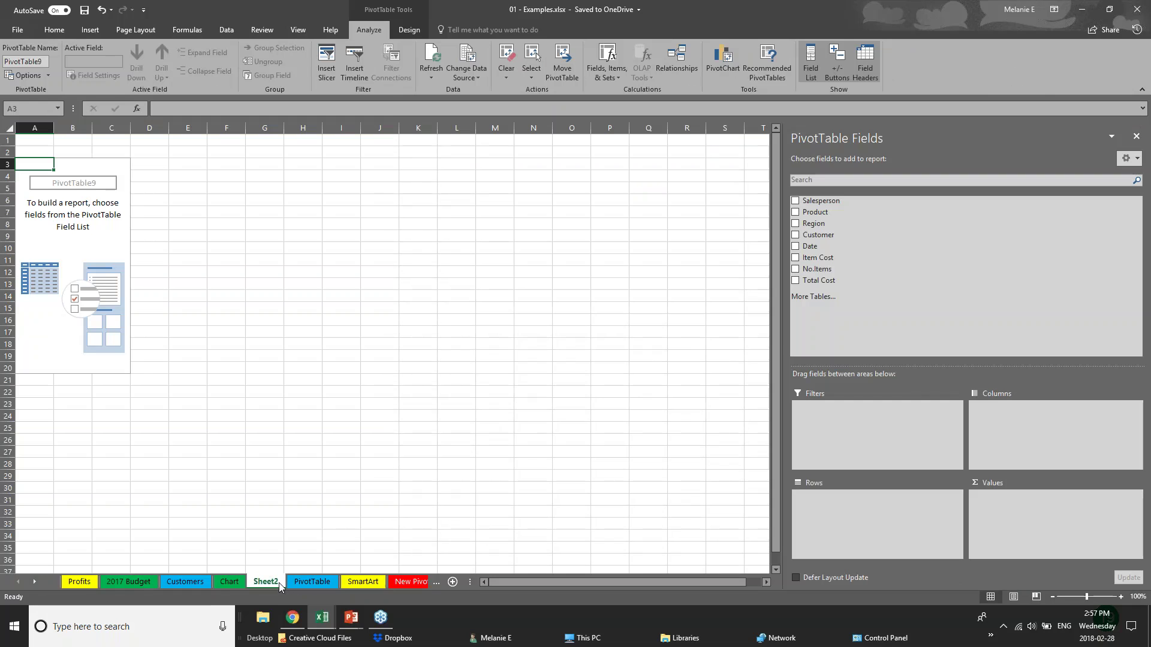
# Rename the new PivotTable worksheet as PIVOT 2
pyautogui.moveTo(278, 584); pyautogui.dragTo(309, 605)
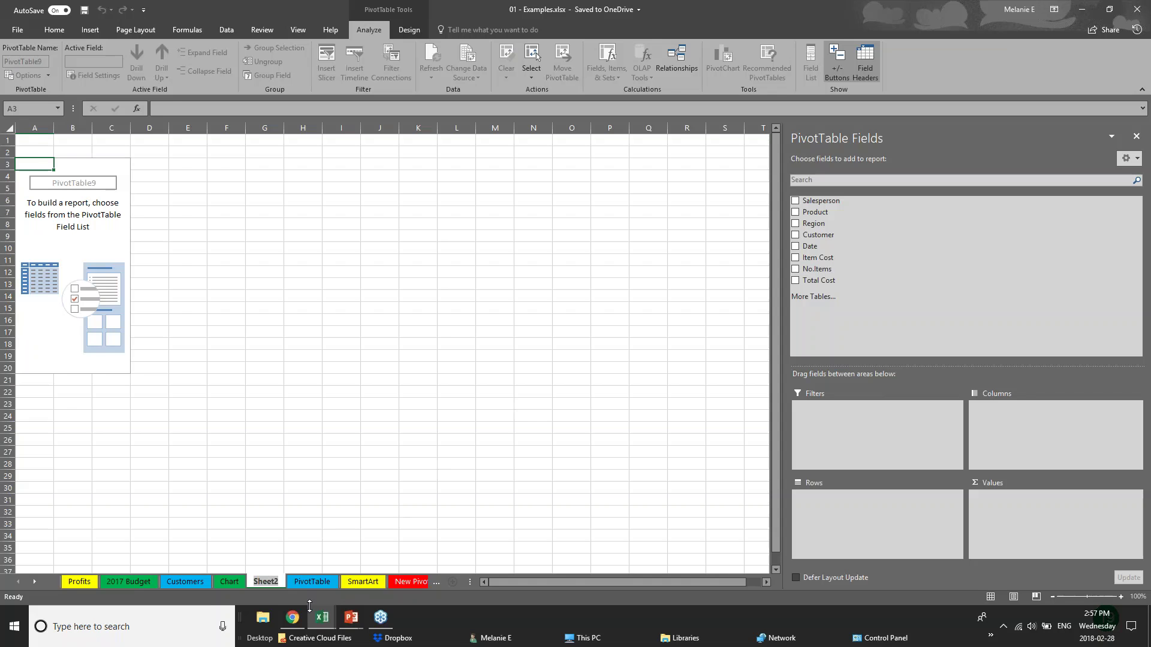
pyautogui.write('PIV')
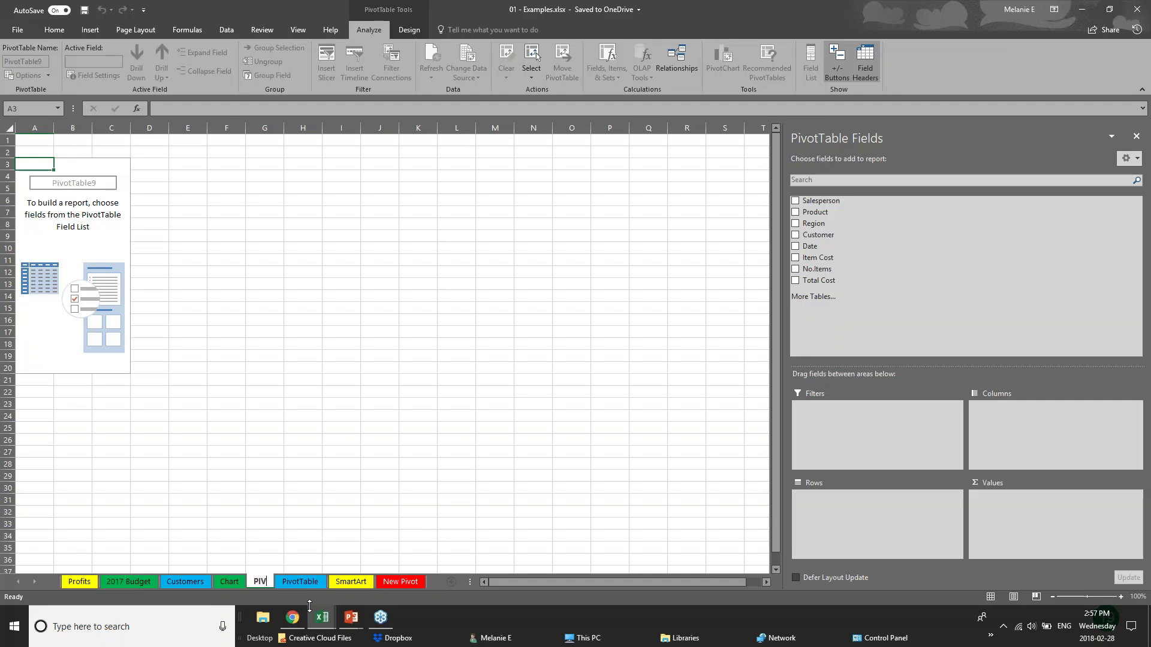
pyautogui.write('OT 2')
pyautogui.press('Return')
pyautogui.click(85, 186)
pyautogui.press('Up')
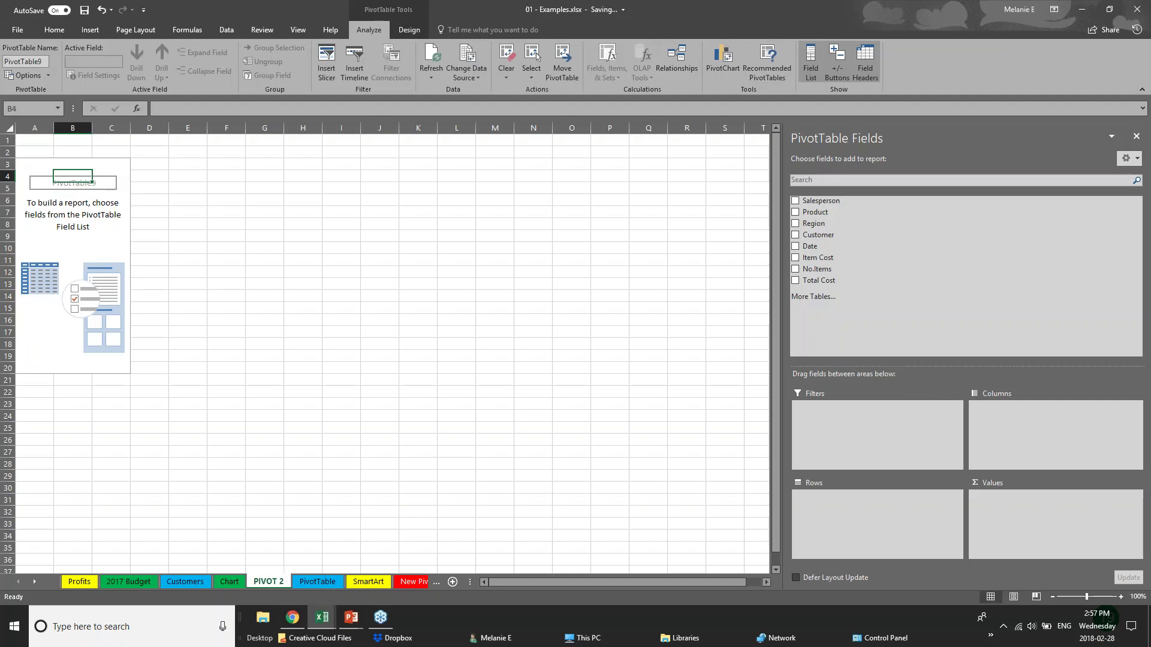
pyautogui.click(1136, 10)
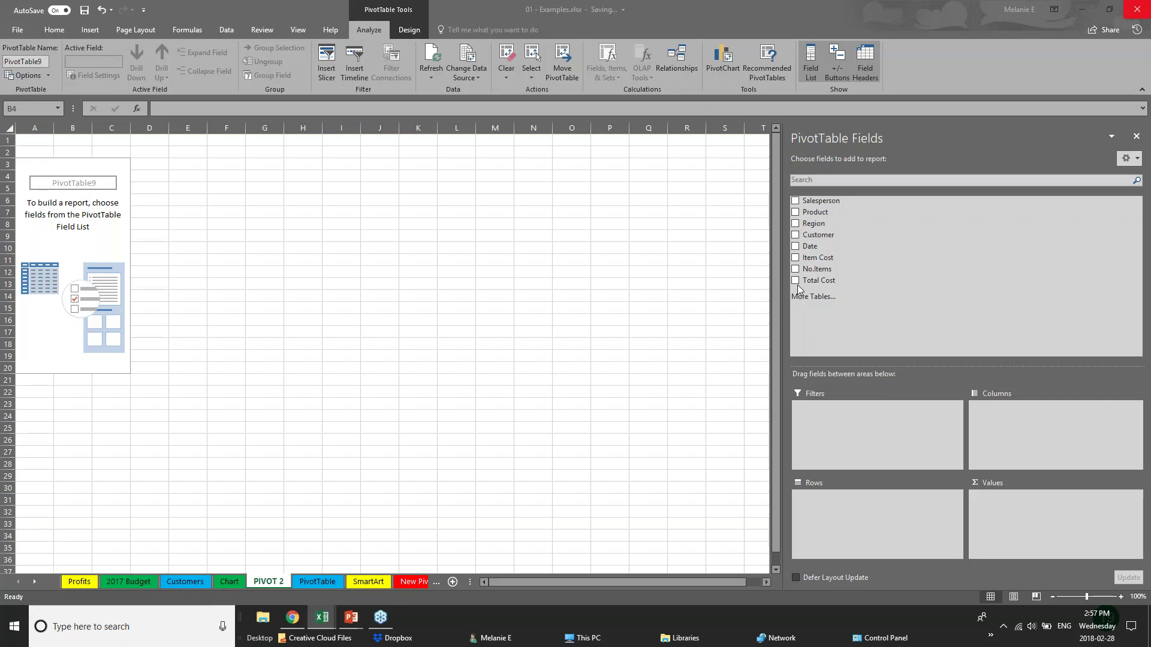
# Build the PivotTable with Region and Years as rows, excluding Quarters and Date, and Total Cost summed as values
pyautogui.click(796, 226)
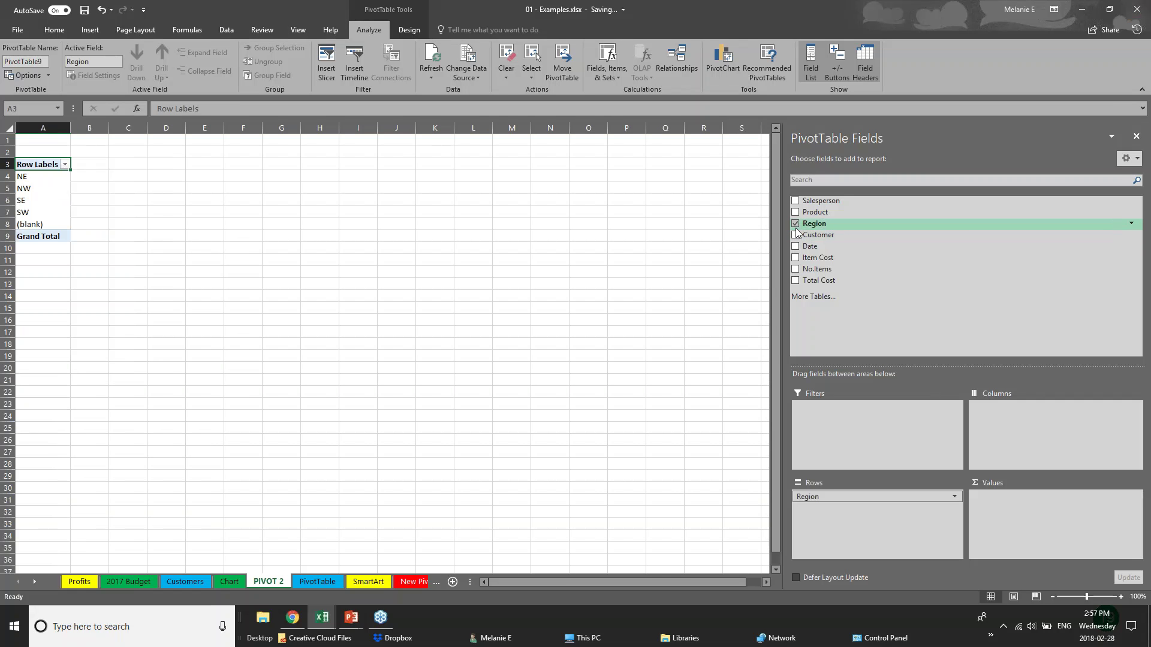
pyautogui.click(794, 247)
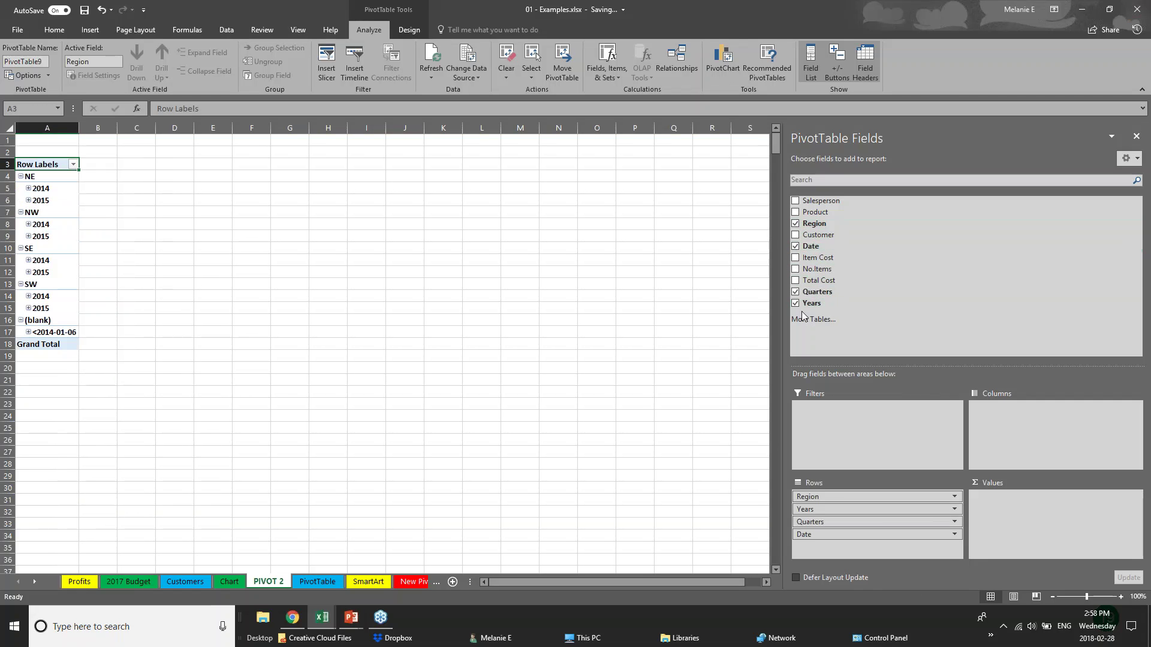
pyautogui.click(794, 292)
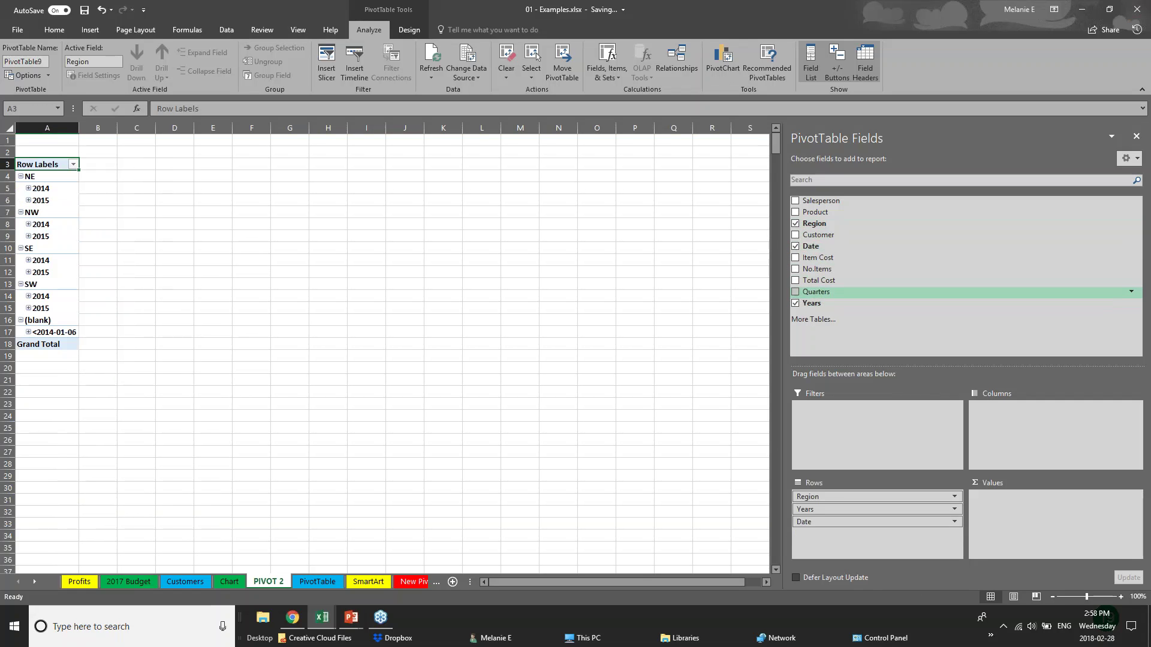
pyautogui.click(795, 246)
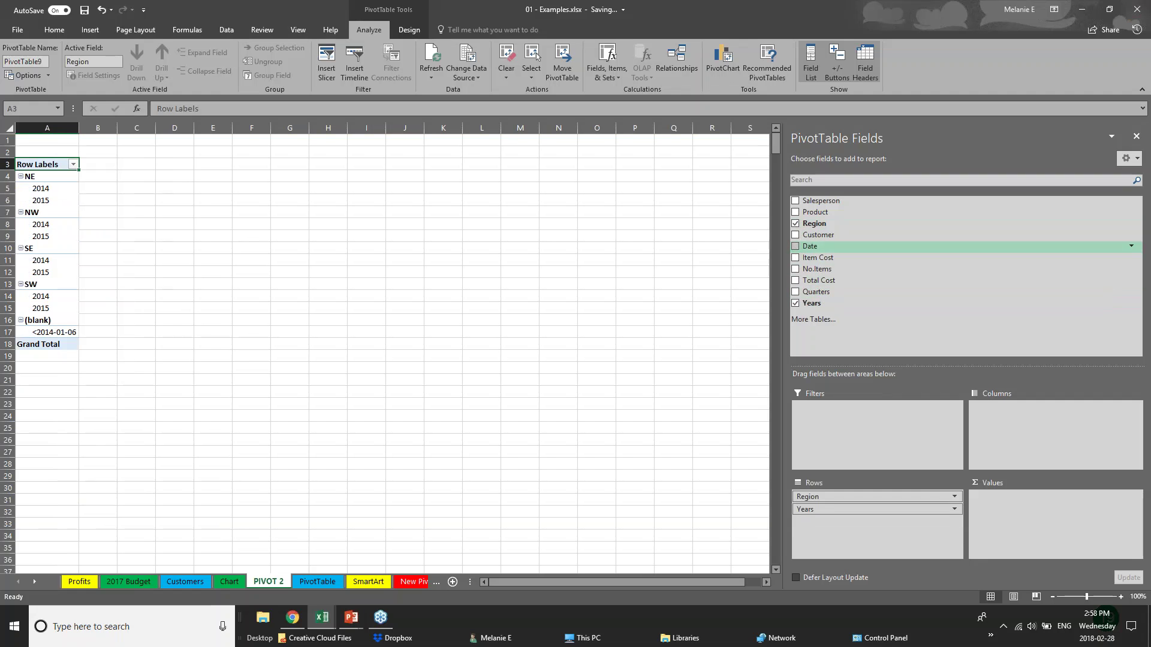
pyautogui.click(796, 281)
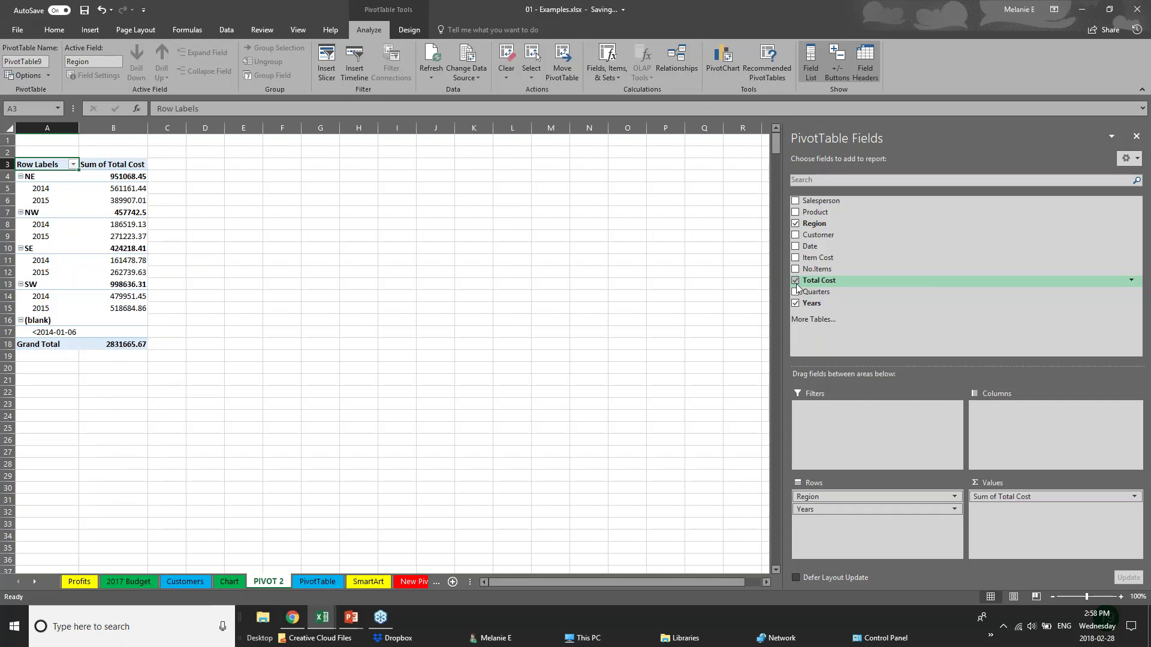
# Widen columns A and B holding the PivotTable's row labels and total costs
pyautogui.moveTo(78, 128); pyautogui.dragTo(125, 132)
pyautogui.doubleClick(197, 132)
pyautogui.moveTo(195, 132); pyautogui.dragTo(269, 131)
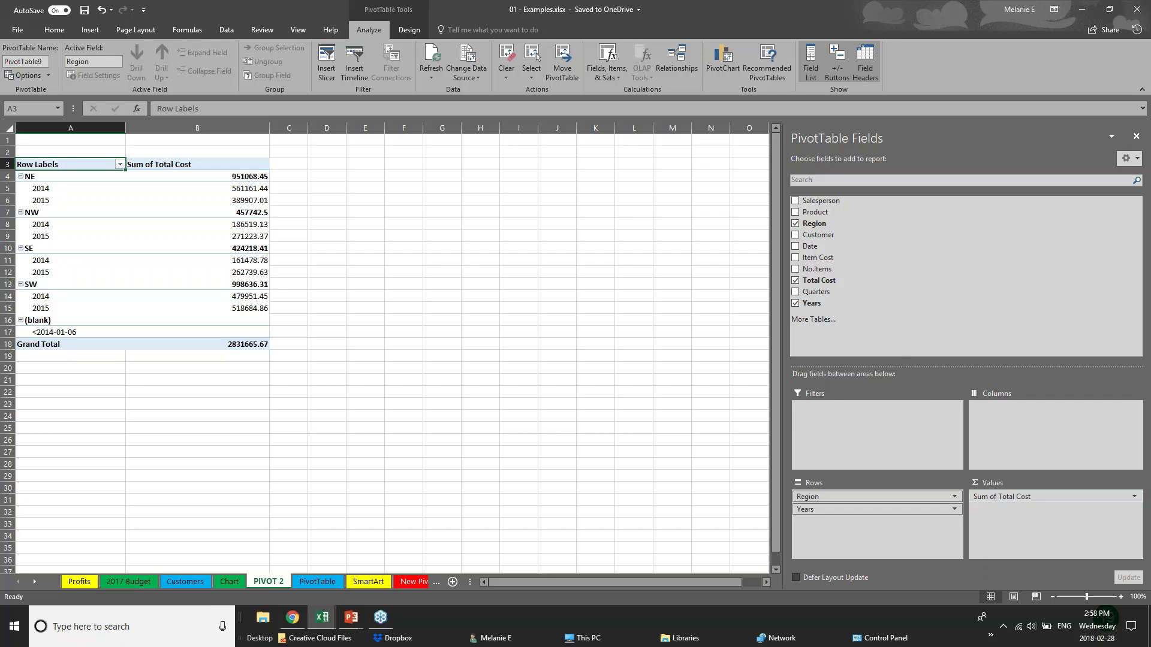
# Move the Years field from the rows to the columns of the PivotTable
pyautogui.click(845, 509)
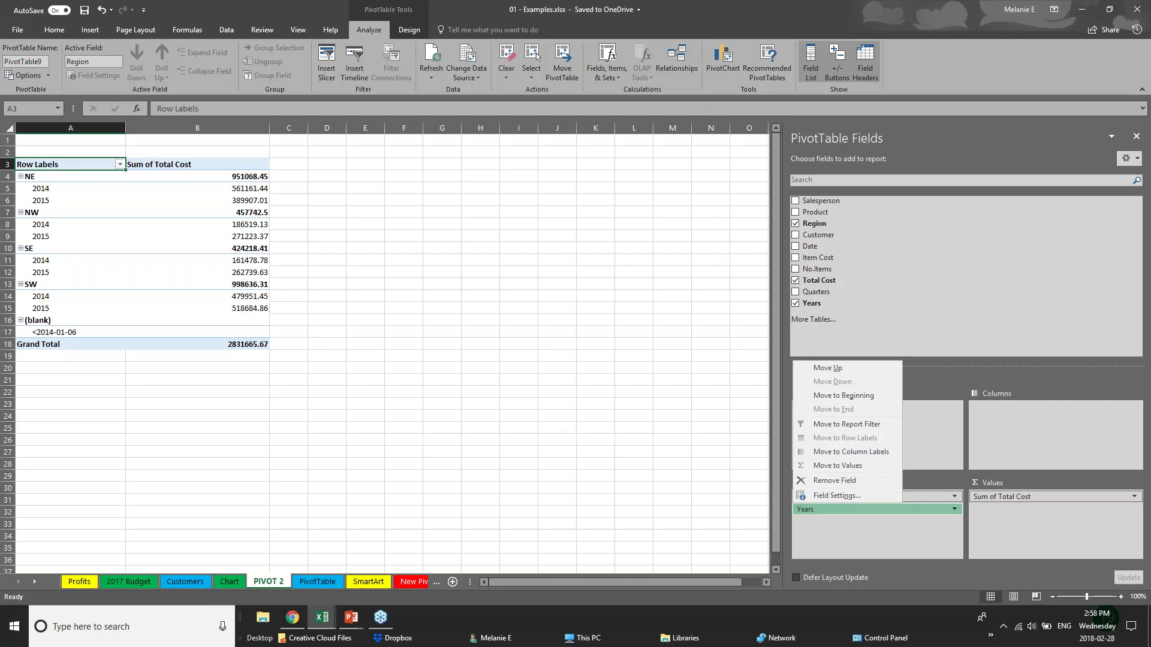
pyautogui.click(860, 510)
pyautogui.moveTo(861, 510); pyautogui.dragTo(1023, 421)
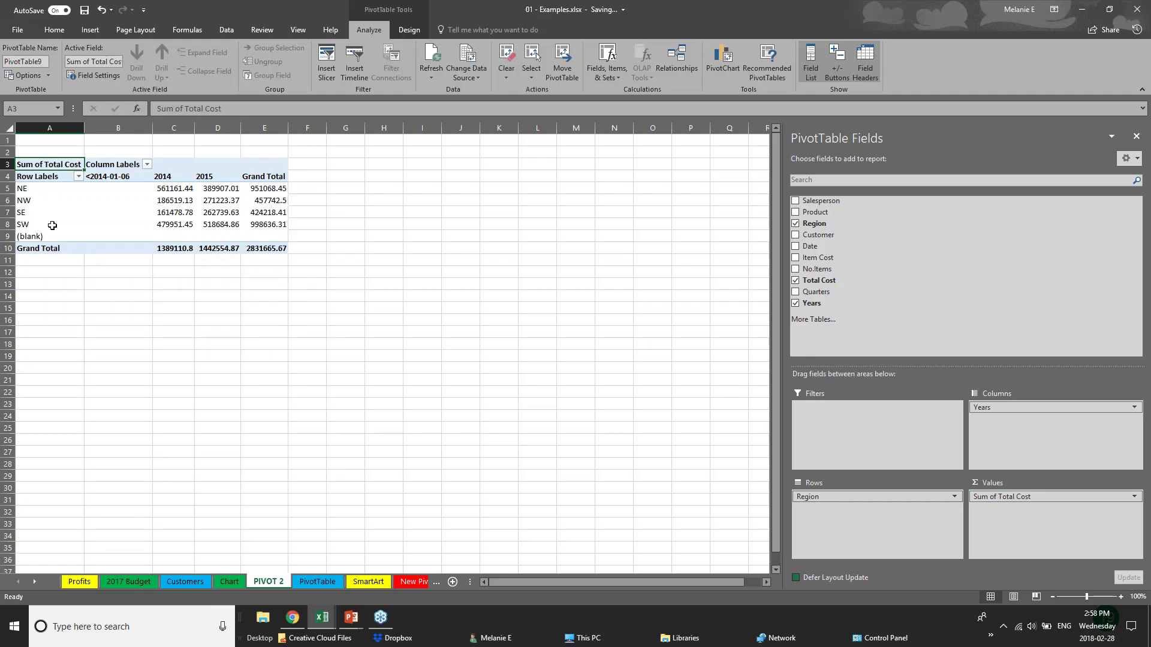
# Examine the total costs of the regions NE to SW for 2014 and 2015 in the PivotTable
pyautogui.click(33, 192)
pyautogui.click(26, 226)
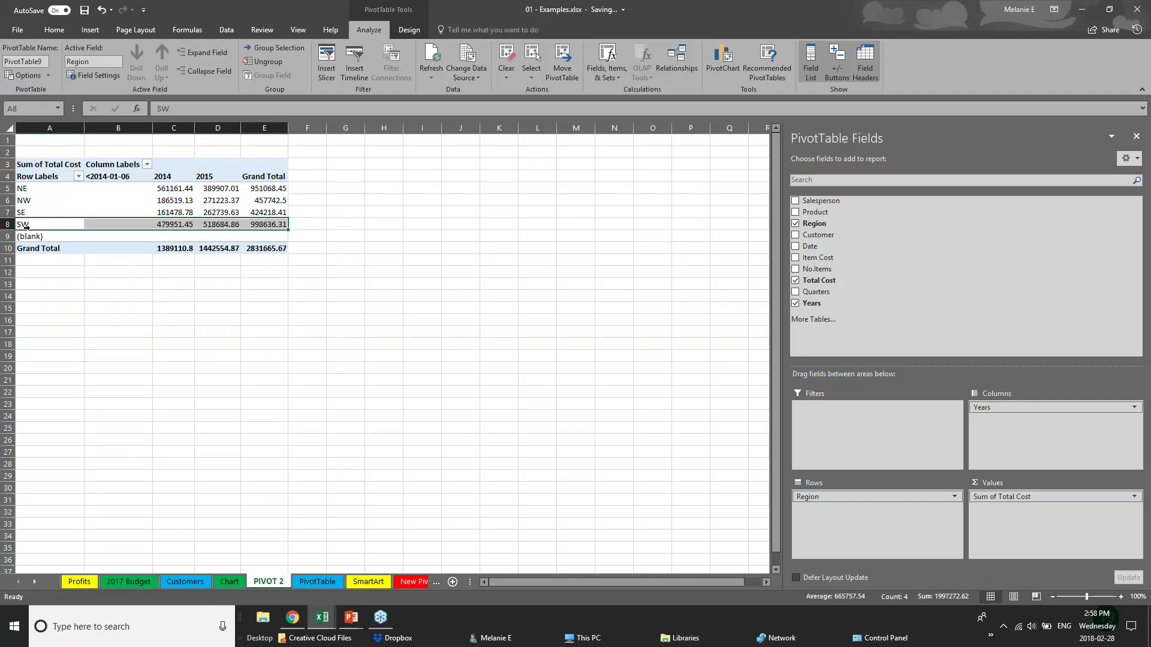
pyautogui.click(160, 189)
pyautogui.click(167, 212)
pyautogui.click(218, 176)
pyautogui.click(218, 200)
pyautogui.click(229, 224)
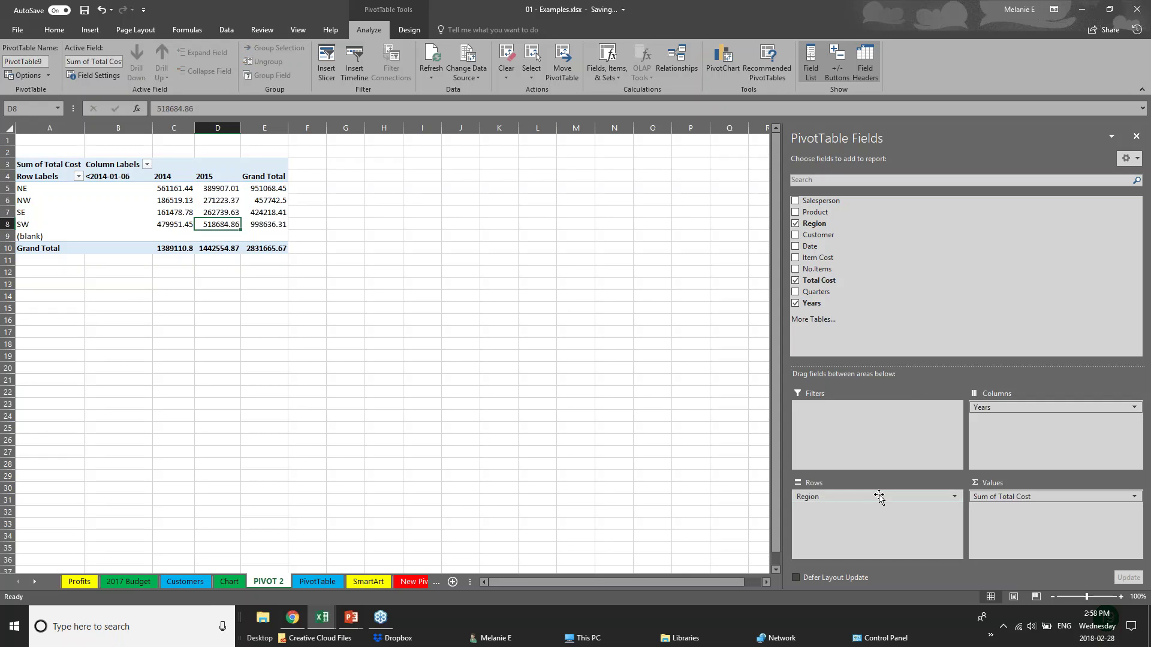
# Swap the PivotTable layout so that Years forms the rows and Region the columns
pyautogui.moveTo(995, 408); pyautogui.dragTo(1043, 410)
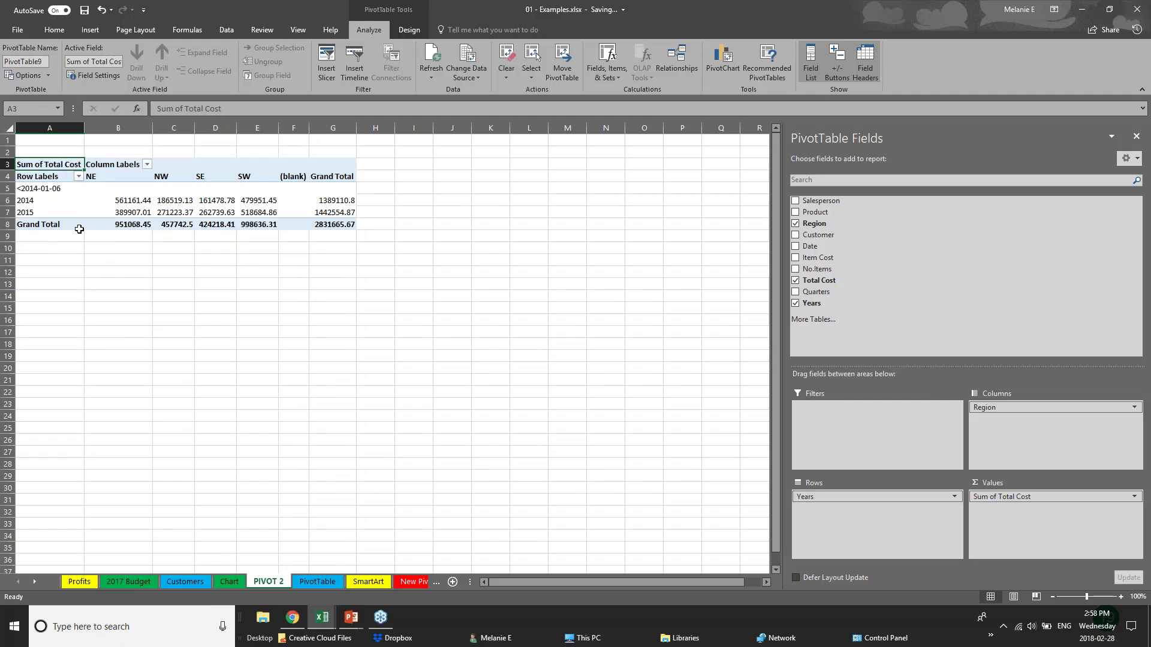
# Add Customer under Region in the PivotTable's columns and Date under Years in its rows
pyautogui.click(795, 235)
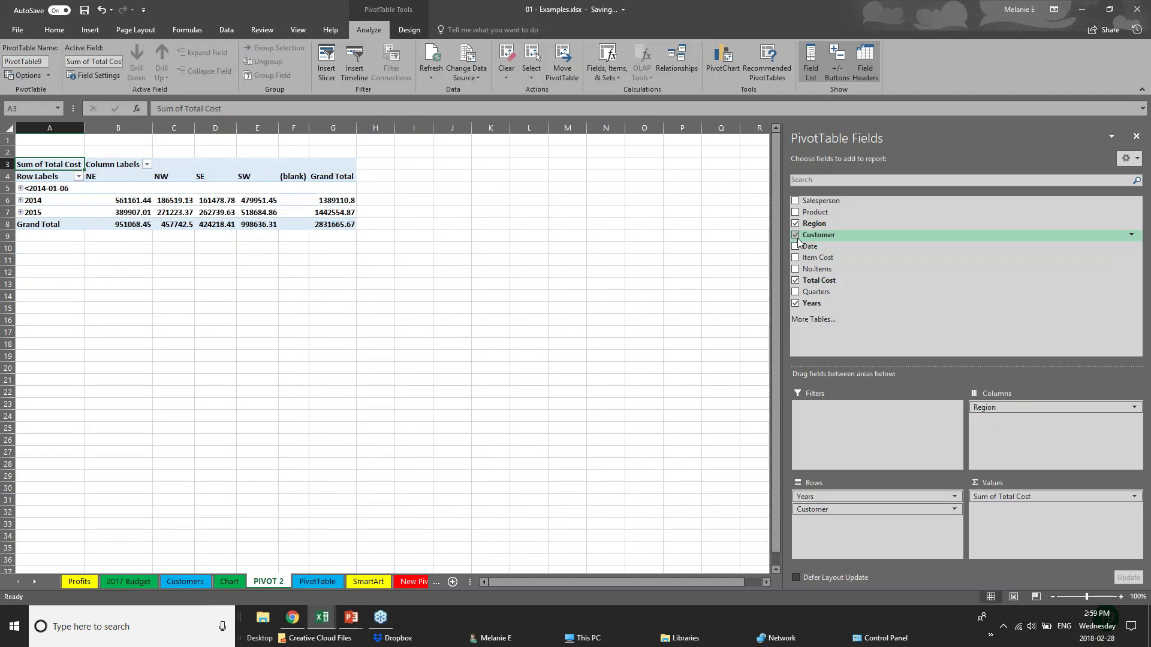
pyautogui.click(795, 246)
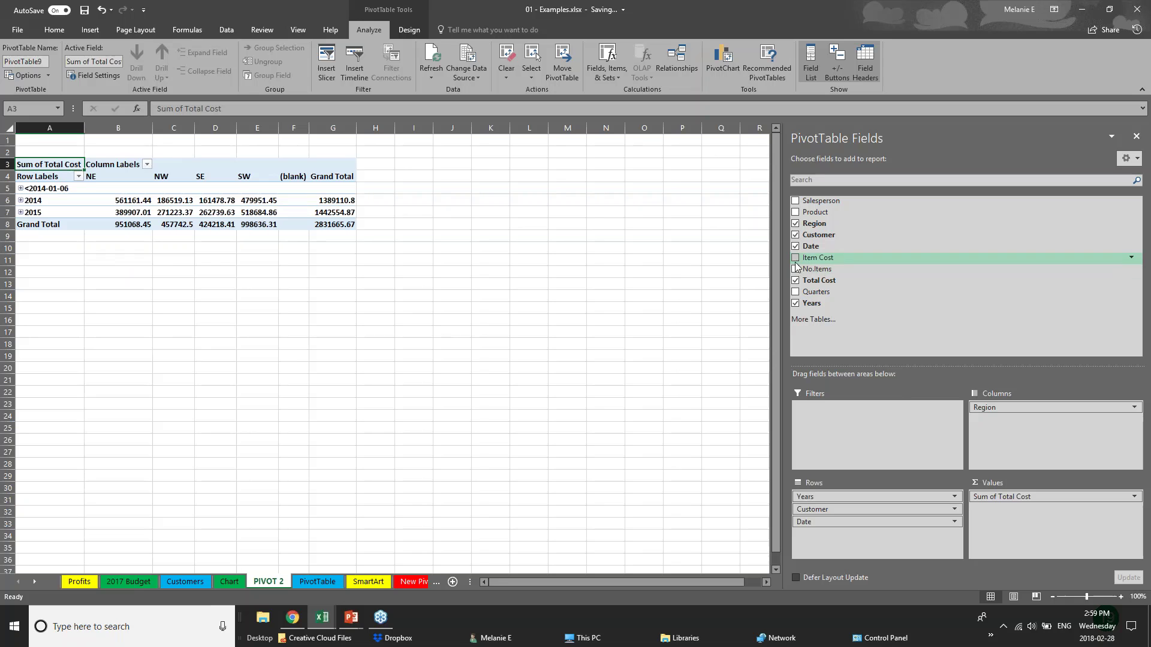
pyautogui.moveTo(868, 509); pyautogui.dragTo(1019, 423)
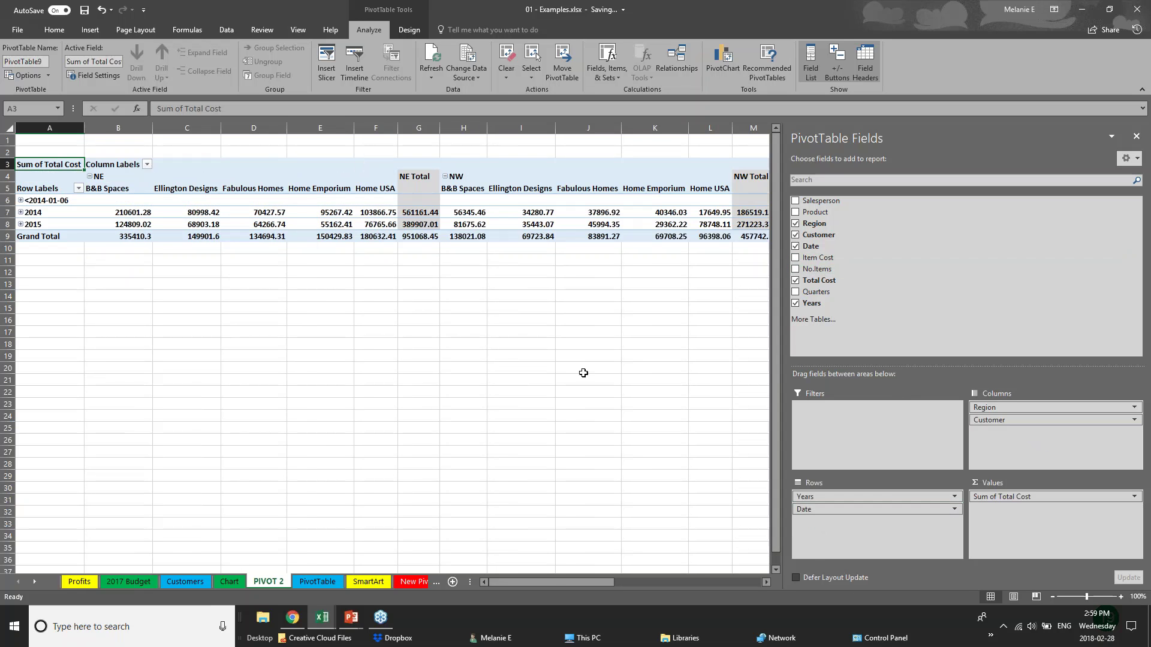
# Expand the 2014 and 2015 rows to view their monthly costs, and collapse them again
pyautogui.click(23, 201)
pyautogui.click(24, 213)
pyautogui.click(21, 212)
pyautogui.click(20, 212)
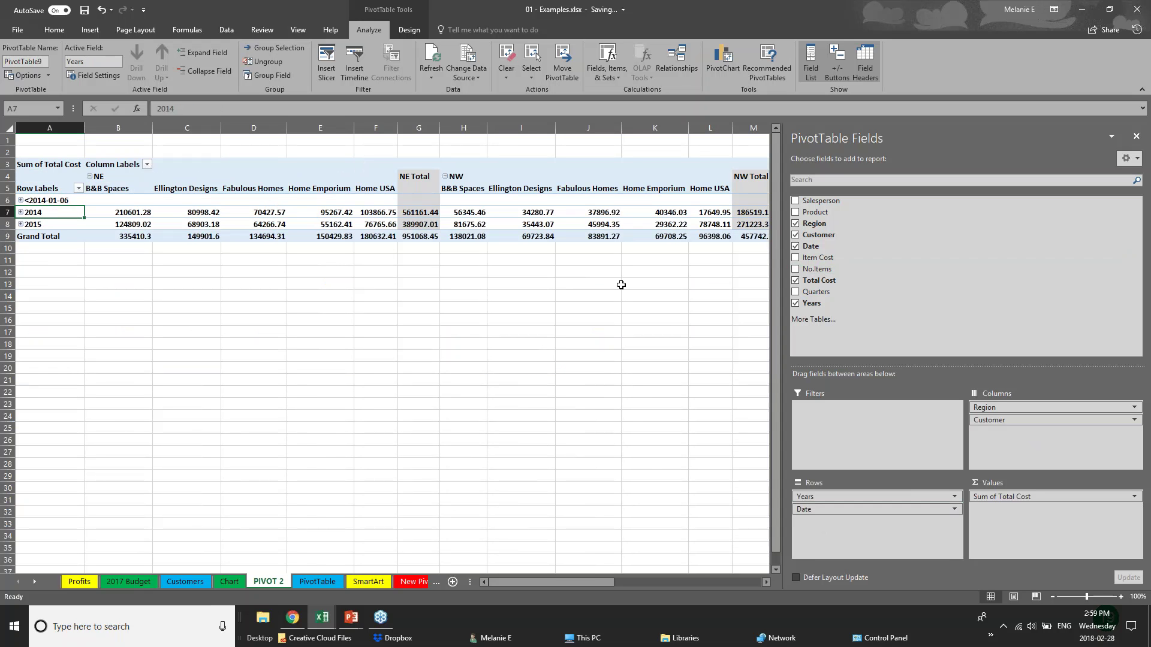
pyautogui.click(21, 224)
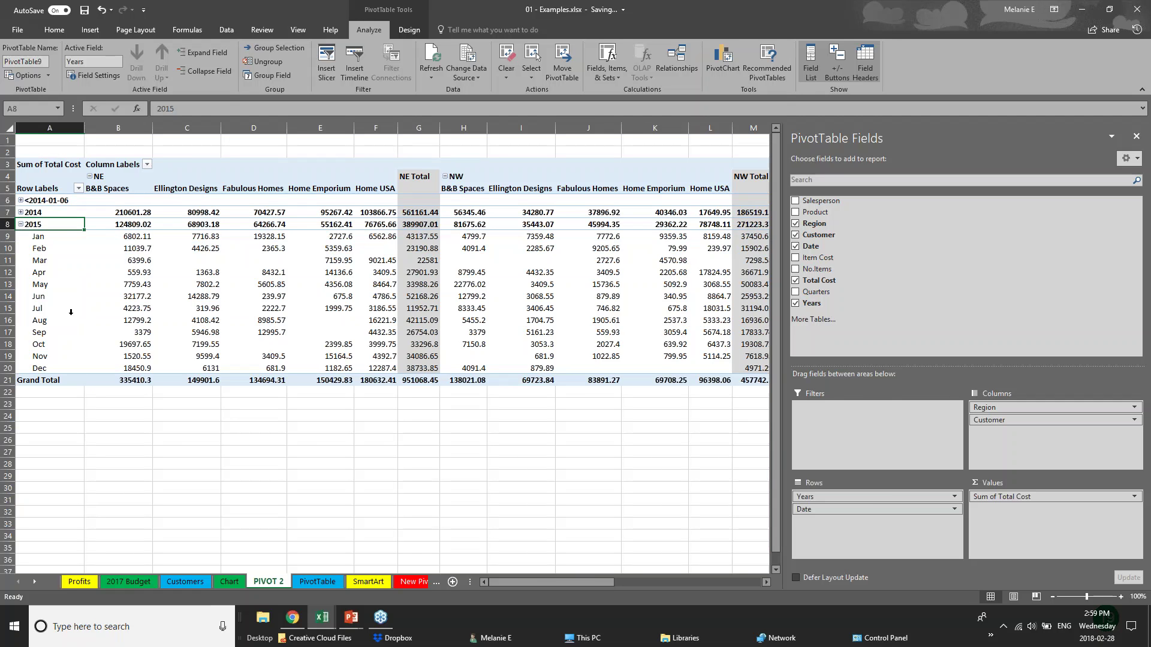
pyautogui.click(21, 224)
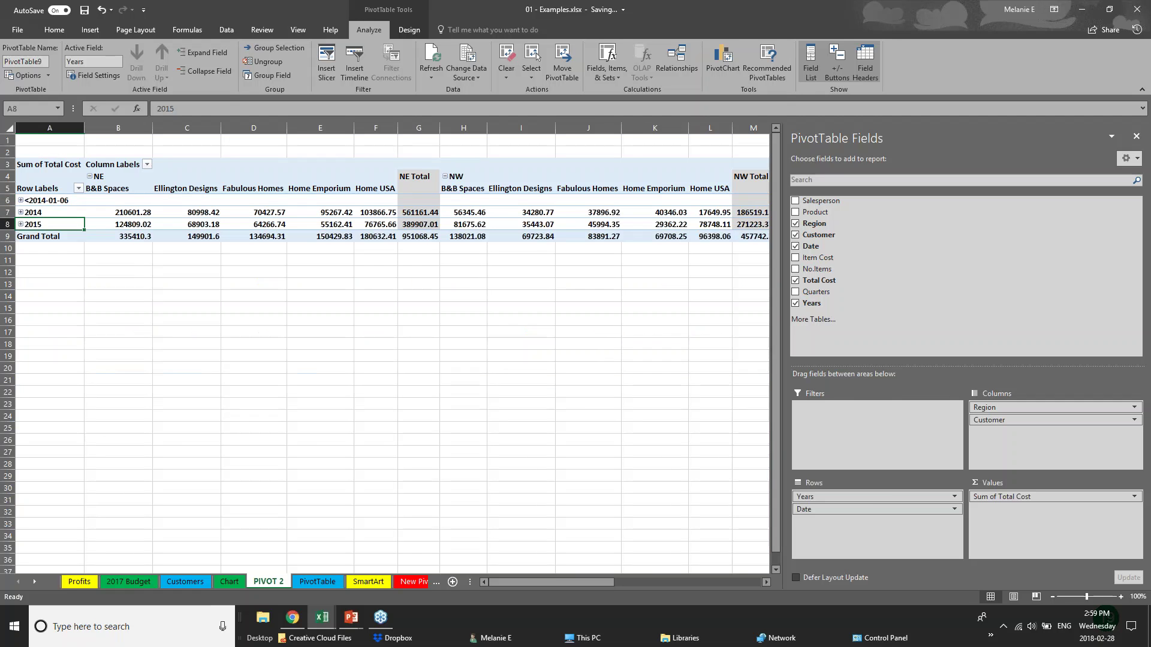
# View the customer totals across the regions with the field list hidden, and bring the PivotTable's field list back
pyautogui.click(483, 291)
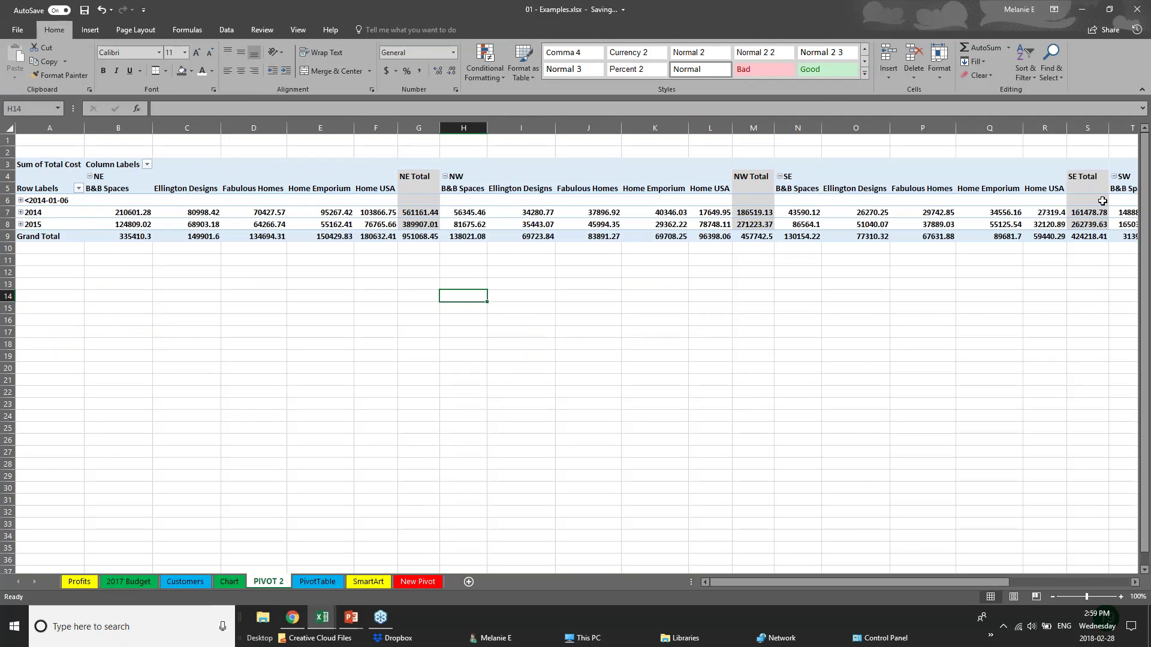
pyautogui.click(842, 202)
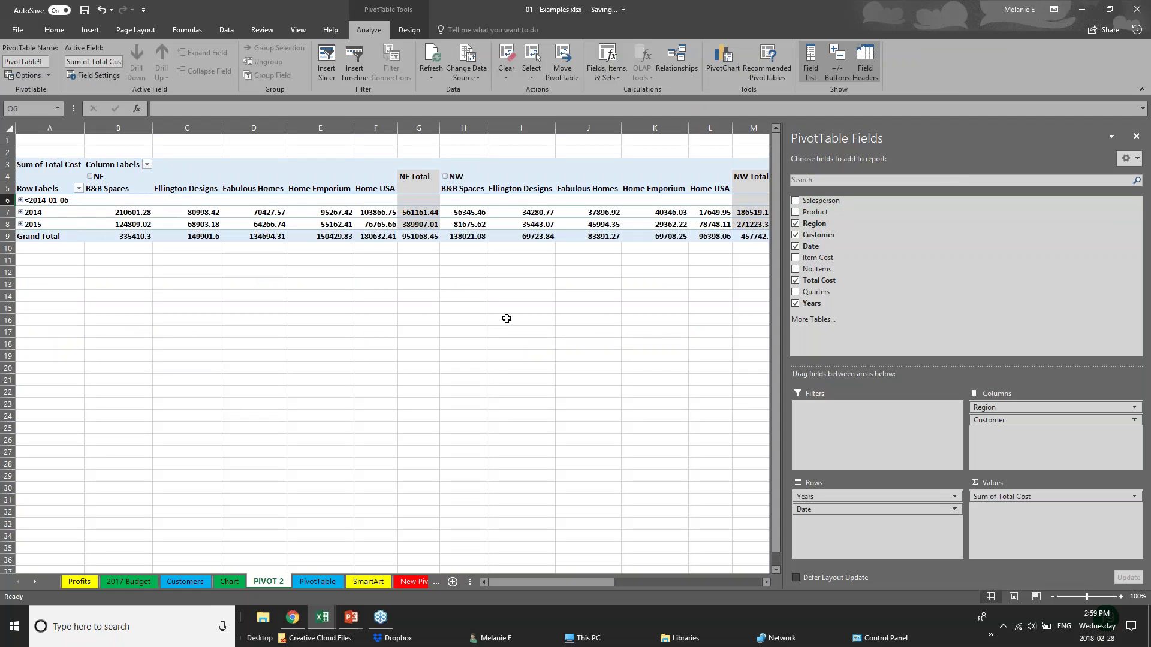
pyautogui.click(60, 284)
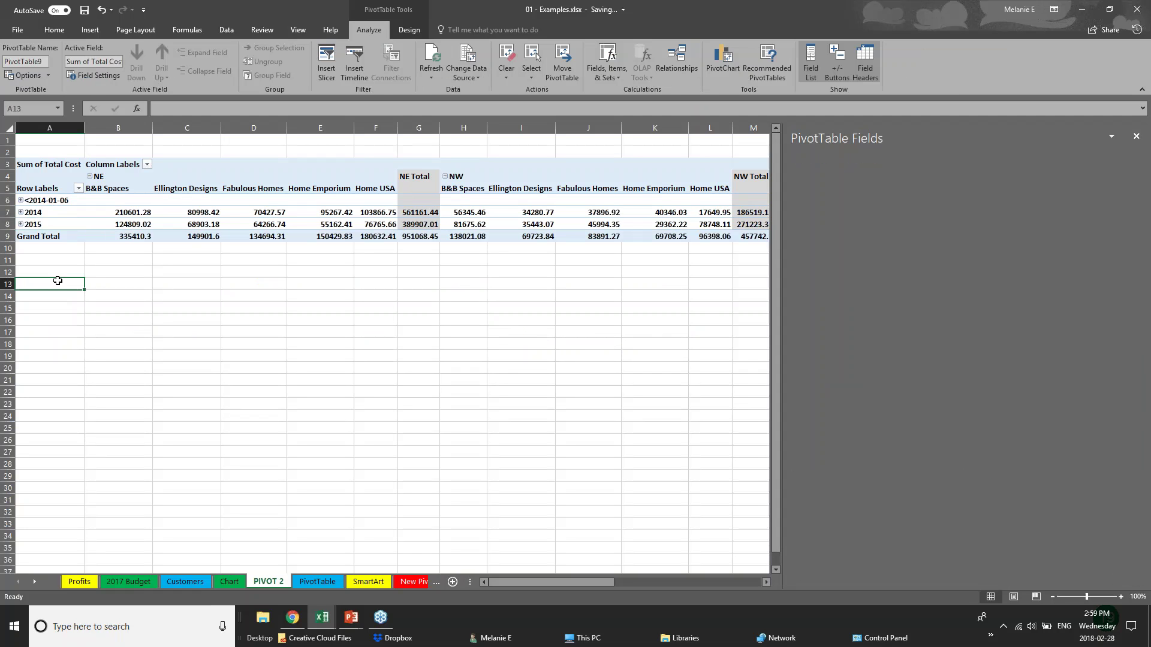
pyautogui.click(408, 225)
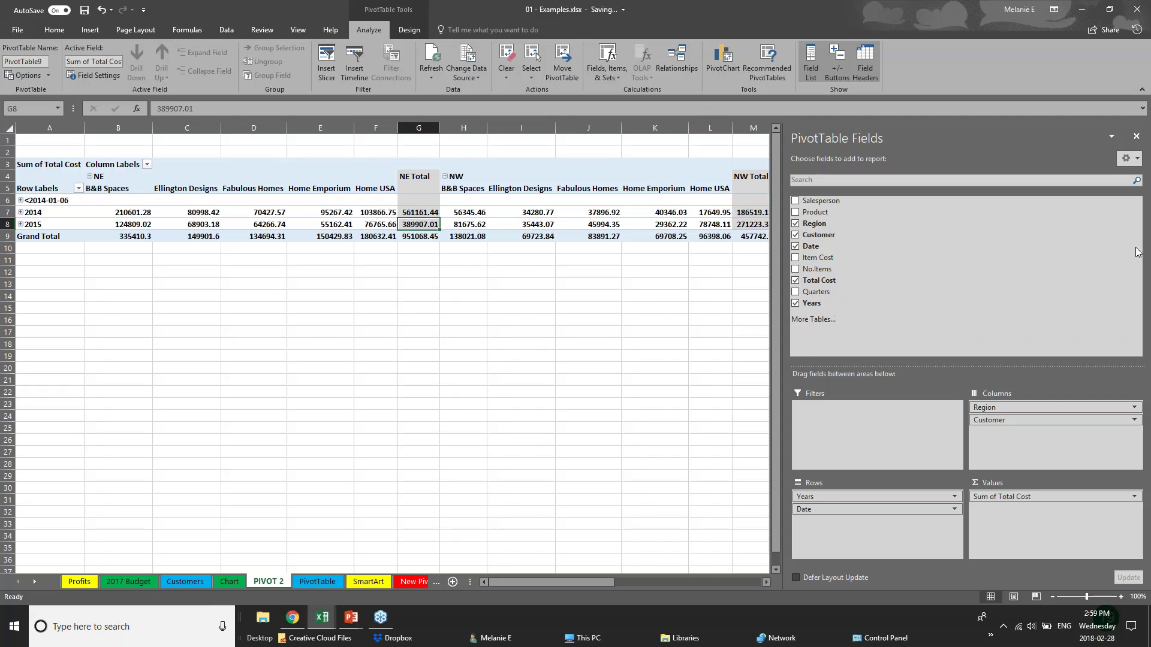
# Remove the Customer and Date fields from the PivotTable and view the simplified report
pyautogui.click(795, 234)
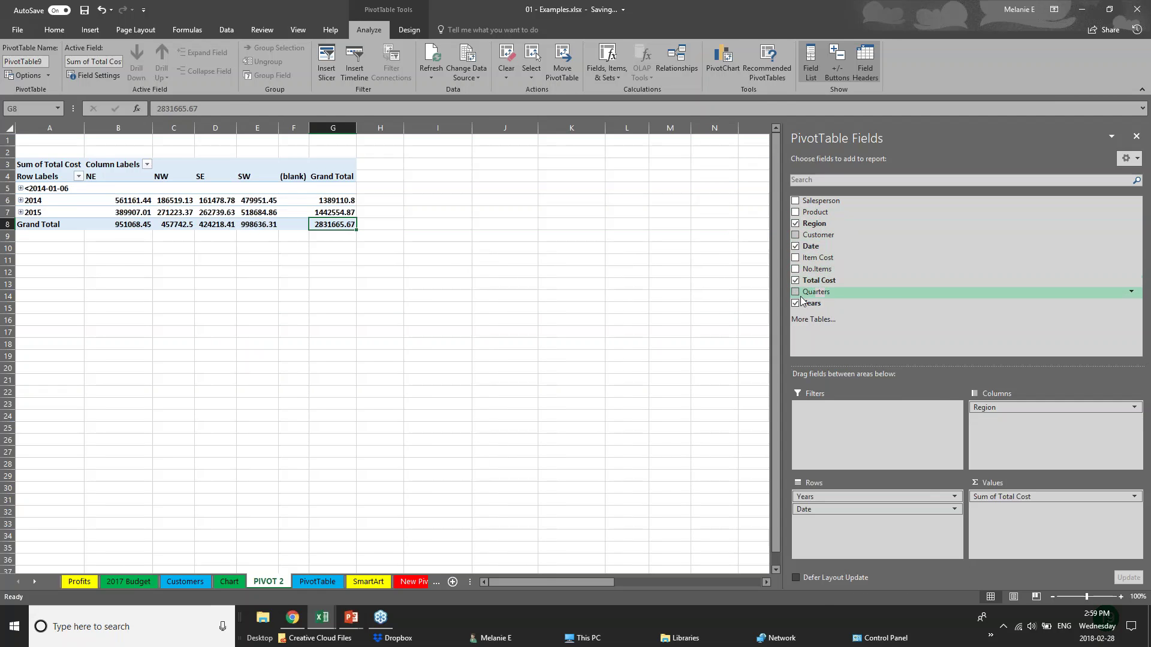
pyautogui.click(796, 246)
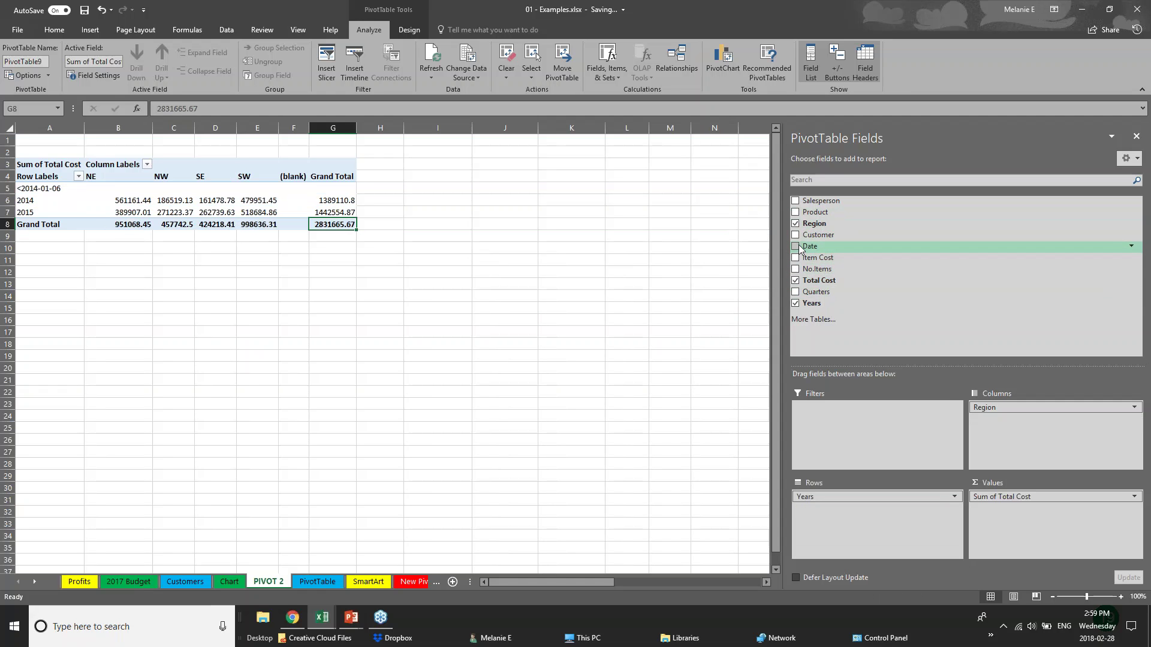
pyautogui.click(69, 259)
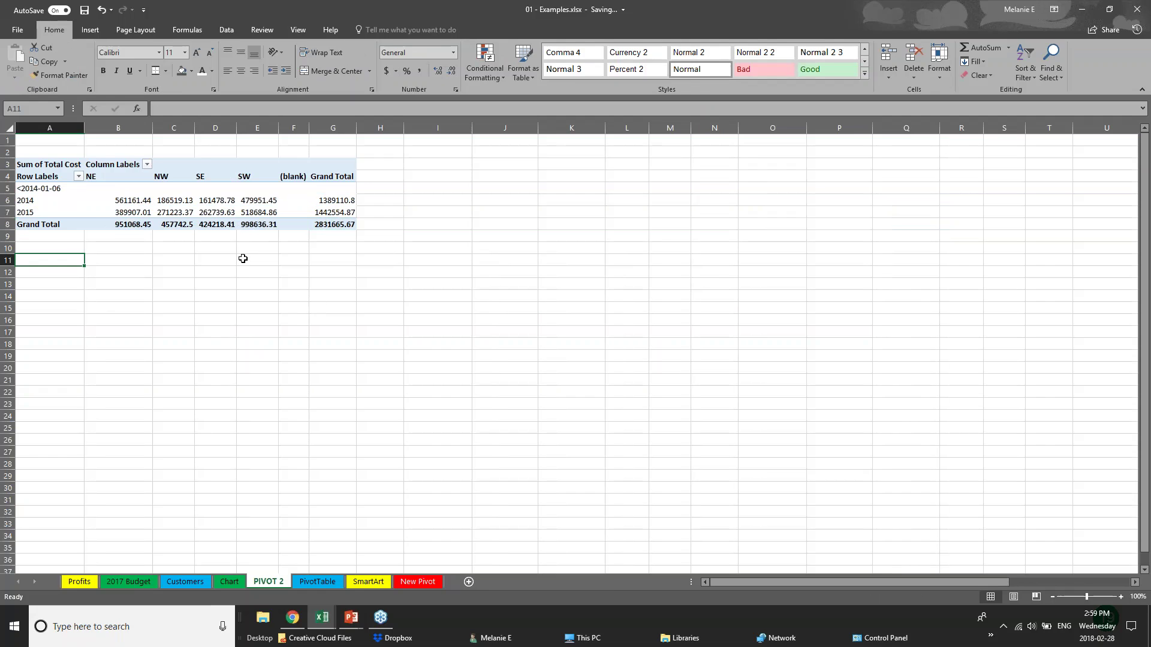
# Insert a clustered column PivotChart of total cost by year and region, and place it beside the PivotTable
pyautogui.click(182, 222)
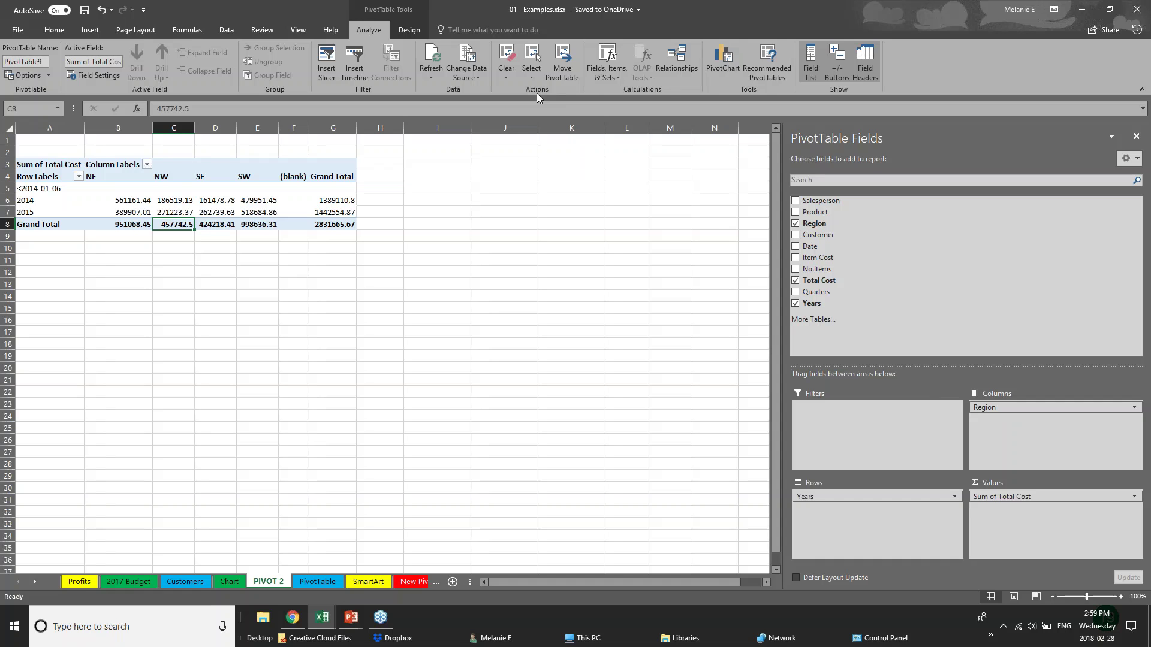
pyautogui.click(726, 66)
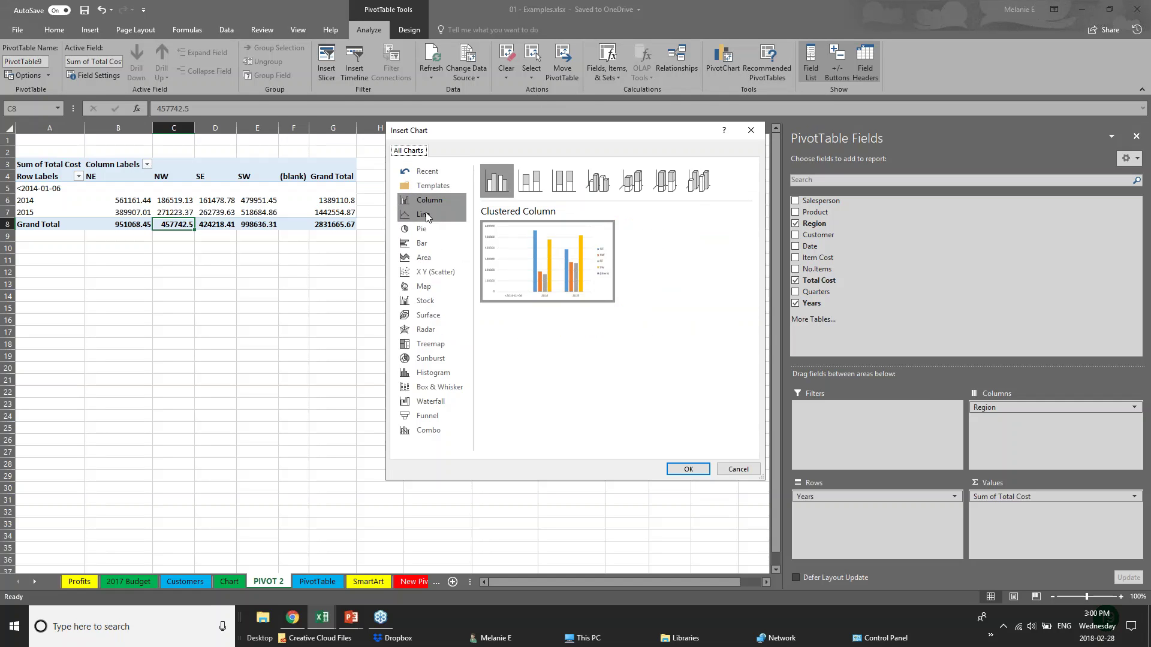
pyautogui.click(688, 468)
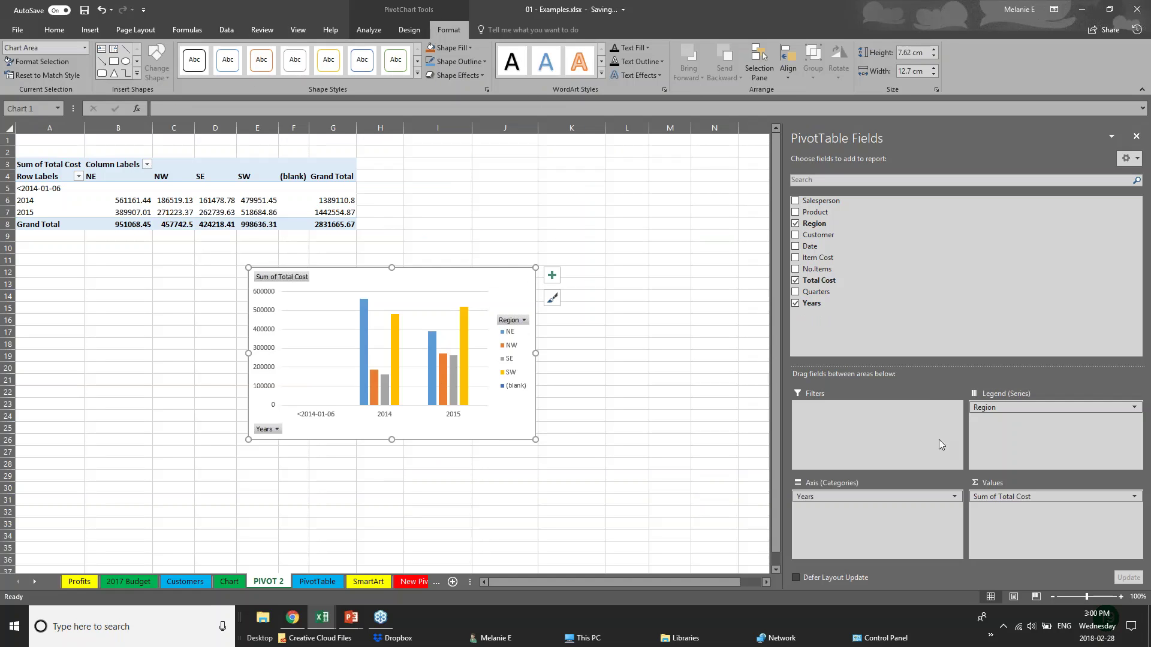
pyautogui.moveTo(475, 326); pyautogui.dragTo(662, 162)
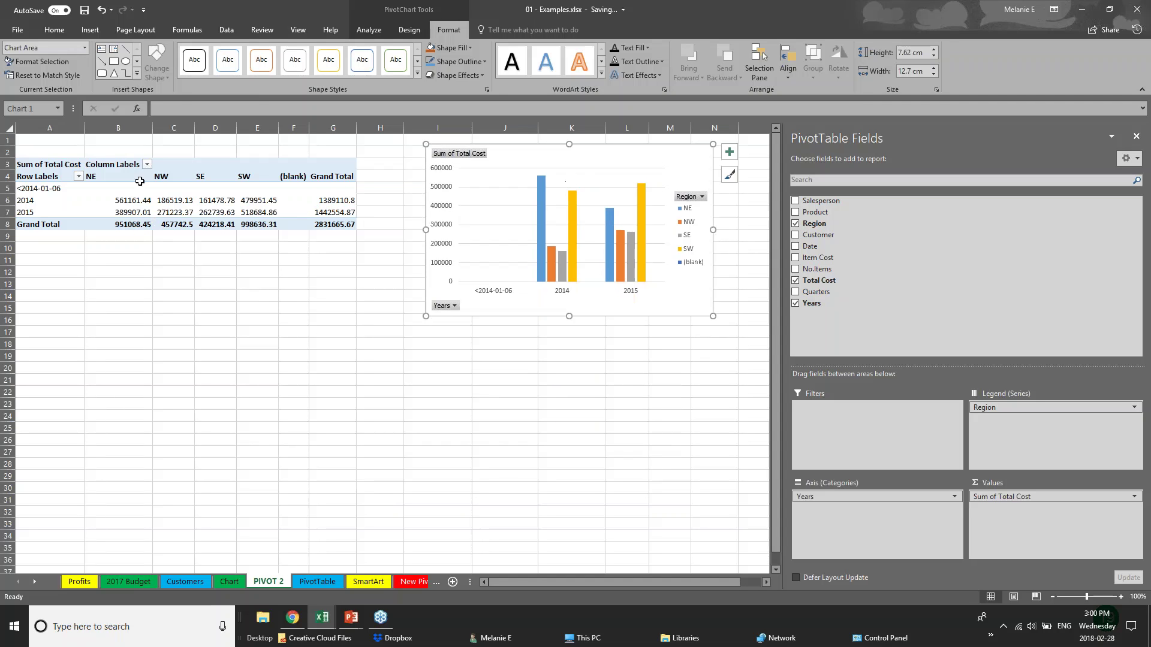
# Add the Product field to the PivotChart's axis categories and the Customer field to its legend series below Region
pyautogui.click(887, 499)
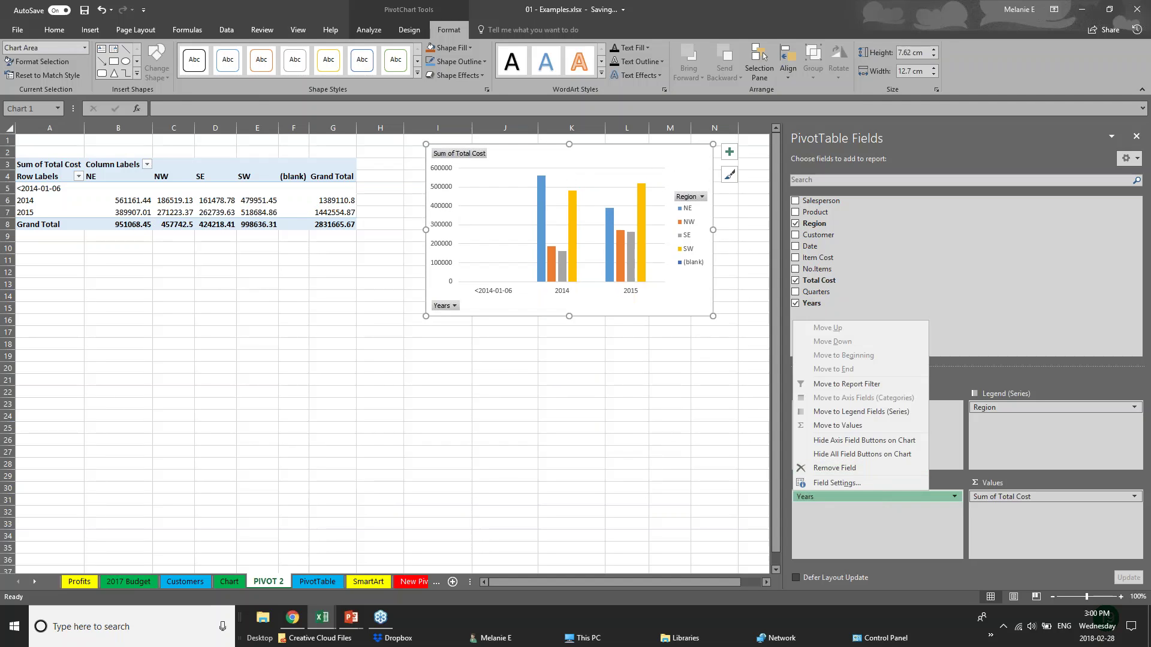
pyautogui.click(795, 213)
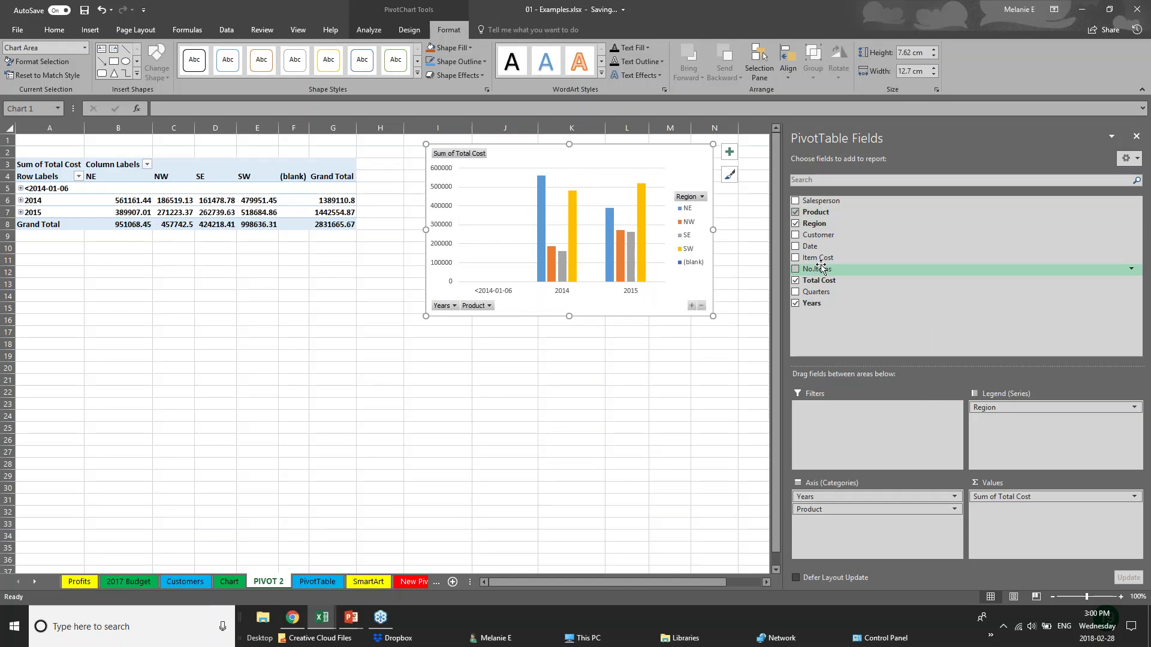
pyautogui.click(817, 235)
pyautogui.click(528, 307)
pyautogui.click(528, 306)
pyautogui.click(528, 306)
pyautogui.click(578, 343)
pyautogui.moveTo(812, 521); pyautogui.dragTo(1013, 421)
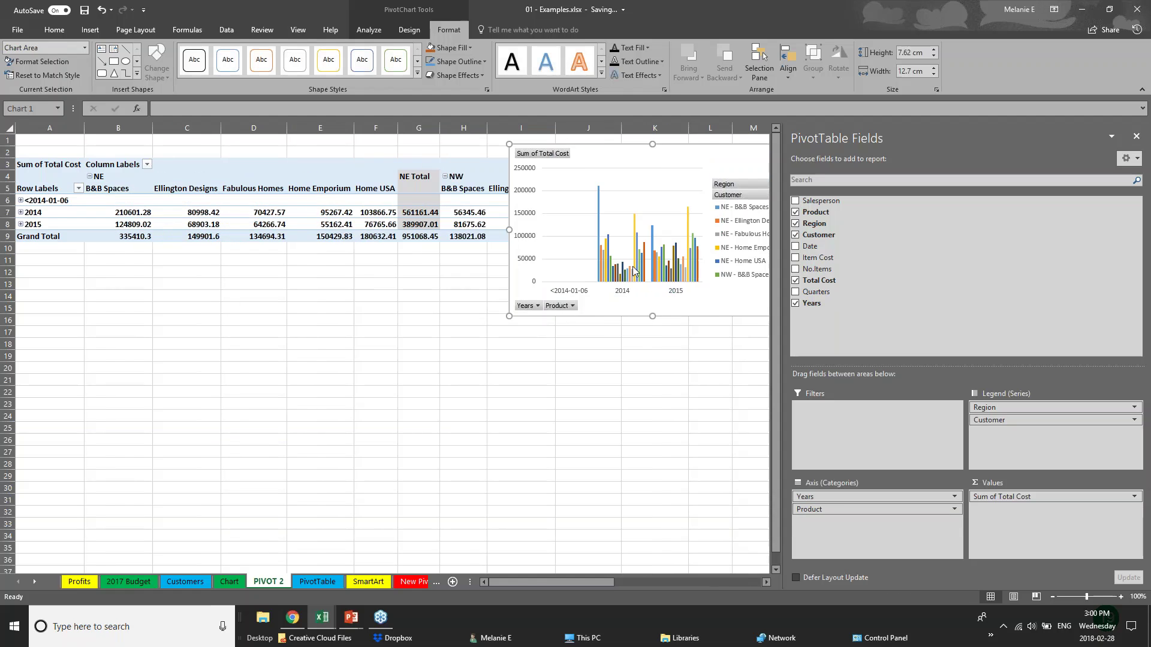
# Place the PivotChart below the PivotTable, move Region to the axis categories and Product to the legend series, and deselect the chart
pyautogui.moveTo(721, 159); pyautogui.dragTo(552, 355)
pyautogui.moveTo(1028, 408); pyautogui.dragTo(865, 550)
pyautogui.moveTo(809, 509); pyautogui.dragTo(1007, 420)
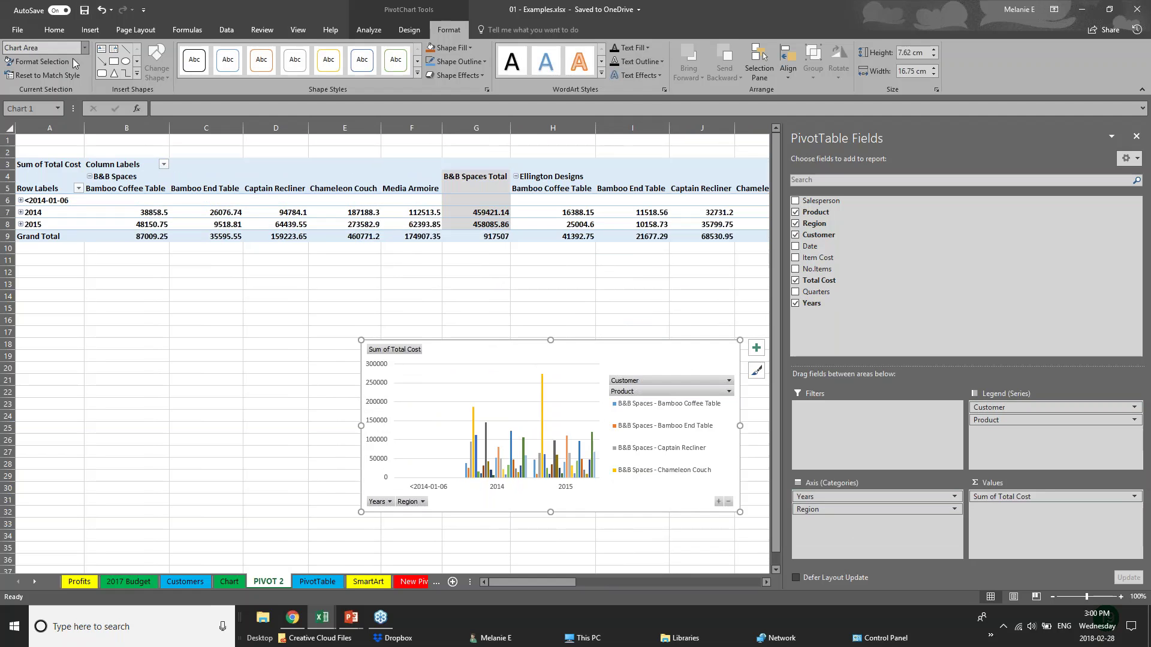
pyautogui.click(90, 29)
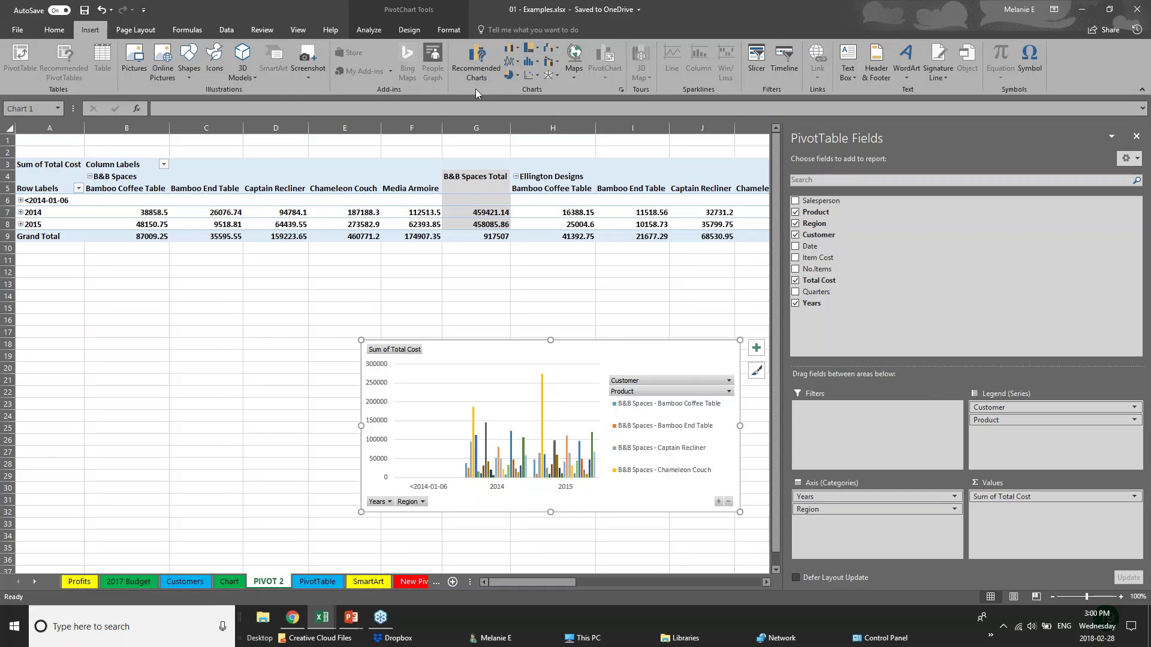
pyautogui.click(331, 356)
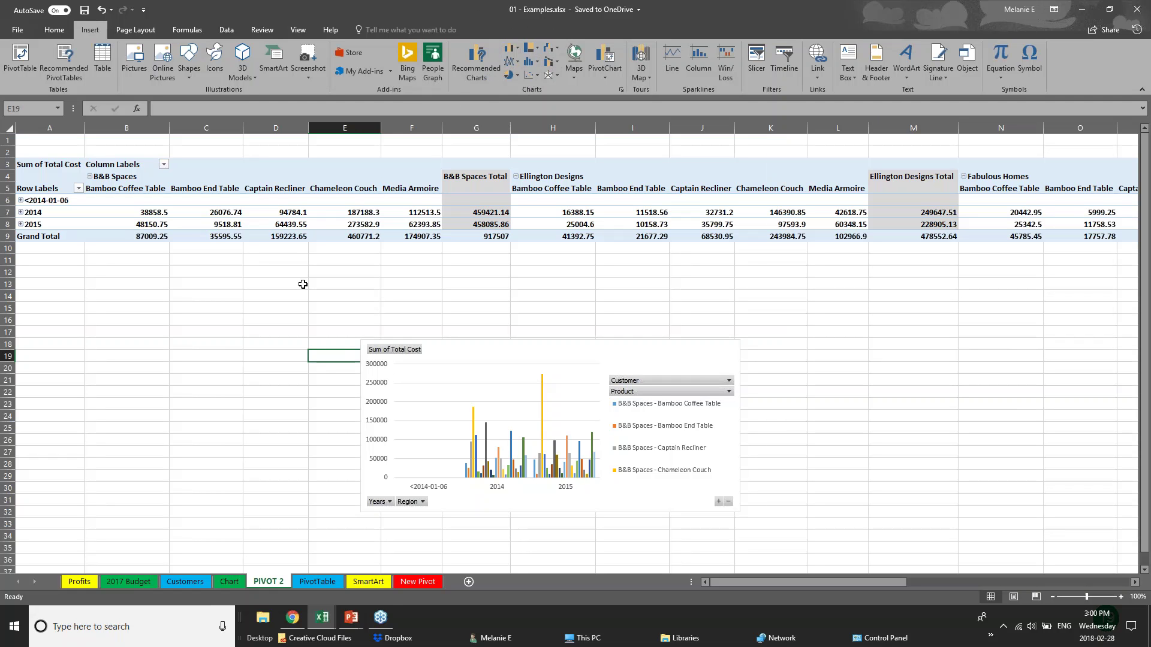
# Switch to the running PowerPoint slide show and advance from the Pivot Tables slide to the closing Thank you slide
pyautogui.click(351, 623)
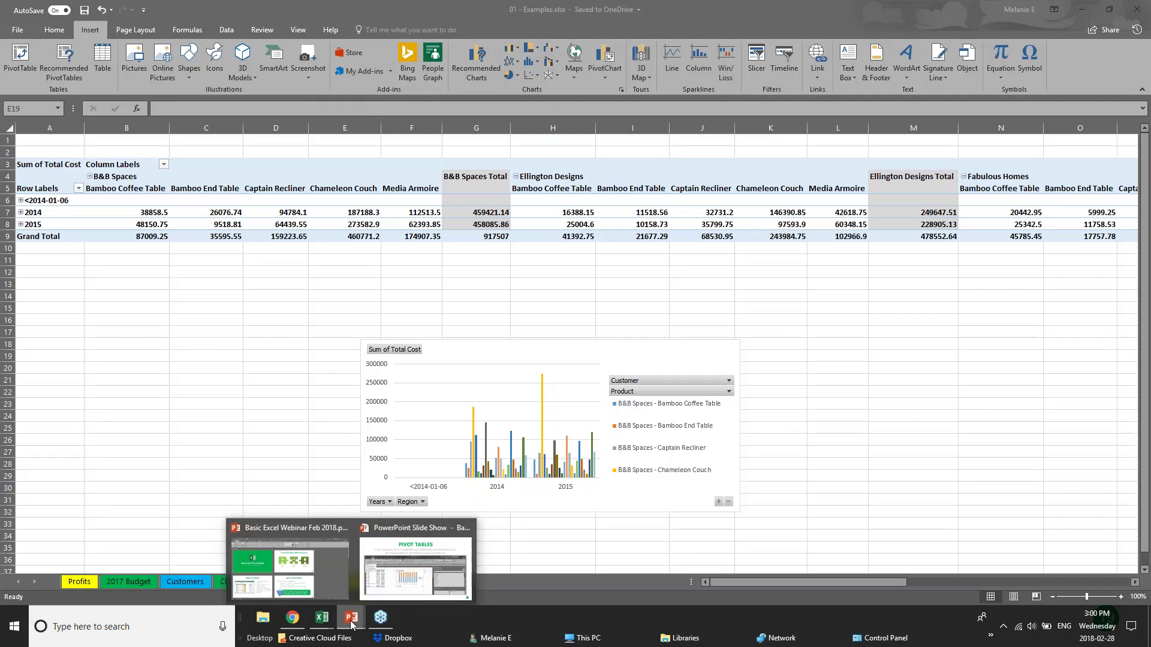
pyautogui.click(412, 578)
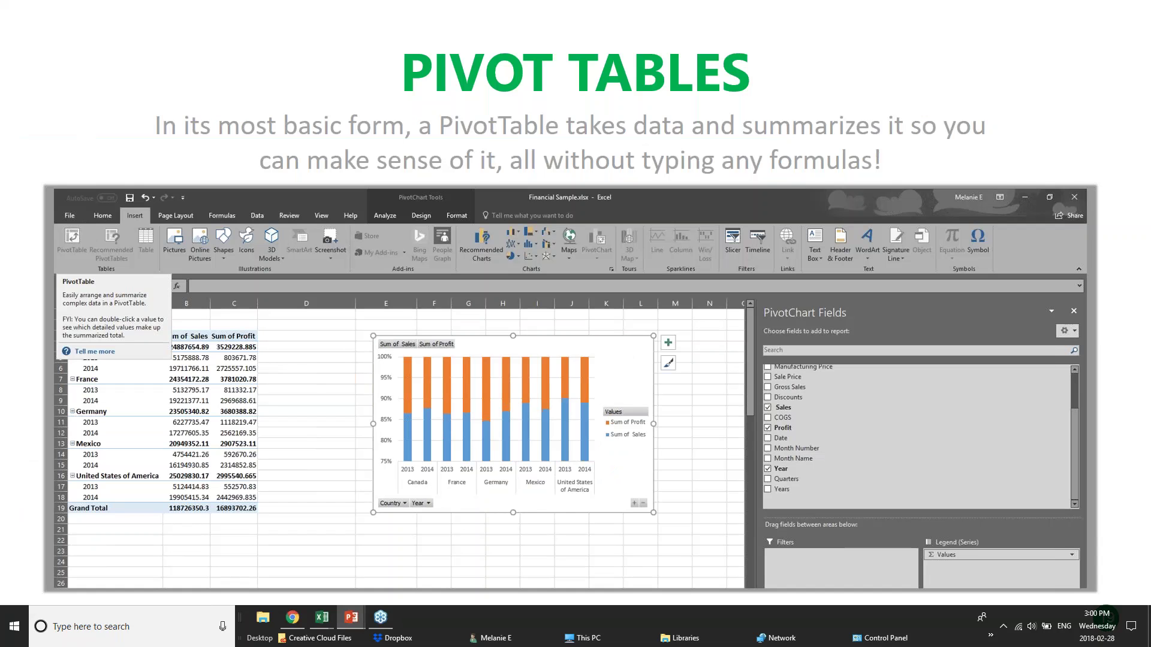
pyautogui.press('Right')
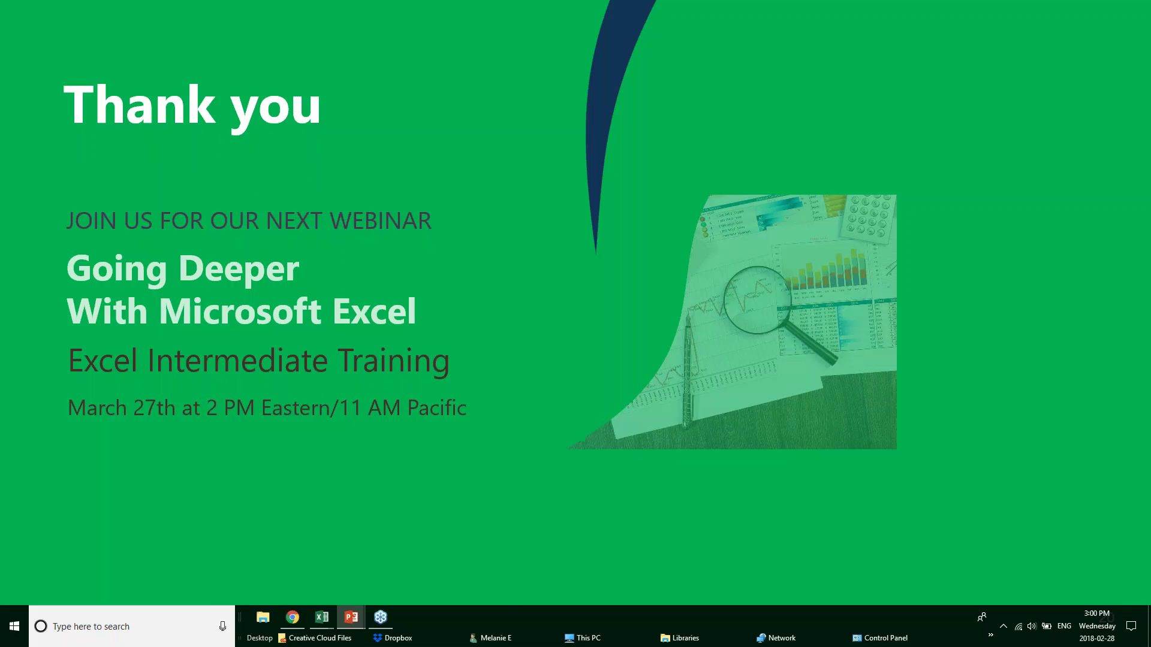